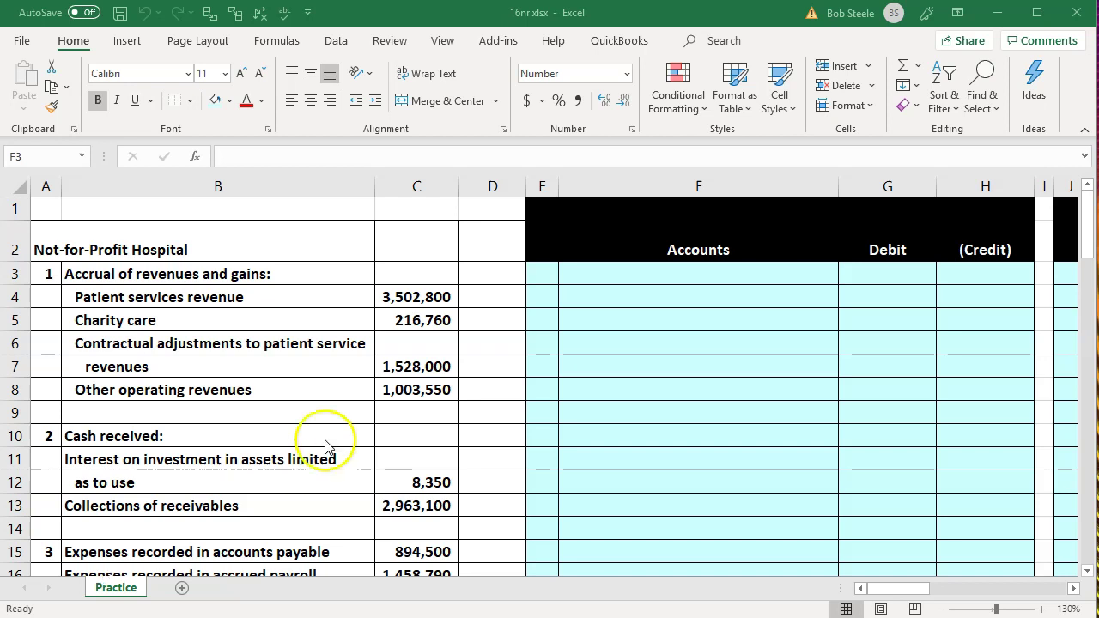
- Examine the journal entry columns and the beginning, adjustment and ending column headings of the trial balance
left_click(658, 383)
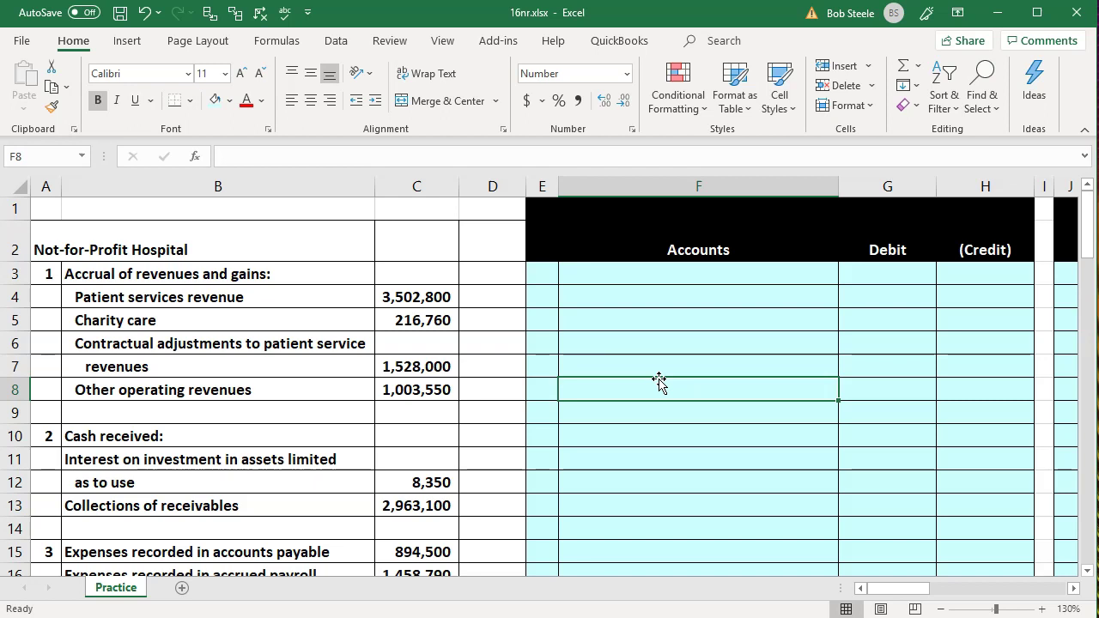
key("Tab")
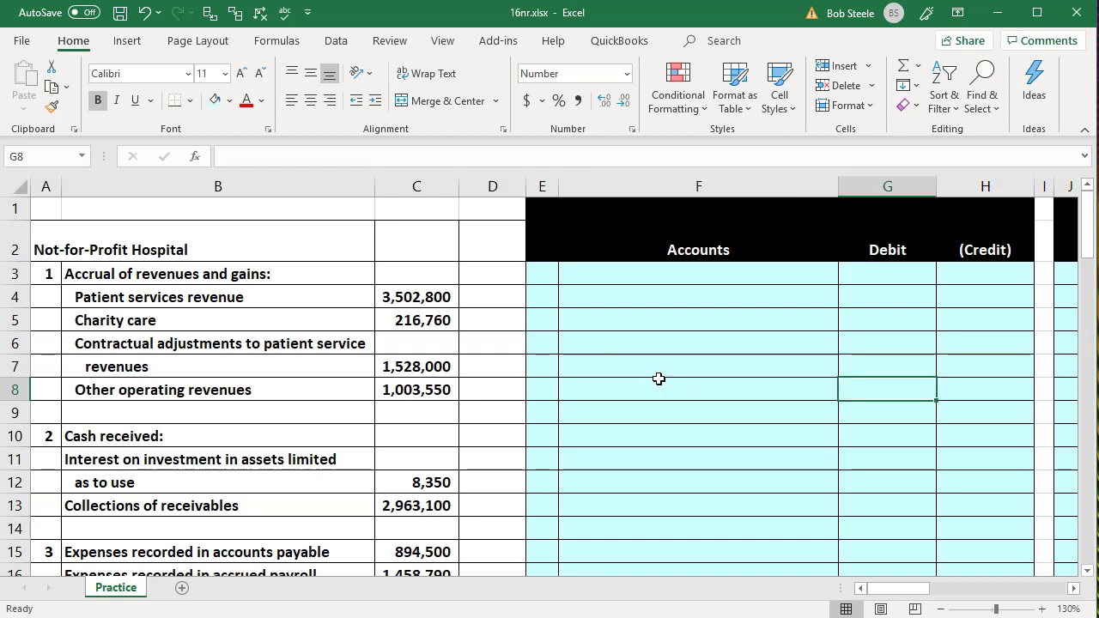
key("Tab")
key("Tab")
key("Tab")
key("Tab")
key("Tab")
key("Tab")
key("Tab")
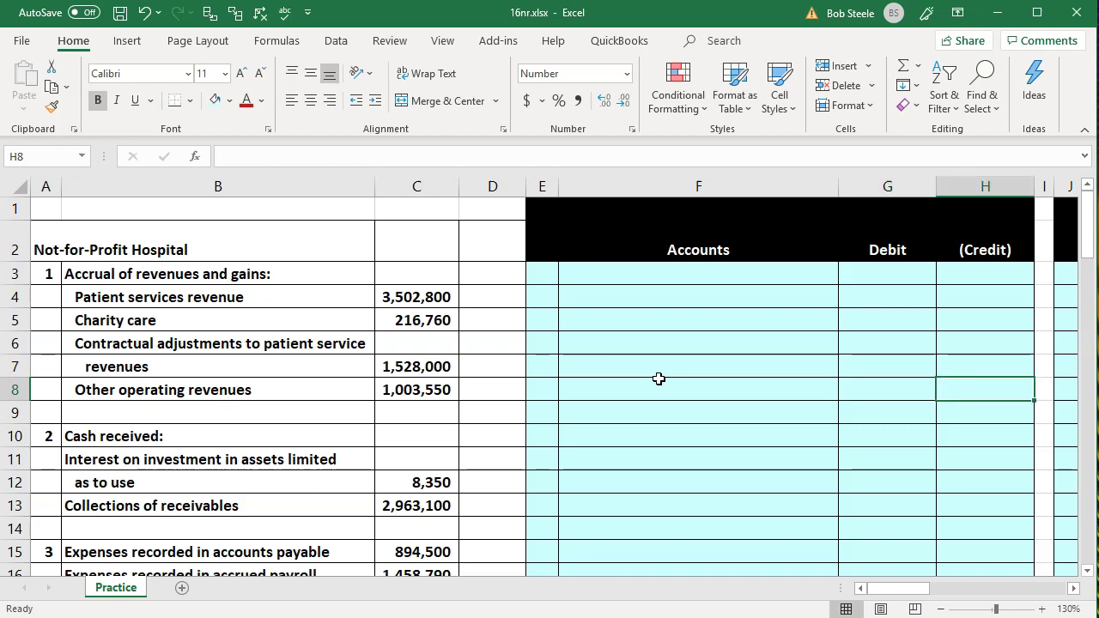
key("Tab")
key("Tab")
key("Tab")
key("Tab")
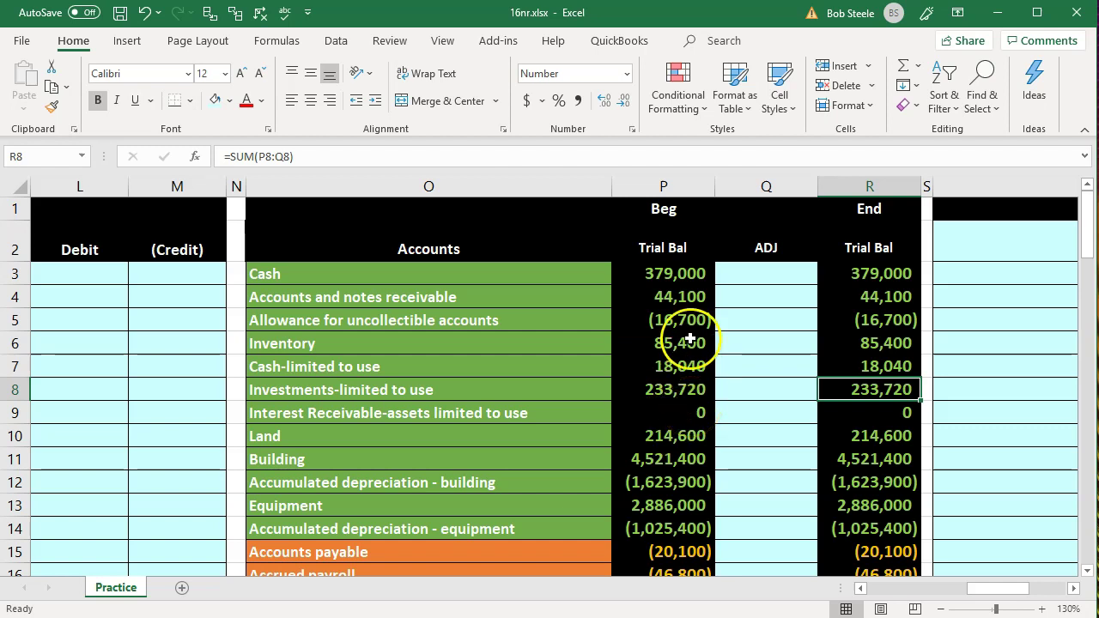
left_click_drag(694, 214, 663, 248)
left_click(742, 237)
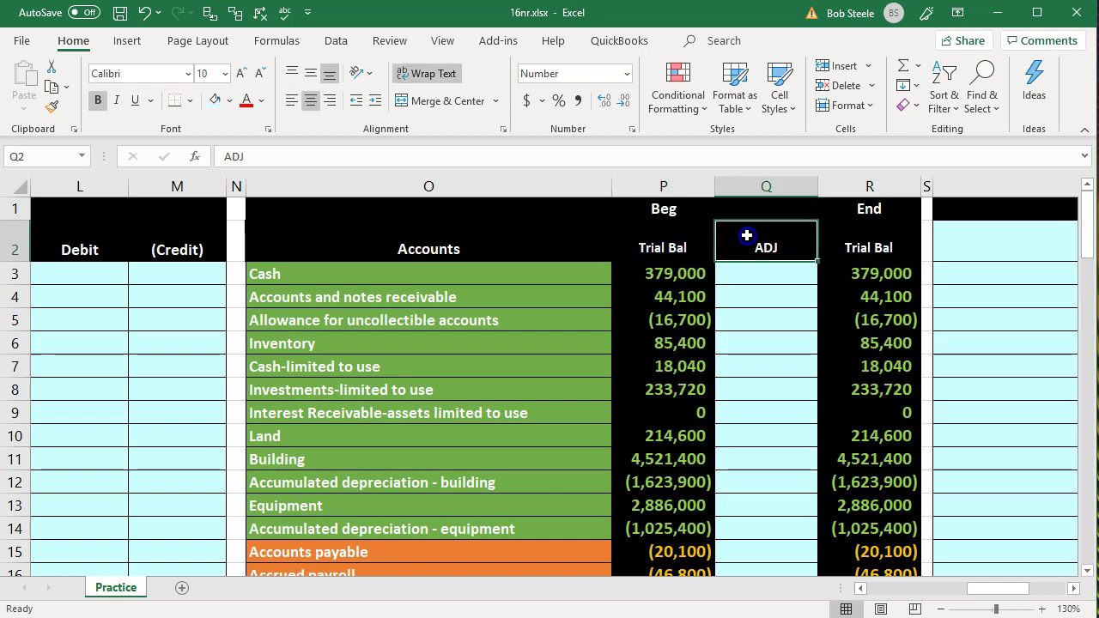
key("Right")
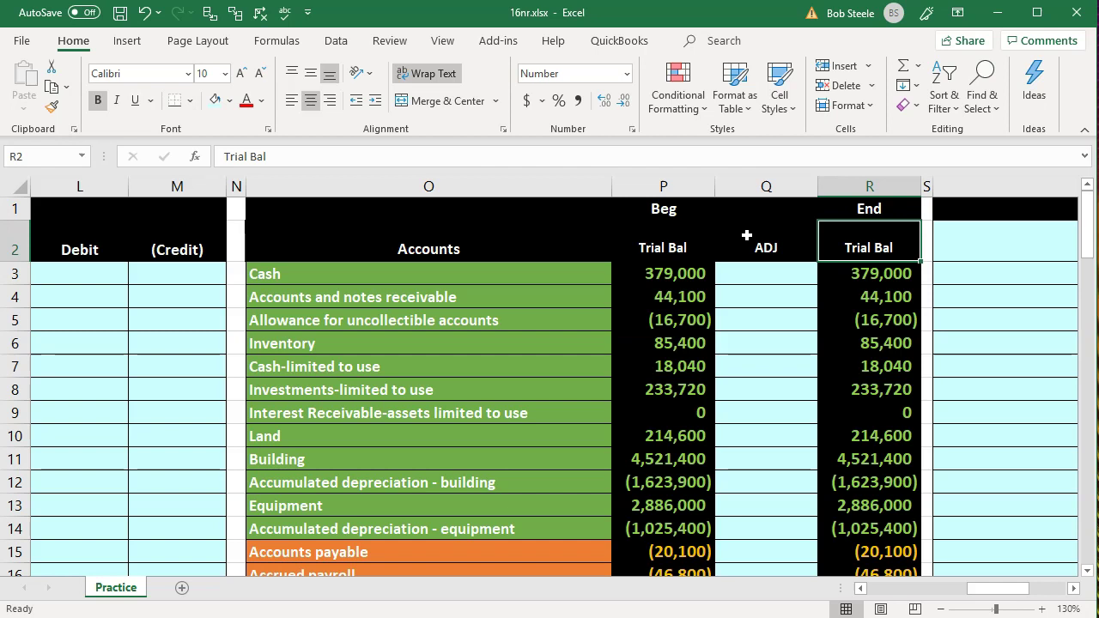
- Review the trial balance accounts from assets through liabilities, net assets, revenues and expenses down to the totals row
left_click_drag(522, 292, 504, 516)
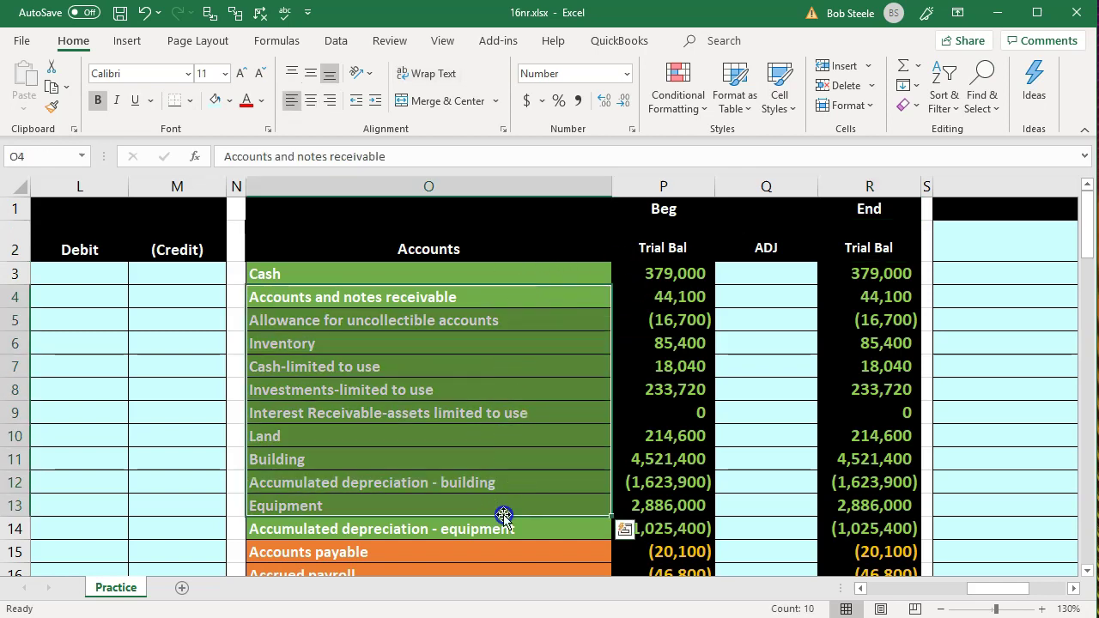
scroll(504, 516, "down", 1)
left_click_drag(498, 464, 492, 532)
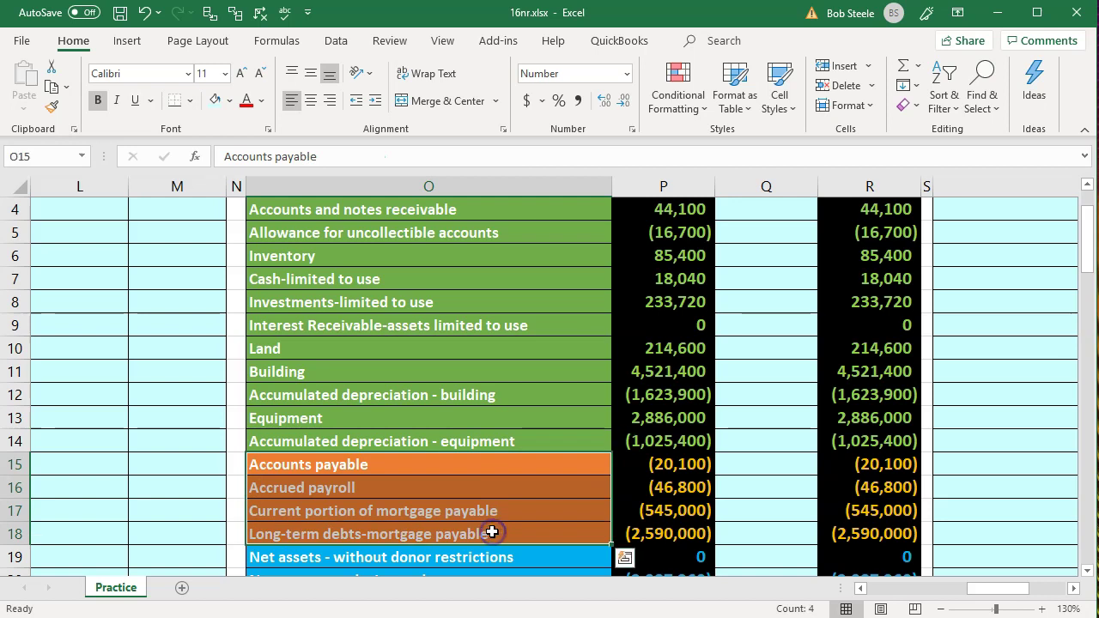
scroll(492, 533, "down", 3)
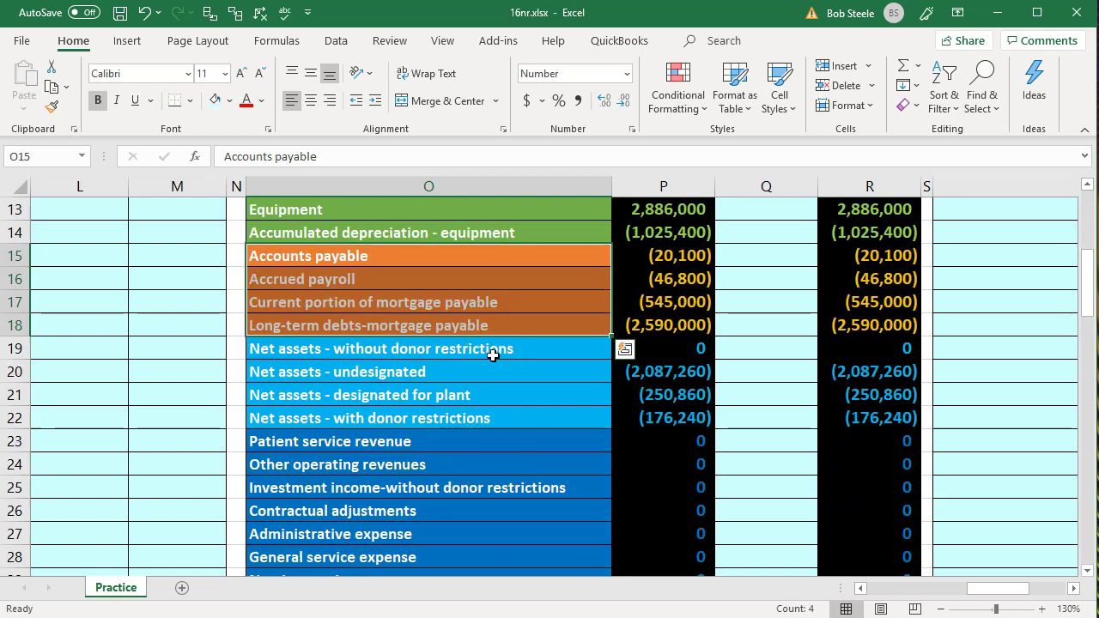
left_click_drag(493, 354, 483, 422)
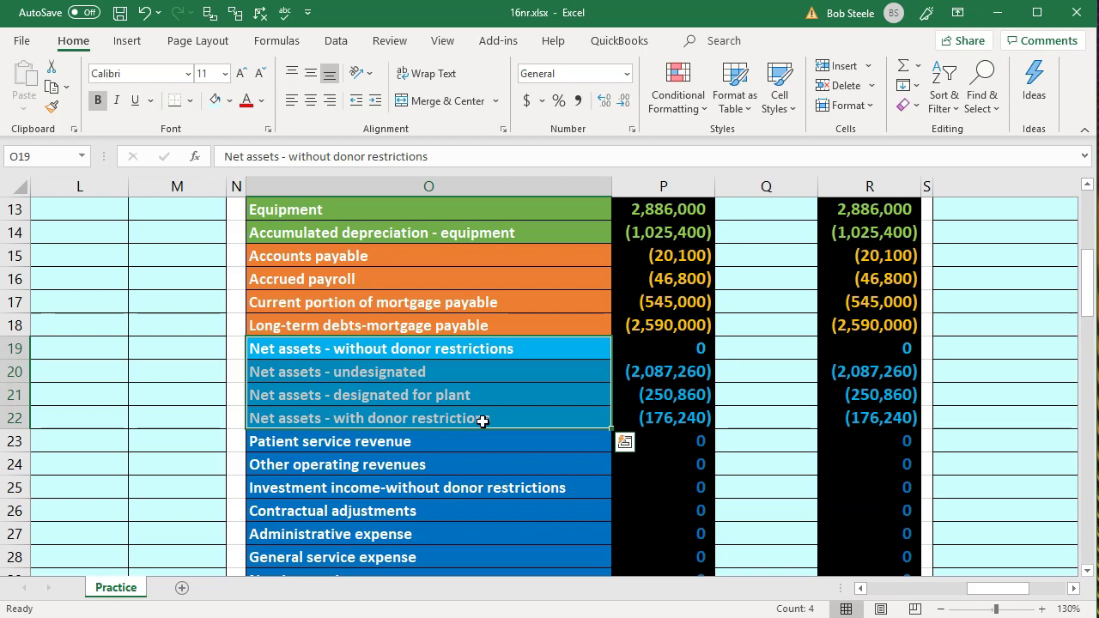
scroll(483, 422, "down", 1)
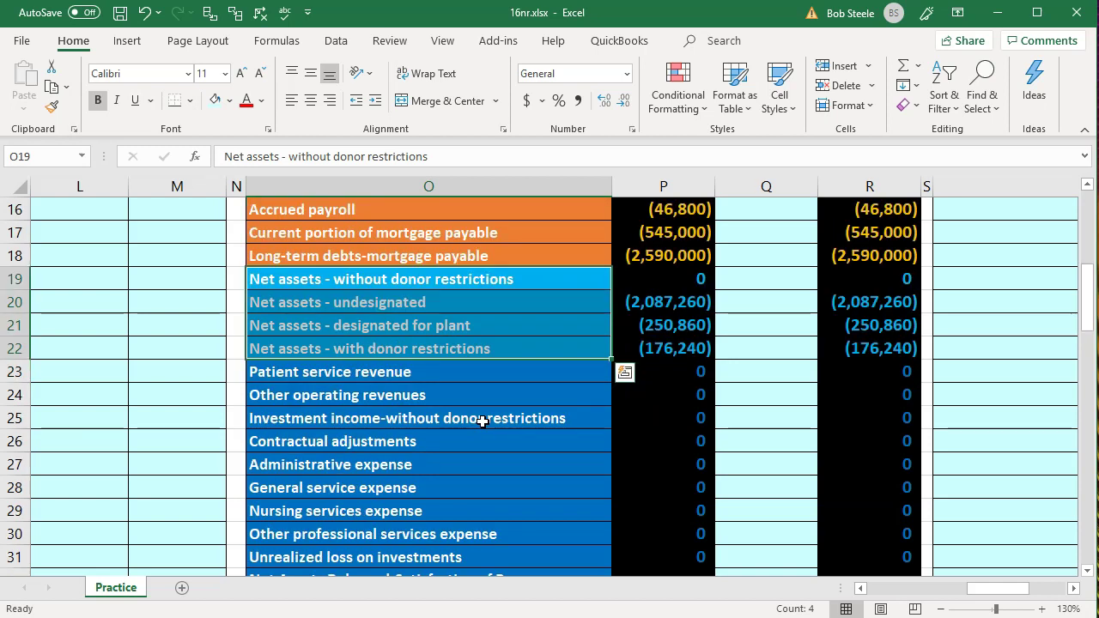
scroll(484, 422, "down", 1)
left_click(467, 322)
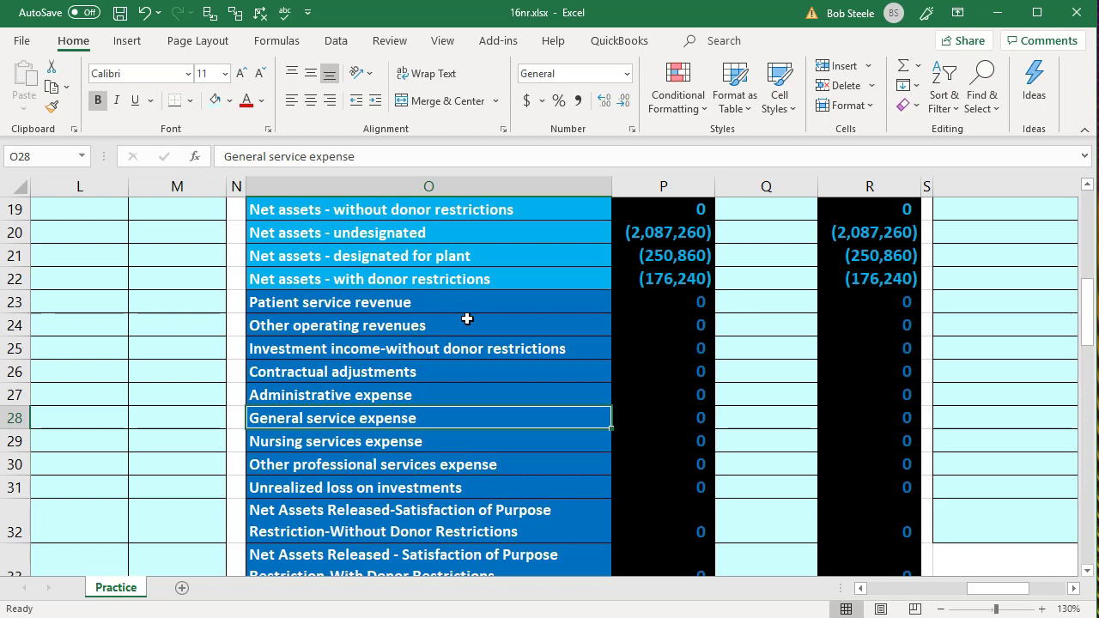
scroll(467, 319, "up", 1)
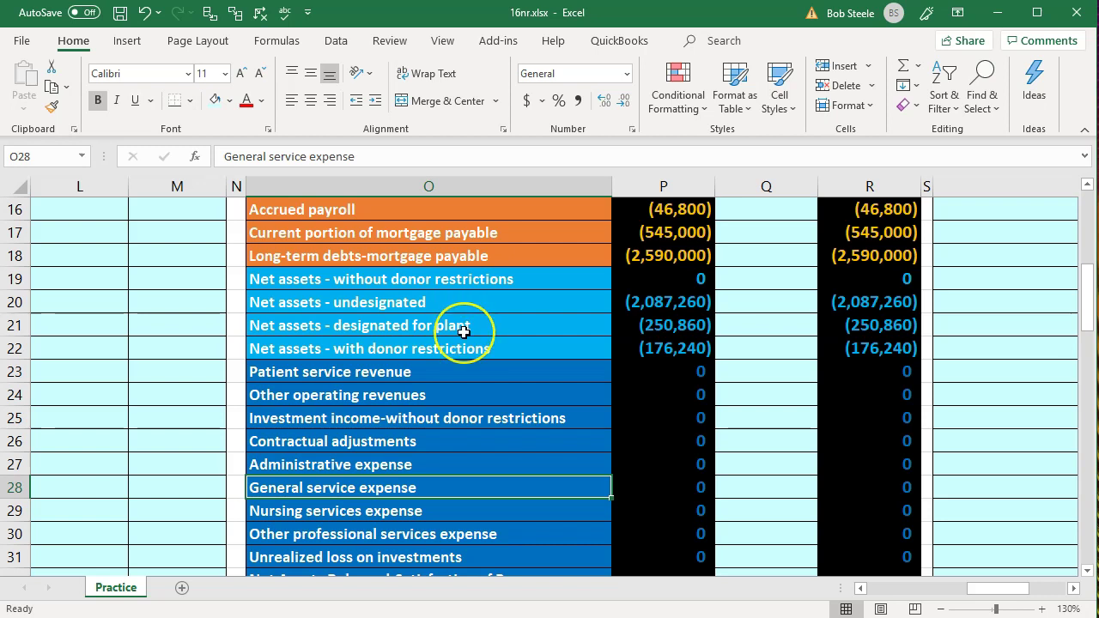
scroll(464, 331, "down", 1)
scroll(463, 332, "down", 1)
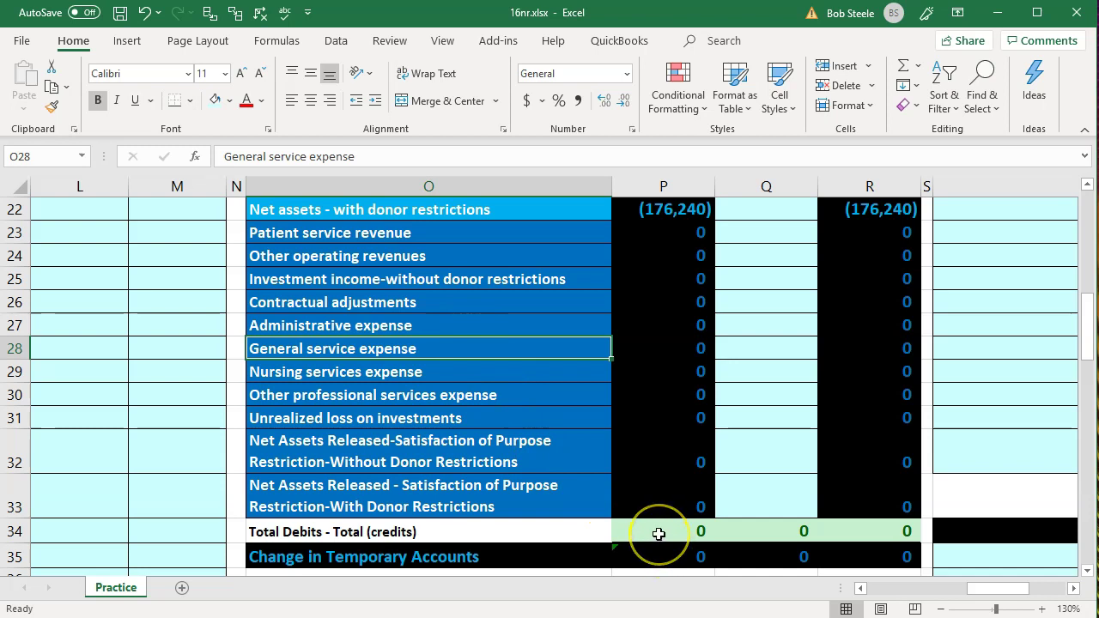
- Examine the blank Balance Sheet and Statement of Operations areas beside the trial balance
scroll(783, 432, "right", 4)
left_click(783, 432)
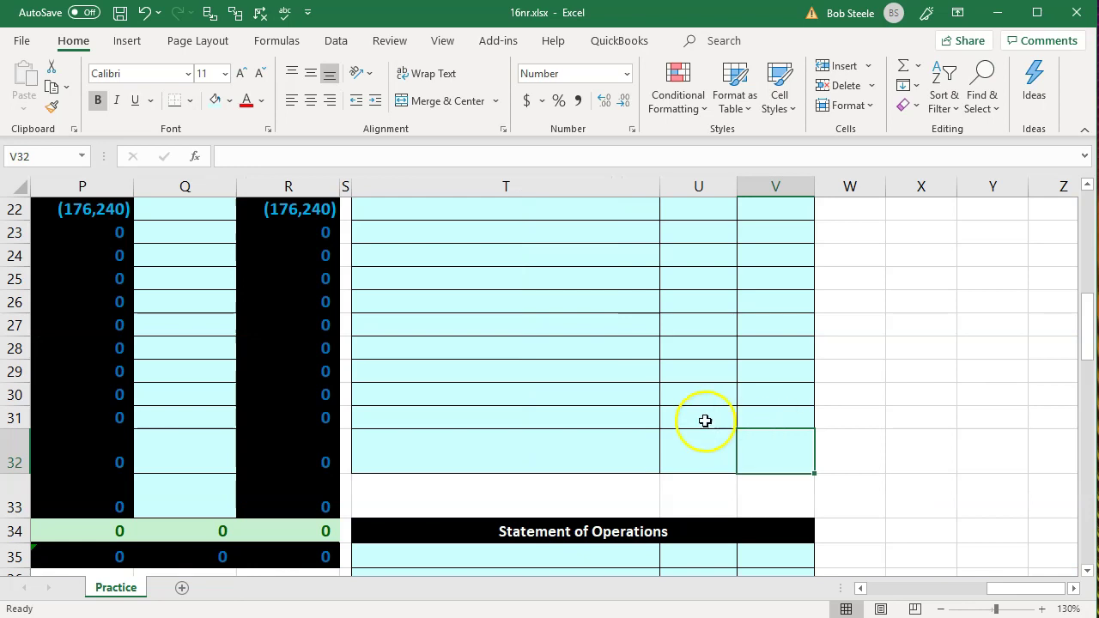
scroll(694, 421, "up", 7)
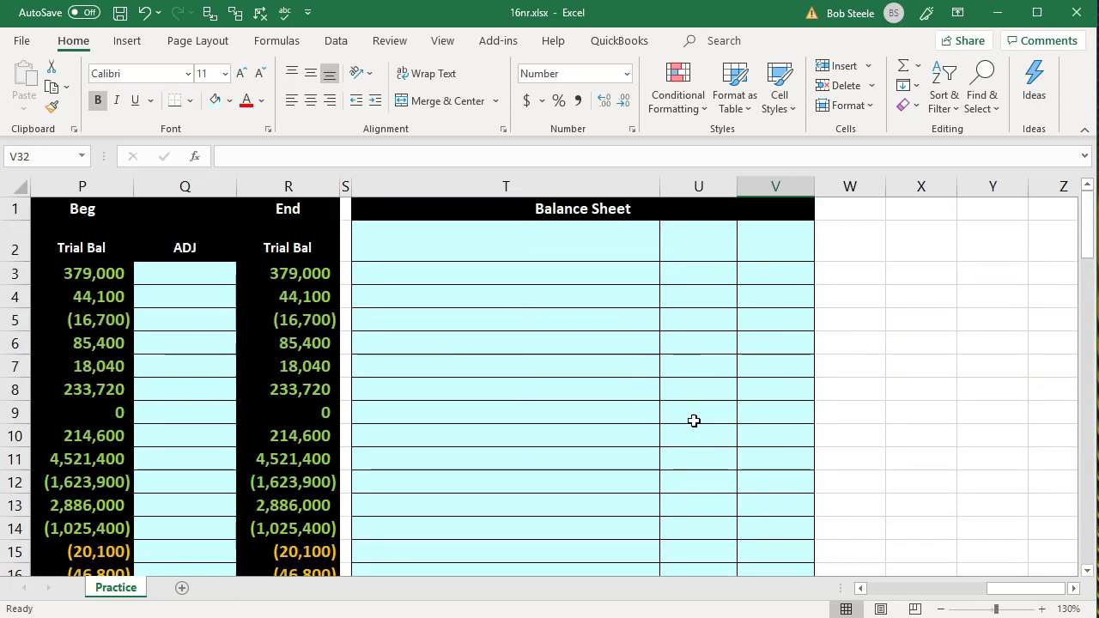
scroll(694, 421, "down", 8)
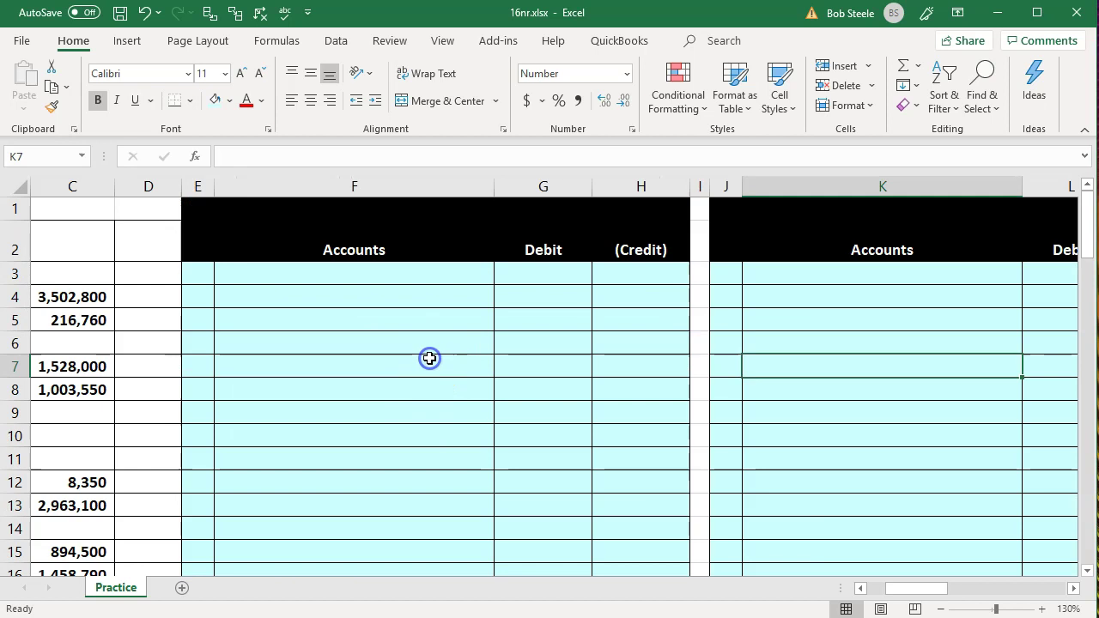
- Hide columns J through N, which hold the second journal entry block and its spacer column
left_click(429, 359)
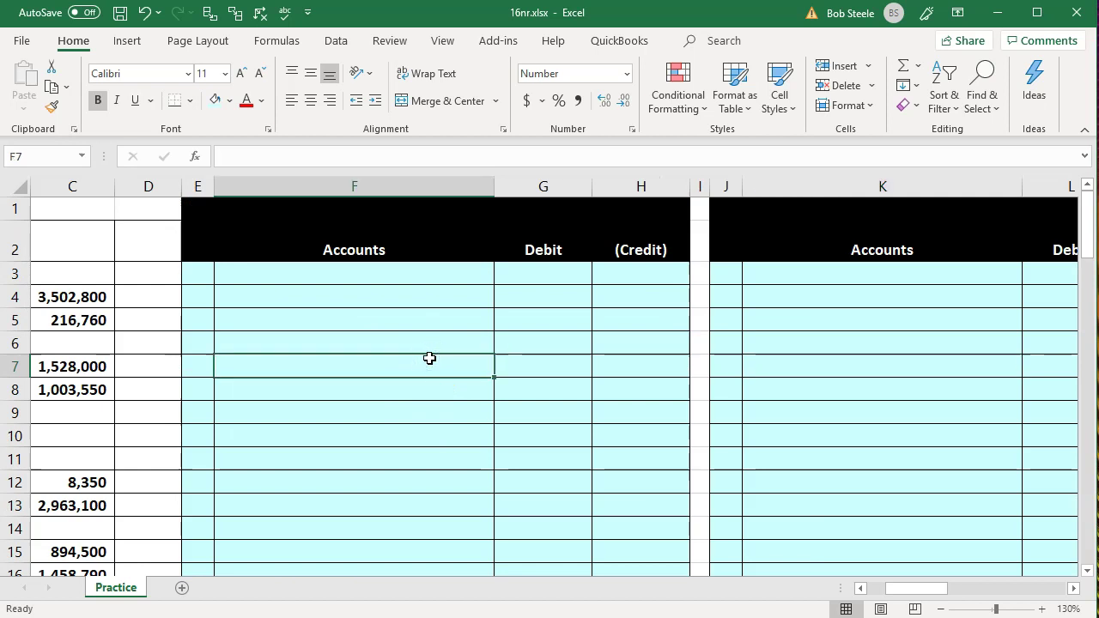
key("Right")
key("Right")
key("Right")
key("Right")
key("Right")
key("Right")
key("Right")
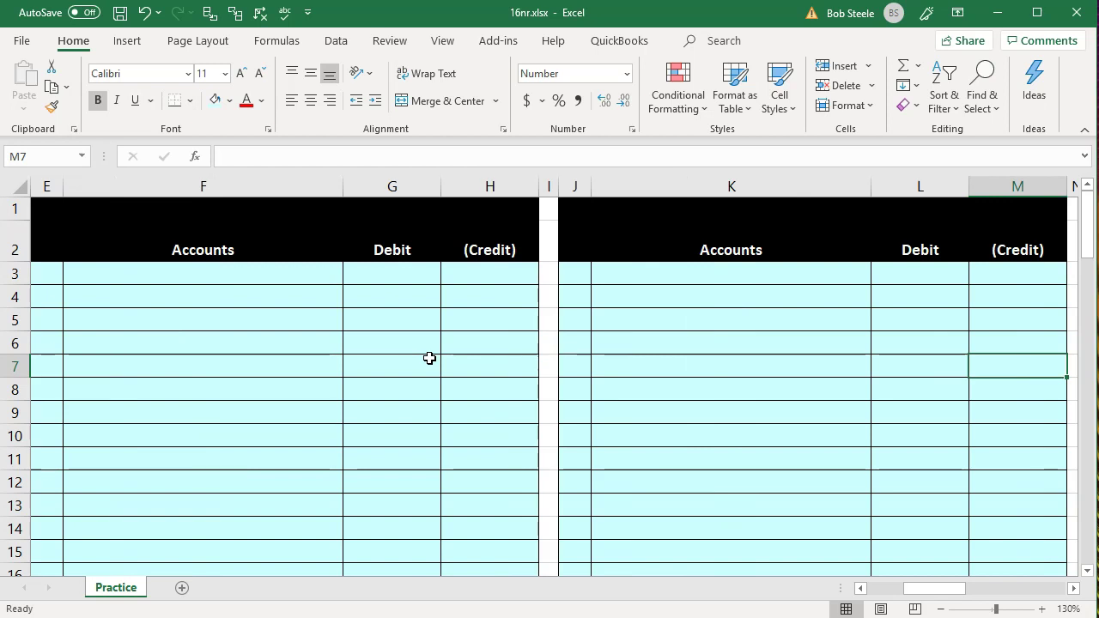
key("Right")
key("Right")
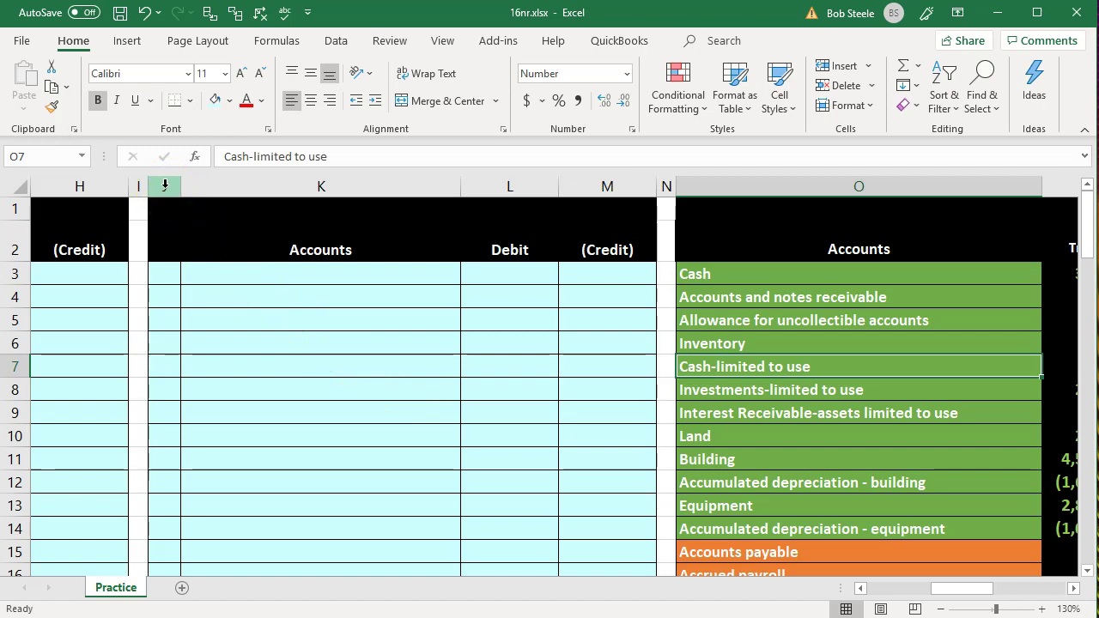
left_click_drag(165, 184, 657, 191)
right_click(545, 286)
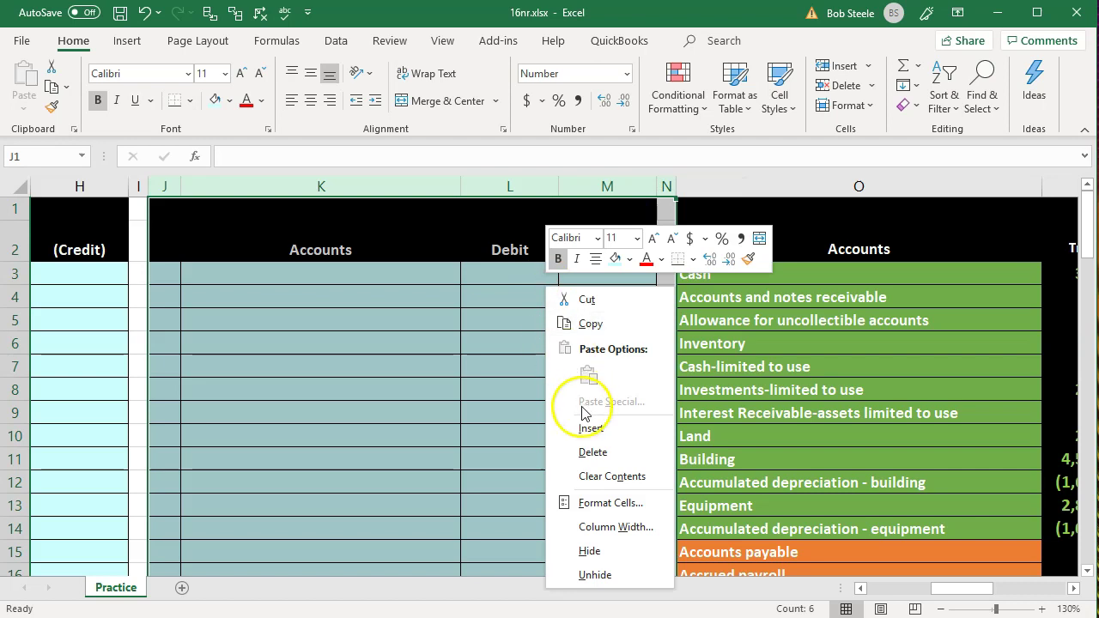
left_click(600, 552)
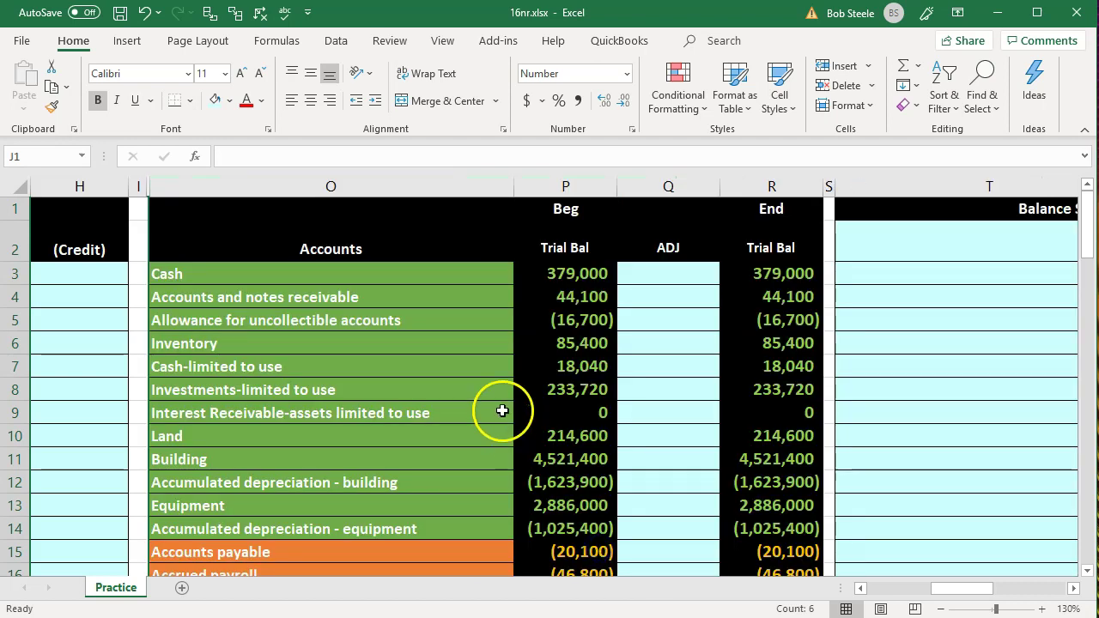
left_click(427, 331)
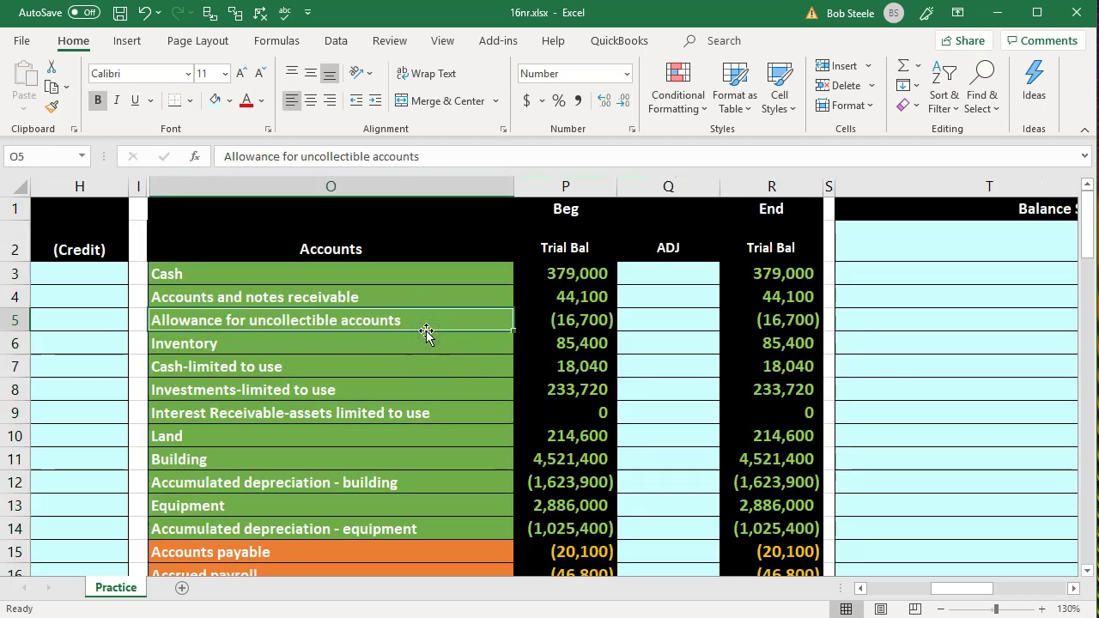
- Look over the journal entry block beside the trial balance and go back to the transaction list in column A
key("Right")
key("Left")
key("Left")
key("Left")
key("Left")
key("Left")
key("Left")
key("Left")
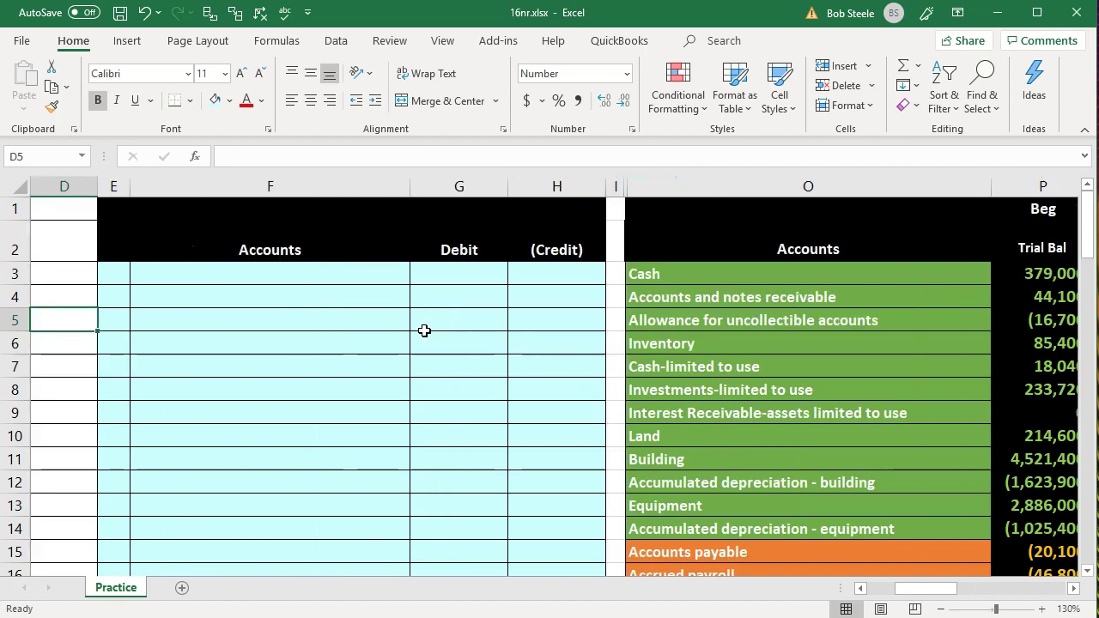
key("Right")
key("Right")
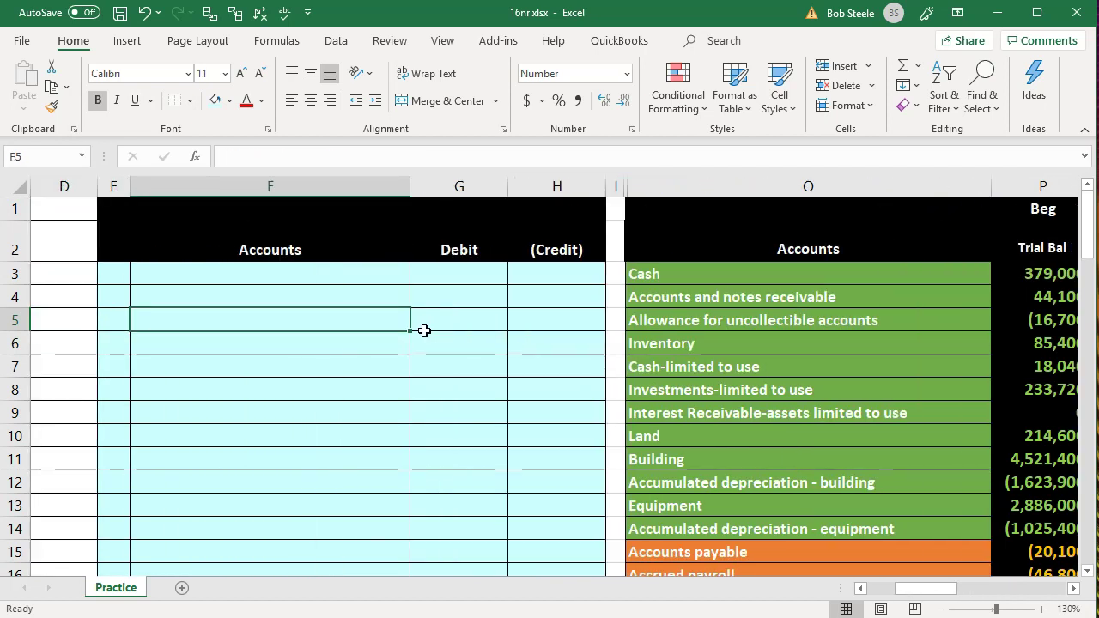
key("Left")
key("Left")
key("Left")
key("Left")
key("Left")
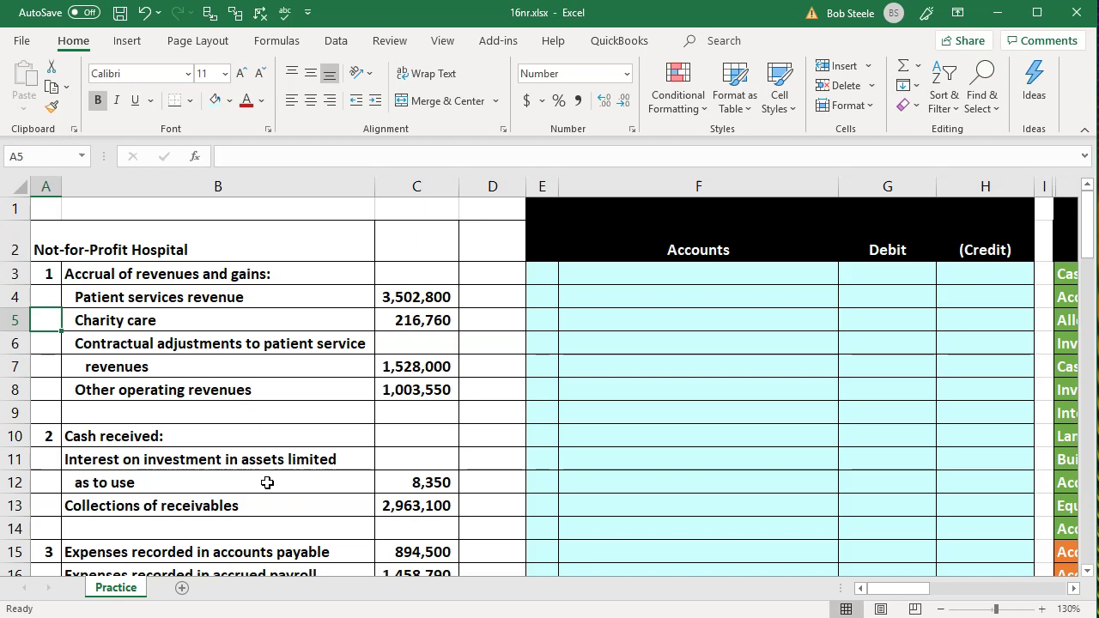
- Review the transaction 1 items: patient services revenue, charity care, contractual adjustments and other operating revenues
key("Right")
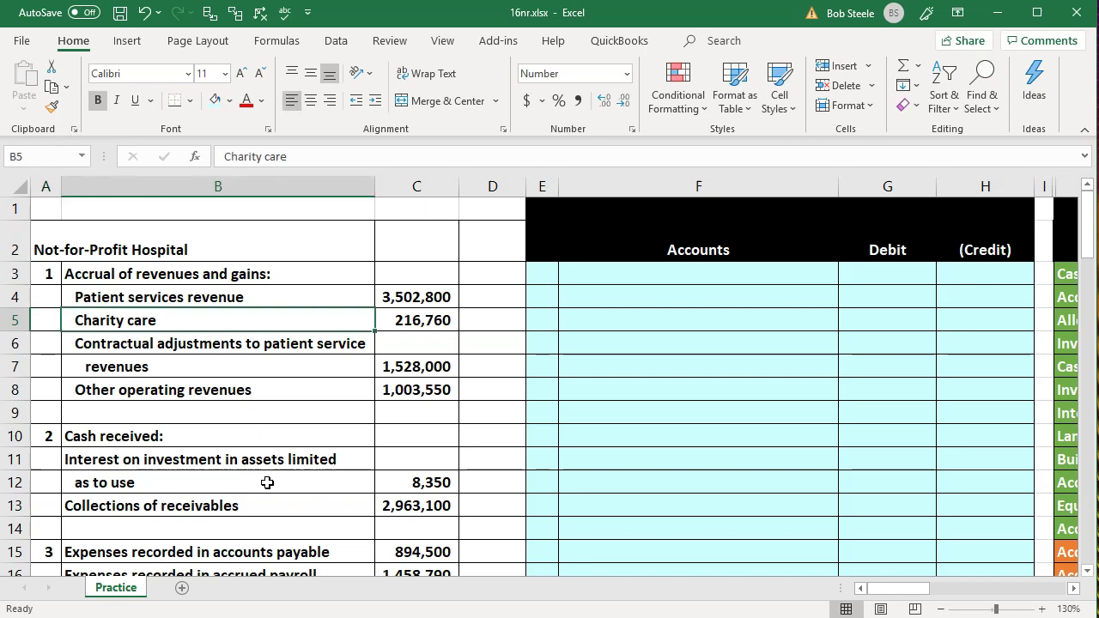
key("Up")
key("Down")
key("Down")
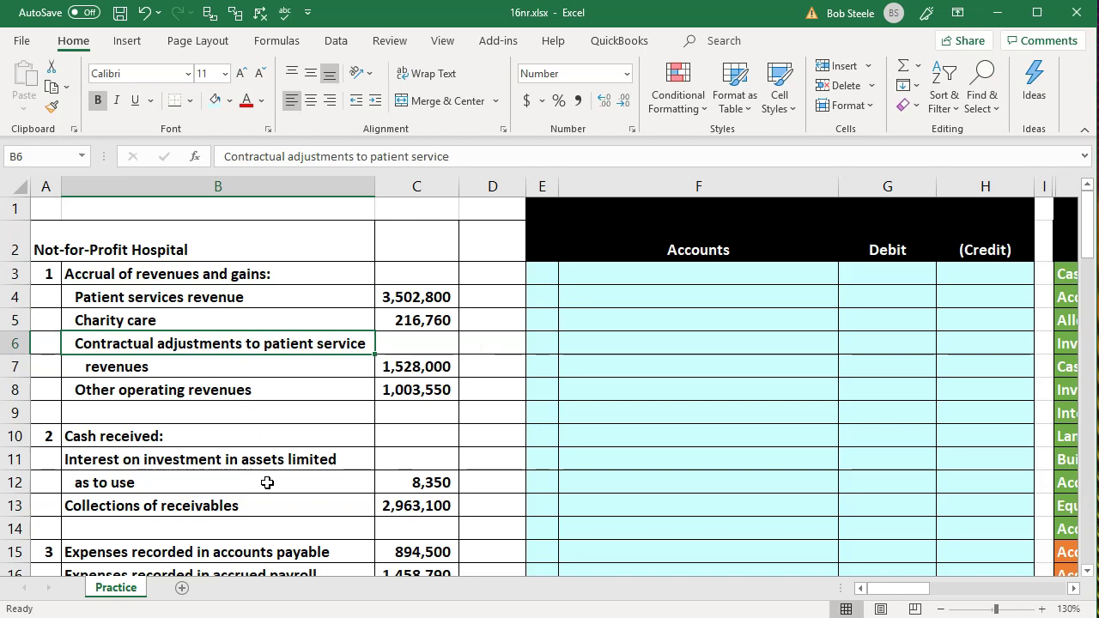
key("Down")
key("Down")
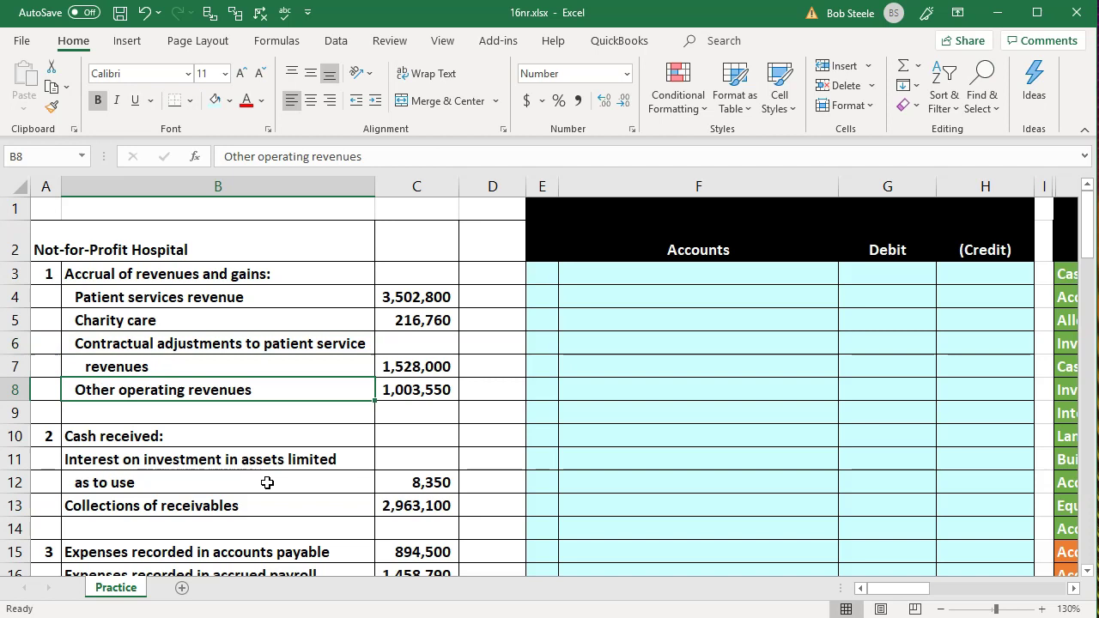
left_click(256, 295)
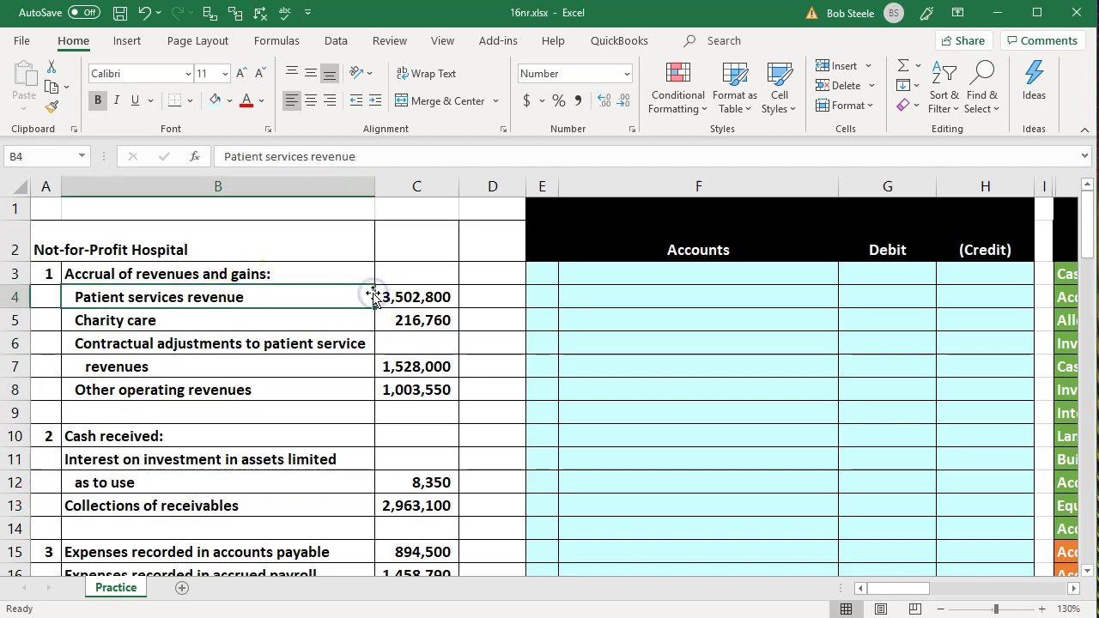
key("Right")
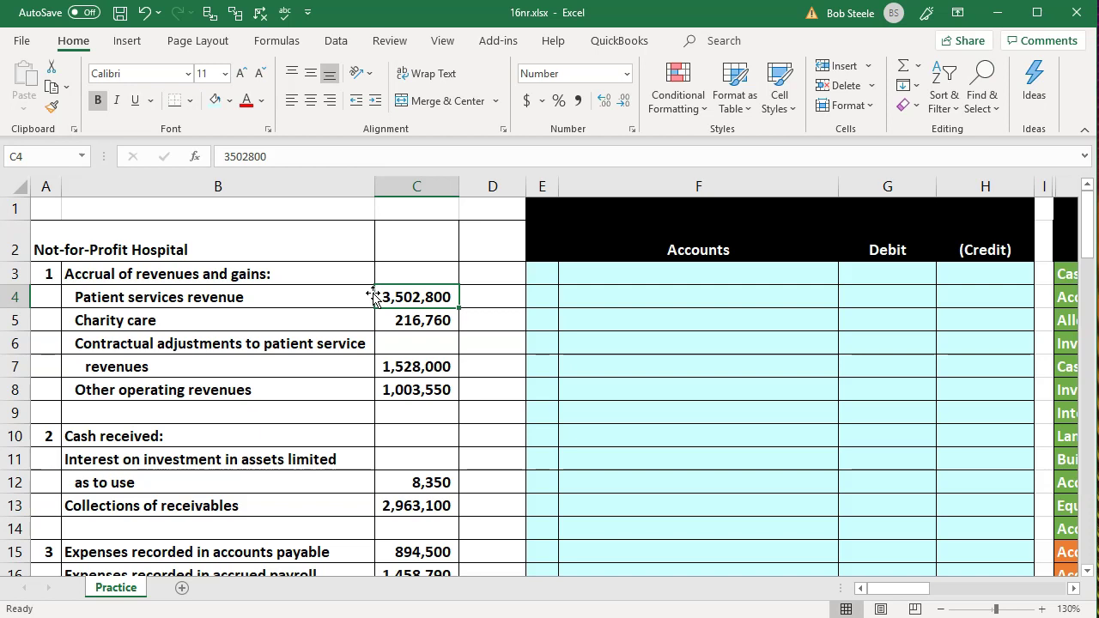
- Enter transaction number 1 in E3 and link F3 to the Accounts and notes receivable name in the trial balance
key("Right")
key("Right")
key("Up")
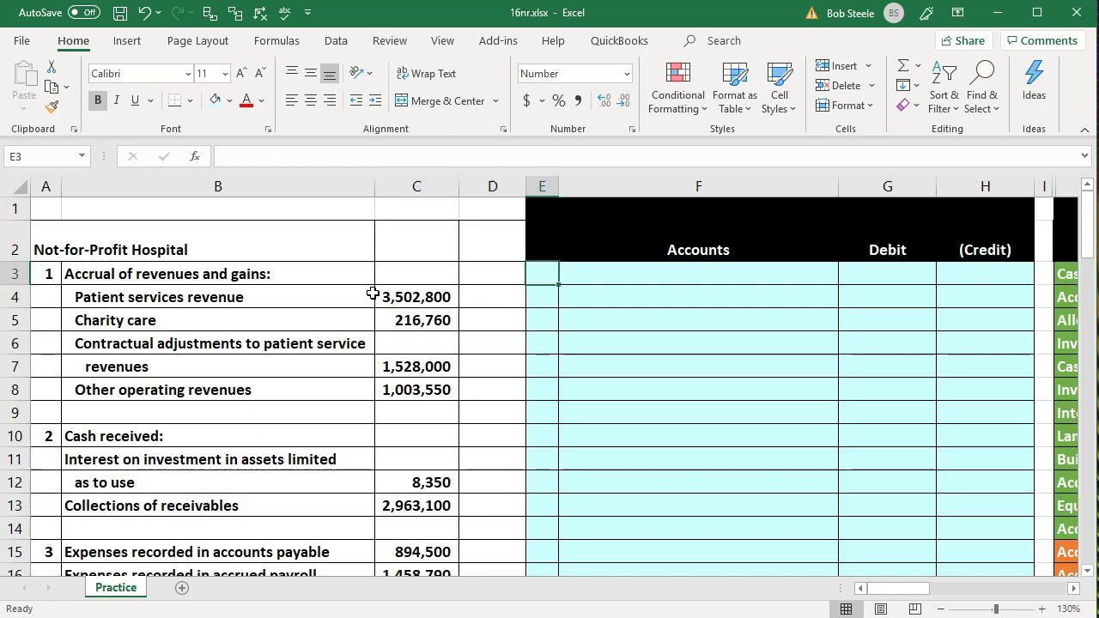
type("1")
key("Tab")
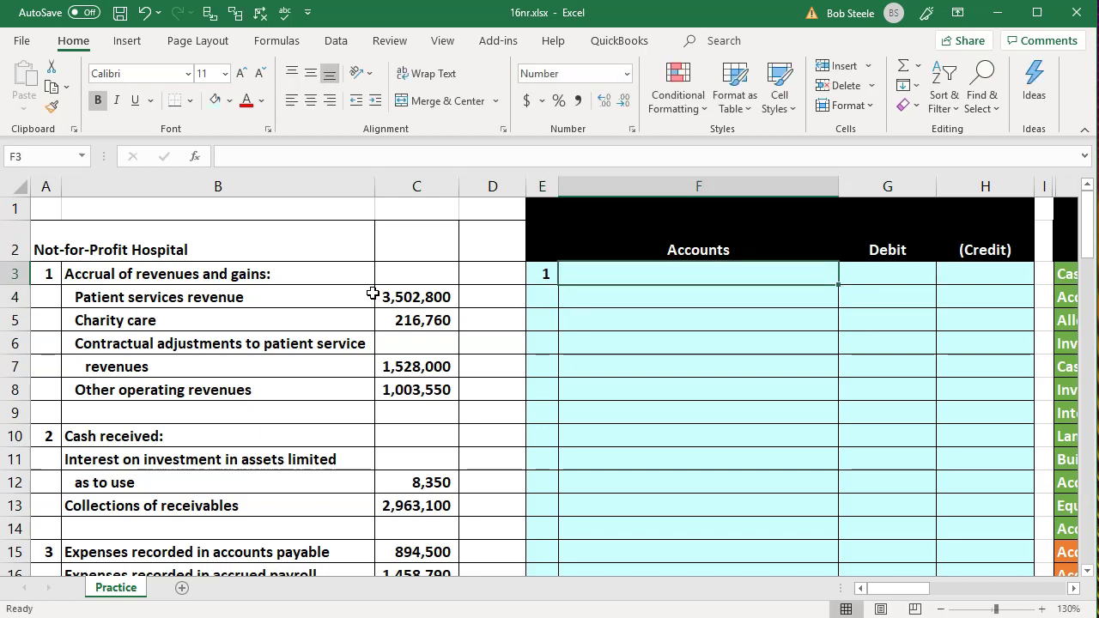
type("=")
key("Right")
key("Right")
key("Right")
key("Right")
key("Down")
key("Return")
- Check the patient services revenue line and its amount in C4 for the first journal entry
key("Left")
key("Left")
key("Left")
key("Left")
key("Left")
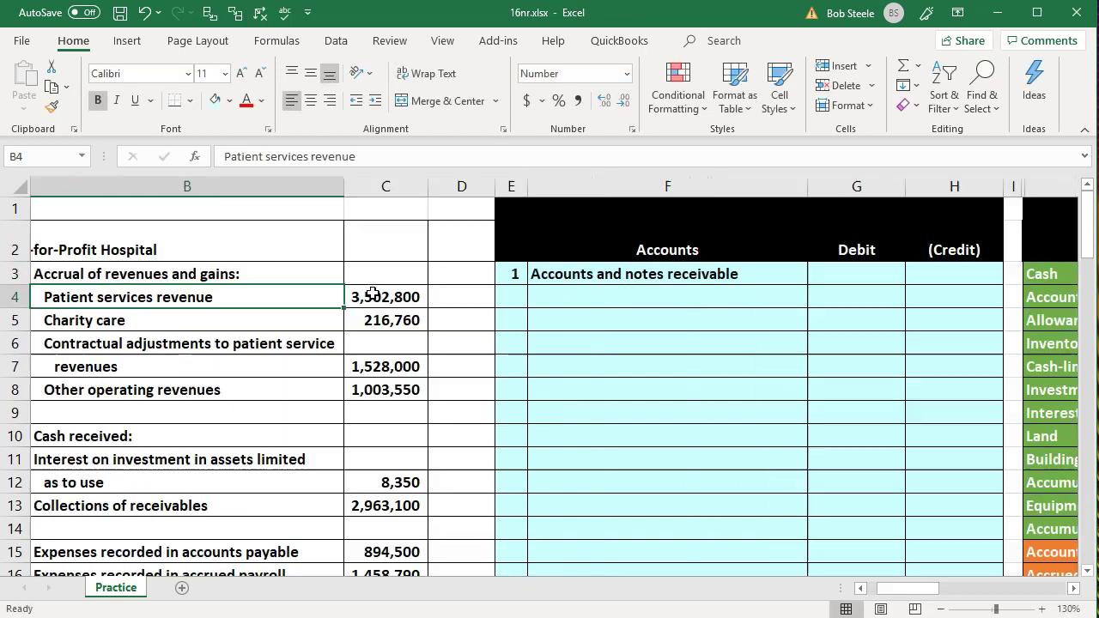
key("Right")
key("Right")
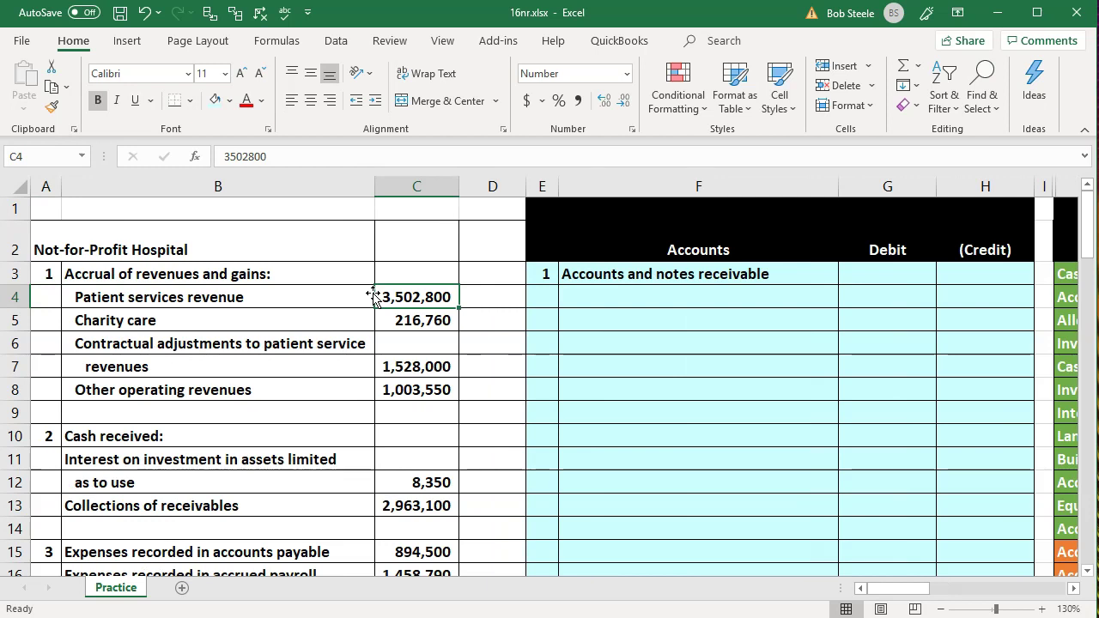
- Check the contractual adjustments item of transaction 1 and locate the Patient service revenue and Contractual adjustments accounts in the trial balance
left_click(285, 346)
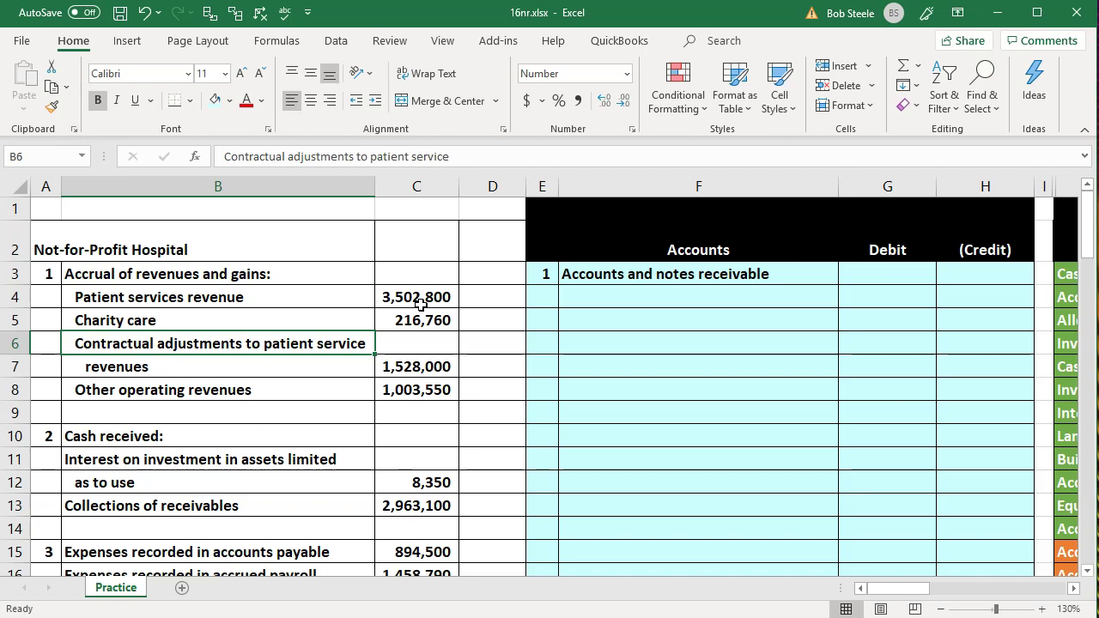
key("Right")
key("Right")
key("Right")
key("Right")
key("Right")
key("Right")
key("Right")
key("Right")
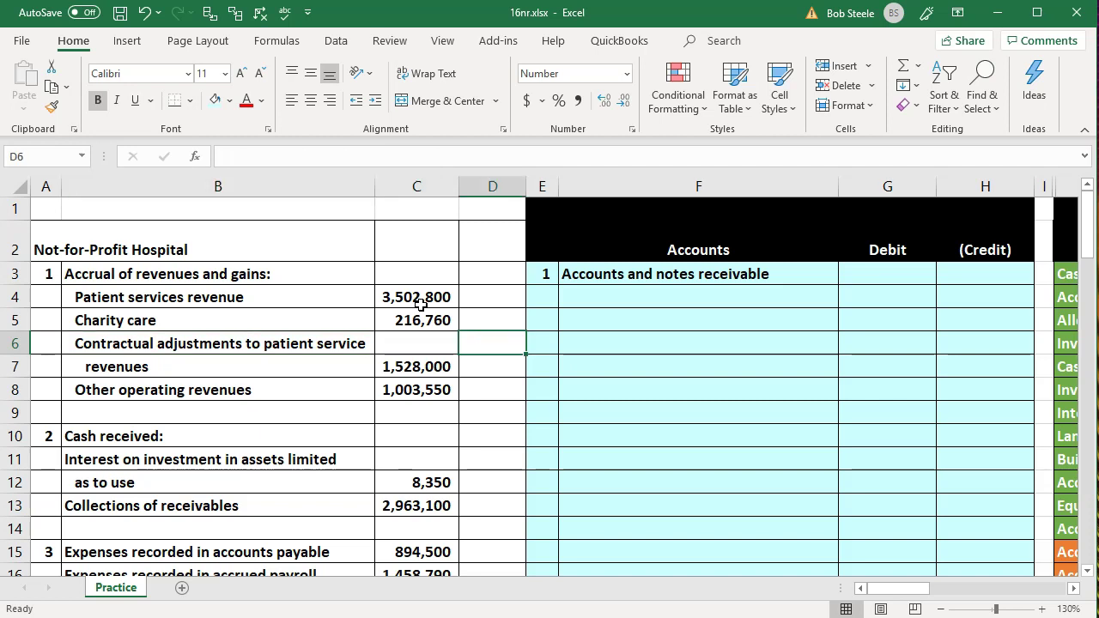
key("Right")
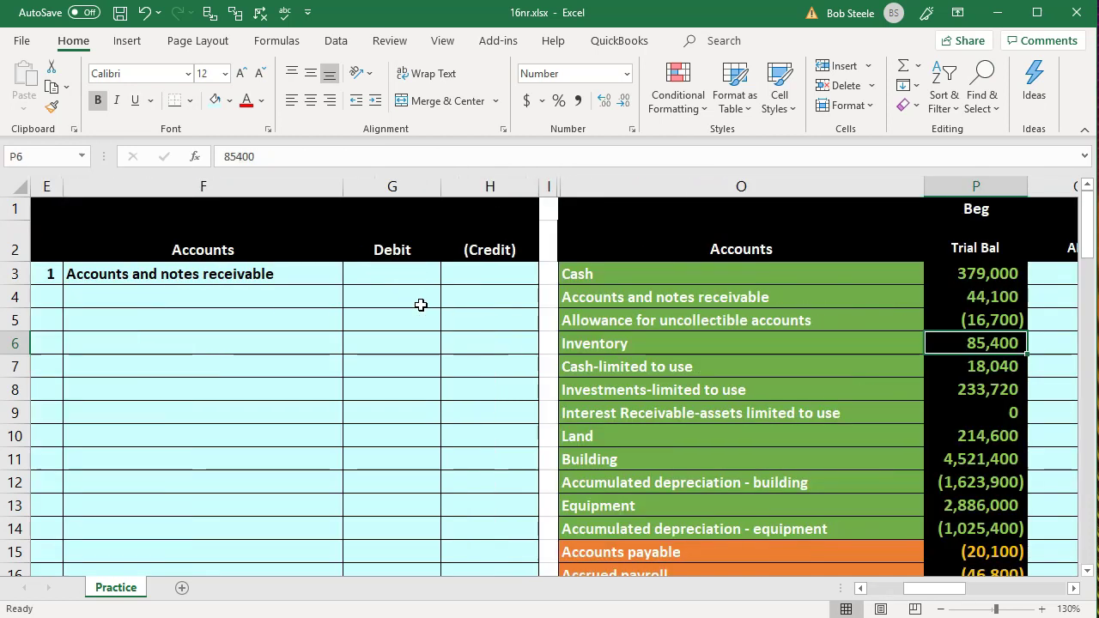
scroll(421, 305, "down", 3)
scroll(554, 423, "down", 1)
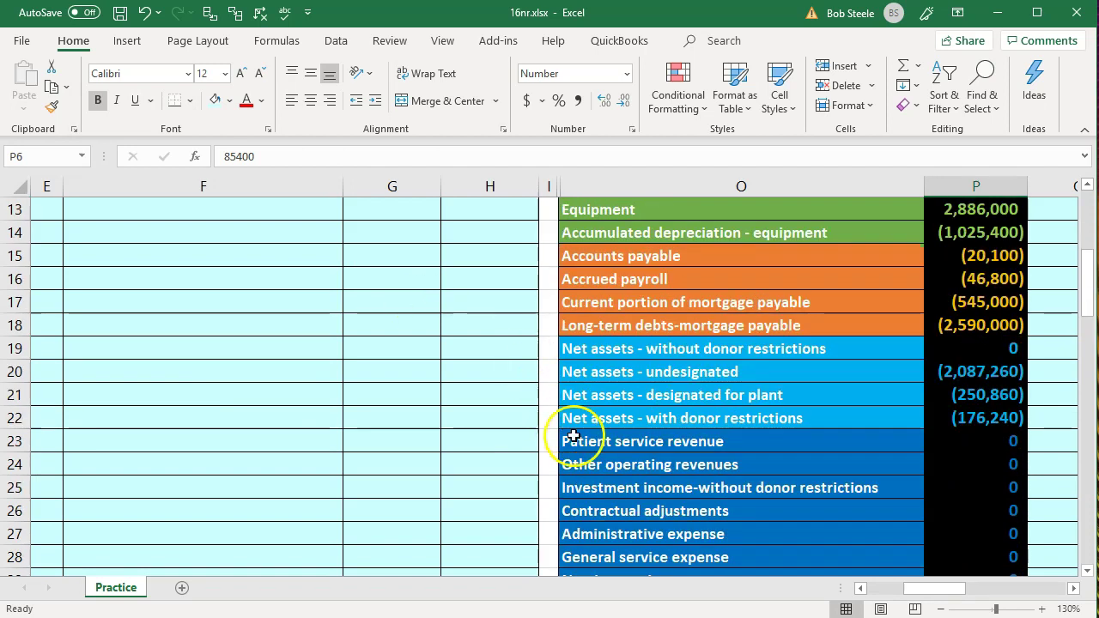
left_click(567, 437)
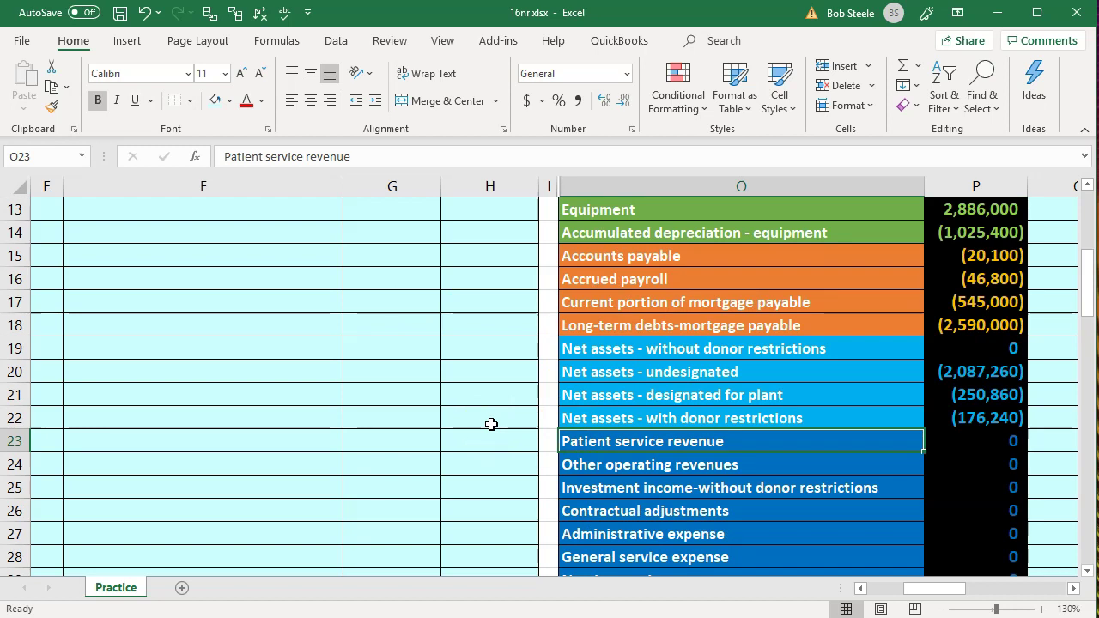
key("Down")
key("Down")
key("Down")
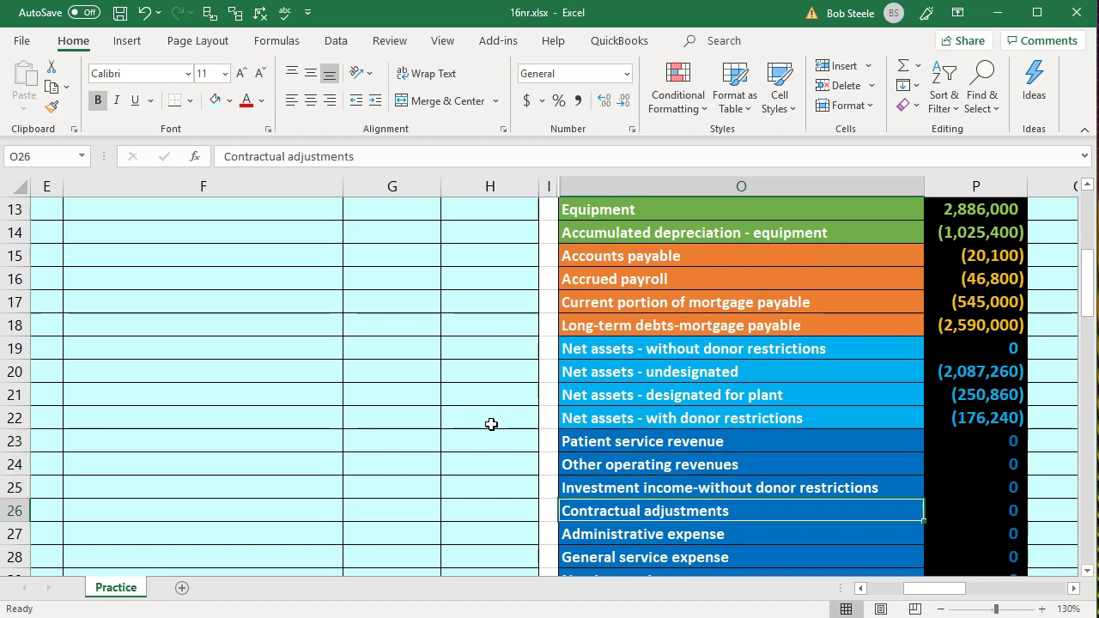
- Link F4, the second line of the journal entry, to the Contractual adjustments account name in O26 of the trial balance
key("Left")
key("Left")
key("Left")
key("Left")
key("Up")
key("Up")
key("Up")
key("Up")
key("Up")
key("Up")
key("Up")
key("Up")
key("Up")
key("Up")
key("Up")
key("Up")
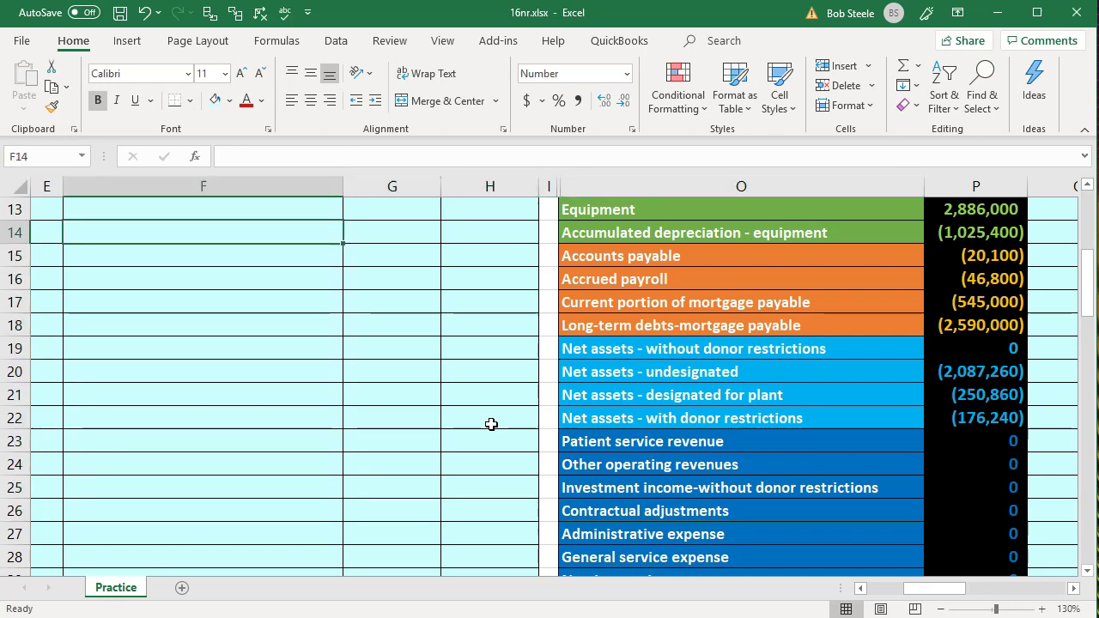
key("Up")
key("Up")
key("Up")
key("Up")
key("Up")
key("Up")
key("Up")
key("Up")
key("Up")
key("Up")
key("Up")
key("Up")
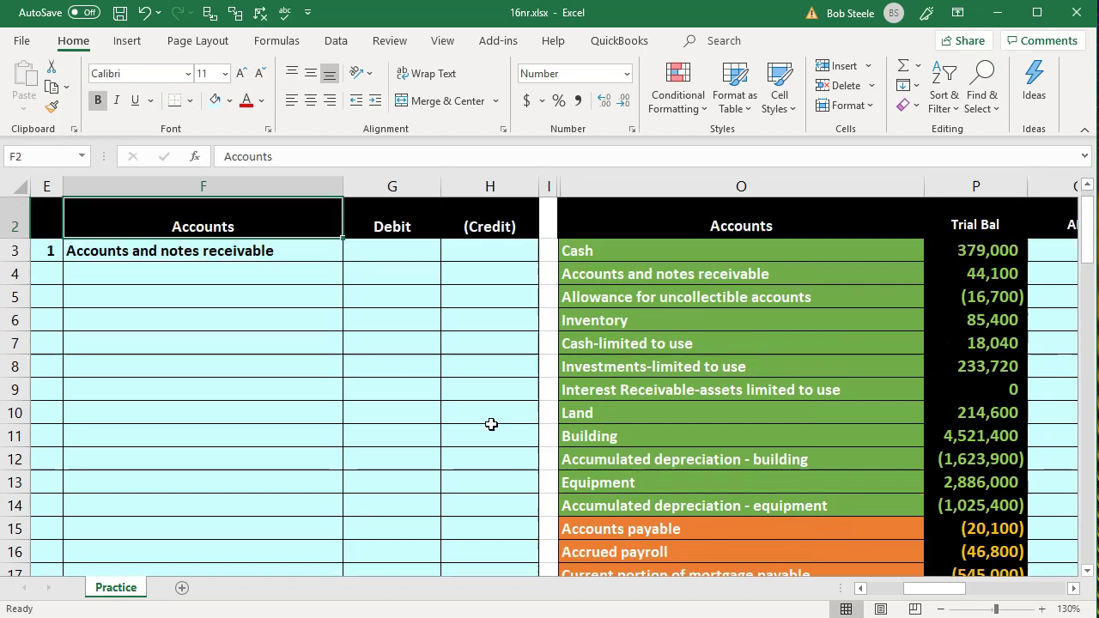
key("Down")
key("Down")
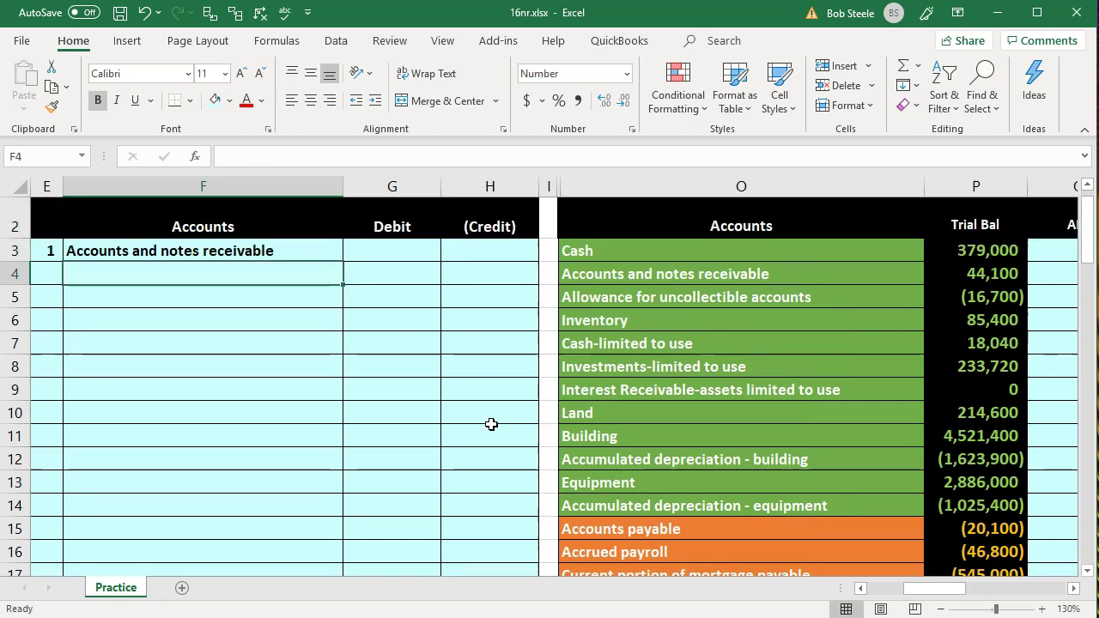
type("=")
key("Down")
key("Down")
key("Down")
key("Down")
key("Down")
key("Down")
key("Down")
key("Down")
key("Down")
key("Down")
key("Down")
key("Down")
key("Down")
key("Down")
key("Down")
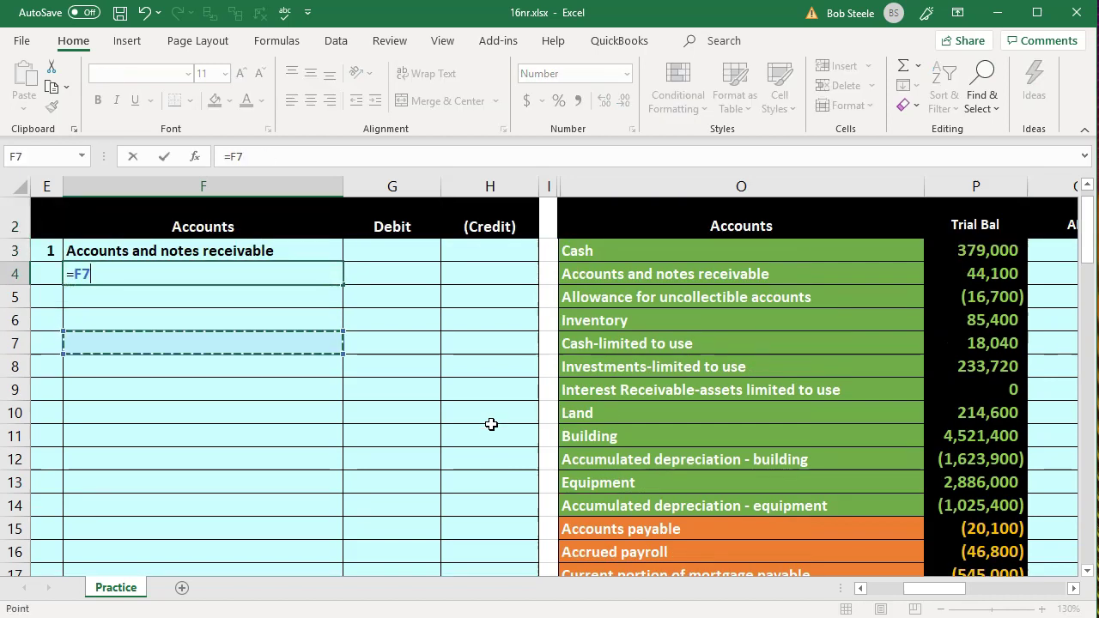
key("Down")
key("Down")
key("Down")
key("Down")
key("Down")
key("Down")
key("Down")
key("Down")
key("Down")
key("Right")
key("Right")
key("Right")
key("Right")
key("Up")
key("Up")
key("Return")
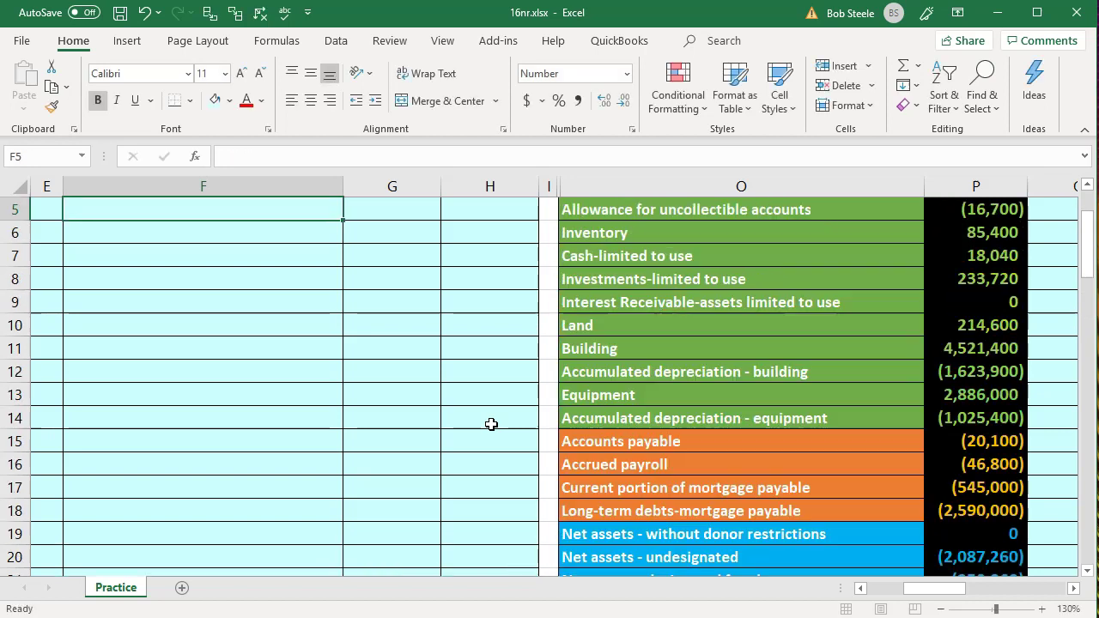
- Link the Contractual adjustments debit in G4 to the 1,528,000 contractual adjustments amount in C7
key("Up")
key("Up")
key("Up")
key("Down")
key("Down")
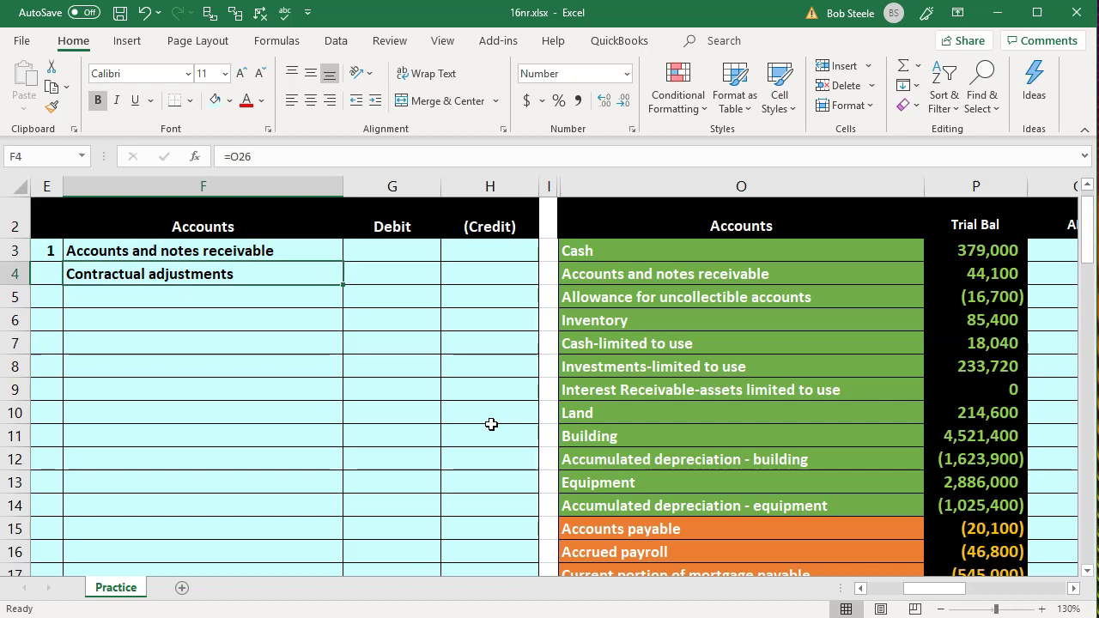
key("Right")
type("=")
key("Left")
key("Left")
key("Left")
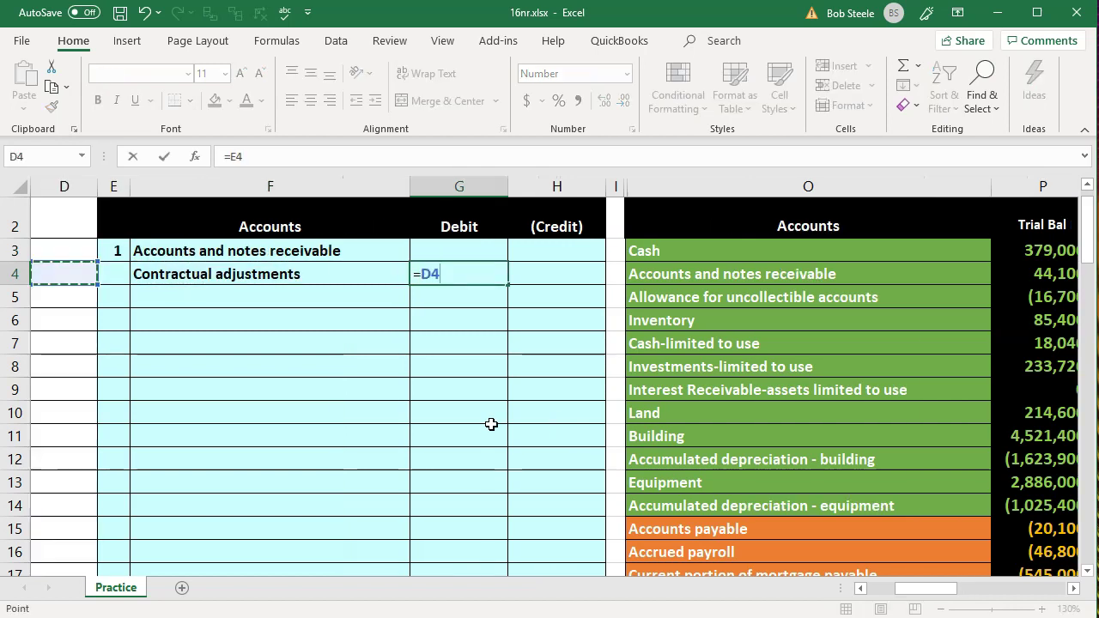
key("Left")
key("Left")
key("Down")
key("Right")
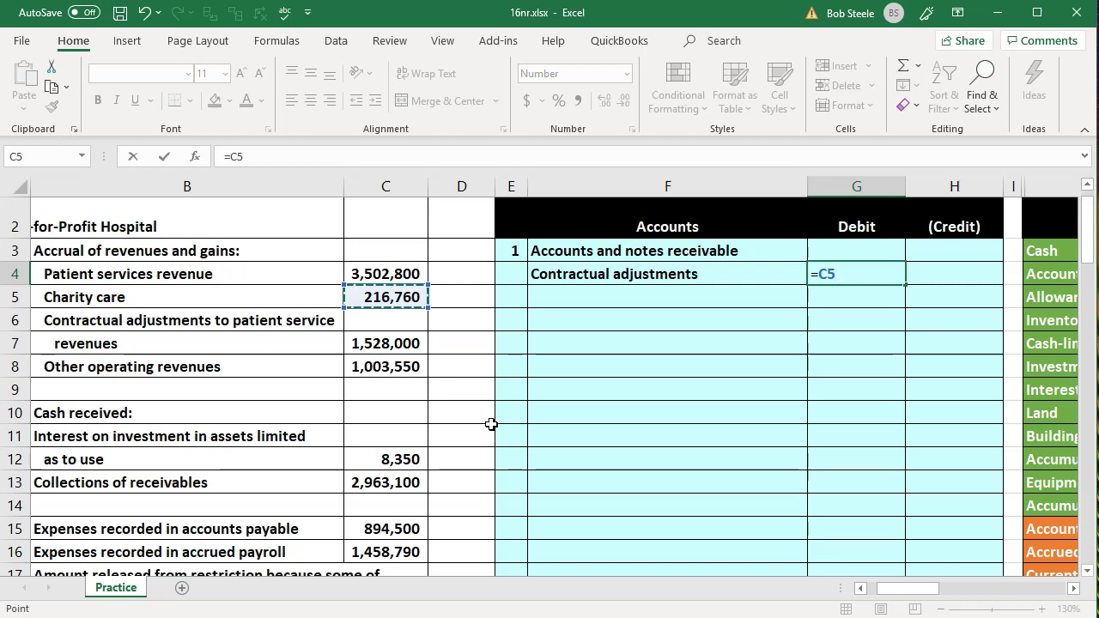
key("Down")
key("Down")
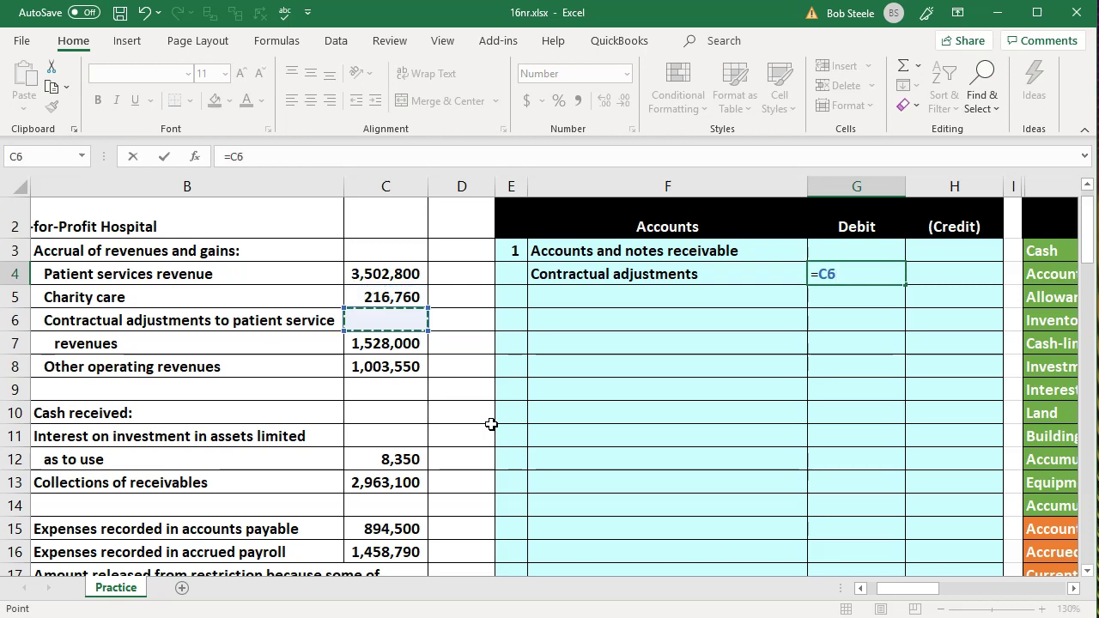
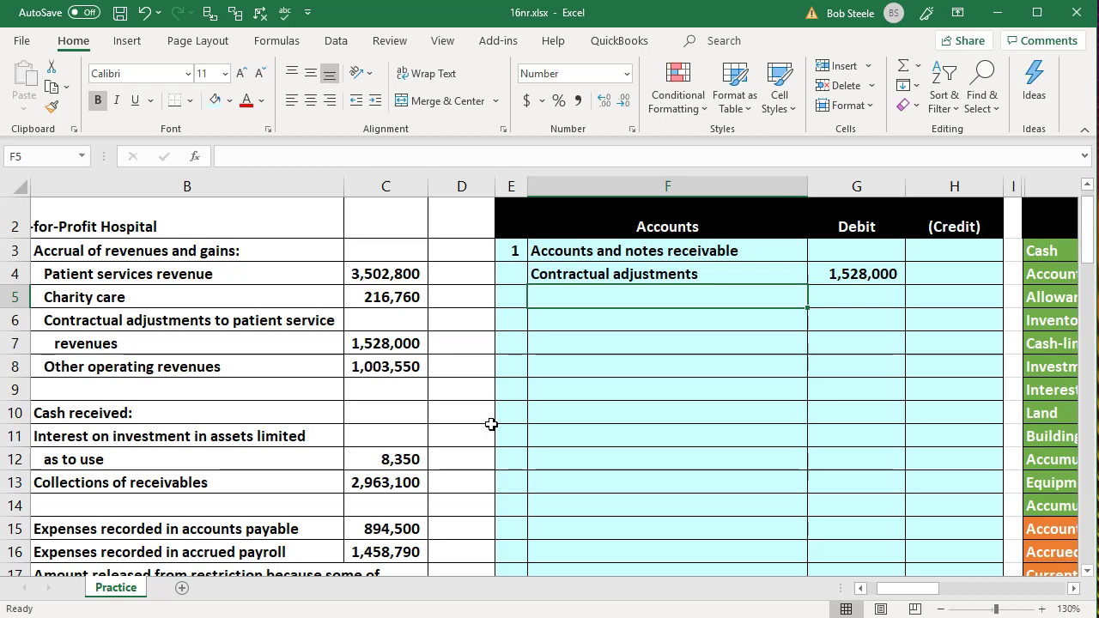
- Link F5, the third line of the journal entry, to the Patient service revenue account name in O23 of the trial balance
type("=")
key("Right")
key("Right")
key("Right")
key("Right")
key("Right")
key("Right")
key("Down")
key("Down")
key("Down")
key("Down")
key("Down")
key("Down")
key("Down")
key("Down")
key("Down")
key("Down")
key("Down")
key("Down")
key("Down")
key("Down")
key("Down")
key("Down")
key("Down")
key("Down")
key("Down")
key("Down")
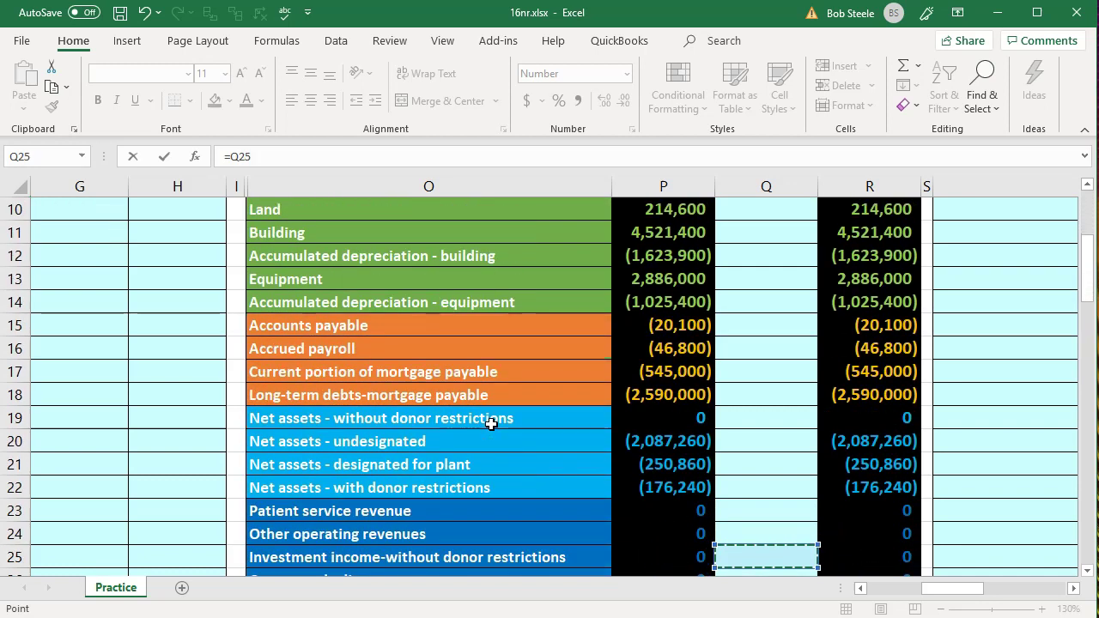
key("Left")
key("Left")
key("Up")
key("Up")
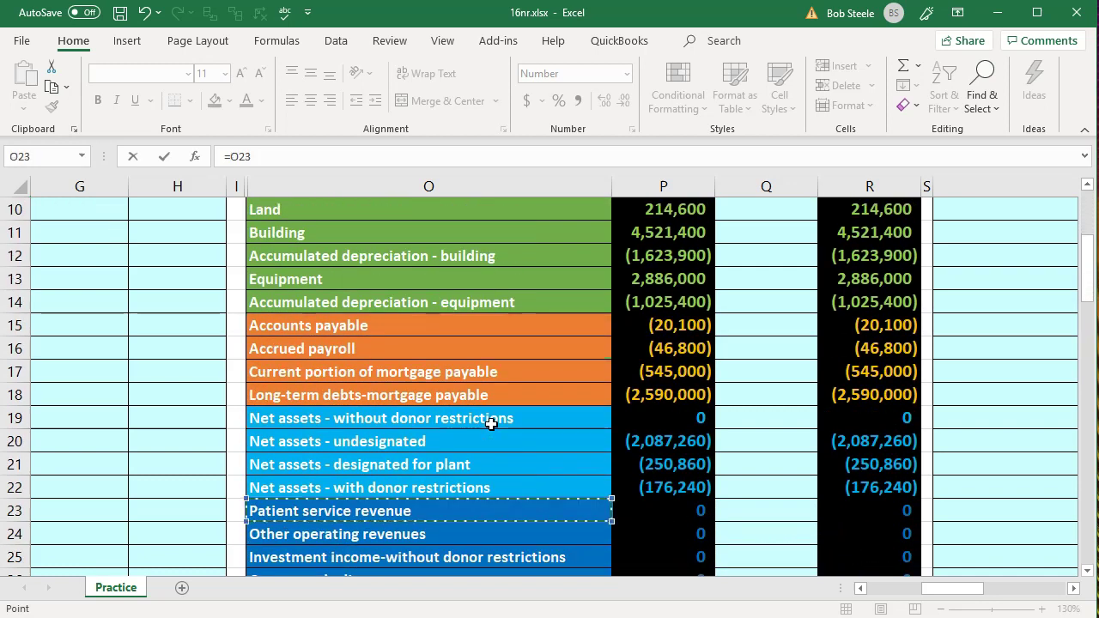
key("Return")
- Enter the Patient service revenue credit in H5 as the negative of the patient services revenue amount in C4
key("Up")
key("Up")
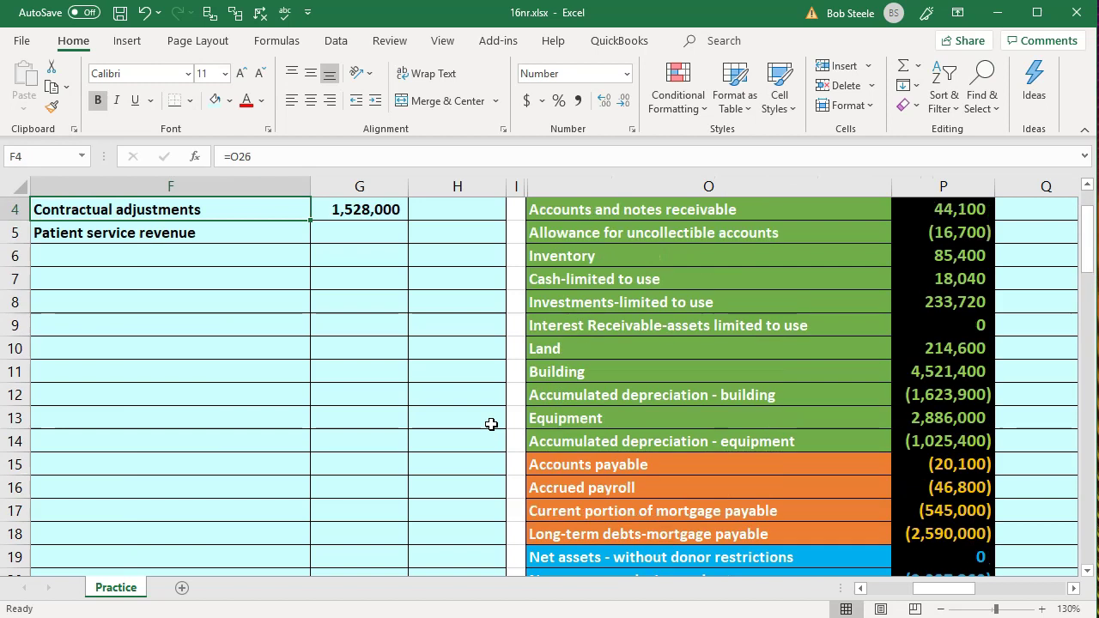
key("Up")
key("Left")
key("Left")
key("Up")
key("Up")
key("Left")
key("Left")
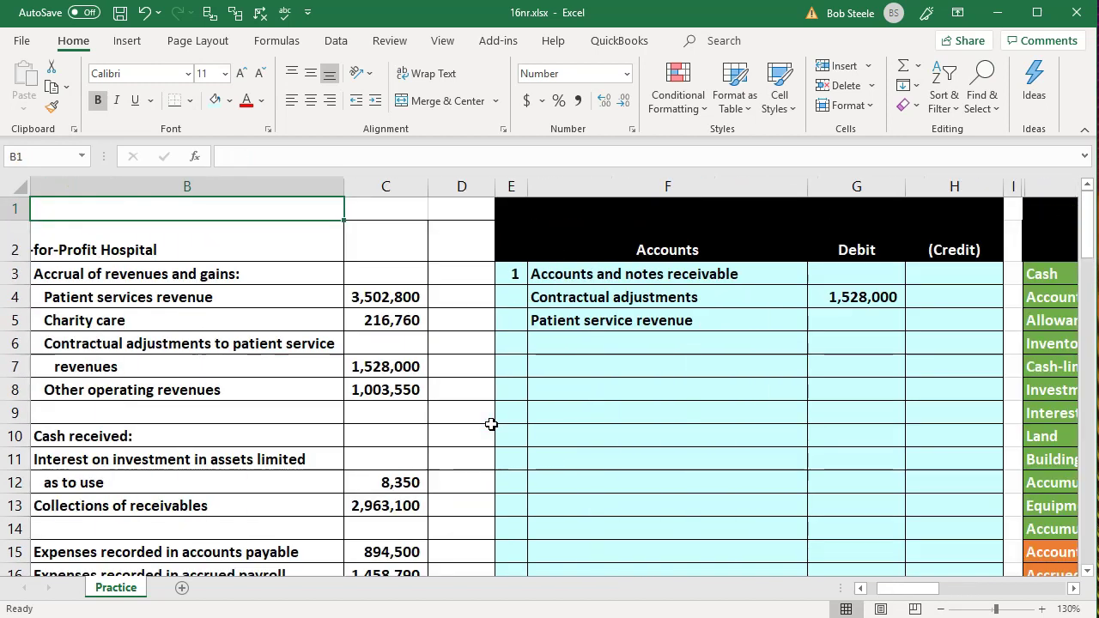
key("Down")
key("Down")
key("Down")
key("Down")
key("Down")
key("Right")
key("Right")
key("Right")
key("Right")
key("Right")
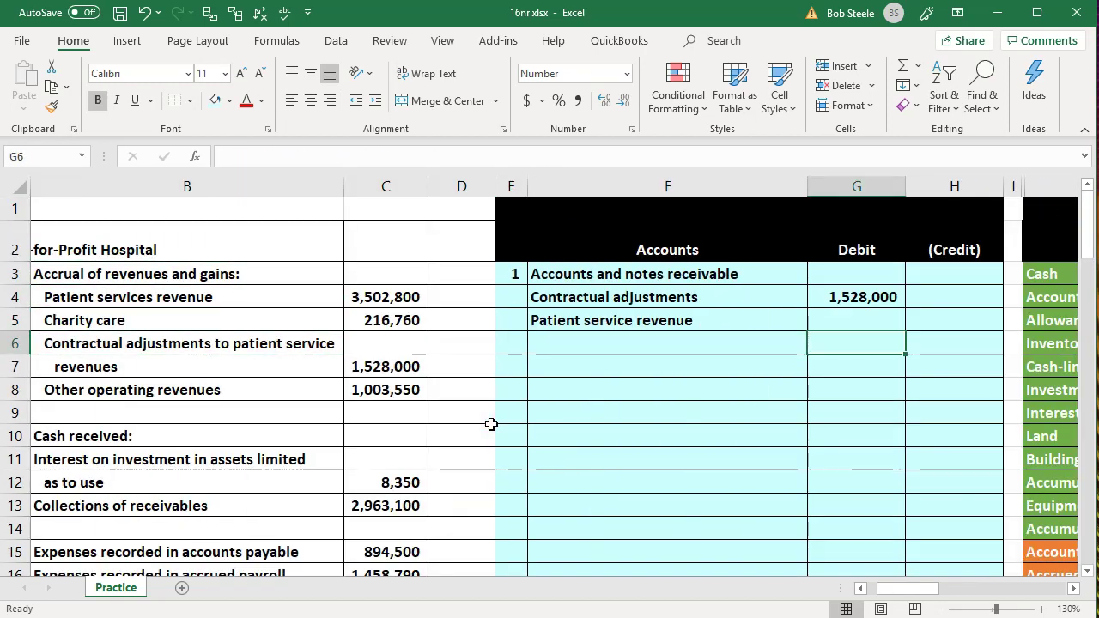
key("Right")
key("Up")
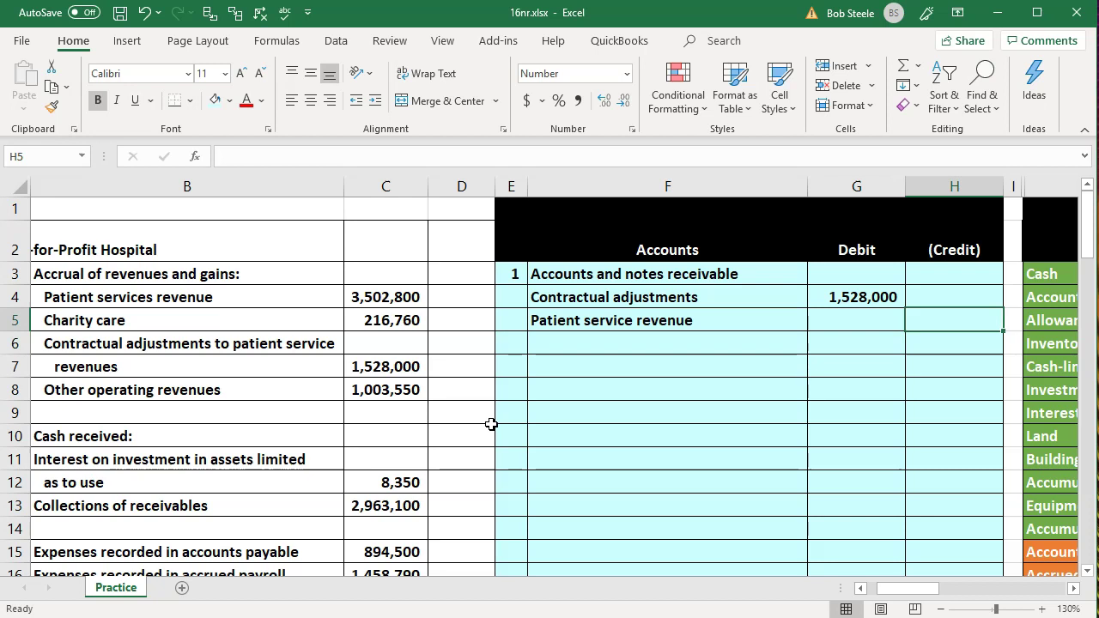
type("-")
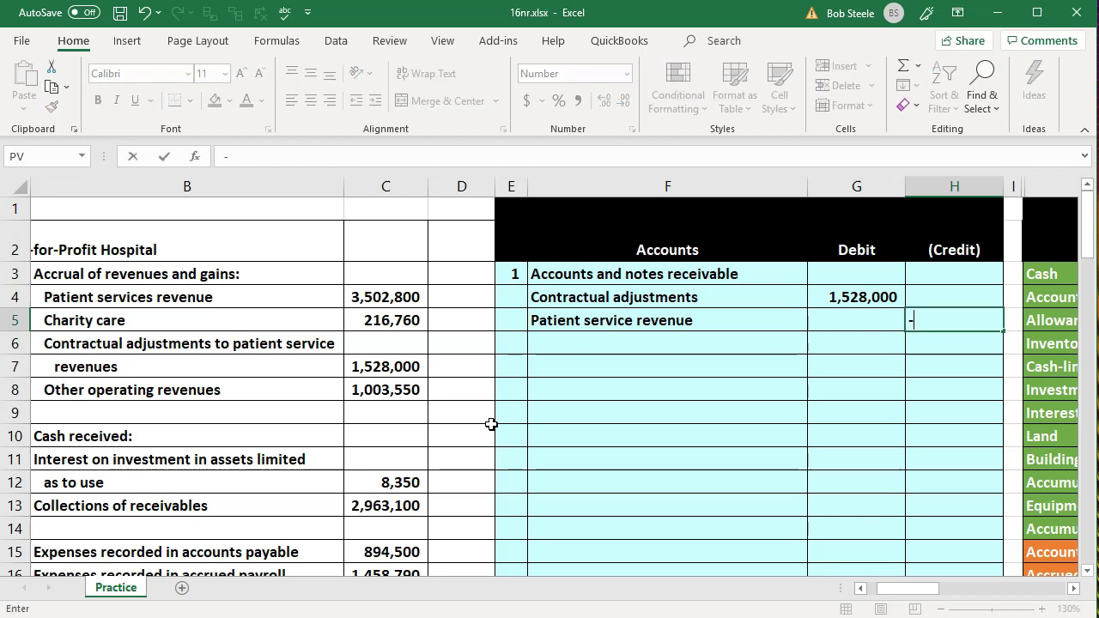
key("Left")
key("Left")
key("Left")
key("Left")
key("Left")
key("Up")
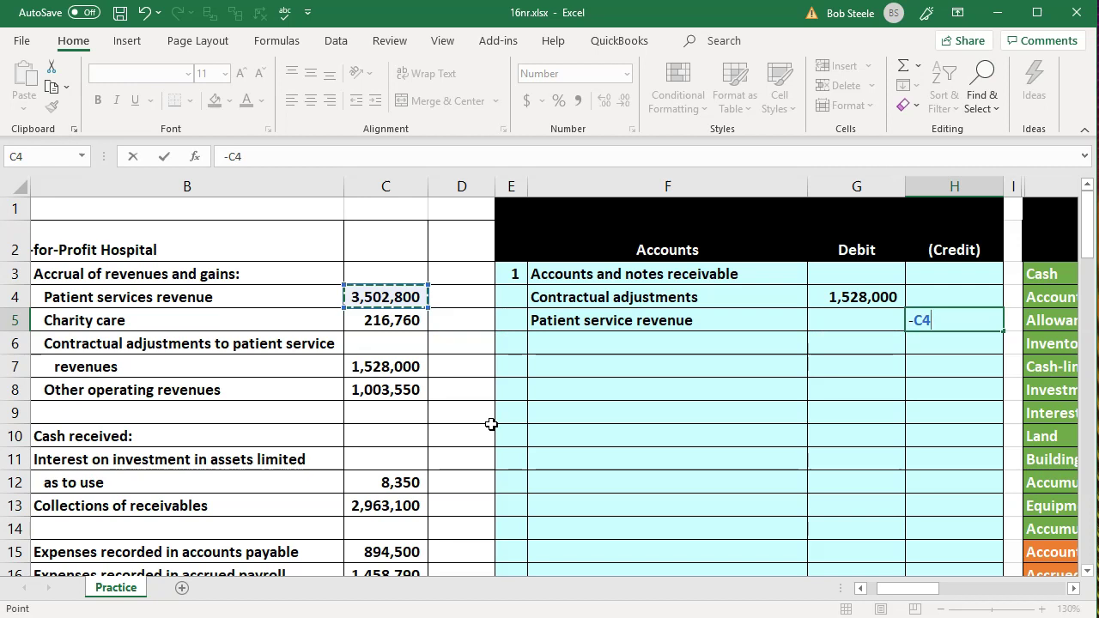
key("Return")
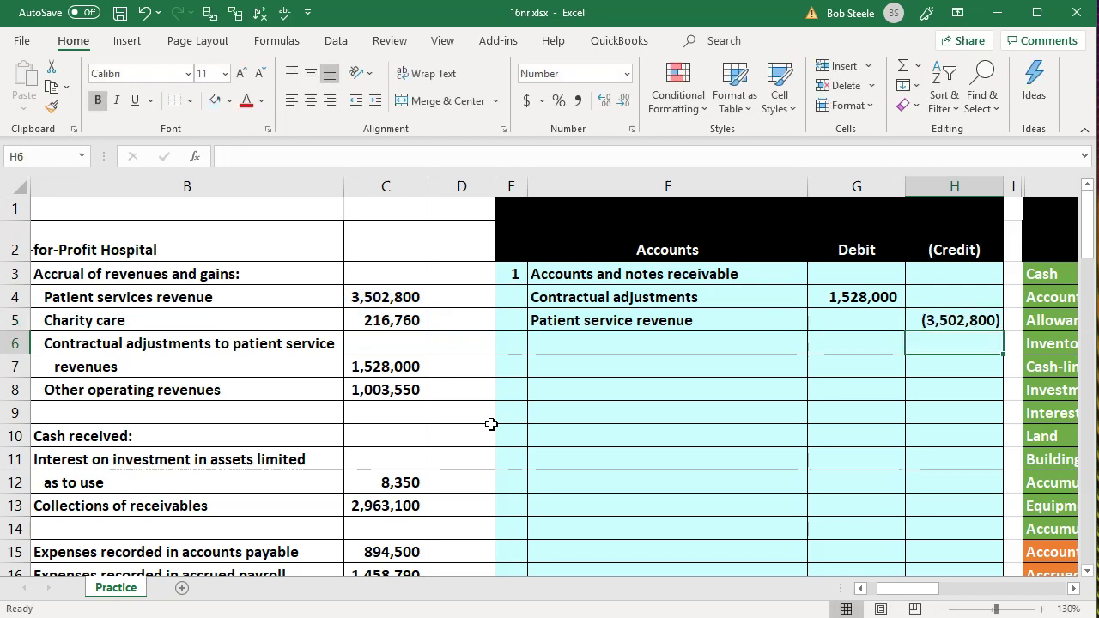
- Link F6, the fourth line of the journal entry, to the Other operating revenues account name in O24 of the trial balance
key("Left")
key("Left")
key("Left")
key("Left")
key("Left")
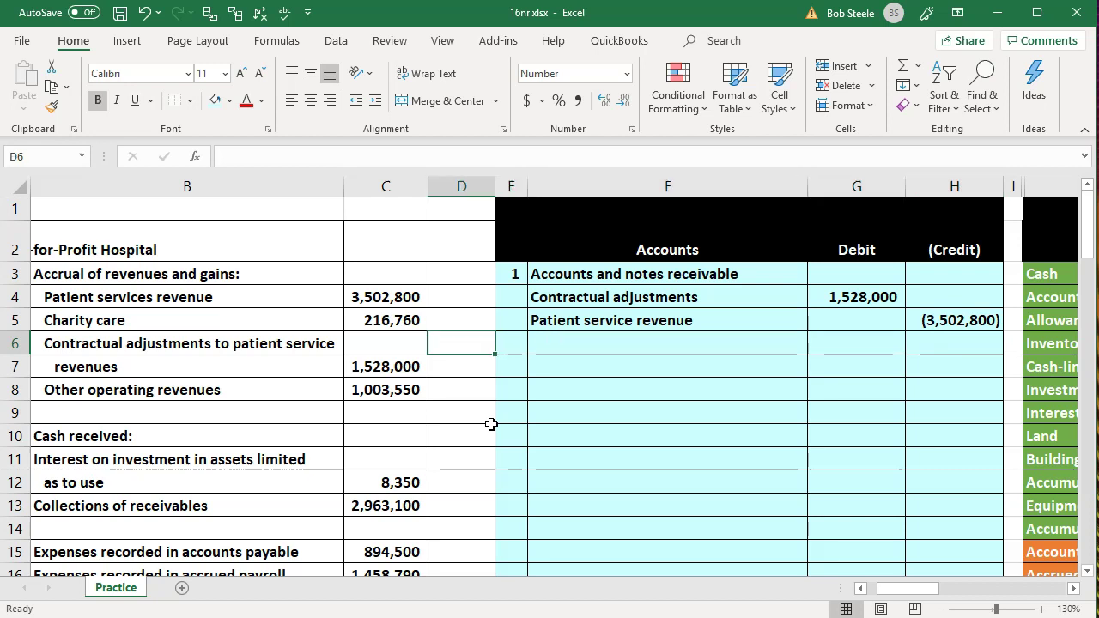
key("Down")
key("Left")
key("Down")
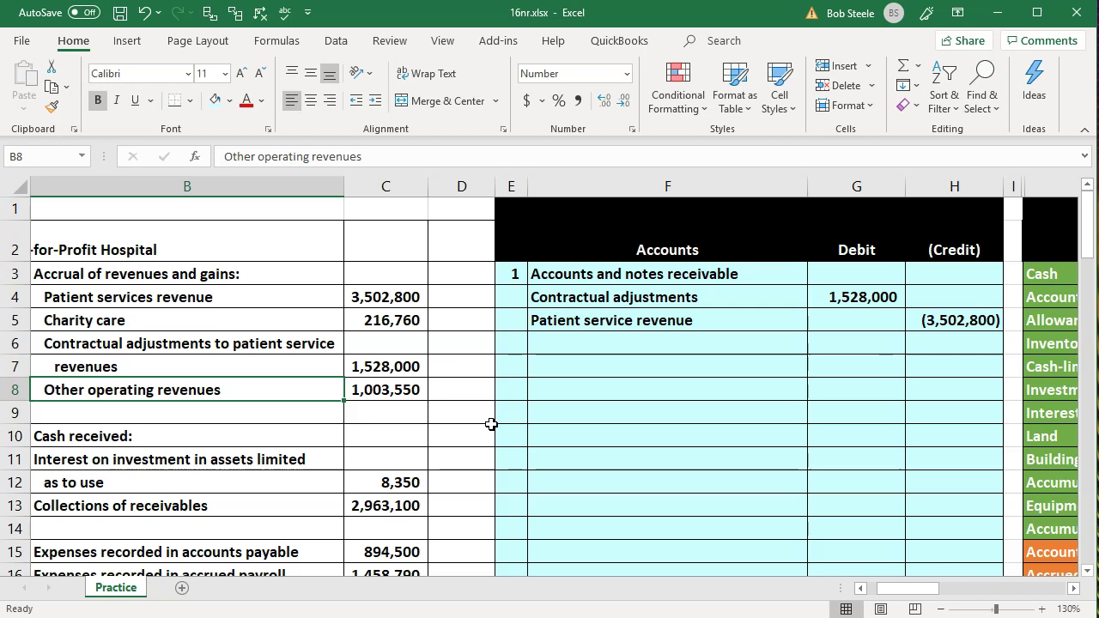
key("Right")
key("Right")
key("Right")
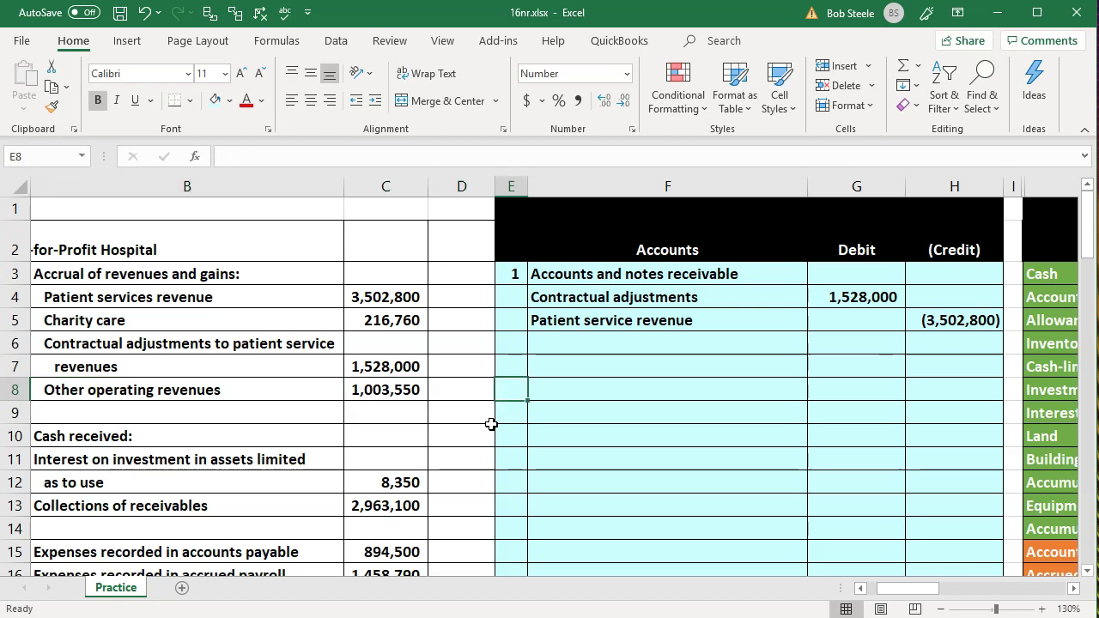
key("Right")
key("Up")
key("Up")
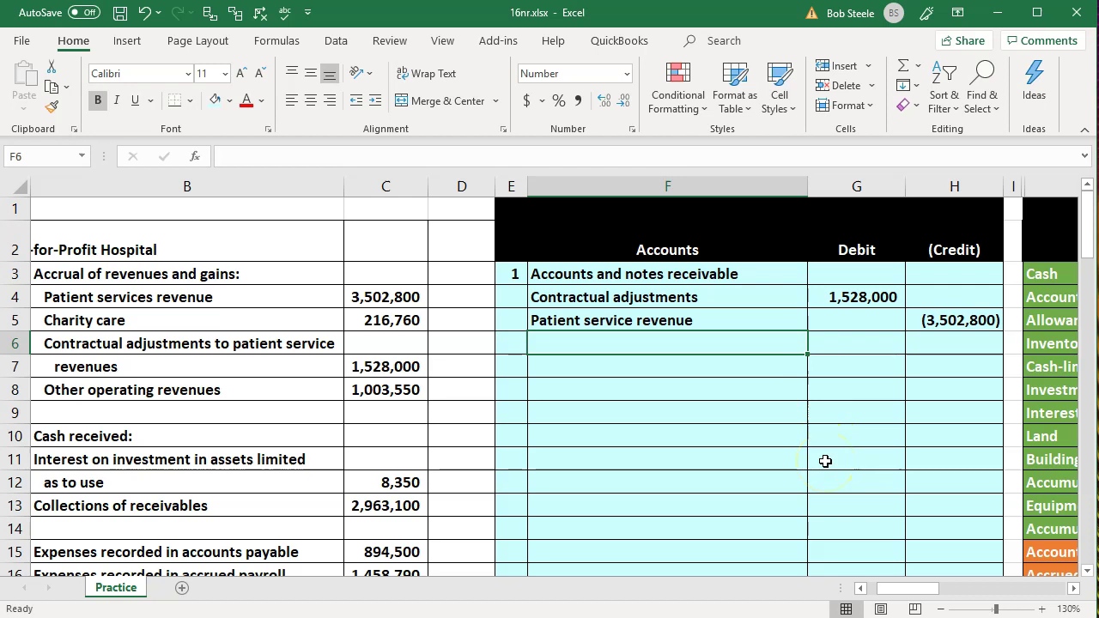
type("=")
key("Right")
key("Right")
key("Right")
key("Right")
key("Right")
key("Right")
key("Right")
key("Right")
key("Right")
key("Right")
key("Down")
key("Down")
key("Down")
key("Down")
key("Down")
key("Down")
key("Down")
key("Down")
key("Down")
key("Down")
key("Down")
key("Down")
key("Down")
key("Down")
key("Down")
key("Down")
key("Down")
key("Down")
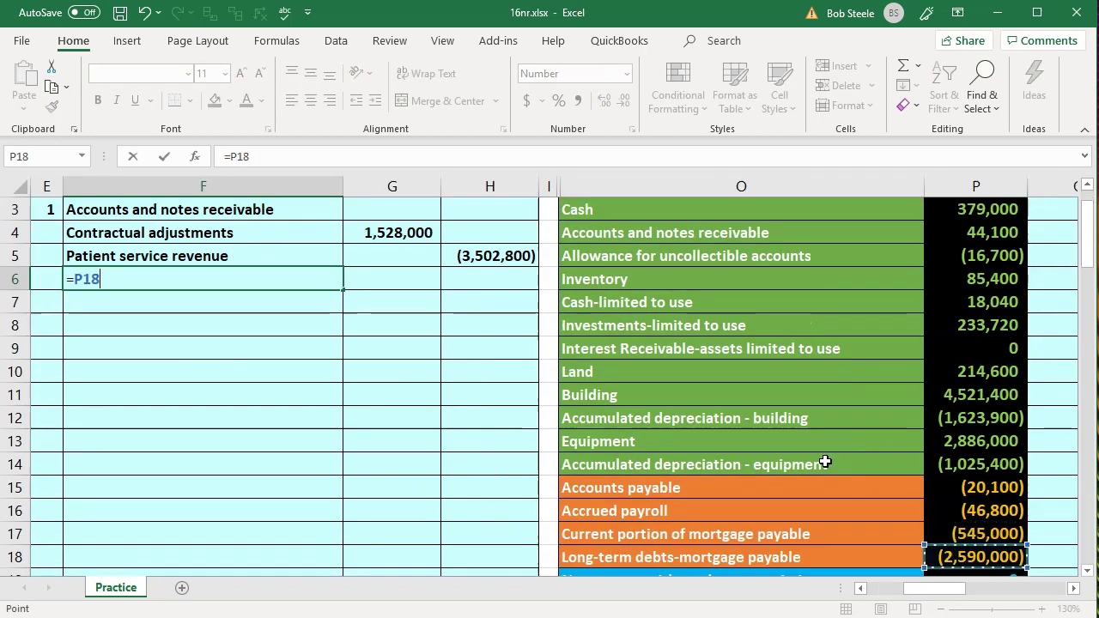
key("Down")
key("Down")
key("Down")
key("Up")
key("Up")
key("Up")
key("Left")
key("Return")
- Enter the Other operating revenues credit in H6 as the negative of the other operating revenues amount in C8
key("Up")
key("Up")
key("Up")
key("Up")
key("Up")
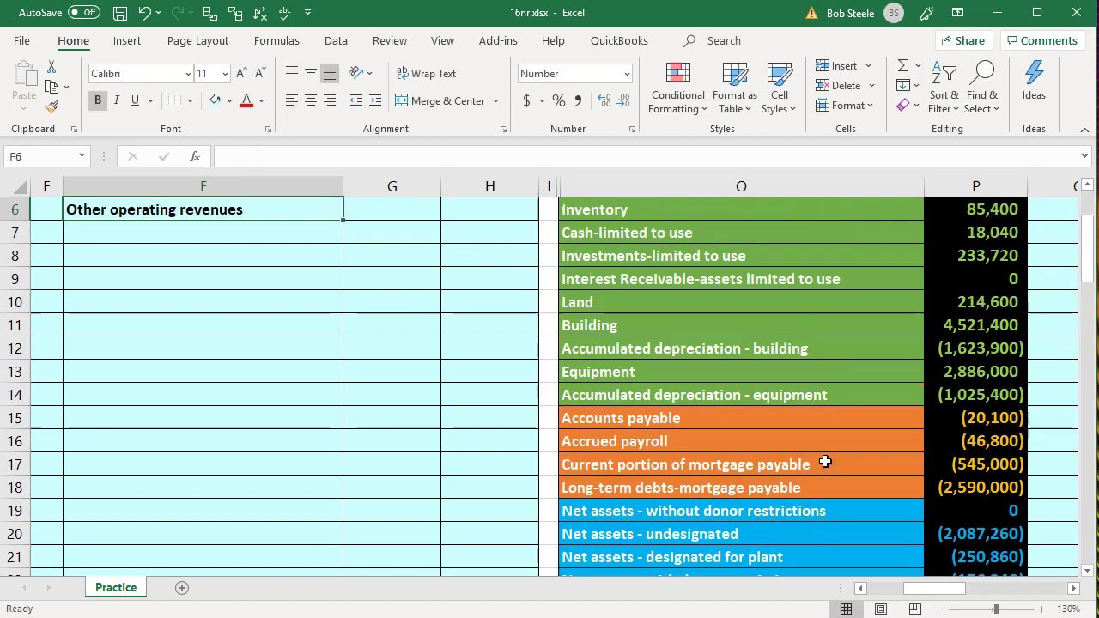
key("Left")
key("Right")
key("Right")
key("Right")
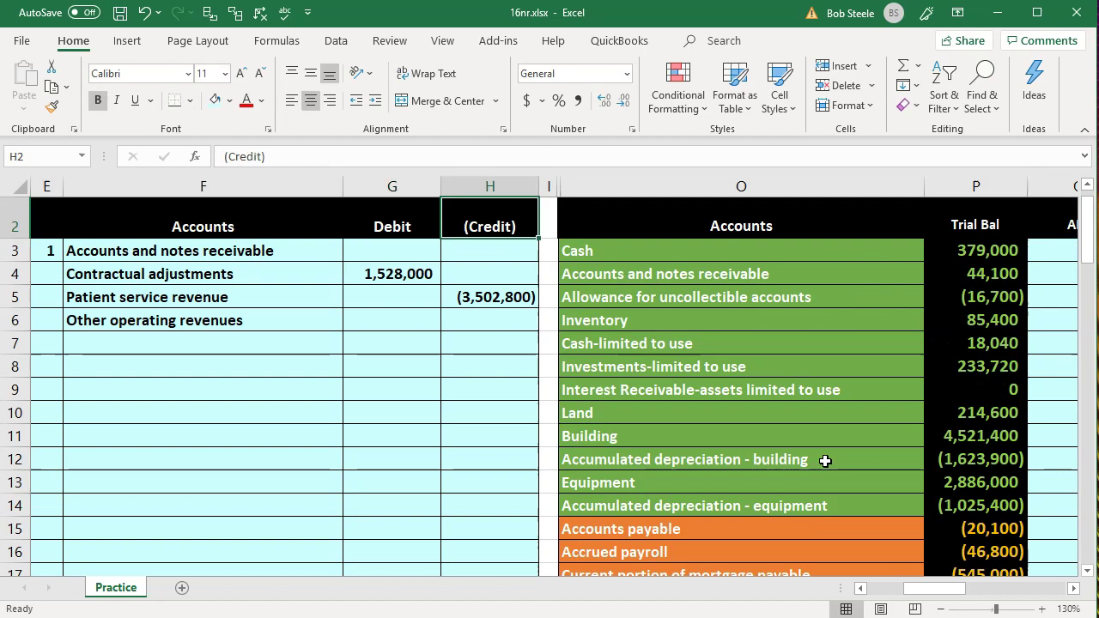
key("Down")
key("Down")
key("Down")
key("Down")
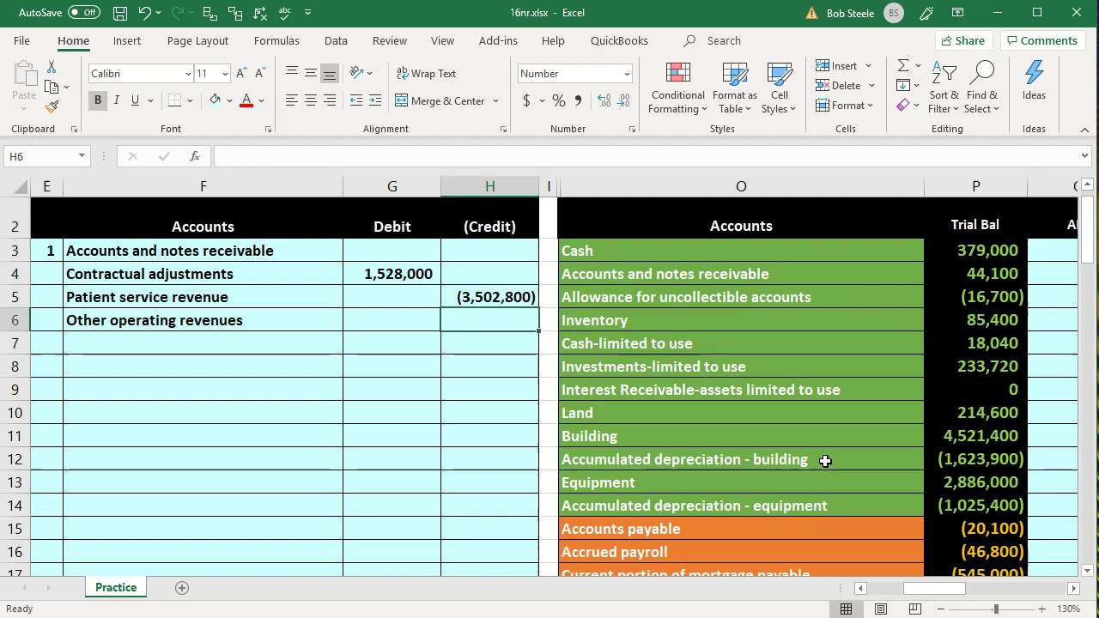
type("-")
key("Left")
key("Left")
key("Left")
key("Left")
key("Left")
key("Left")
key("Left")
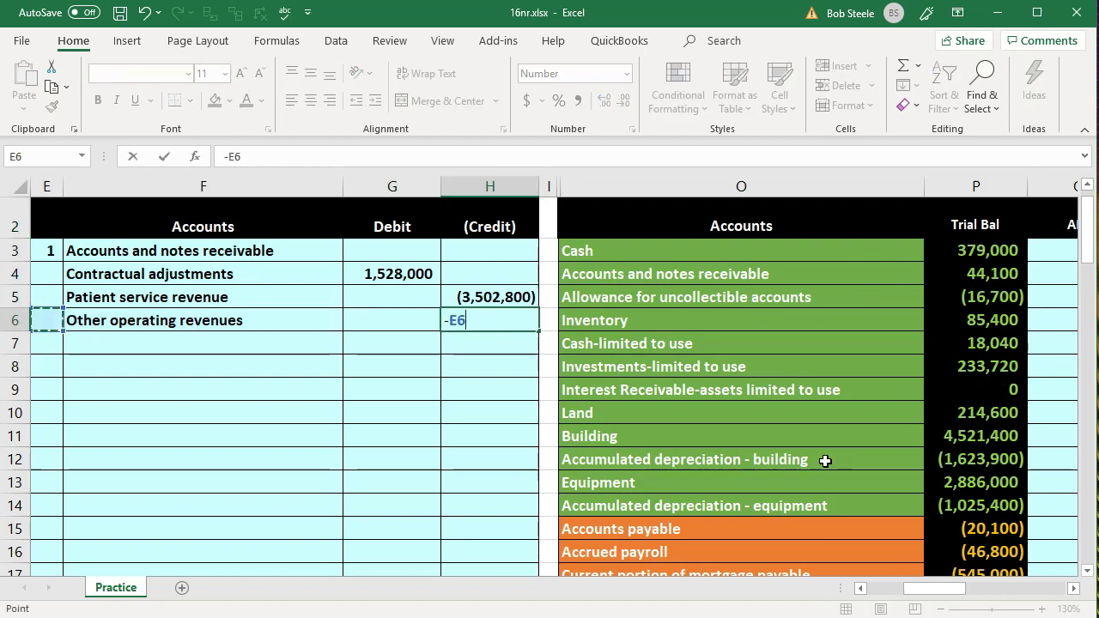
key("Down")
key("Down")
key("Right")
key("Right")
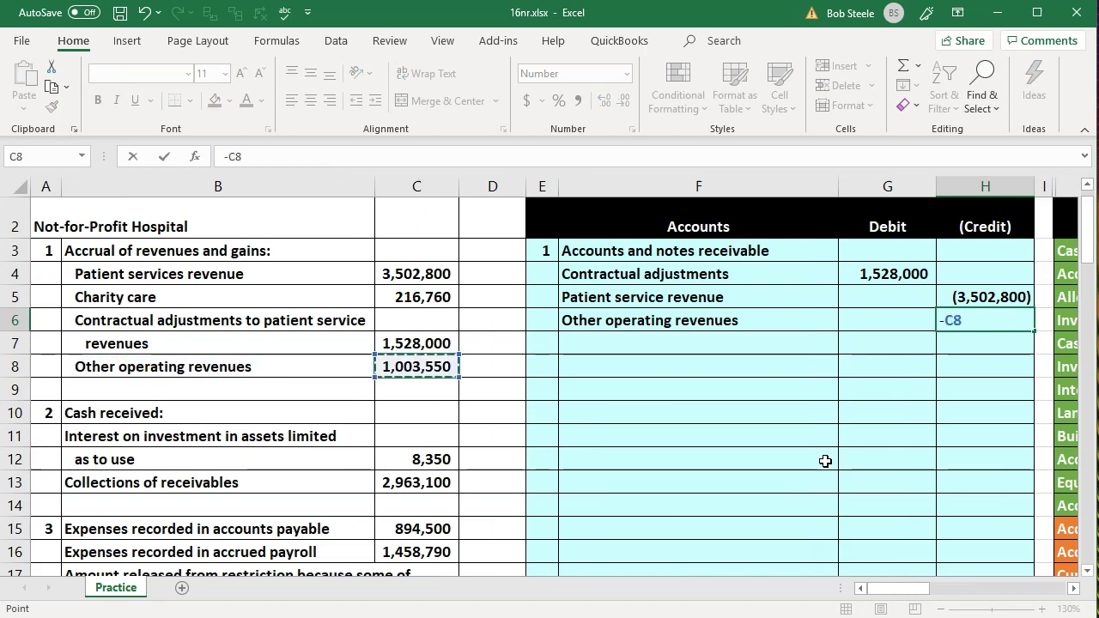
key("Return")
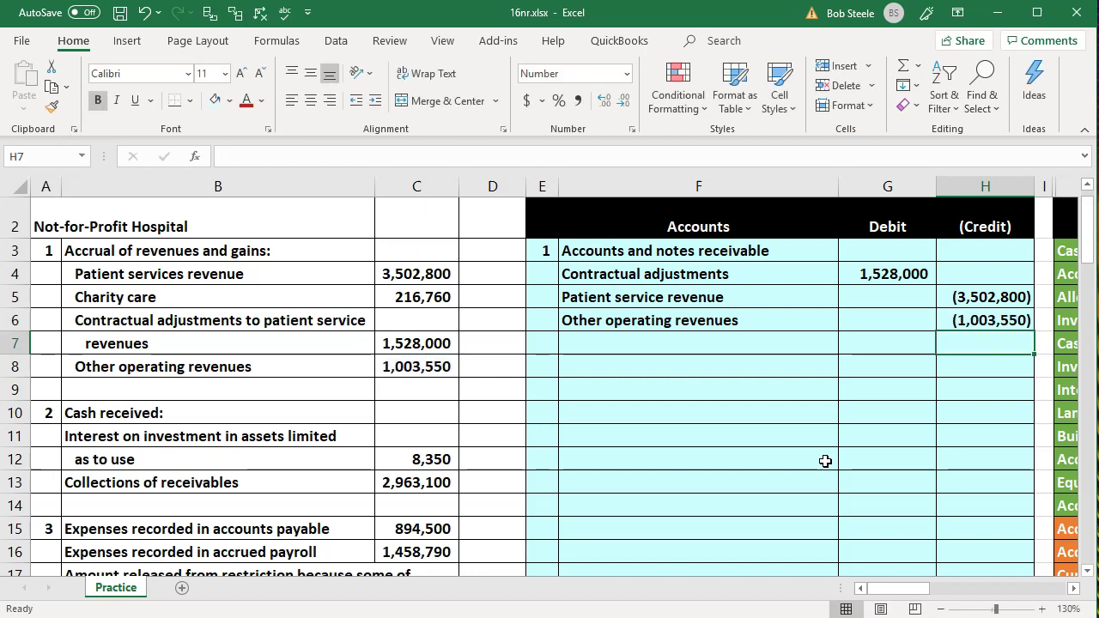
- Calculate the Accounts and notes receivable debit in G3 as the negative sum of the entry's other debits and credits, G4:H6
key("Up")
key("Up")
key("Up")
key("Up")
key("Left")
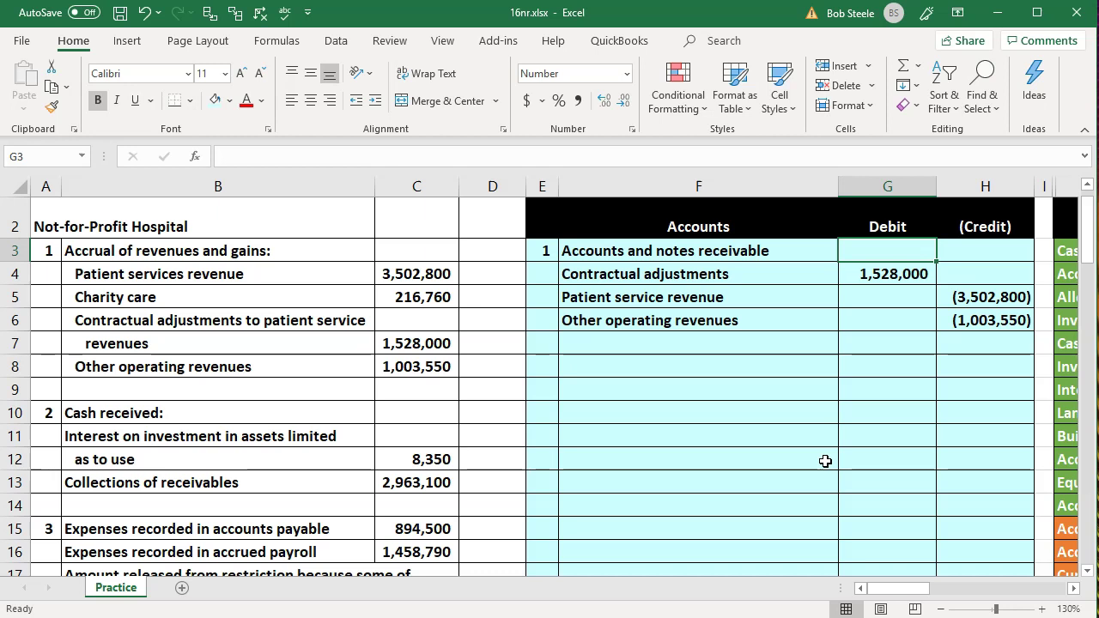
type("-")
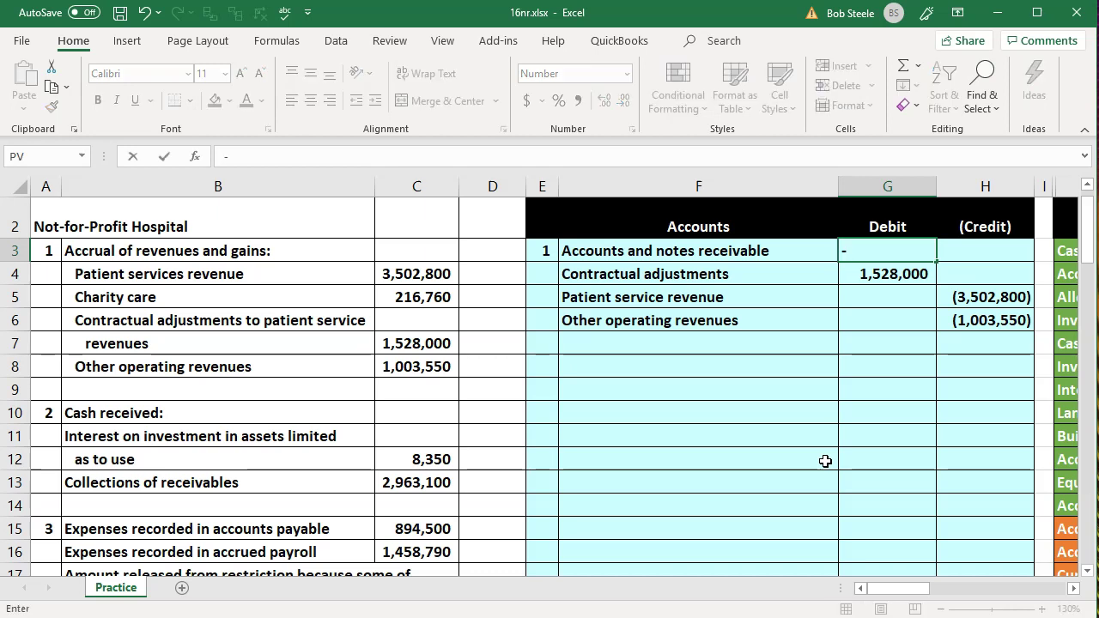
type("sum(")
key("Down")
key("shift+Right")
key("shift+Down")
key("shift+Down")
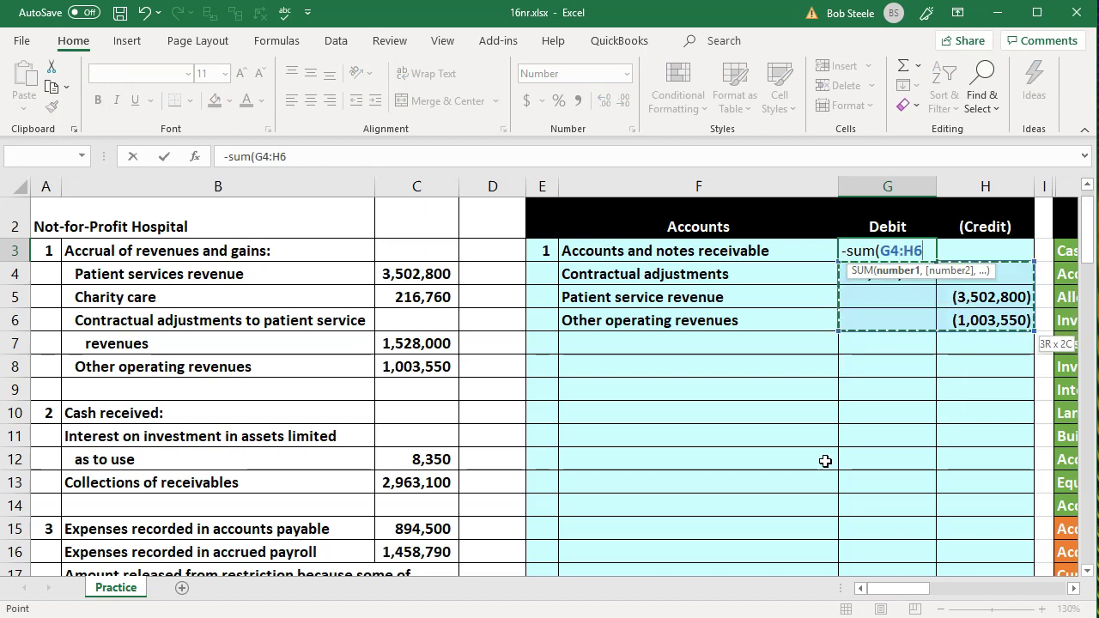
key("Return")
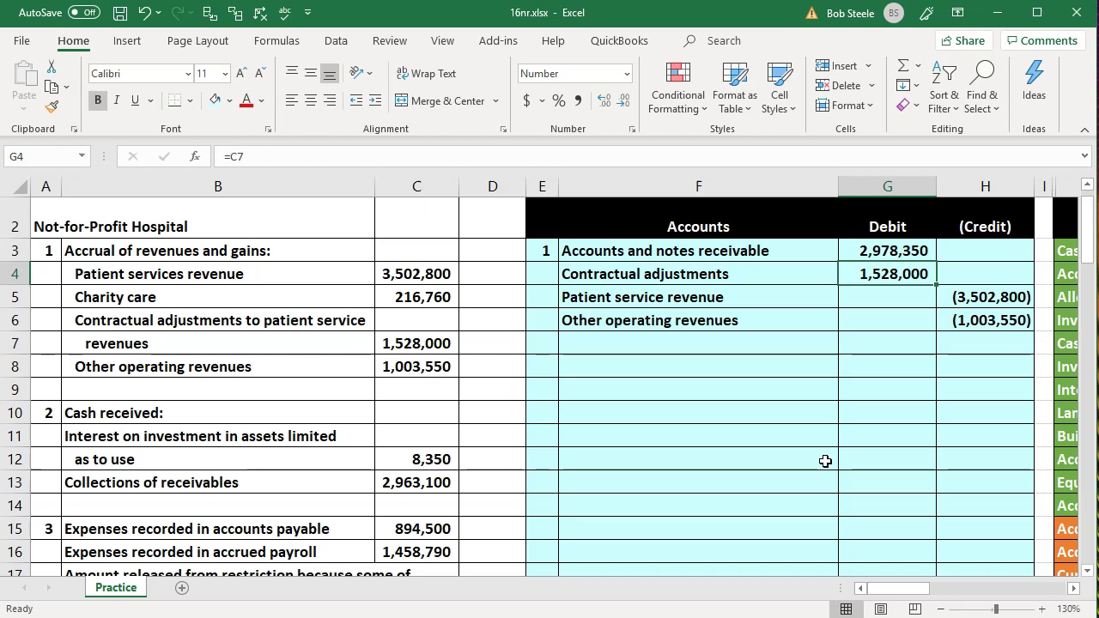
- Post the receivables debit to the trial balance by linking the Accounts and notes receivable adjustment in Q4 to G3
key("Left")
key("Up")
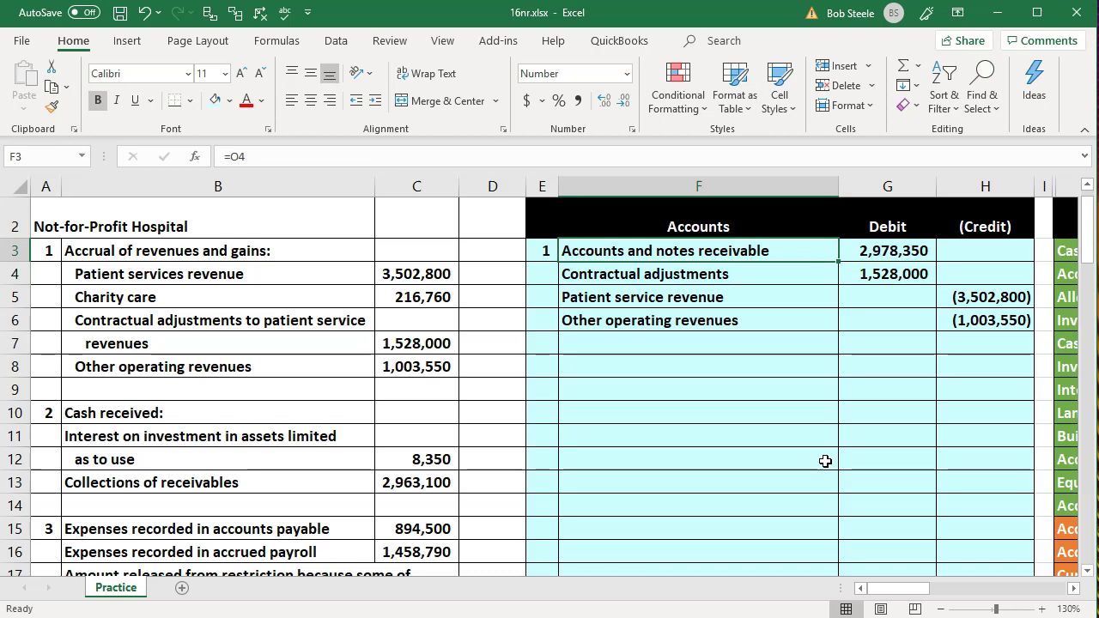
key("Right")
key("Right")
key("Right")
key("Right")
key("Right")
key("Right")
key("Down")
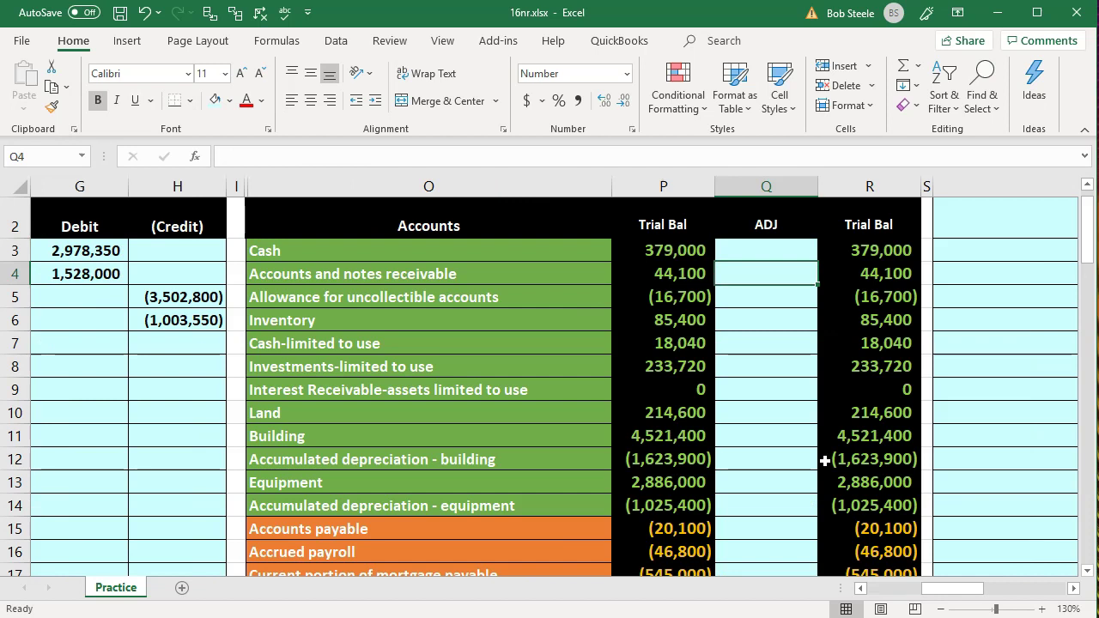
type("=")
key("Left")
key("Left")
key("Left")
key("Left")
key("Left")
key("Left")
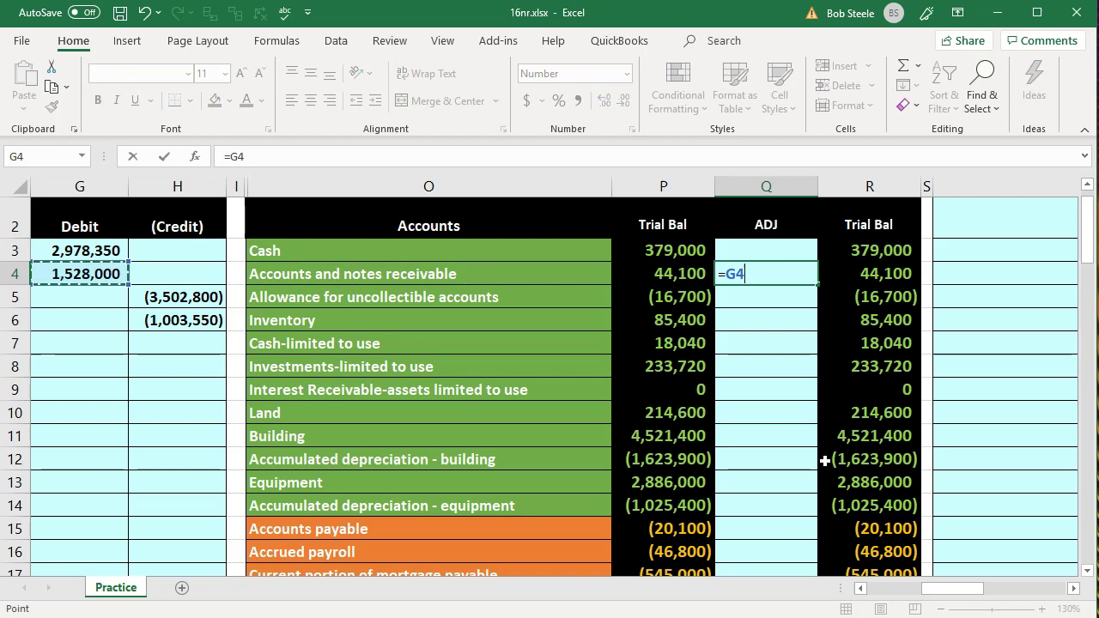
key("Up")
key("Right")
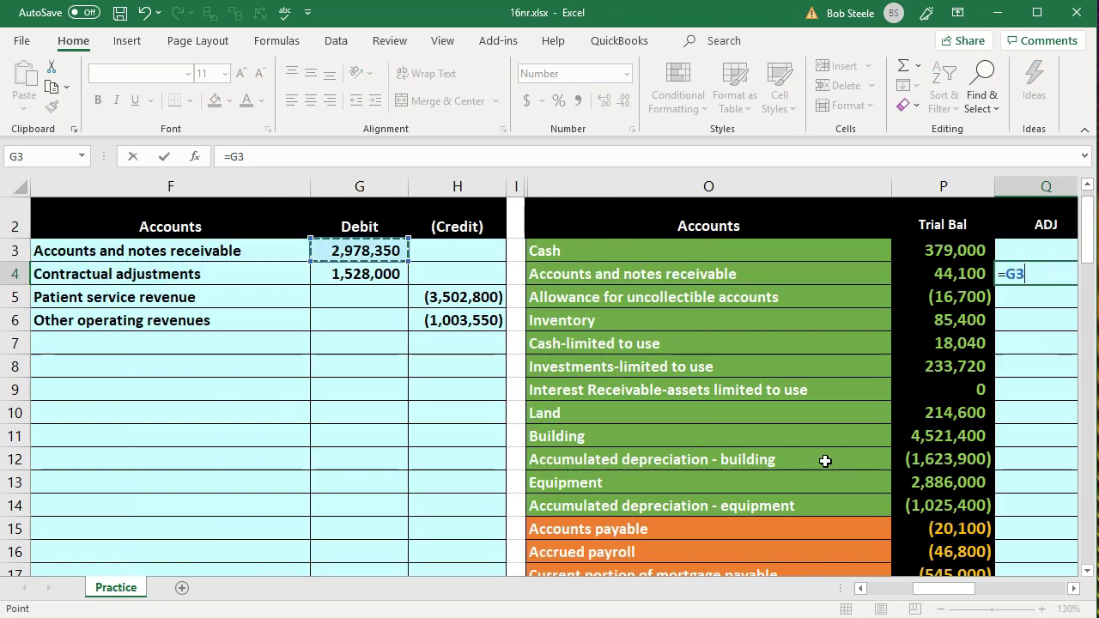
key("Return")
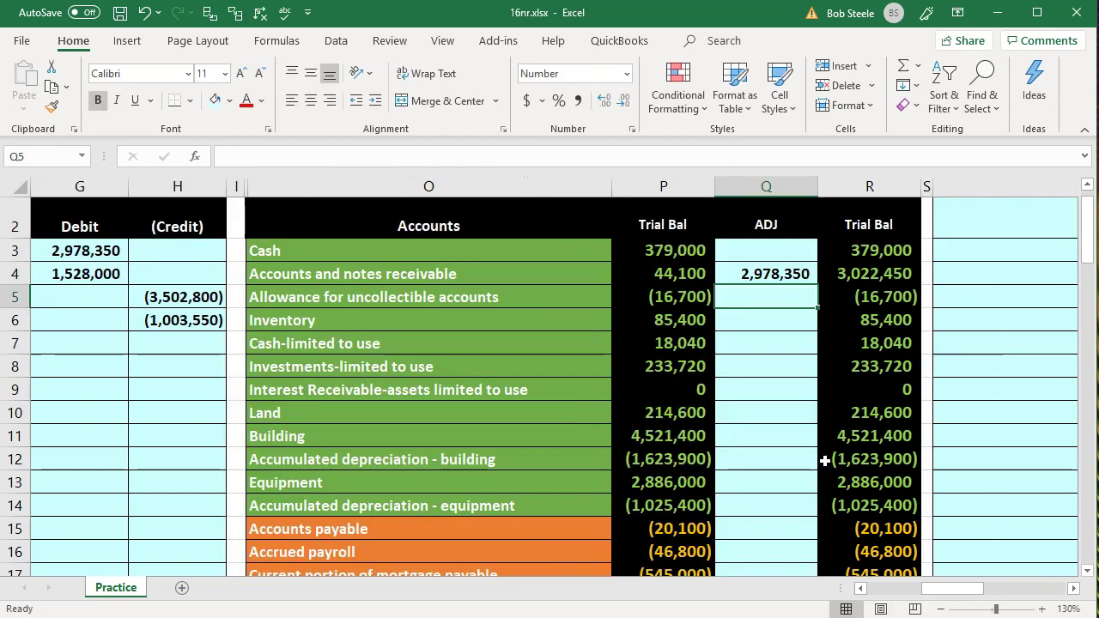
- Post the contractual adjustments debit to the trial balance by linking the Contractual adjustments adjustment in Q26 to G4
key("Left")
key("Left")
key("Left")
key("Left")
key("Left")
key("Left")
key("Up")
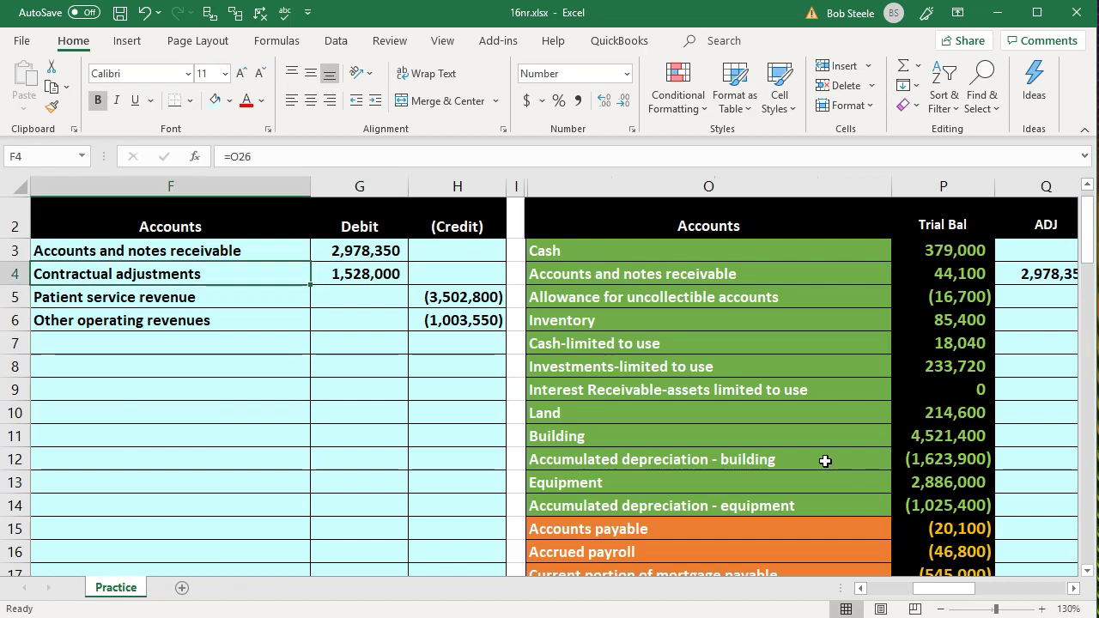
key("Down")
key("Down")
key("Down")
key("Down")
key("Down")
key("Down")
key("Down")
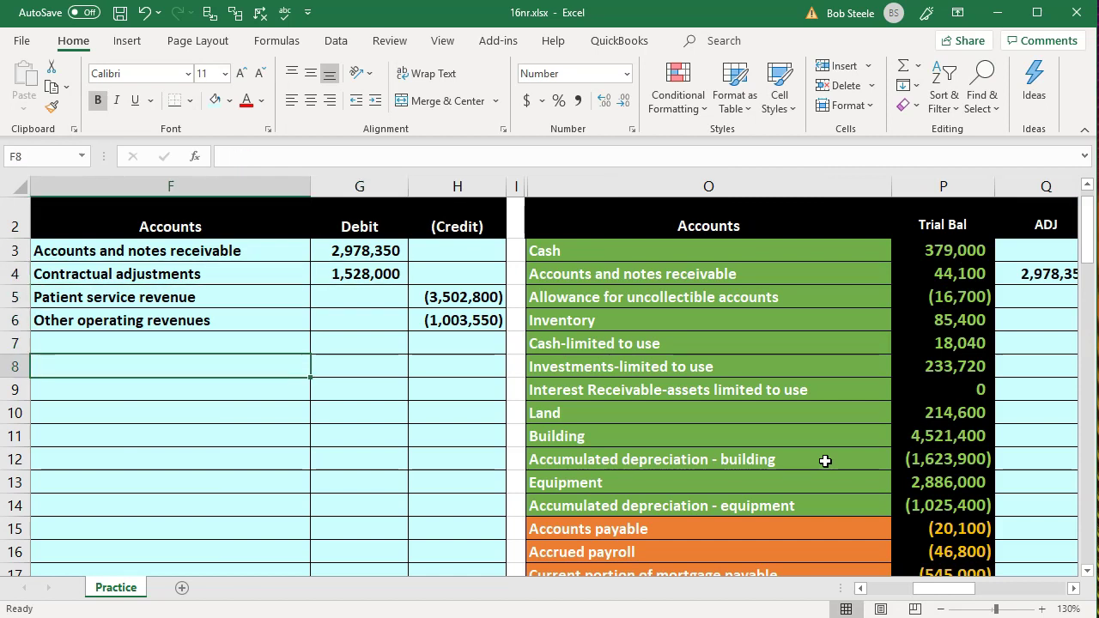
key("Down")
key("Down")
key("Down")
key("Down")
key("Down")
key("Down")
key("Down")
key("Down")
key("Down")
key("Down")
key("Down")
key("Down")
key("Down")
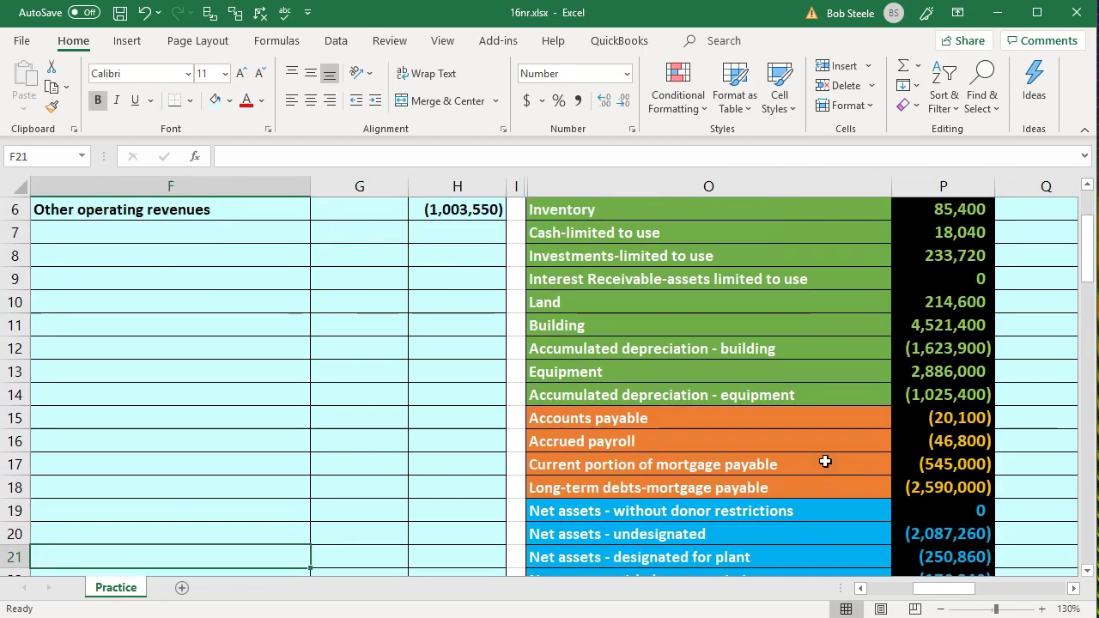
key("Down")
key("Down")
key("Down")
key("Down")
key("Down")
key("Right")
key("Right")
key("Right")
key("Up")
key("Up")
key("Up")
key("Right")
key("Right")
key("Right")
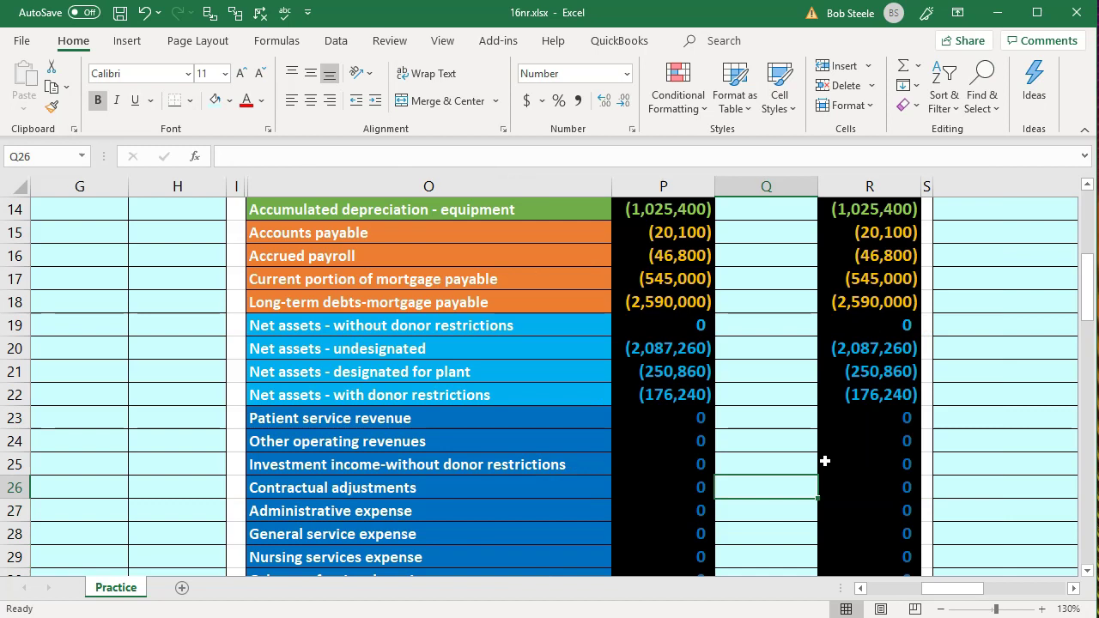
type("=")
key("Left")
key("Left")
key("Left")
key("Left")
key("Left")
key("Left")
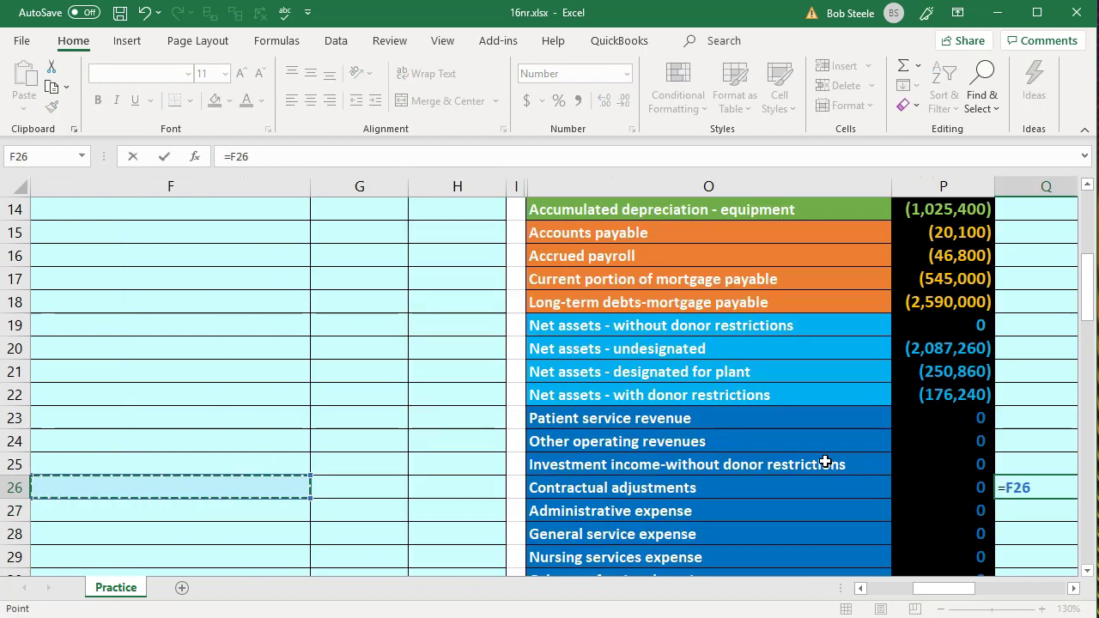
key("Up")
key("Up")
key("Up")
key("Up")
key("Up")
key("Up")
key("Up")
key("Up")
key("Up")
key("Up")
key("Up")
key("Up")
key("Up")
key("Up")
key("Up")
key("Up")
key("Up")
key("Up")
key("Up")
key("Up")
key("Up")
key("Up")
key("Up")
key("Up")
key("Down")
key("Down")
key("Right")
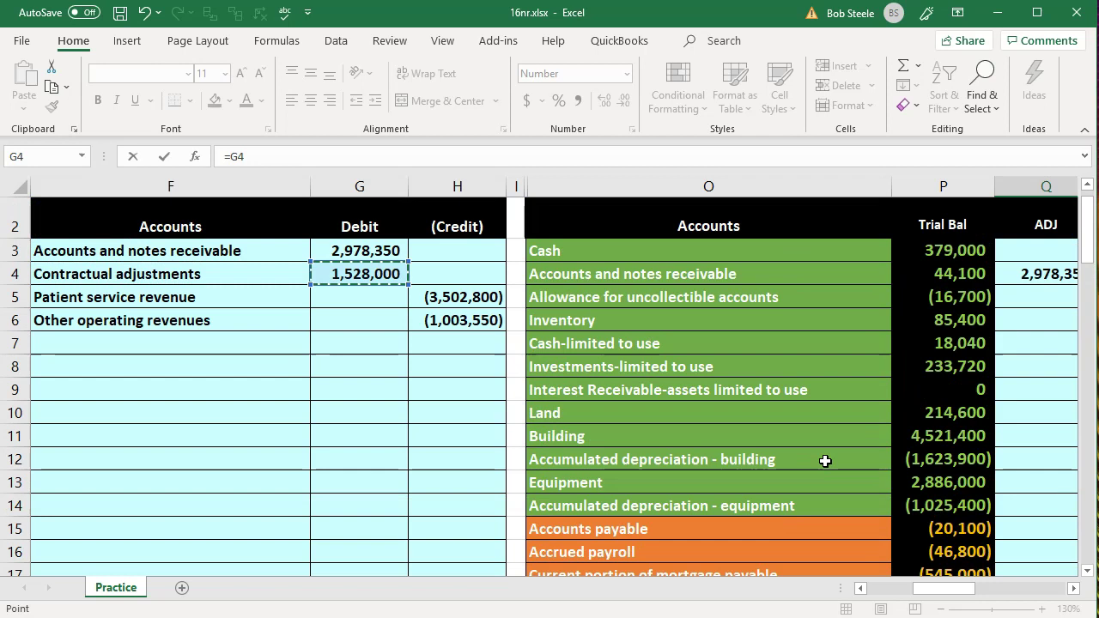
key("Return")
- Examine the Patient service revenue line of journal entry 1, including its credit in H5
key("Left")
key("Left")
key("Left")
key("Left")
key("Left")
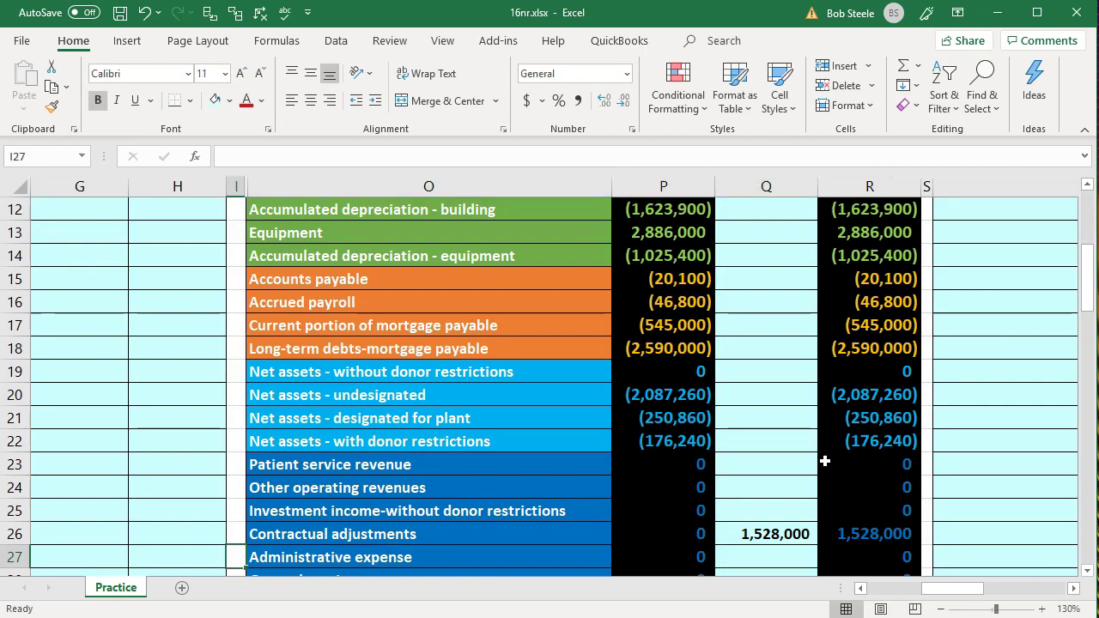
key("Up")
key("Up")
key("Up")
key("Up")
key("Up")
key("Up")
key("Up")
key("Up")
key("Up")
key("Up")
key("Up")
key("Up")
key("Up")
key("Up")
key("Up")
key("Up")
key("Up")
key("Up")
key("Up")
key("Up")
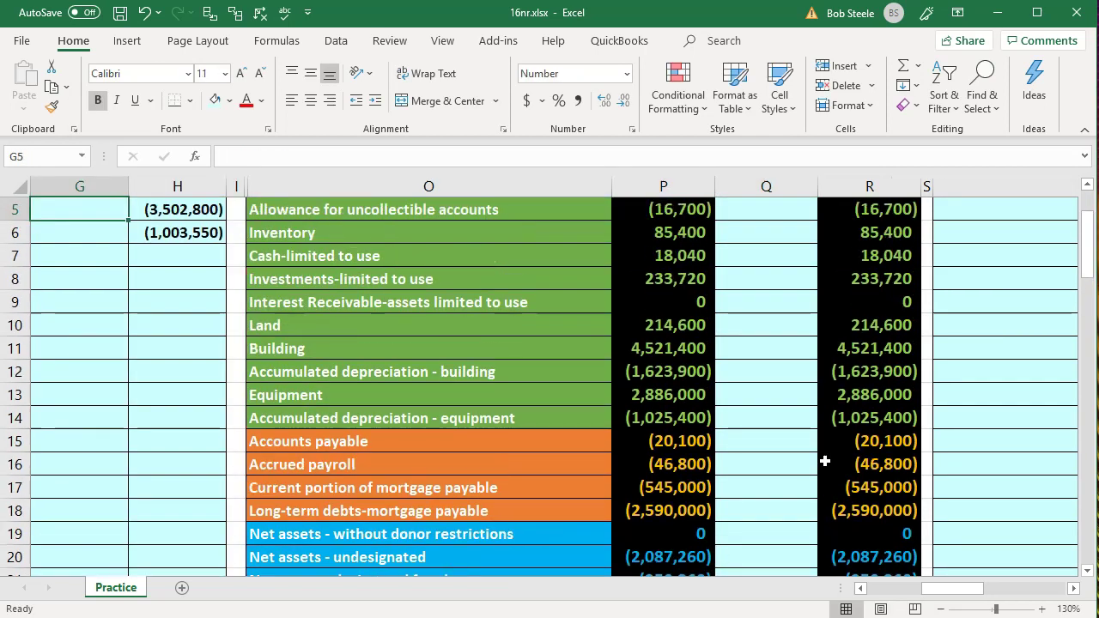
key("Left")
key("Left")
key("Down")
key("Down")
key("Right")
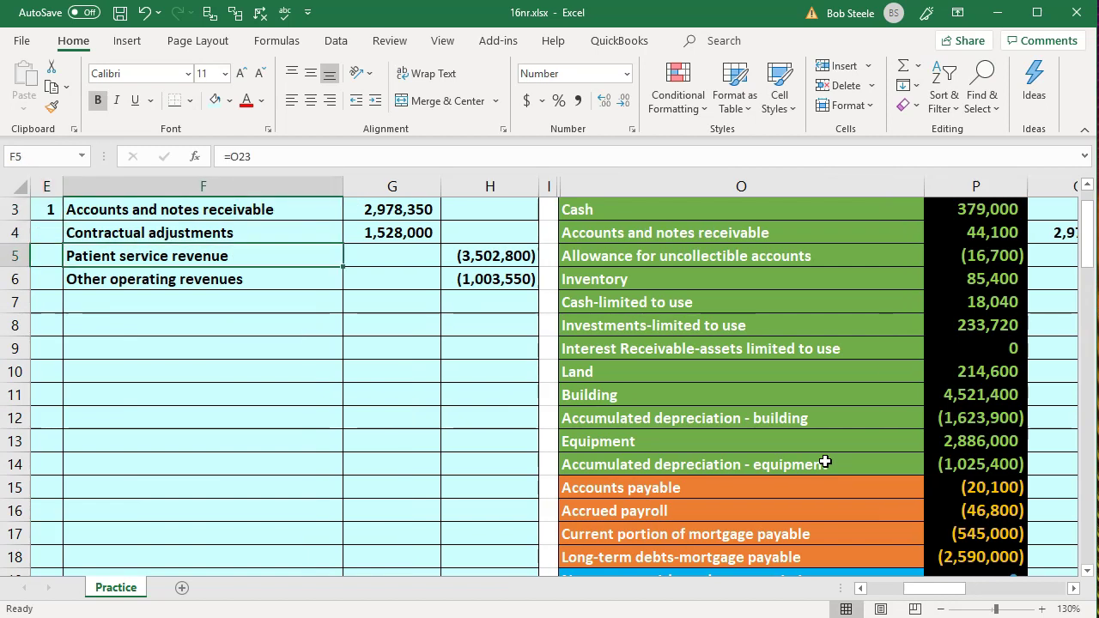
key("Right")
key("Right")
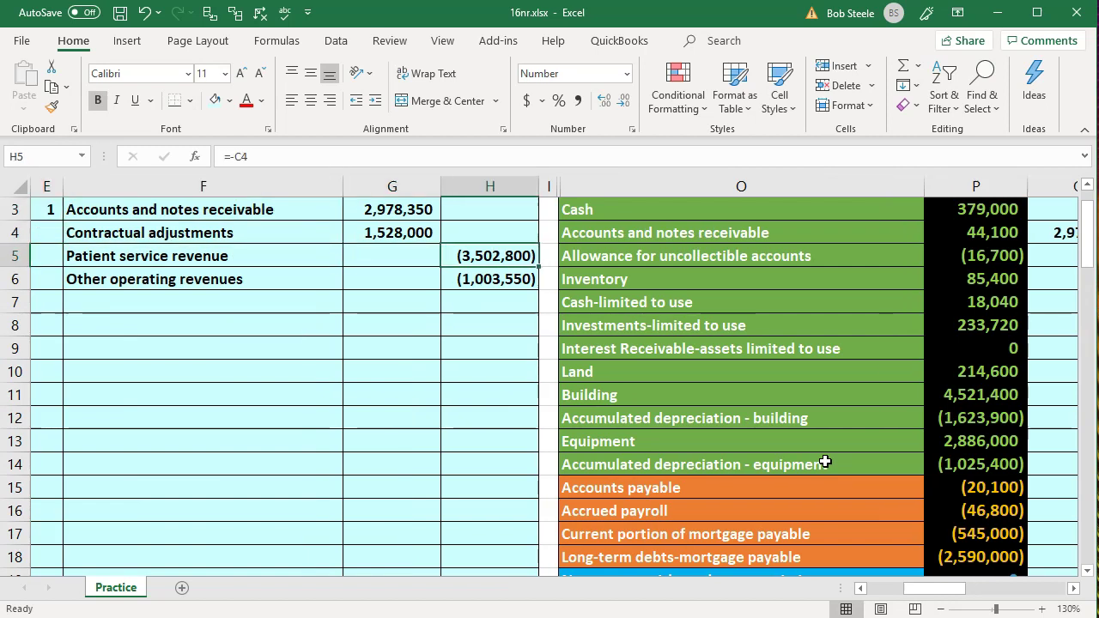
- Post the patient service revenue credit to the trial balance by linking the Patient service revenue adjustment in Q23 to H5
key("Down")
key("Down")
key("Down")
key("Down")
key("Down")
key("Down")
key("Down")
key("Down")
key("Down")
key("Down")
key("Down")
key("Down")
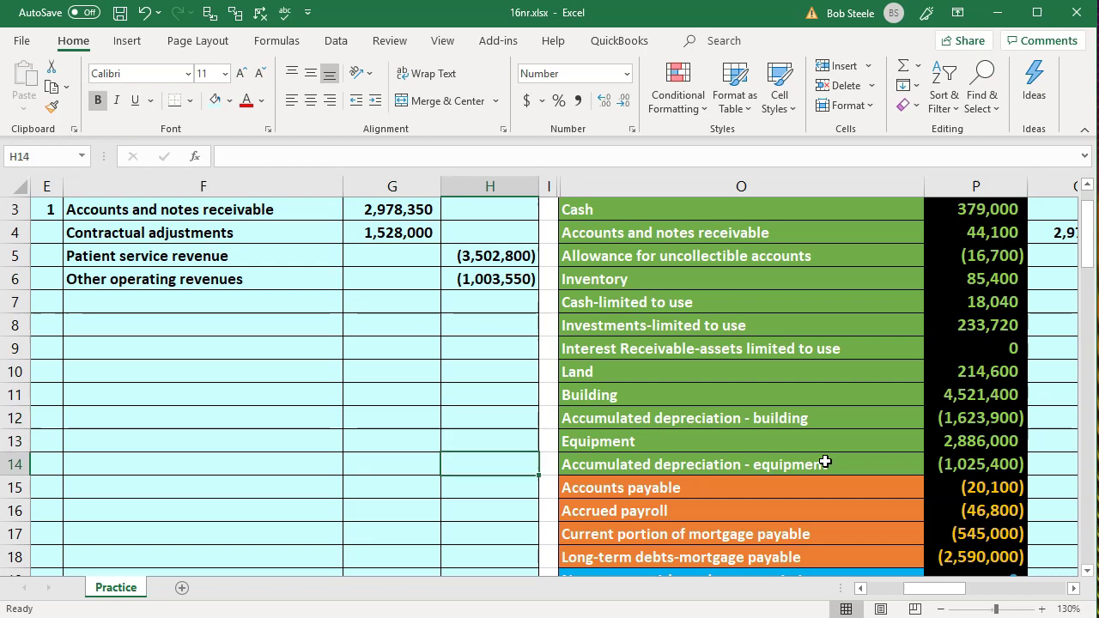
key("Down")
key("Down")
key("Down")
key("Down")
key("Down")
key("Down")
key("Down")
key("Down")
key("Down")
key("Down")
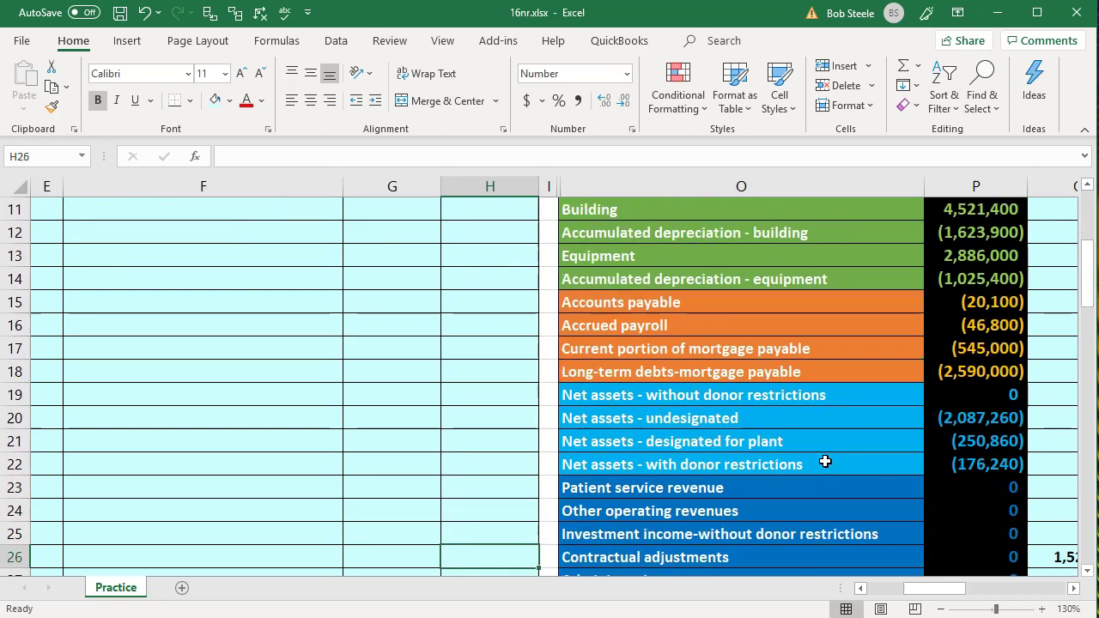
key("Right")
key("Right")
key("Up")
key("Up")
key("Up")
key("Up")
key("Right")
key("Right")
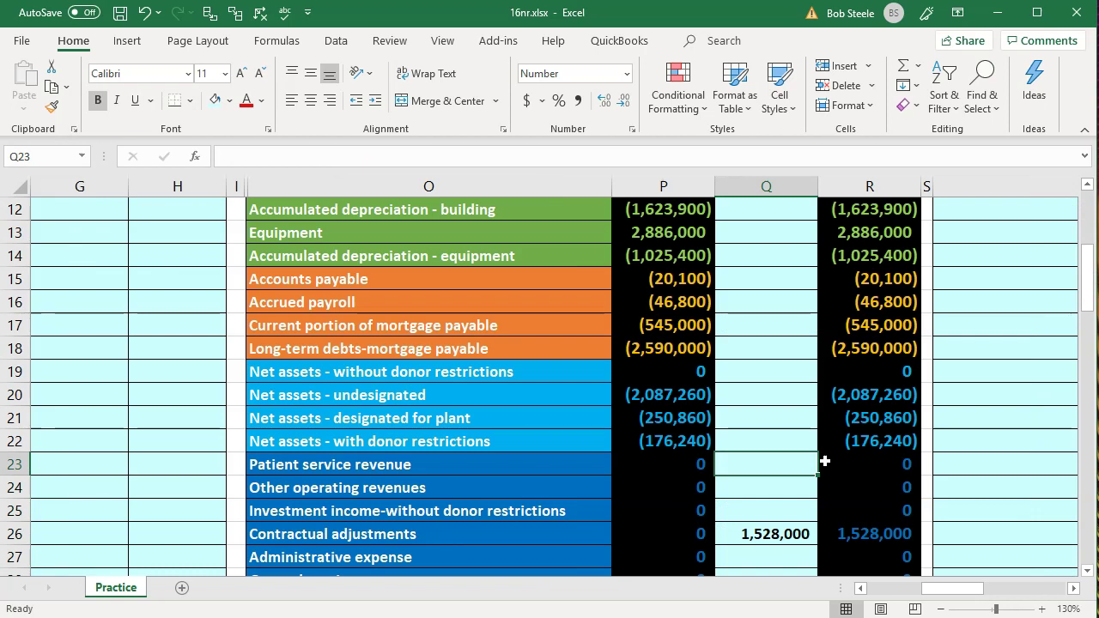
type("=")
key("Left")
key("Left")
key("Left")
key("Left")
key("Left")
key("Left")
key("Up")
key("Up")
key("Up")
key("Up")
key("Up")
key("Up")
key("Up")
key("Up")
key("Up")
key("Up")
key("Up")
key("Up")
key("Up")
key("Up")
key("Up")
key("Up")
key("Up")
key("Up")
key("Up")
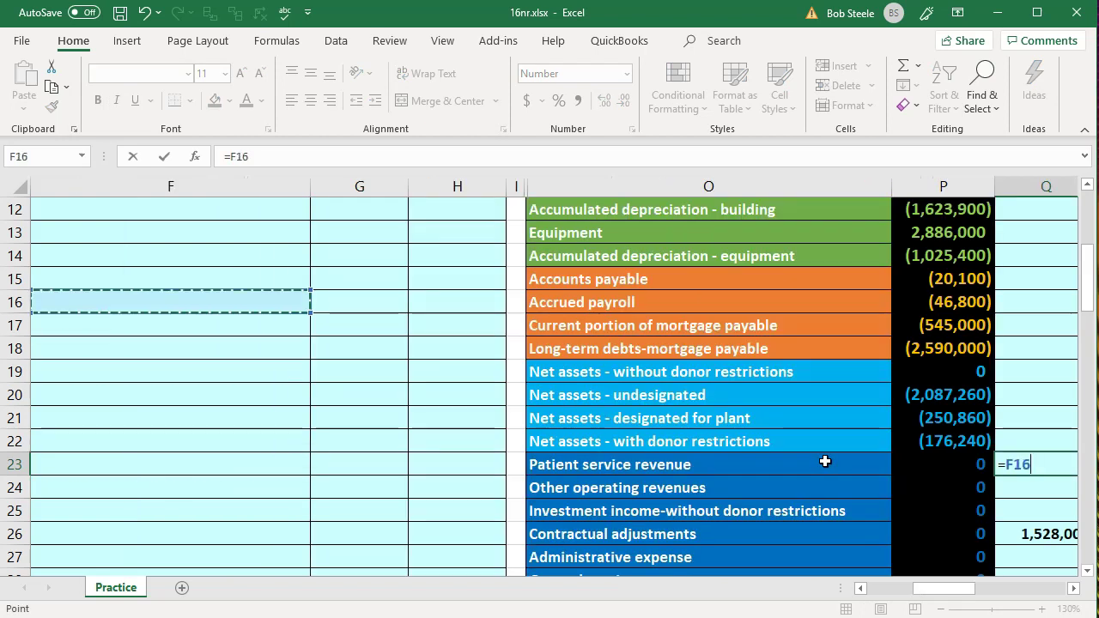
key("Down")
key("Right")
key("Right")
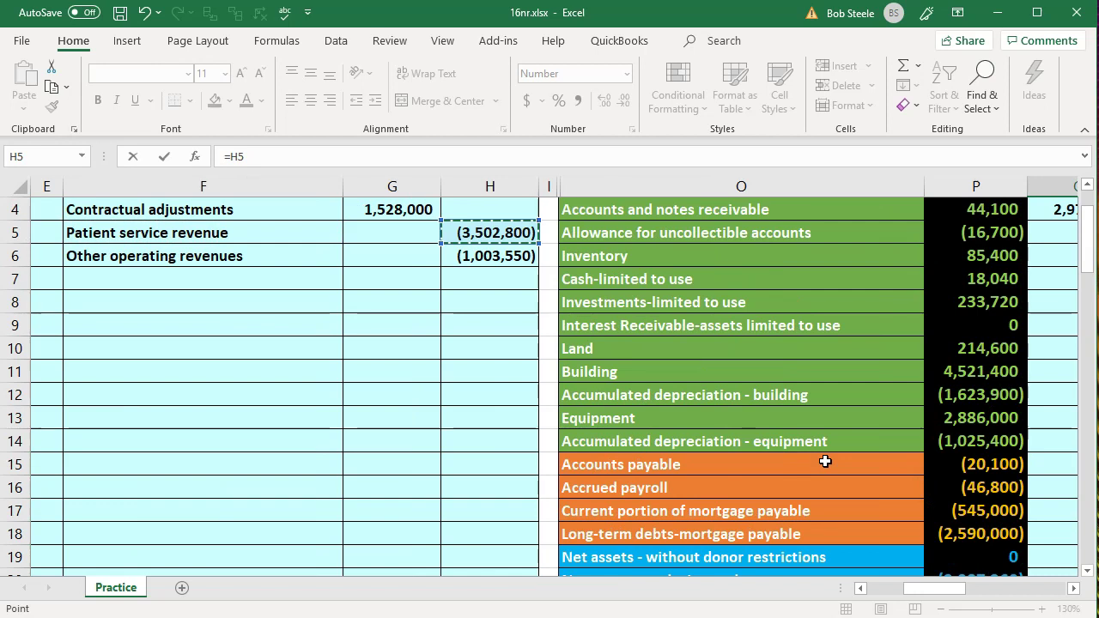
key("Return")
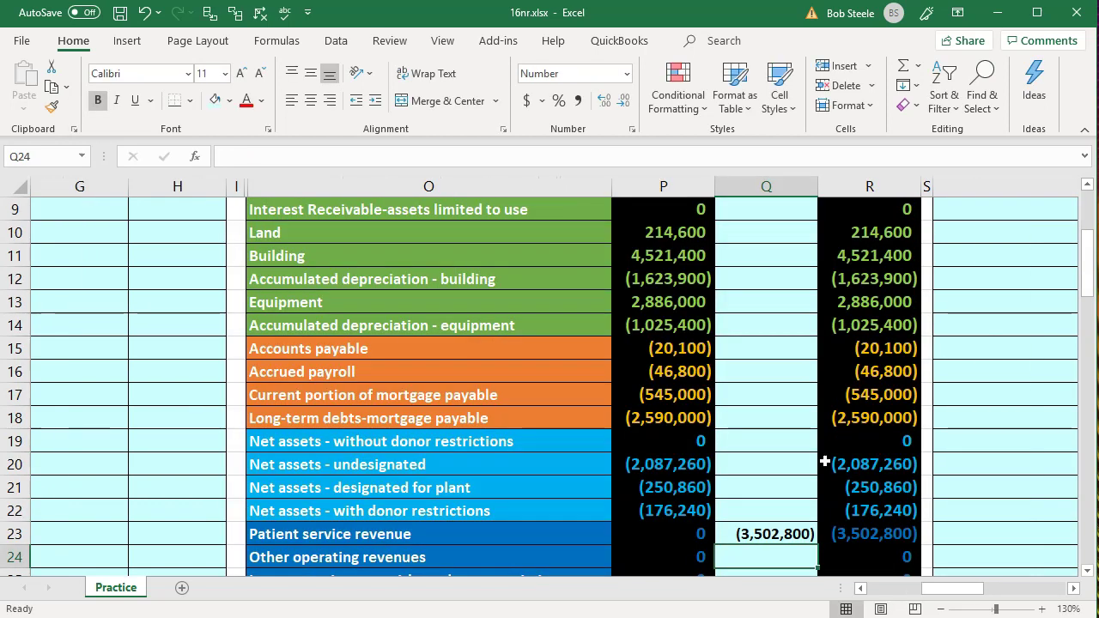
- Check the adjusted Patient service revenue balance in R23 and the Other operating revenues line of journal entry 1 in row 6
key("Right")
key("Up")
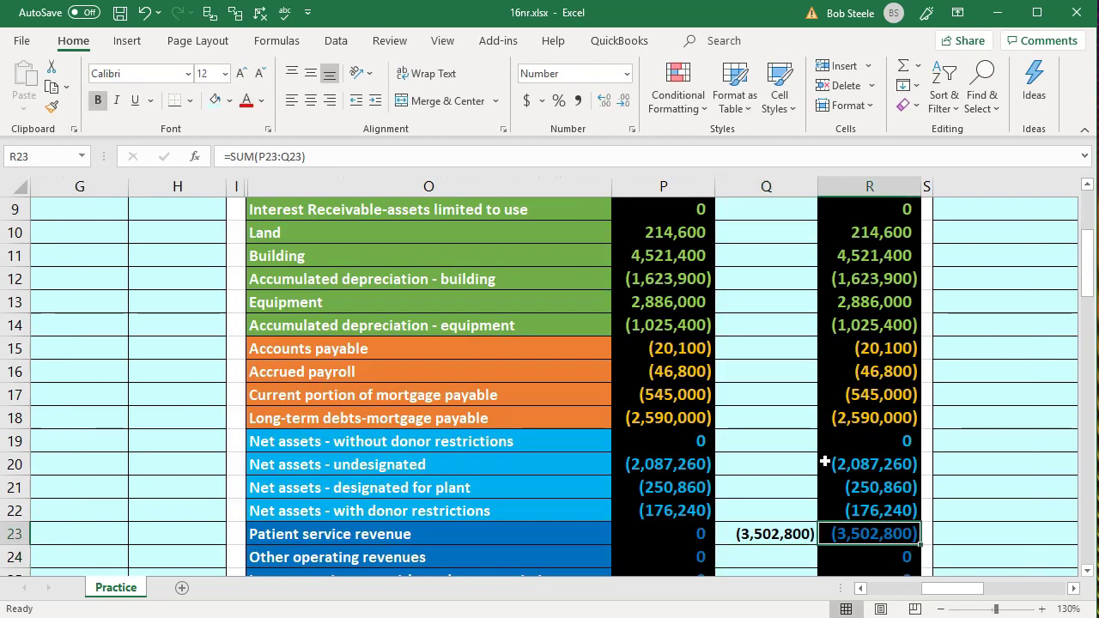
key("Left")
key("Left")
key("Left")
key("Left")
key("Left")
key("Left")
key("Left")
key("Up")
key("Up")
key("Up")
key("Up")
key("Up")
key("Up")
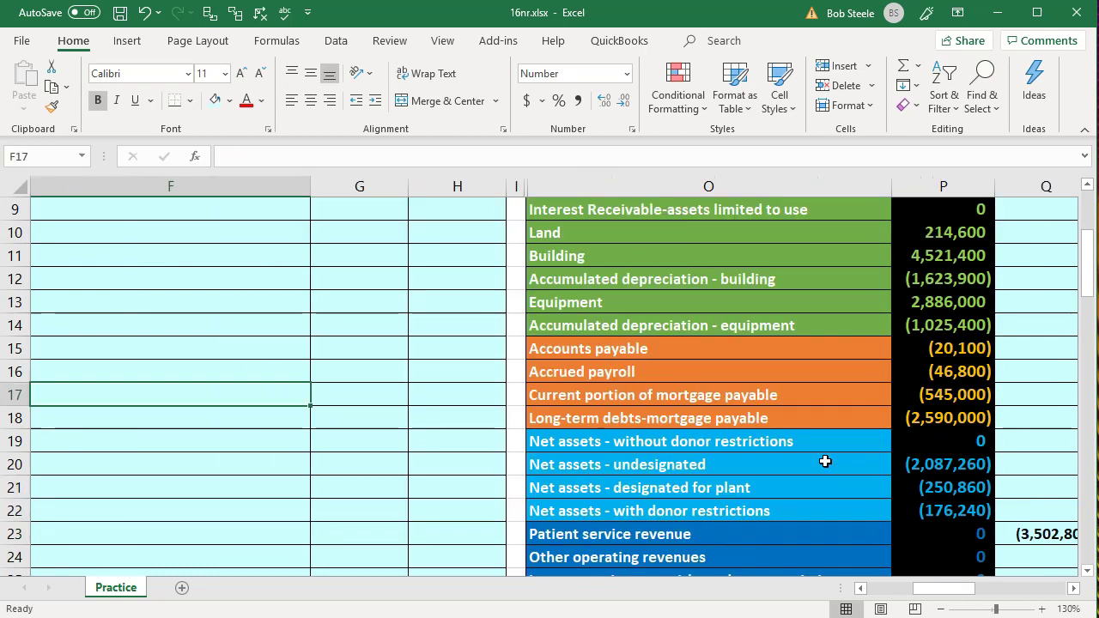
key("Up")
key("Up")
key("Up")
key("Up")
key("Up")
key("Up")
key("Up")
key("Up")
key("Up")
key("Up")
key("Up")
key("Left")
key("Right")
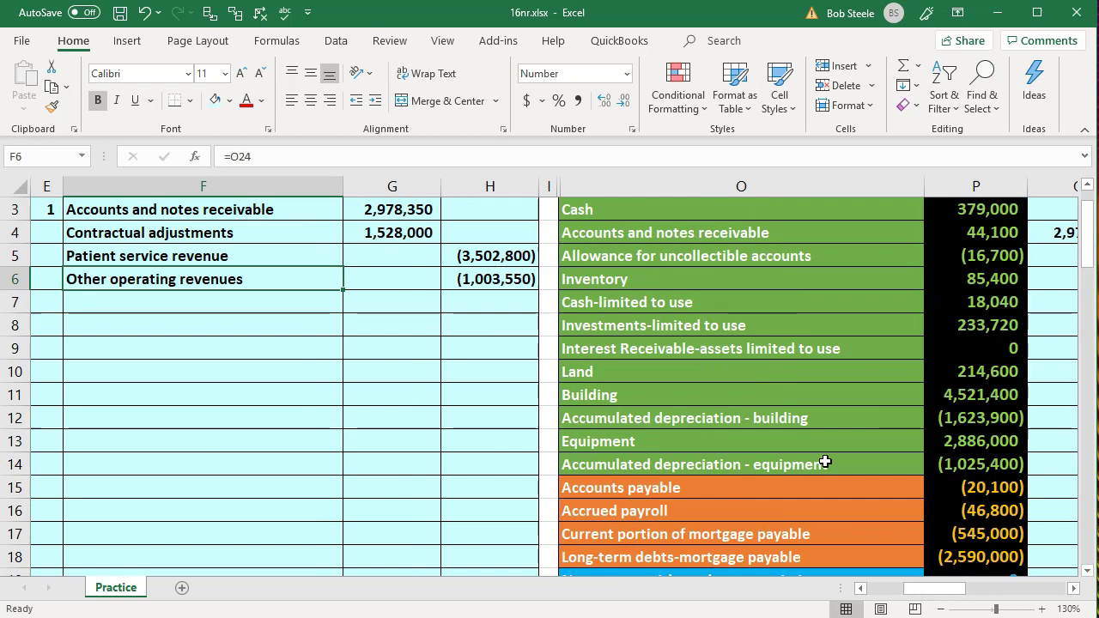
- Post the other operating revenues credit to the trial balance by linking the Other operating revenues adjustment in Q24 to H6
key("Right")
key("Right")
key("Right")
key("Right")
key("Down")
key("Down")
key("Down")
key("Down")
key("Down")
key("Down")
key("Down")
key("Down")
key("Down")
key("Down")
key("Down")
key("Down")
key("Down")
key("Down")
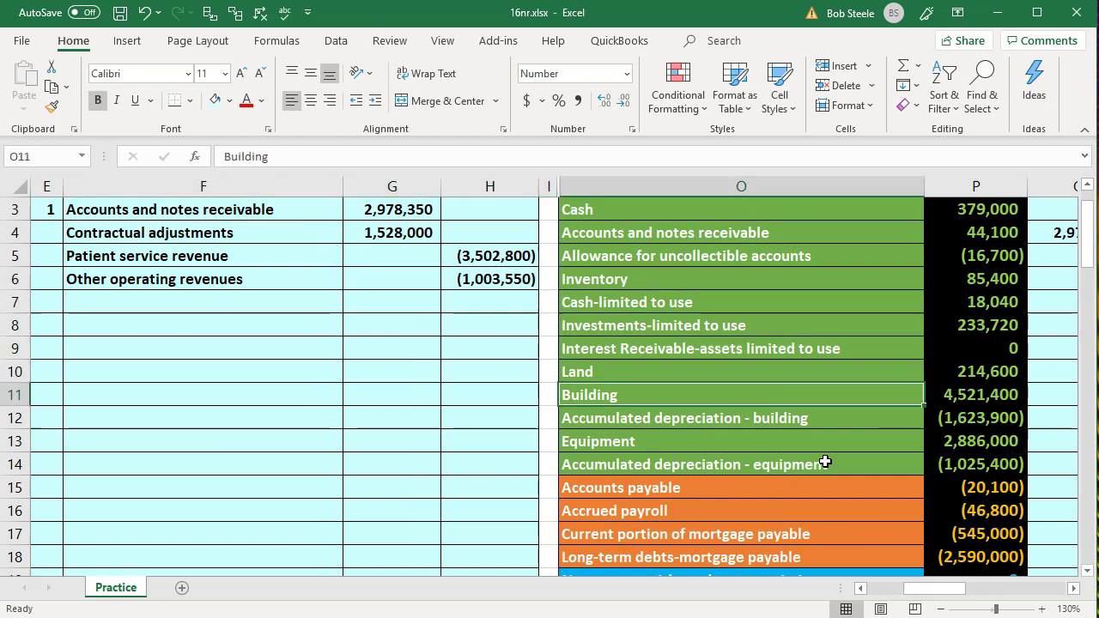
key("Down")
key("Down")
key("Down")
key("Down")
key("Down")
key("Down")
key("Down")
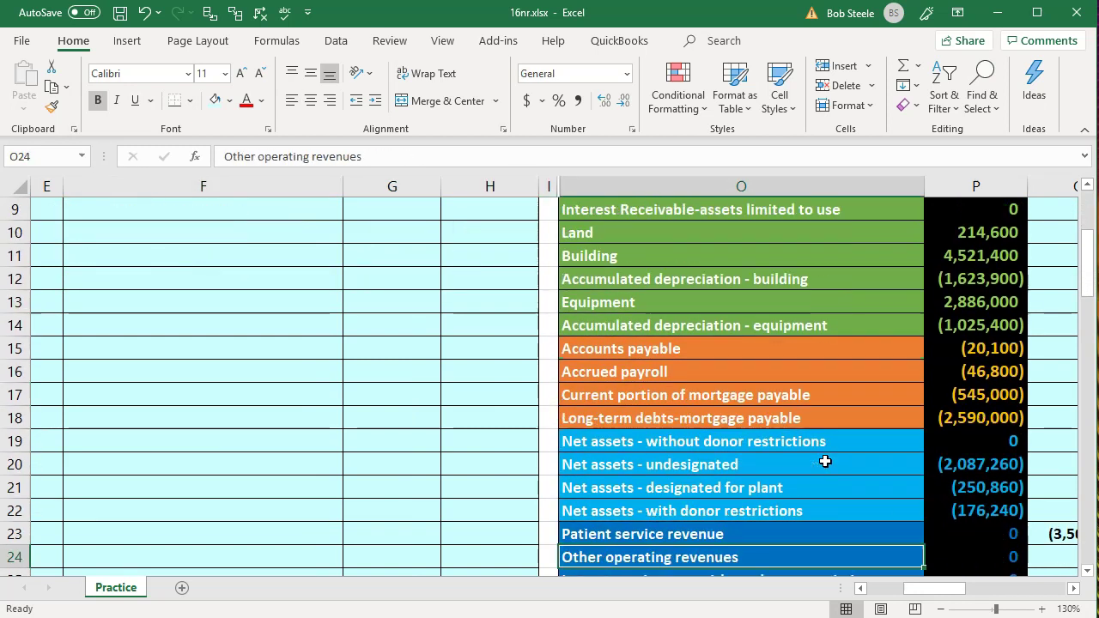
key("Up")
key("Up")
key("Up")
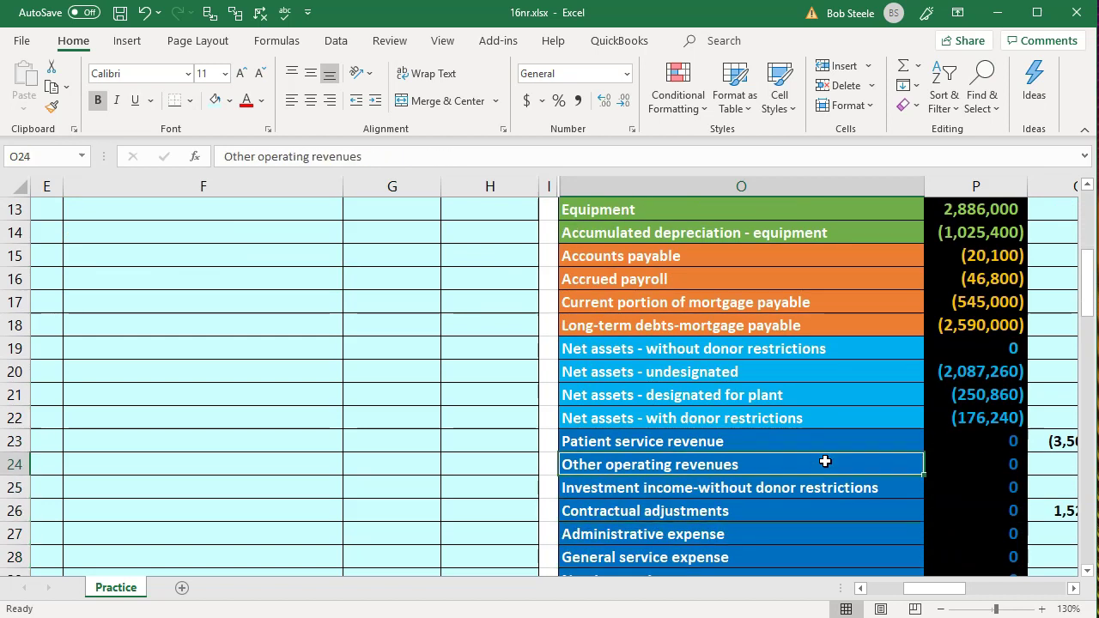
key("Right")
key("Right")
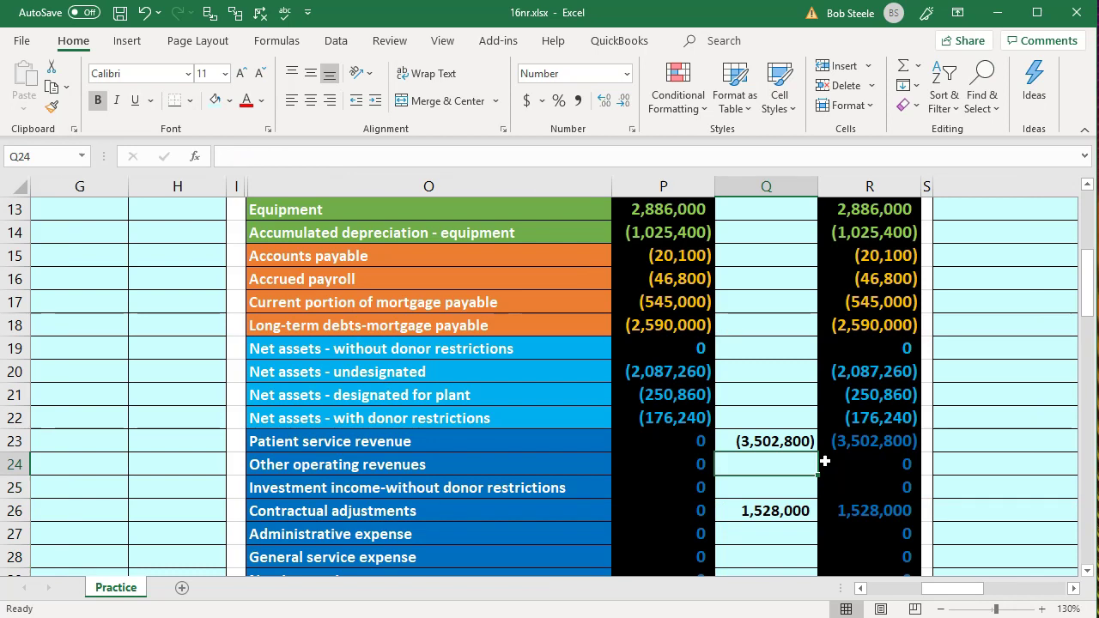
type("=")
key("Left")
key("Left")
key("Left")
key("Left")
key("Left")
key("Left")
key("Left")
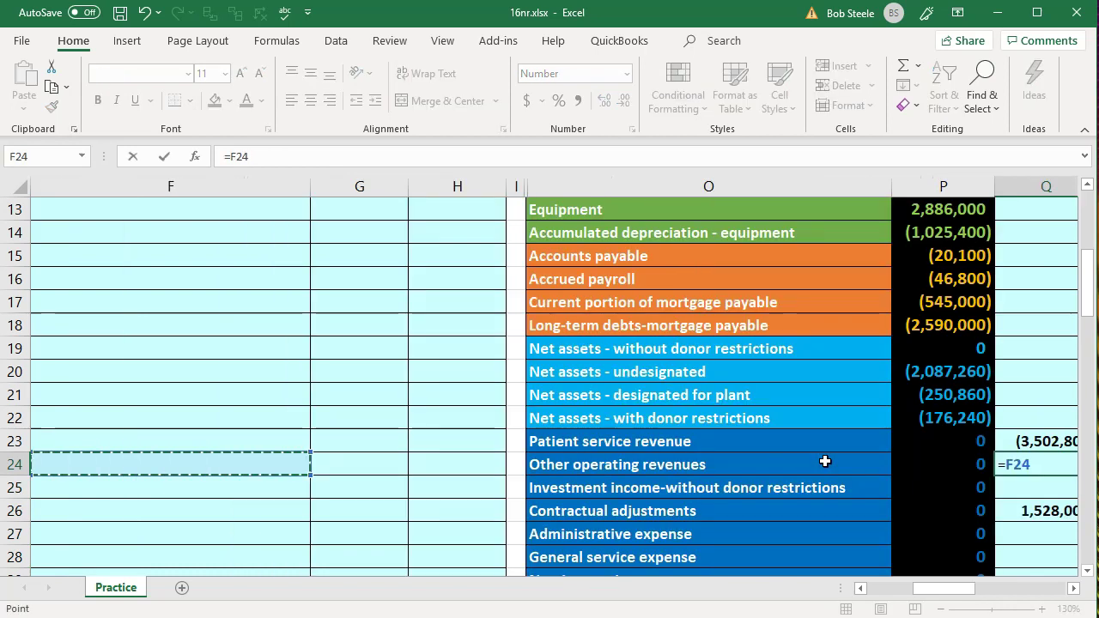
key("Up")
key("Up")
key("Up")
key("Up")
key("Up")
key("Up")
key("Up")
key("Up")
key("Up")
key("Up")
key("Up")
key("Up")
key("Up")
key("Up")
key("Up")
key("Up")
key("Up")
key("Up")
key("Up")
key("Up")
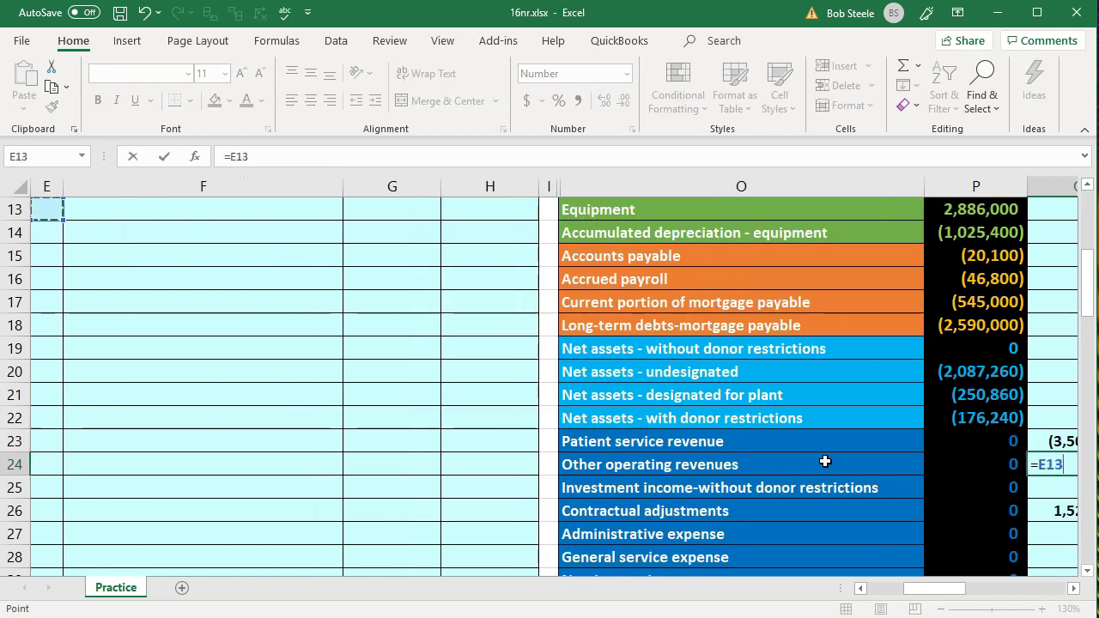
key("Up")
key("Up")
key("Up")
key("Down")
key("Down")
key("Down")
key("Down")
key("Down")
key("Right")
key("Right")
key("Right")
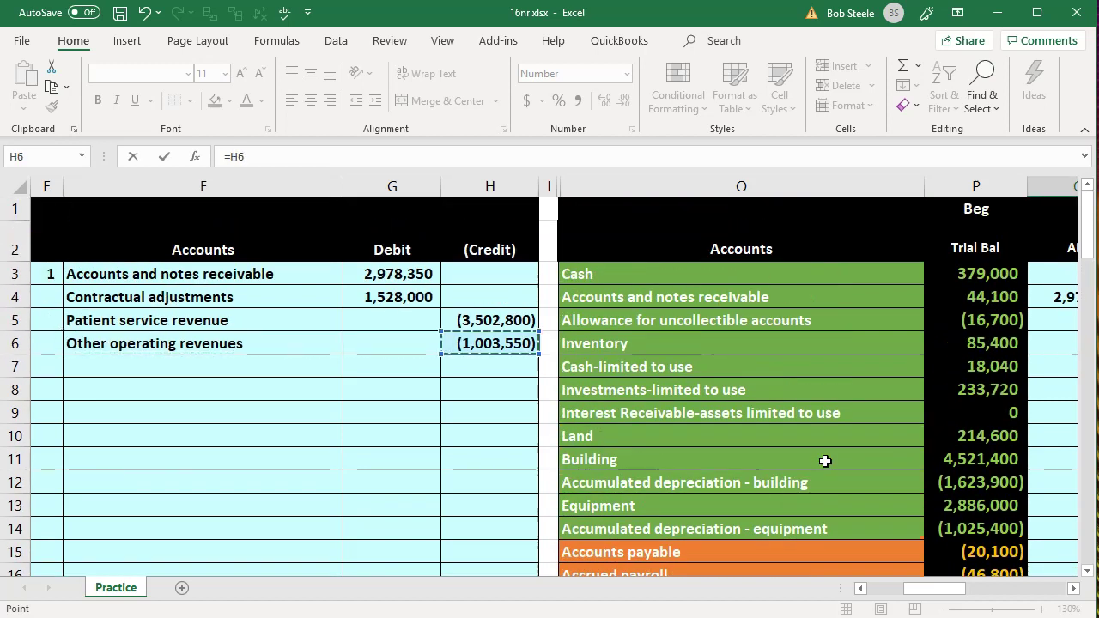
key("Tab")
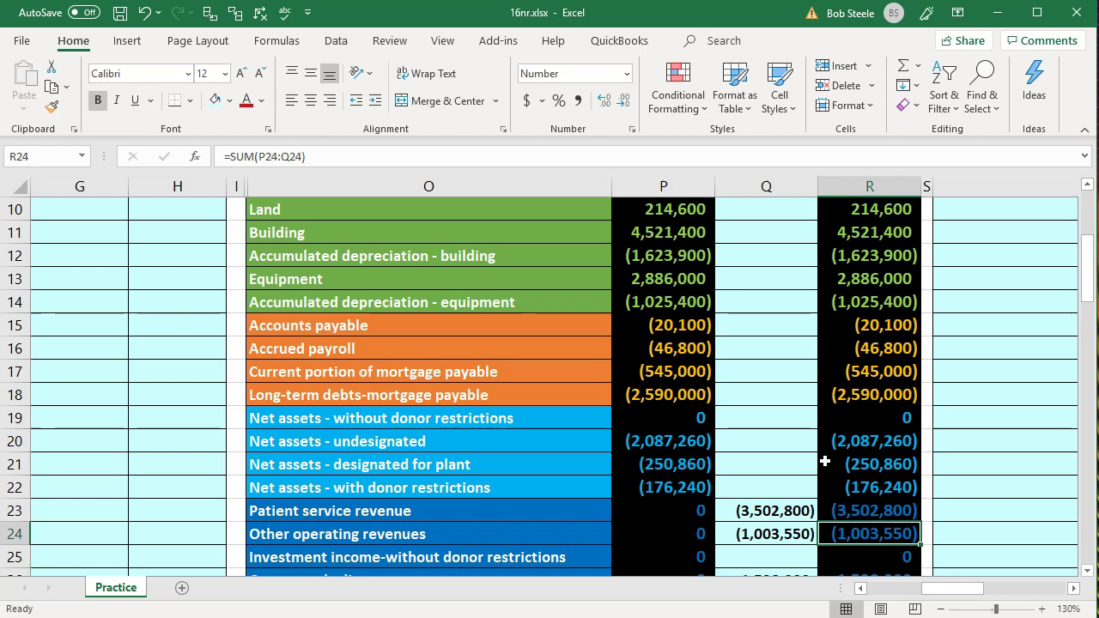
- Check the trial balance totals in row 34 and inspect the Change in Temporary Accounts formula in R35
scroll(824, 461, "down", 5)
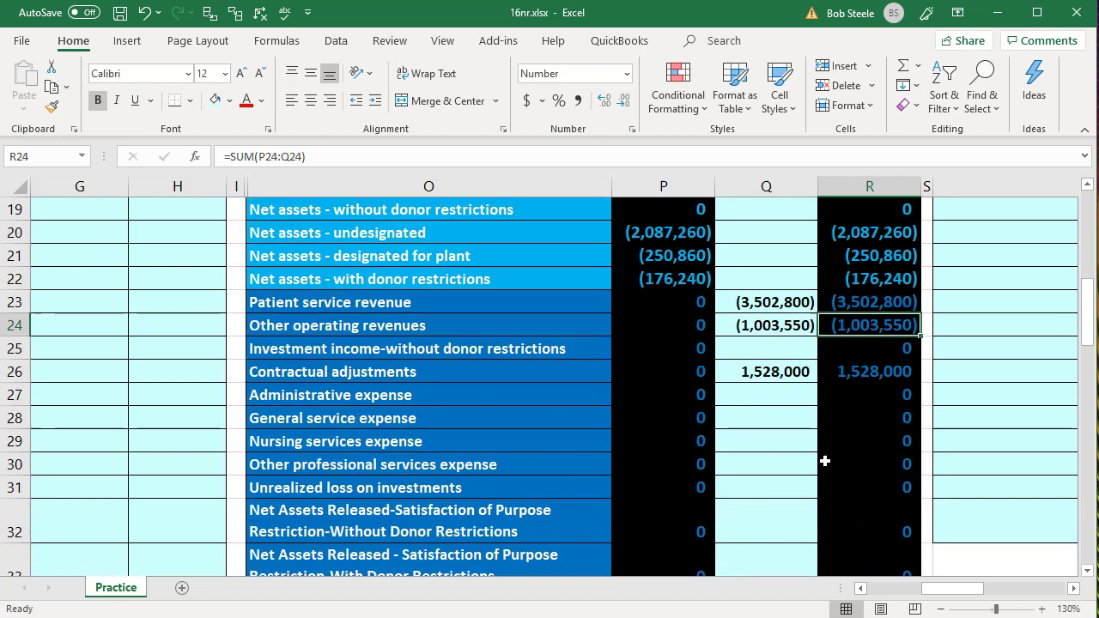
left_click(825, 461)
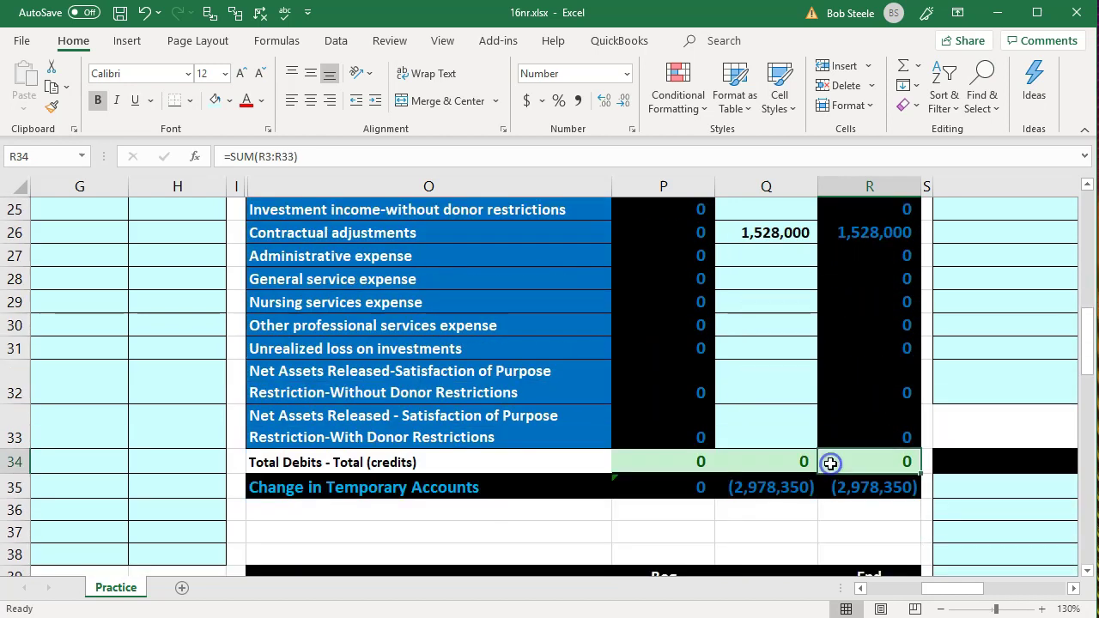
double_click(905, 487)
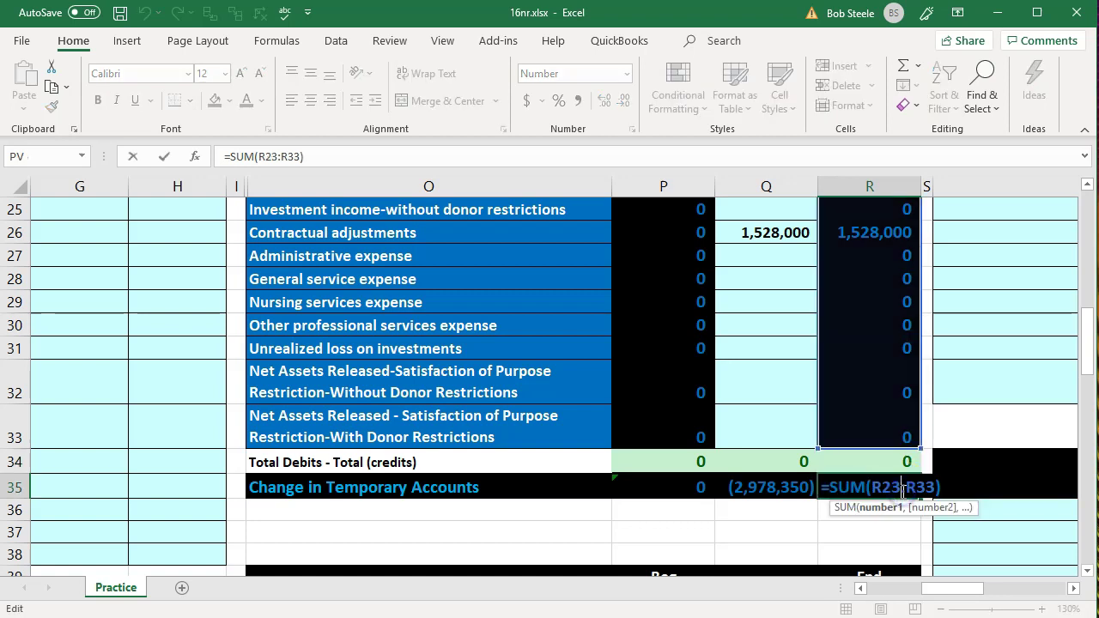
scroll(900, 493, "up", 2)
key("Escape")
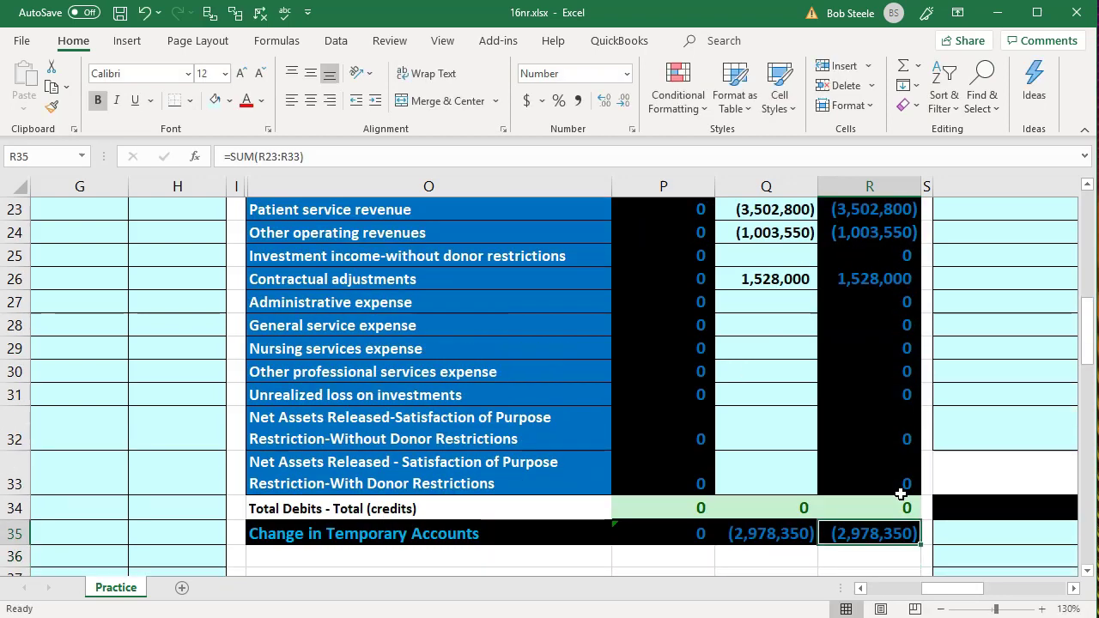
- Highlight the transaction 2 cash received data in B10:C13 with a light green fill
key("Left")
key("Left")
key("Left")
key("Left")
key("Left")
key("Left")
key("Left")
key("Left")
key("Left")
key("Left")
key("Left")
key("Left")
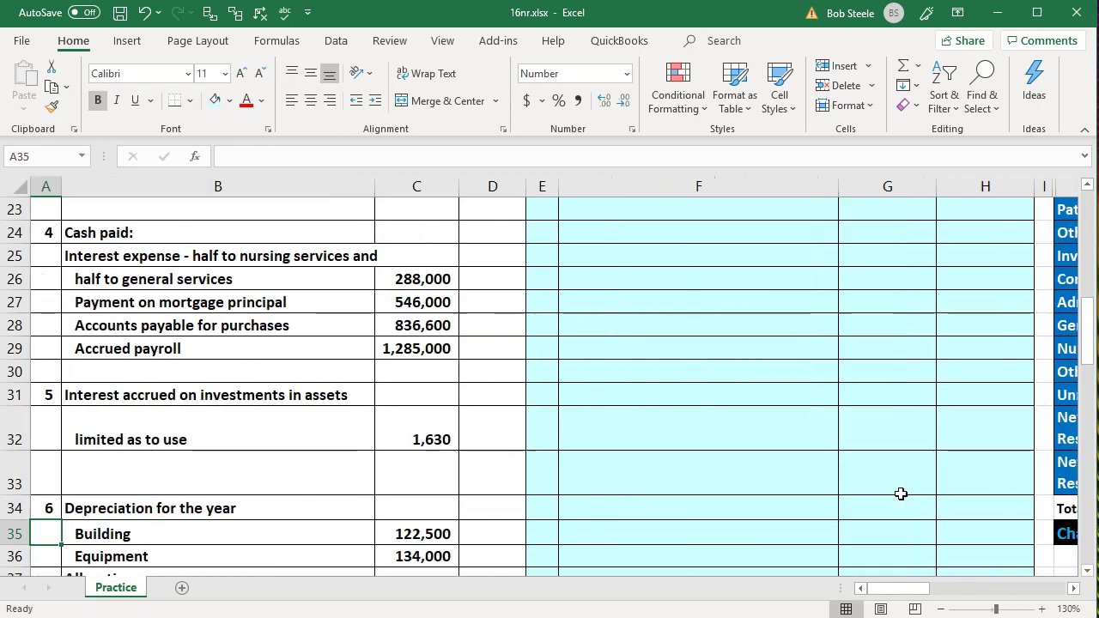
scroll(101, 361, "up", 4)
scroll(100, 361, "up", 4)
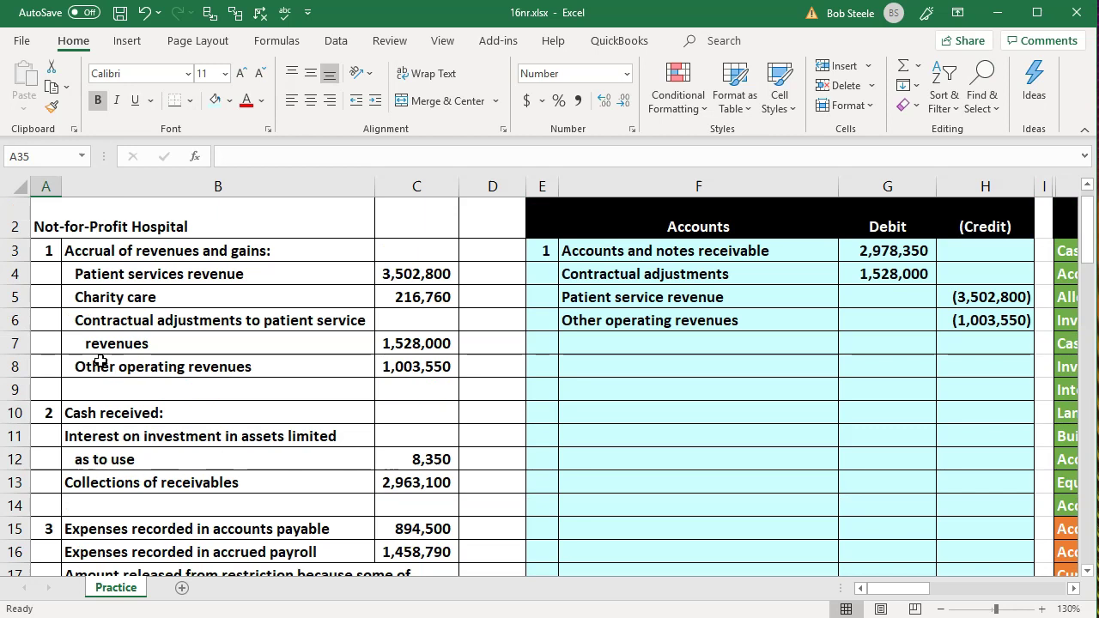
left_click_drag(147, 417, 407, 470)
right_click(410, 471)
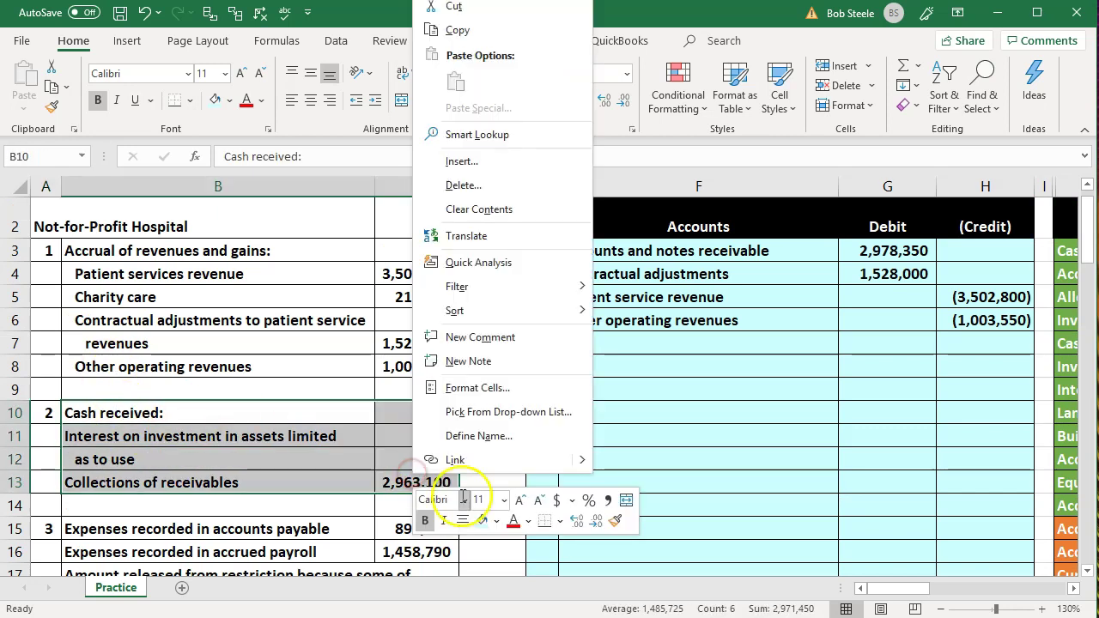
left_click(496, 520)
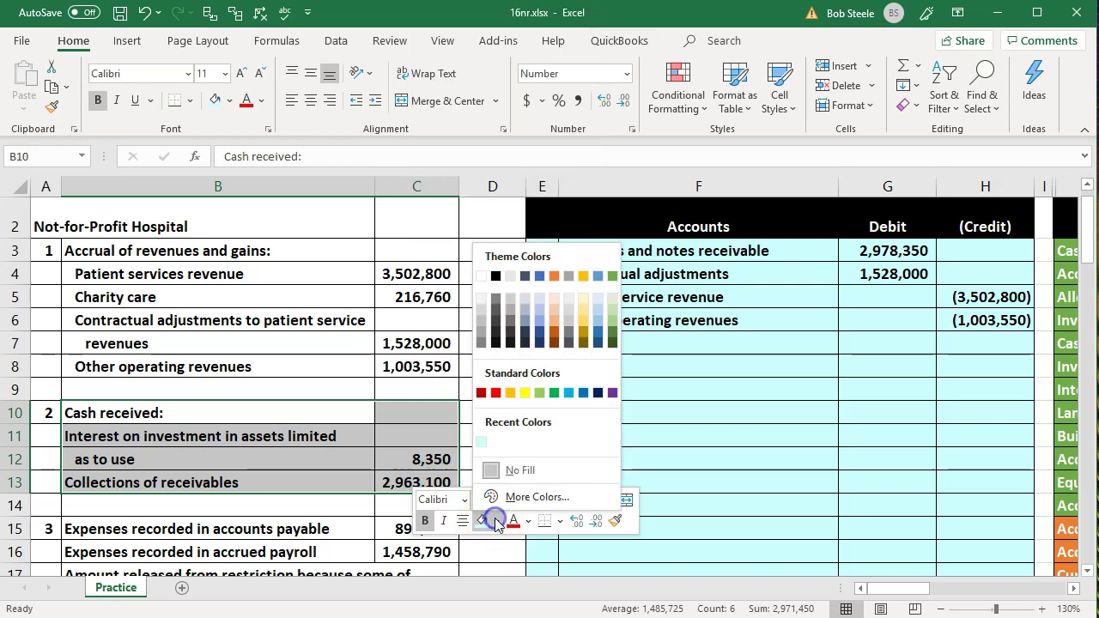
left_click(540, 393)
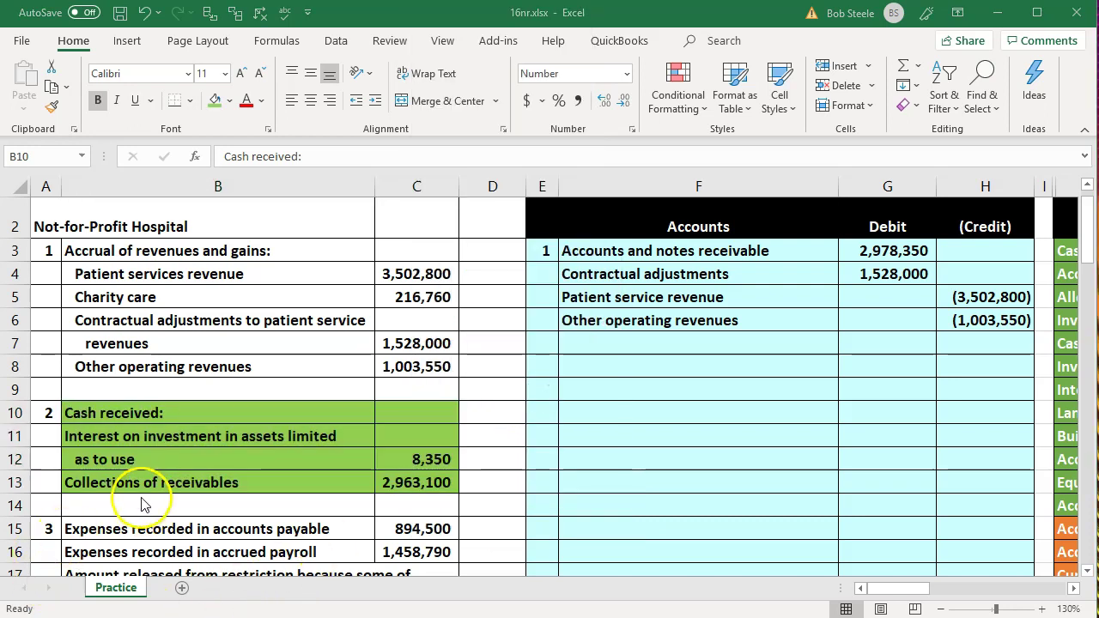
left_click(152, 524)
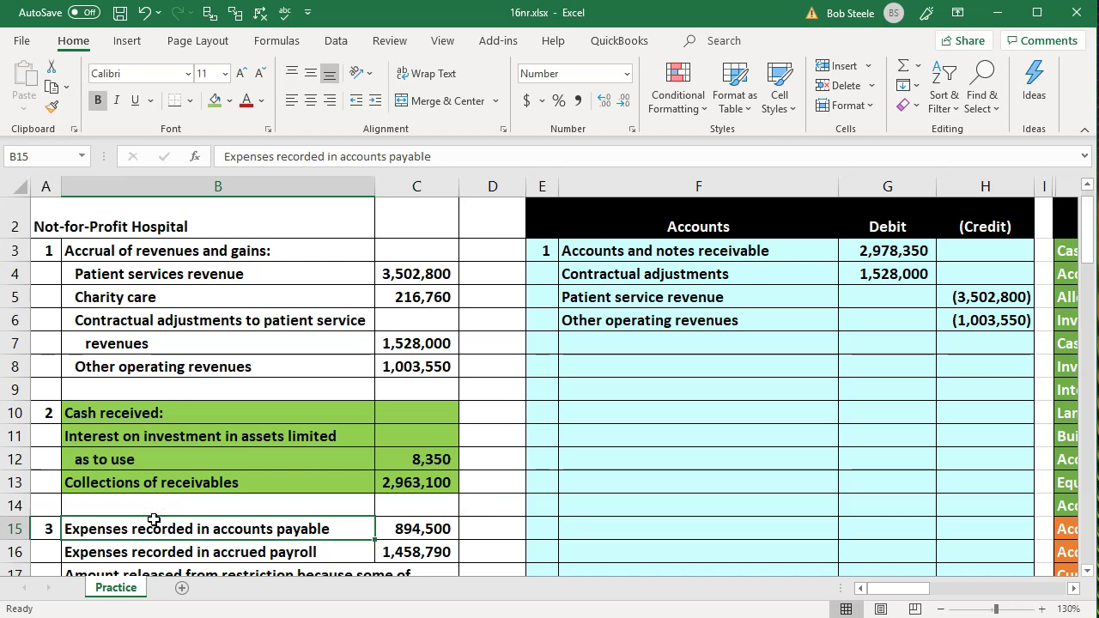
- Start journal entry 2 by numbering E8 as 2 and linking its first account in F8 to Cash in O3
scroll(153, 520, "down", 1)
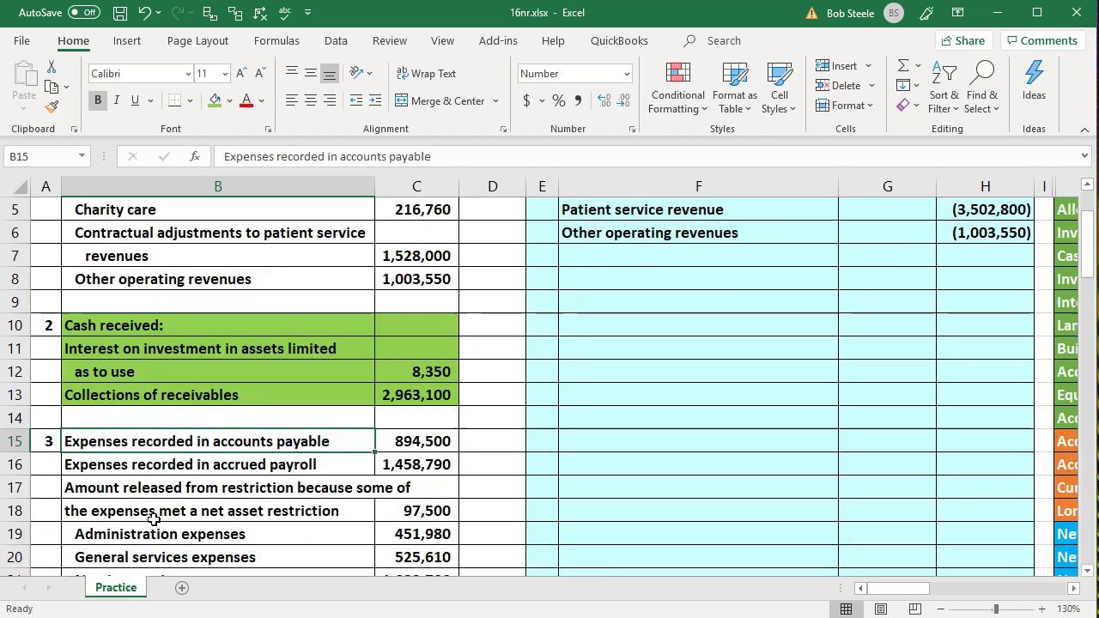
left_click(388, 376)
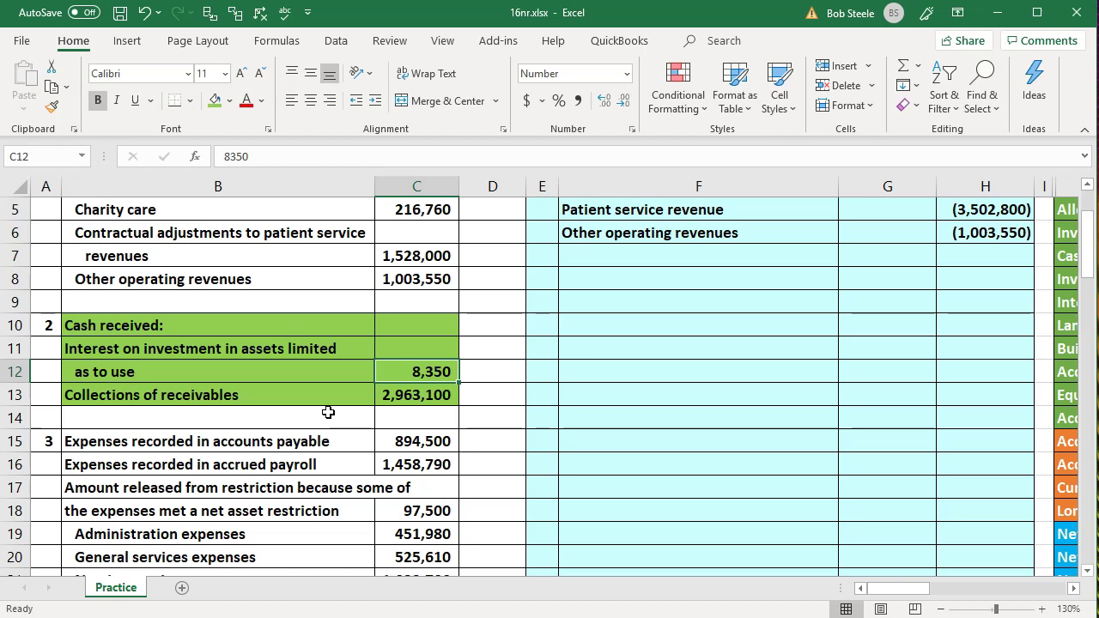
left_click(533, 277)
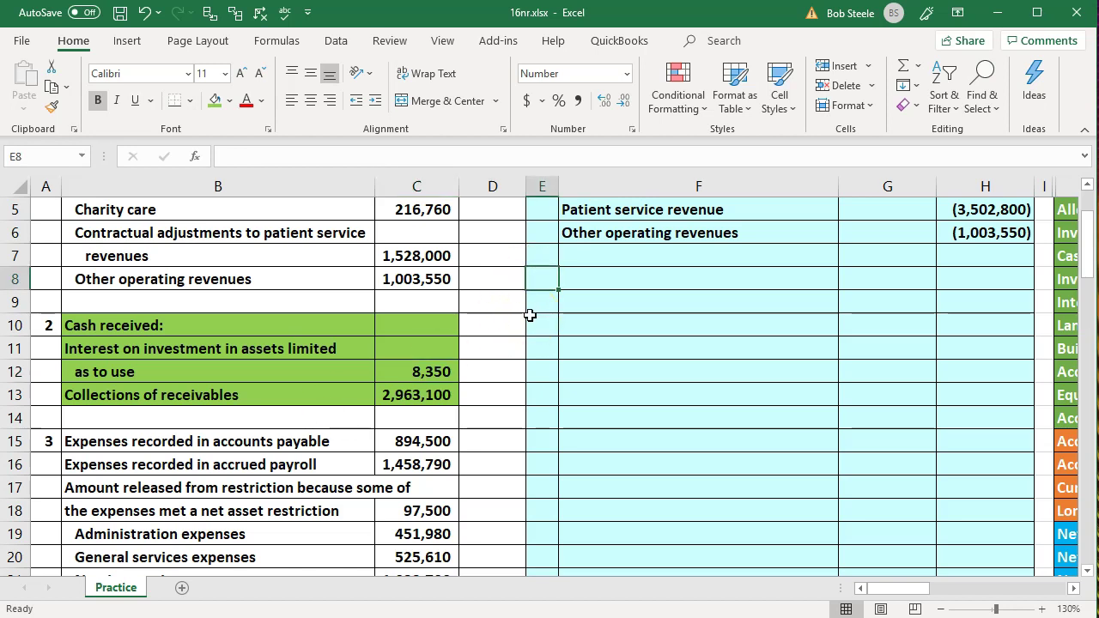
type("2")
key("Tab")
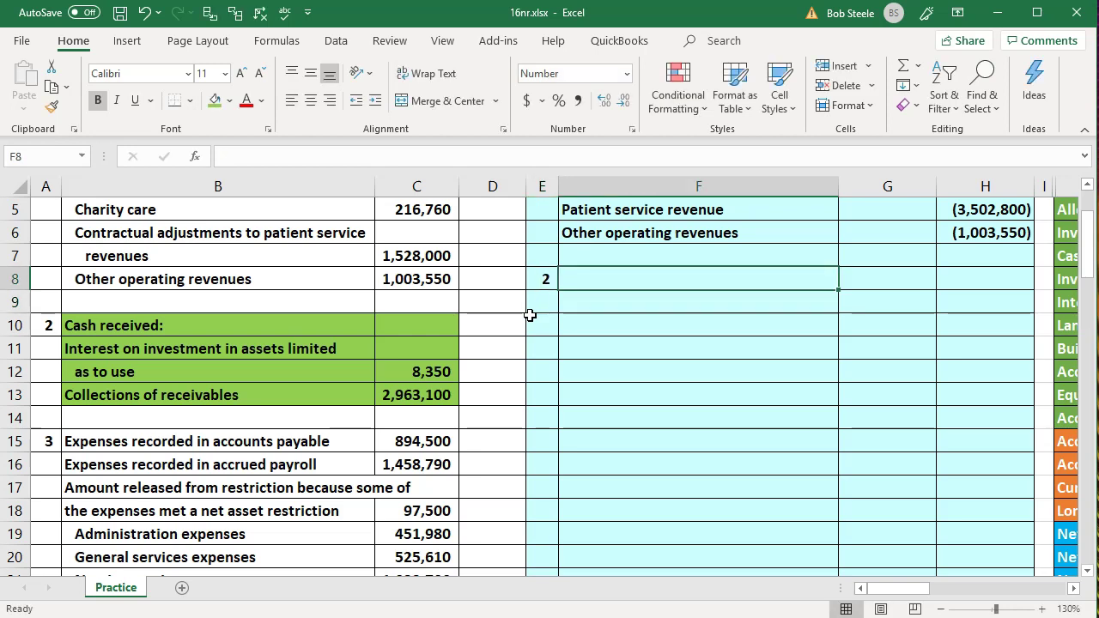
type("=")
key("Right")
key("Right")
key("Right")
key("Right")
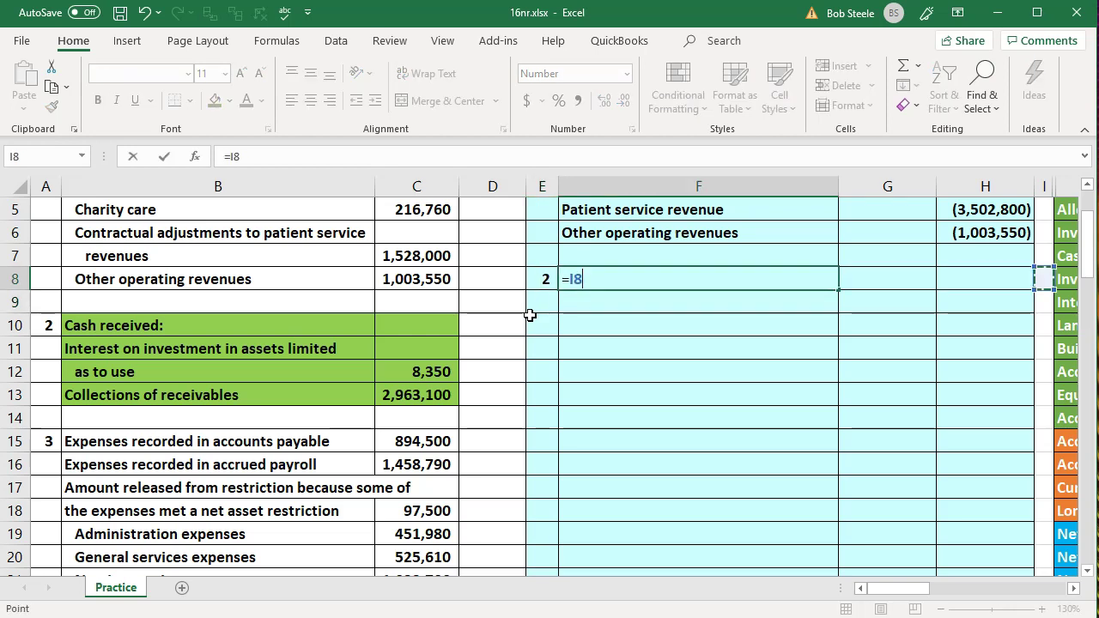
key("Up")
key("Up")
key("Up")
key("Up")
key("Up")
key("Up")
key("Down")
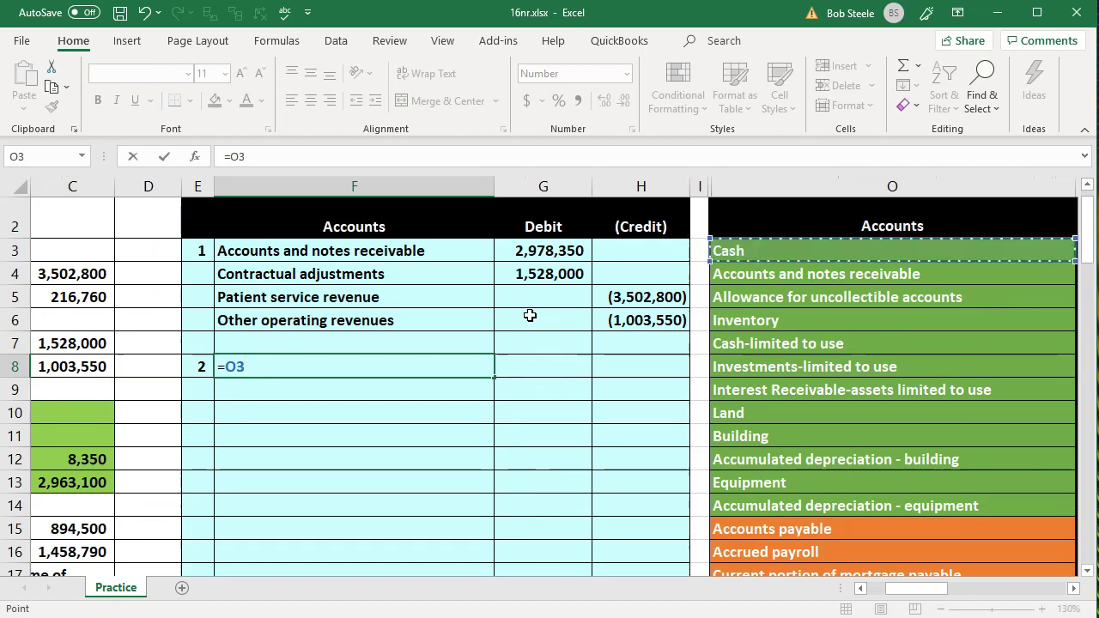
key("Return")
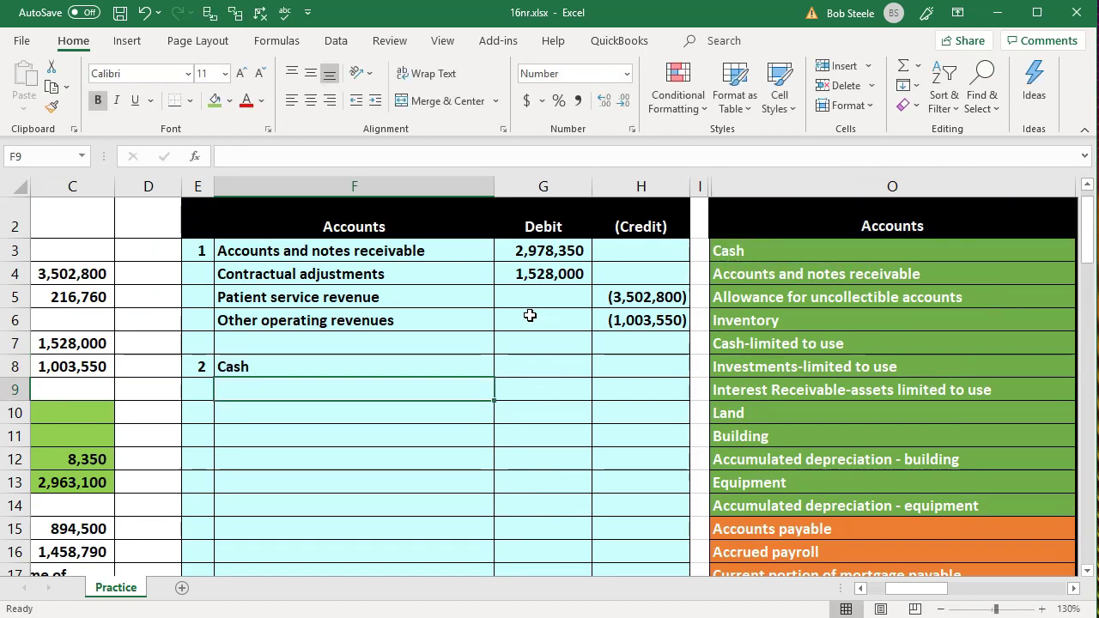
- Add the second account of journal entry 2 by linking F9 to Cash-limited to use in O7
key("Left")
key("Left")
key("Left")
key("Left")
key("Left")
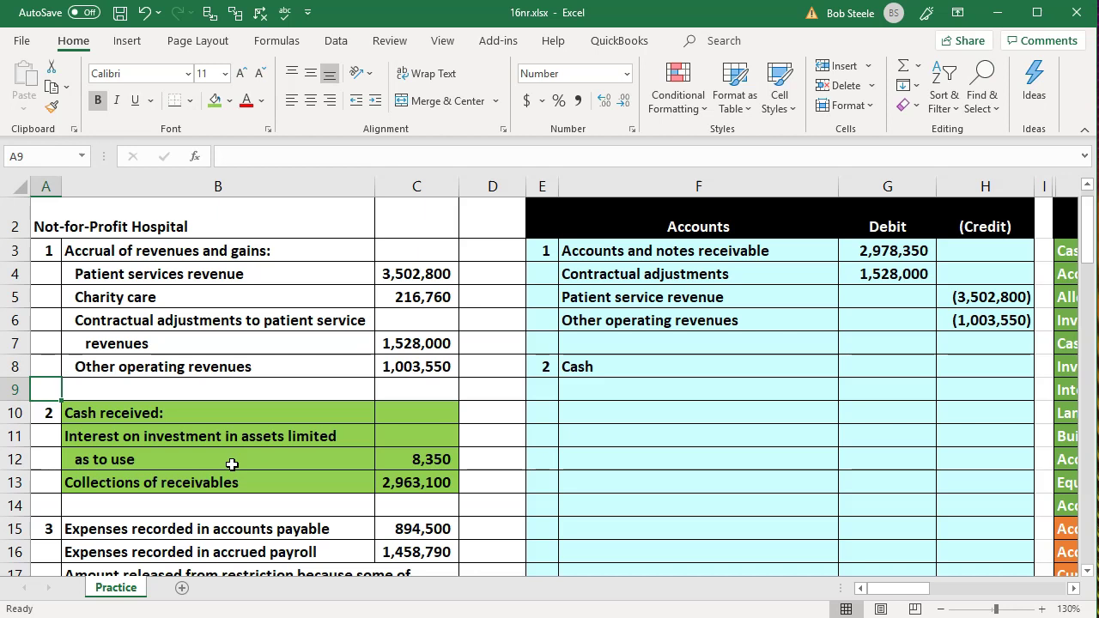
left_click(614, 397)
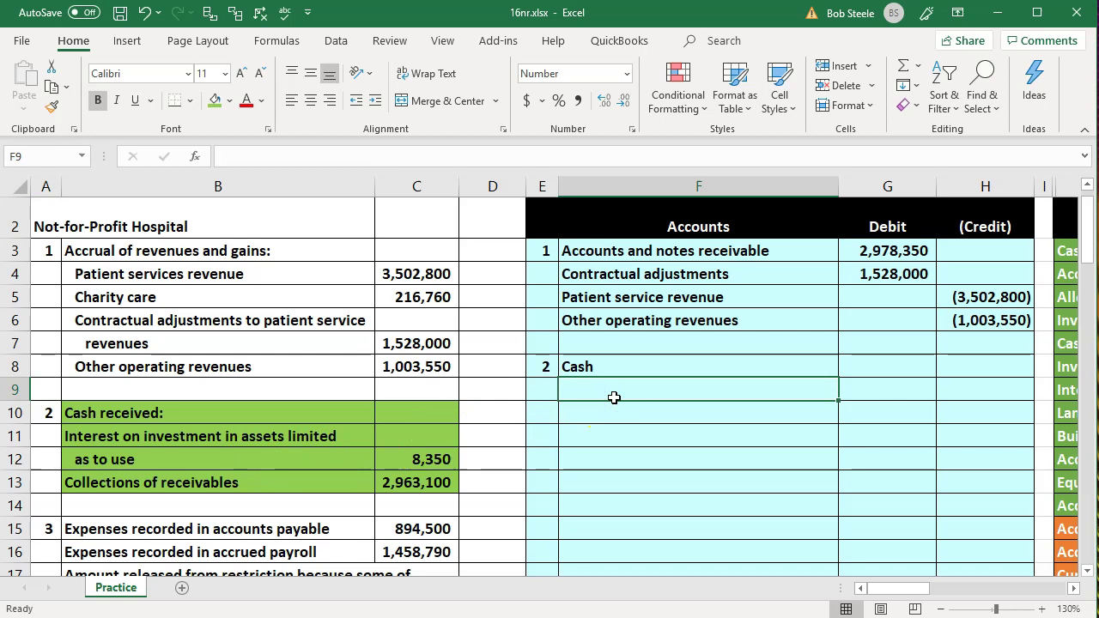
type("=")
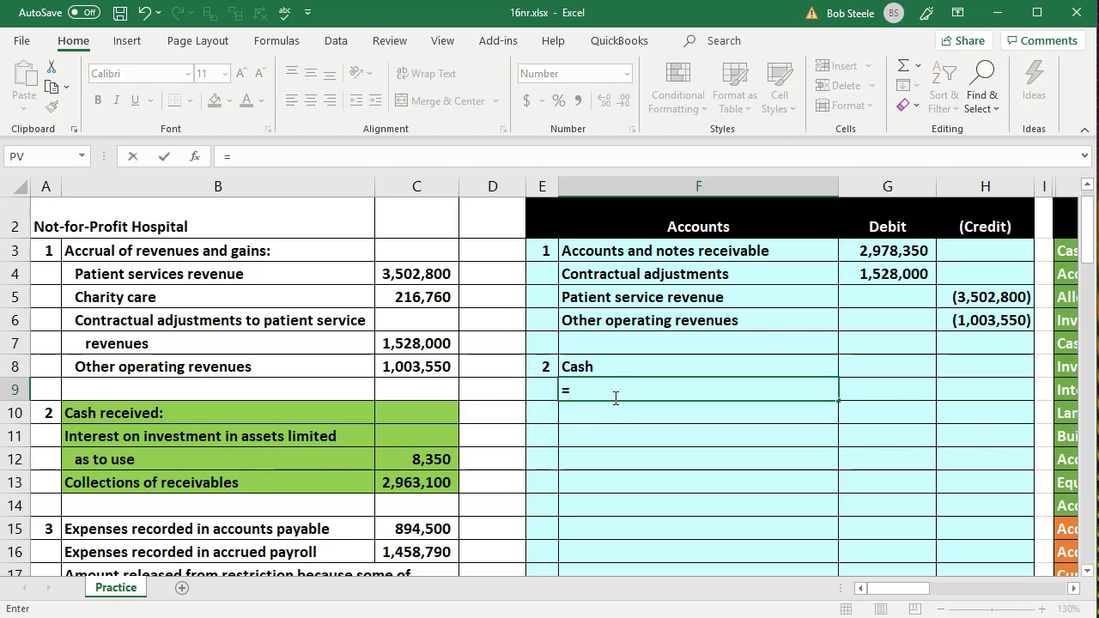
key("Right")
key("Right")
key("Right")
key("Right")
key("Up")
key("Up")
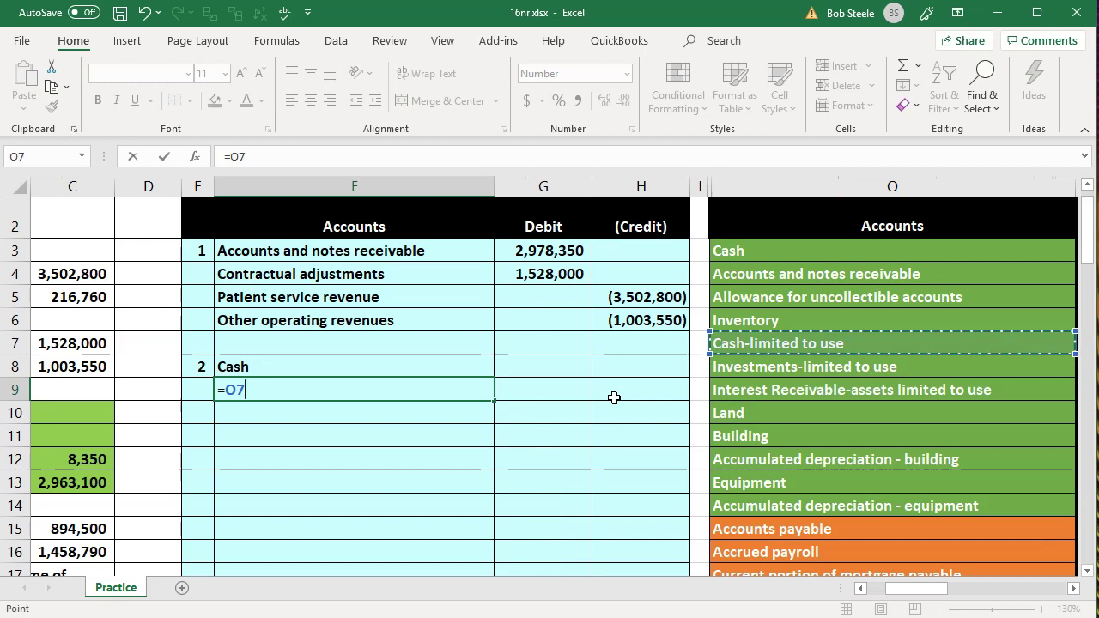
key("Return")
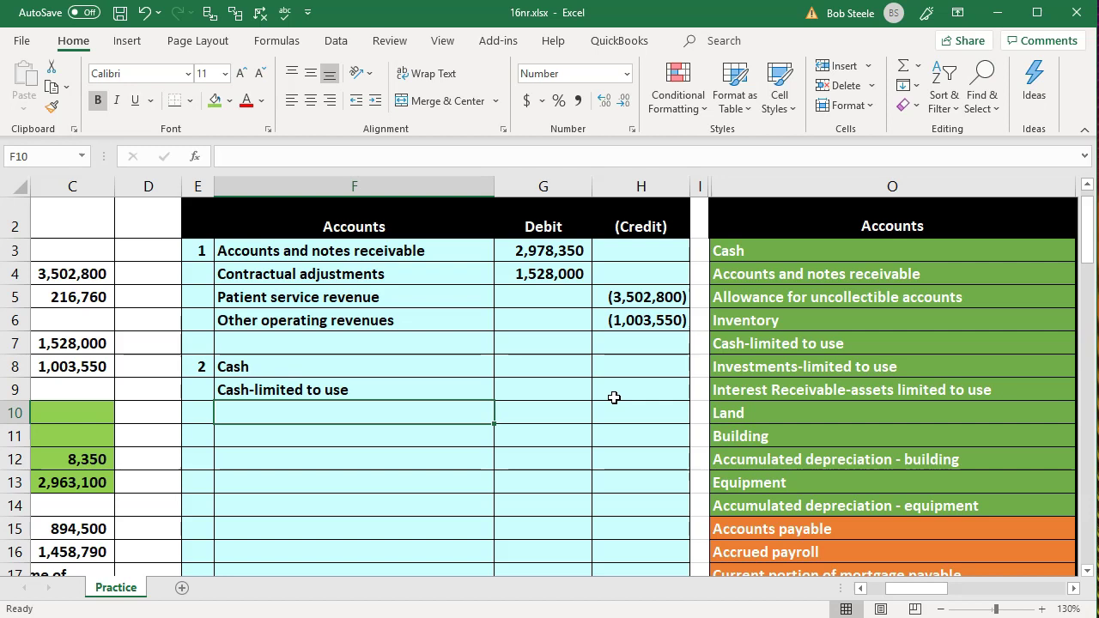
- Add the third account of journal entry 2 by linking F10 to Accounts and notes receivable in O4
type("=")
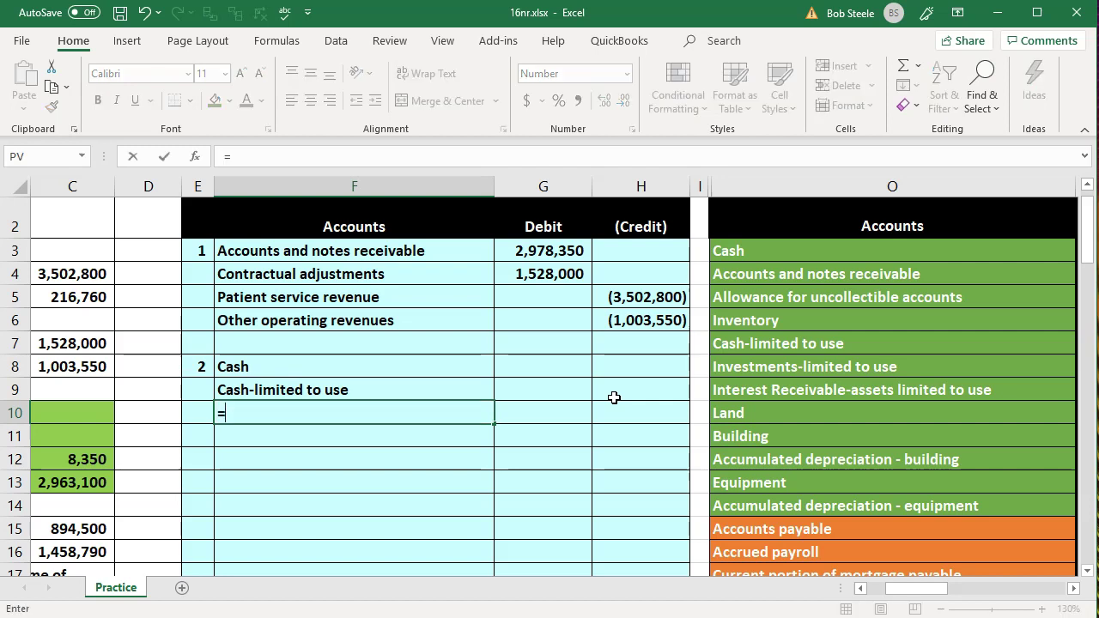
key("Right")
key("Right")
key("Right")
key("Right")
key("Up")
key("Up")
key("Up")
key("Up")
key("Up")
key("Up")
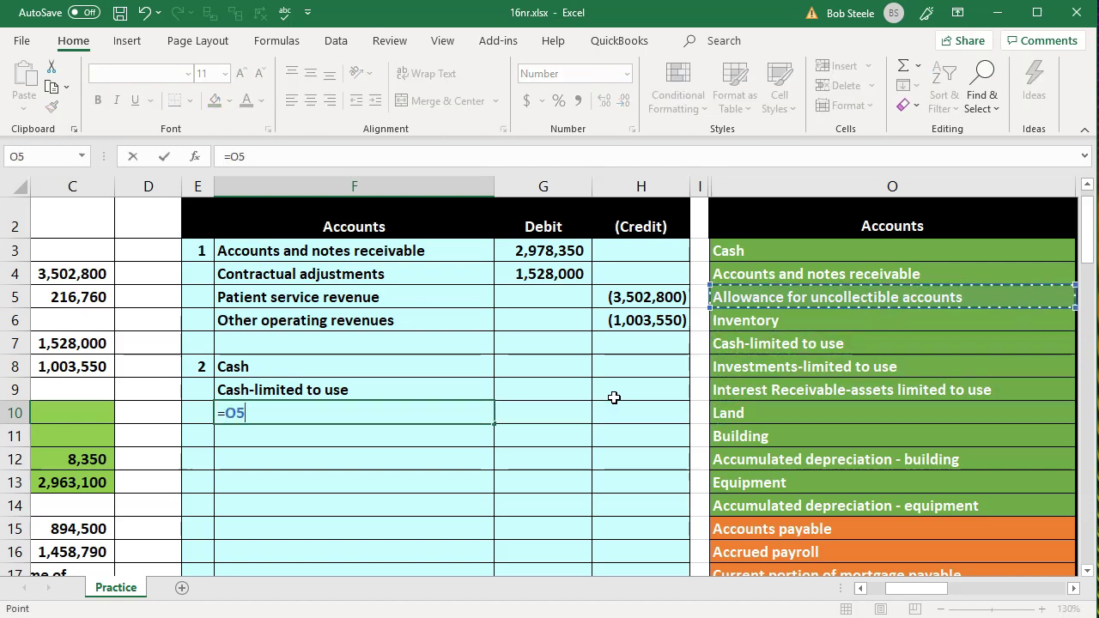
key("Return")
- Enter the credit for Accounts and notes receivable in H10 as the negative of collections of receivables in C13
key("Right")
key("Right")
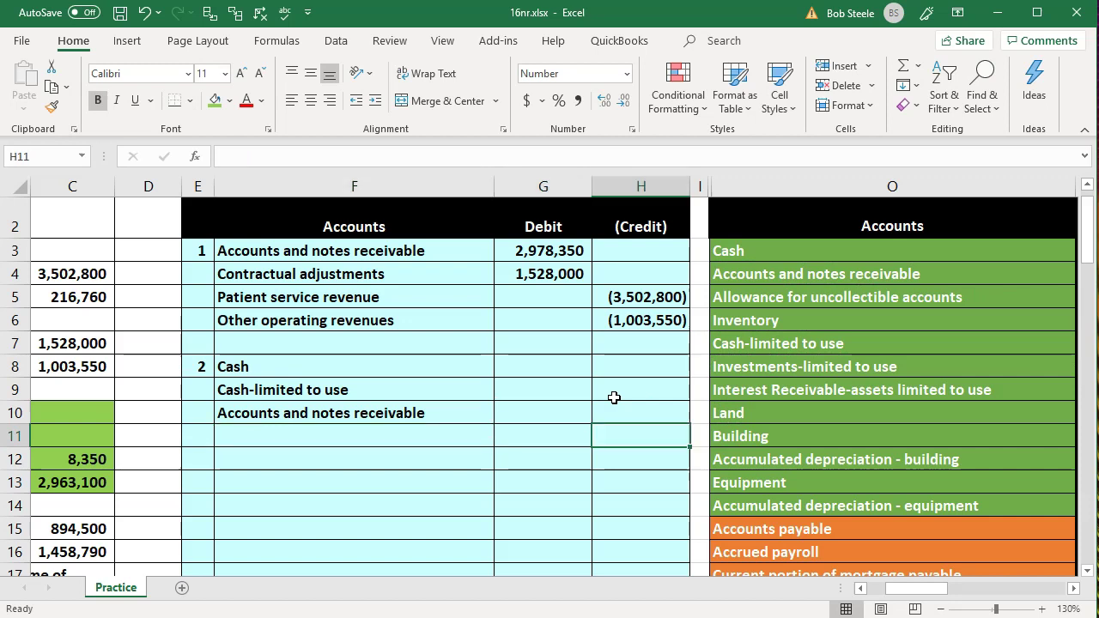
key("Up")
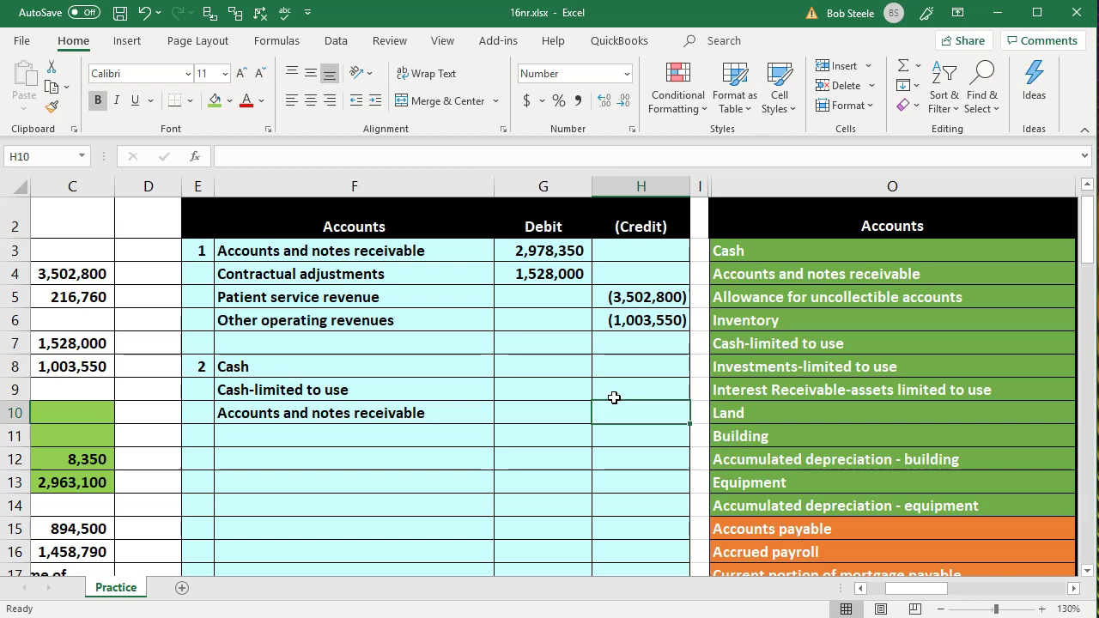
type("-")
key("Left")
key("Left")
key("Left")
key("Left")
key("Left")
key("Left")
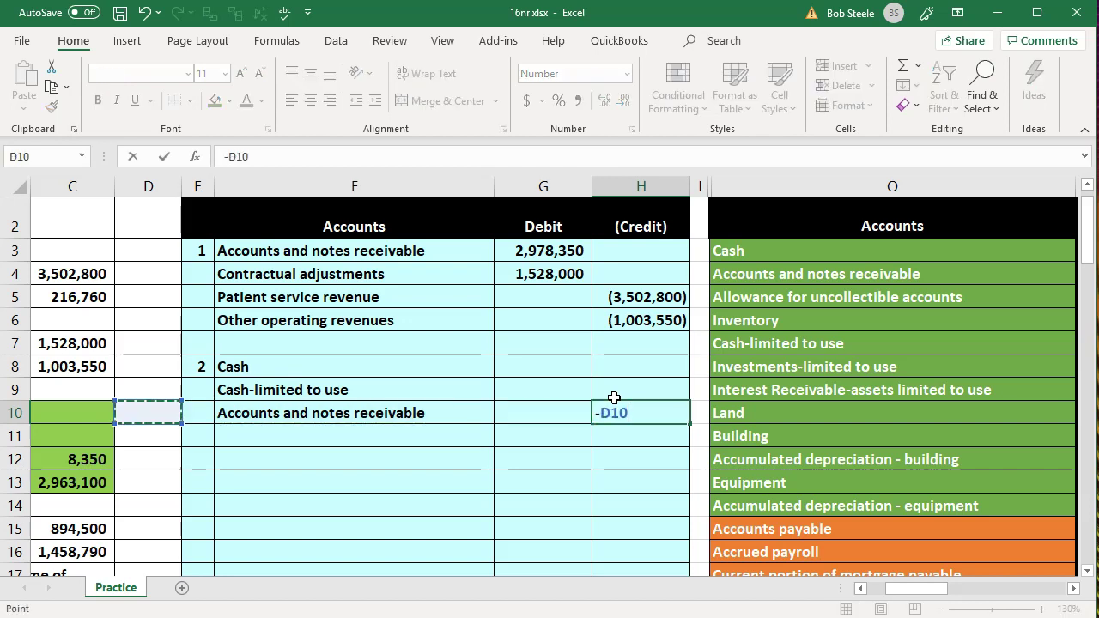
key("Down")
key("Down")
key("Down")
key("Right")
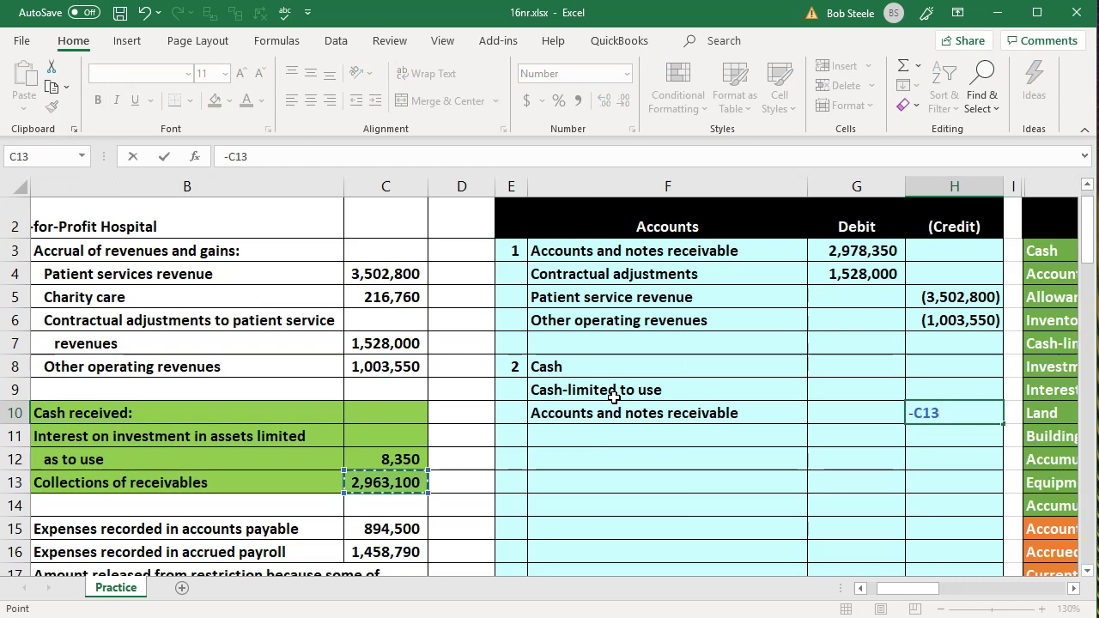
key("Return")
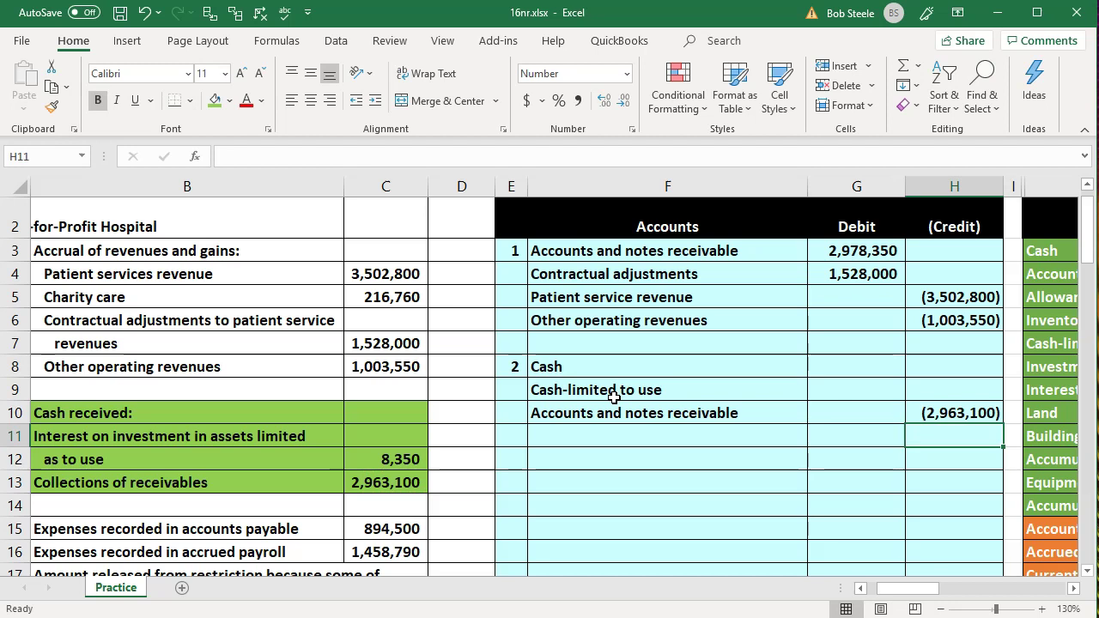
- Add the fourth account of journal entry 2 by linking F11 to Investment income-without donor restrictions in O25
key("Left")
key("Left")
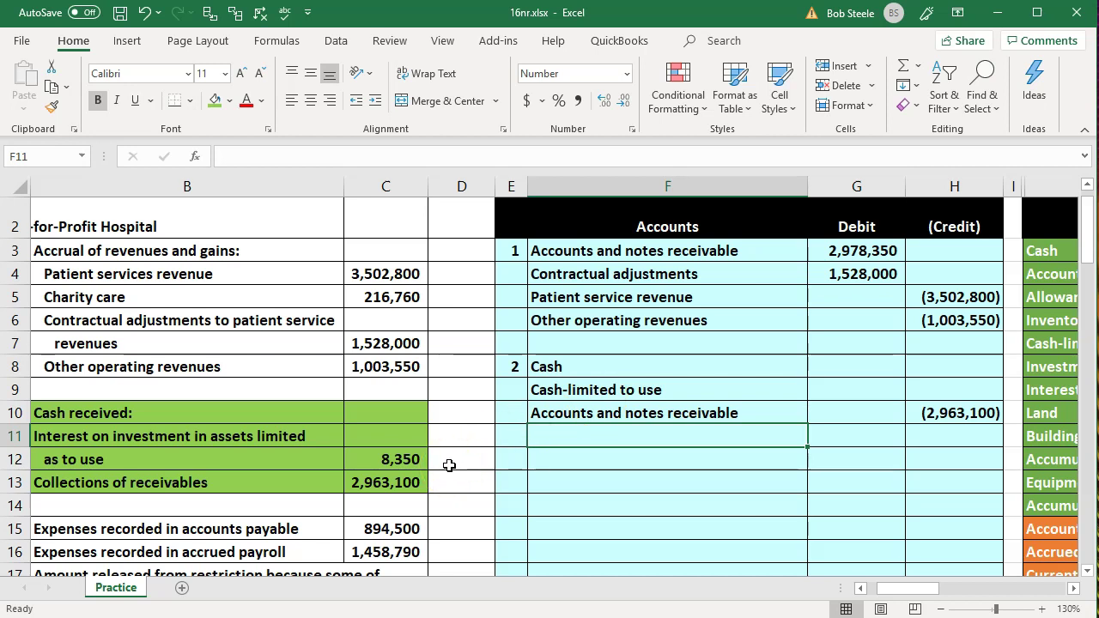
type("=")
key("Right")
key("Right")
key("Right")
key("Right")
key("Right")
key("Down")
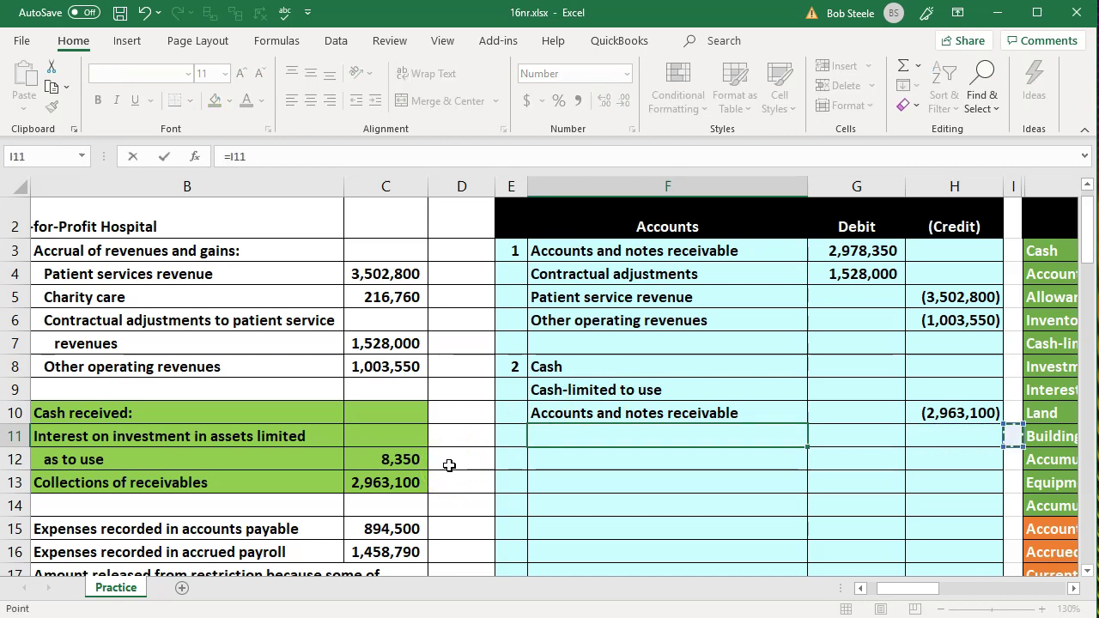
key("Down")
key("Down")
key("Down")
key("Down")
key("Down")
key("Down")
key("Down")
key("Down")
key("Down")
key("Down")
key("Down")
key("Down")
key("Down")
key("Down")
key("Down")
key("Down")
key("Down")
key("Down")
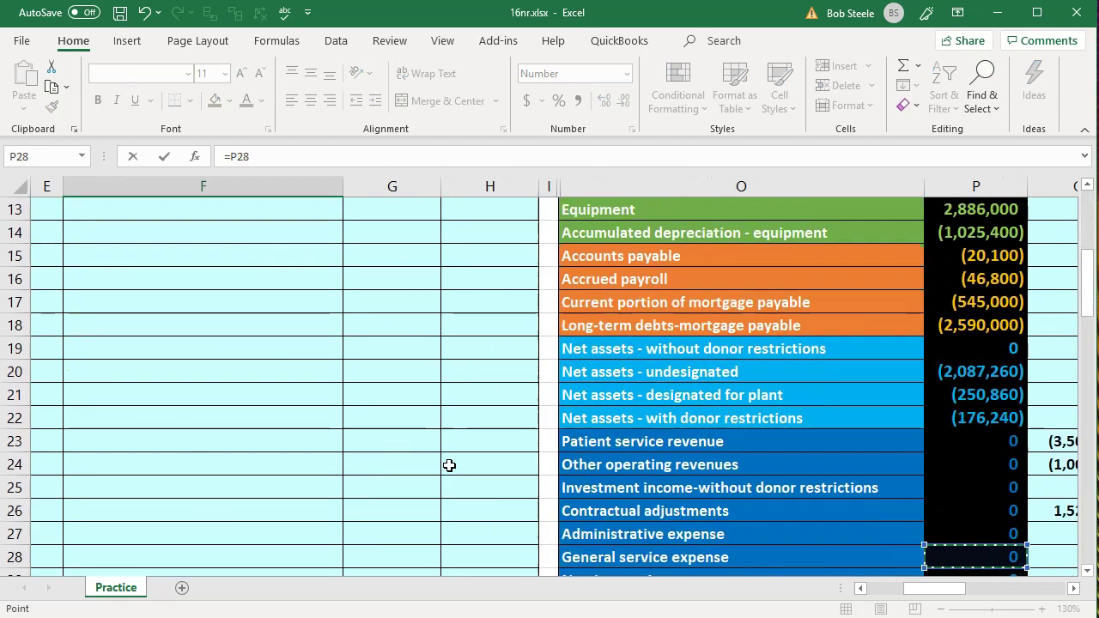
key("Up")
key("Up")
key("Up")
key("Up")
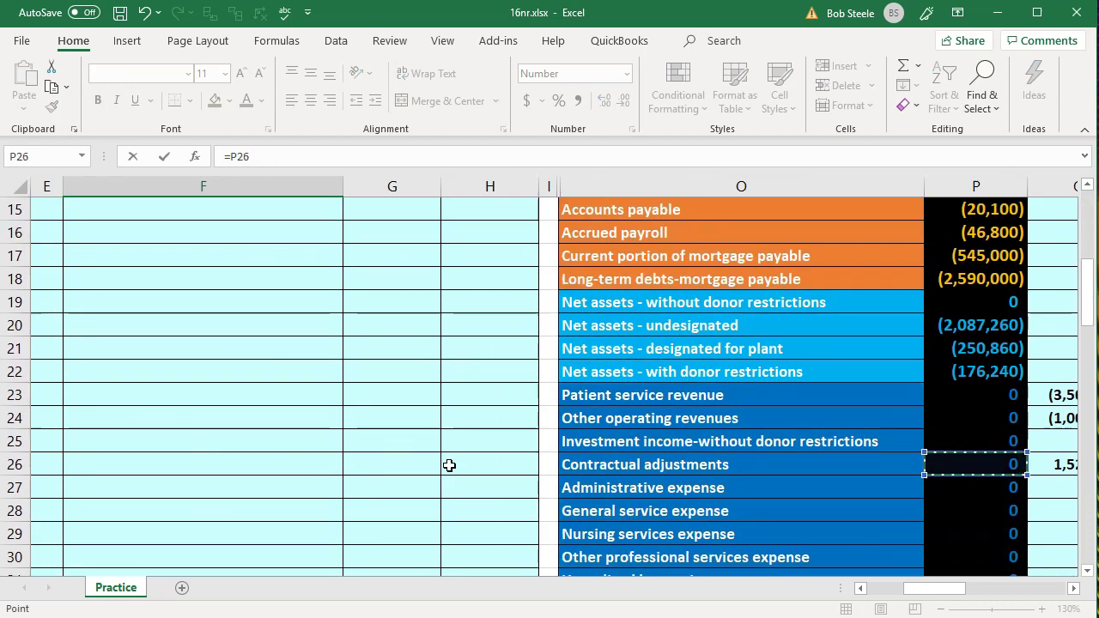
key("Up")
key("Left")
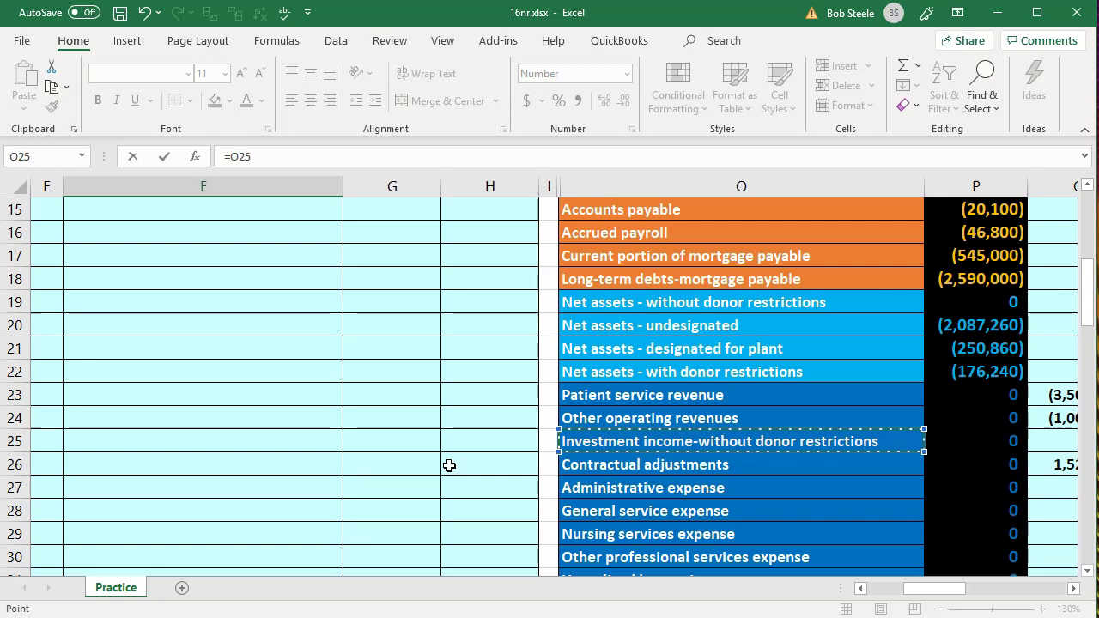
key("Return")
- Enter the investment income credit in H11 as the negative of the interest amount in C12
key("Up")
key("Up")
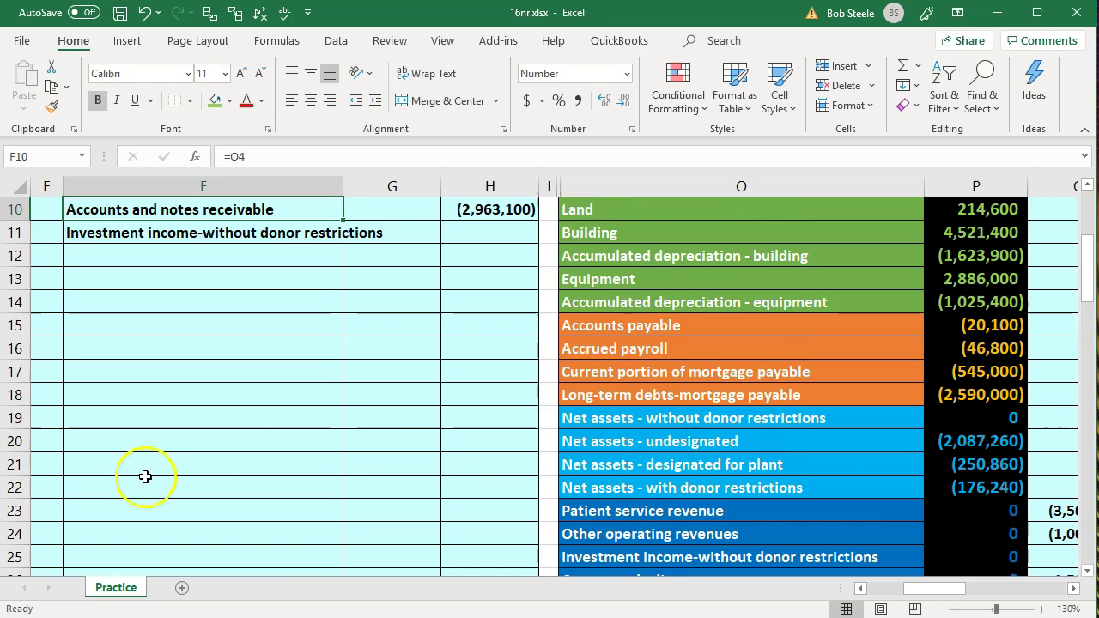
scroll(516, 387, "up", 2)
left_click(513, 369)
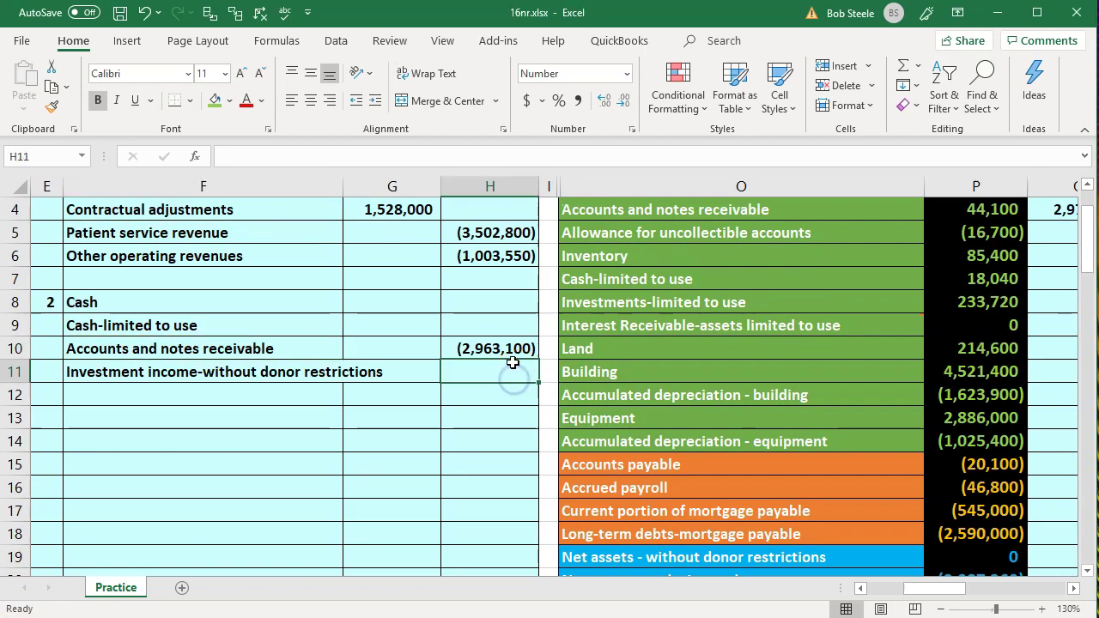
type("-")
key("Left")
key("Left")
key("Left")
key("Left")
key("Left")
key("Left")
key("Down")
key("Right")
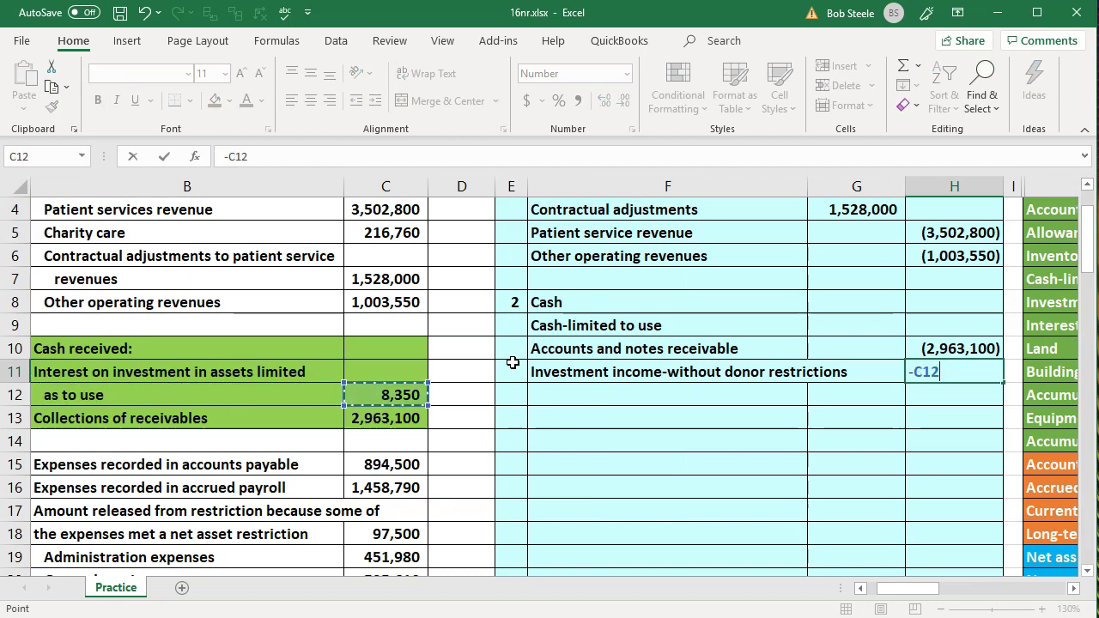
key("Return")
- Enter the Cash debit in G8 as the negative of the receivables credit in H10
key("Up")
key("Up")
key("Up")
key("Up")
key("Left")
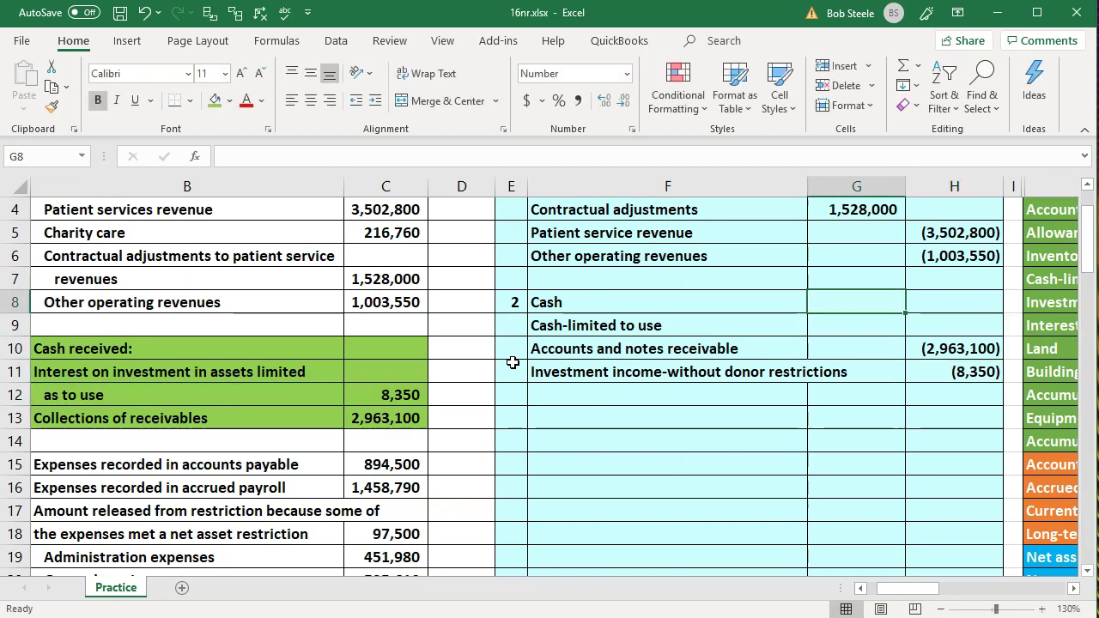
type("-")
key("Down")
key("Down")
key("Right")
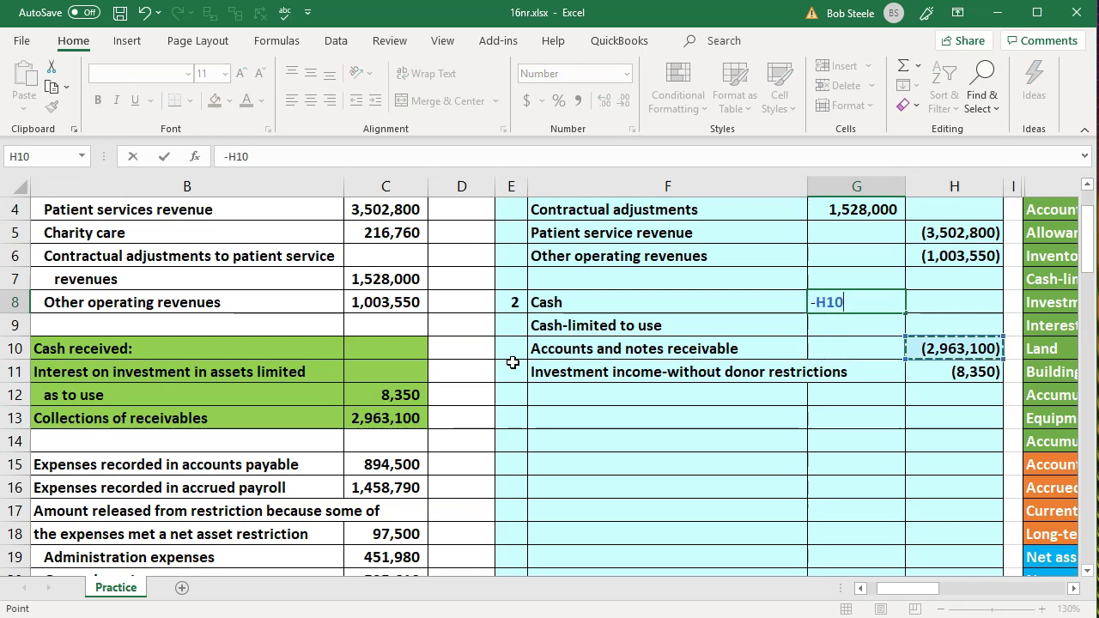
key("Return")
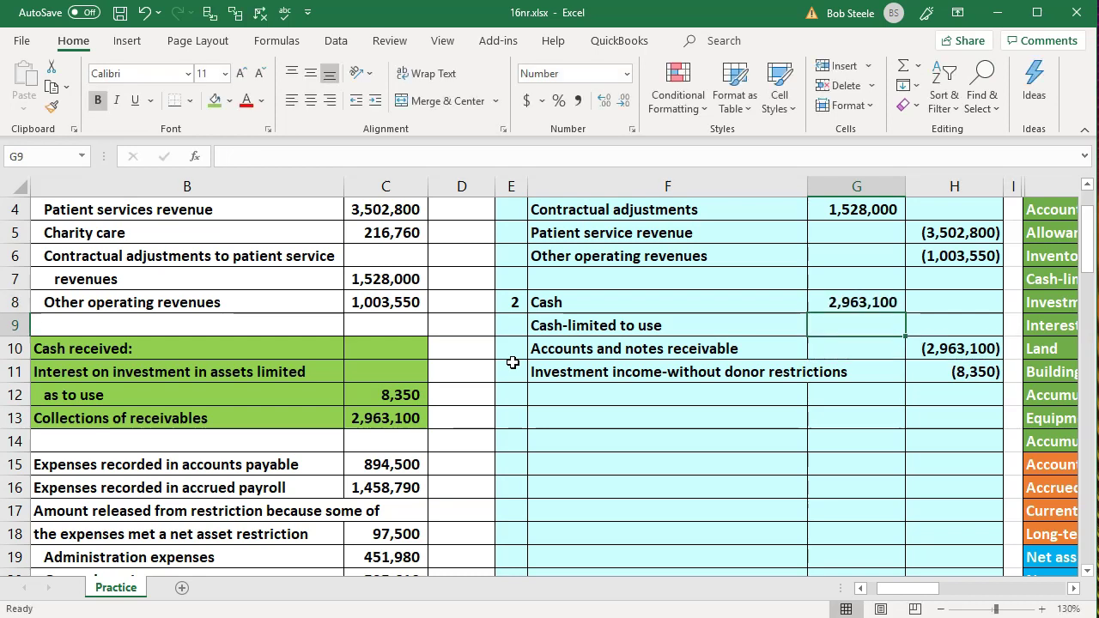
- Enter the Cash-limited to use debit in G9 as the negative of the investment income credit in H11
type("-")
key("Down")
key("Down")
key("Right")
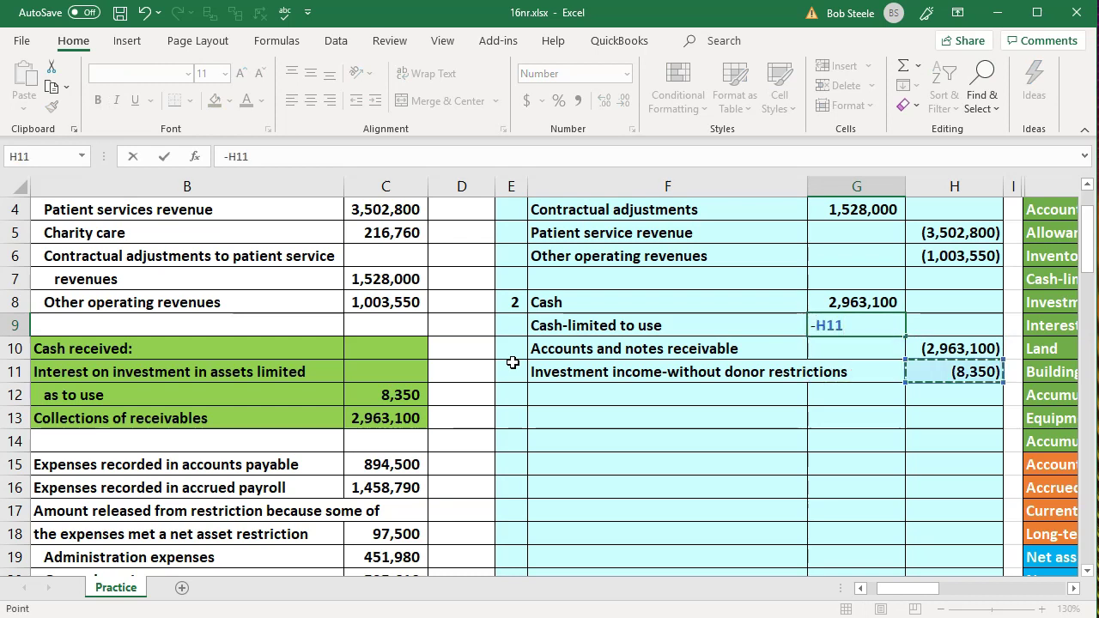
key("Return")
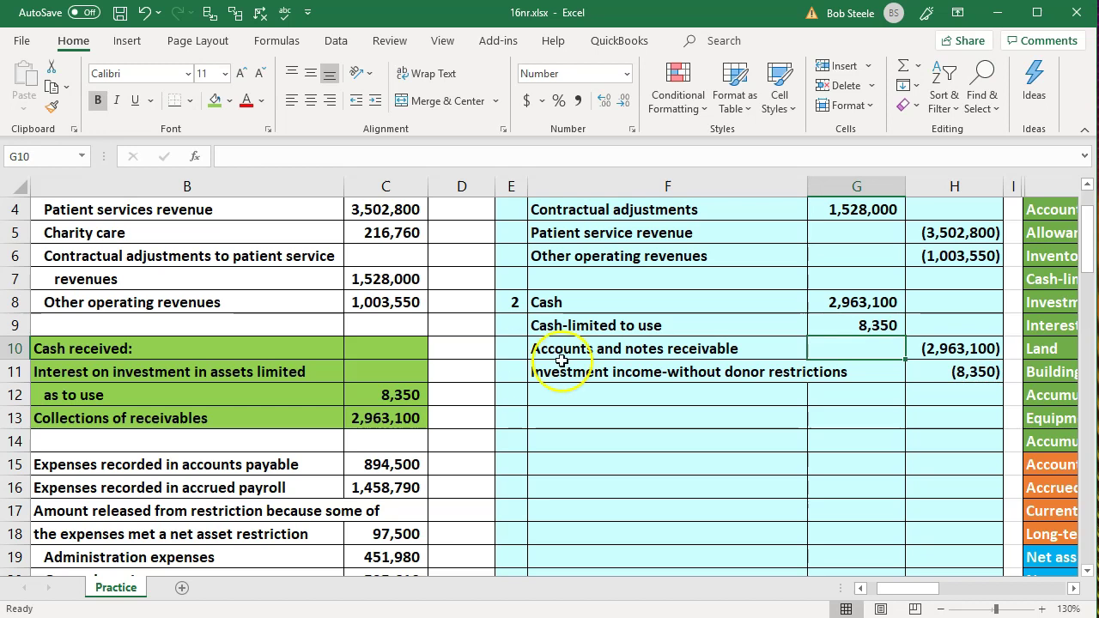
- Post the Cash debit of journal entry 2 to the trial balance by linking adjustment cell Q3 to G8
left_click_drag(626, 304, 807, 298)
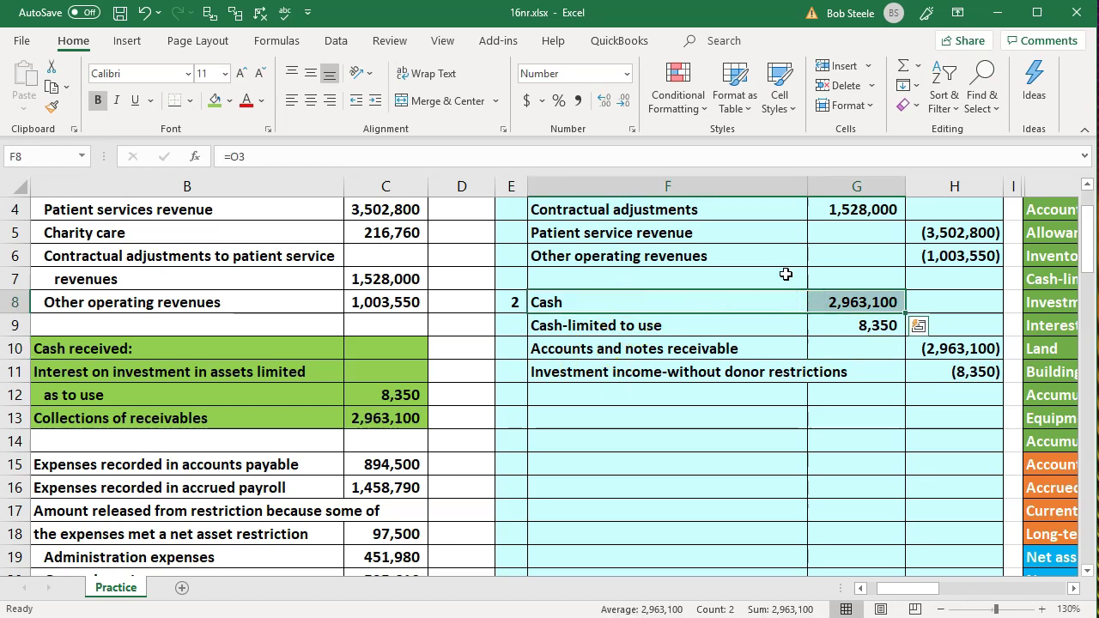
scroll(786, 274, "right", 5)
left_click(786, 274)
key("Up")
key("Up")
key("Up")
key("Up")
key("Up")
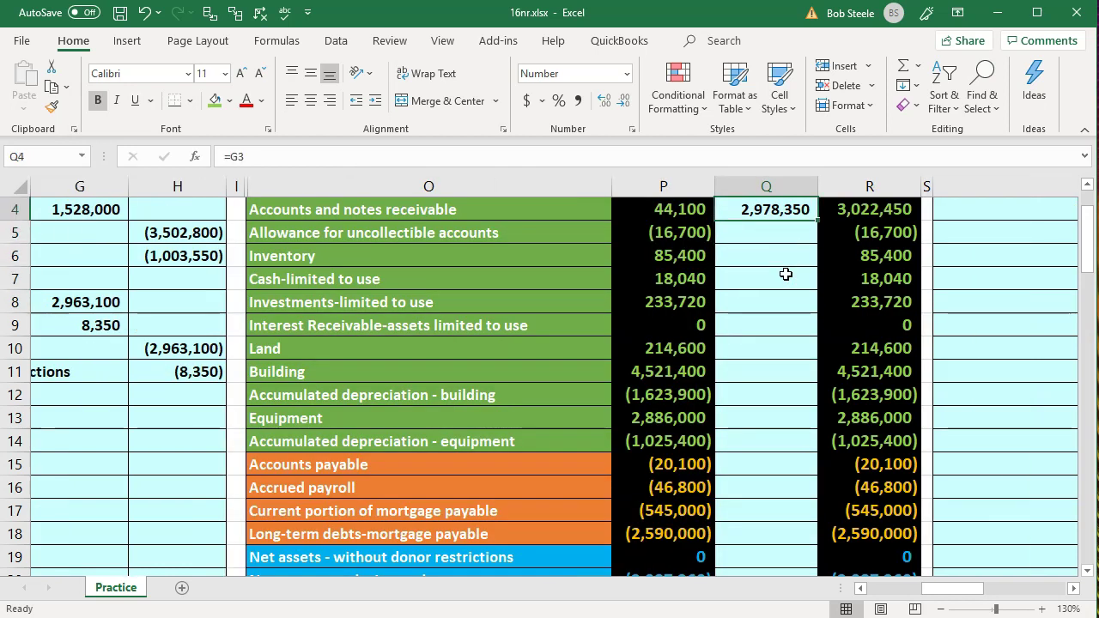
key("Down")
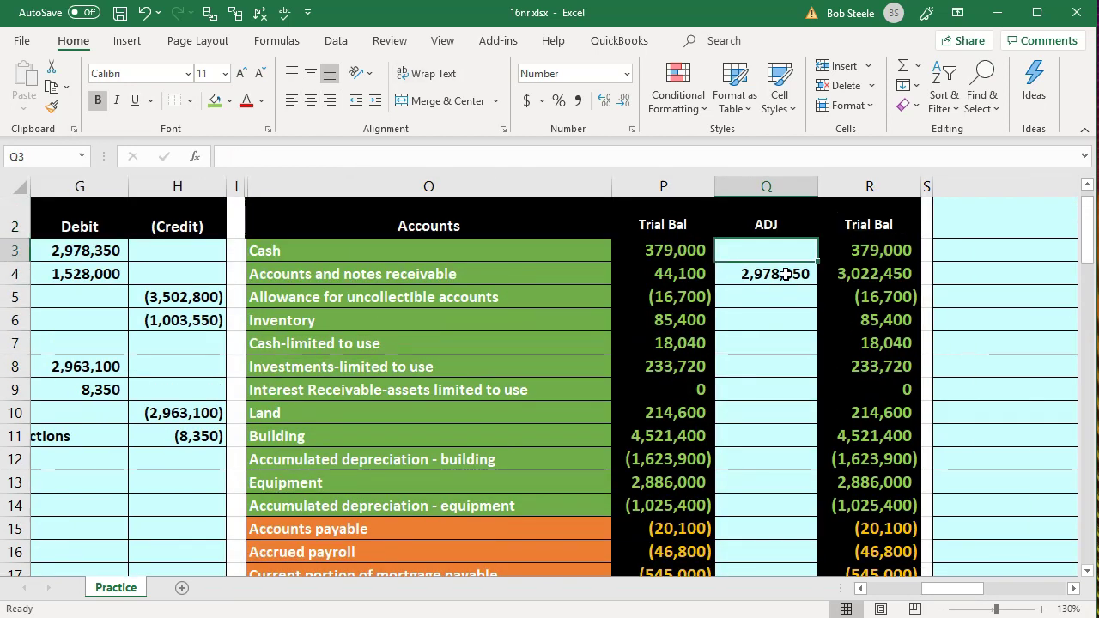
type("=")
key("Left")
key("Left")
key("Left")
key("Left")
key("Left")
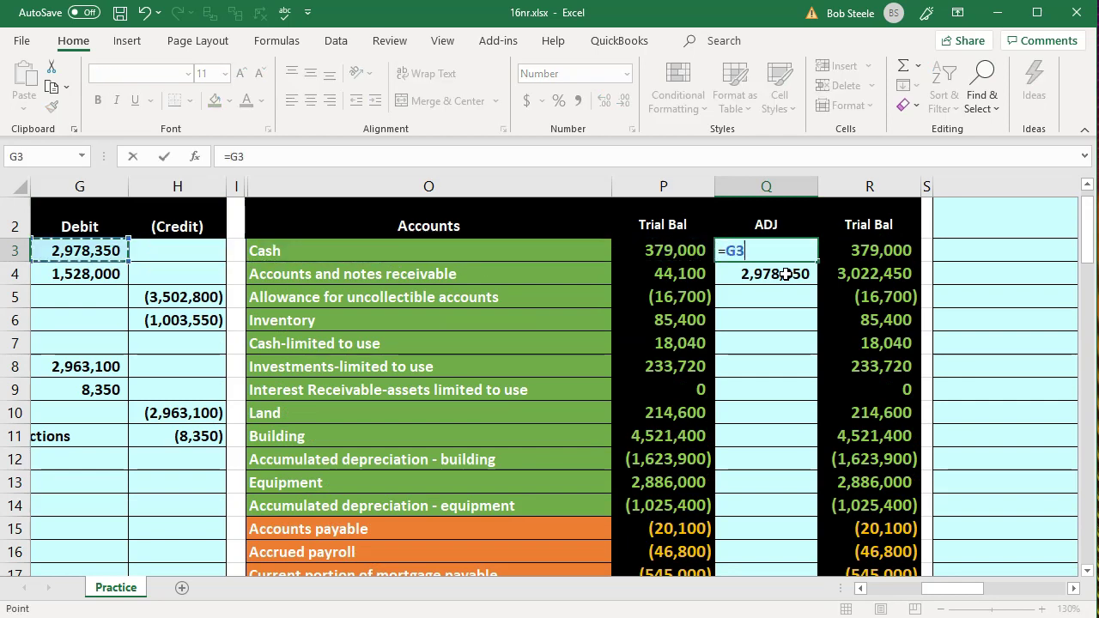
key("Left")
key("Down")
key("Down")
key("Down")
key("Down")
key("Down")
key("Right")
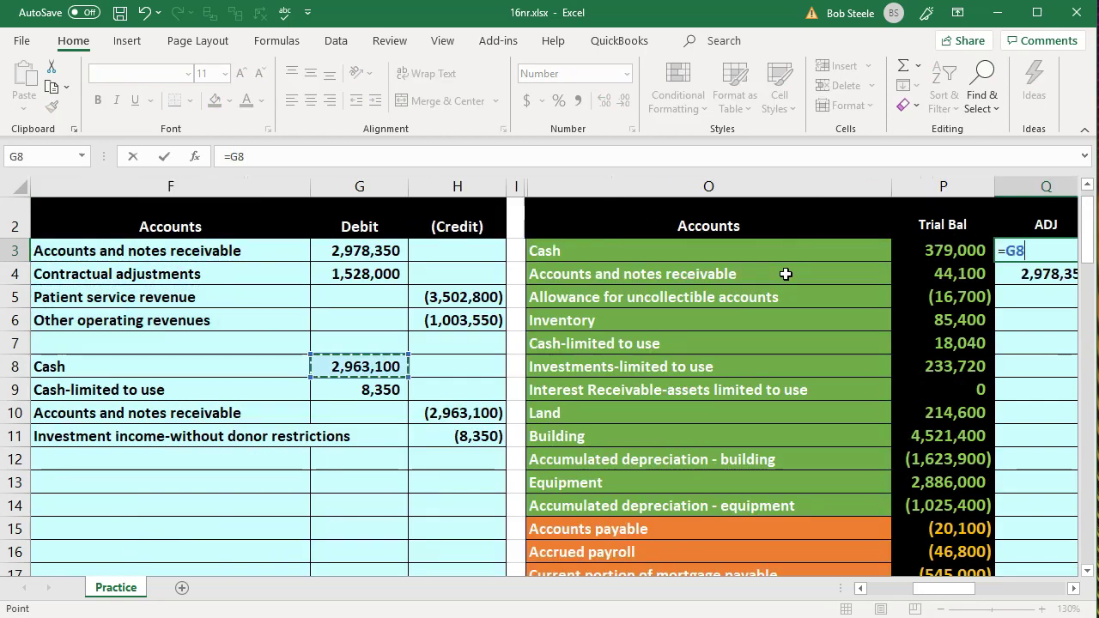
key("Return")
- Post the Cash-limited to use debit to the trial balance by linking adjustment cell Q7 to G9
key("Left")
key("Left")
key("Left")
key("Left")
key("Left")
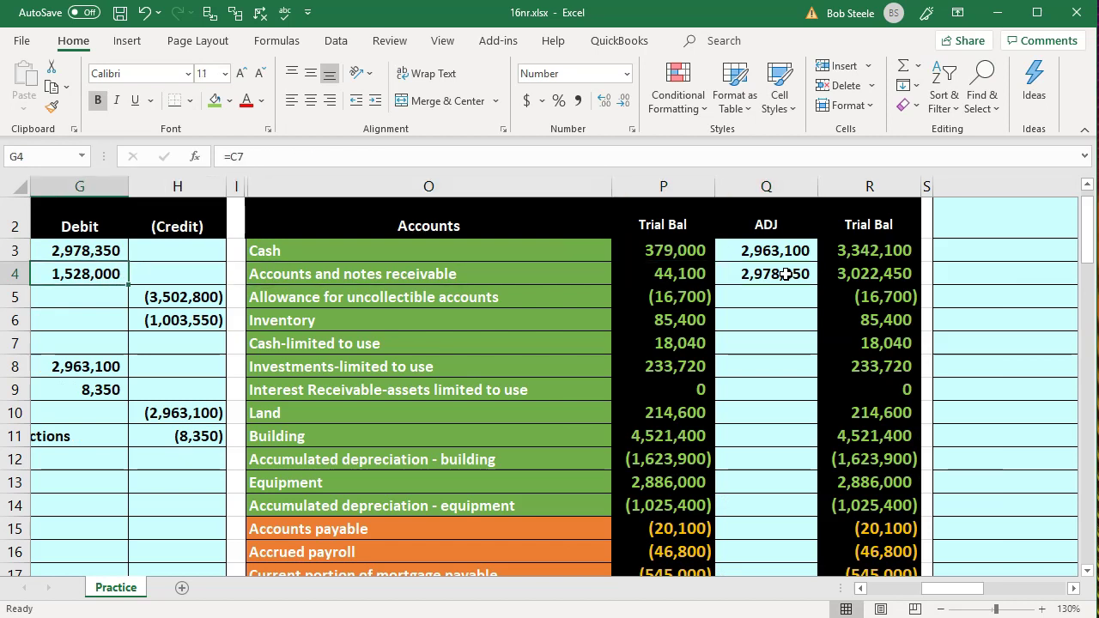
key("Left")
key("Down")
key("Down")
key("Down")
key("Down")
key("Down")
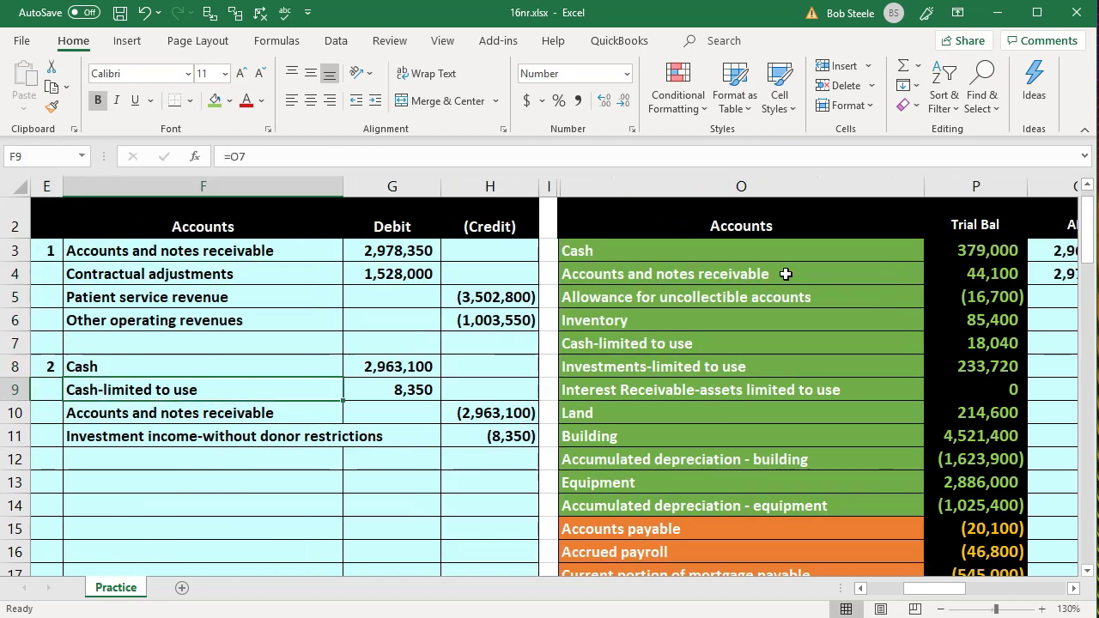
key("Right")
key("Right")
key("Right")
key("Right")
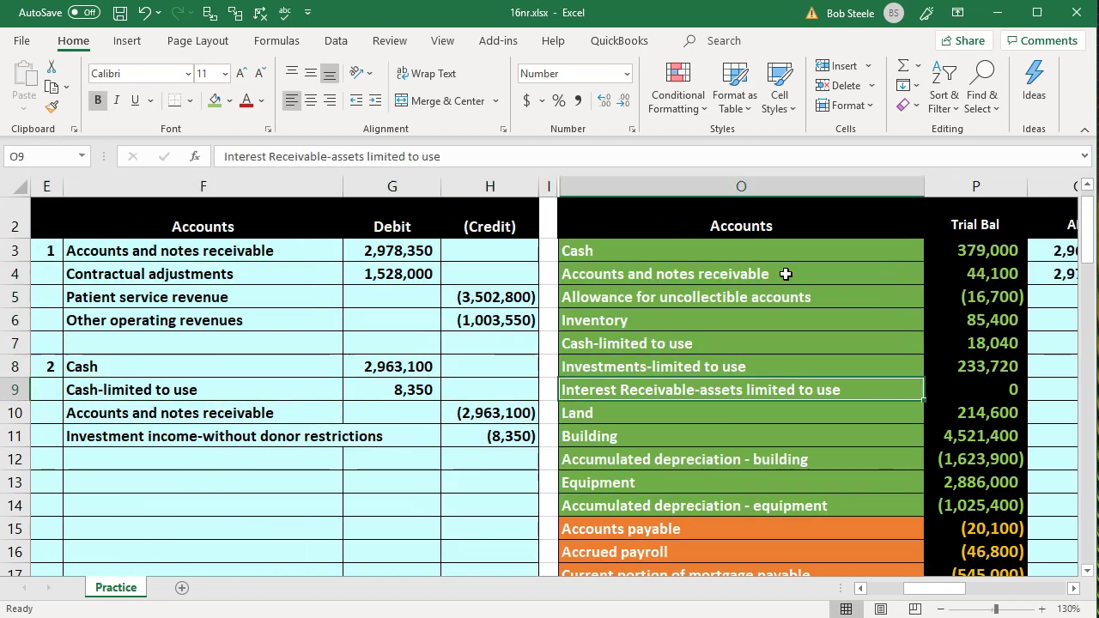
key("Up")
key("Up")
key("Right")
key("Right")
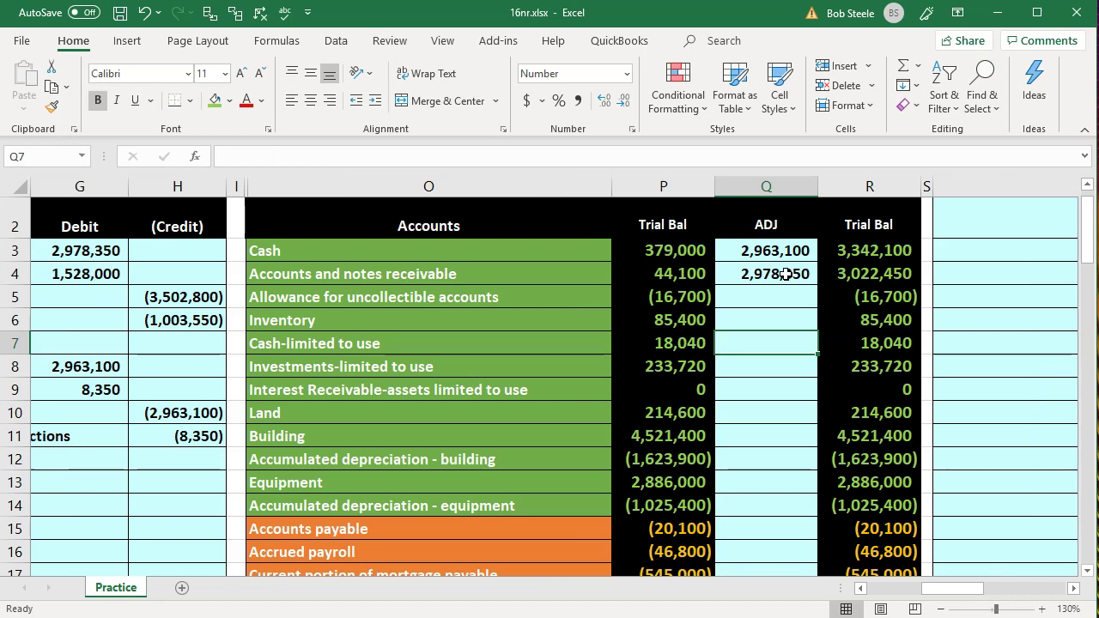
type("=")
key("Left")
key("Left")
key("Left")
key("Left")
key("Left")
key("Left")
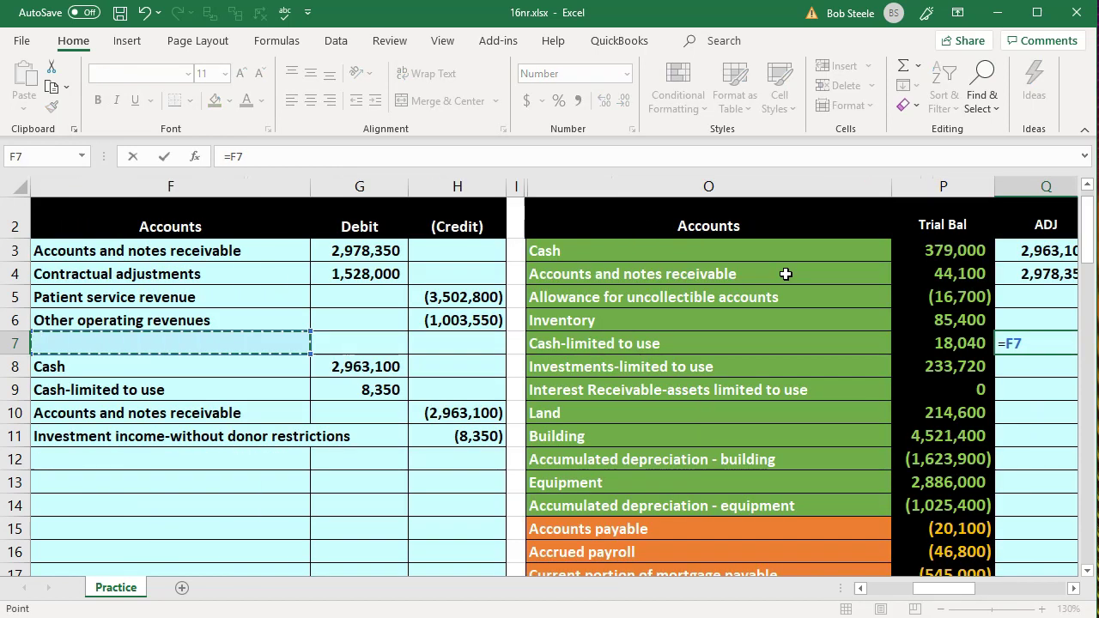
key("Down")
key("Down")
key("Right")
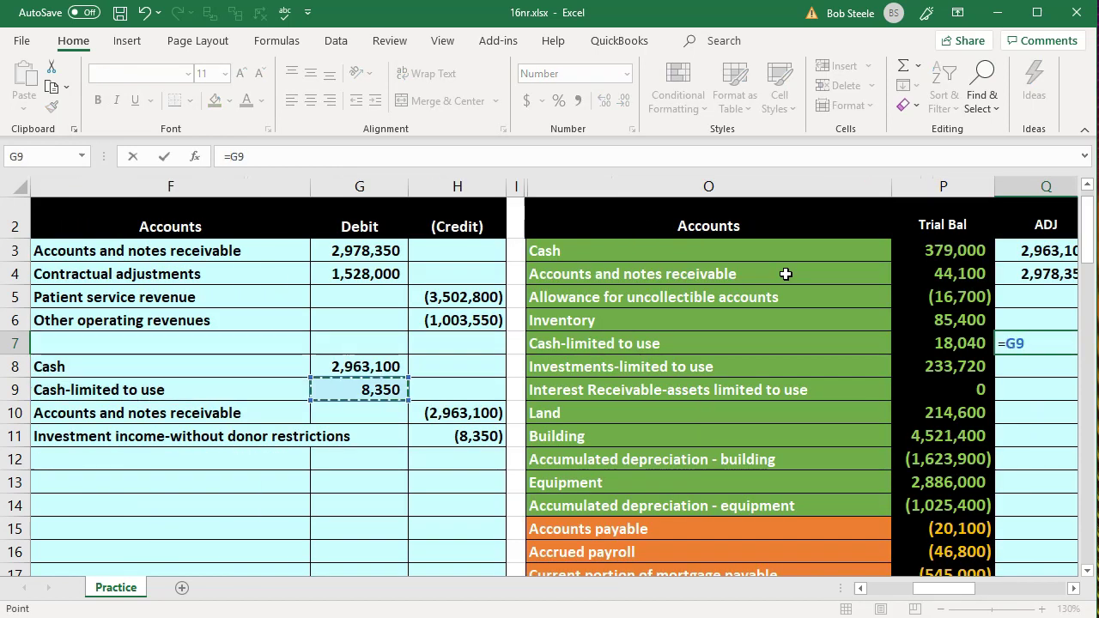
key("Return")
- Post entry 2's receivables credit by adding H10 to the Accounts and notes receivable adjustment in Q4, making it =G3+H10
key("Left")
key("Left")
key("Left")
key("Left")
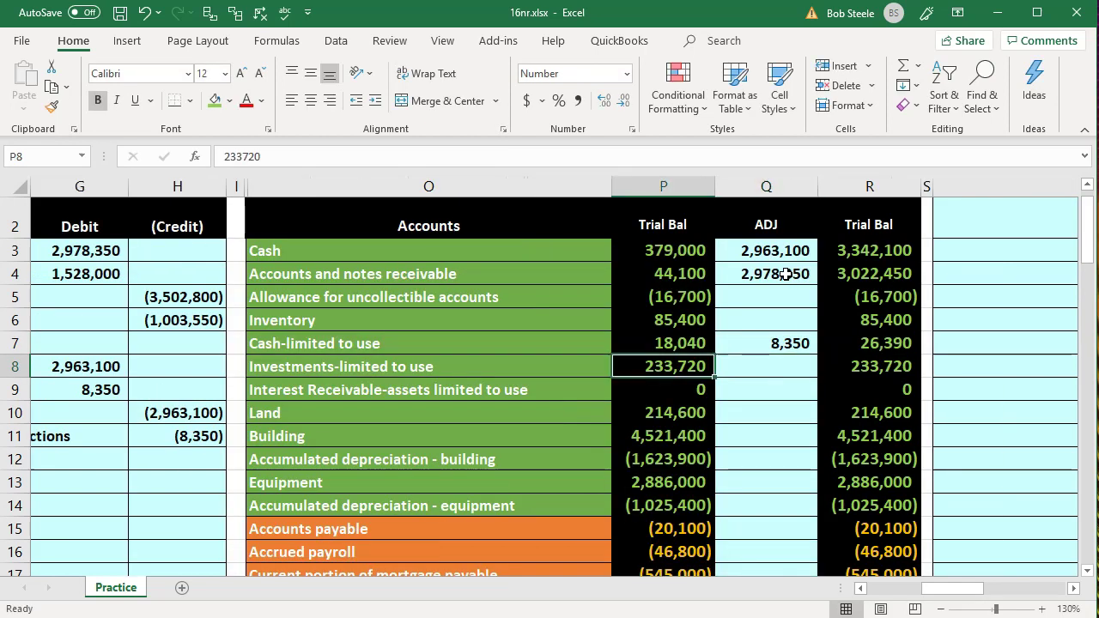
key("Left")
key("Left")
key("Down")
key("Down")
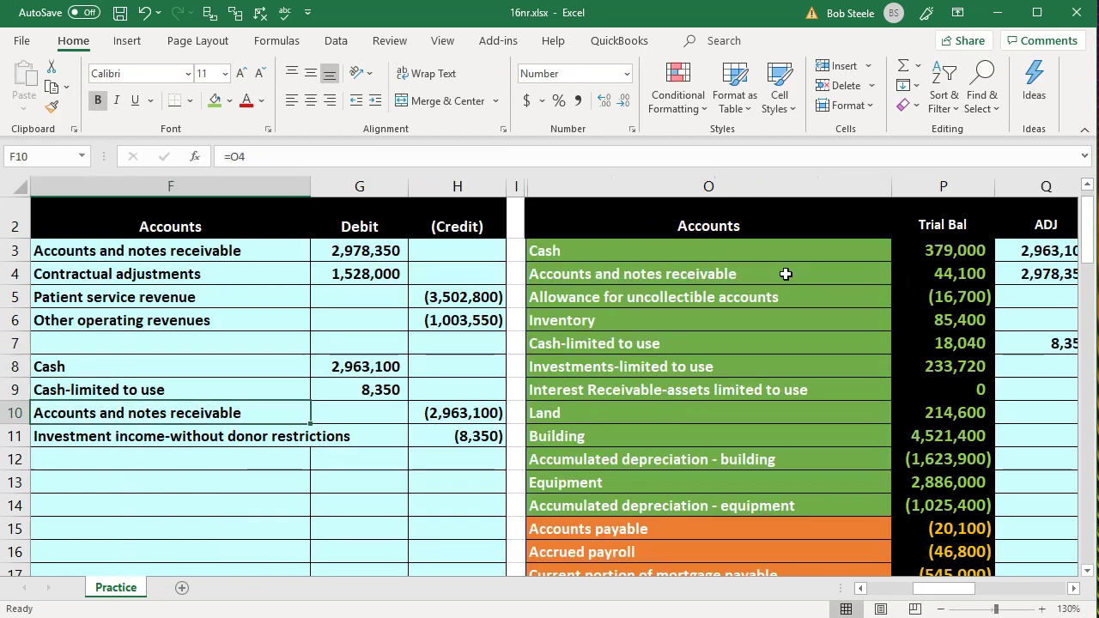
key("Right")
key("Right")
key("Right")
key("Right")
key("Right")
key("Right")
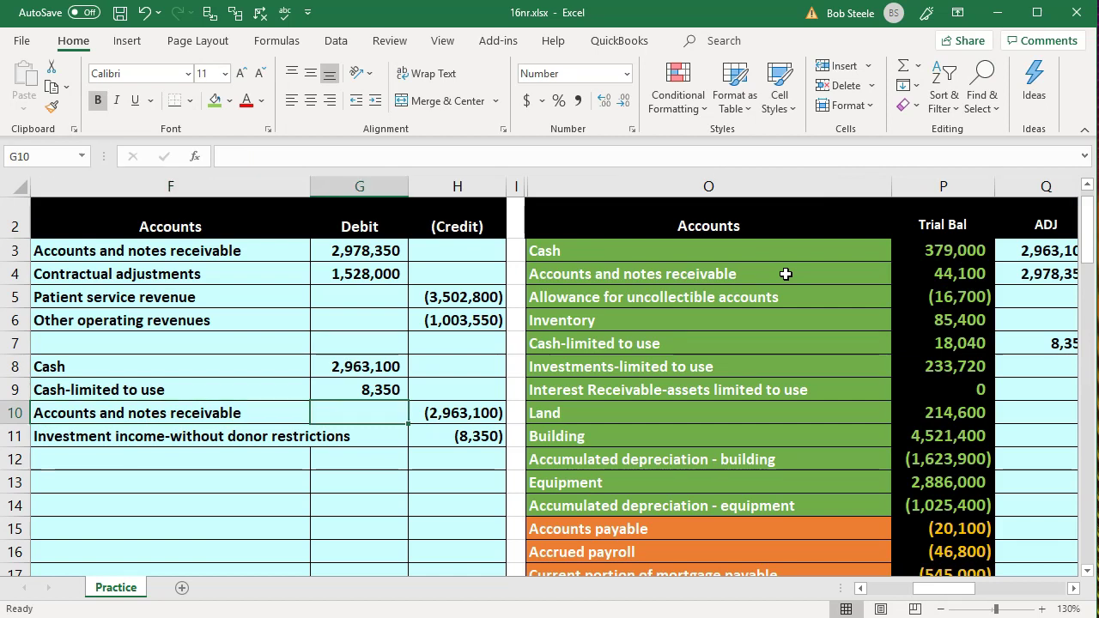
key("Up")
key("Up")
key("Up")
key("Up")
key("Up")
key("Up")
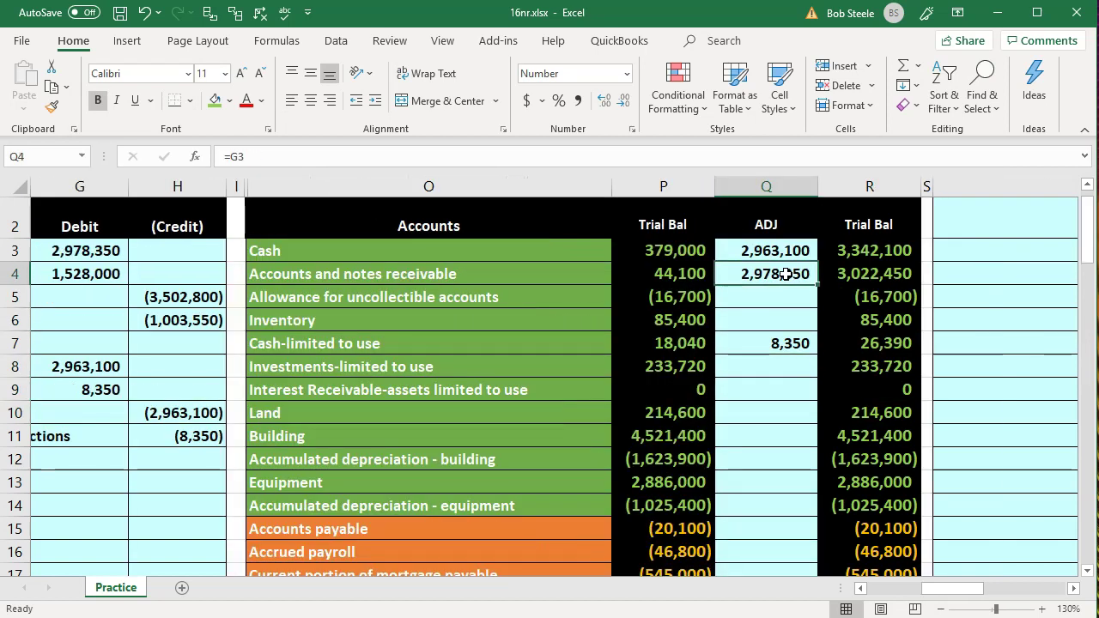
left_click(786, 361)
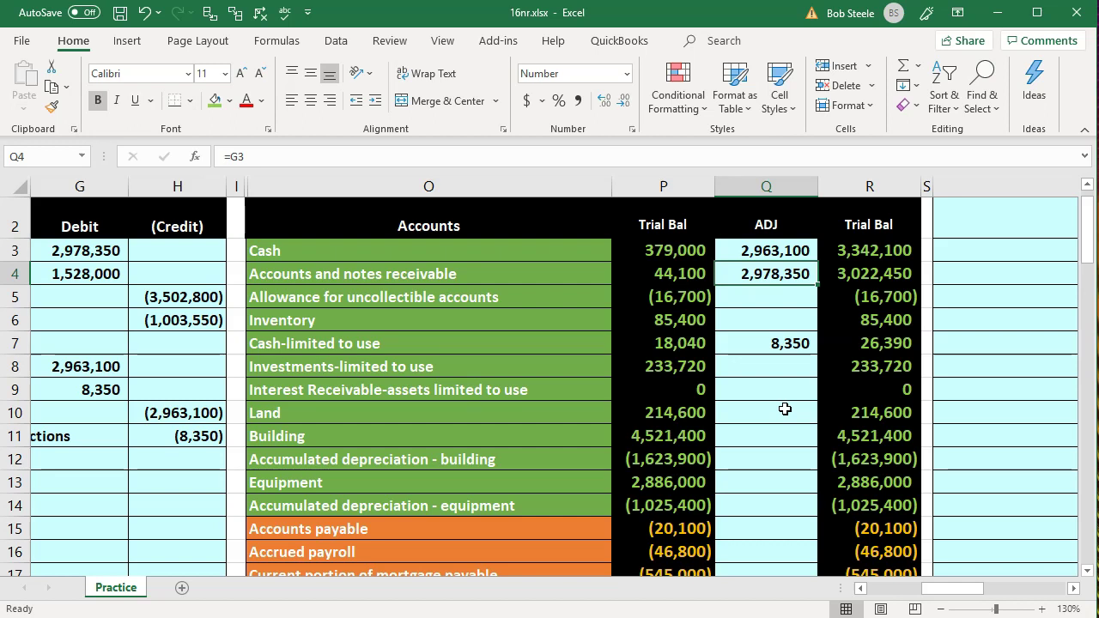
key("F2")
type("+")
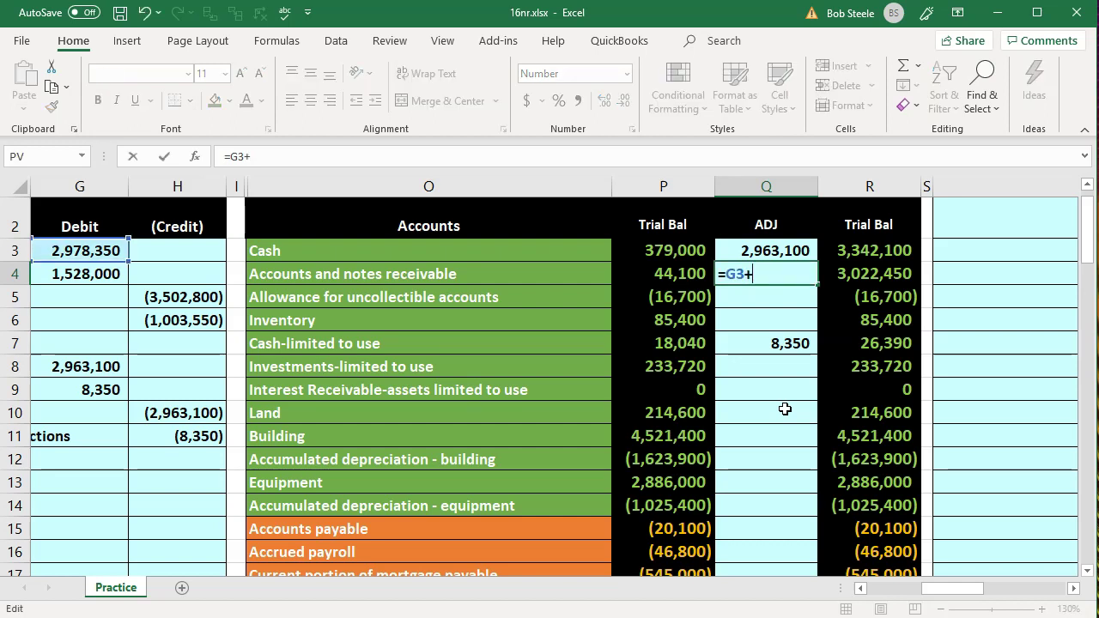
key("Left")
key("Left")
key("Left")
key("Left")
key("Left")
key("Left")
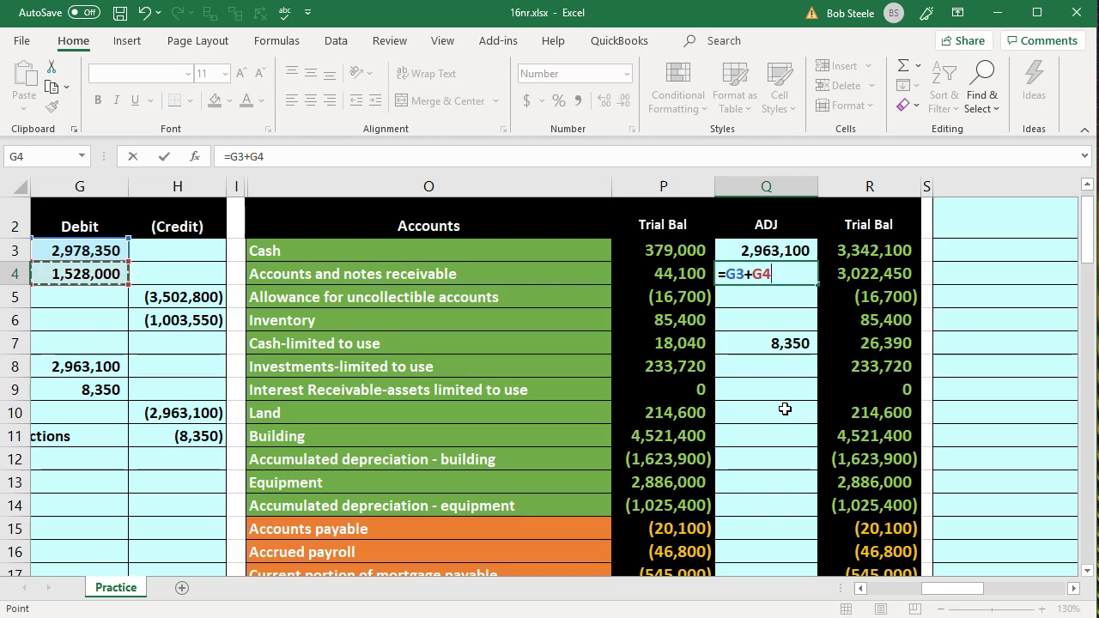
key("Down")
key("Down")
key("Down")
key("Down")
key("Down")
key("Down")
key("Right")
key("Right")
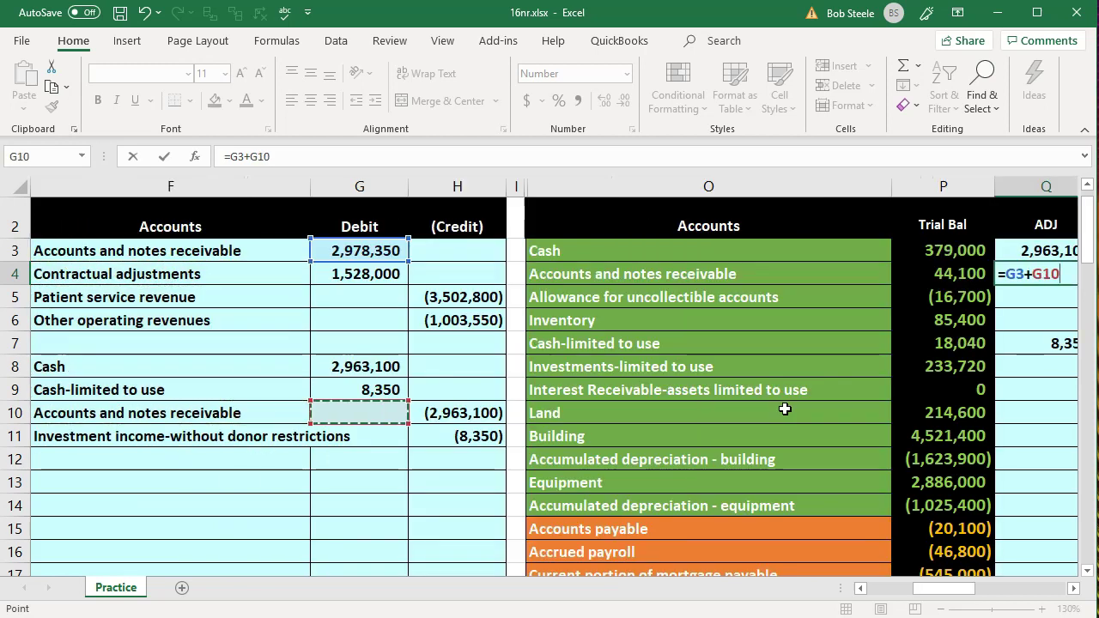
key("Return")
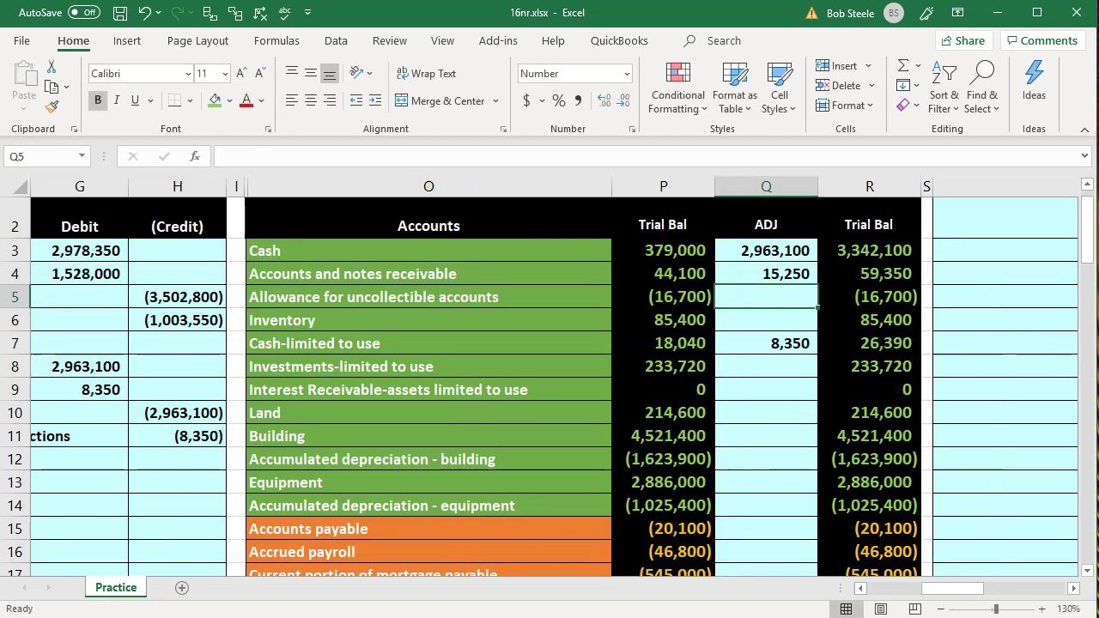
- Post the investment income credit of entry 2 to the trial balance by linking adjustment cell Q25 to H11
key("Left")
key("Left")
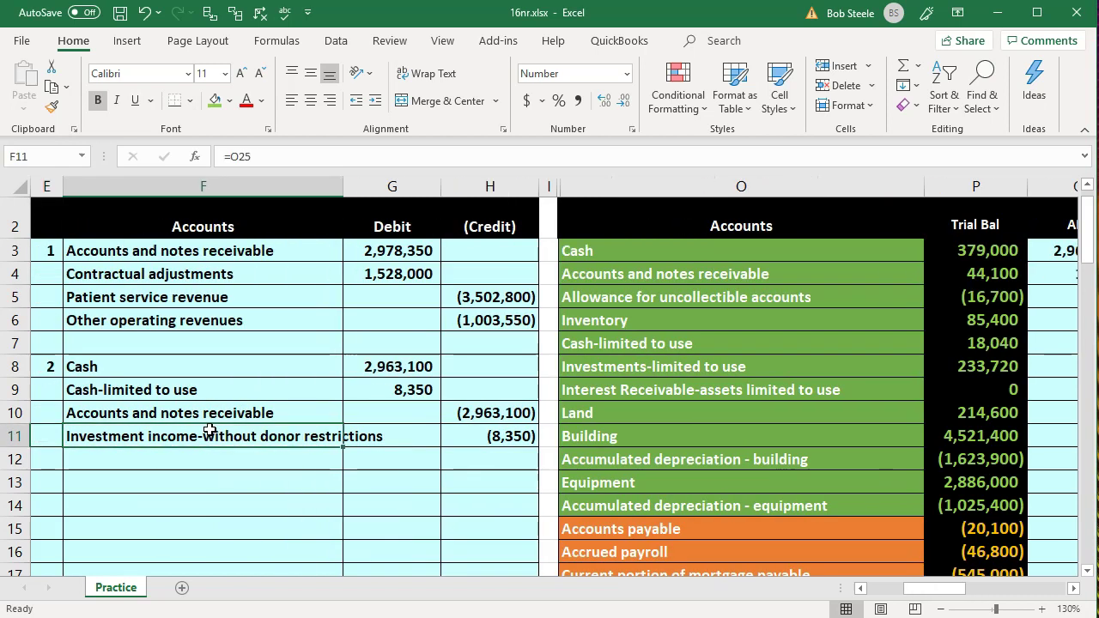
key("Down")
key("Down")
key("Down")
key("Down")
key("Down")
key("Down")
key("Down")
key("Down")
key("Down")
key("Down")
key("Down")
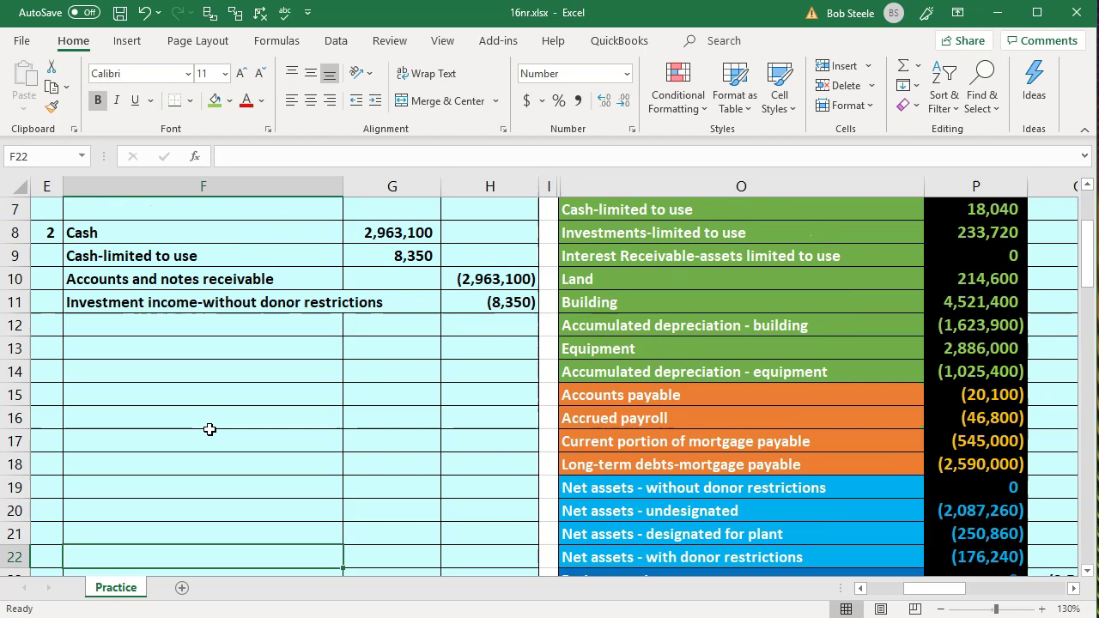
key("Down")
key("Down")
key("Down")
key("Down")
key("Down")
key("Down")
key("Right")
key("Right")
key("Right")
key("Up")
key("Up")
key("Right")
key("Up")
key("Right")
key("Right")
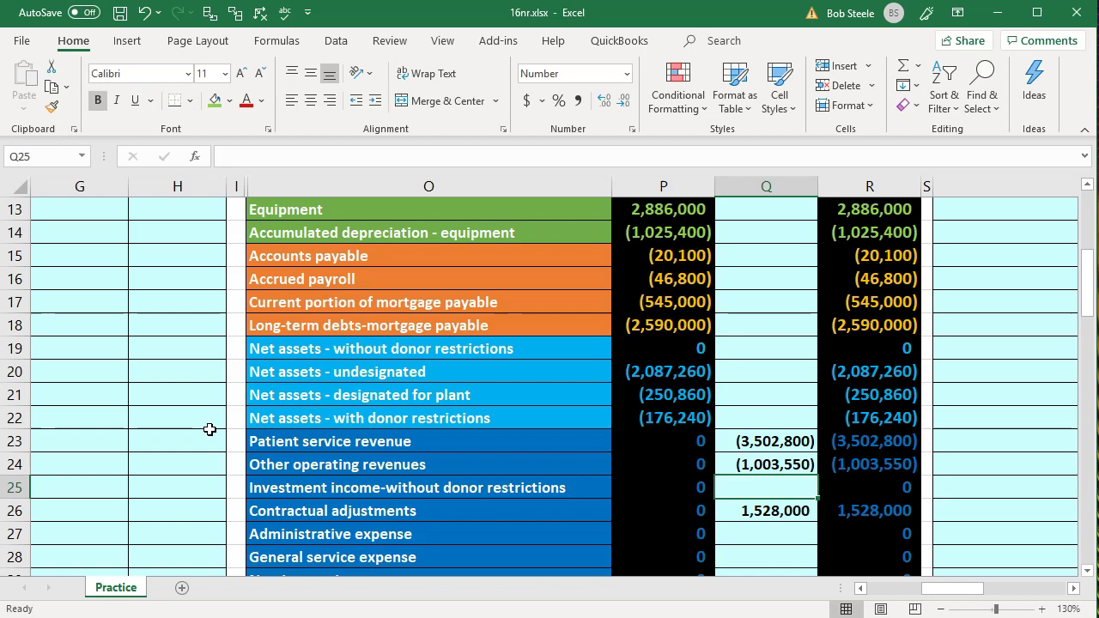
type("=")
key("Left")
key("Left")
key("Left")
key("Left")
key("Left")
key("Left")
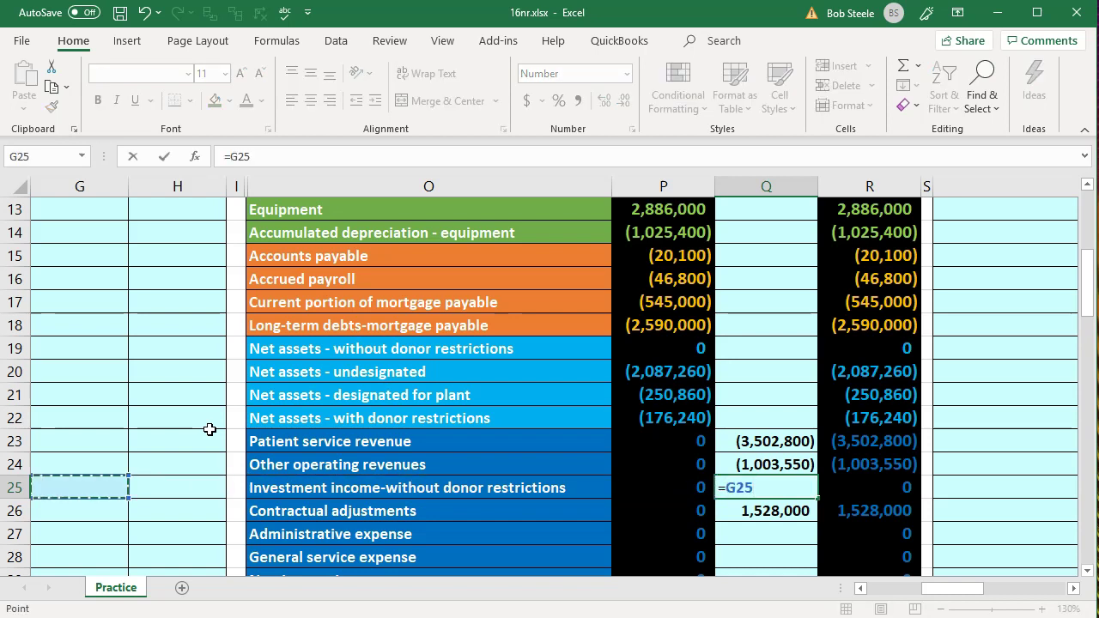
key("Up")
key("Up")
key("Up")
key("Up")
key("Up")
key("Up")
key("Up")
key("Up")
key("Up")
key("Up")
key("Up")
key("Up")
key("Up")
key("Up")
key("Up")
key("Up")
key("Up")
key("Up")
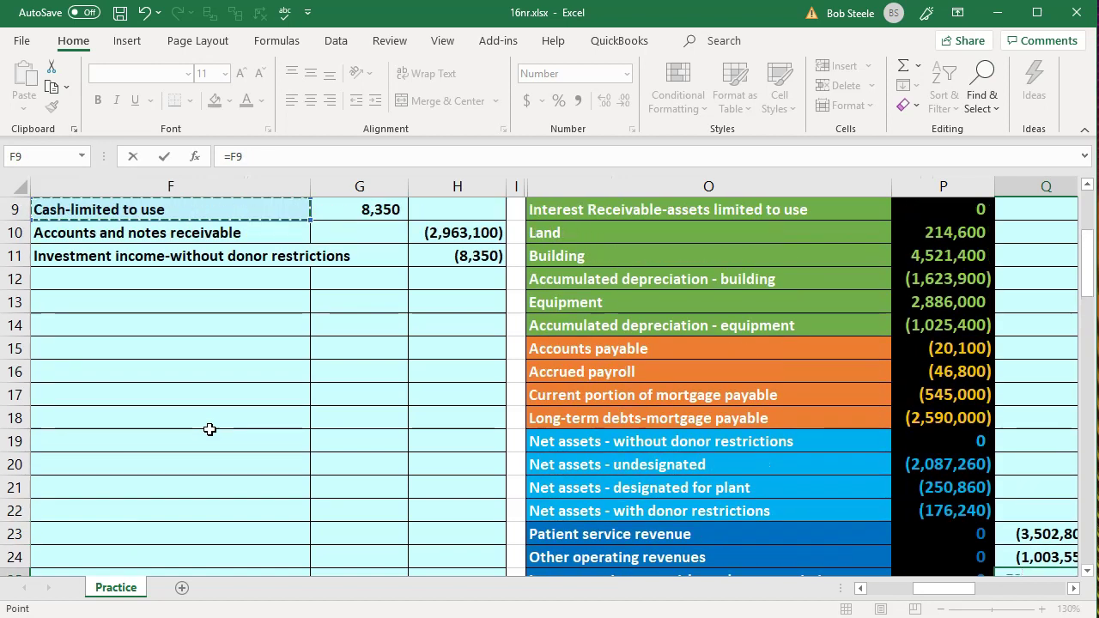
key("Left")
key("Down")
key("Down")
key("Down")
key("Down")
key("Right")
key("Right")
key("Right")
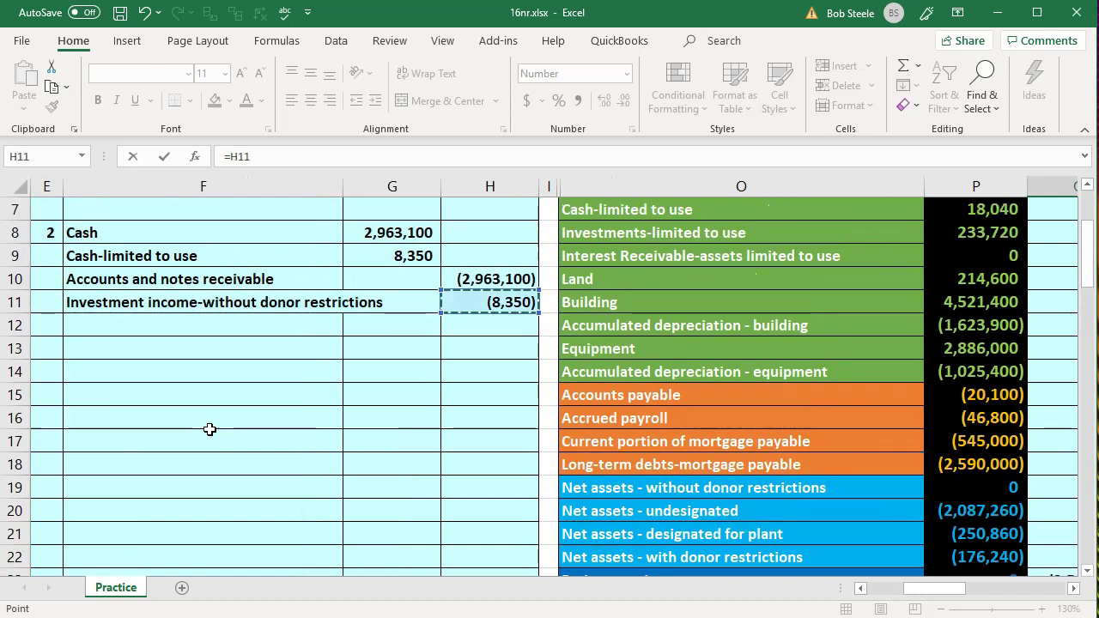
key("Return")
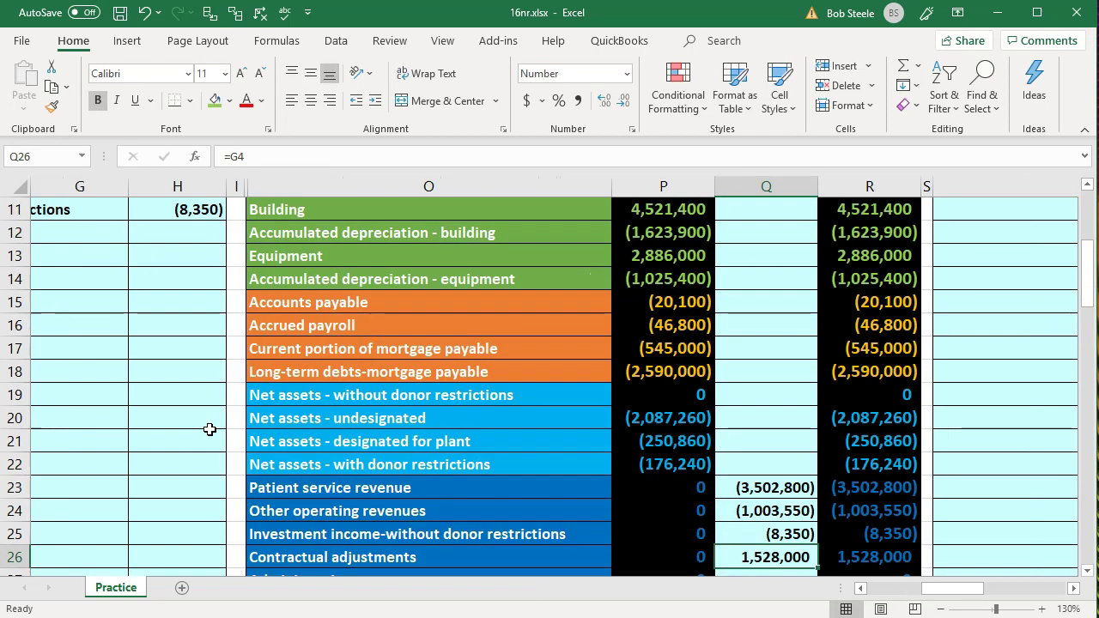
- Review the ending investment income balance, the Change in Temporary Accounts formula in R35 and the posted adjustments in the trial balance
key("Right")
key("Up")
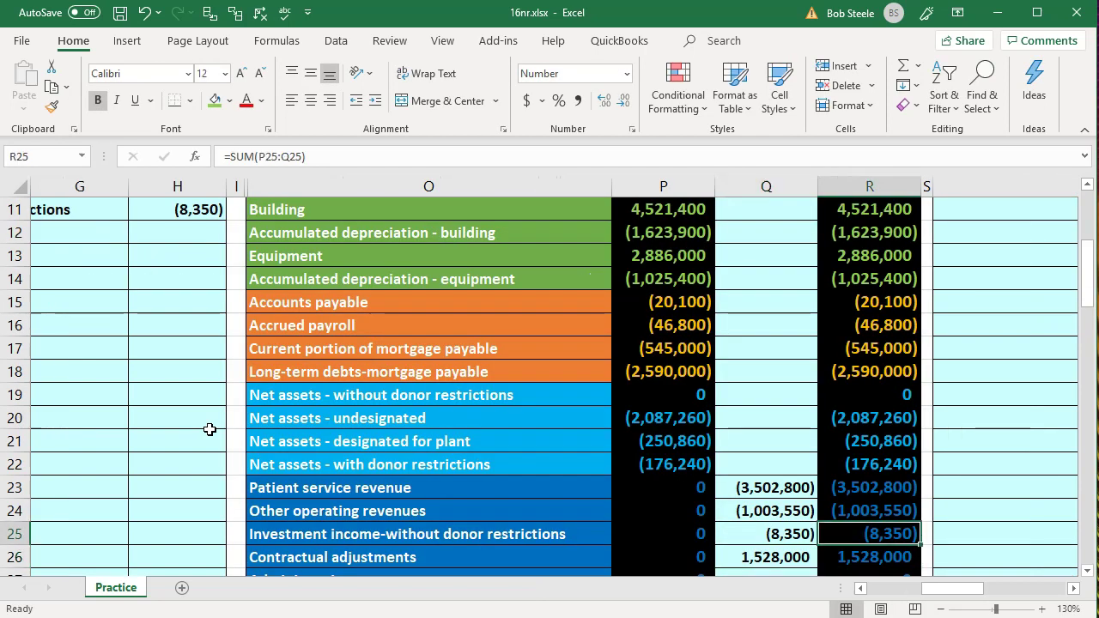
left_click(702, 533)
scroll(712, 527, "down", 3)
scroll(713, 527, "down", 1)
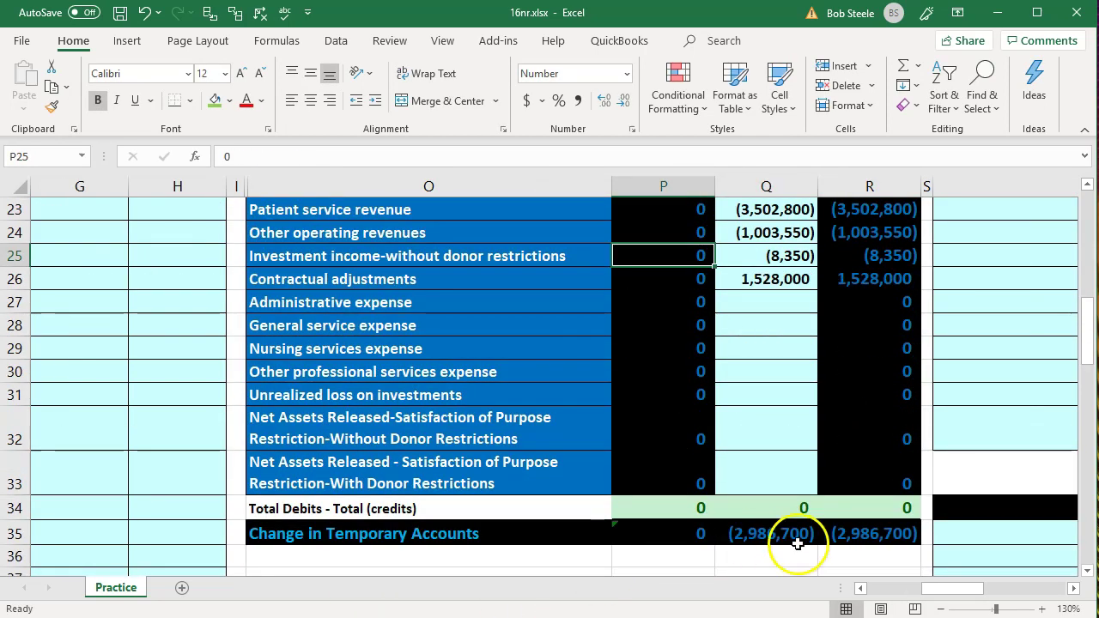
left_click(861, 534)
key("F2")
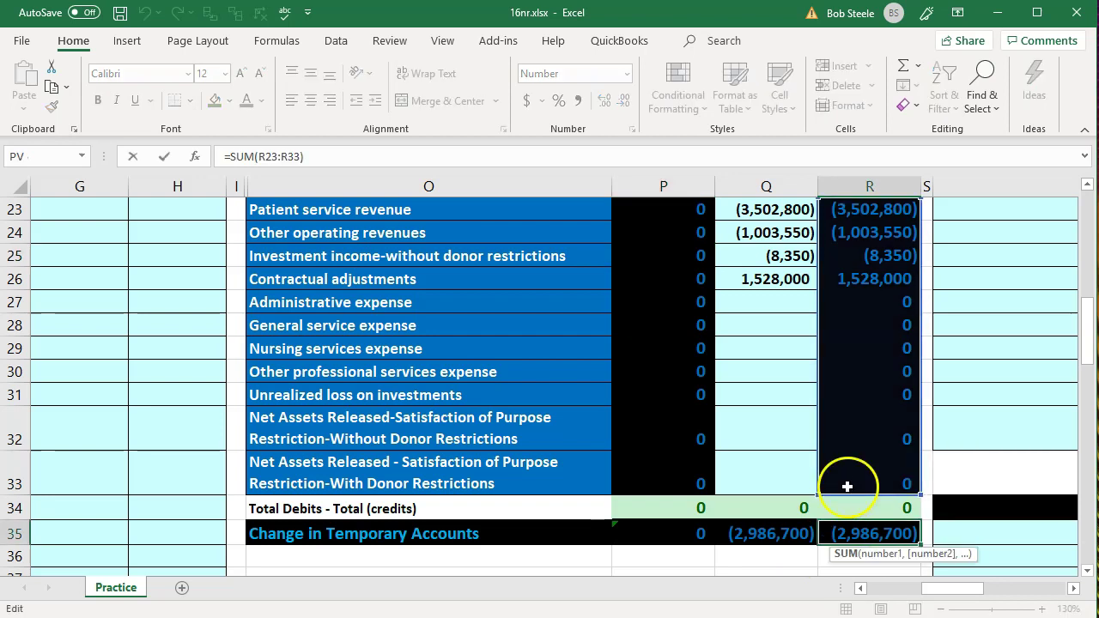
scroll(816, 478, "up", 1)
key("Return")
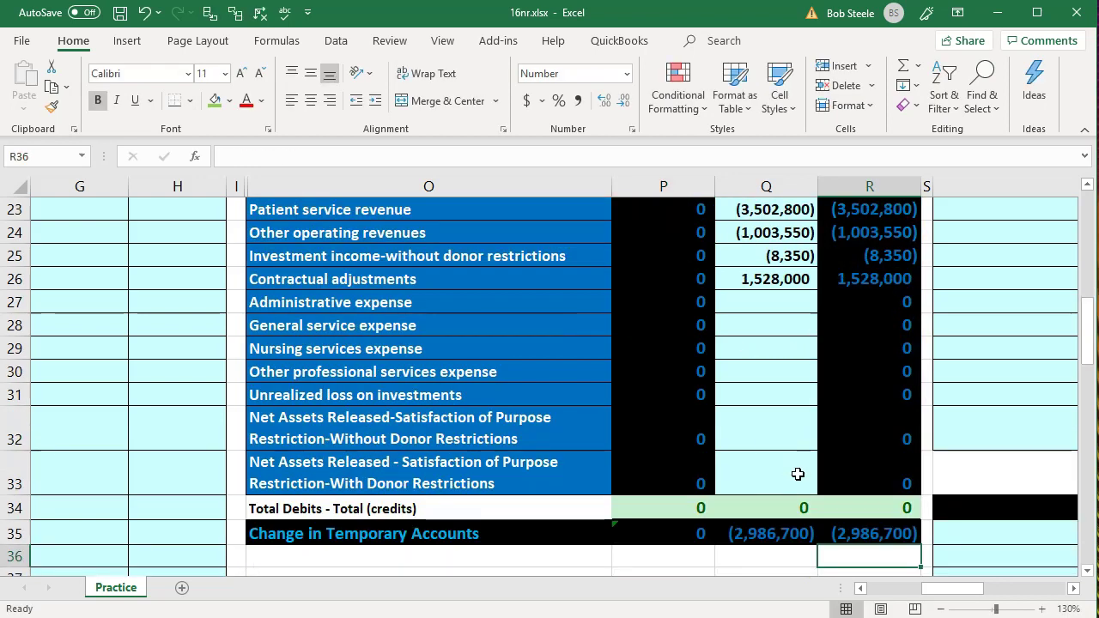
scroll(798, 474, "up", 6)
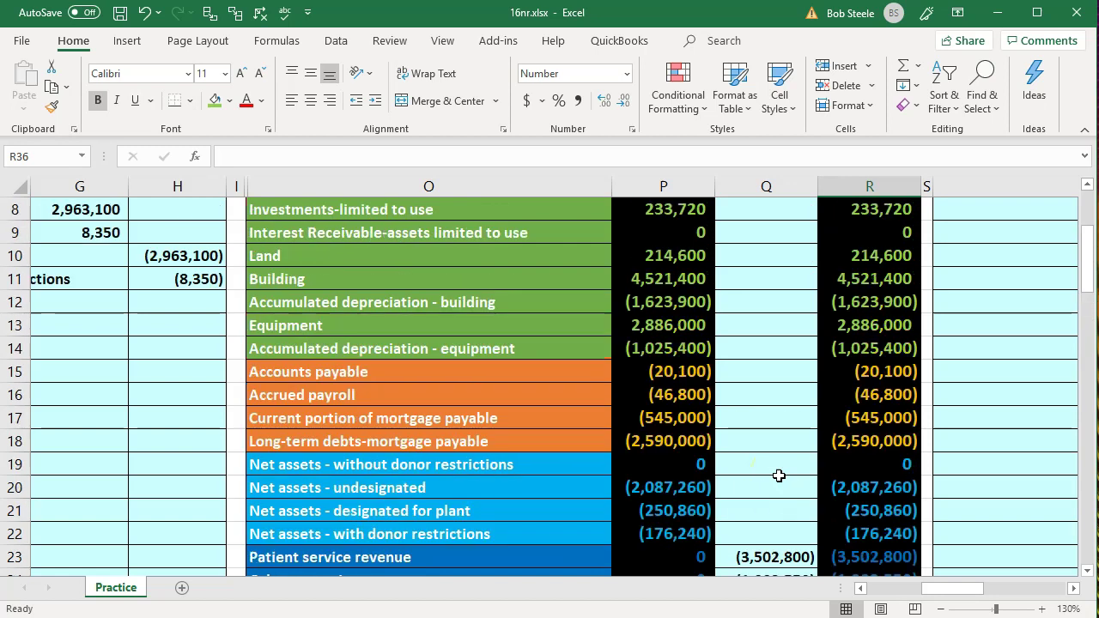
scroll(779, 476, "up", 2)
left_click(719, 443)
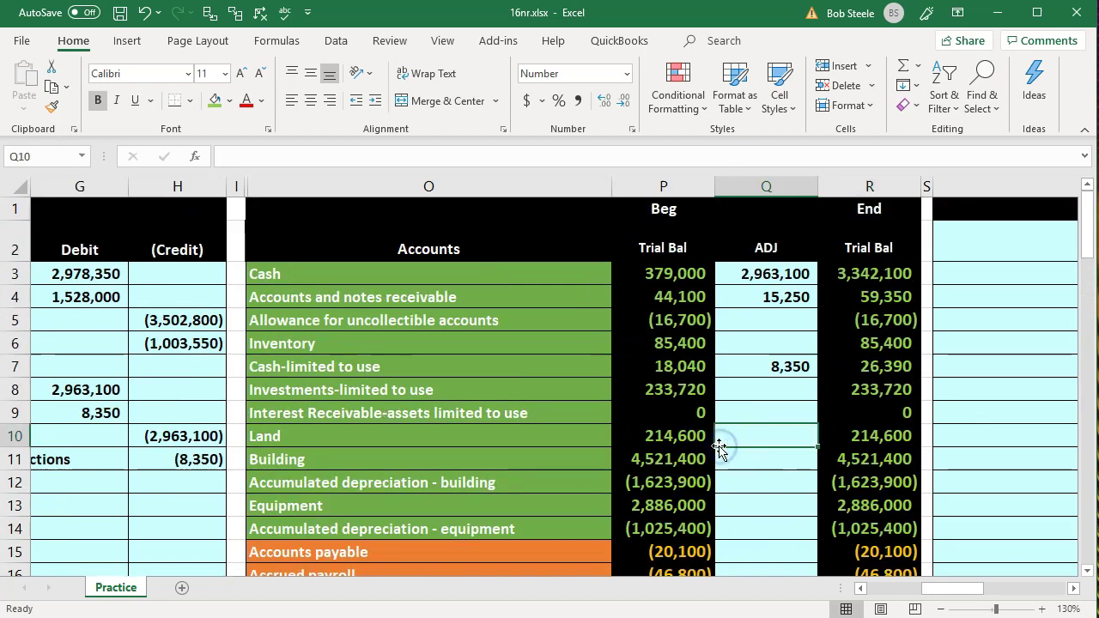
- Remove the green fill from the completed transaction 2 data in B10:C13
key("ctrl+Left")
key("ctrl+Left")
key("ctrl+Left")
key("ctrl+Left")
key("ctrl+Left")
key("ctrl+Left")
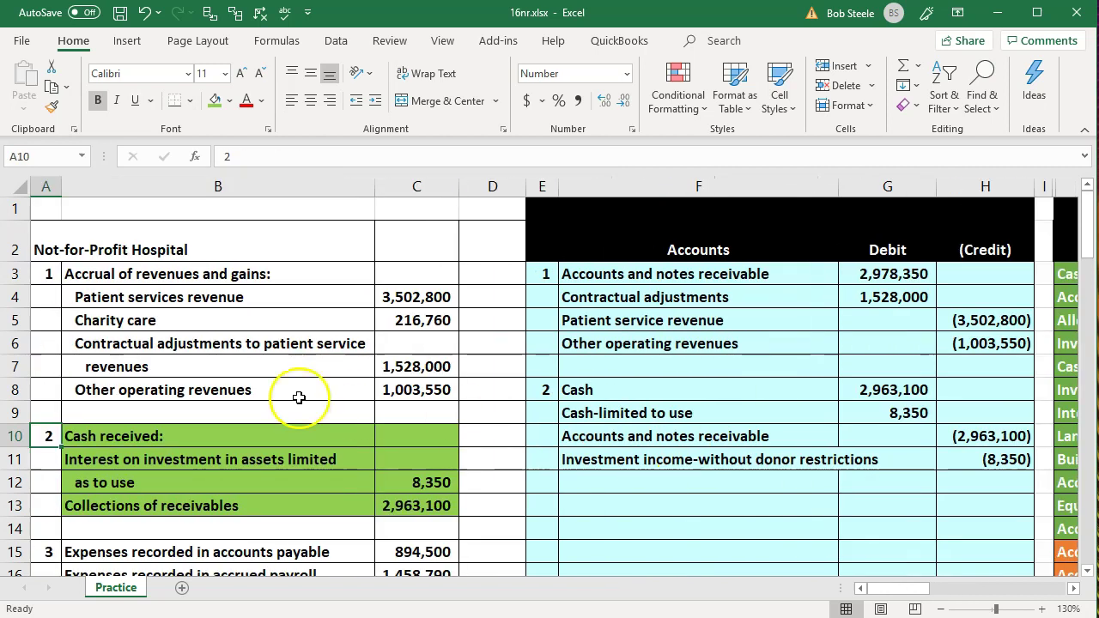
left_click(266, 389)
scroll(257, 391, "down", 1)
left_click_drag(157, 348, 381, 417)
right_click(379, 418)
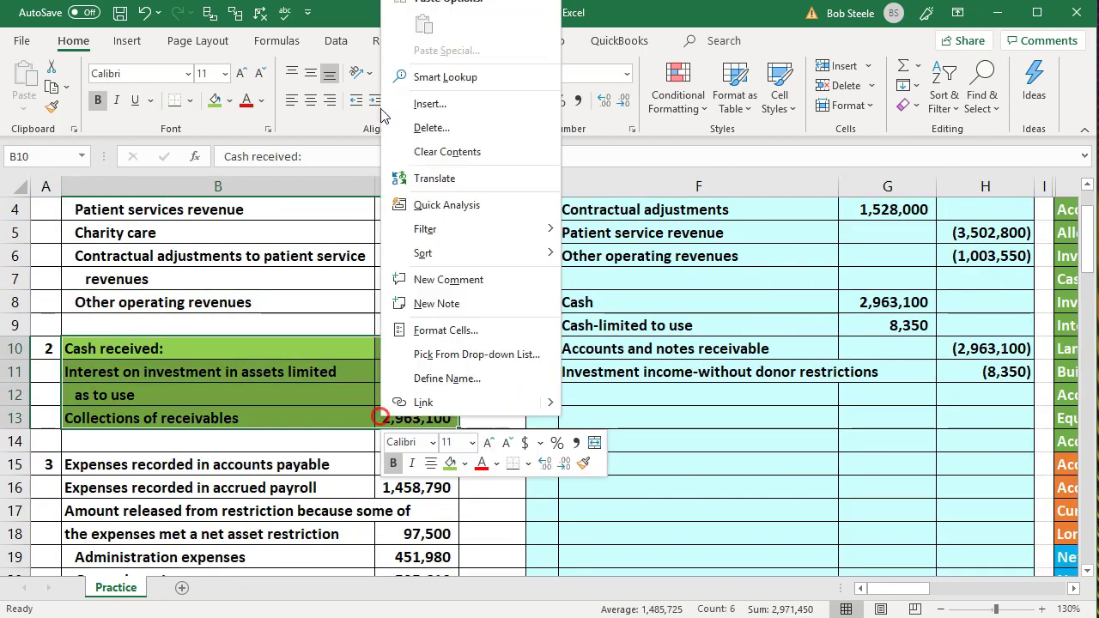
left_click(463, 463)
left_click(464, 484)
left_click(252, 377)
- Highlight the transaction 3 expense data in B15:C22 with a light green fill
scroll(252, 376, "down", 3)
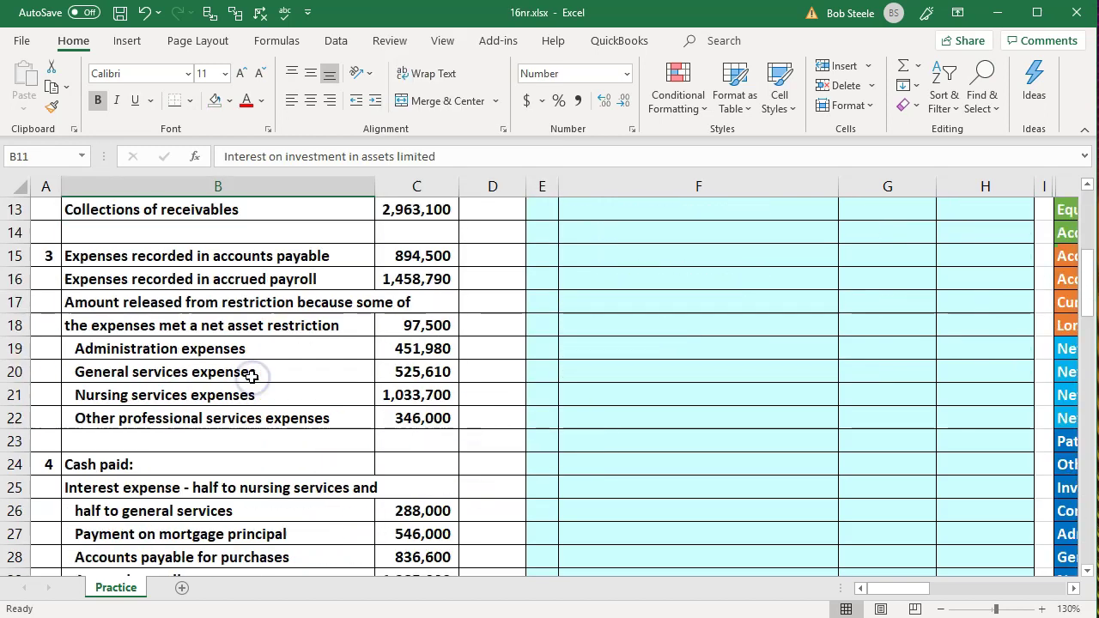
left_click_drag(147, 255, 381, 418)
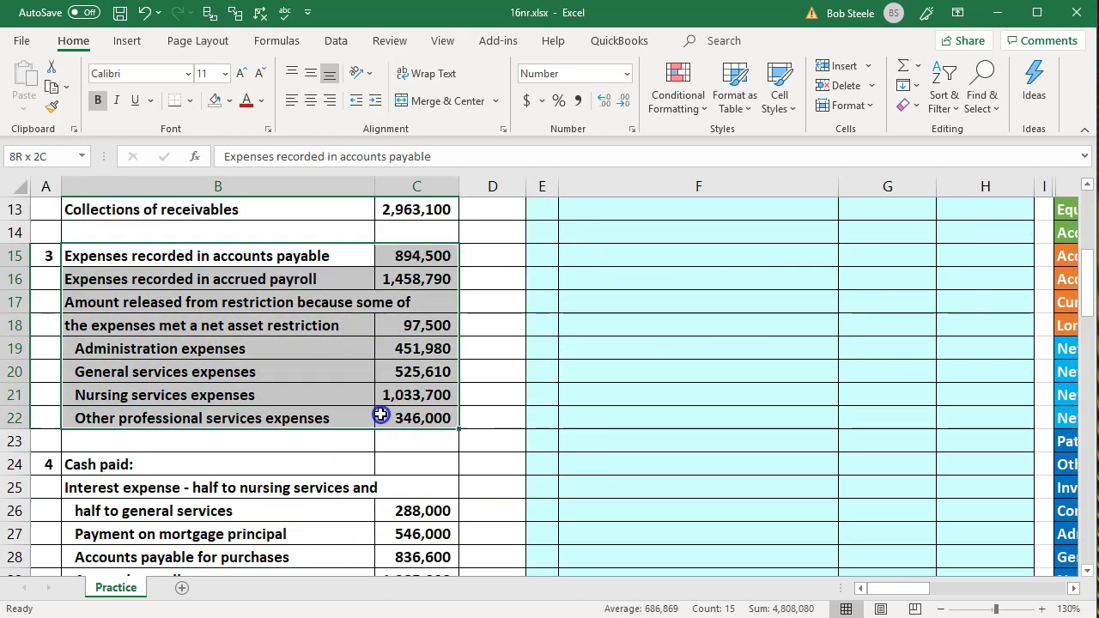
right_click(381, 418)
left_click(467, 464)
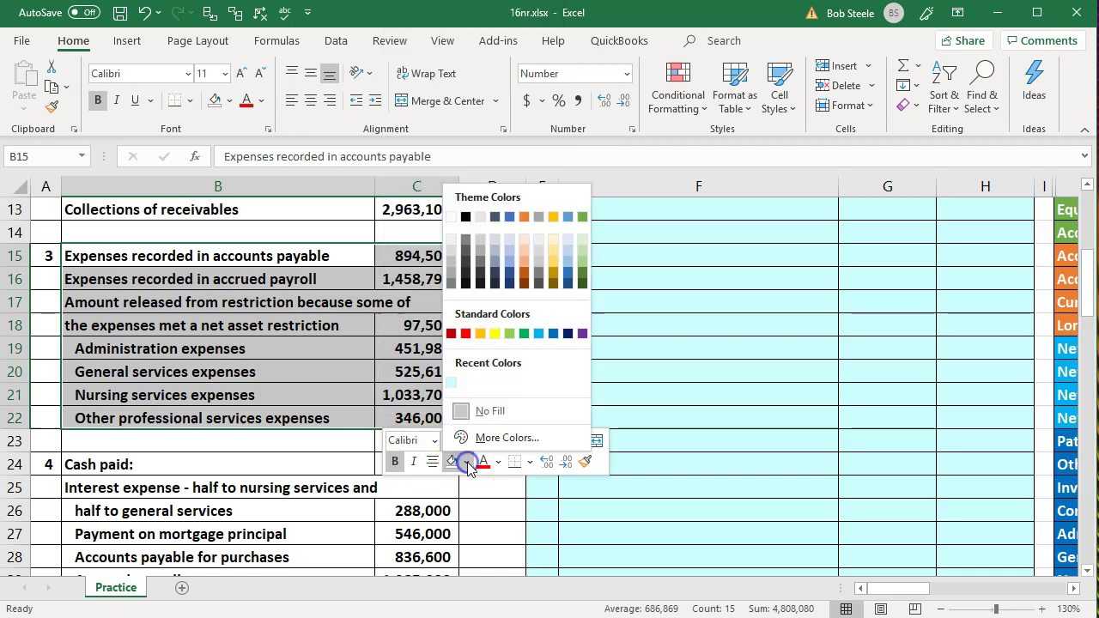
left_click(510, 335)
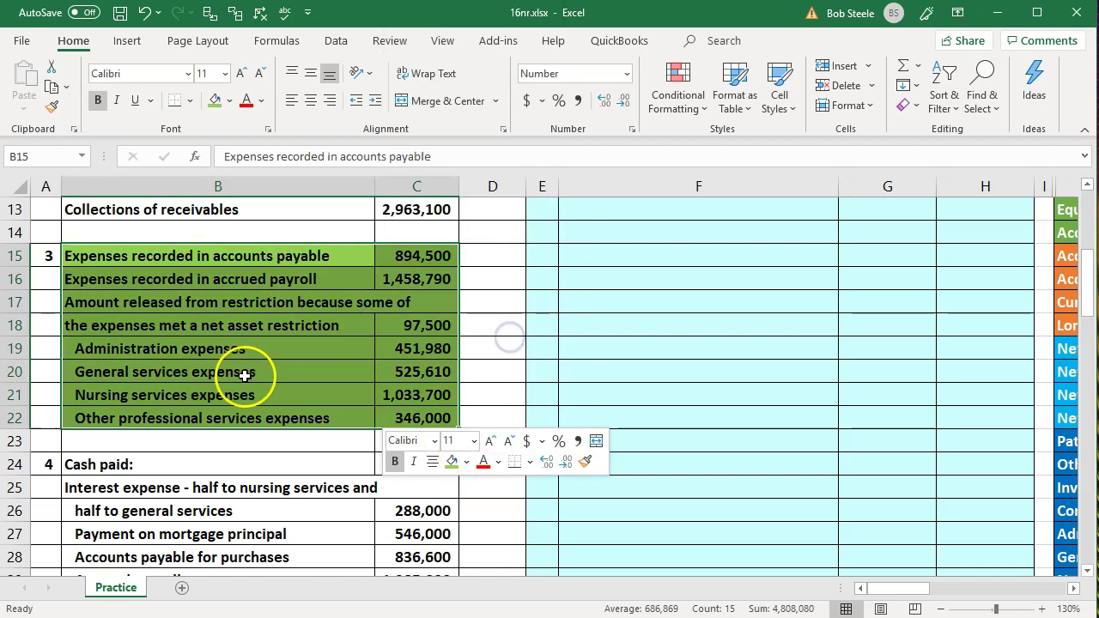
left_click(246, 374)
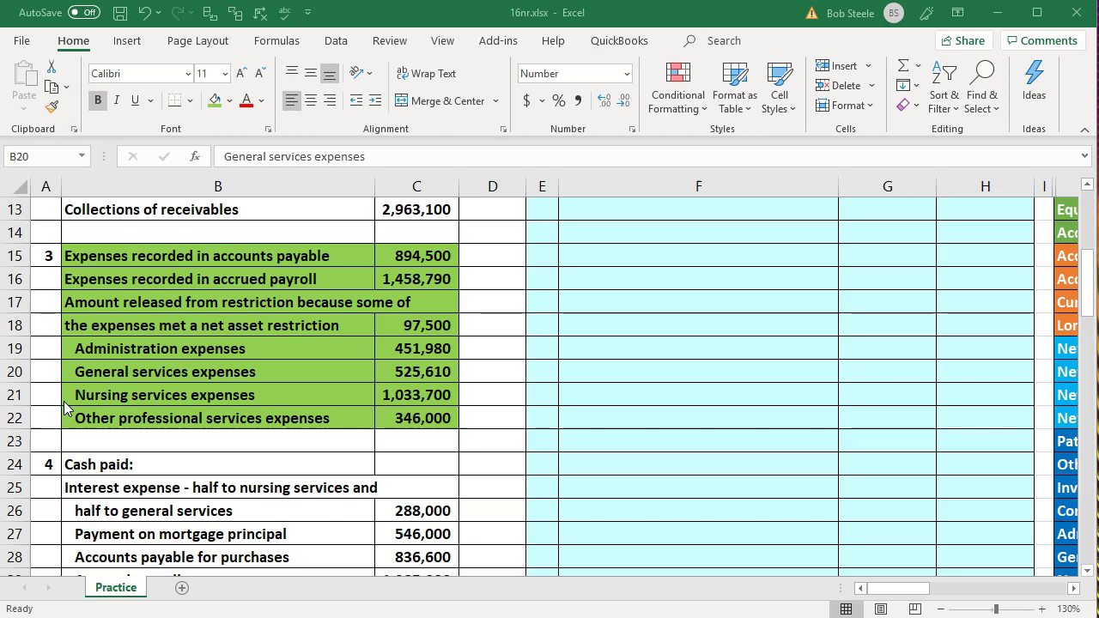
- Number the new journal entry 3 in cell E13, leaving a blank row below entry 2
scroll(658, 366, "up", 1)
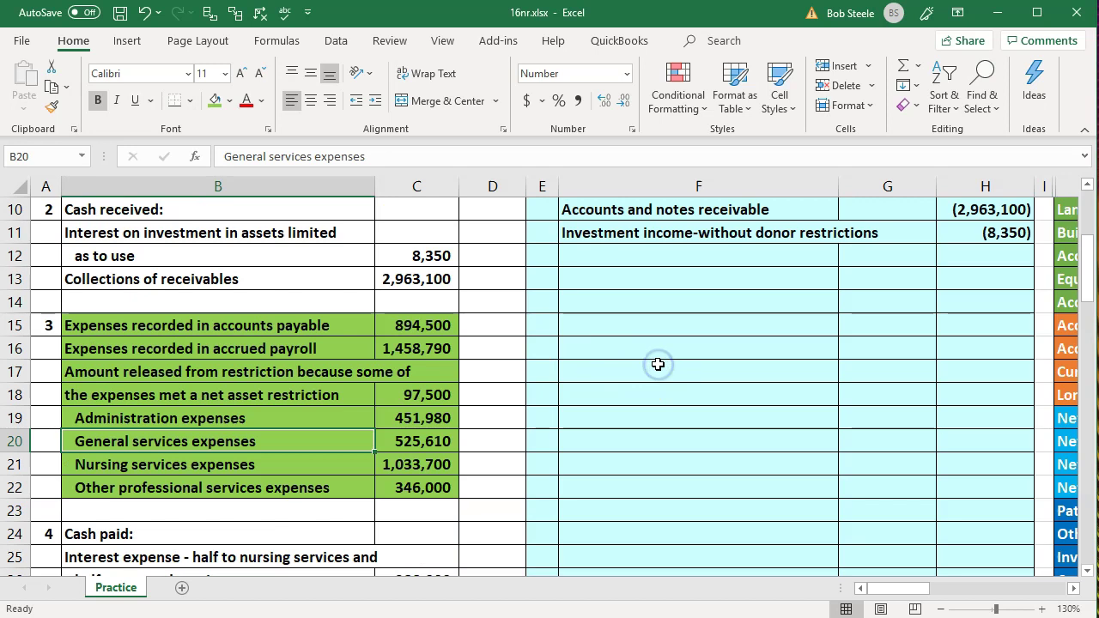
left_click(552, 278)
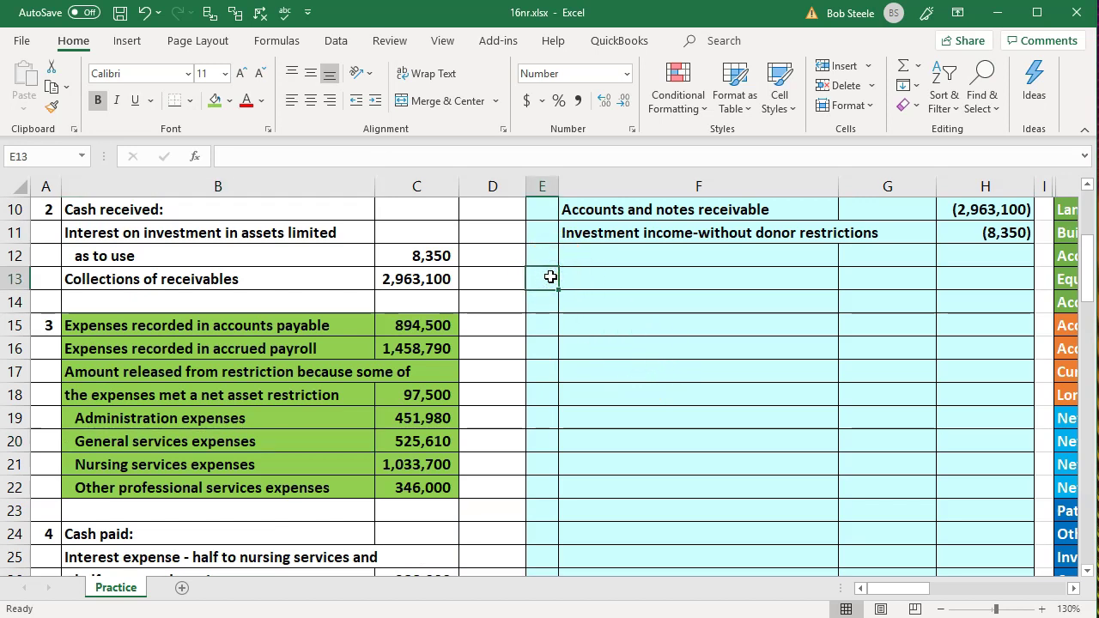
key("Down")
key("Up")
key("Right")
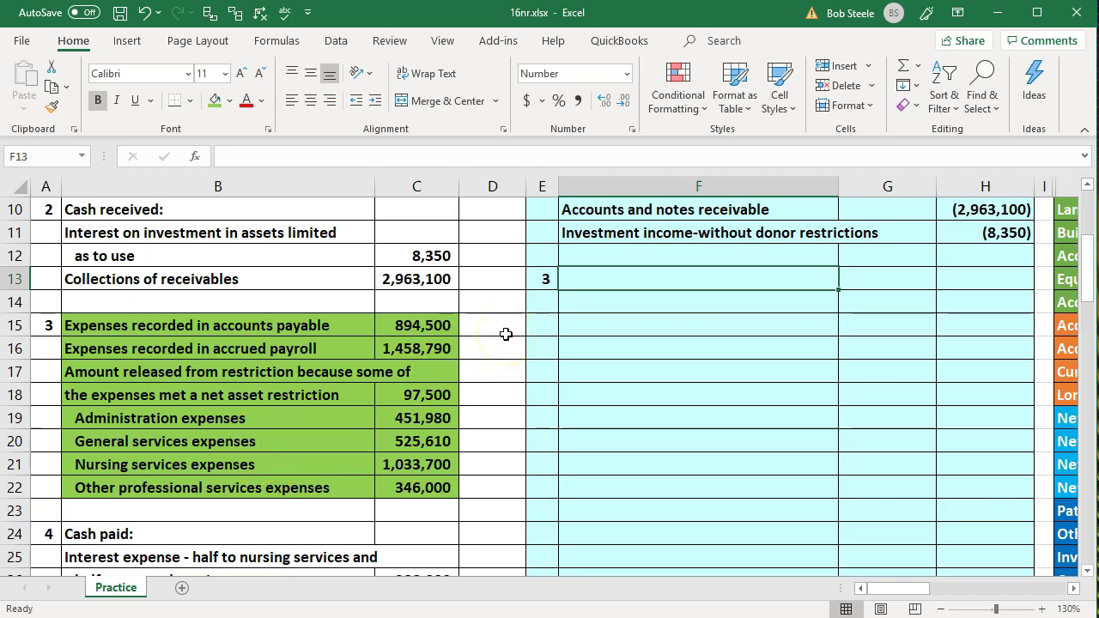
- Link F13 to the Administrative expense account name in trial balance cell O27 as entry 3's first debit account
type("=")
key("Right")
key("Right")
key("Right")
key("Right")
key("Right")
key("Down")
key("Down")
key("Down")
key("Down")
key("Down")
key("Down")
key("Down")
key("Down")
key("Down")
key("Down")
key("Down")
key("Down")
key("Down")
key("Down")
key("Down")
key("Down")
key("Down")
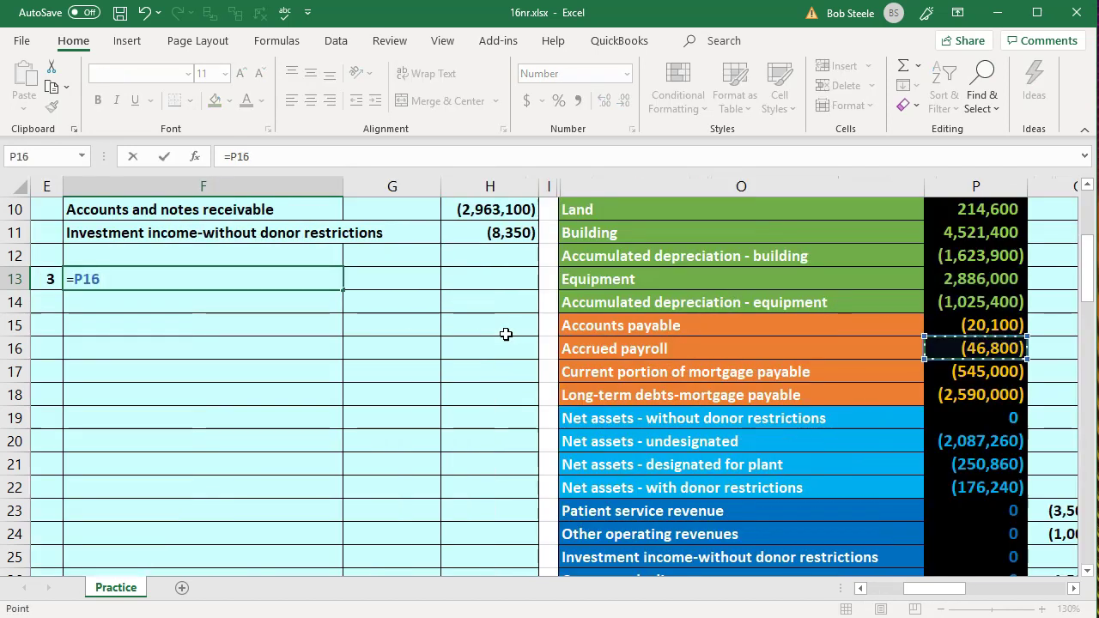
key("Left")
key("Up")
key("Up")
key("Up")
key("Return")
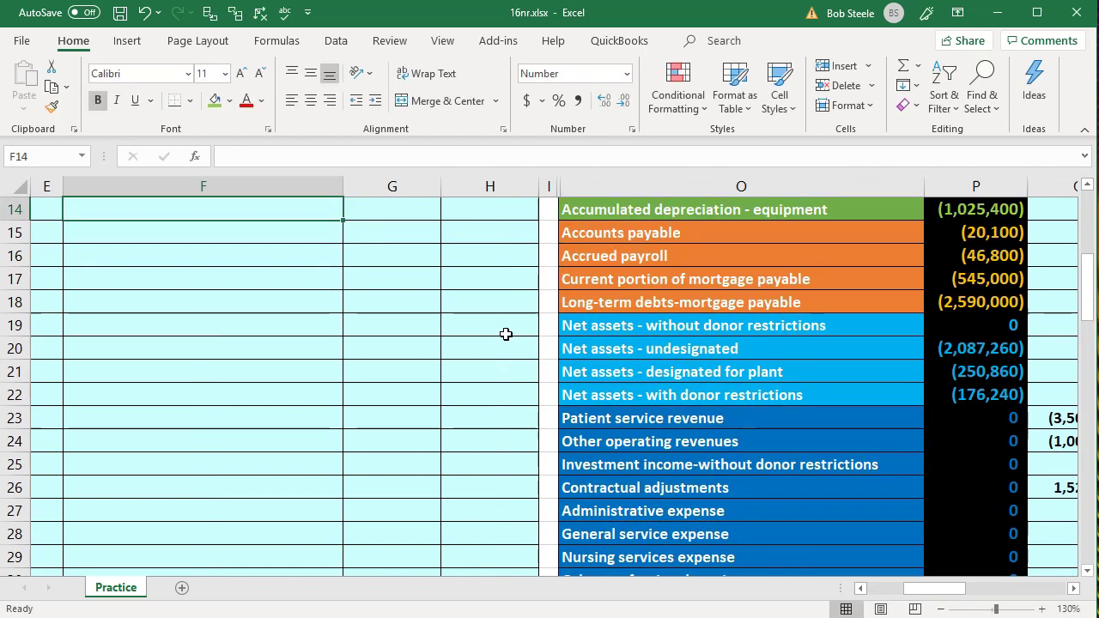
- Link the debit amount in G13 to the administration expenses amount in C19
key("Up")
key("Up")
key("Down")
key("Right")
type("=")
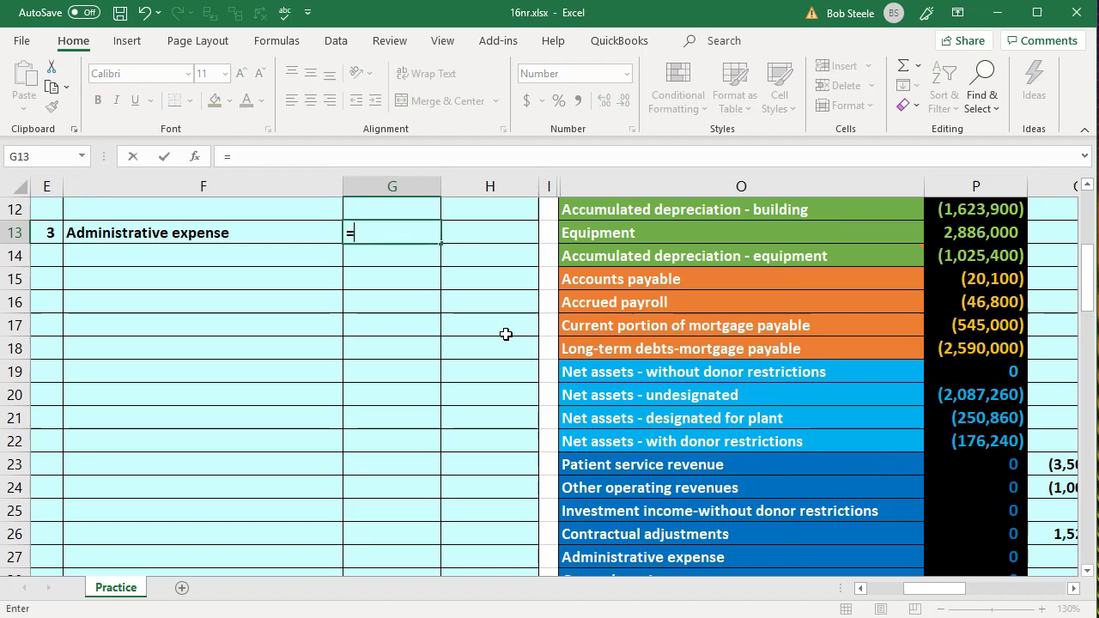
key("Left")
key("Left")
key("Left")
key("Left")
key("Left")
key("Down")
key("Down")
key("Down")
key("Down")
key("Down")
key("Down")
key("Down")
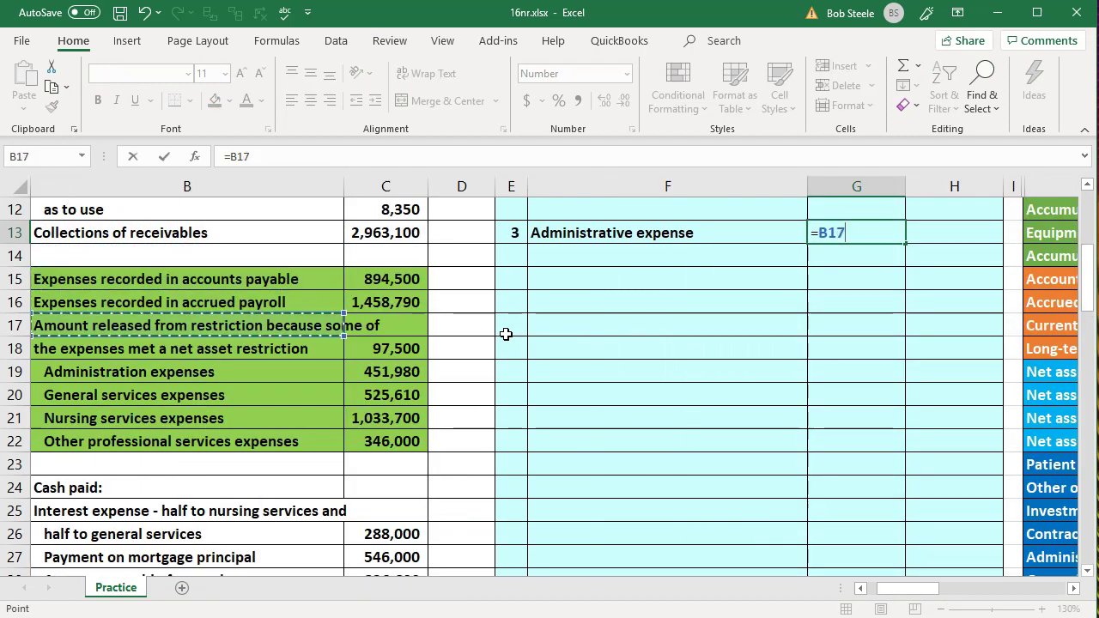
key("Right")
key("Up")
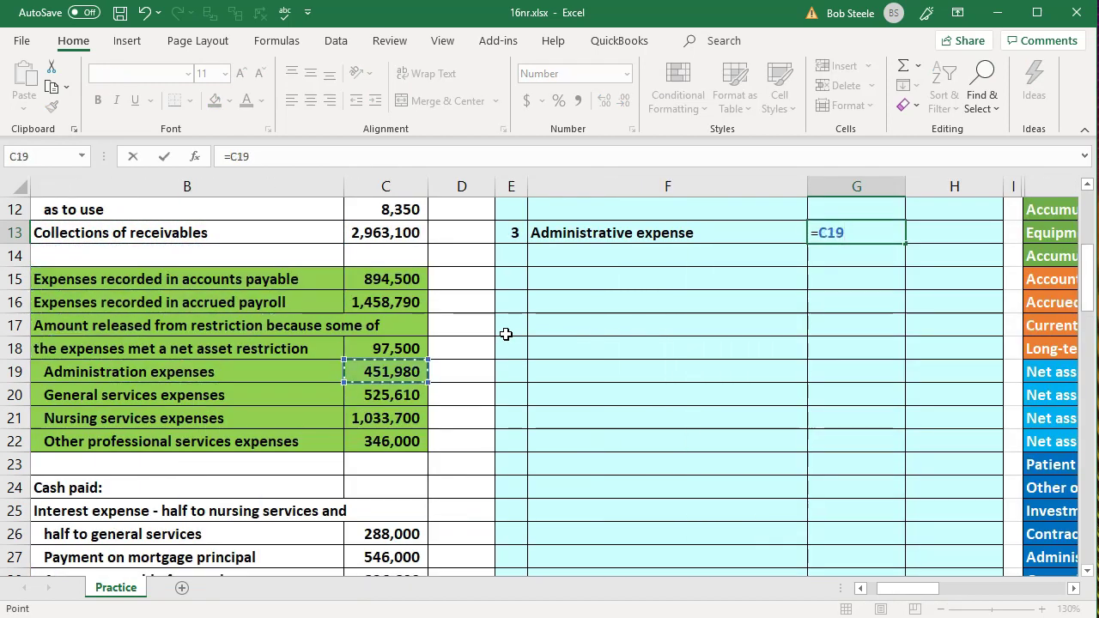
key("Return")
- Link F14 to the General service expense account name in trial balance cell O28
key("Left")
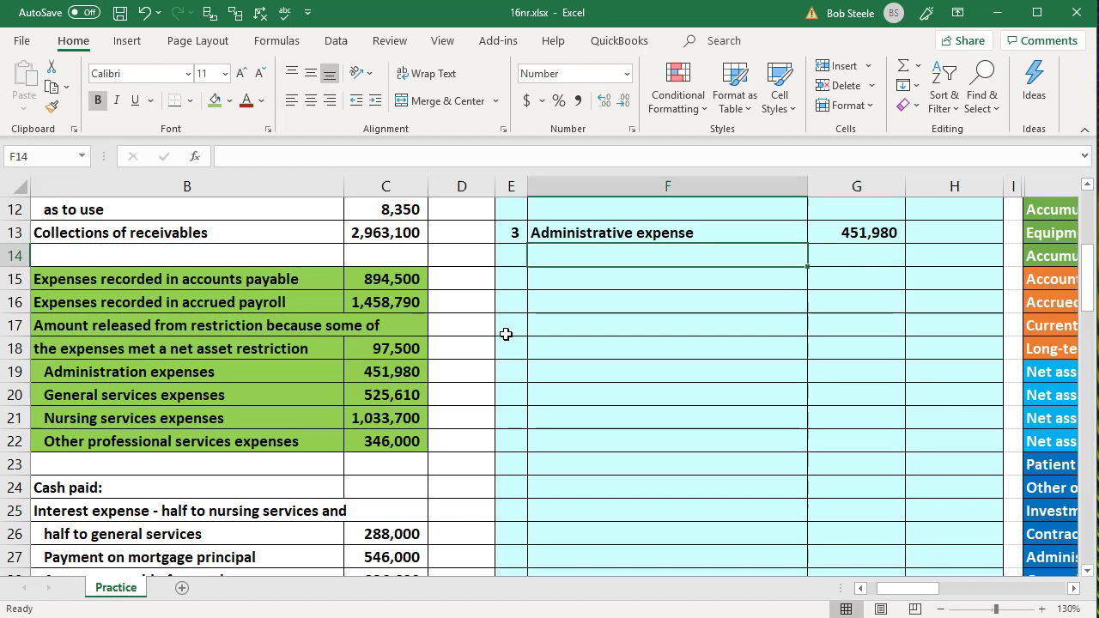
type("=")
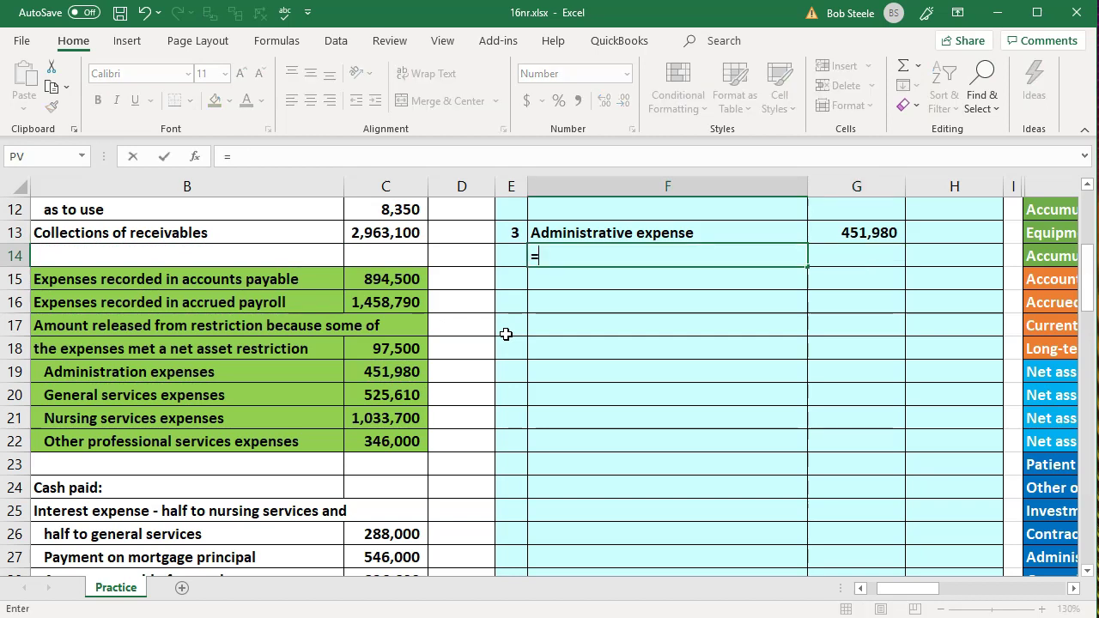
key("Right")
key("Right")
key("Right")
key("Right")
key("Right")
key("Right")
key("Down")
key("Down")
key("Down")
key("Down")
key("Down")
key("Down")
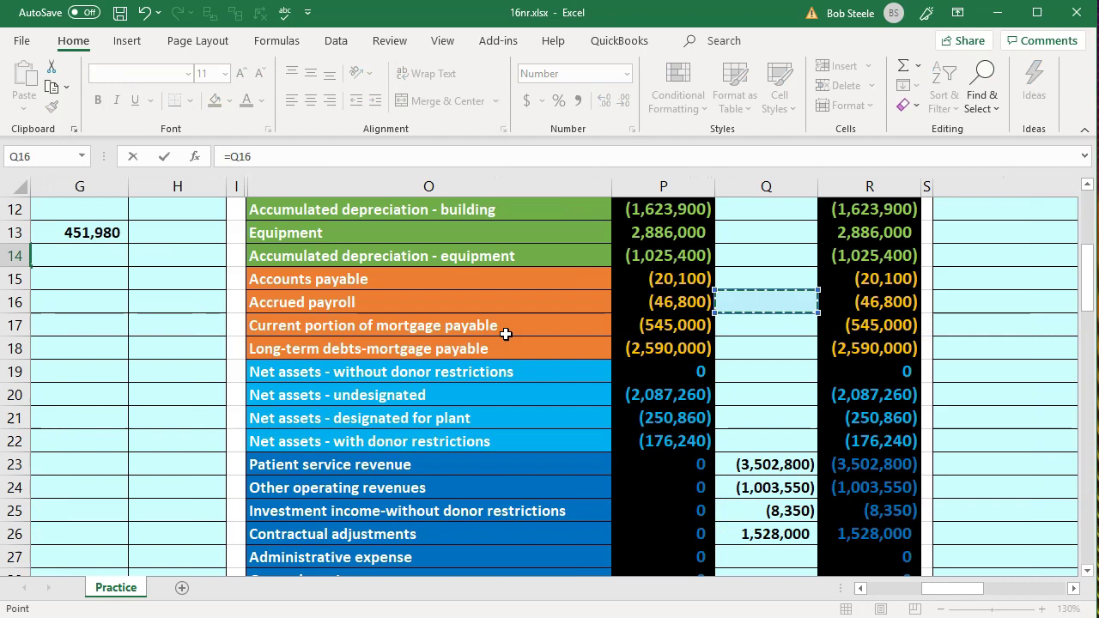
key("Down")
key("Down")
key("Down")
key("Down")
key("Down")
key("Down")
key("Down")
key("Down")
key("Down")
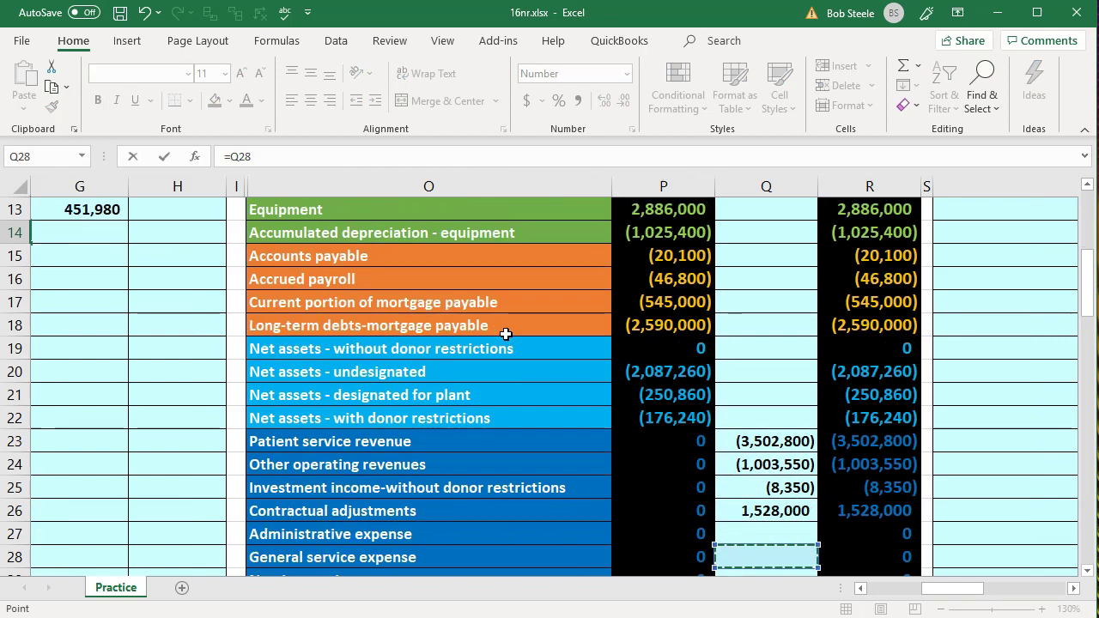
key("Left")
key("Left")
key("Up")
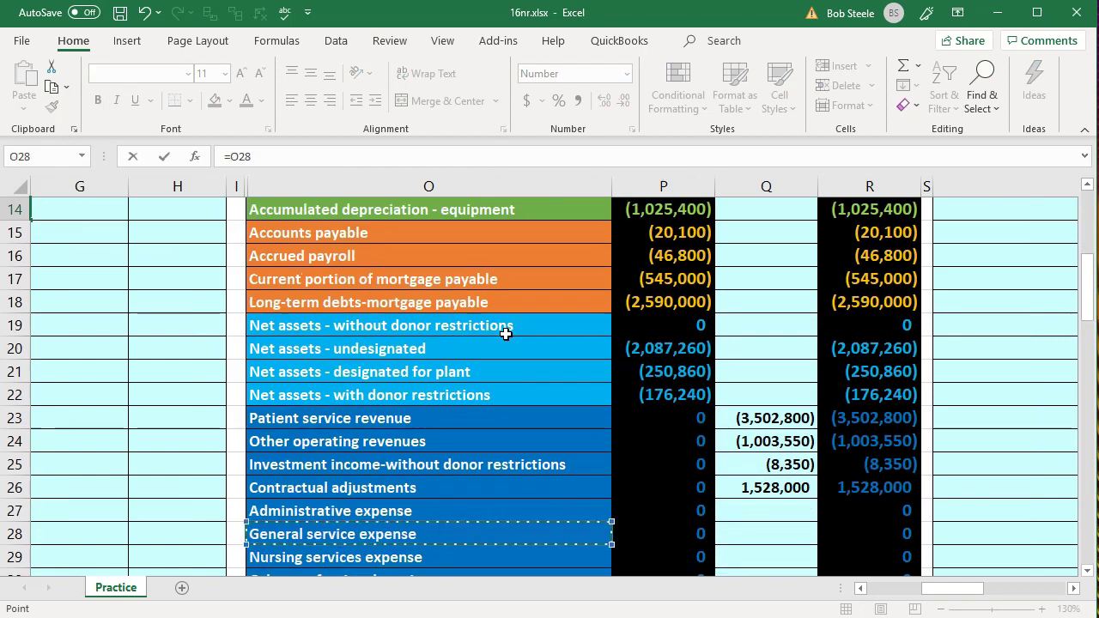
key("Return")
- Link the debit amount in G14 to the general services expenses amount in C20
key("Up")
key("Left")
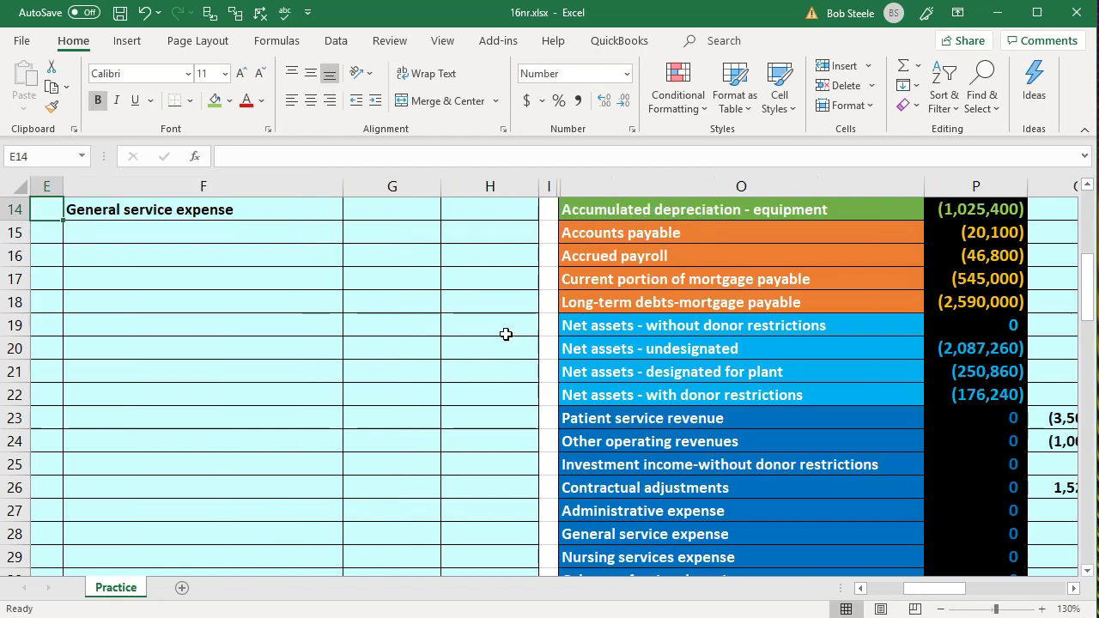
key("Right")
key("Right")
type("=")
key("Left")
key("Left")
key("Left")
key("Left")
key("Left")
key("Down")
key("Down")
key("Down")
key("Down")
key("Down")
key("Down")
key("Right")
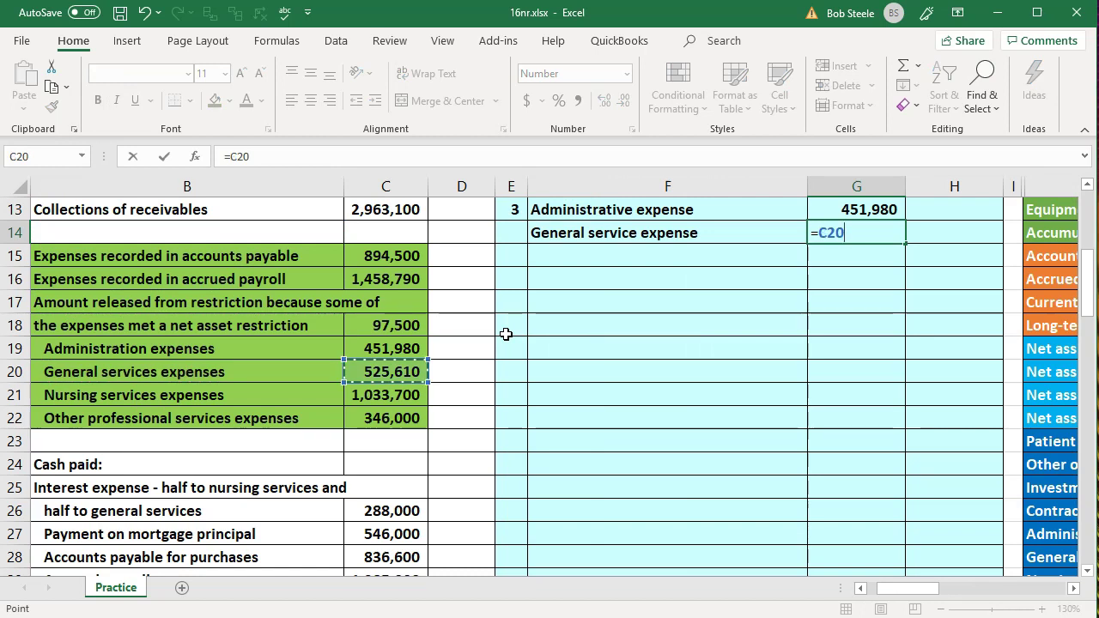
key("Return")
- Link F15 to the Nursing services expense account name in trial balance cell O29
key("Left")
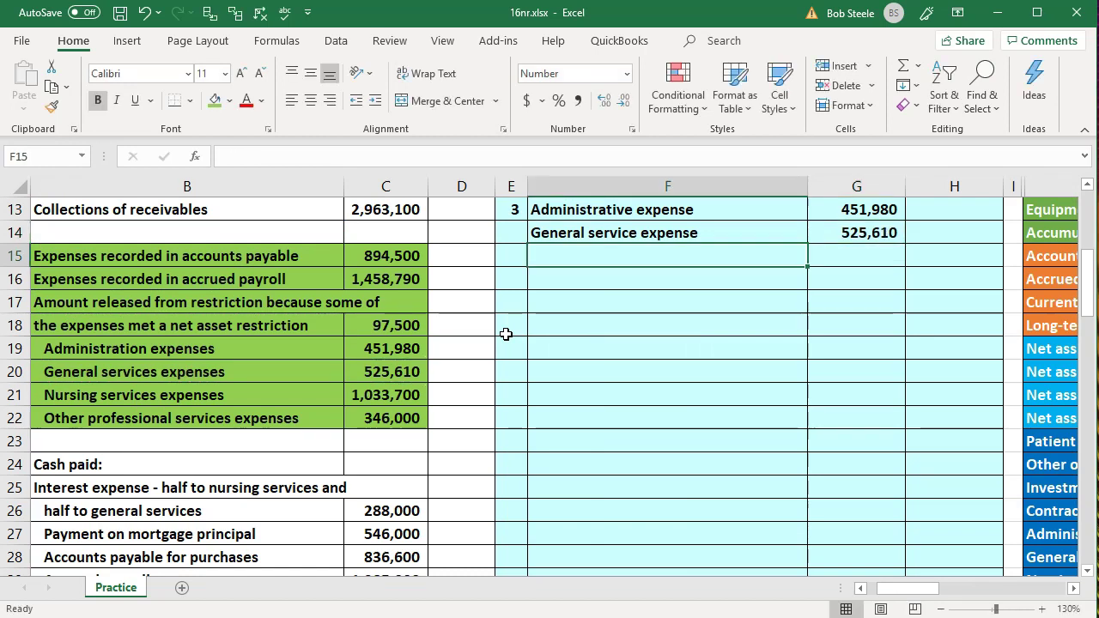
type("=")
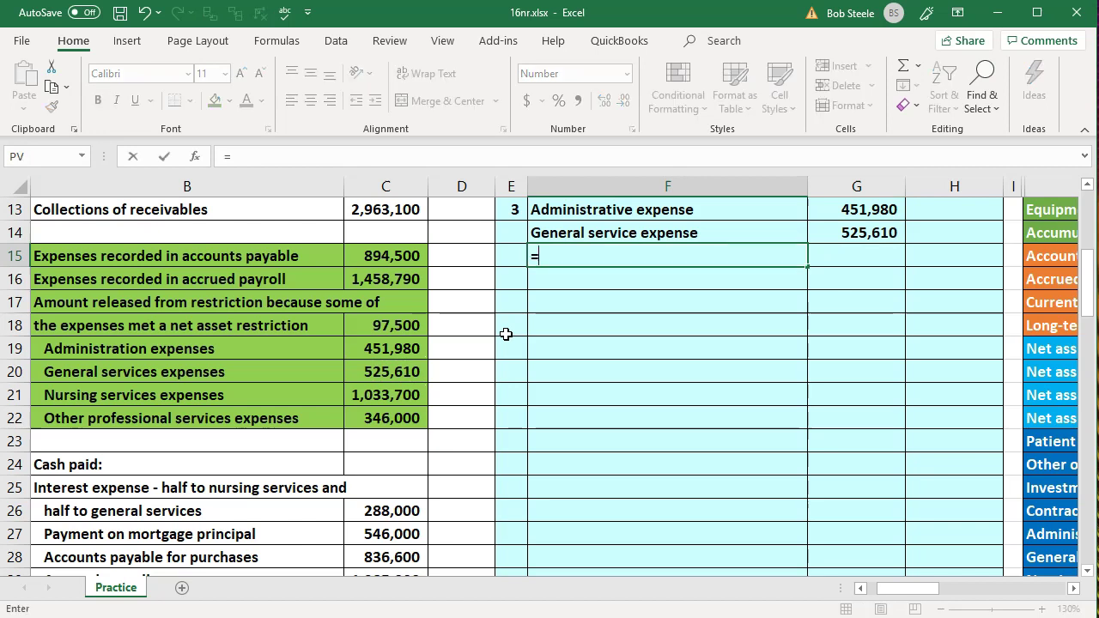
key("Right")
key("Right")
key("Right")
key("Right")
key("Right")
key("Right")
key("Down")
key("Down")
key("Down")
key("Down")
key("Down")
key("Down")
key("Down")
key("Down")
key("Down")
key("Down")
key("Down")
key("Down")
key("Down")
key("Down")
key("Down")
key("Down")
key("Down")
key("Down")
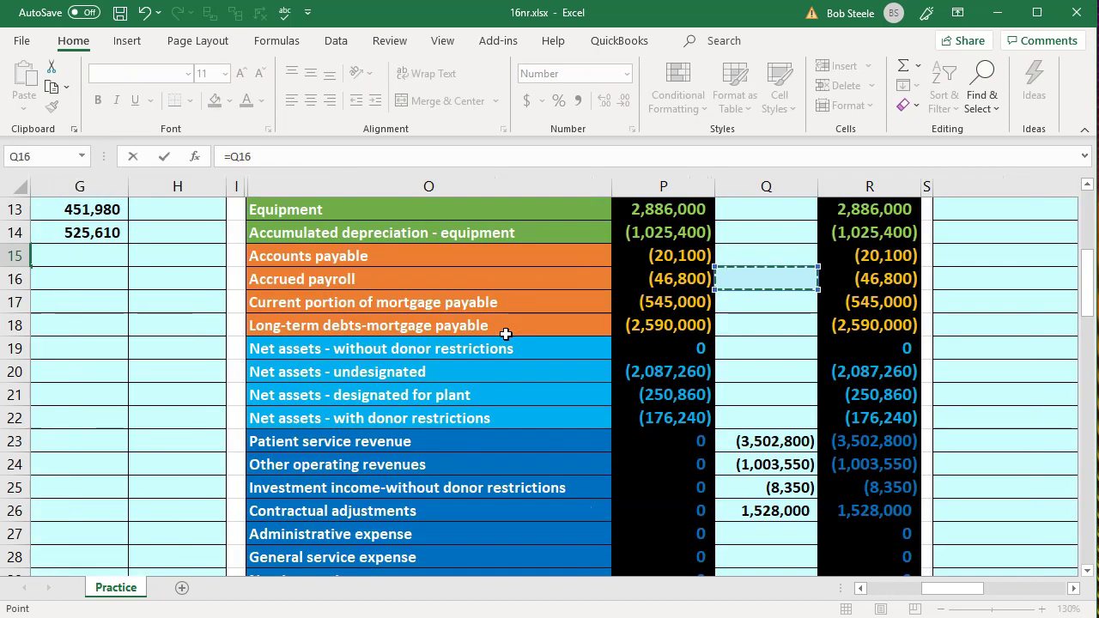
key("Left")
key("Left")
key("Left")
key("Up")
key("Up")
key("Up")
key("Up")
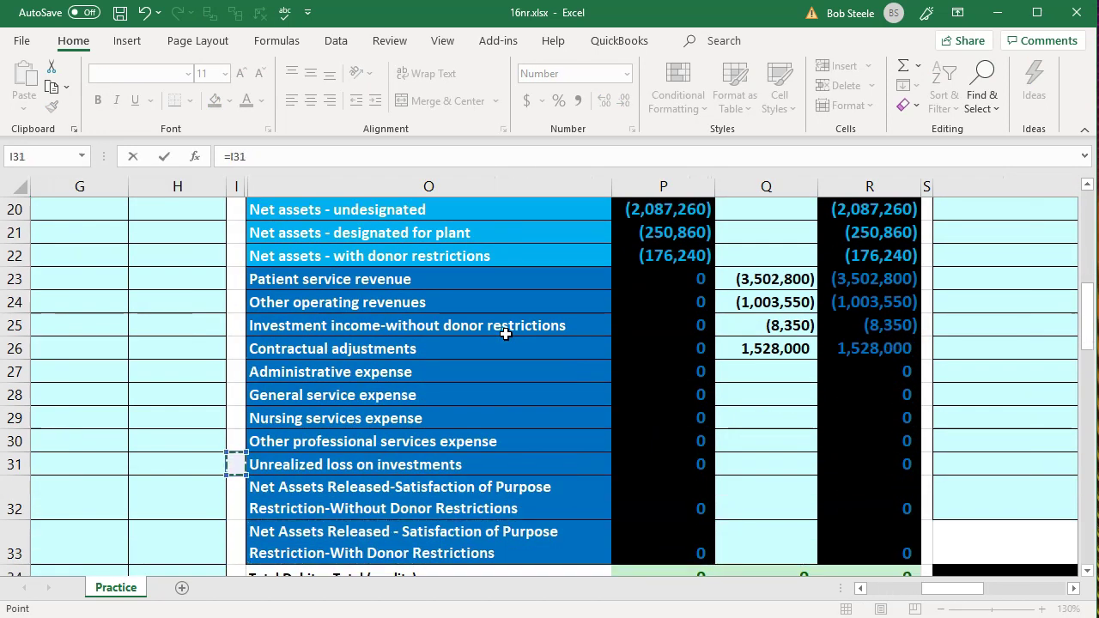
key("Right")
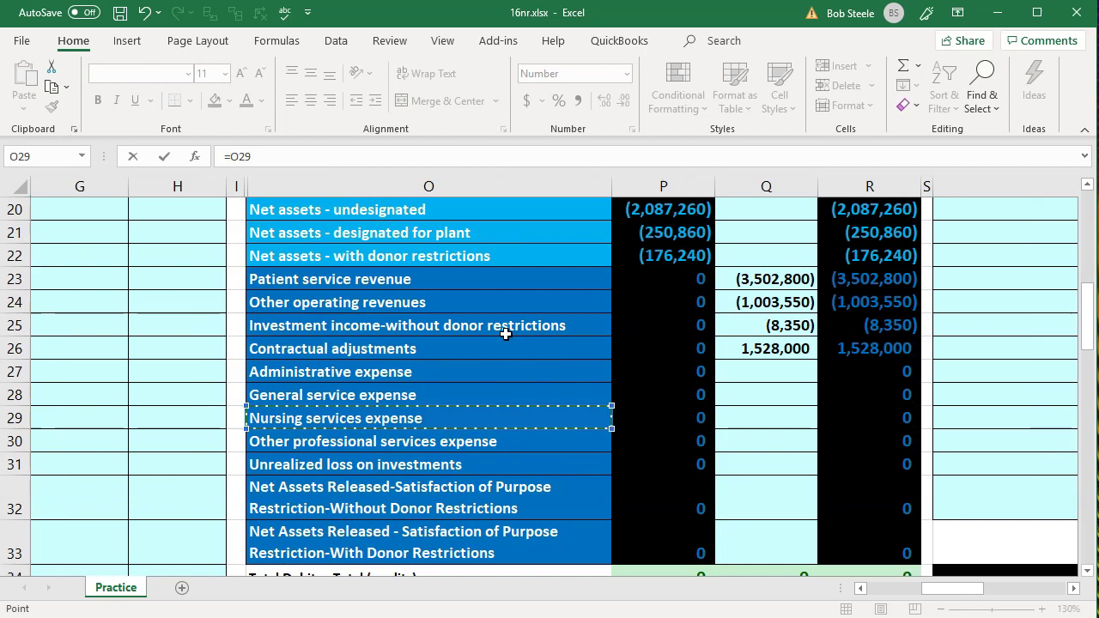
key("Return")
- Link the debit amount in G15 to the nursing services expenses amount in C21
key("Up")
key("Up")
key("Right")
key("Down")
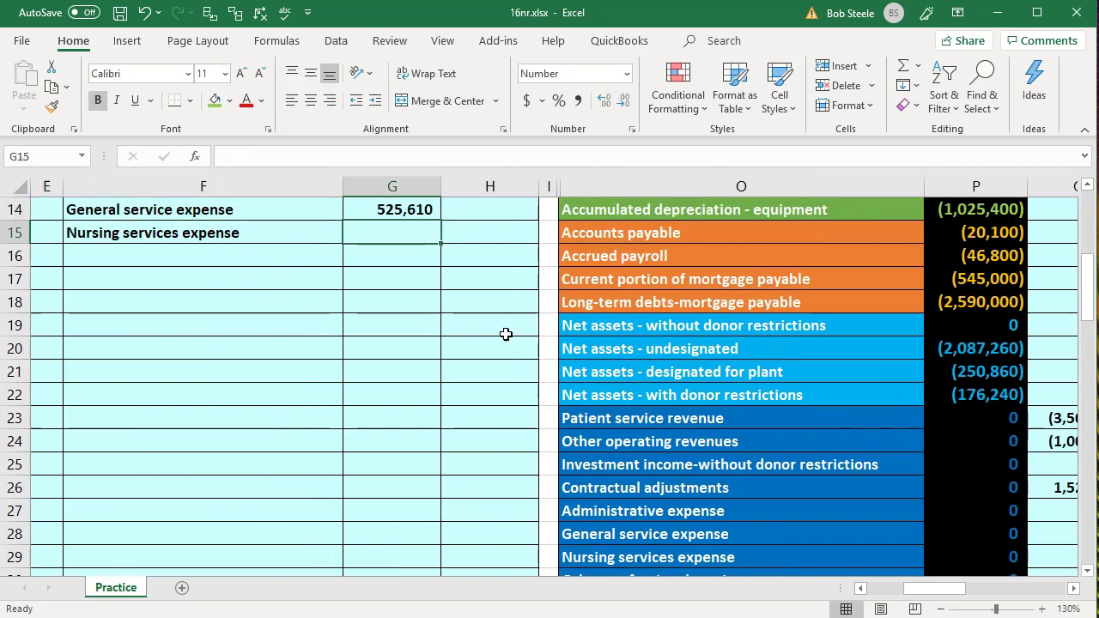
type("=")
key("Left")
key("Left")
key("Left")
key("Left")
key("Left")
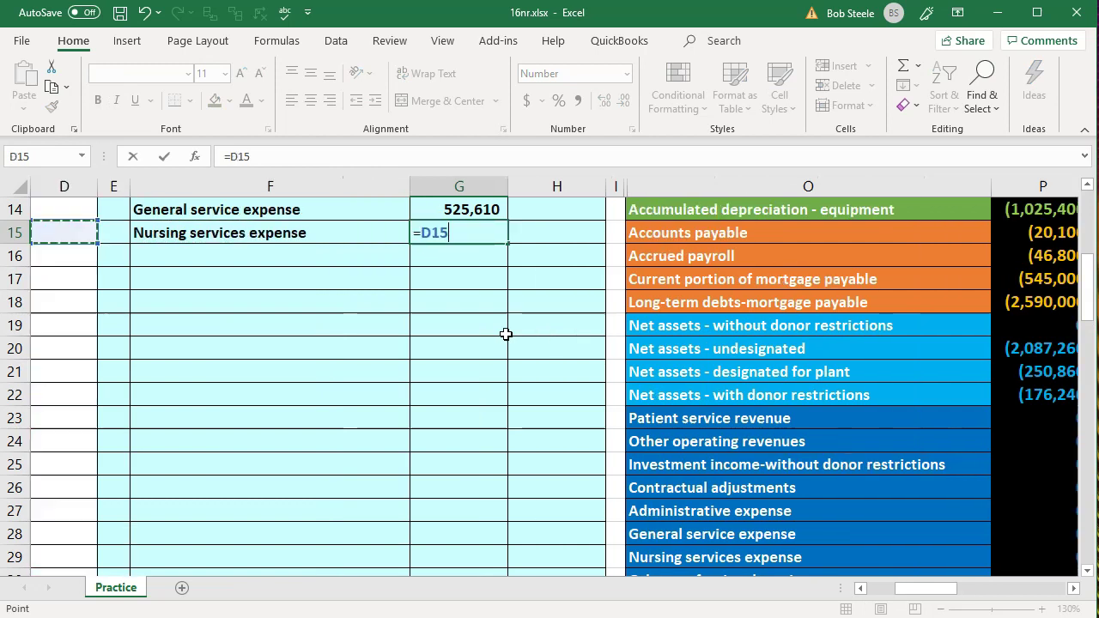
key("Down")
key("Down")
key("Down")
key("Down")
key("Down")
key("Down")
key("Right")
key("Return")
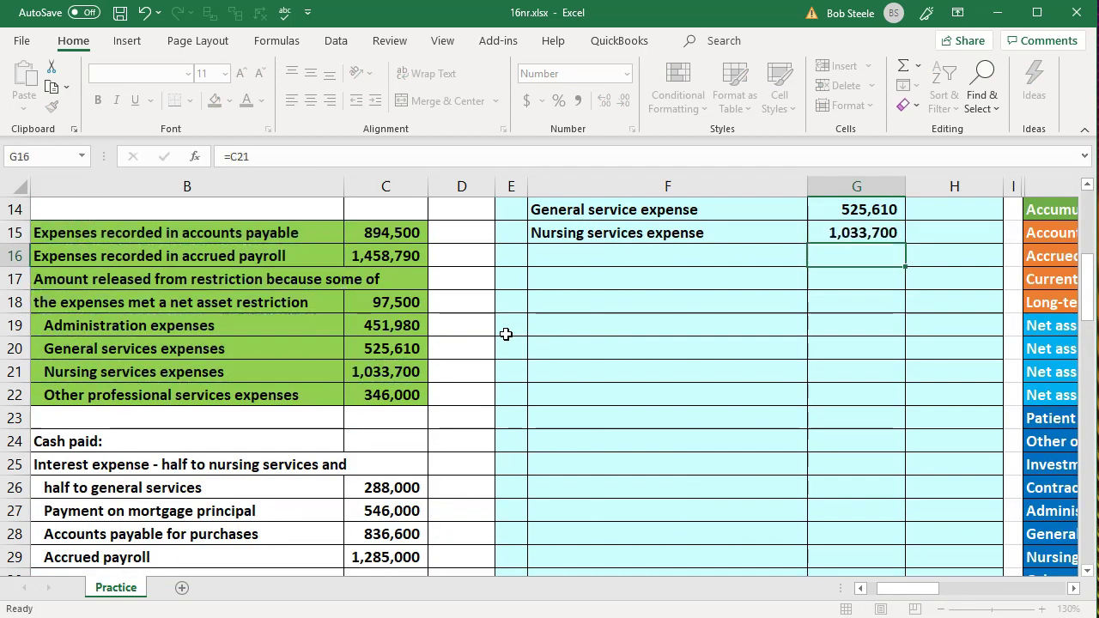
- Link F16 to the Other professional services expense account name in trial balance cell O30
key("Left")
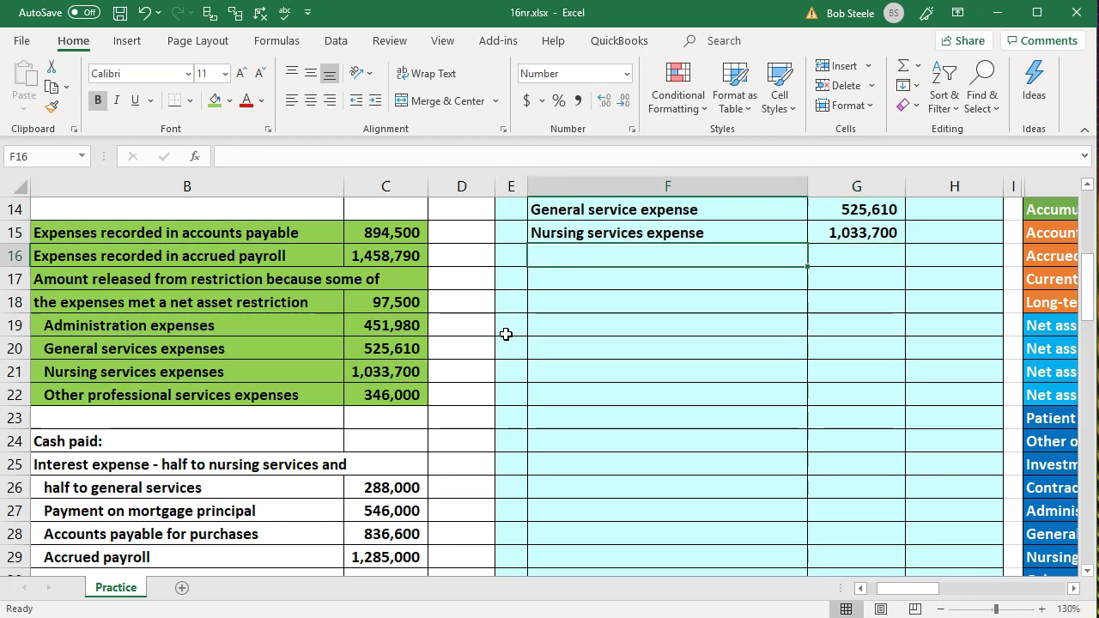
type("=")
key("Right")
key("Right")
key("Right")
key("Right")
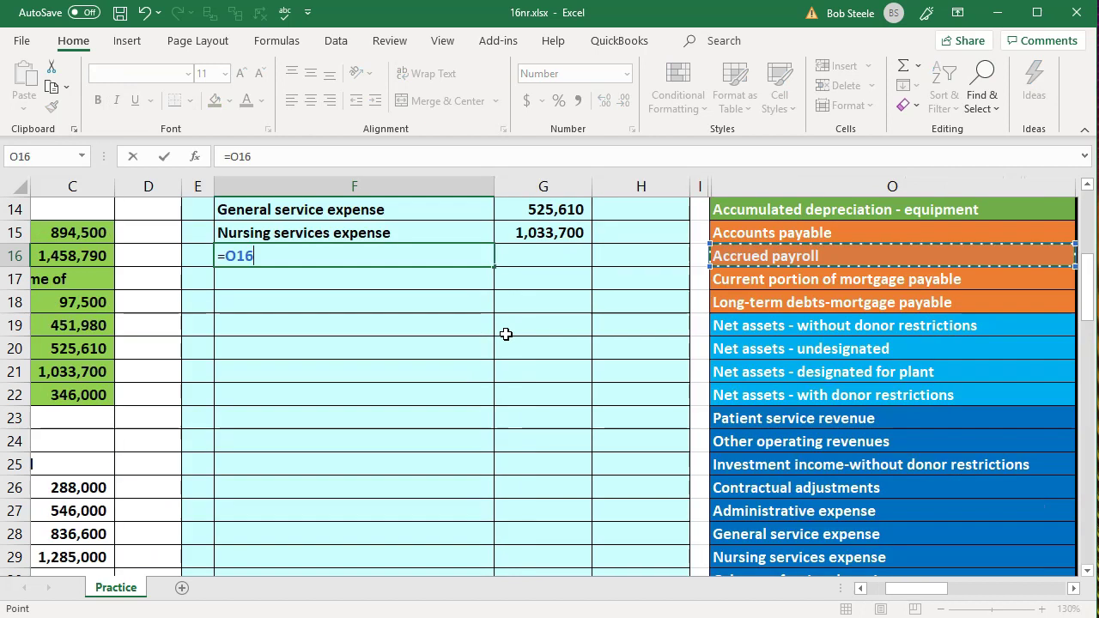
key("Right")
key("Down")
key("Down")
key("Down")
key("Down")
key("Down")
key("Down")
key("Down")
key("Down")
key("Down")
key("Down")
key("Down")
key("Down")
key("Down")
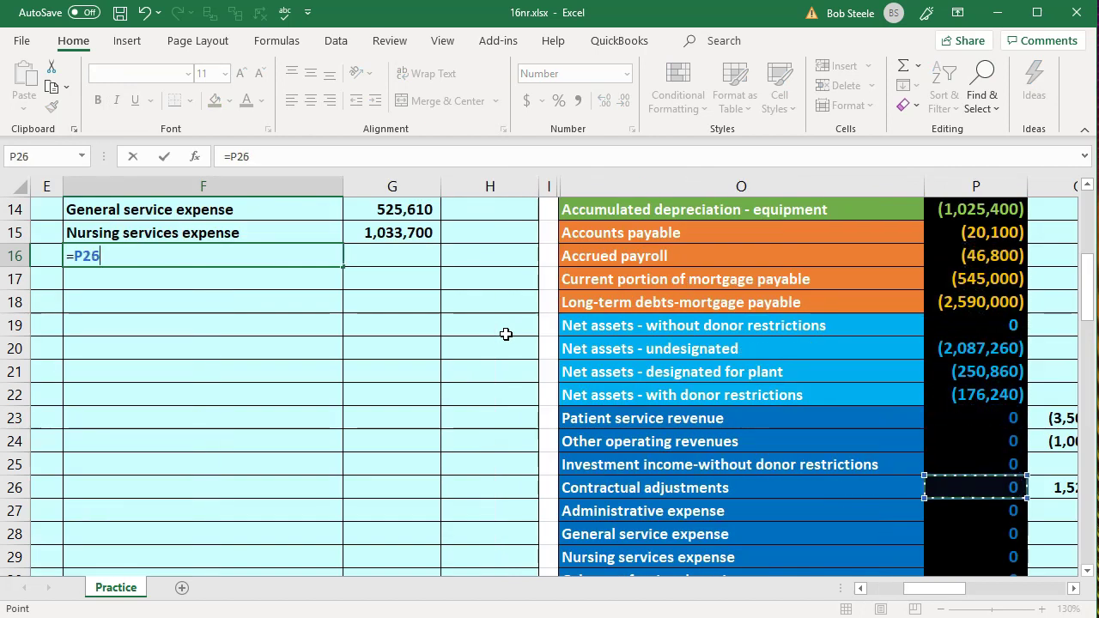
key("Down")
key("Down")
key("Left")
key("Up")
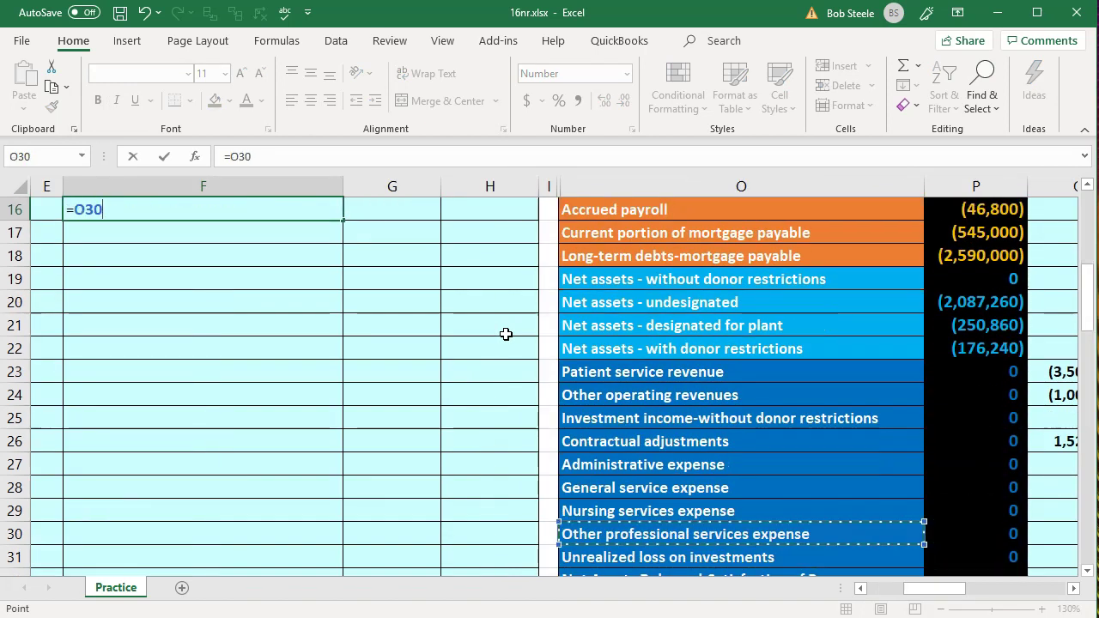
key("Return")
- Link the debit amount in G16 to the other professional services expenses amount in C22
key("Up")
key("Up")
key("Up")
key("Up")
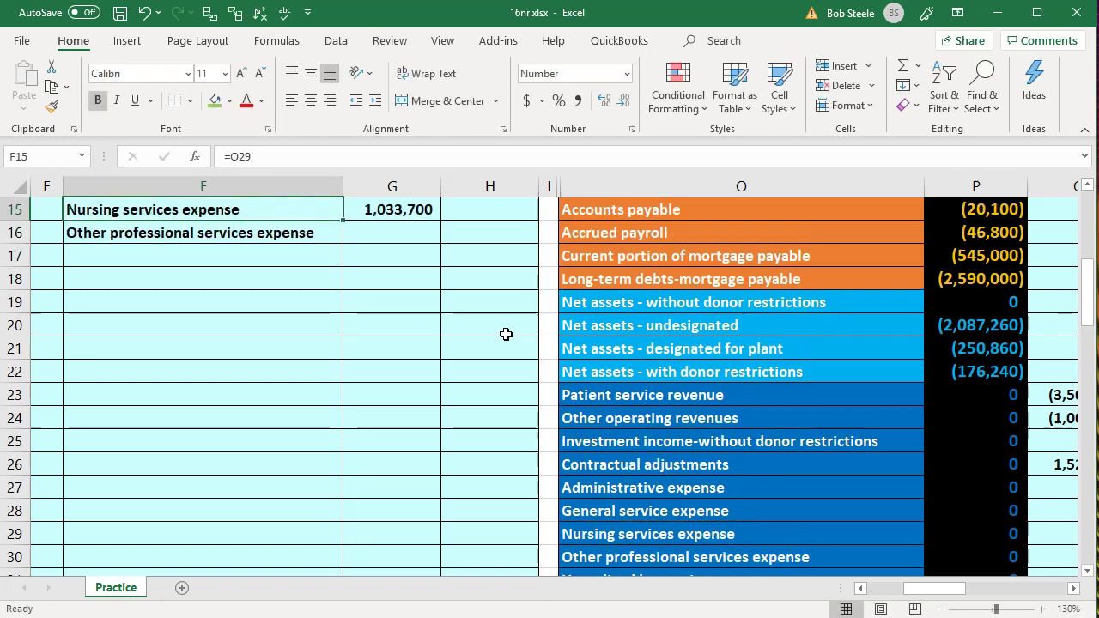
key("Down")
key("Down")
key("Down")
key("Right")
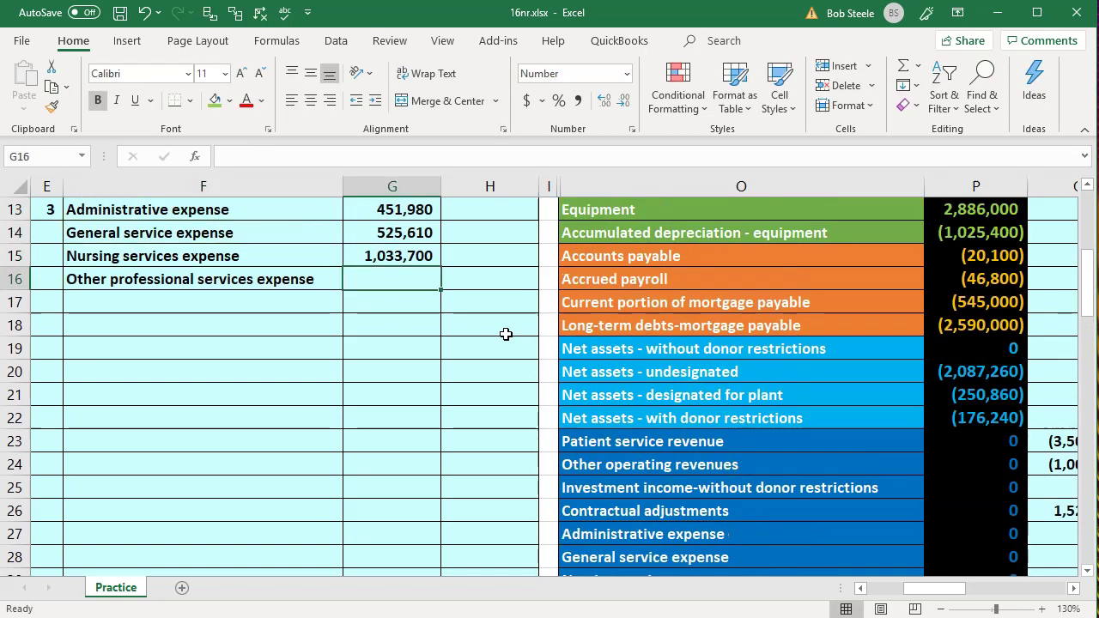
type("=")
key("Left")
key("Left")
key("Left")
key("Left")
key("Left")
key("Down")
key("Down")
key("Down")
key("Down")
key("Down")
key("Down")
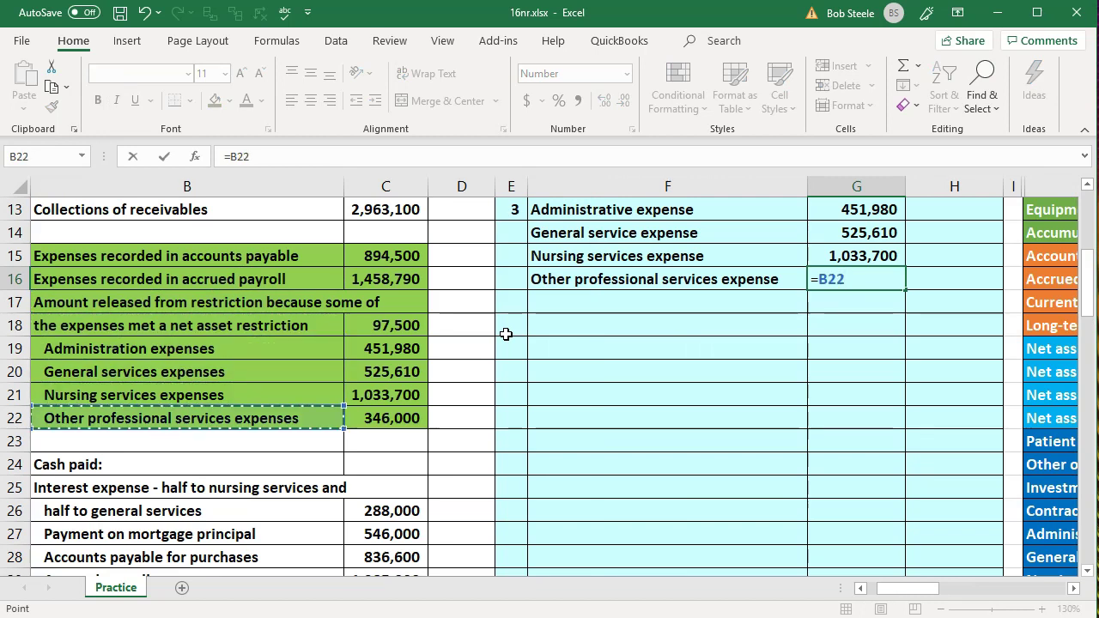
key("Right")
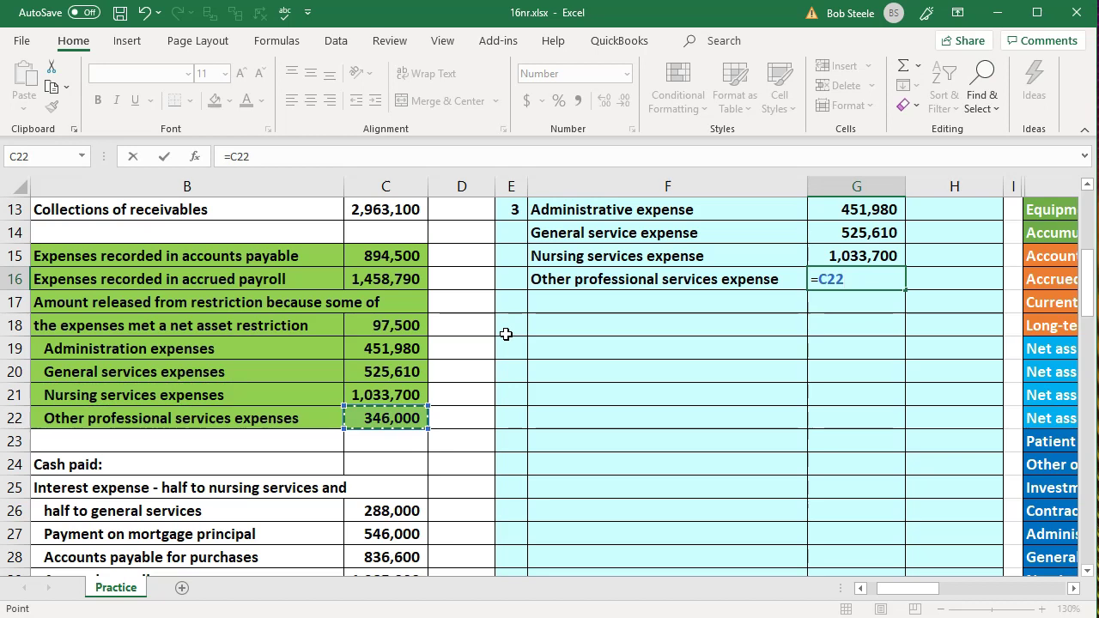
key("Return")
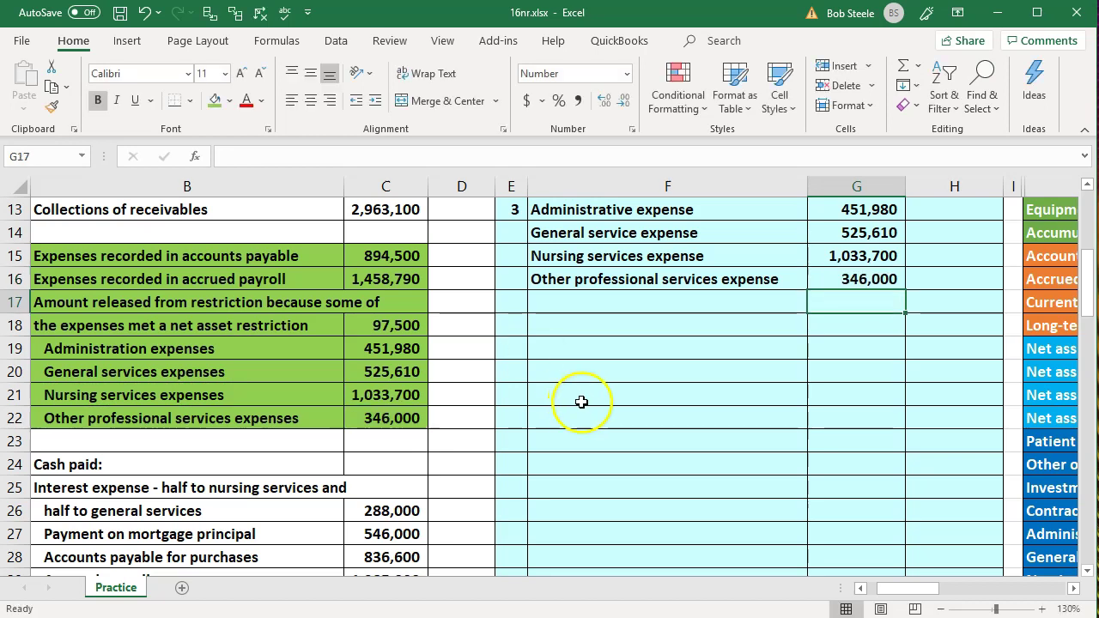
- Review transaction 3's source data in rows 15 to 22, focusing on the expenses recorded in accounts payable and accrued payroll
left_click(335, 416)
scroll(301, 412, "up", 1)
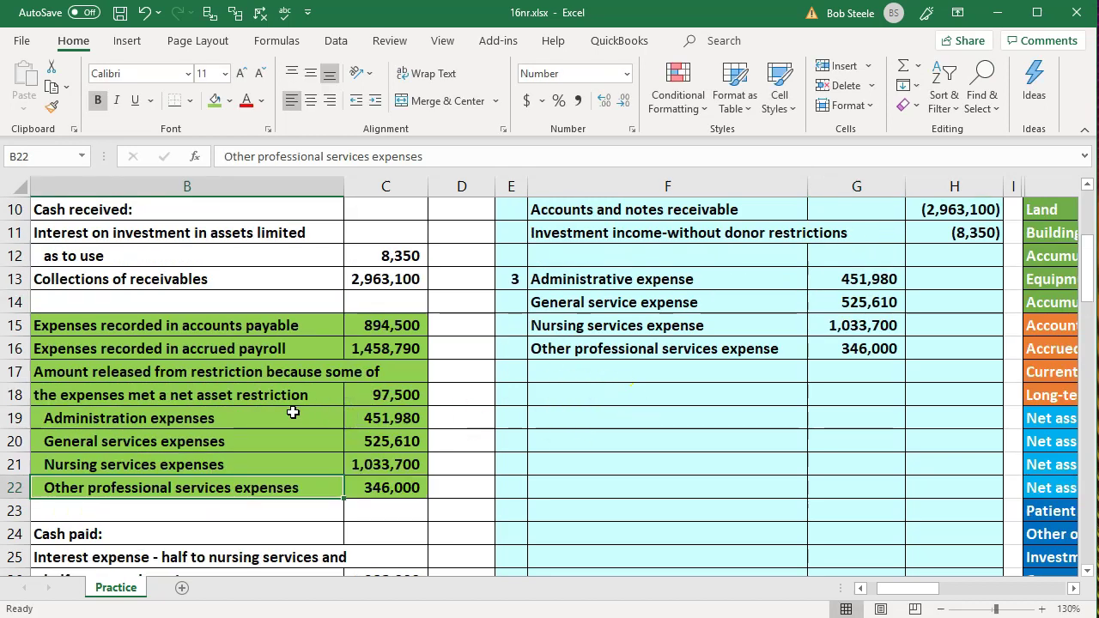
scroll(293, 413, "up", 1)
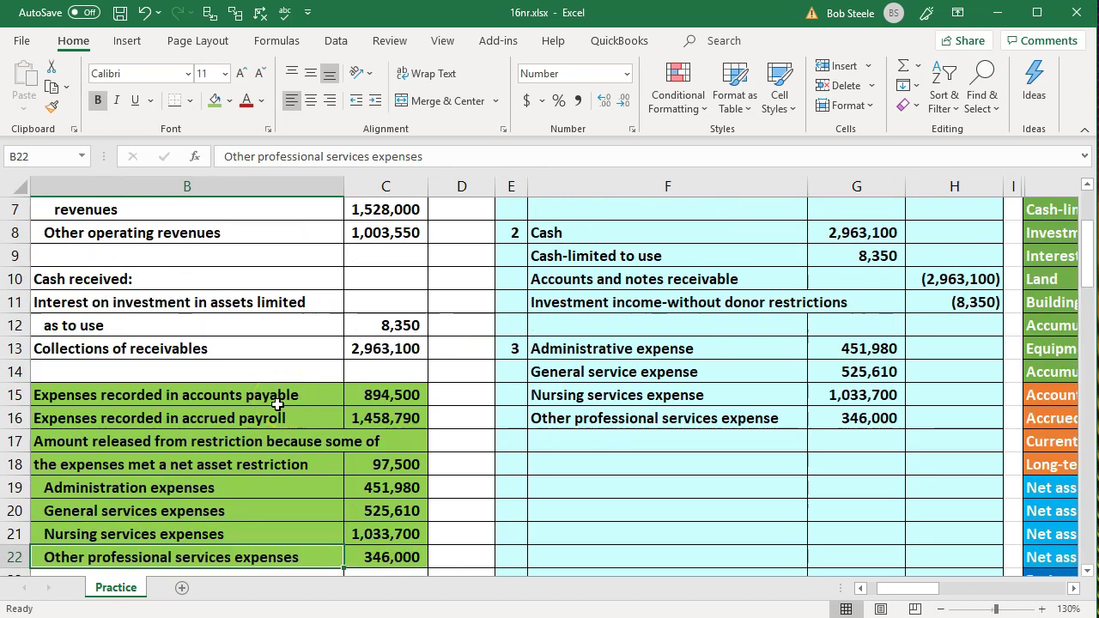
key("Up")
key("Up")
key("Up")
key("Up")
key("Up")
key("Up")
key("Up")
key("Up")
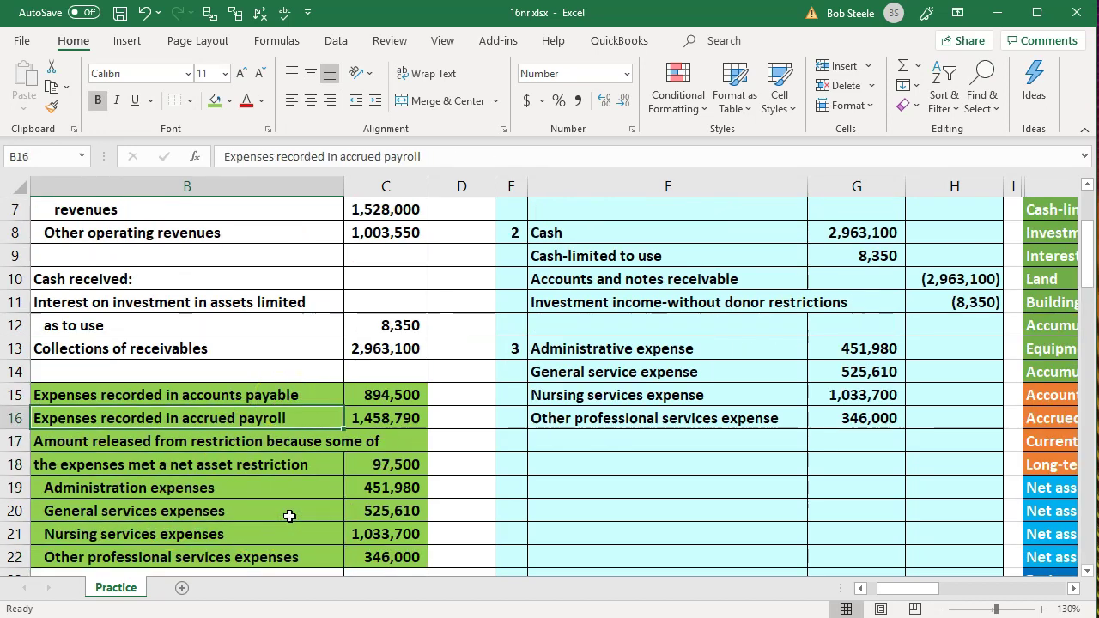
key("Down")
key("Right")
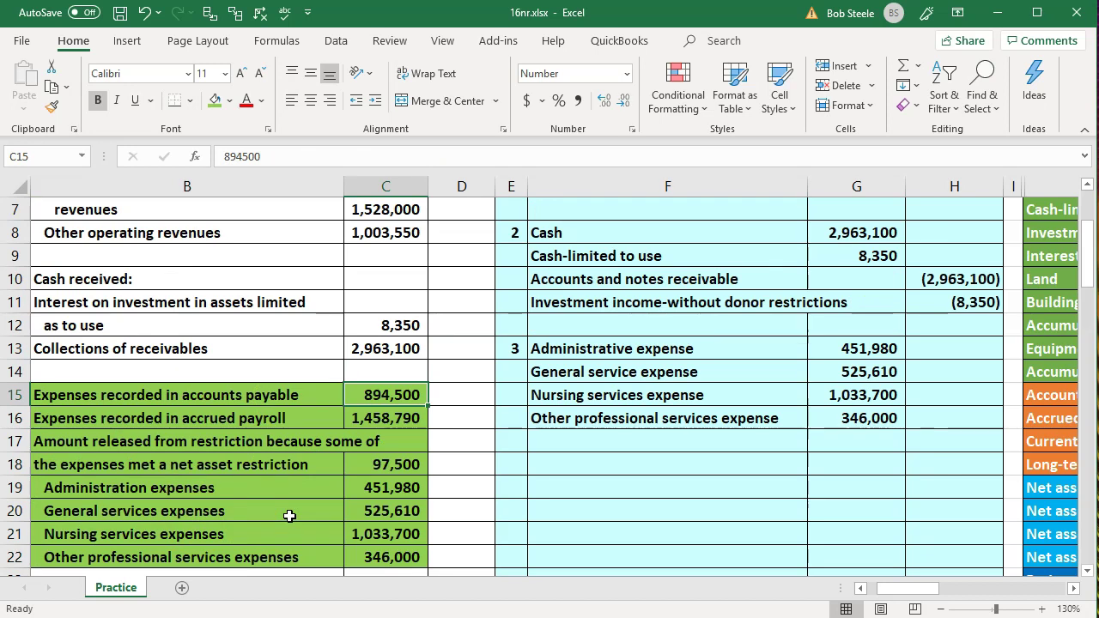
key("Left")
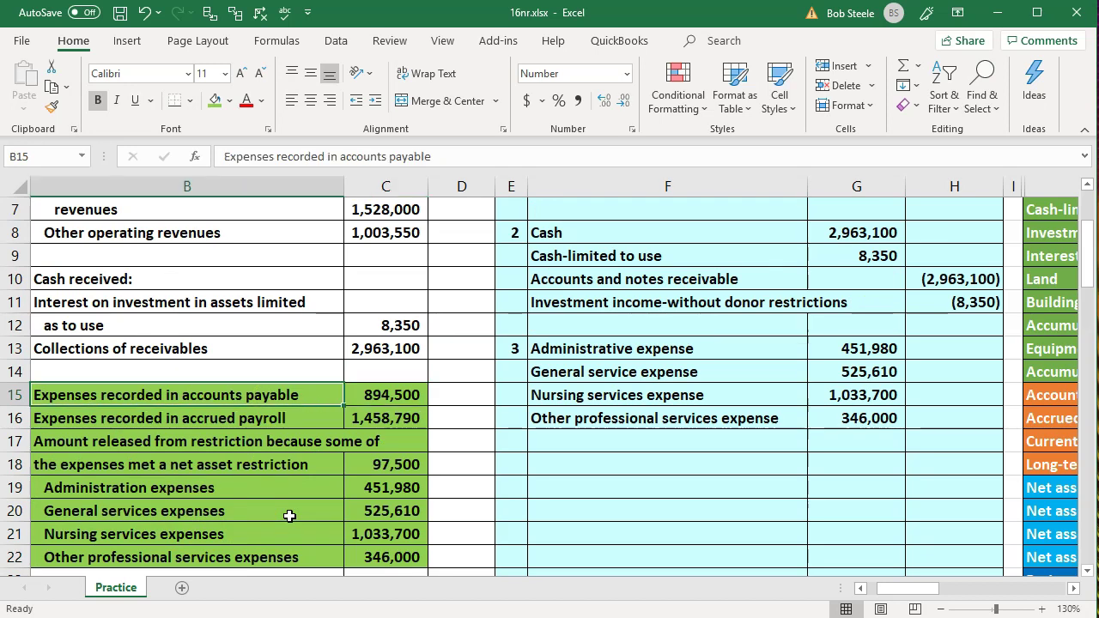
key("Left")
key("Right")
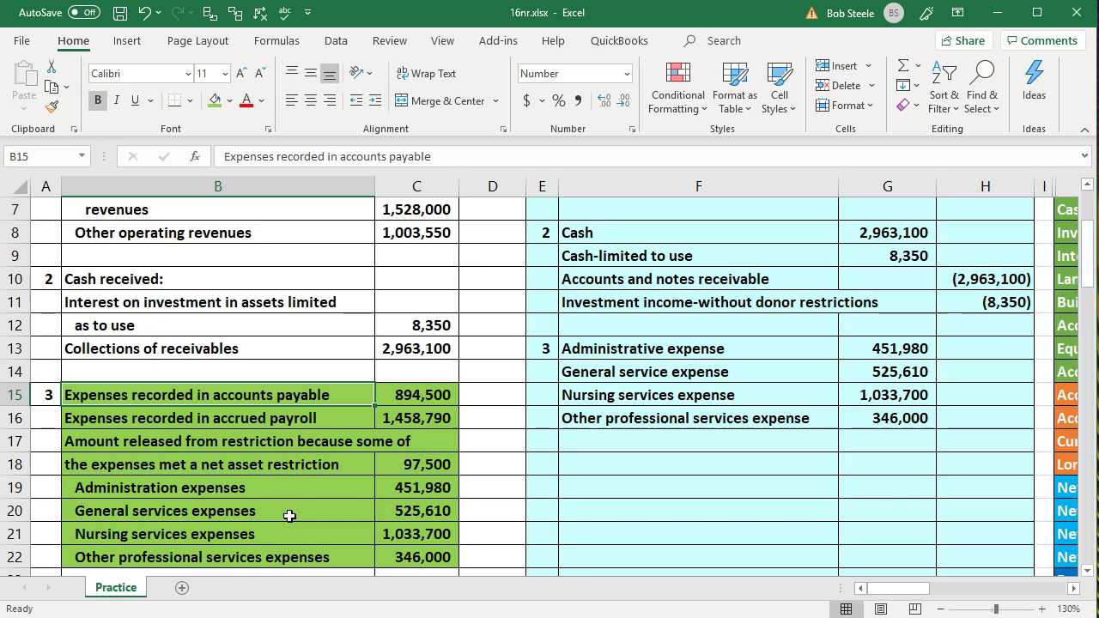
- Link F17 to the Accounts payable account name in trial balance cell O15
key("Right")
key("Right")
key("Right")
key("Right")
key("Down")
key("Down")
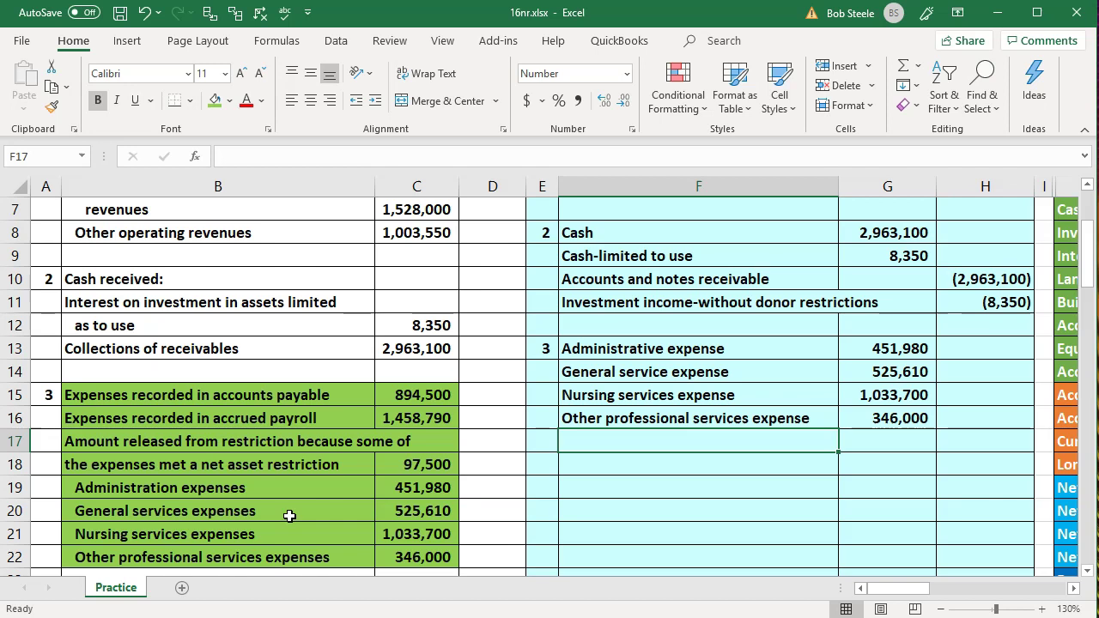
type("=")
key("Right")
key("Right")
key("Right")
key("Right")
key("Right")
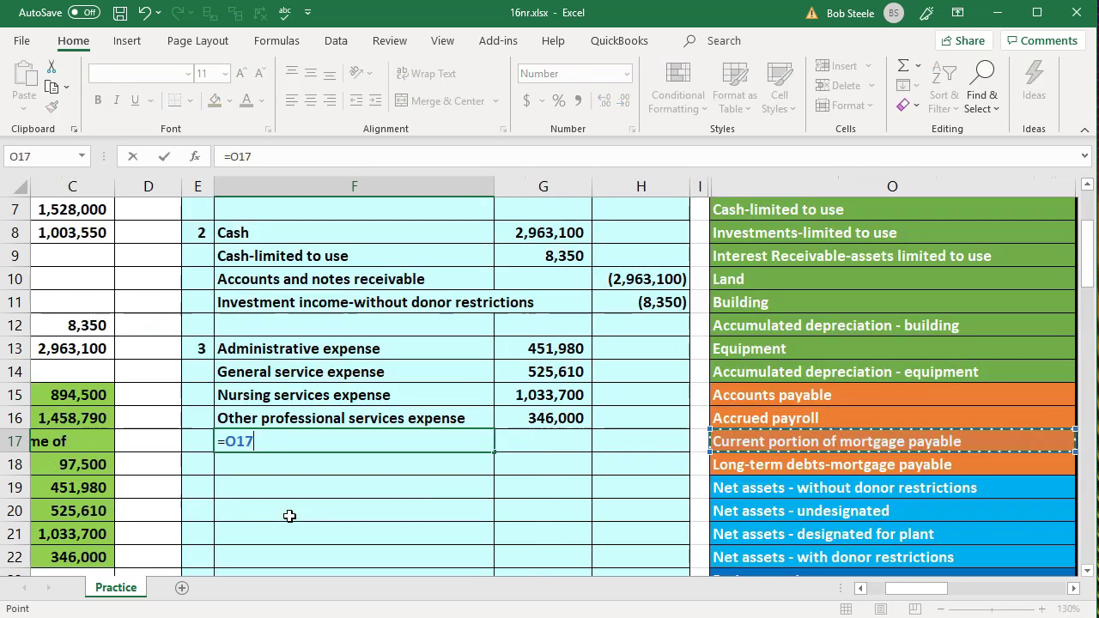
key("Up")
key("Up")
key("Left")
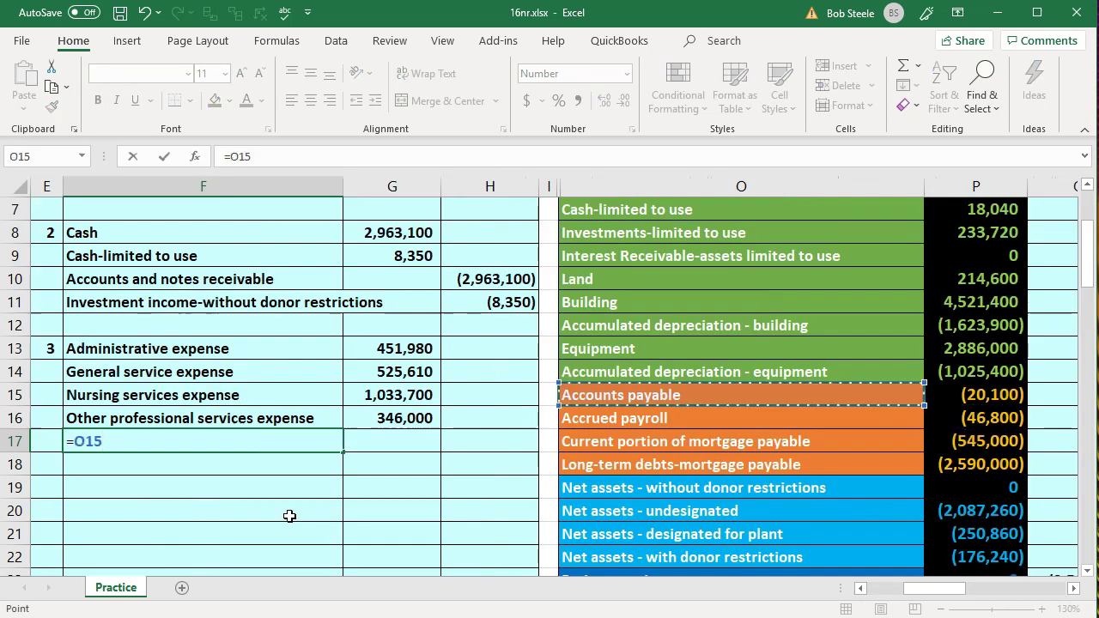
key("Return")
- Enter the accounts payable credit in H17 as the negative of the amount in C15
key("Right")
key("Up")
key("Right")
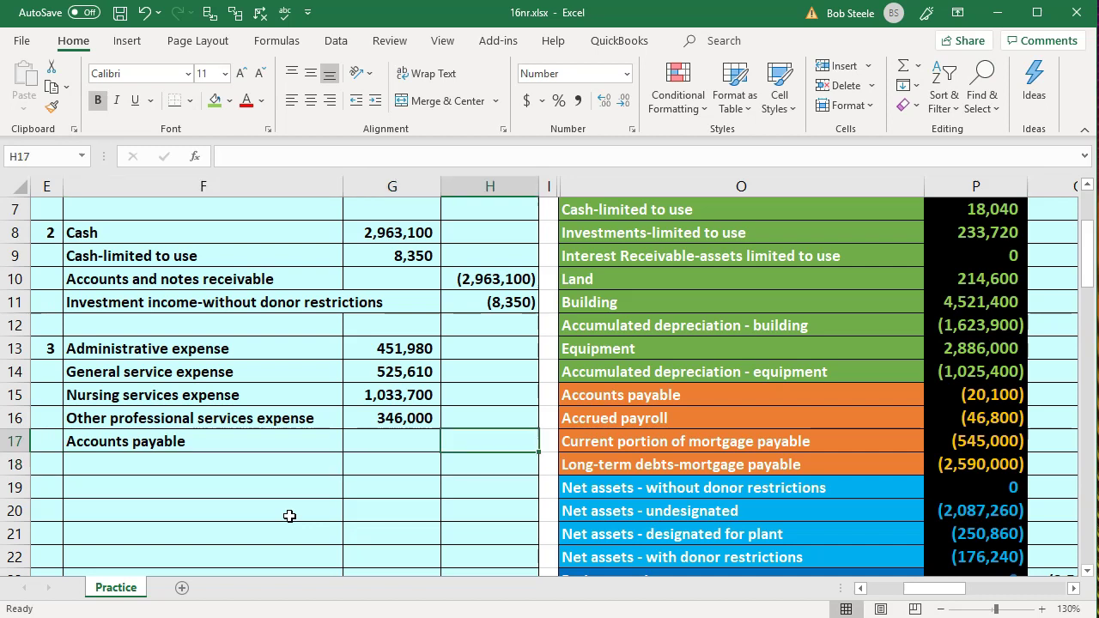
type("-")
key("Left")
key("Left")
key("Left")
key("Left")
key("Left")
key("Left")
key("Left")
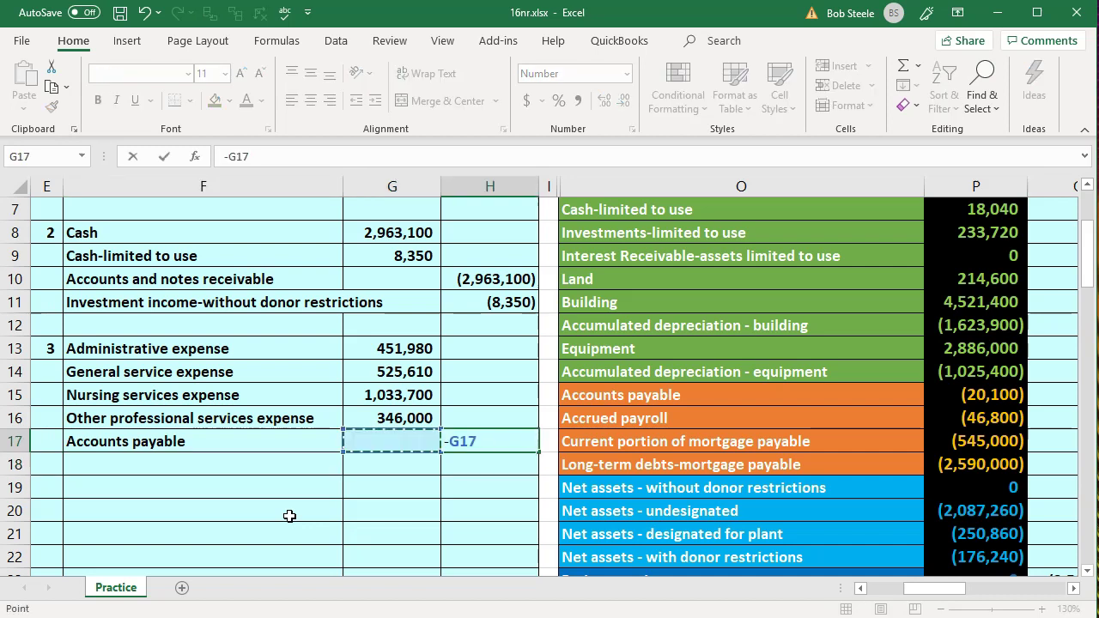
key("Right")
key("Right")
key("Up")
key("Up")
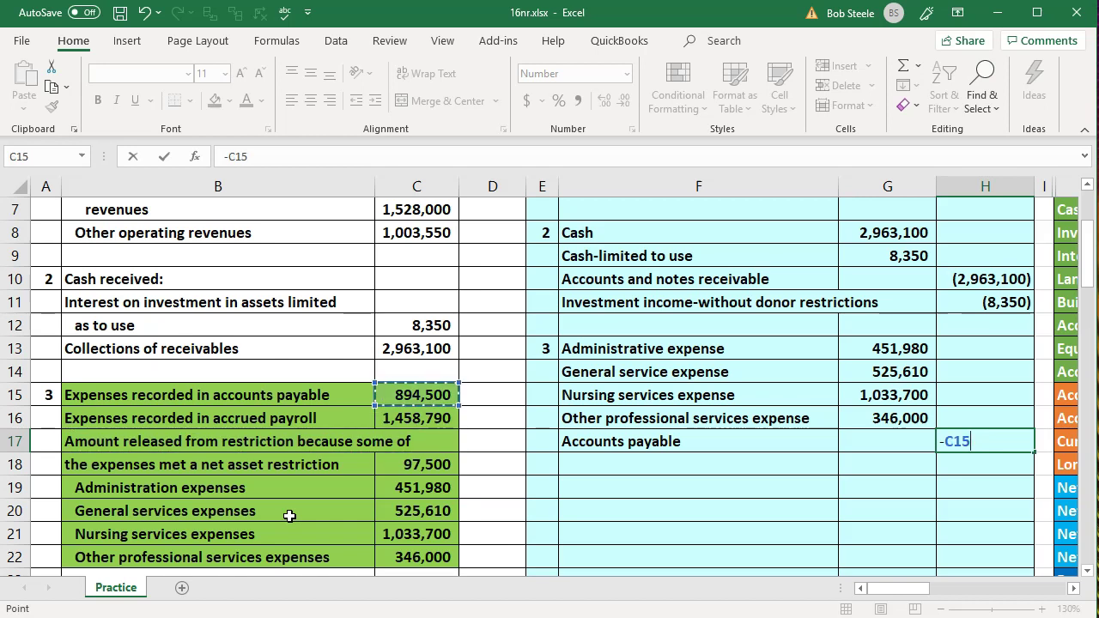
key("Return")
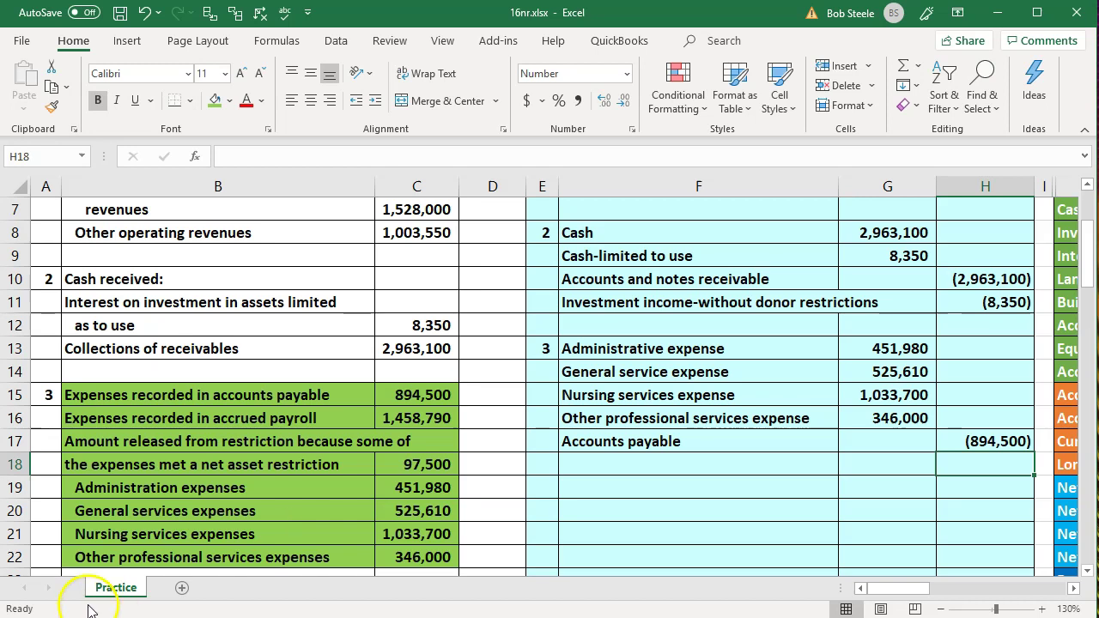
- Link F18 to the Accrued payroll account name in trial balance cell O16
left_click(217, 420)
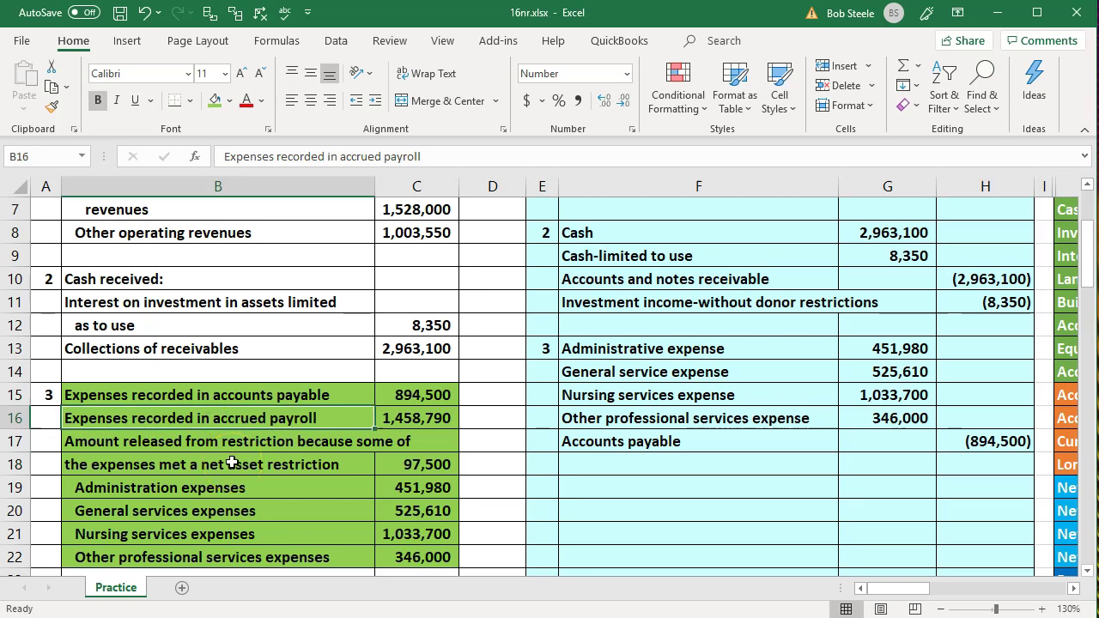
key("Right")
key("Right")
key("Right")
key("Right")
key("Down")
key("Down")
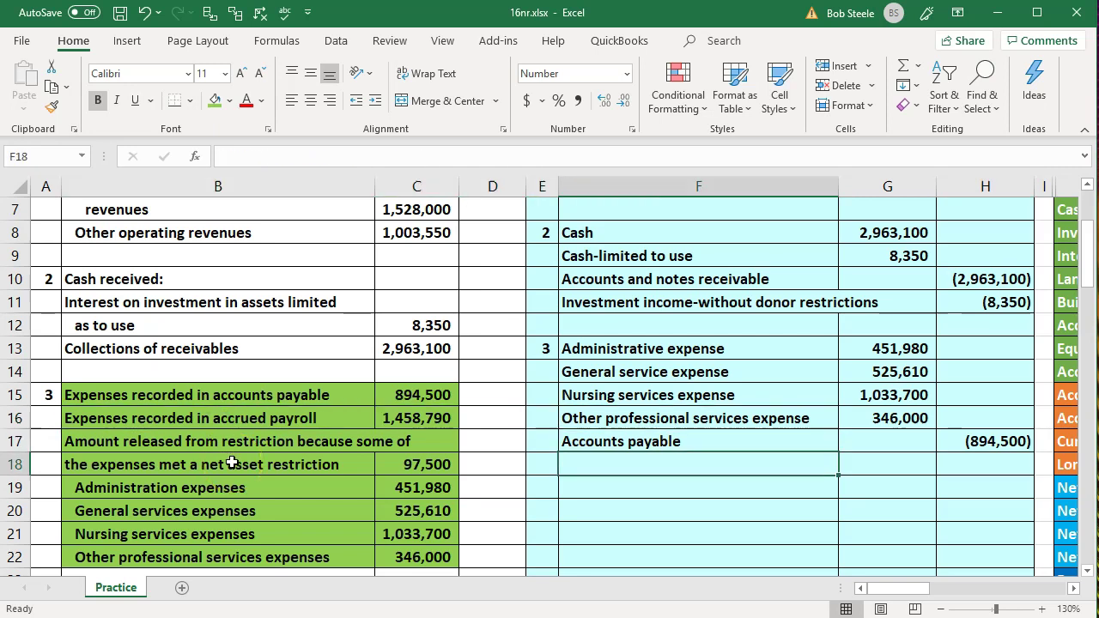
type("=")
key("Right")
key("Right")
key("Right")
key("Right")
key("Up")
key("Up")
key("Return")
- Enter the accrued payroll credit in H18 as the negative of the amount in C16
key("Right")
key("Right")
key("Up")
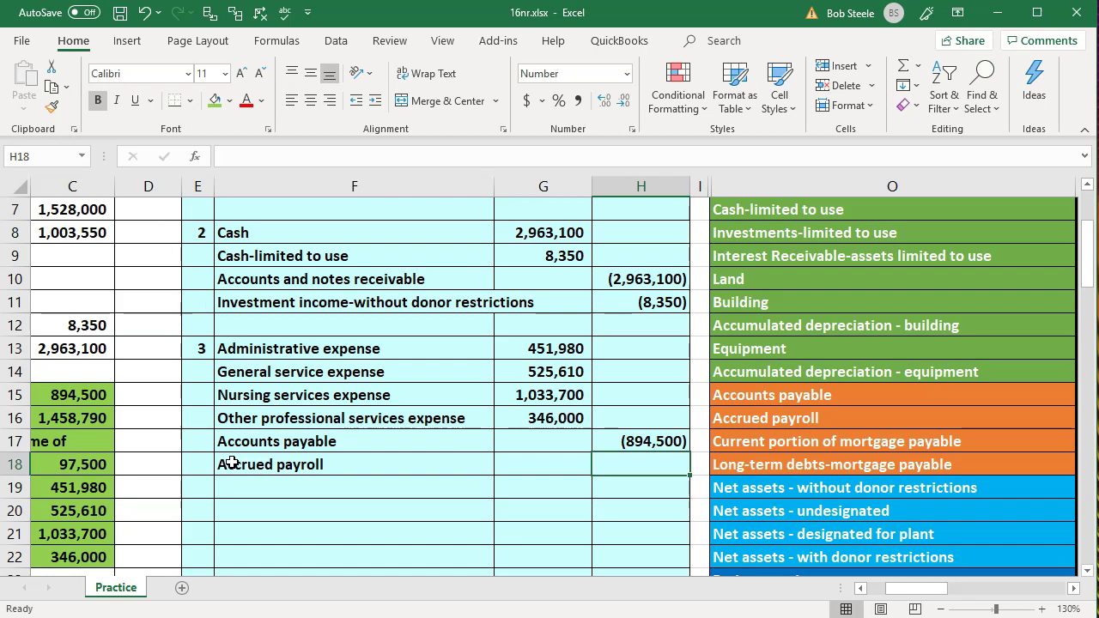
type("-")
key("Left")
key("Left")
key("Left")
key("Left")
key("Left")
key("Left")
key("Up")
key("Up")
key("Right")
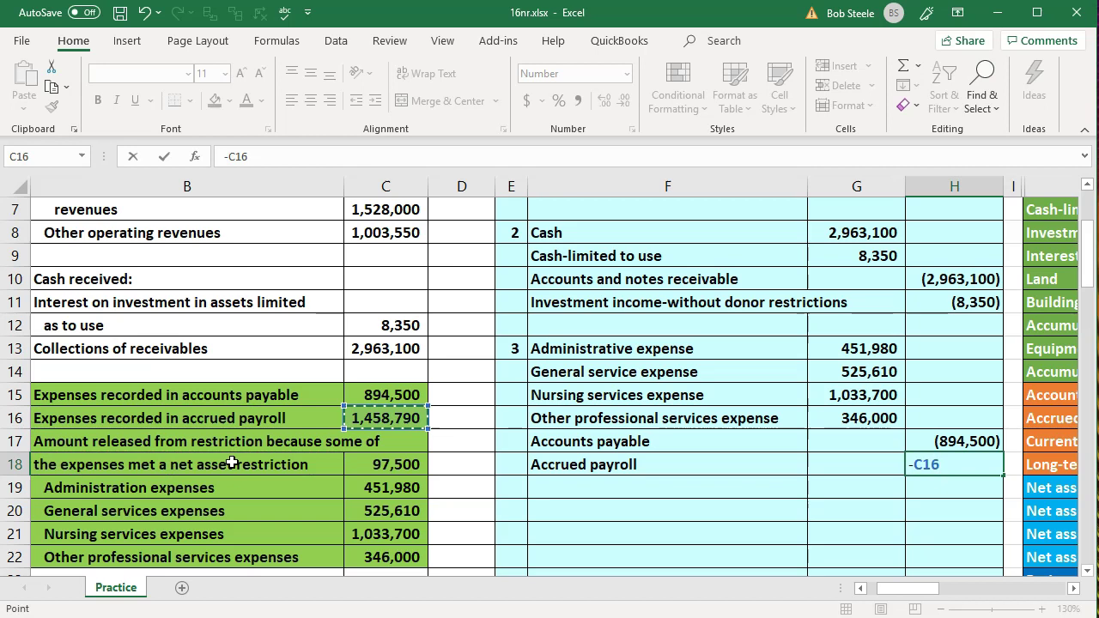
key("Return")
- Set the amount for expenses recorded in accrued payroll in C16 to 1,462,790
key("Right")
key("Right")
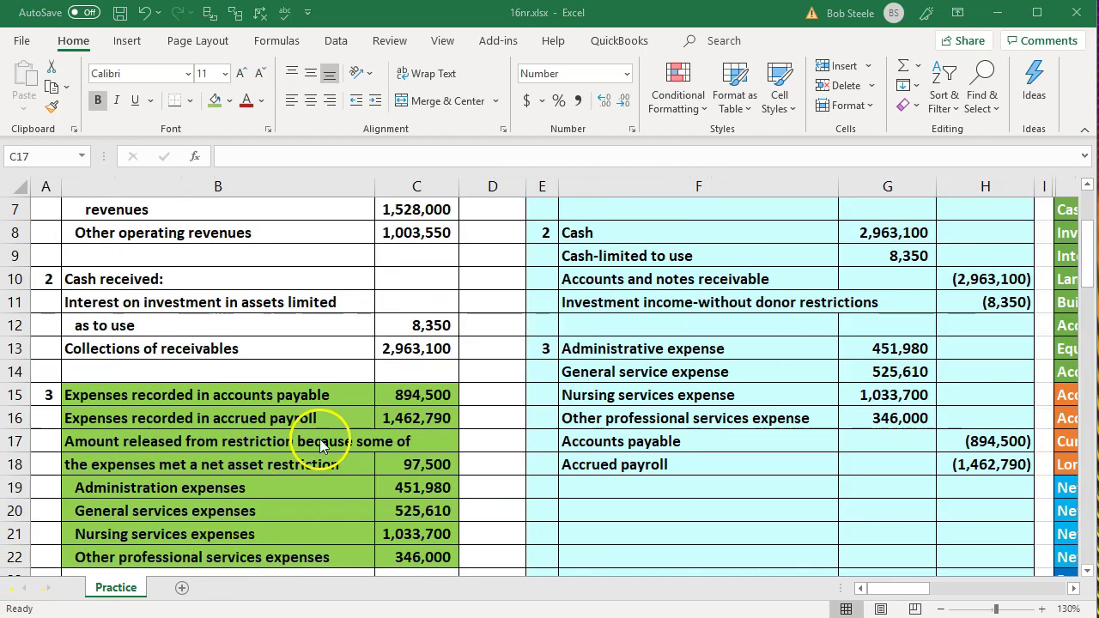
left_click(403, 416)
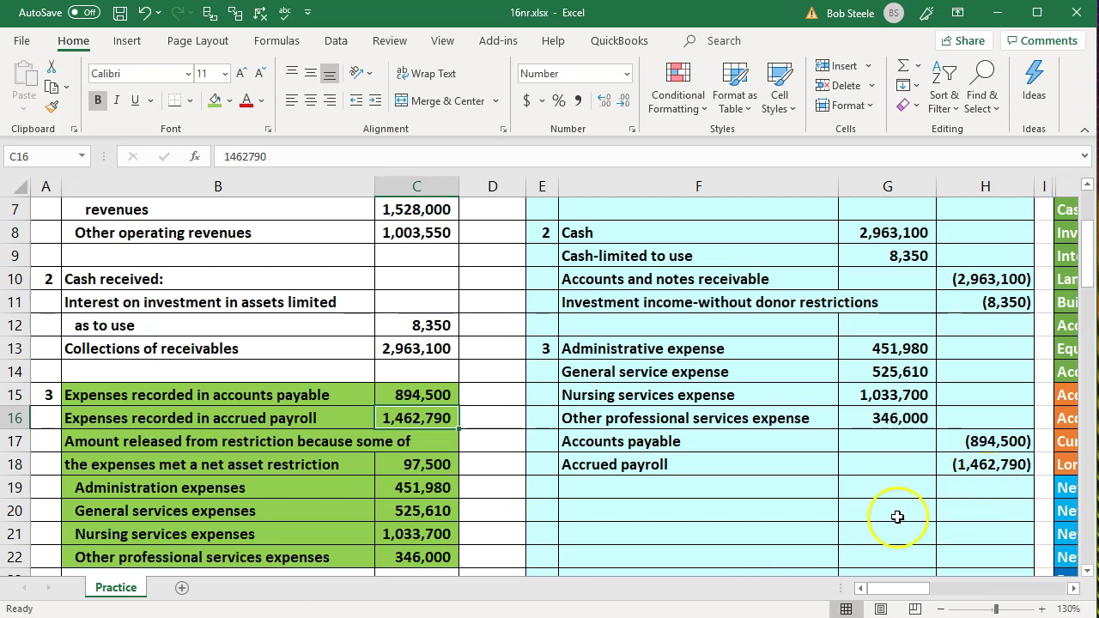
- Check whether entry 3 balances by summing the debits G13:G16, the credits H17:H18 and the whole range G13:H18
left_click(951, 495)
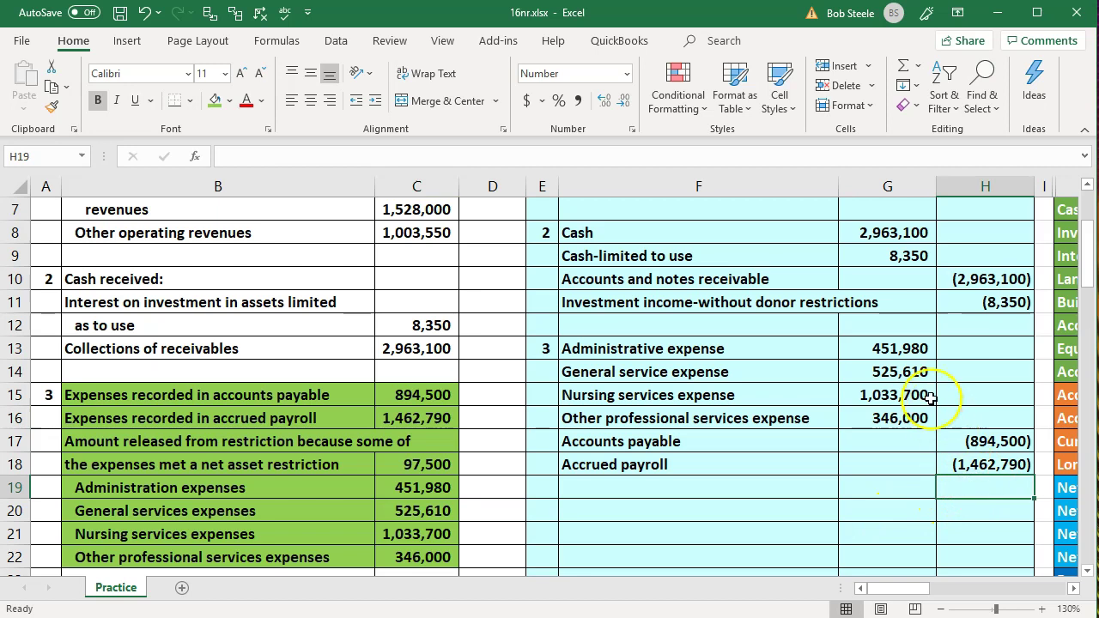
left_click_drag(907, 347, 891, 427)
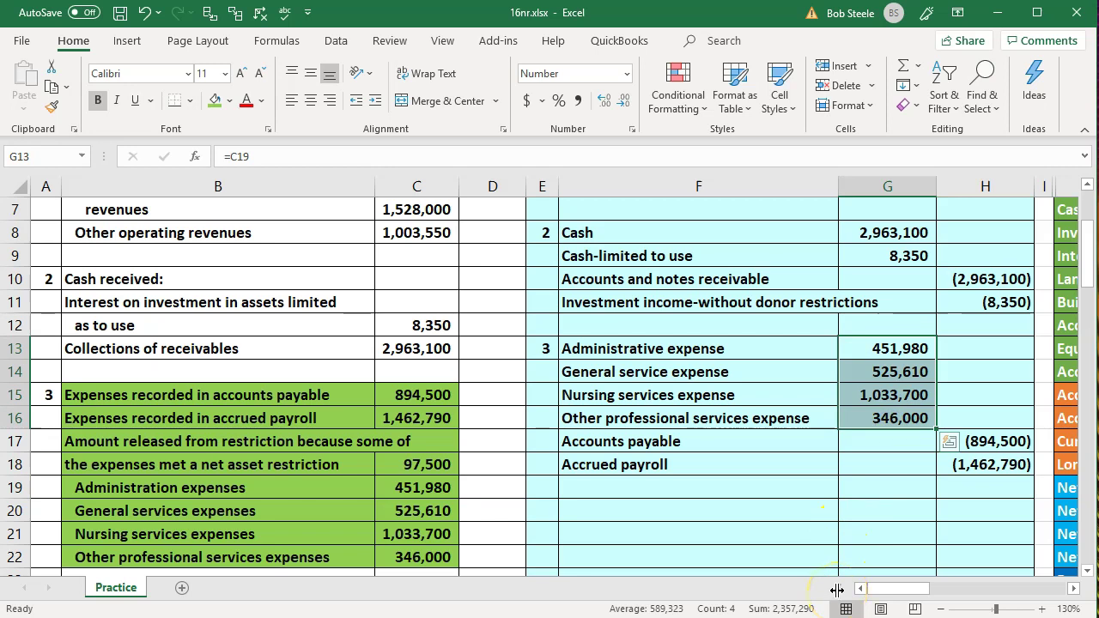
left_click_drag(999, 441, 1003, 465)
left_click_drag(884, 357, 958, 461)
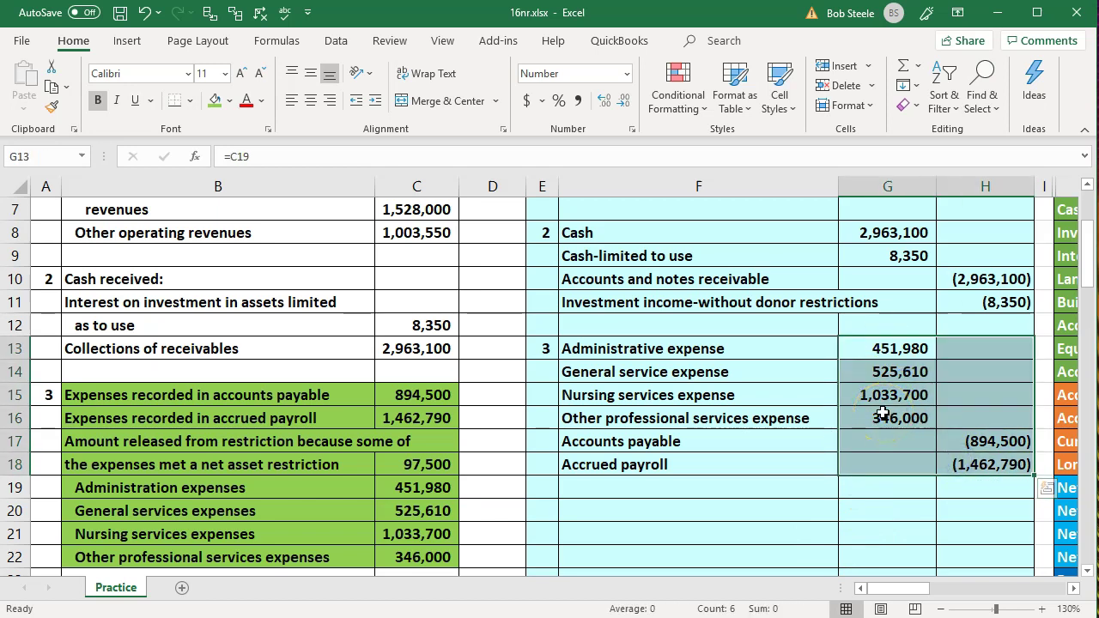
- Post entry 3's administrative expense to the trial balance by linking adjustment cell Q27 to the debit in G13
left_click_drag(776, 351, 840, 356)
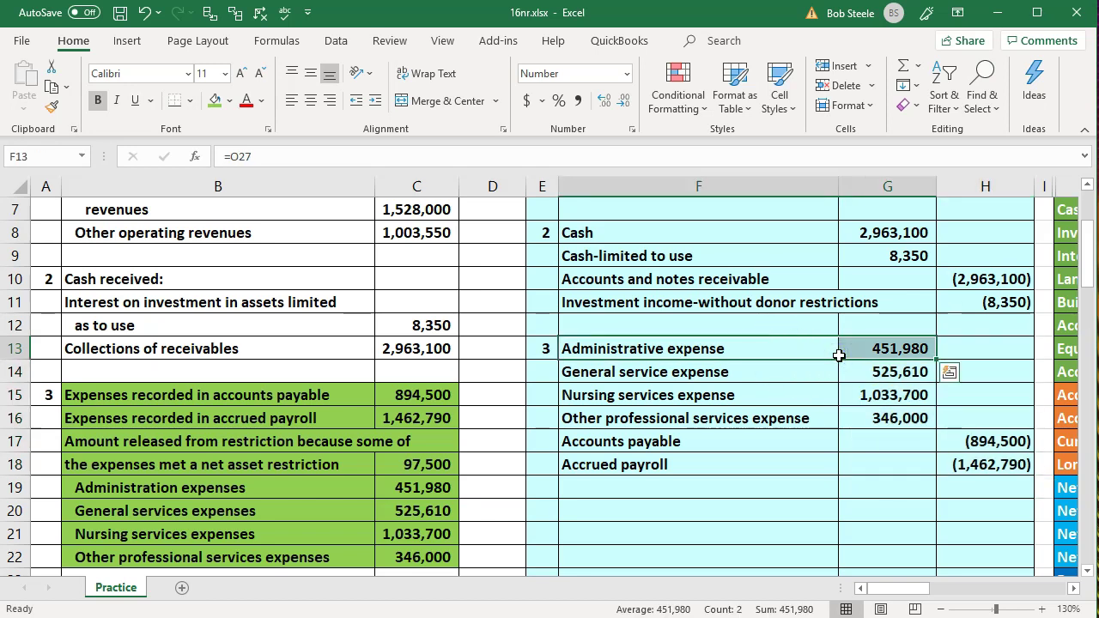
key("Right")
key("Right")
key("ctrl+Right")
key("Right")
key("Down")
key("Down")
key("Down")
key("Down")
key("Down")
key("Down")
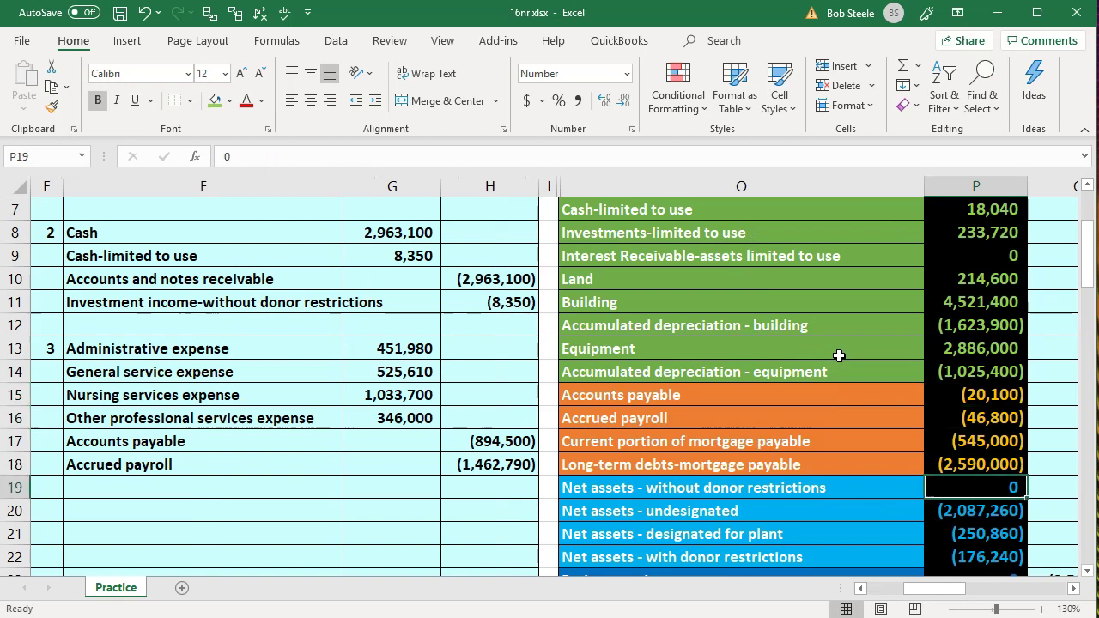
key("Down")
key("Down")
key("Down")
key("Down")
key("Down")
key("Down")
key("Down")
key("Down")
key("Down")
key("Down")
key("Down")
key("Down")
key("Down")
key("Down")
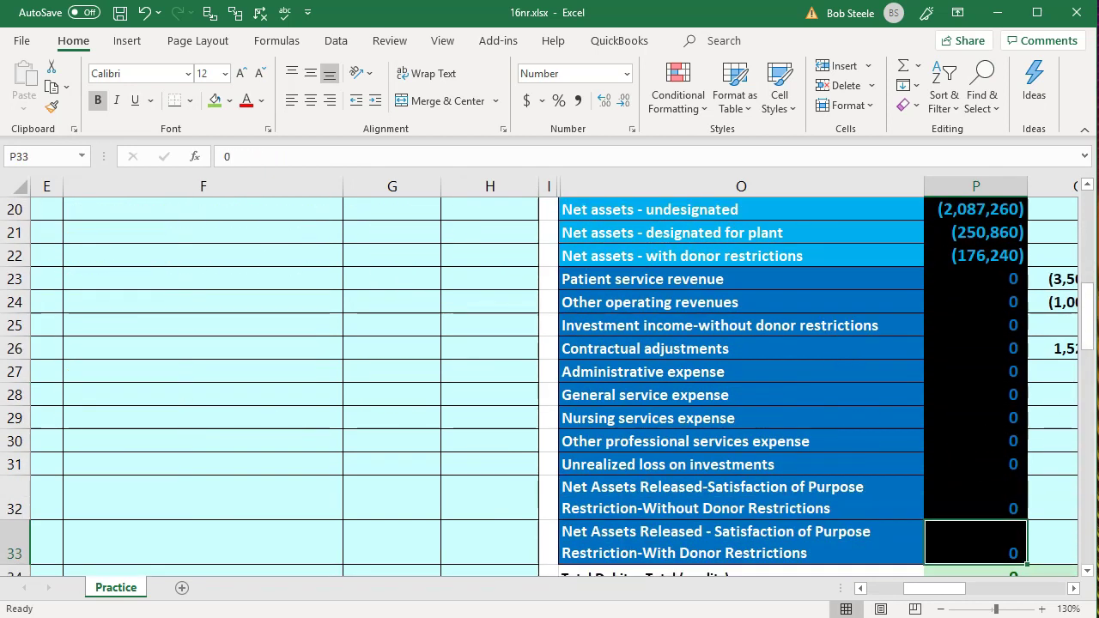
key("F2")
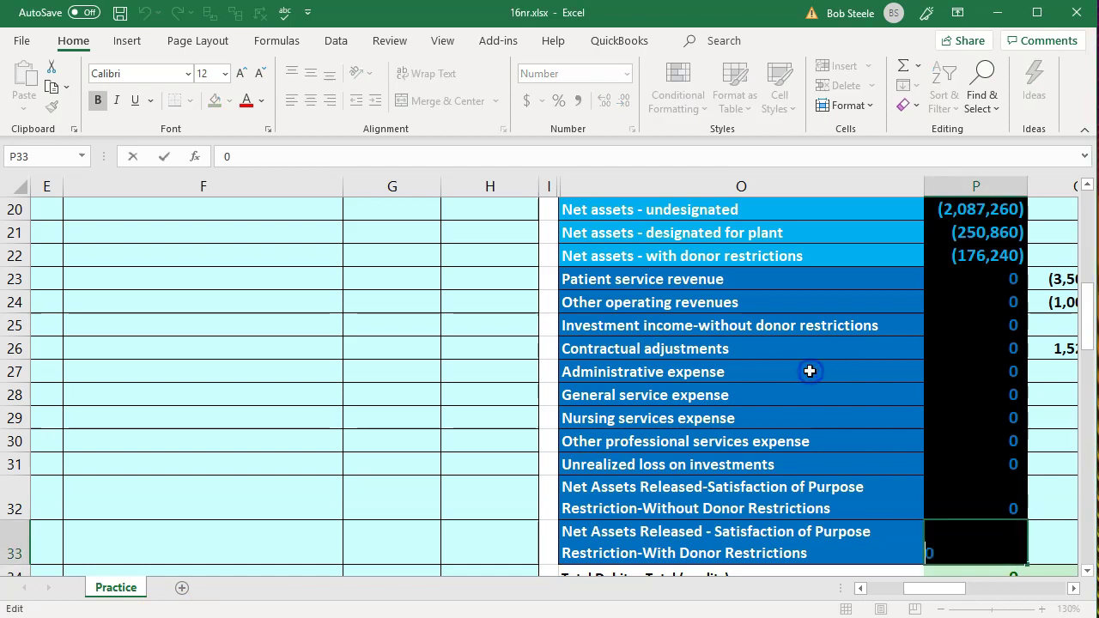
left_click(810, 371)
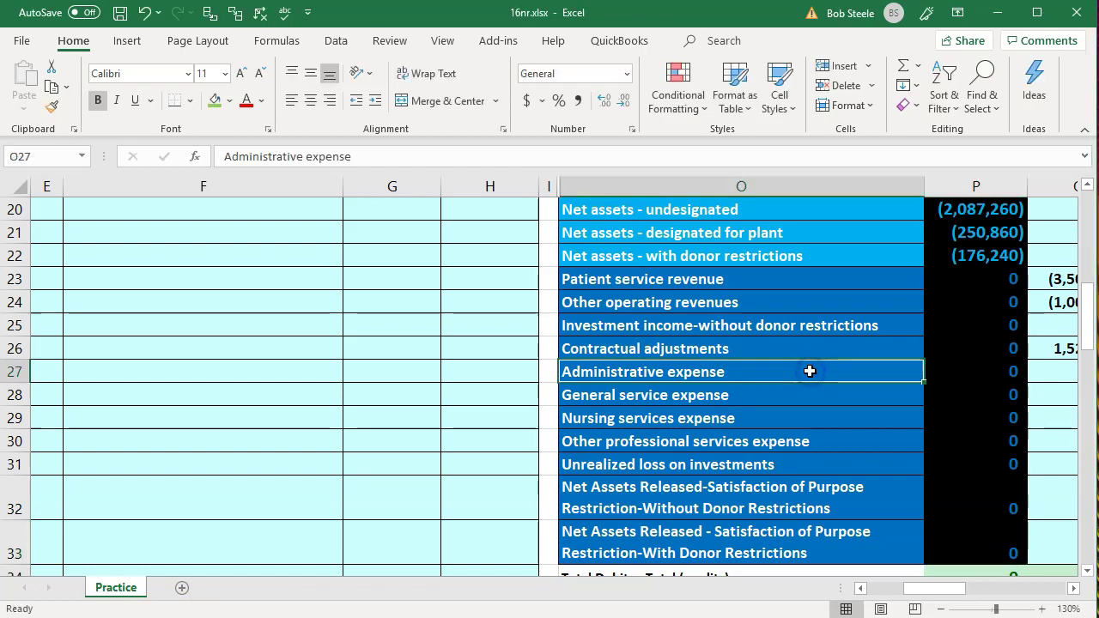
key("Right")
key("Right")
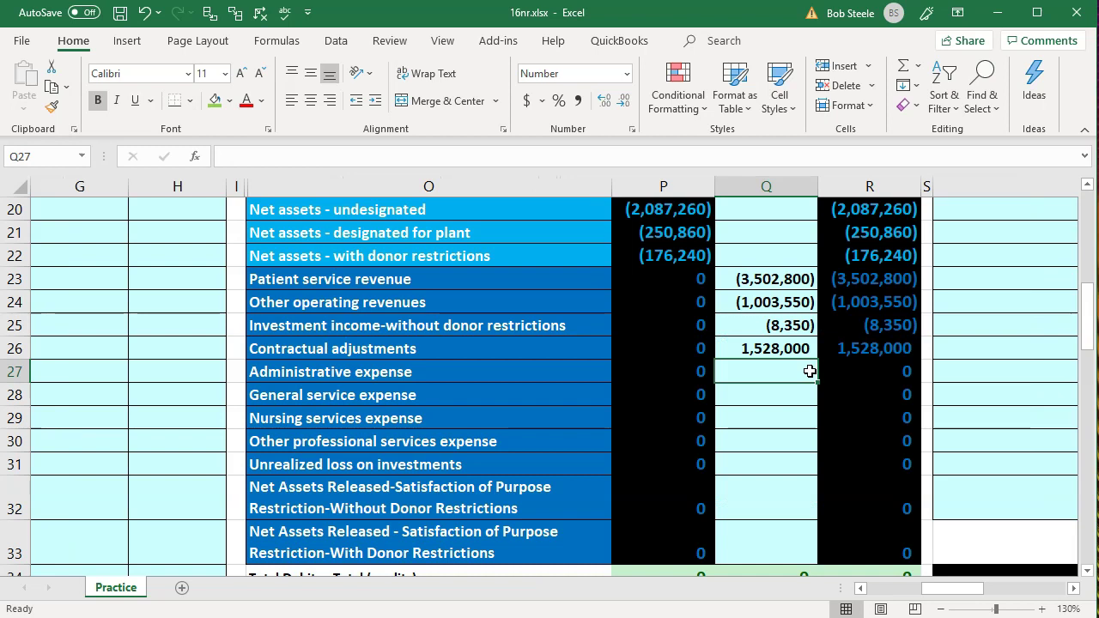
type("=")
key("Left")
key("Left")
key("Left")
key("Left")
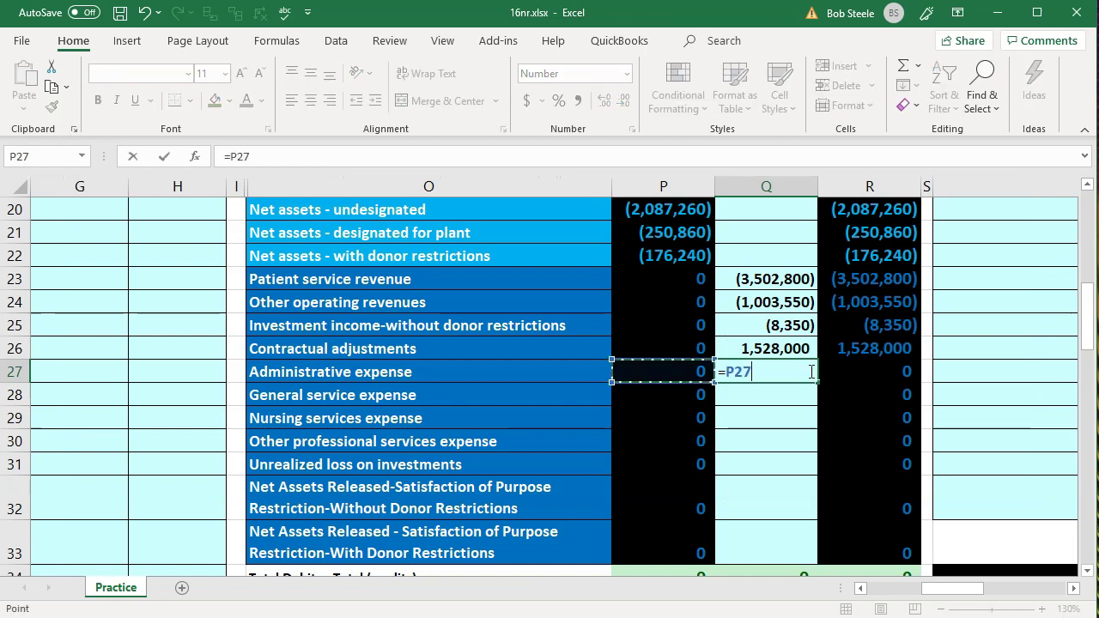
key("Left")
key("Left")
key("Left")
key("Up")
key("Up")
key("Up")
key("Up")
key("Up")
key("Up")
key("Up")
key("Up")
key("Up")
key("Up")
key("Up")
key("Up")
key("Up")
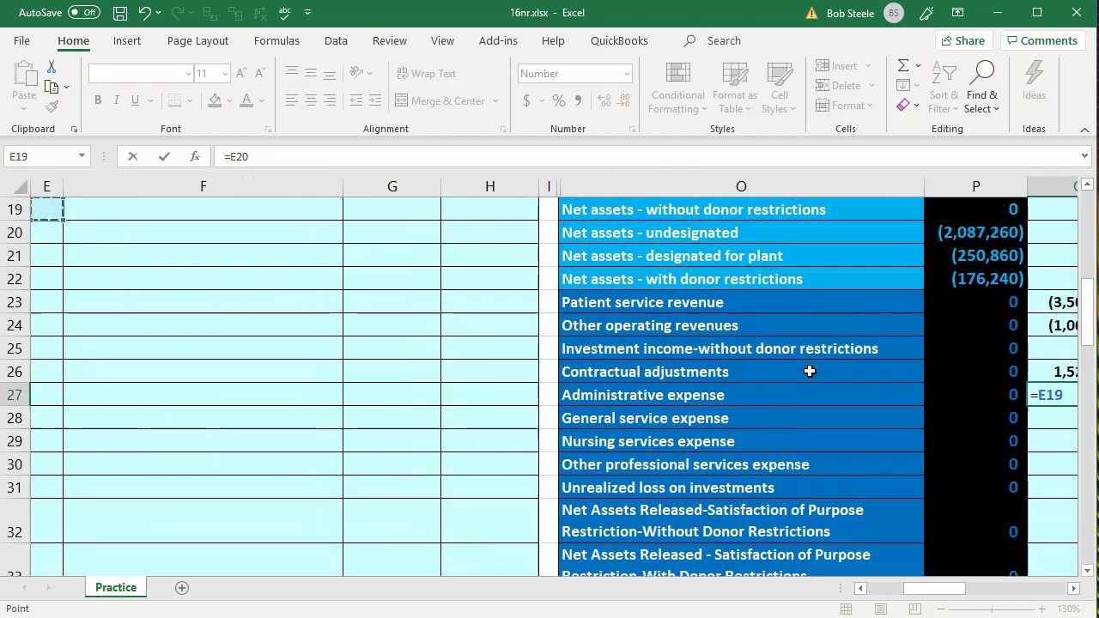
key("Up")
key("Up")
key("Up")
key("Down")
key("Right")
key("Right")
key("Down")
key("Return")
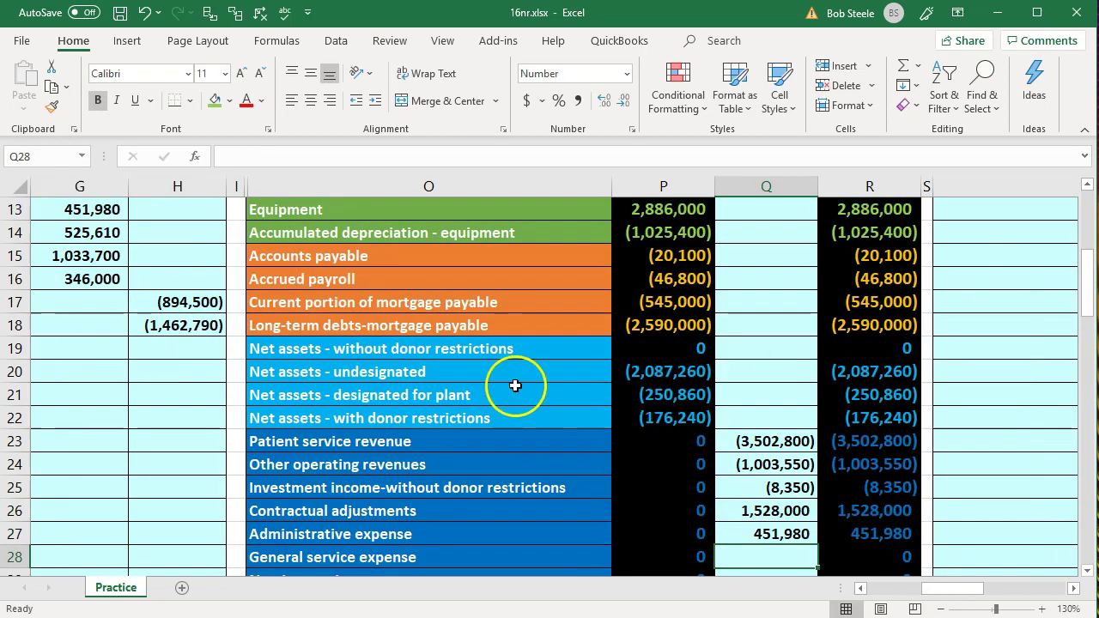
- Post entry 3's general service expense to the trial balance by linking adjustment cell Q28 to the debit in G14
left_click(103, 294)
scroll(86, 343, "up", 2)
left_click(125, 388)
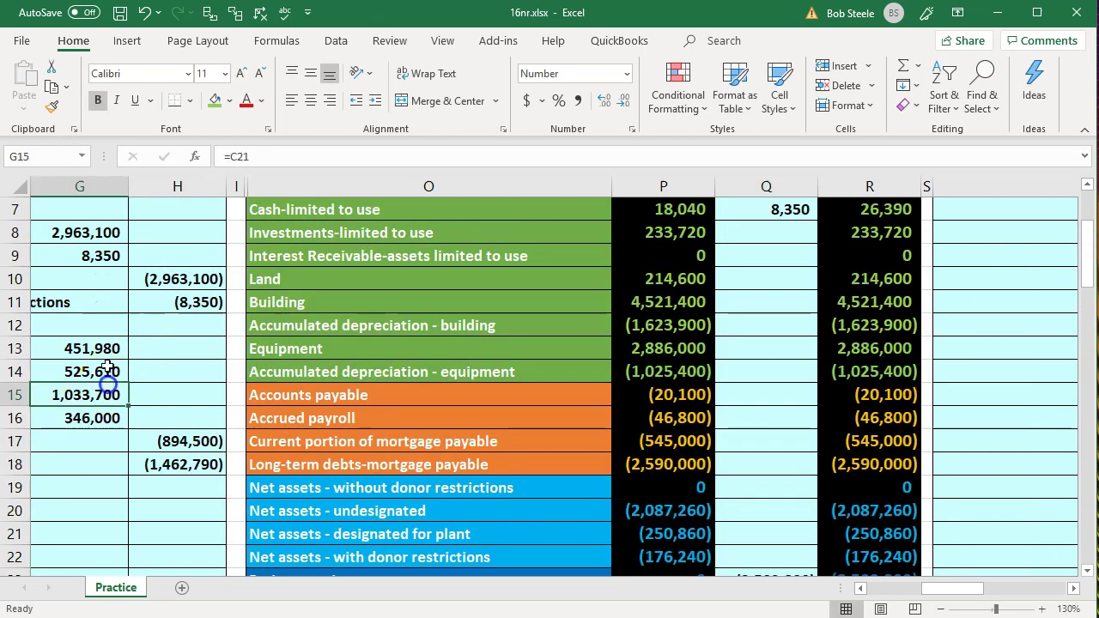
key("Left")
left_click(107, 368)
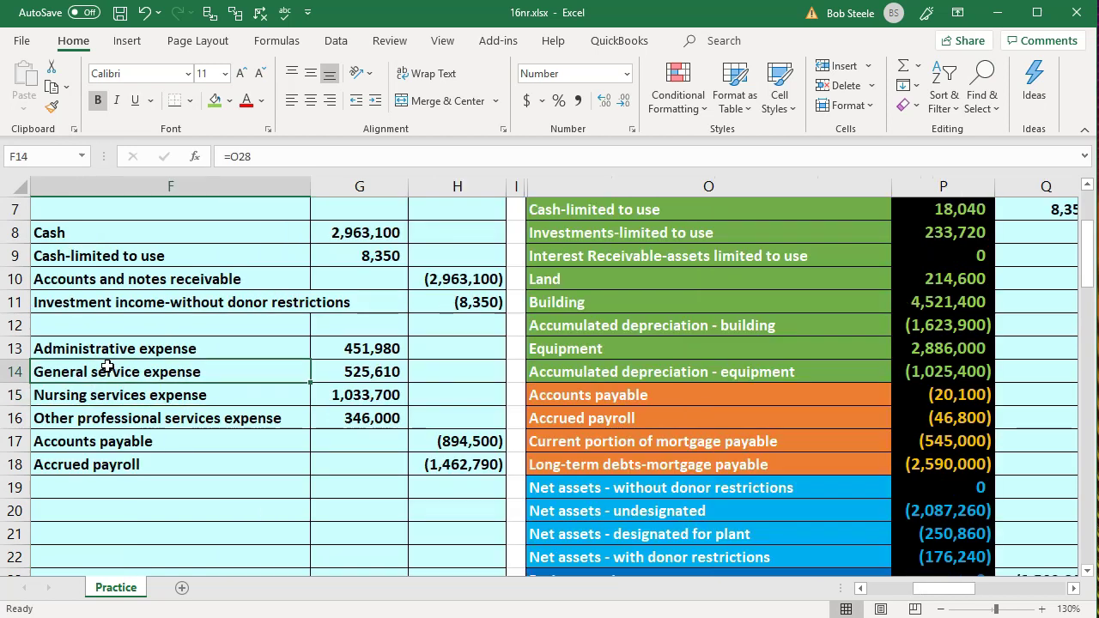
key("Right")
key("Right")
key("Right")
key("Right")
key("Down")
key("Down")
key("Down")
key("Down")
key("Down")
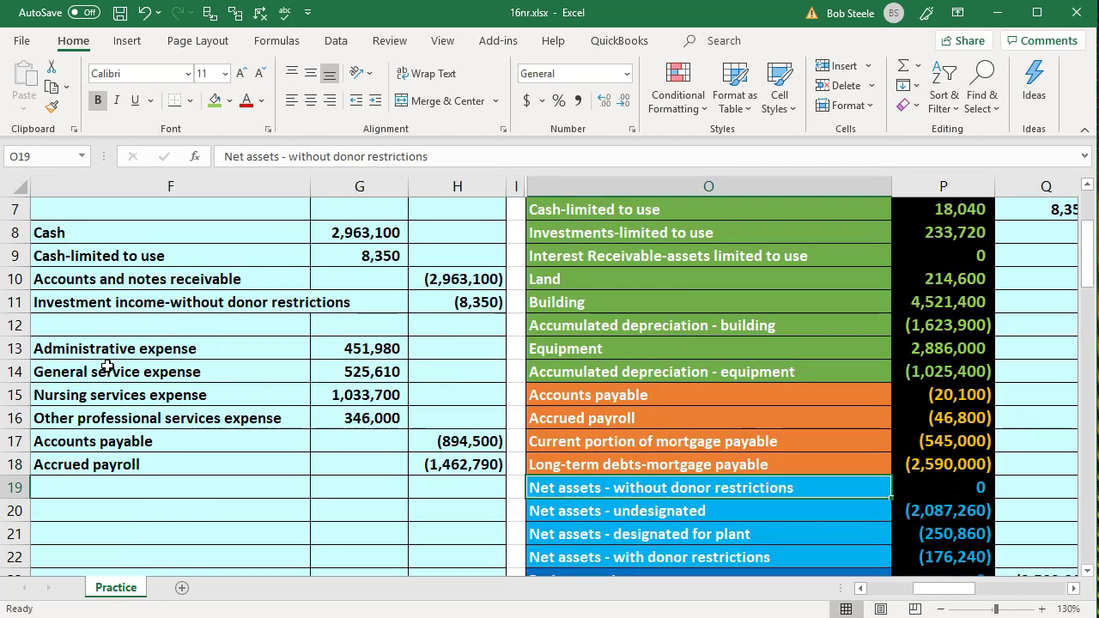
key("Down")
key("Down")
key("Down")
key("Down")
key("Down")
key("Down")
key("Down")
key("Down")
key("Down")
key("Down")
key("Down")
key("Up")
key("Up")
key("Right")
key("Right")
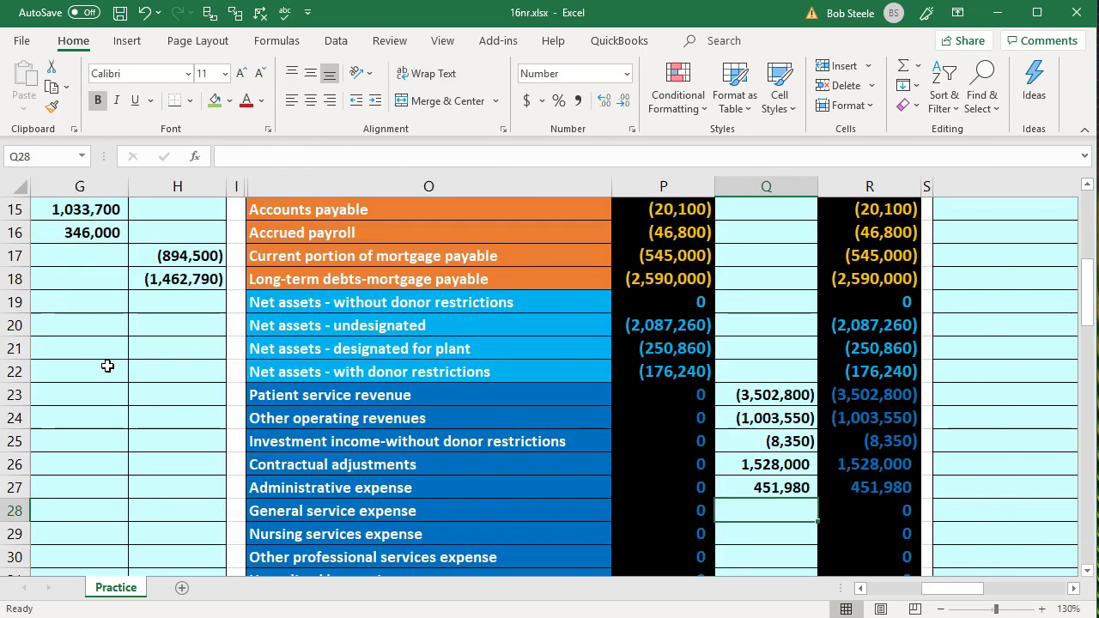
type("=")
key("Left")
key("Left")
key("Left")
key("Left")
key("Left")
key("Left")
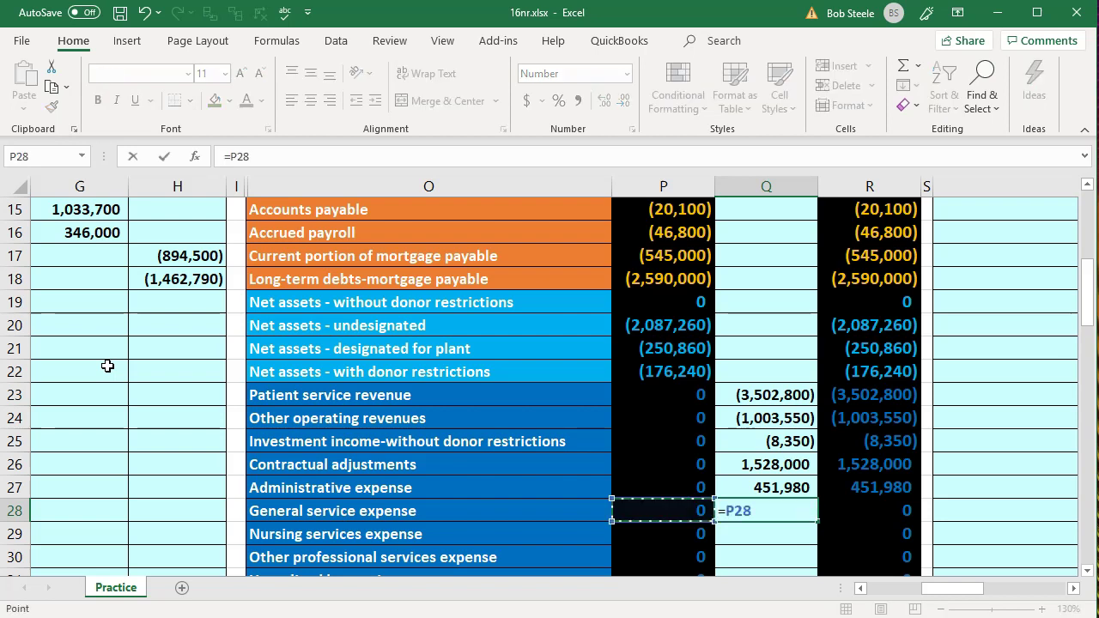
key("Up")
key("Up")
key("Up")
key("Up")
key("Up")
key("Up")
key("Up")
key("Up")
key("Up")
key("Up")
key("Up")
key("Up")
key("Up")
key("Up")
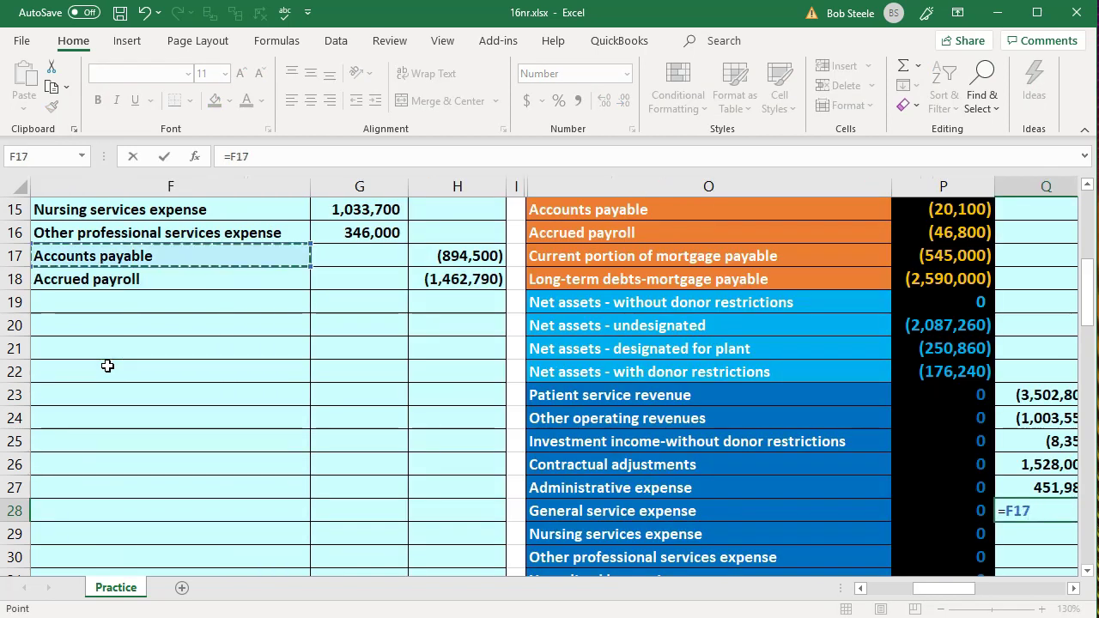
key("Right")
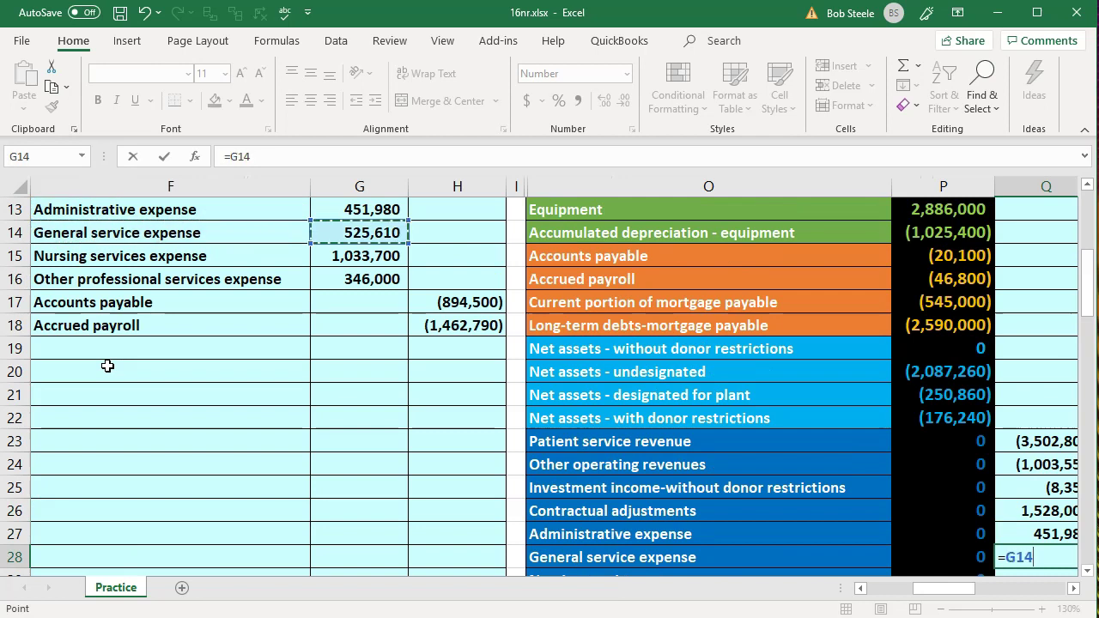
key("Return")
- Post entry 3's nursing services expense to the trial balance by linking adjustment cell Q29 to the debit in G15
key("Up")
key("Right")
key("Left")
key("Left")
key("Left")
key("Left")
key("Left")
key("Left")
key("Left")
key("Up")
key("Up")
key("Up")
key("Up")
key("Up")
key("Up")
key("Up")
key("Up")
key("Up")
key("Up")
key("Up")
key("Up")
key("Up")
key("Down")
key("Down")
key("Down")
key("Down")
key("Down")
key("Down")
key("Down")
key("Down")
key("Down")
key("Down")
key("Down")
key("Down")
key("Down")
key("Right")
key("Right")
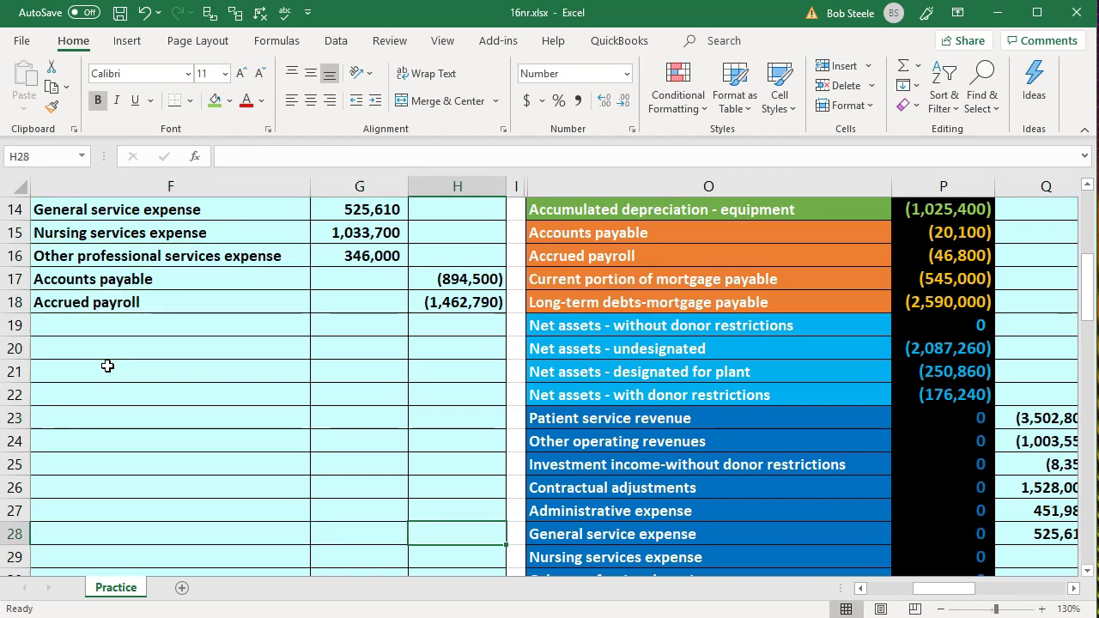
key("Right")
key("Right")
key("Down")
key("Right")
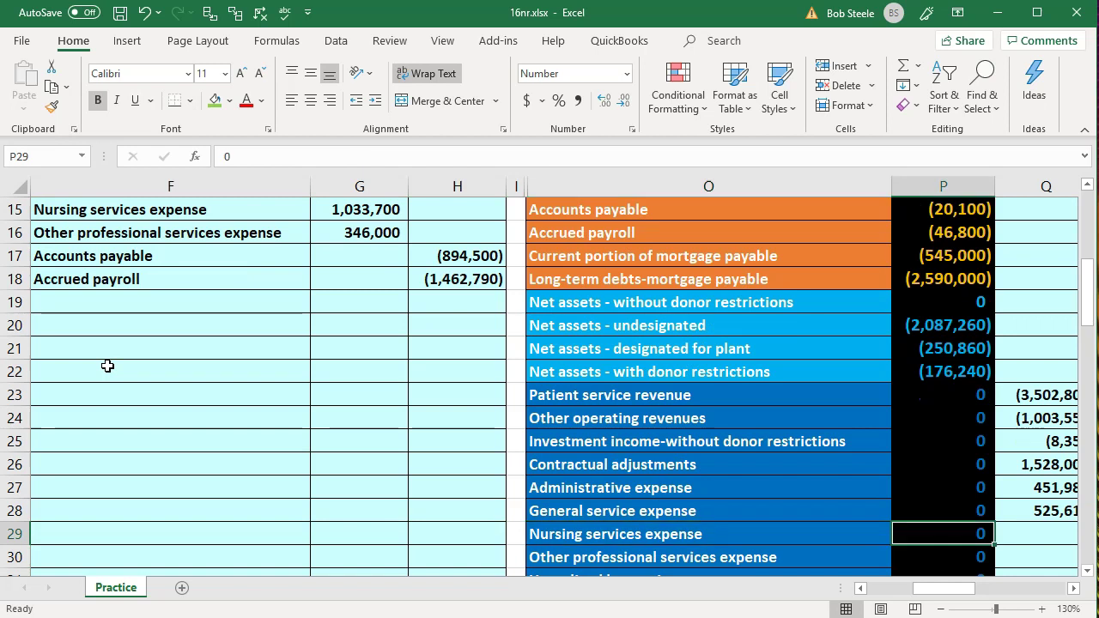
key("Right")
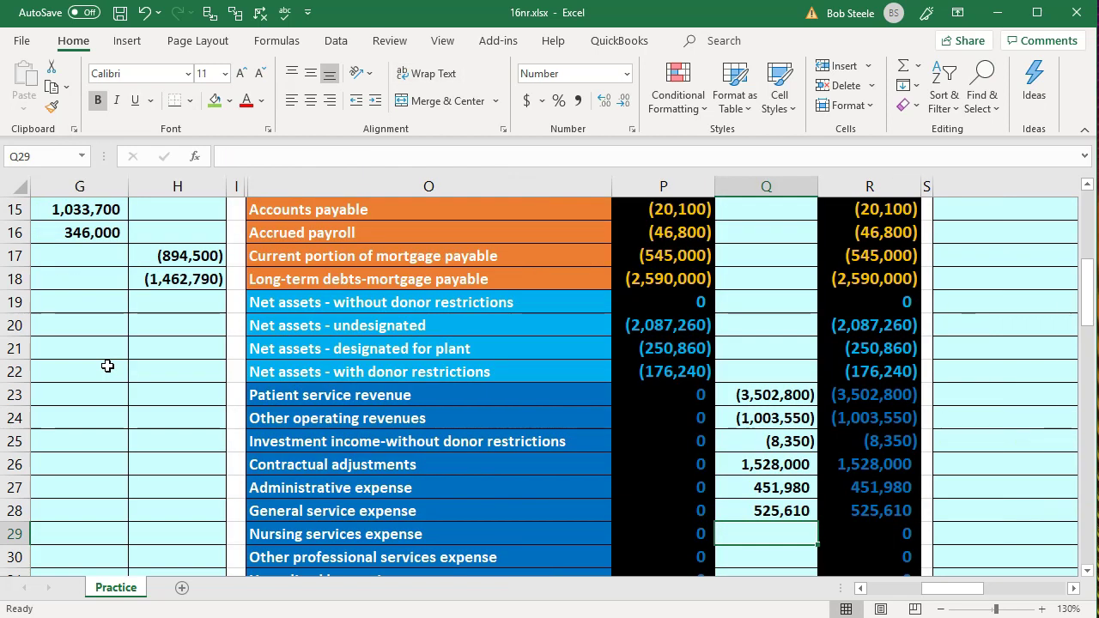
type("=")
key("Left")
key("Left")
key("Left")
key("Left")
key("Left")
key("Left")
key("Left")
key("Up")
key("Up")
key("Up")
key("Up")
key("Up")
key("Up")
key("Up")
key("Up")
key("Up")
key("Up")
key("Up")
key("Up")
key("Up")
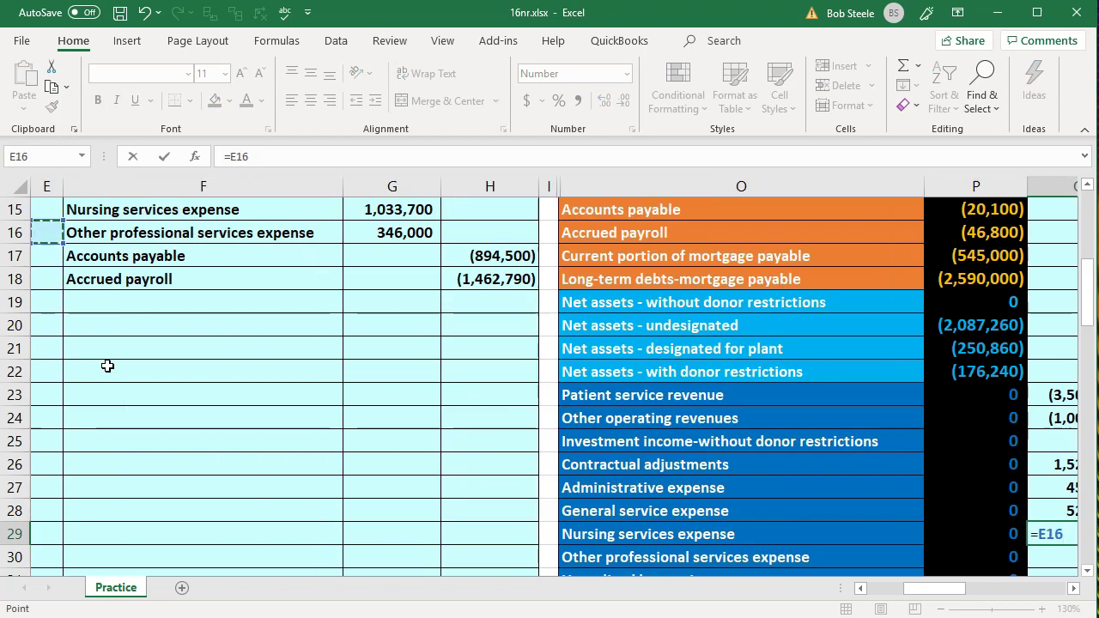
key("Up")
key("Up")
key("Down")
key("Right")
key("Right")
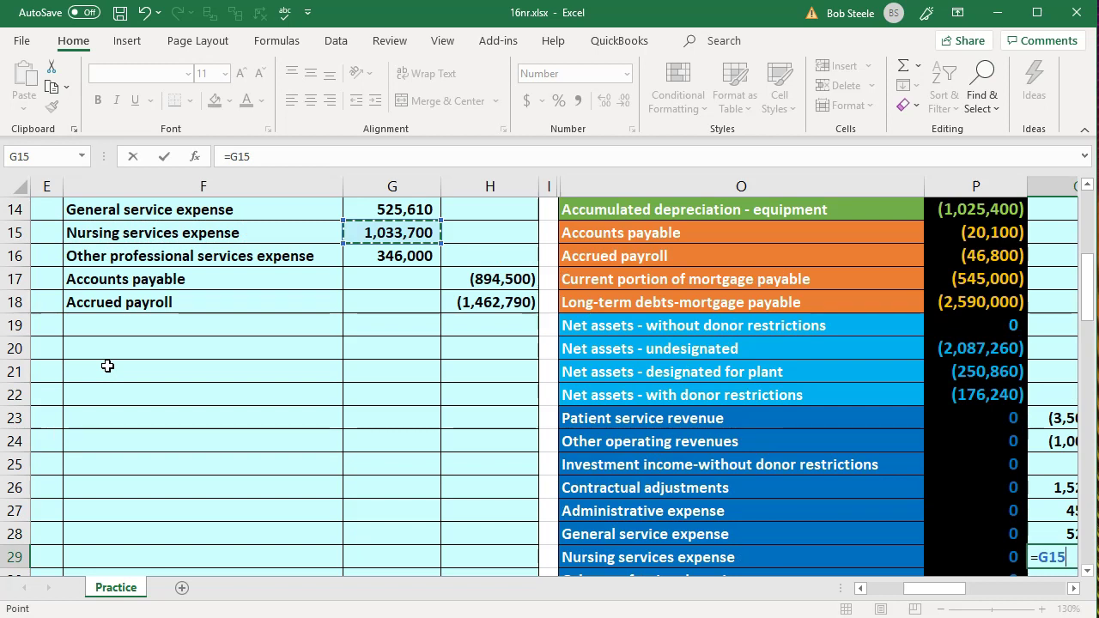
key("Return")
- Post entry 3's other professional services expense to the trial balance by linking adjustment cell Q30 to the debit in G16
key("Up")
key("Right")
key("Left")
key("Left")
key("Left")
key("Left")
key("Left")
key("Left")
key("Left")
key("Up")
key("Up")
key("Up")
key("Up")
key("Up")
key("Up")
key("Up")
key("Up")
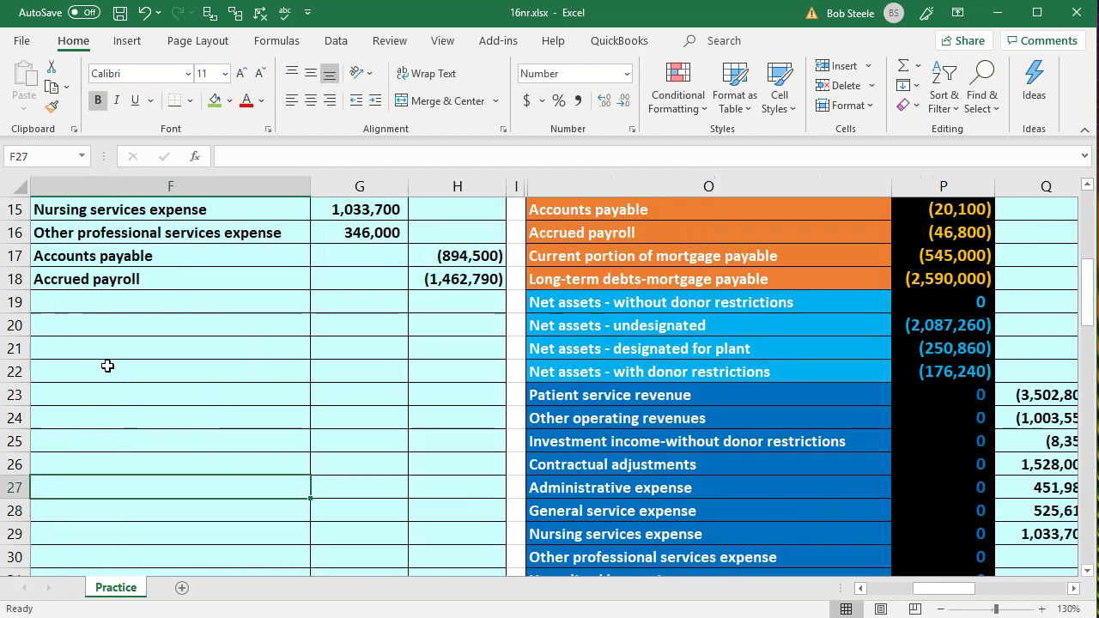
key("Up")
key("Up")
key("Up")
key("Up")
key("Up")
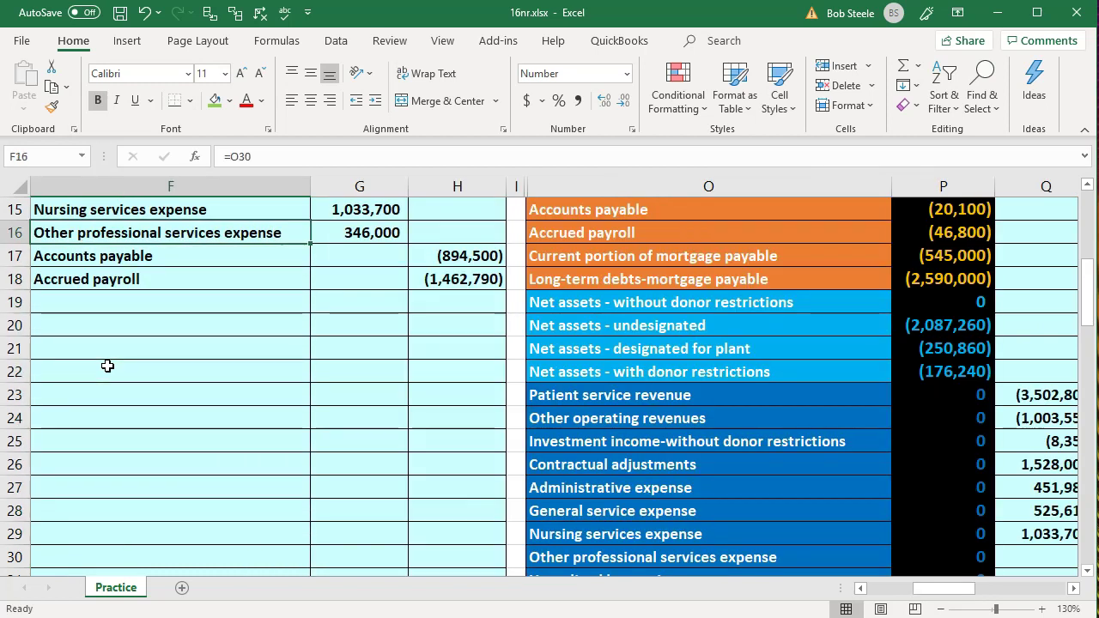
key("Right")
key("Down")
key("Down")
key("Down")
key("Down")
key("Down")
key("Down")
key("Down")
key("Down")
key("Down")
key("Down")
key("Down")
key("Down")
key("Down")
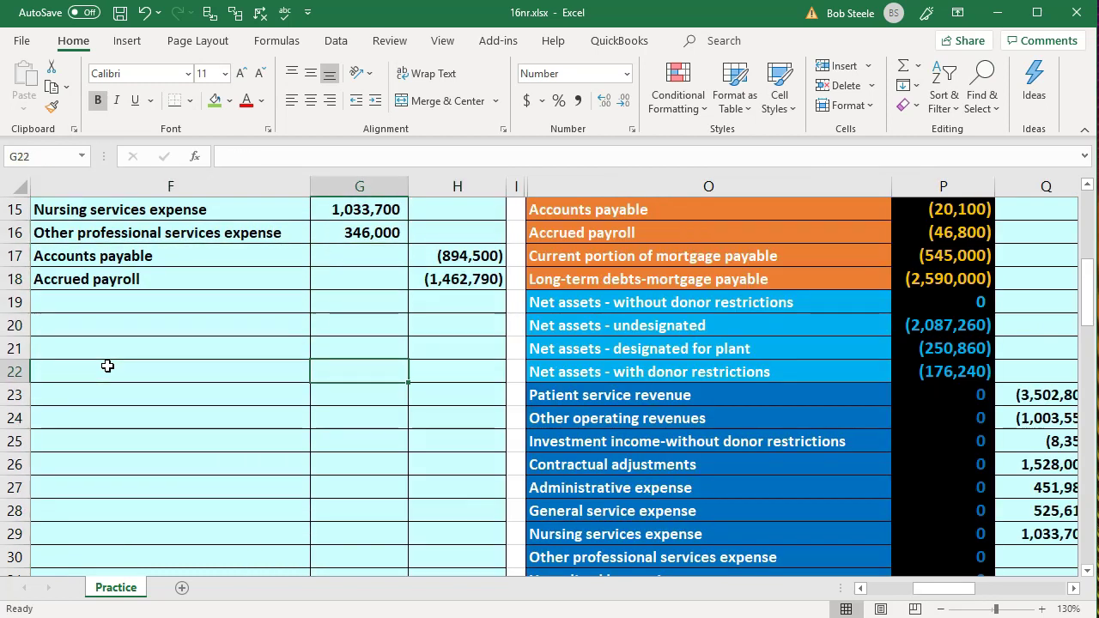
key("Down")
key("Down")
key("Down")
key("Right")
key("Right")
key("Right")
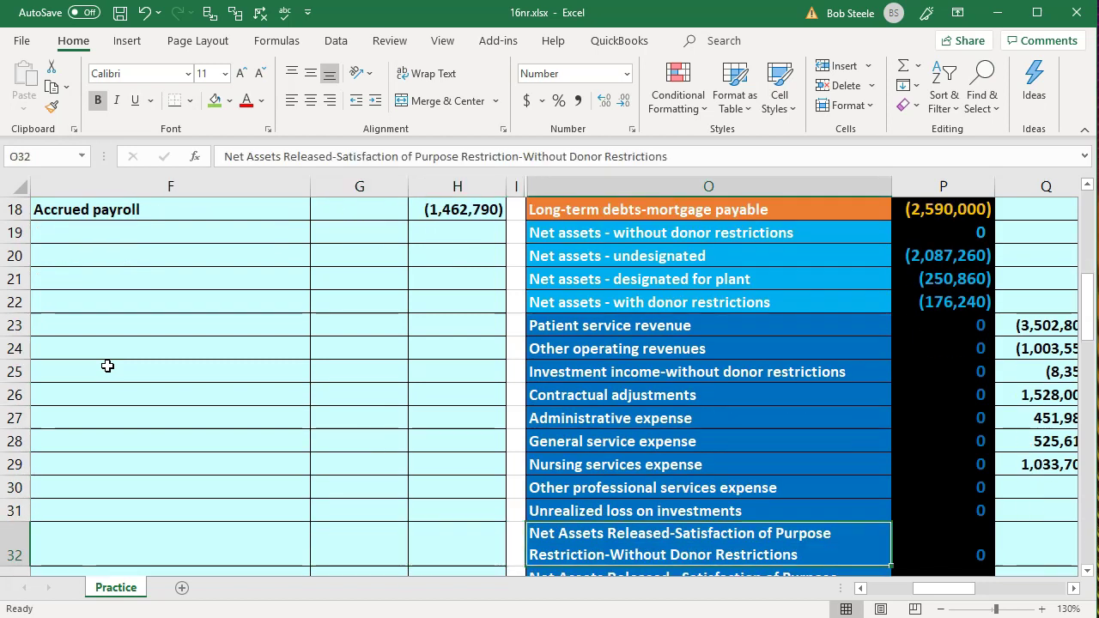
key("Up")
key("Up")
key("Right")
key("Right")
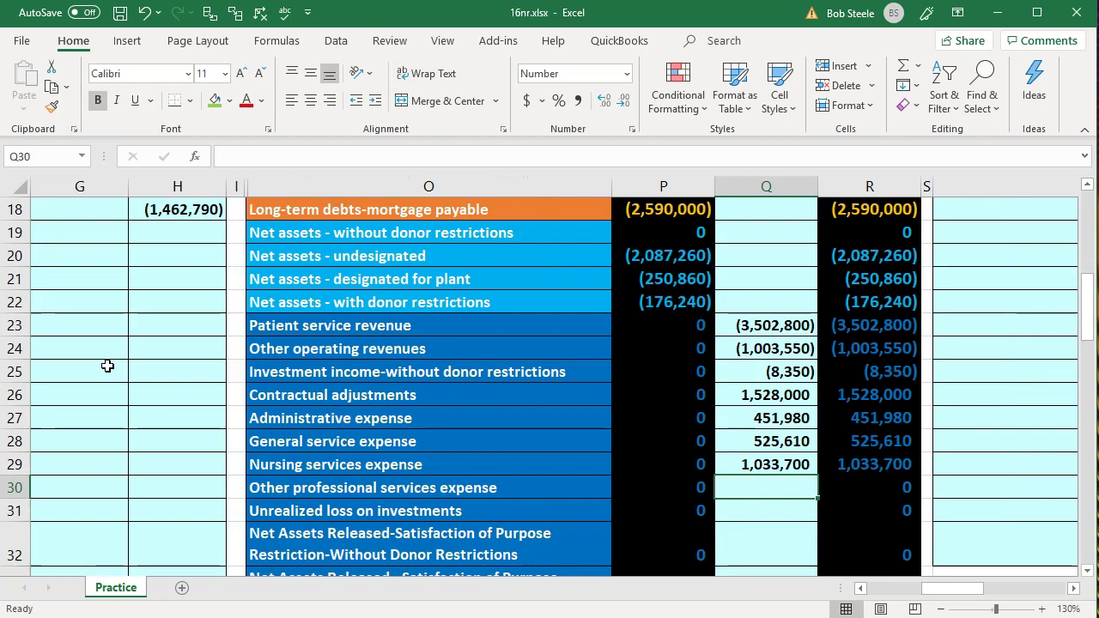
type("=")
key("Left")
key("Left")
key("Left")
key("Left")
key("Left")
key("Left")
key("Up")
key("Up")
key("Up")
key("Up")
key("Up")
key("Up")
key("Up")
key("Up")
key("Up")
key("Up")
key("Up")
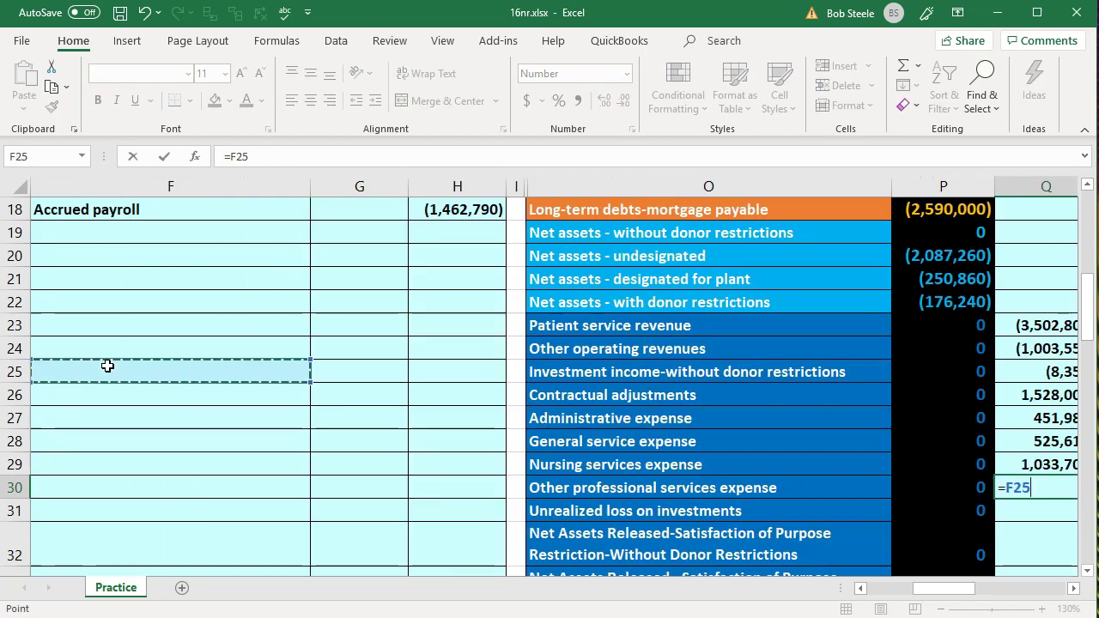
key("Up")
key("Up")
key("Up")
key("Up")
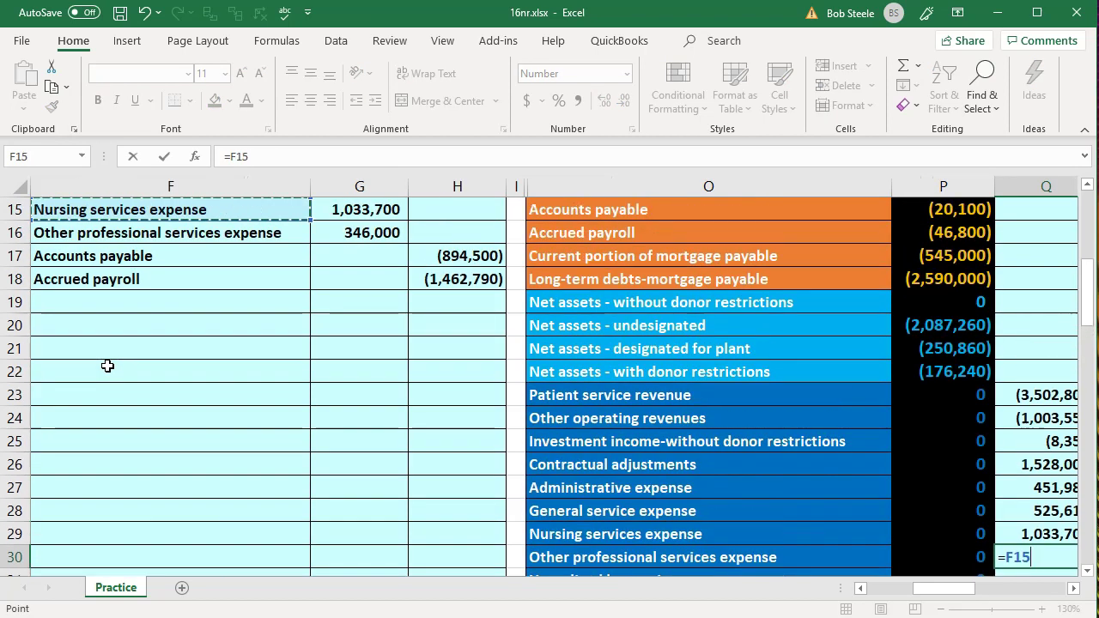
key("Down")
key("Right")
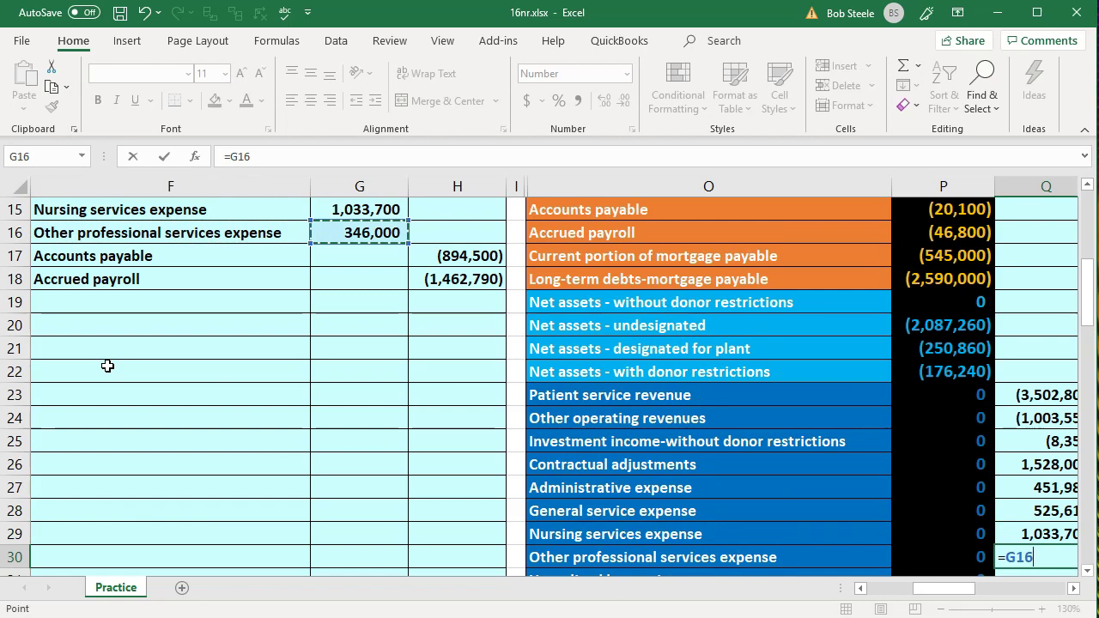
key("Tab")
- Post entry 3's accounts payable to the trial balance by linking adjustment cell Q15 to the credit in H17
key("Left")
key("Left")
key("Left")
key("Left")
key("Left")
key("Left")
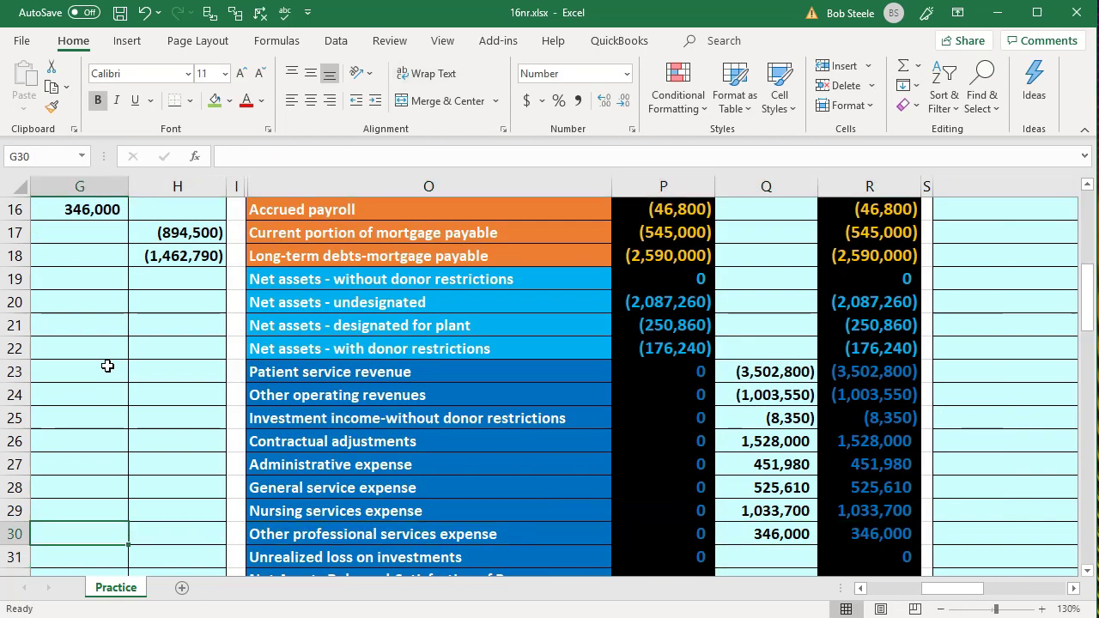
key("Left")
key("Left")
key("Up")
key("Up")
key("Up")
key("Up")
key("Up")
key("Up")
key("Up")
key("Up")
key("Up")
key("Up")
key("Up")
key("Up")
key("Up")
key("Right")
key("Right")
key("Right")
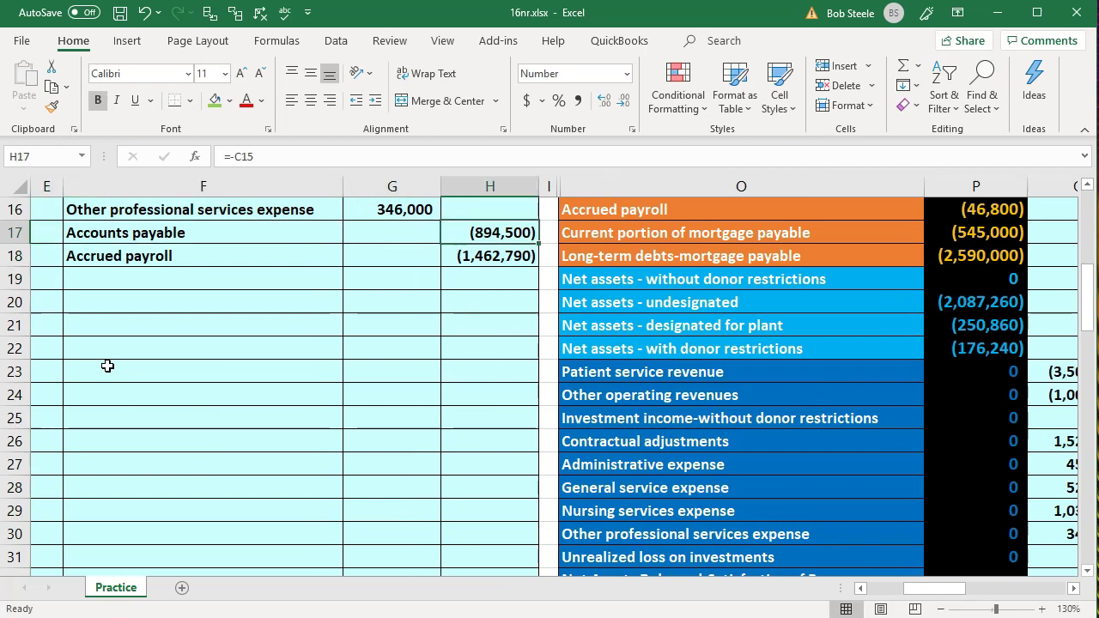
key("Right")
key("Right")
key("Up")
key("Up")
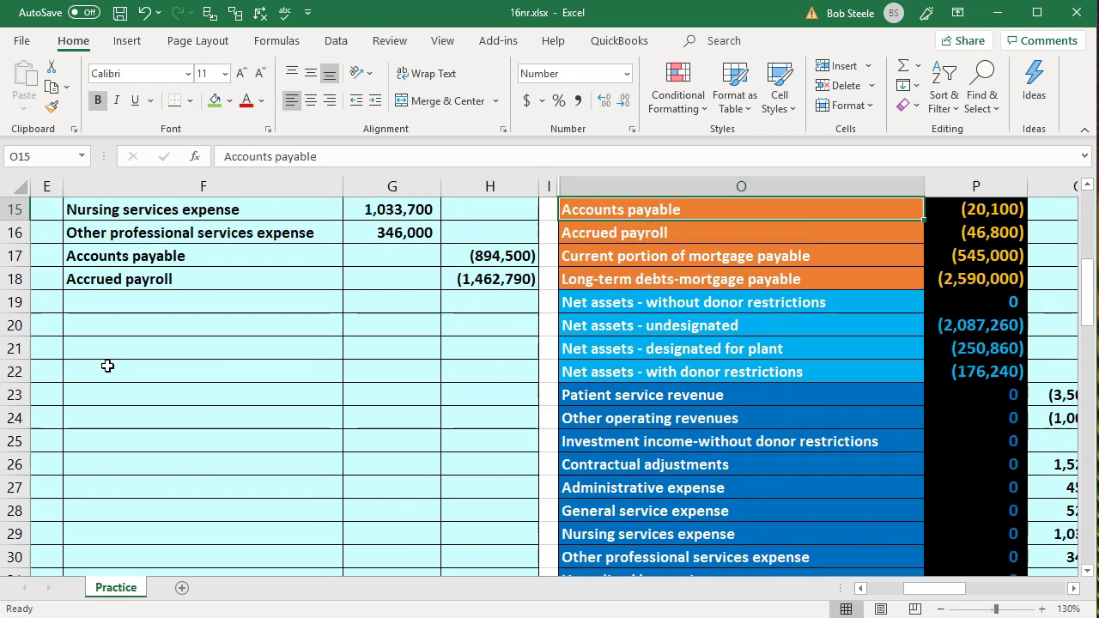
key("Right")
key("Right")
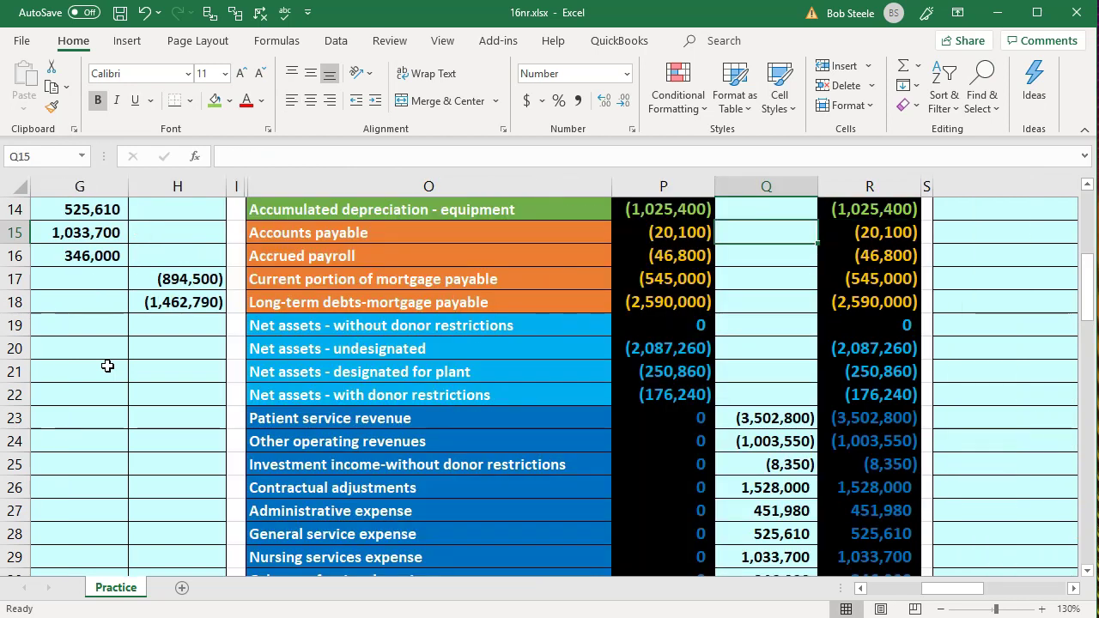
type("=")
key("Left")
key("Left")
key("Left")
key("Left")
key("Left")
key("Left")
key("Down")
key("Down")
key("Right")
key("Right")
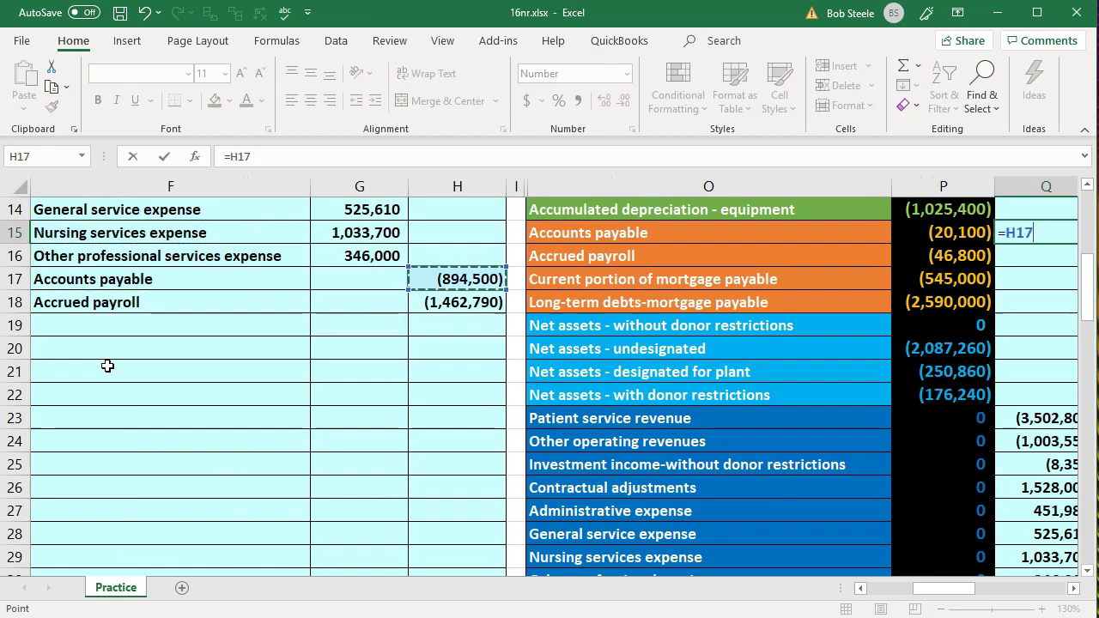
key("Return")
- Post entry 3's accrued payroll to the trial balance by linking adjustment cell Q16 to the credit in H18
key("Left")
key("Left")
key("Left")
key("Left")
key("Left")
key("Left")
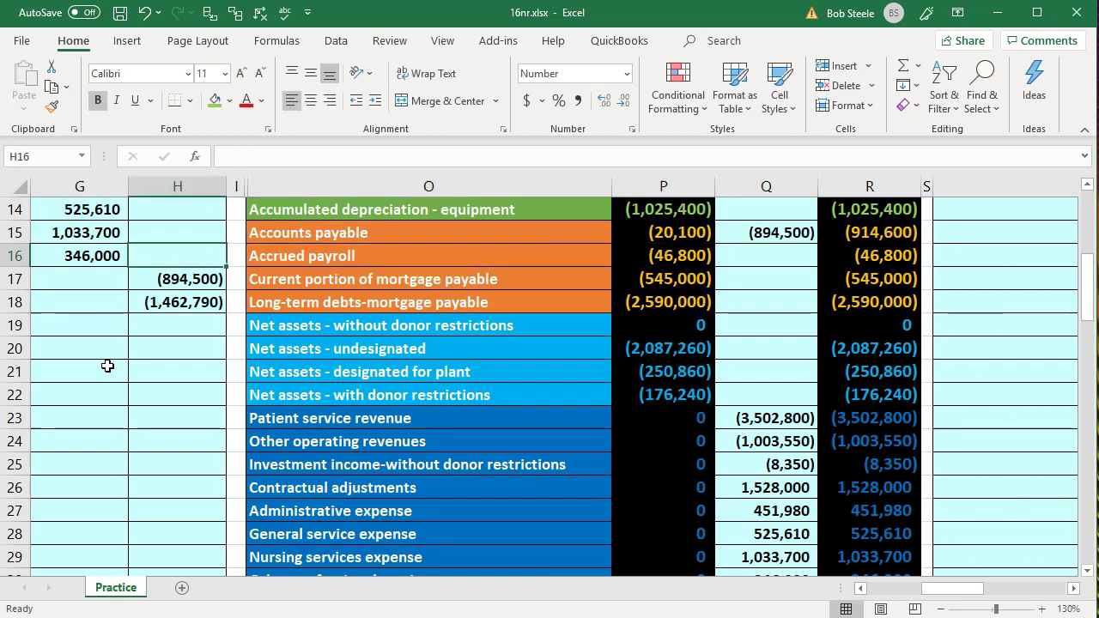
key("Down")
key("Down")
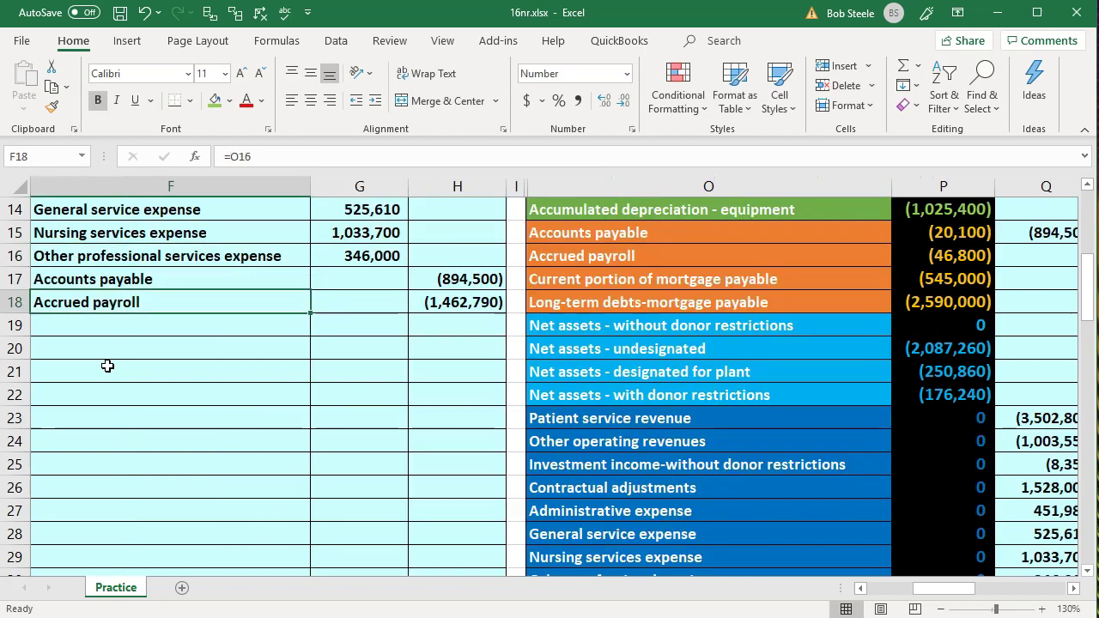
key("Right")
key("Right")
key("Right")
key("Right")
key("Up")
key("Up")
key("Right")
key("Right")
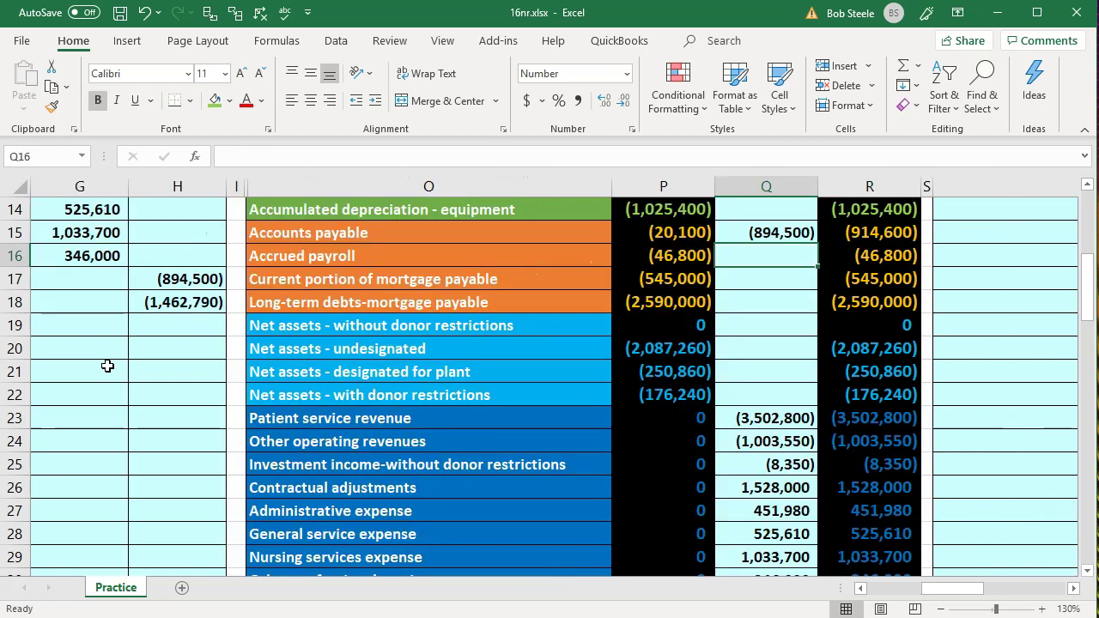
type("=")
key("Left")
key("Left")
key("Left")
key("Left")
key("Left")
key("Left")
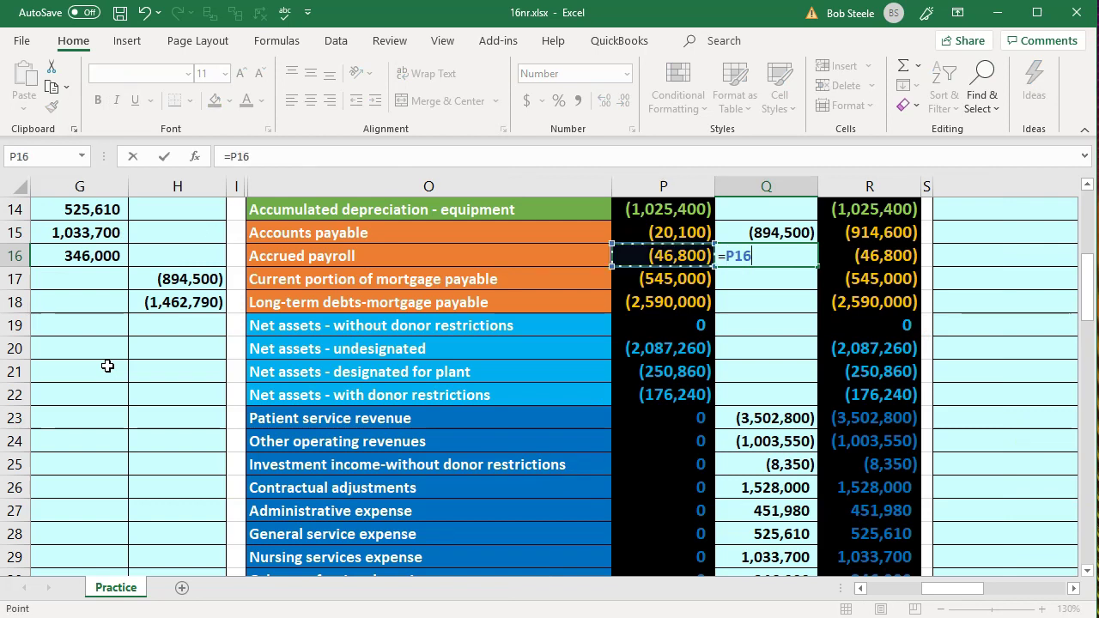
key("Down")
key("Down")
key("Right")
key("Right")
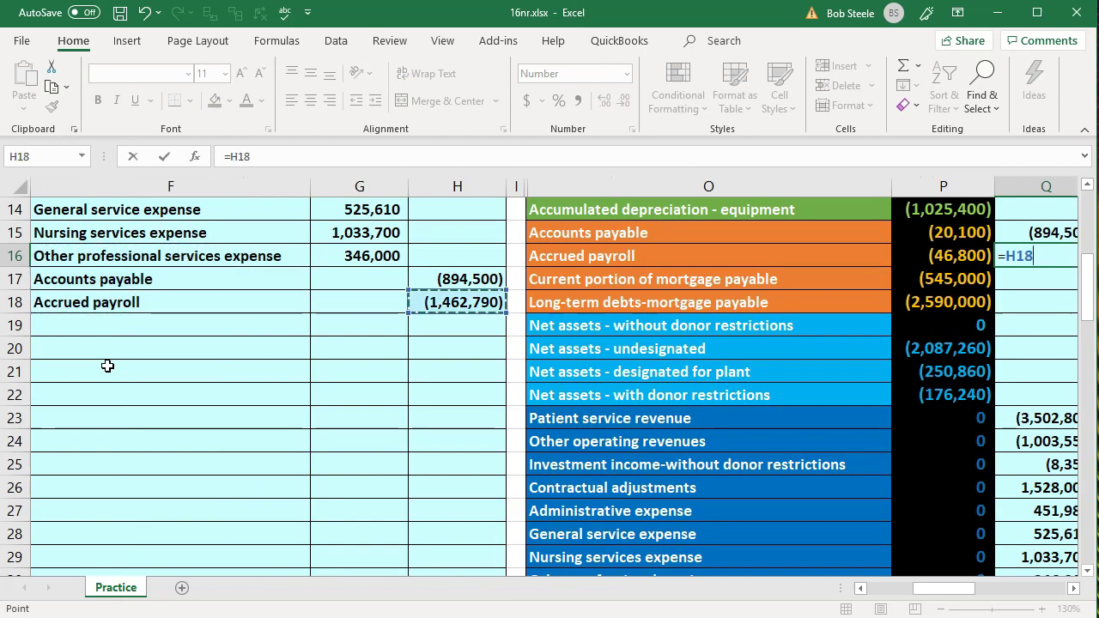
key("Return")
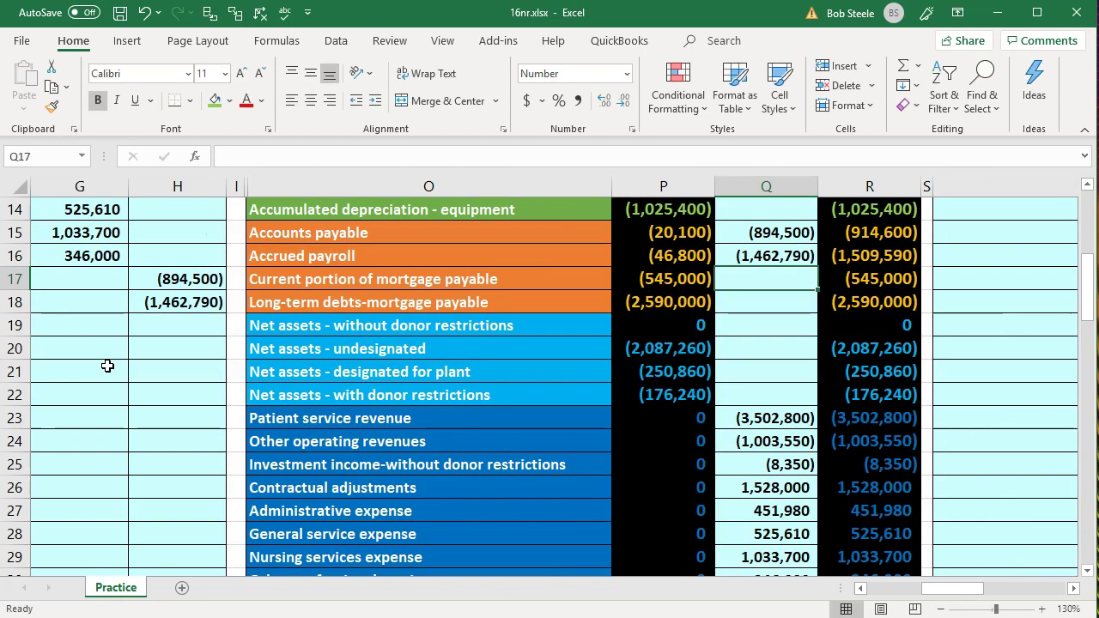
- Check the ending balance of accrued payroll and the trial balance's total debits less credits after posting entry 3
key("Right")
key("Up")
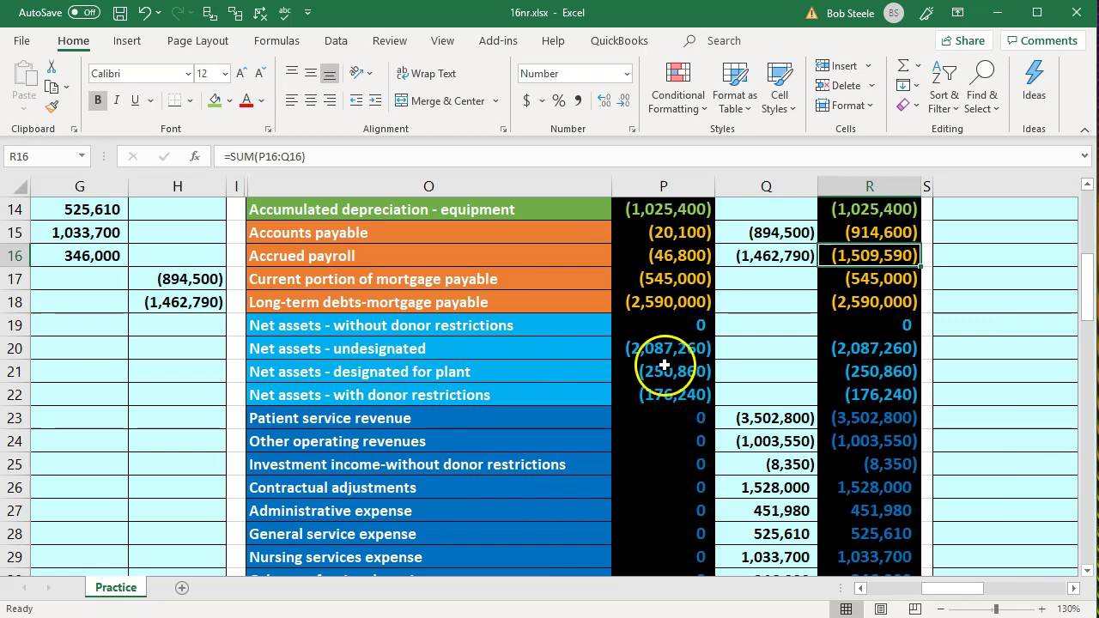
left_click(742, 355)
scroll(743, 355, "down", 3)
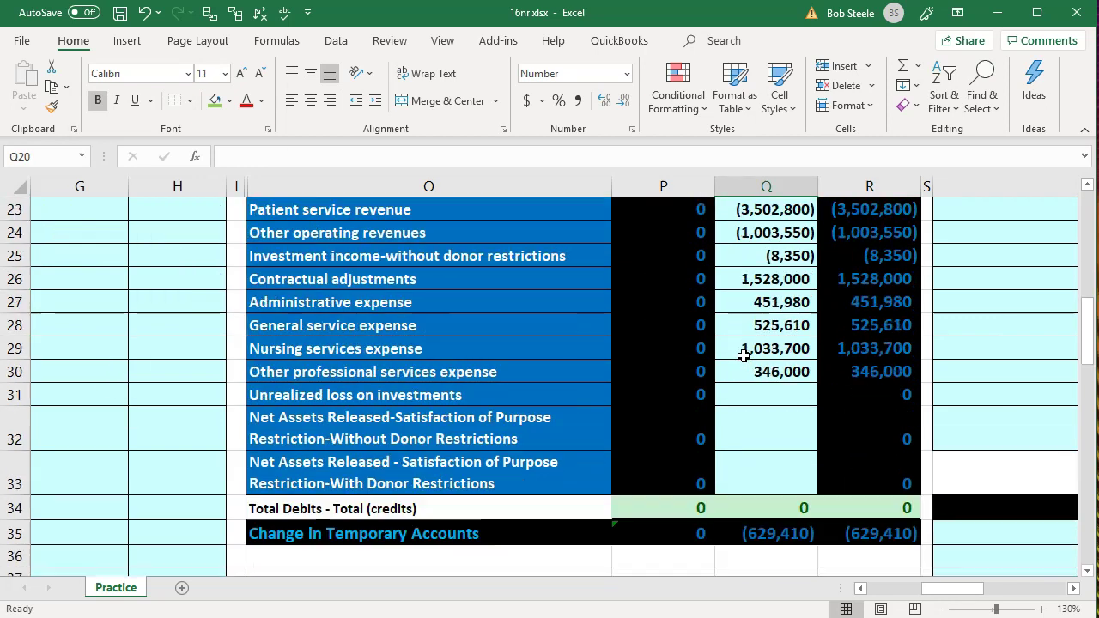
left_click(893, 508)
key("alt+equal")
key("Return")
- Review transaction 3's data for the amount released from restriction and select cell F20 below the recorded journal entry
scroll(877, 504, "up", 4)
left_click(672, 440)
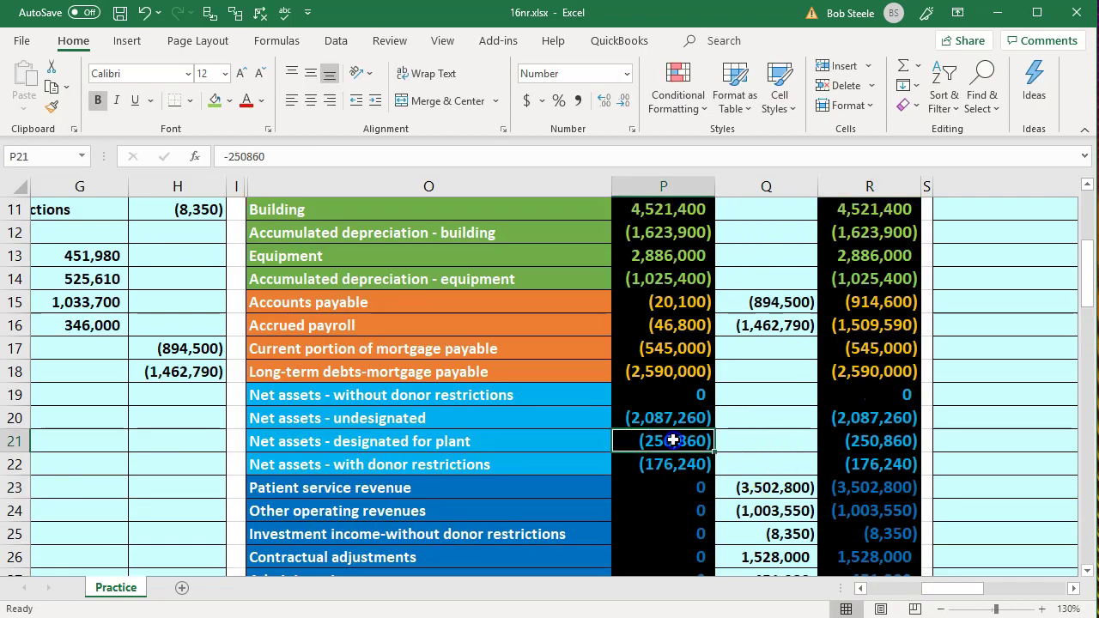
key("Left")
key("Left")
key("Left")
key("Left")
key("Left")
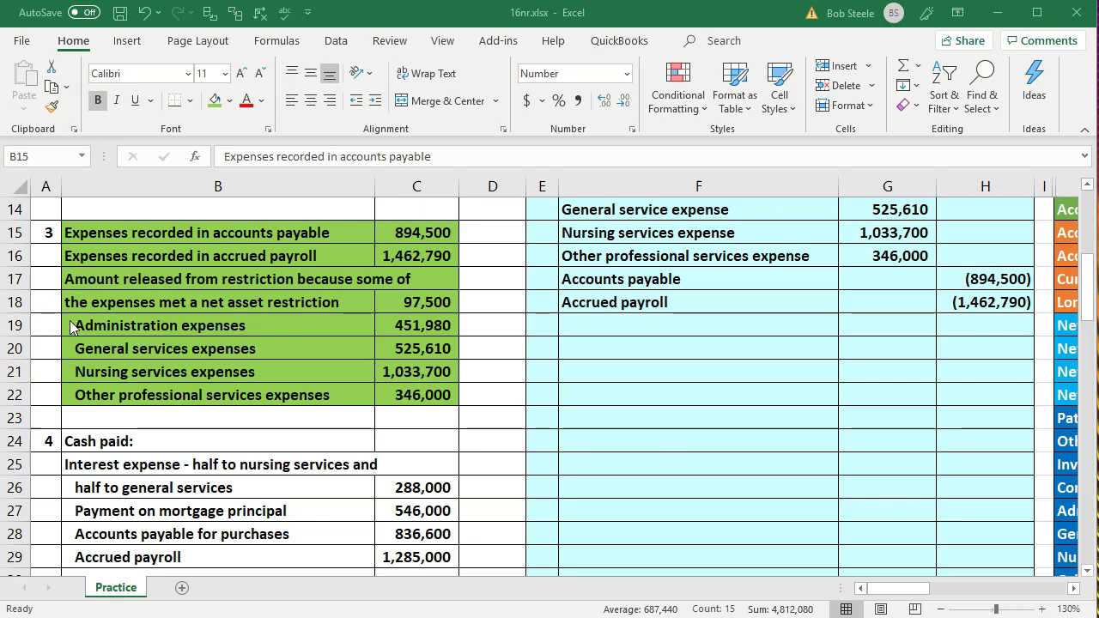
left_click(619, 350)
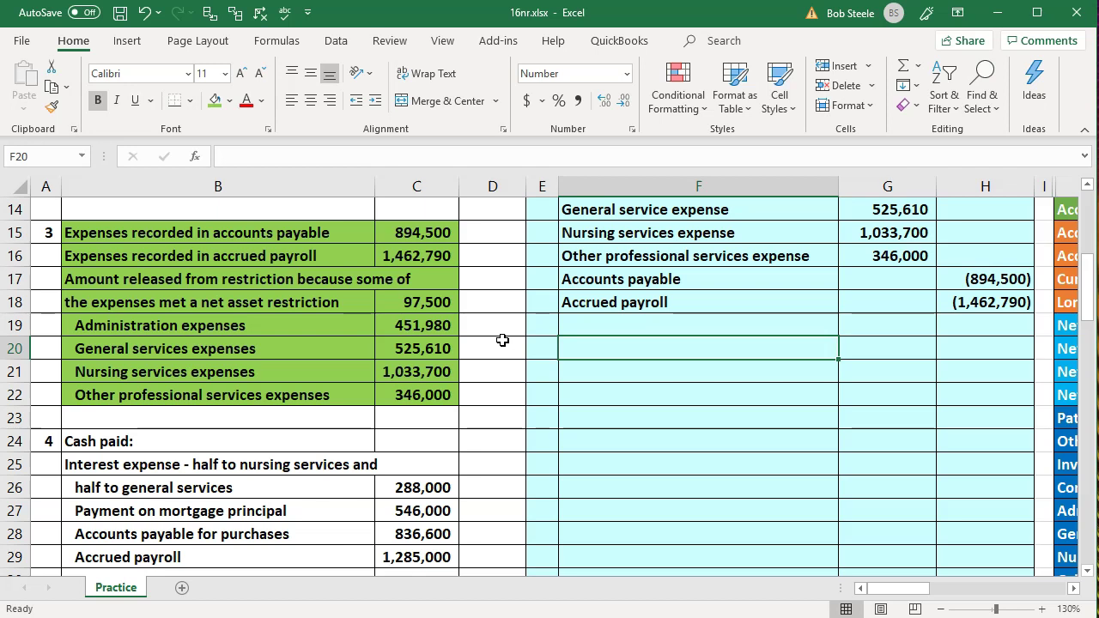
- Examine the two Net Assets Released accounts, without and with donor restrictions, in rows 32 and 33 of the trial balance
key("Right")
key("Right")
key("Right")
key("Right")
key("Right")
key("Right")
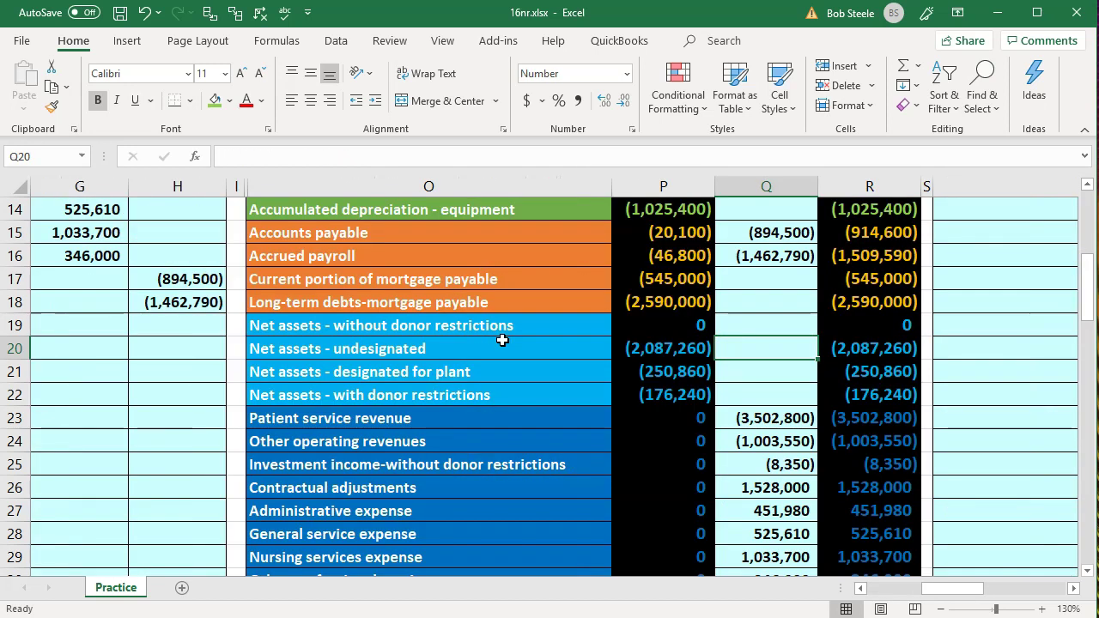
scroll(502, 341, "down", 4)
left_click_drag(501, 346, 497, 400)
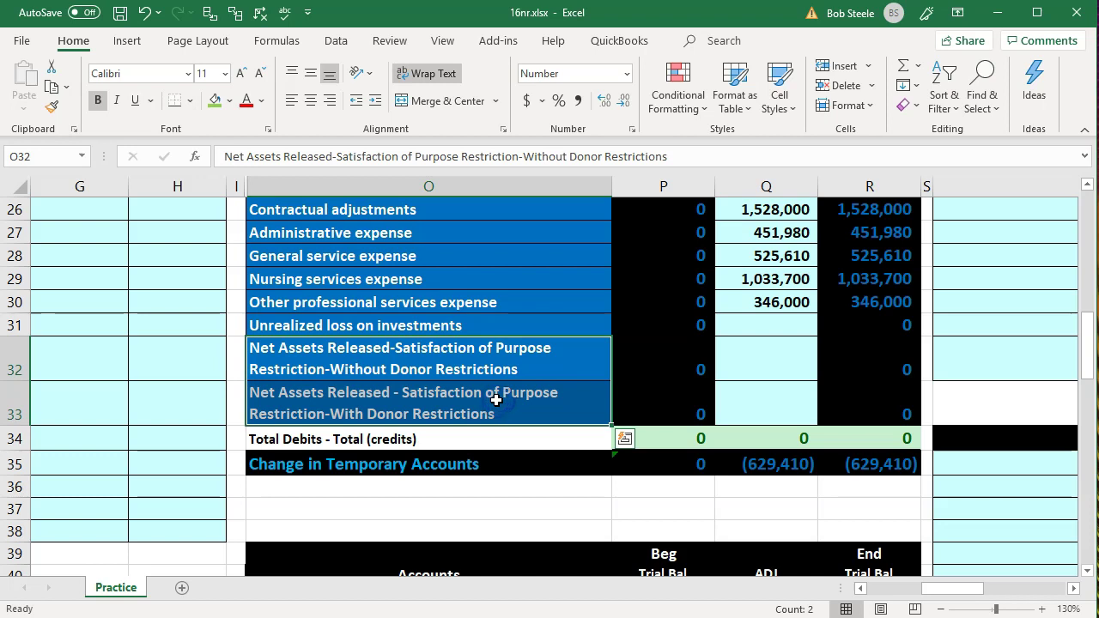
left_click(237, 352)
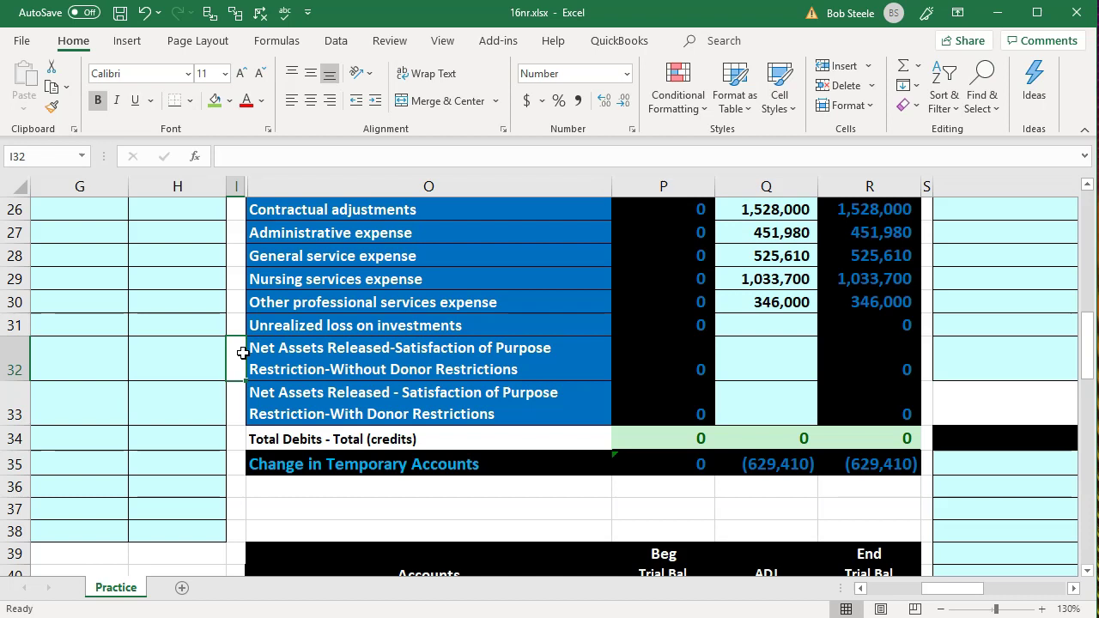
left_click(386, 366)
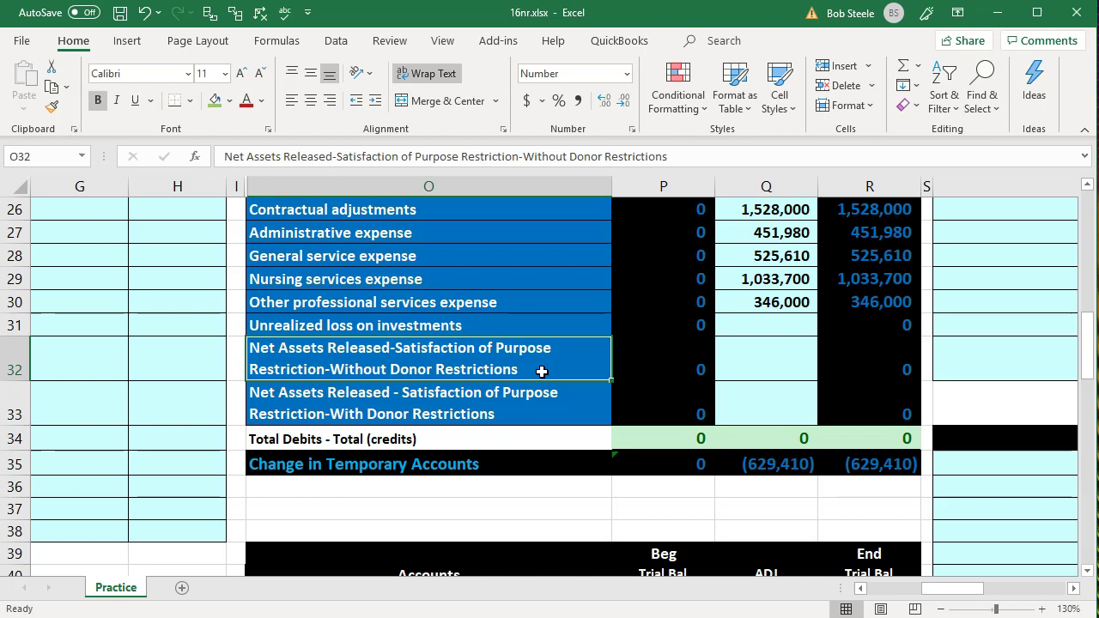
- Label the next journal entry 3b in cell E20, leaving a blank row below the Accrued payroll line
left_click(535, 398)
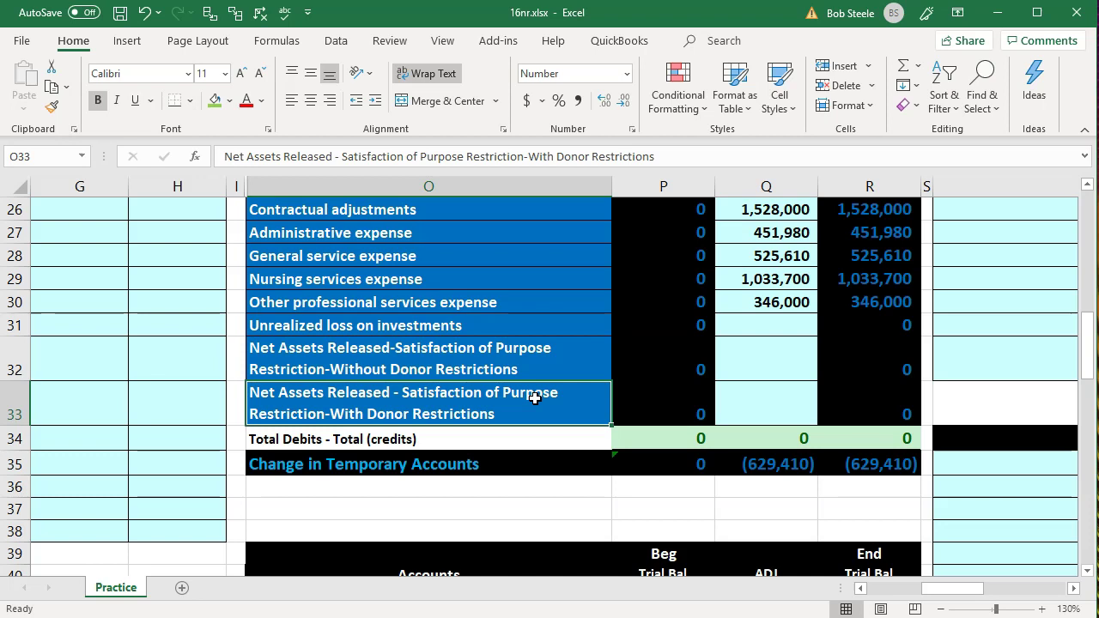
key("Left")
key("Left")
key("Left")
key("Left")
key("Left")
key("Up")
key("Up")
key("Up")
key("Up")
key("Up")
key("Up")
key("Up")
key("Up")
key("Up")
key("Up")
key("Up")
key("Up")
key("Up")
key("Up")
key("Up")
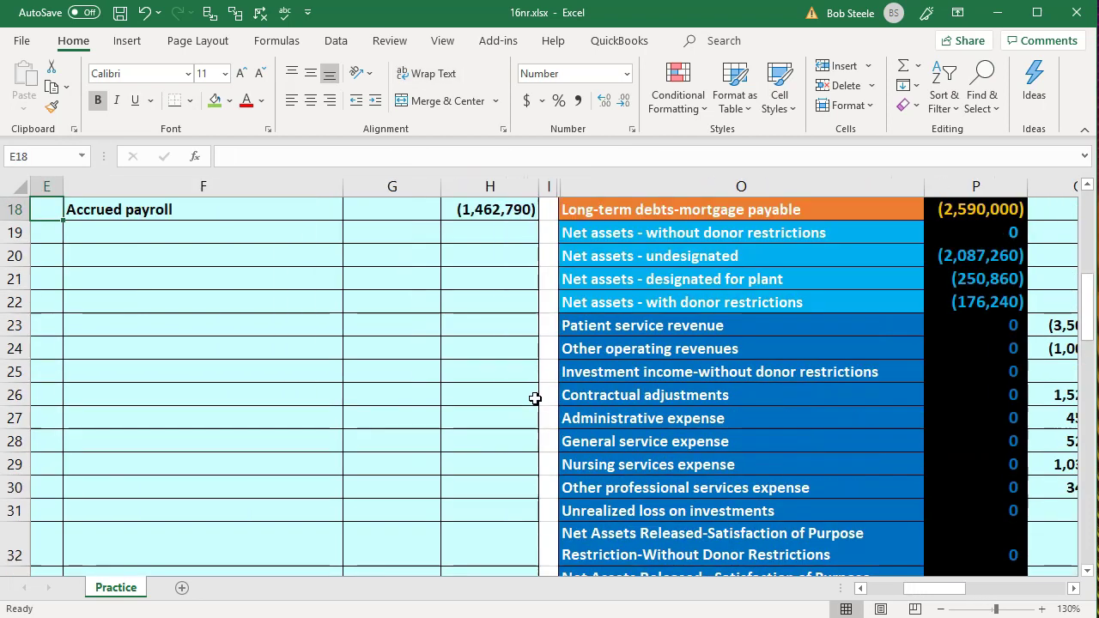
key("Up")
key("Up")
key("Up")
key("Up")
key("Up")
key("Up")
key("Up")
key("Down")
key("Down")
key("Down")
key("Down")
key("Down")
key("Down")
key("Down")
key("Down")
key("Down")
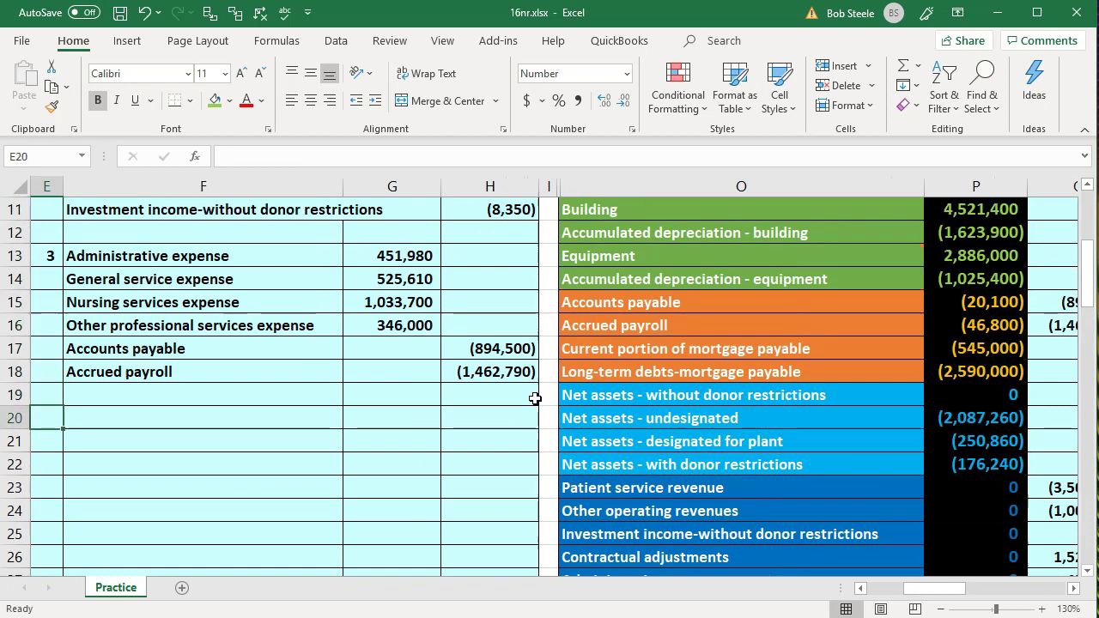
type("3b")
key("Return")
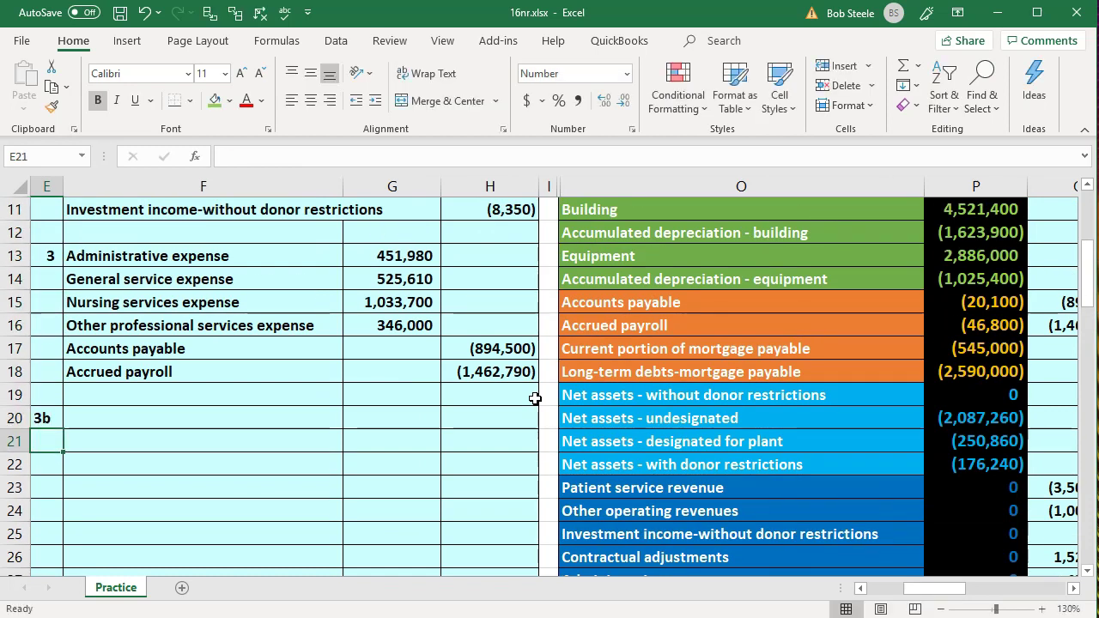
- Link F20 to the account name in O33, Net Assets Released - Satisfaction of Purpose Restriction-With Donor Restrictions
key("Right")
key("Up")
type("=")
key("Down")
key("Down")
key("Down")
key("Down")
key("Down")
key("Down")
key("Down")
key("Down")
key("Down")
key("Down")
key("Down")
key("Down")
key("Down")
key("Down")
key("Down")
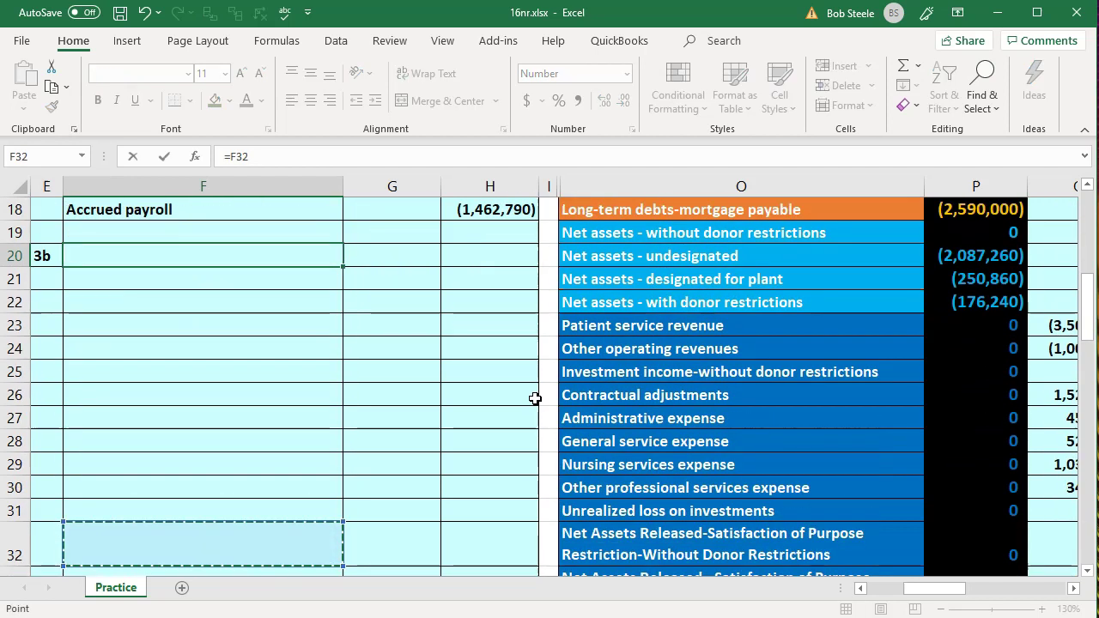
key("Right")
key("Right")
key("Right")
key("Right")
key("Up")
key("Up")
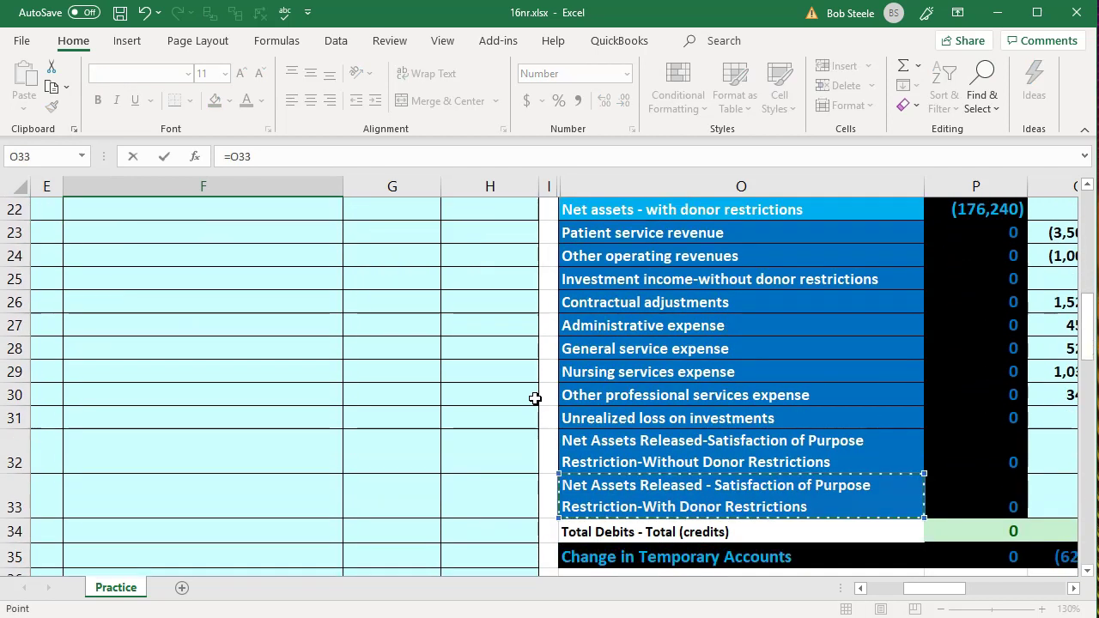
key("Return")
- Link the debit amount in G20 to C18, the 97,500 released from restriction
key("Up")
scroll(534, 399, "up", 1)
key("Right")
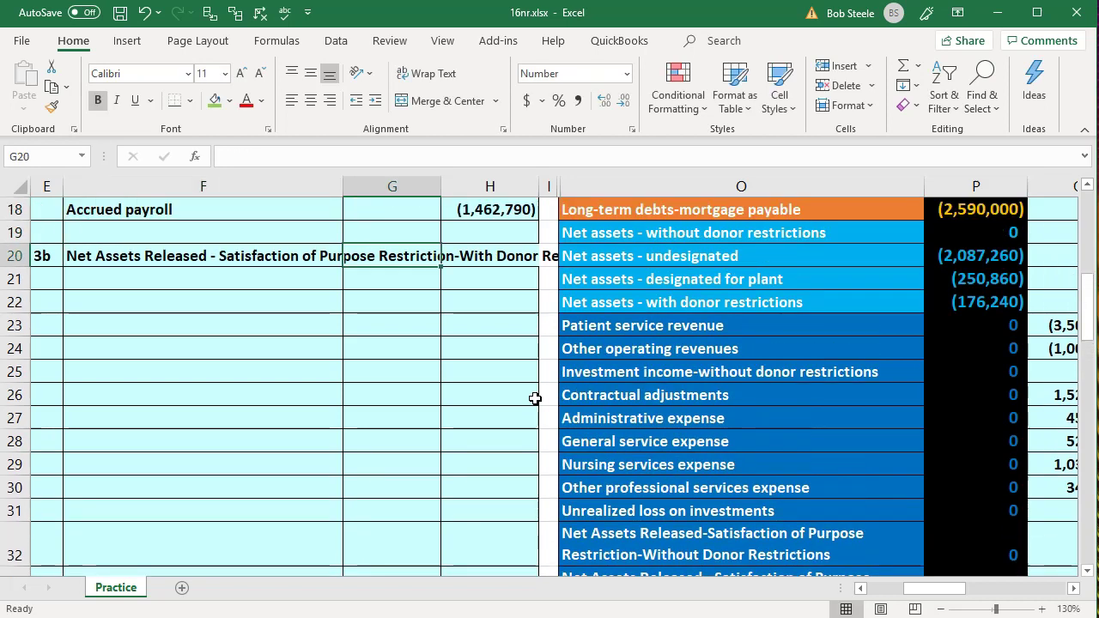
type("=")
key("Left")
key("Left")
key("Left")
key("Left")
key("Left")
key("Up")
key("Up")
key("Up")
key("Up")
key("Up")
key("Down")
key("Down")
key("Right")
key("Down")
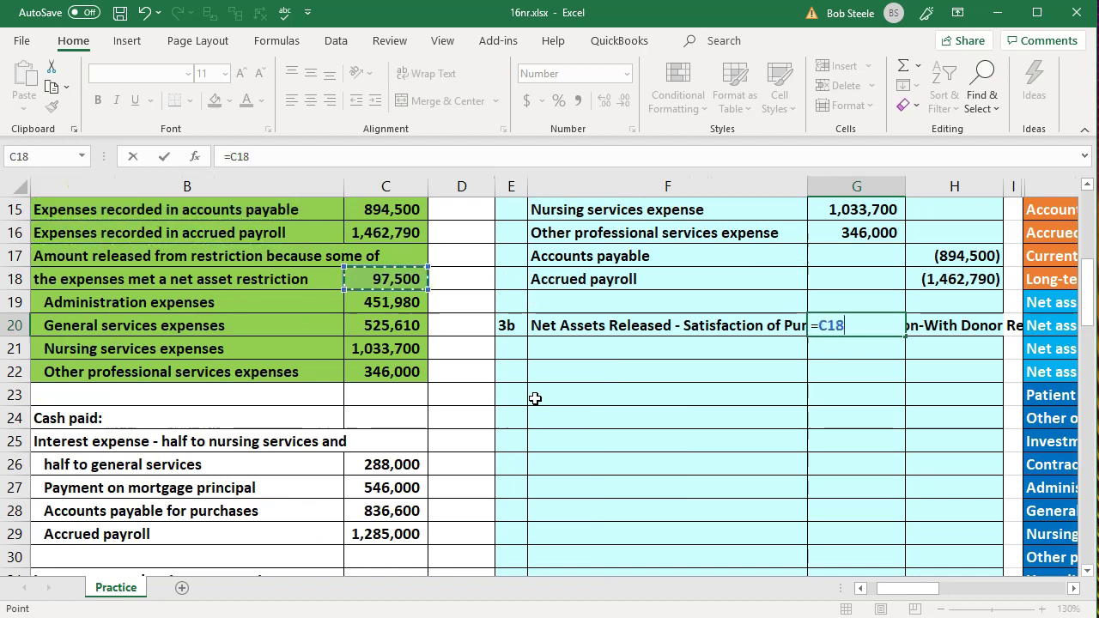
key("Return")
- Enter the credit in H21 as the negative of the debit amount in G20
key("Right")
type("-")
key("Left")
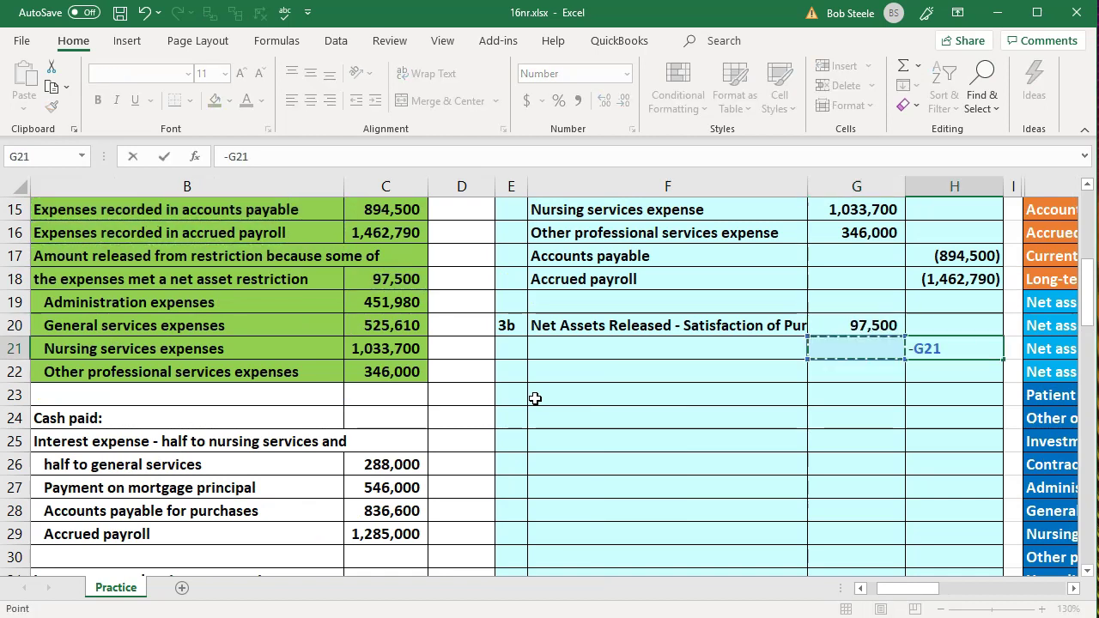
key("Return")
- Link F21 to the account name in O32, Net Assets Released-Satisfaction of Purpose Restriction-Without Donor Restrictions
key("Left")
key("Left")
key("Up")
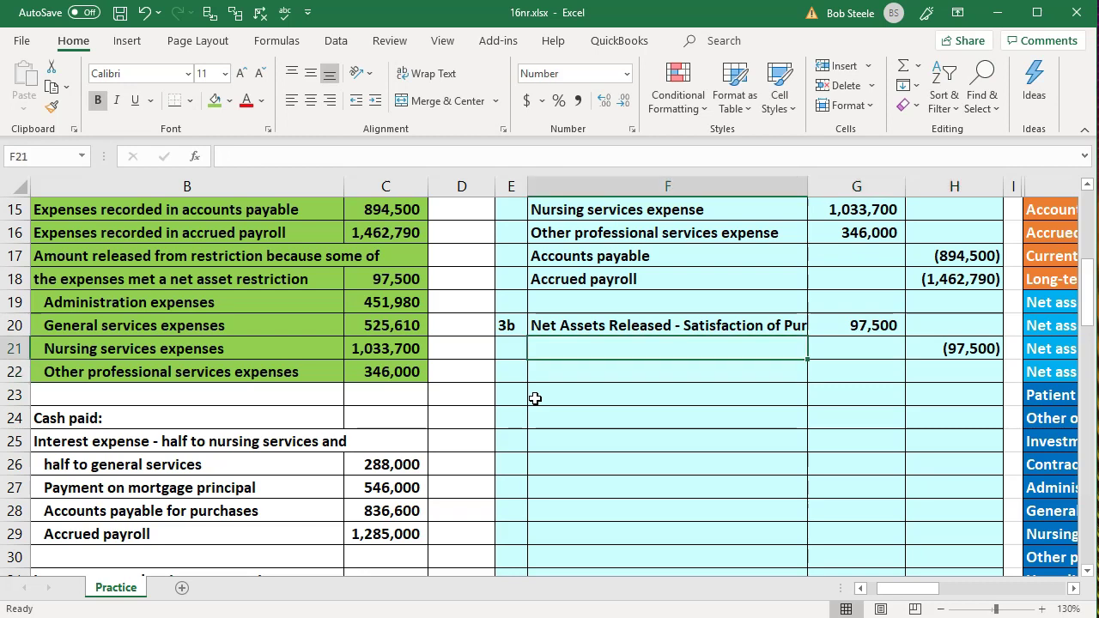
type("=")
key("Down")
key("Down")
key("Down")
key("Down")
key("Down")
key("Down")
key("Down")
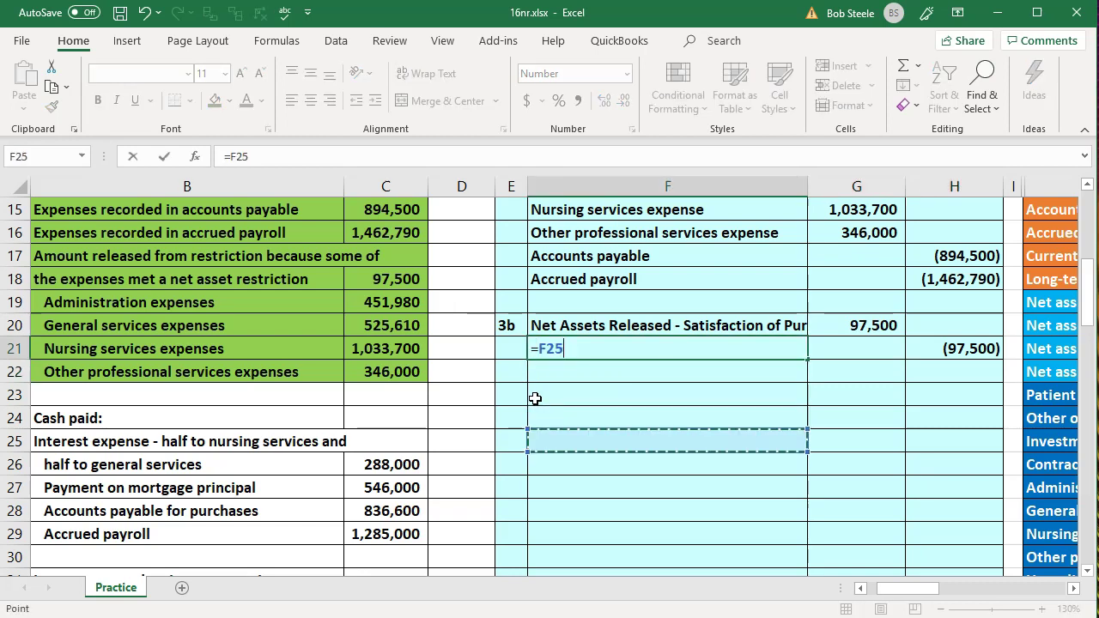
key("Down")
key("Down")
key("Down")
key("Down")
key("Down")
key("Down")
key("Down")
key("Right")
key("Right")
key("Right")
key("Right")
key("Right")
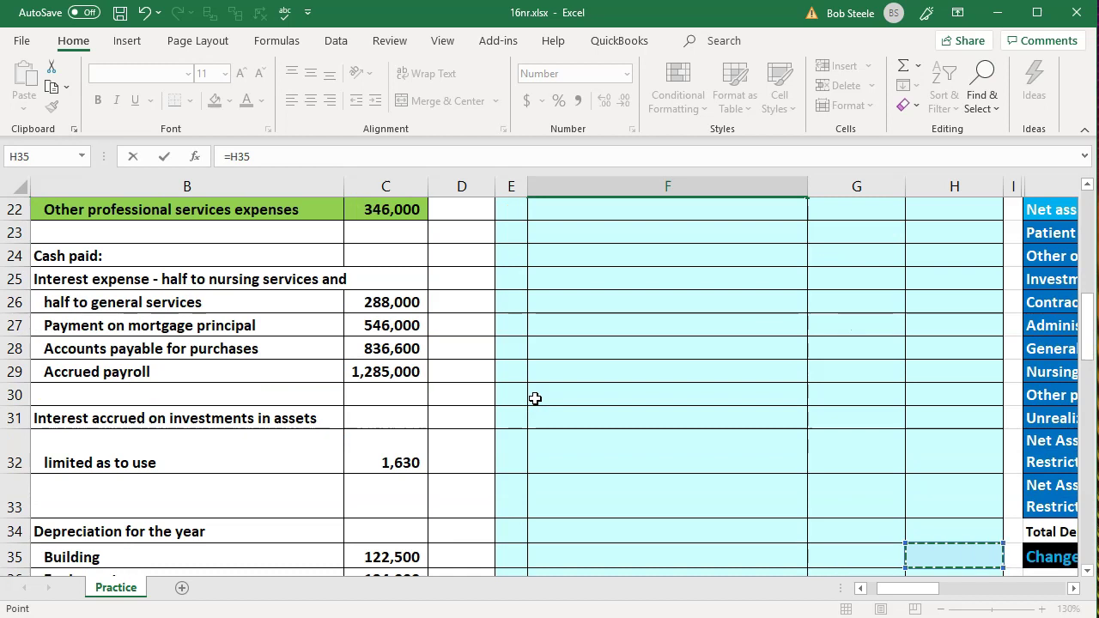
key("Up")
key("Up")
key("Up")
key("Up")
key("Left")
key("Down")
key("Return")
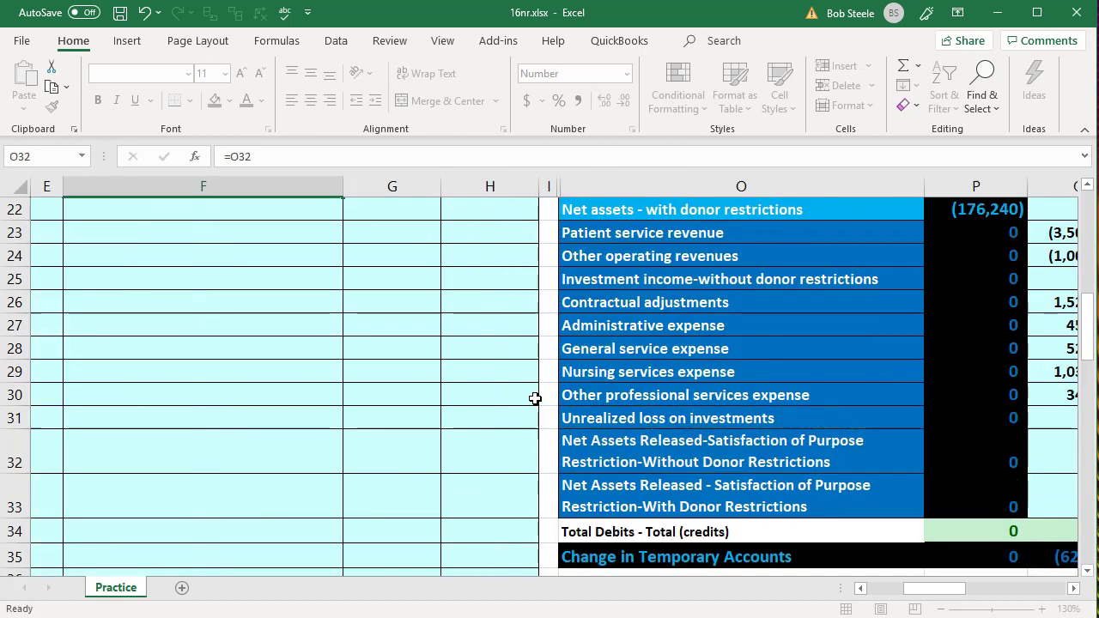
- Review entry 3b and find the adjustment column rows for the two Net Assets Released accounts in the trial balance
key("Up")
key("Up")
key("Up")
key("Up")
key("Down")
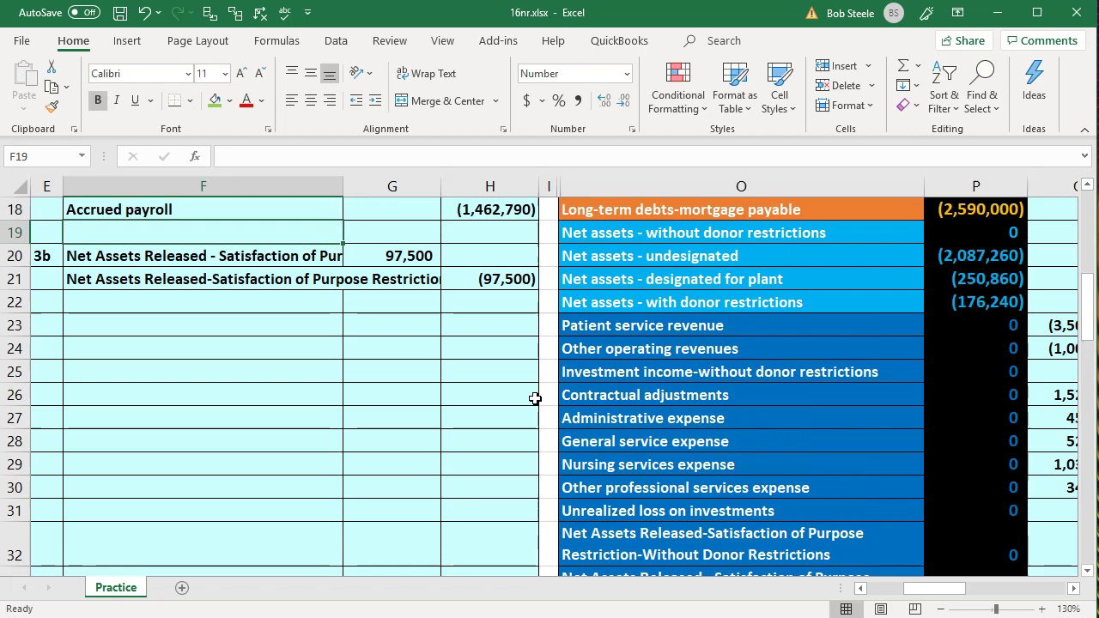
key("Down")
key("Down")
key("Down")
key("Down")
key("Down")
key("Down")
key("Down")
key("Down")
key("Down")
key("Down")
key("Down")
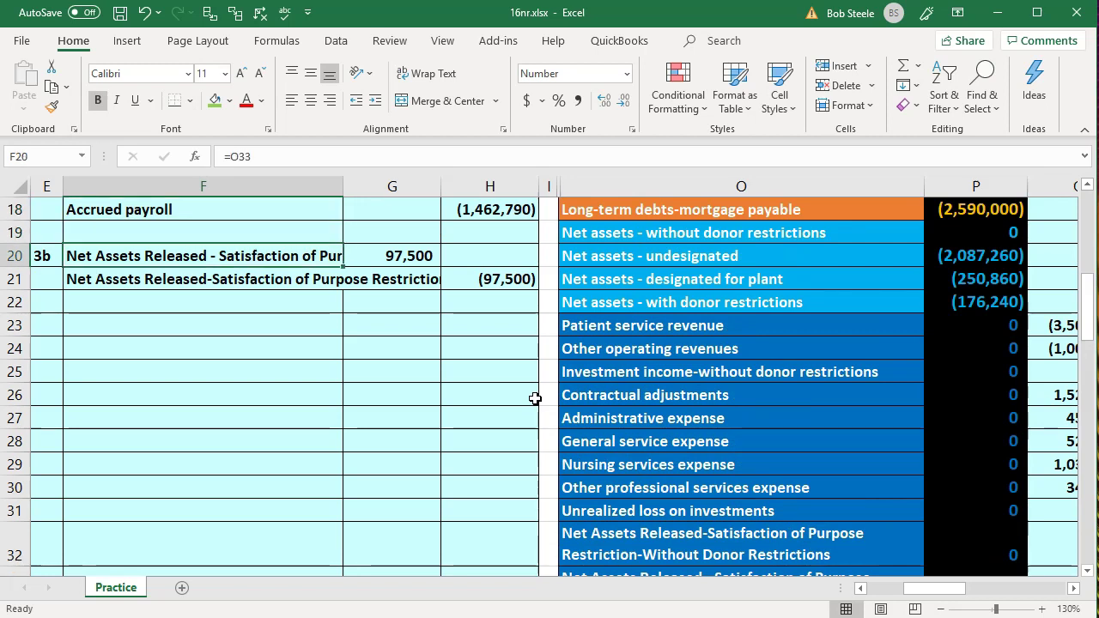
key("Down")
key("Down")
key("Down")
key("Down")
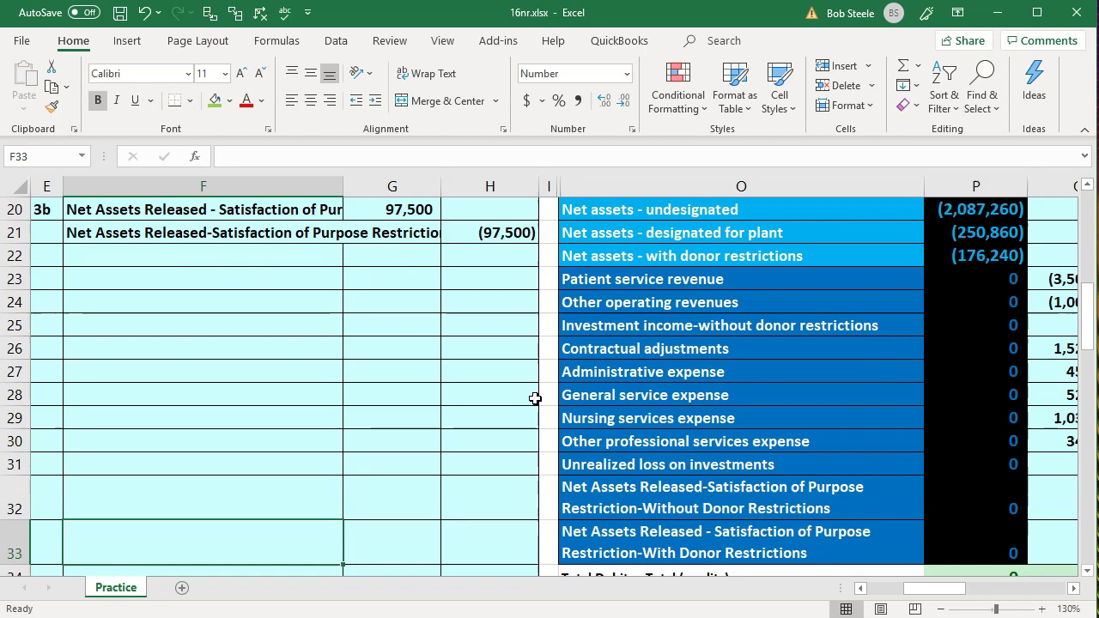
key("Right")
key("Right")
key("Right")
key("Right")
key("Up")
key("Up")
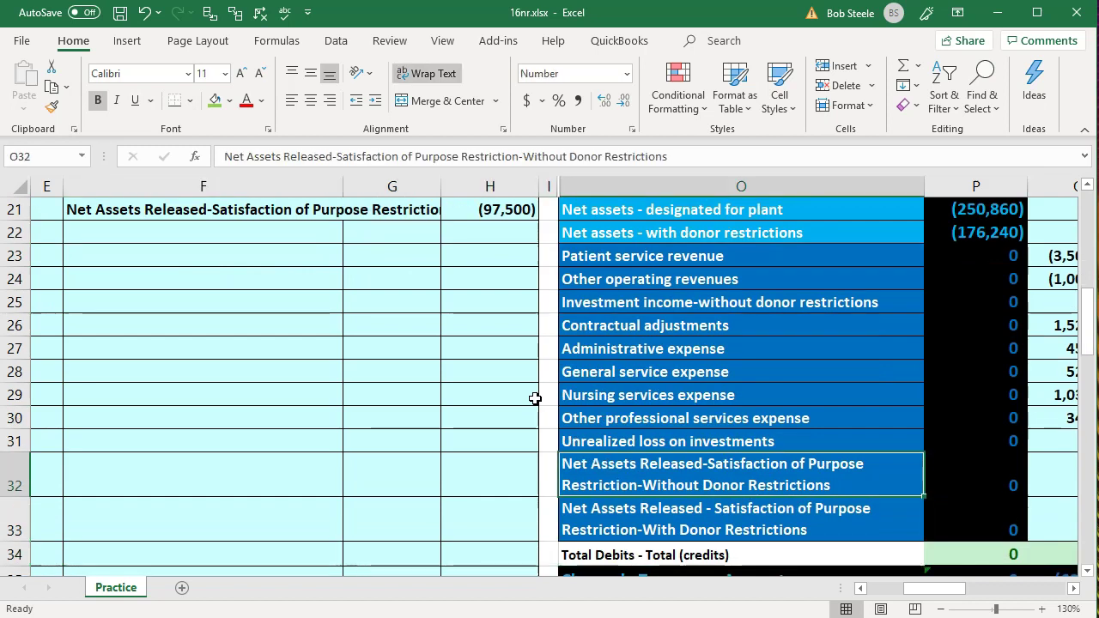
key("Right")
key("Right")
key("Down")
key("Down")
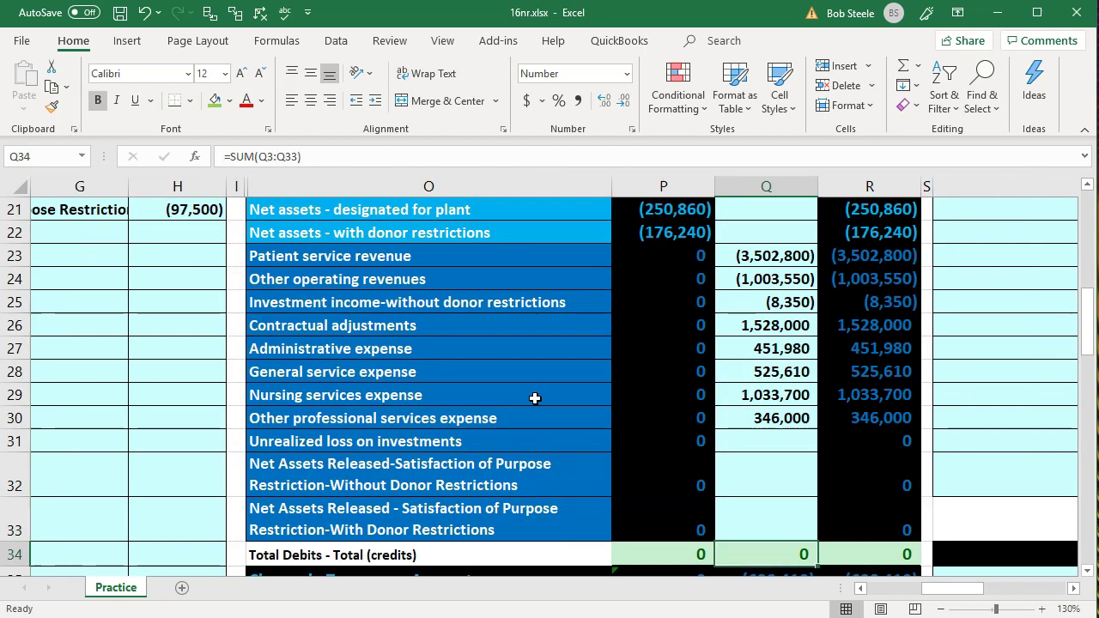
key("F2")
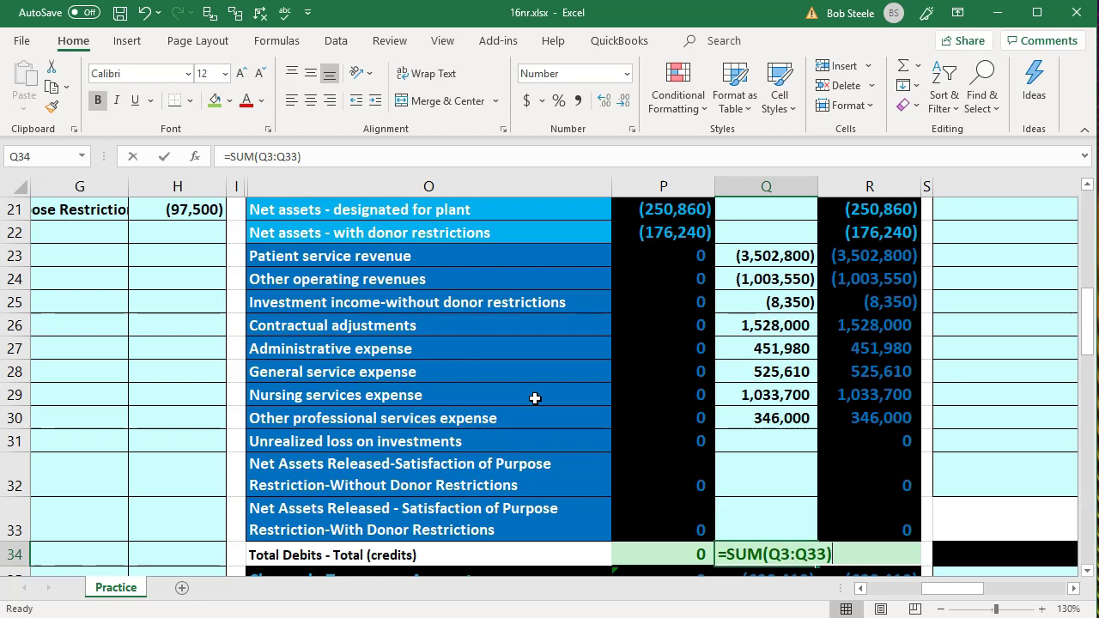
key("Escape")
type("=")
key("Return")
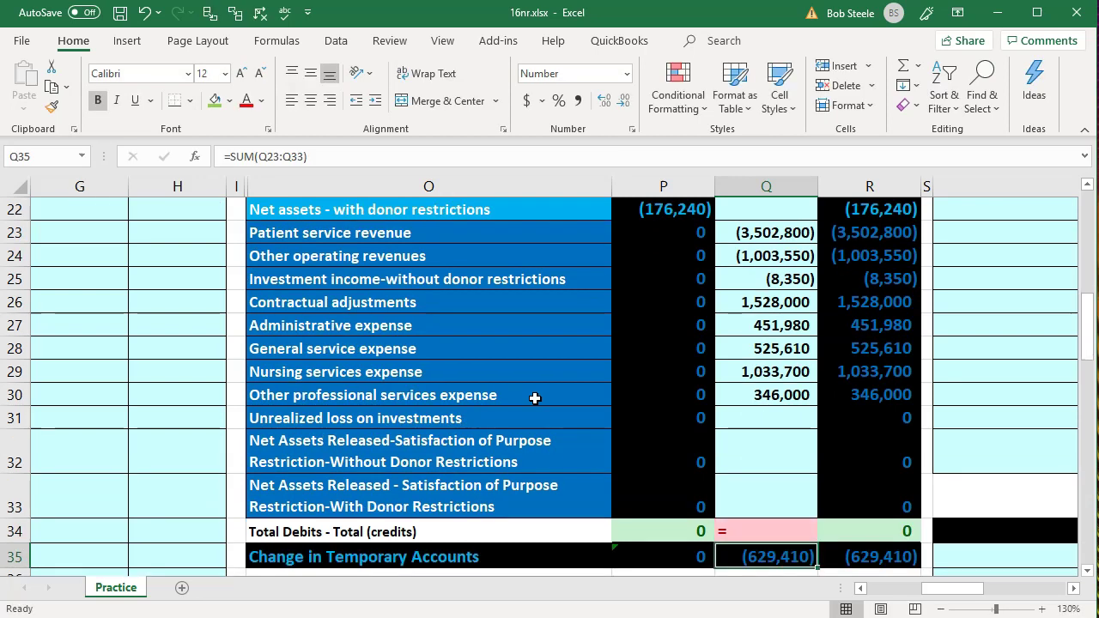
left_click(143, 13)
left_click(142, 16)
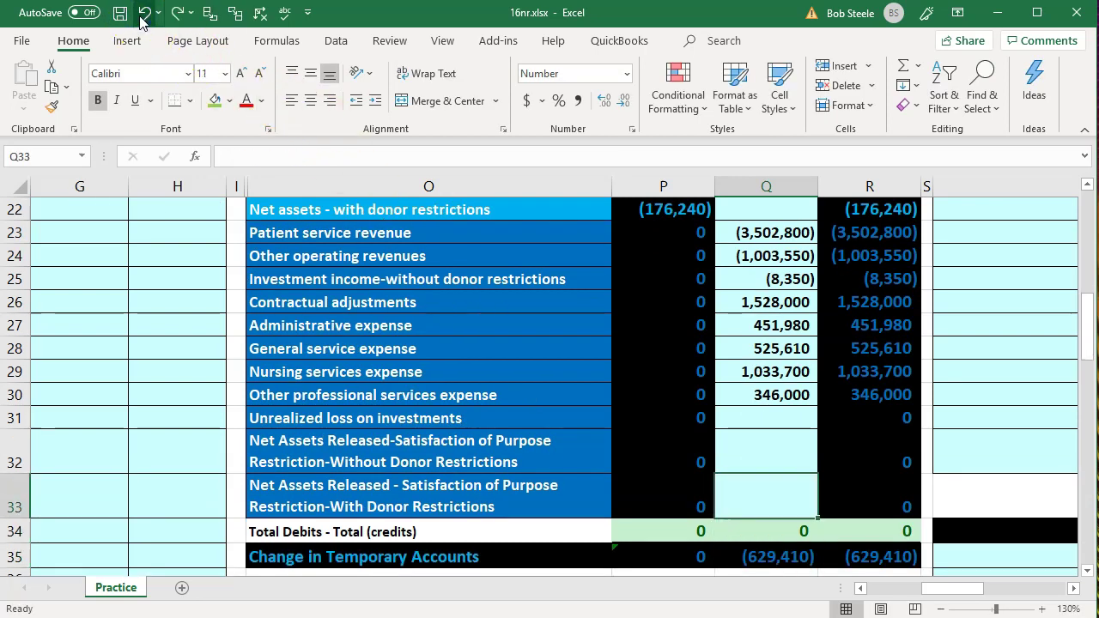
- Link the adjustment cell Q33, Net Assets Released-With Donor Restrictions, to the entry 3b debit in G20
type("=")
key("Left")
key("Left")
key("Left")
key("Left")
key("Left")
key("Left")
key("Left")
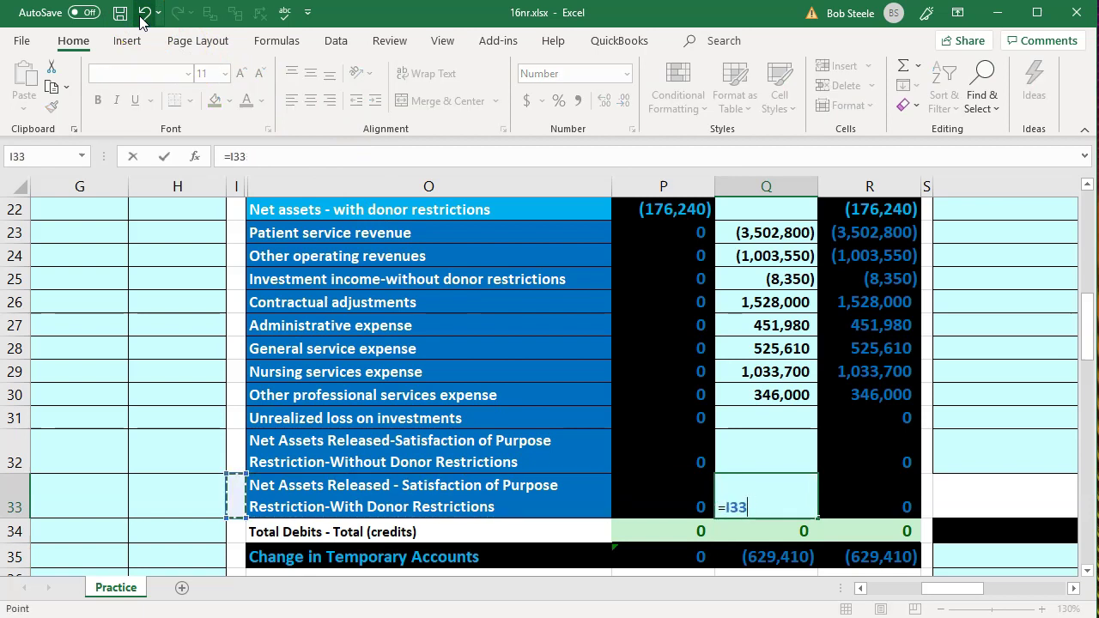
key("Up")
key("Up")
key("Up")
key("Up")
key("Up")
key("Up")
key("Up")
key("Up")
key("Up")
key("Up")
key("Up")
key("Up")
key("Up")
key("Up")
key("Up")
key("Up")
key("Up")
key("Up")
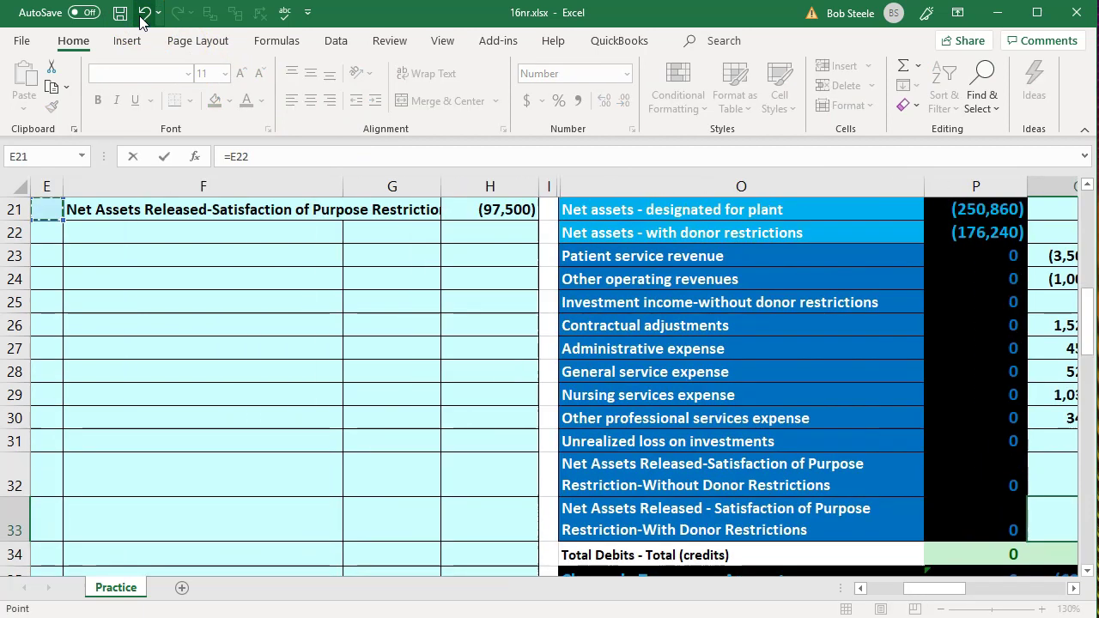
key("Down")
key("Down")
key("Down")
key("Down")
key("Right")
key("Down")
key("Right")
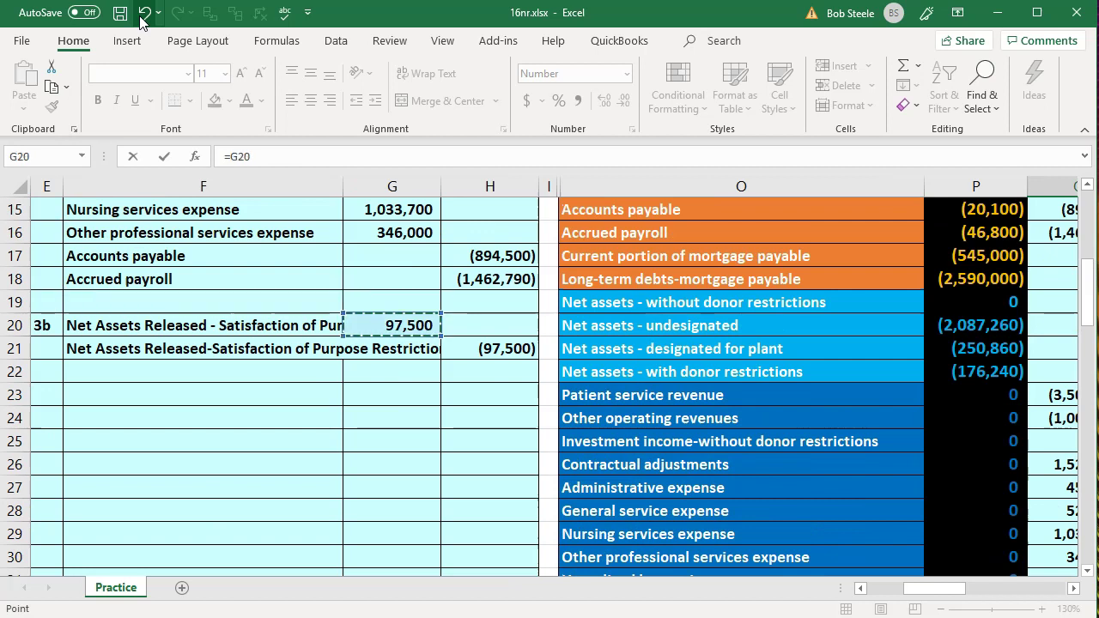
key("Return")
- Link the adjustment cell Q32, Net Assets Released-Without Donor Restrictions, to the entry 3b credit in H21
key("Right")
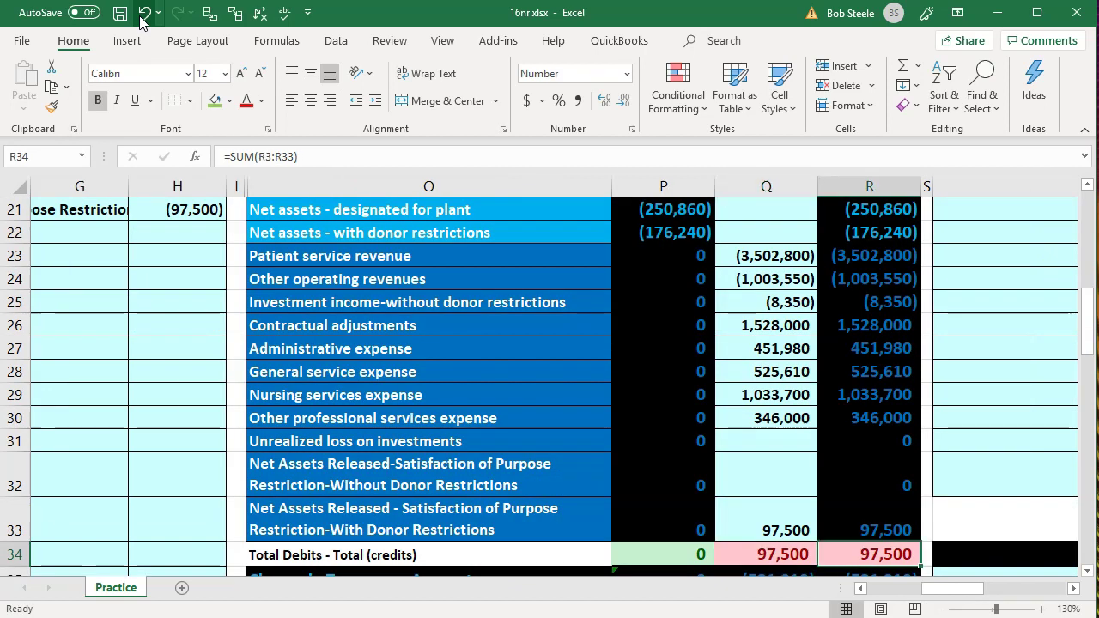
key("Up")
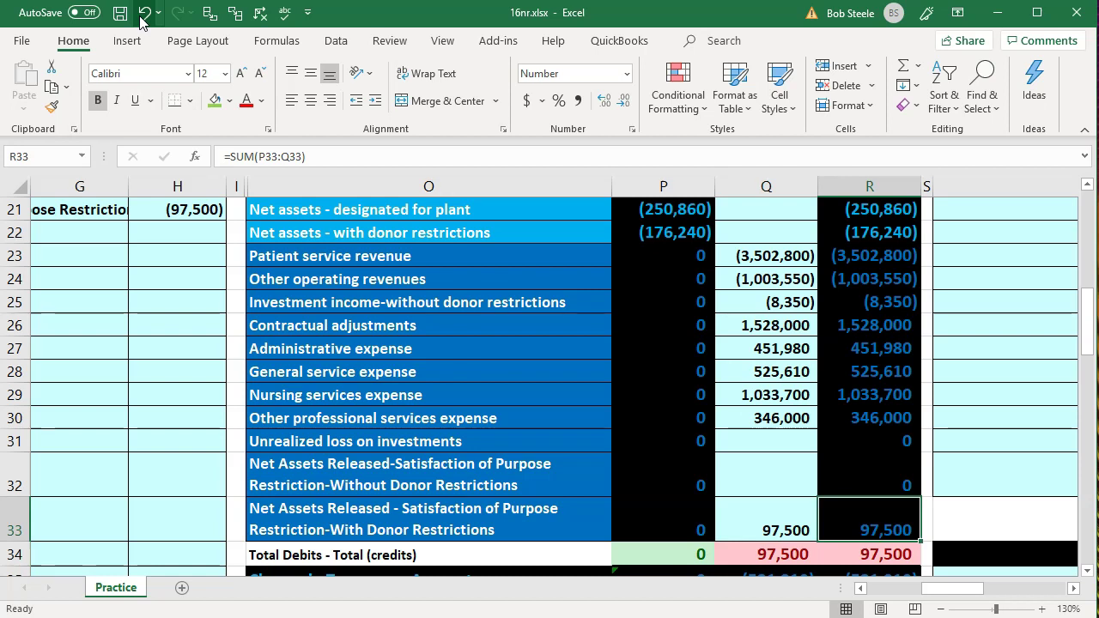
key("Up")
key("Up")
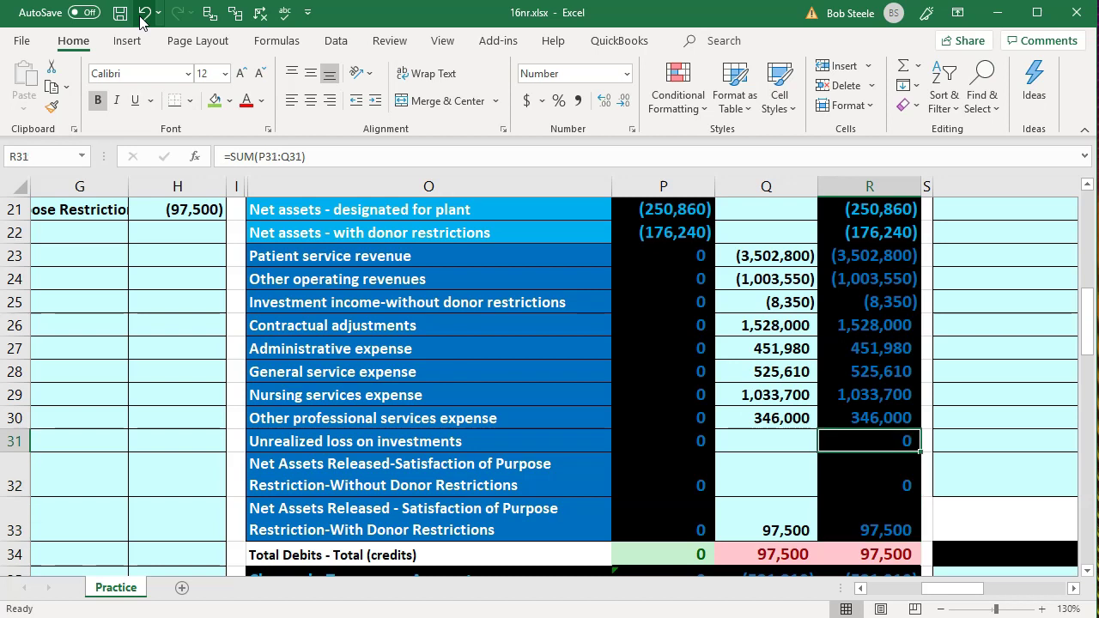
key("Left")
key("Down")
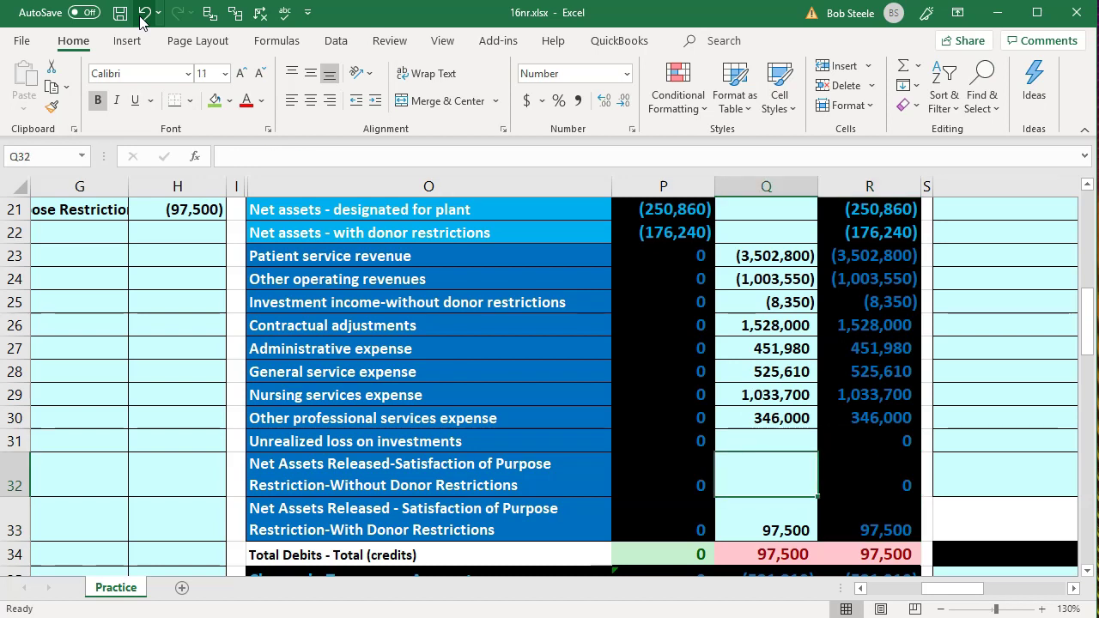
type("=")
key("Left")
key("Left")
key("Left")
key("Left")
key("Left")
key("Left")
key("Up")
key("Up")
key("Up")
key("Up")
key("Up")
key("Up")
key("Up")
key("Up")
key("Up")
key("Up")
key("Up")
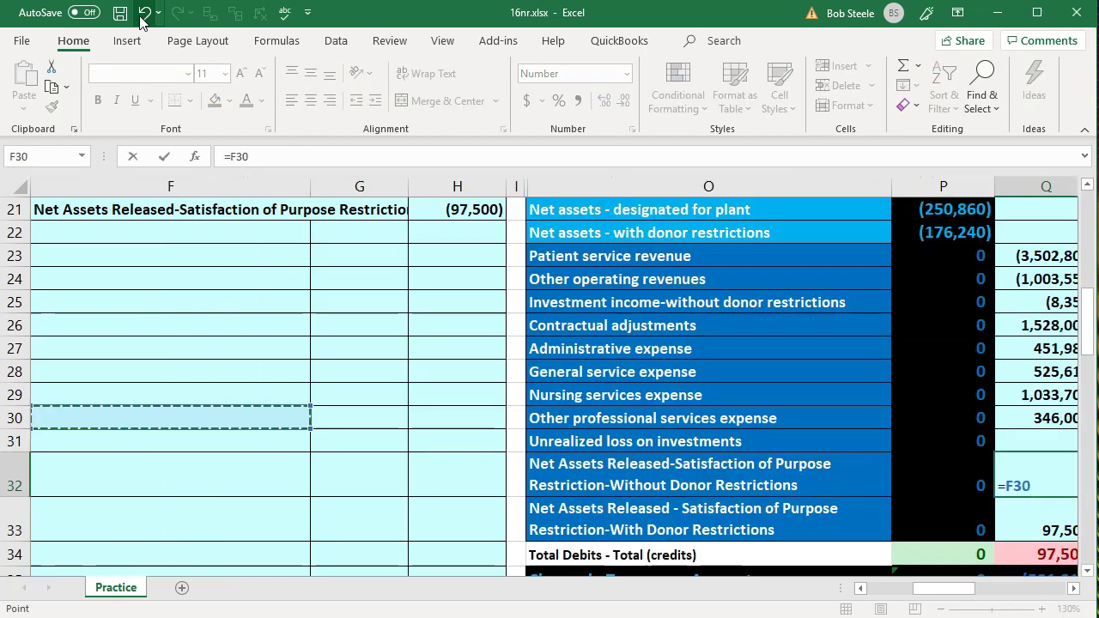
key("Up")
key("Up")
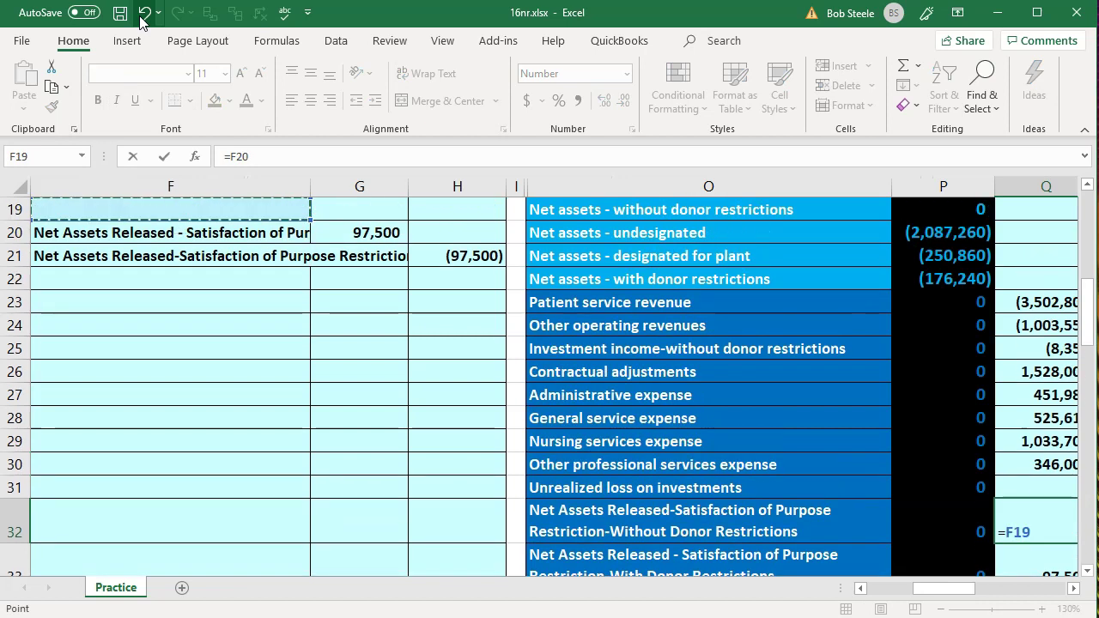
key("Down")
key("Down")
key("Right")
key("Right")
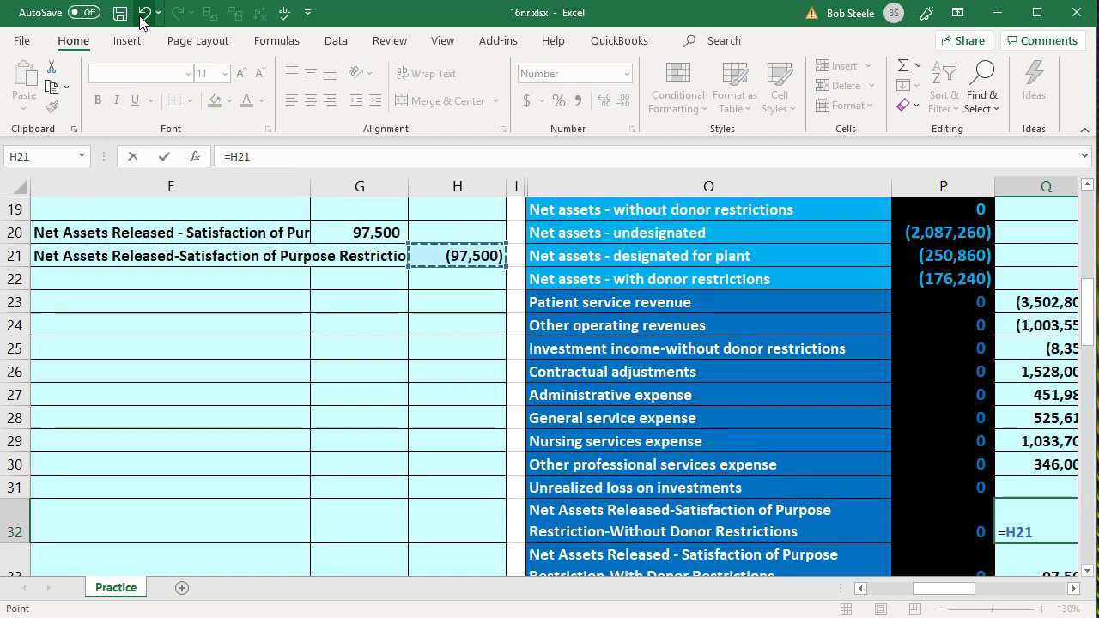
key("Return")
key("Right")
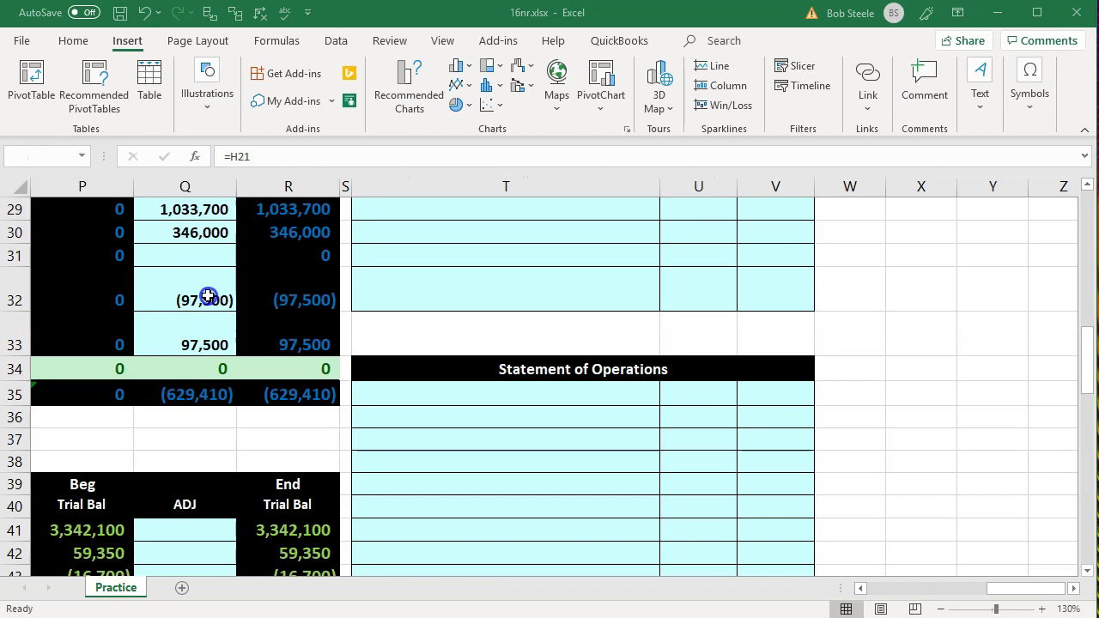
- Review the adjustments and ending balances of the two Net Assets Released accounts in the trial balance
left_click(208, 297)
key("Right")
key("Up")
key("Up")
key("Up")
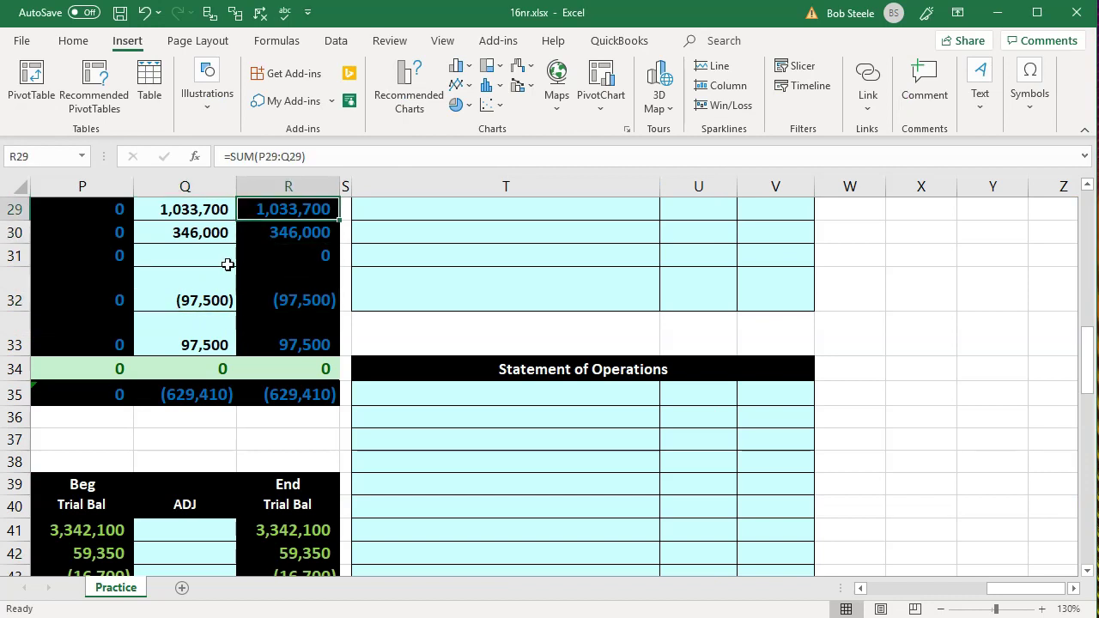
key("Left")
key("Up")
key("Left")
key("Left")
key("Down")
key("Down")
key("Down")
key("Down")
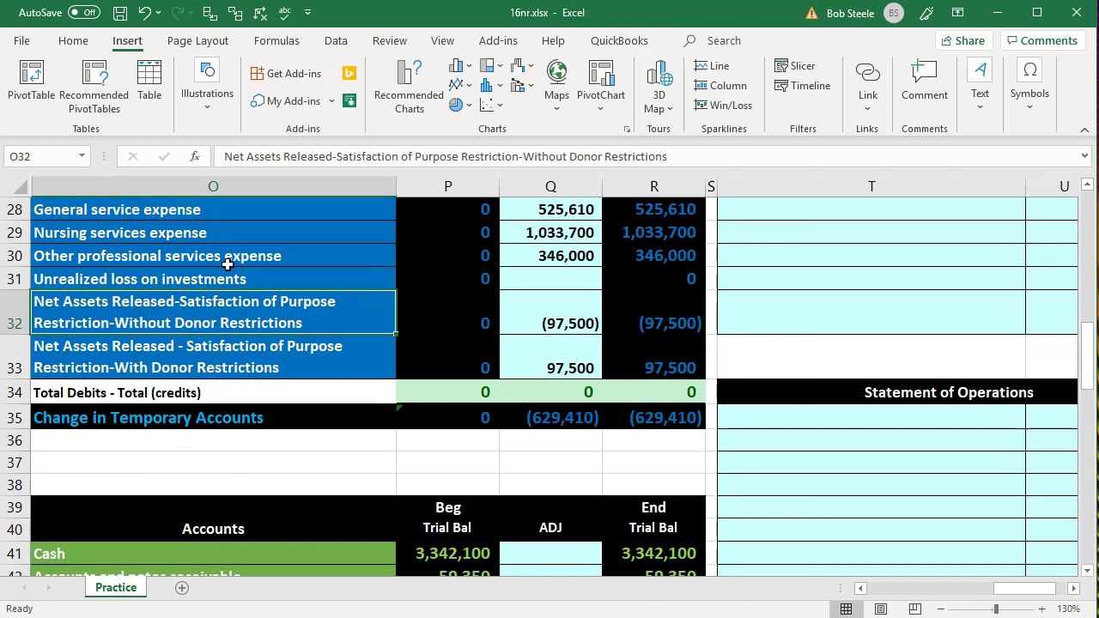
key("Right")
key("Right")
key("Right")
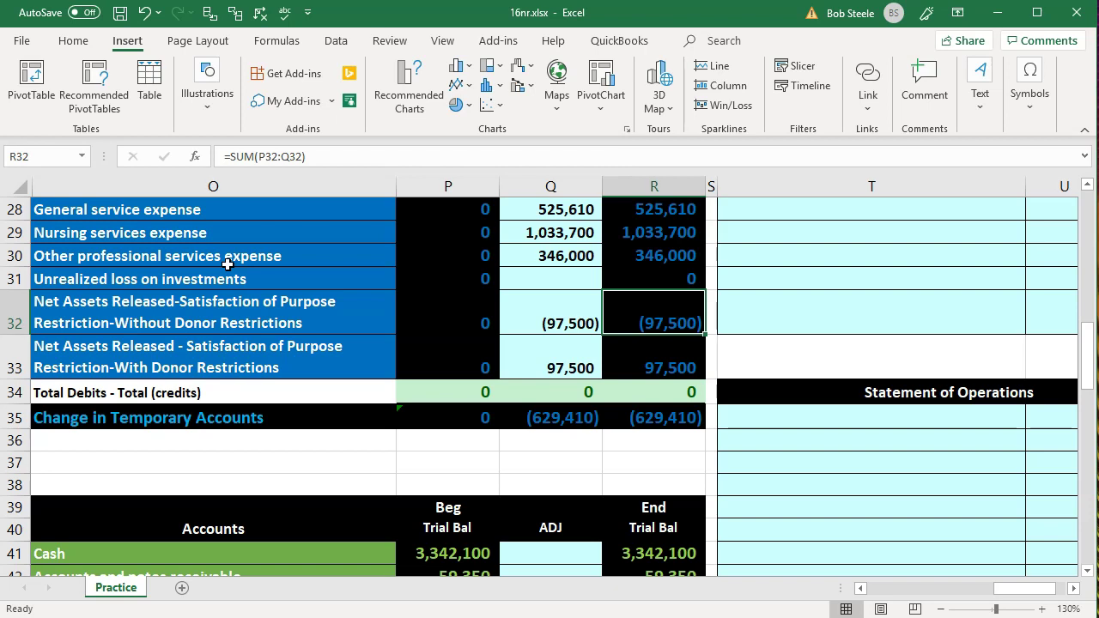
- Change the fill of the transaction 3 data in B15:C22 to white
key("Left")
key("Left")
key("Left")
key("Left")
key("Left")
key("Left")
key("Left")
key("Left")
key("Left")
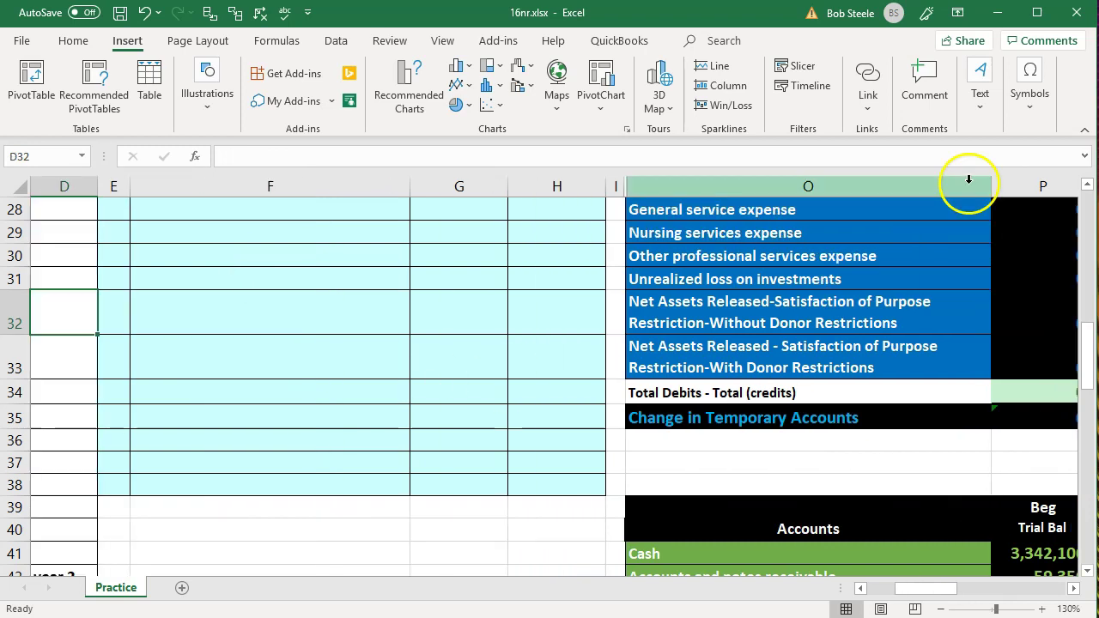
key("Left")
key("Left")
key("Left")
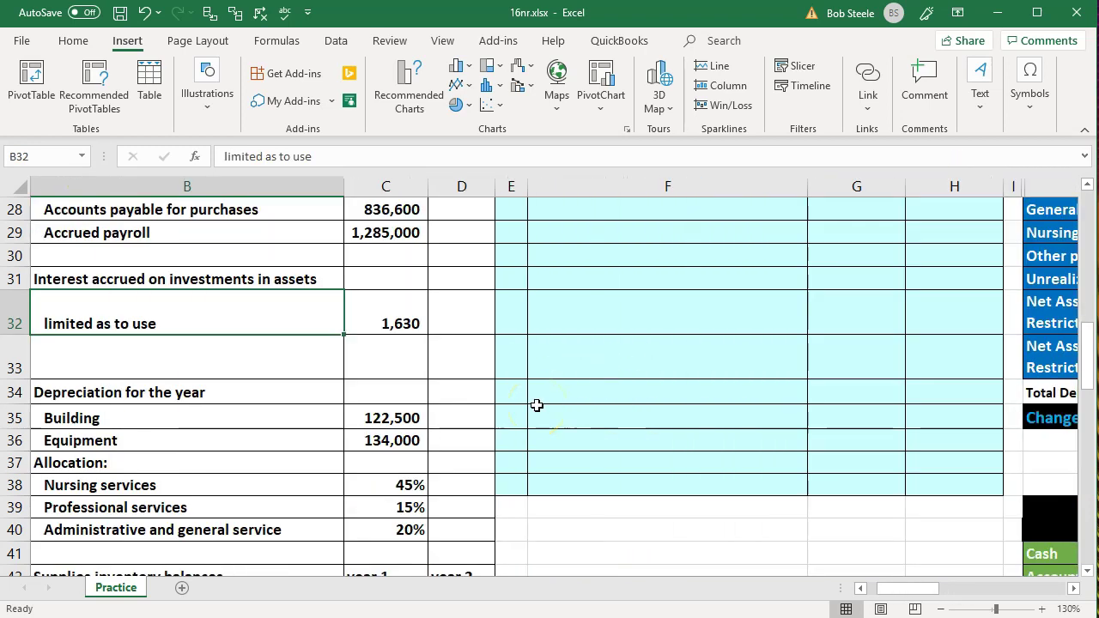
scroll(537, 405, "up", 3)
scroll(537, 406, "up", 2)
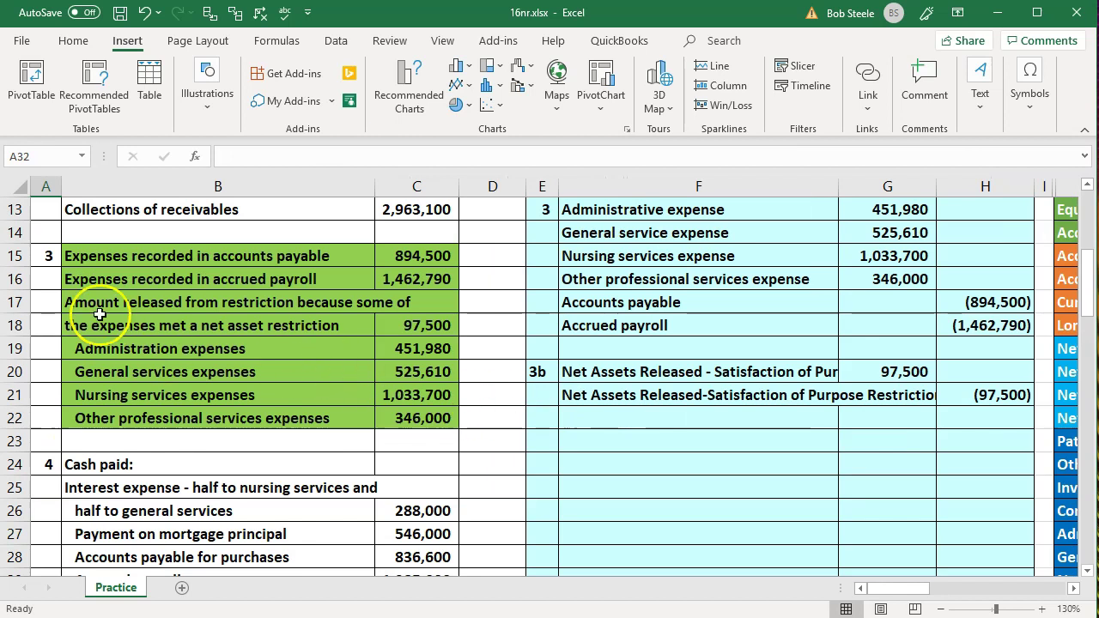
left_click_drag(142, 250, 401, 408)
right_click(356, 364)
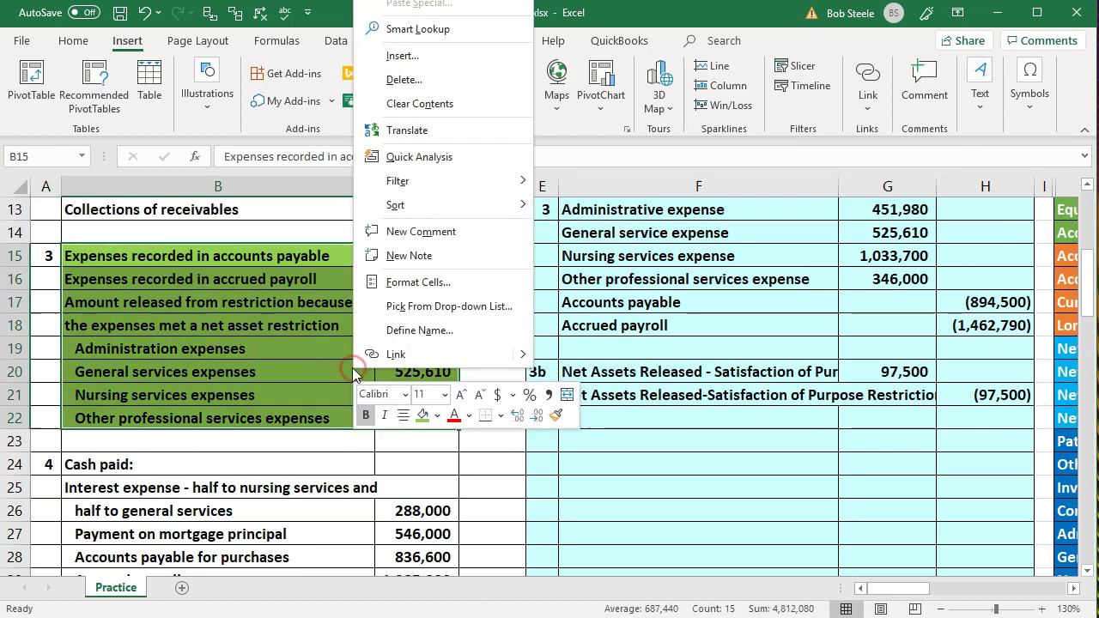
left_click(436, 417)
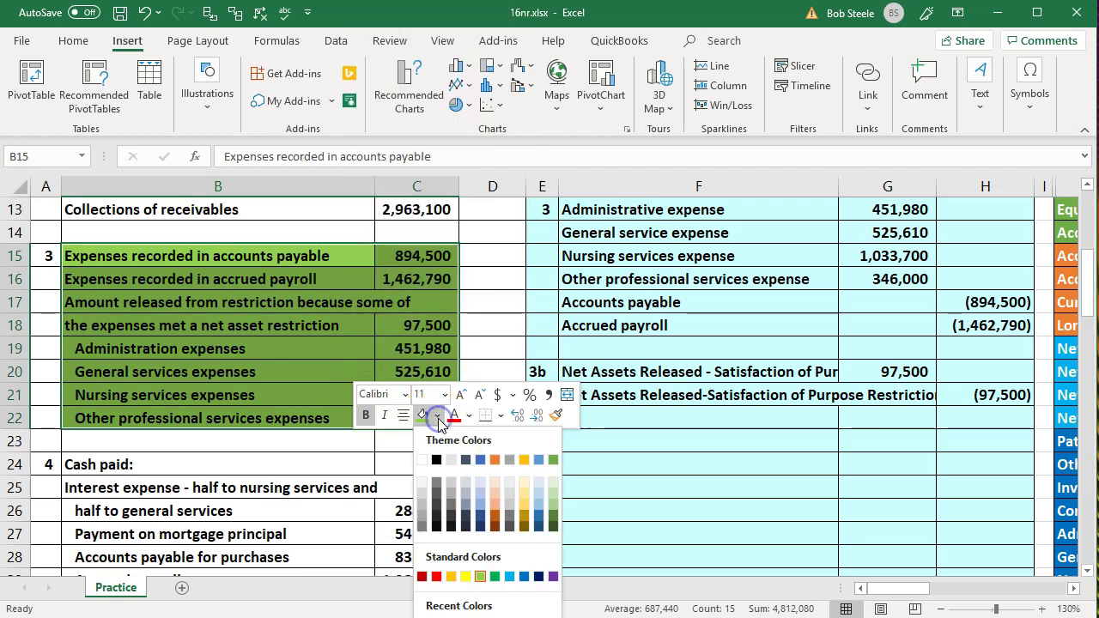
left_click(422, 460)
- Highlight the transaction 4 cash paid data in B24:C29 with green fill
left_click(237, 534)
scroll(236, 534, "down", 3)
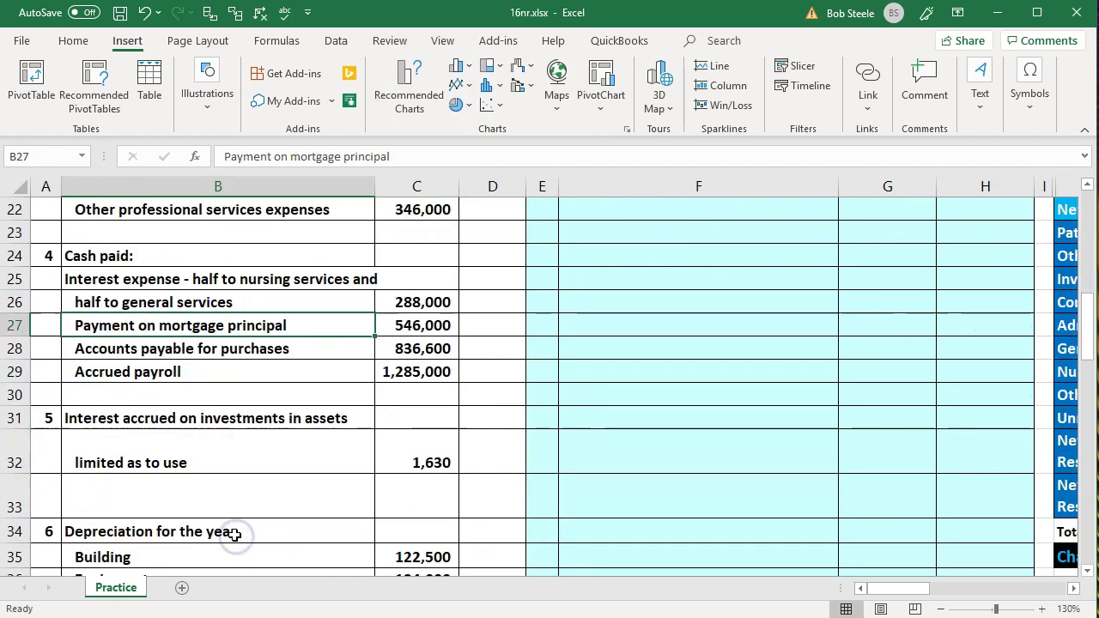
left_click_drag(152, 261, 427, 365)
right_click(426, 365)
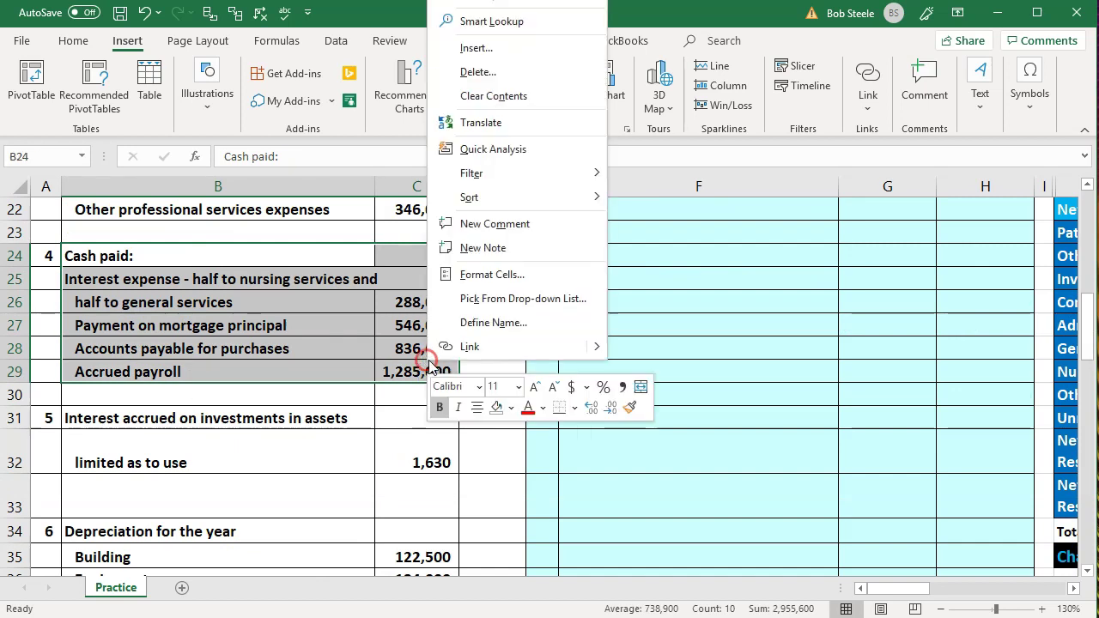
left_click(511, 415)
left_click(554, 569)
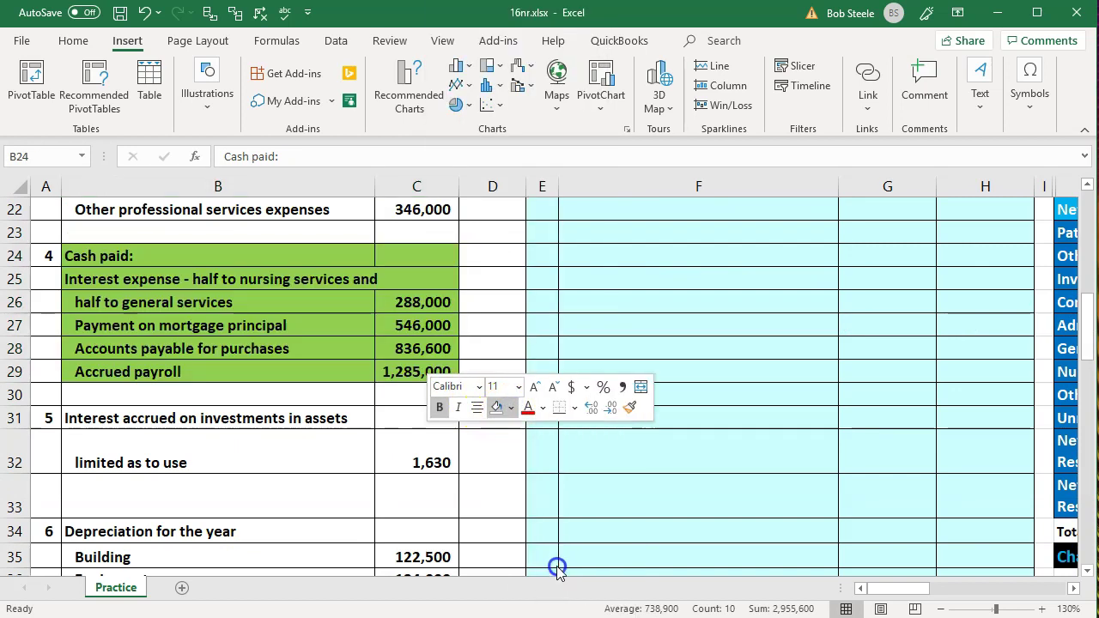
left_click(77, 600)
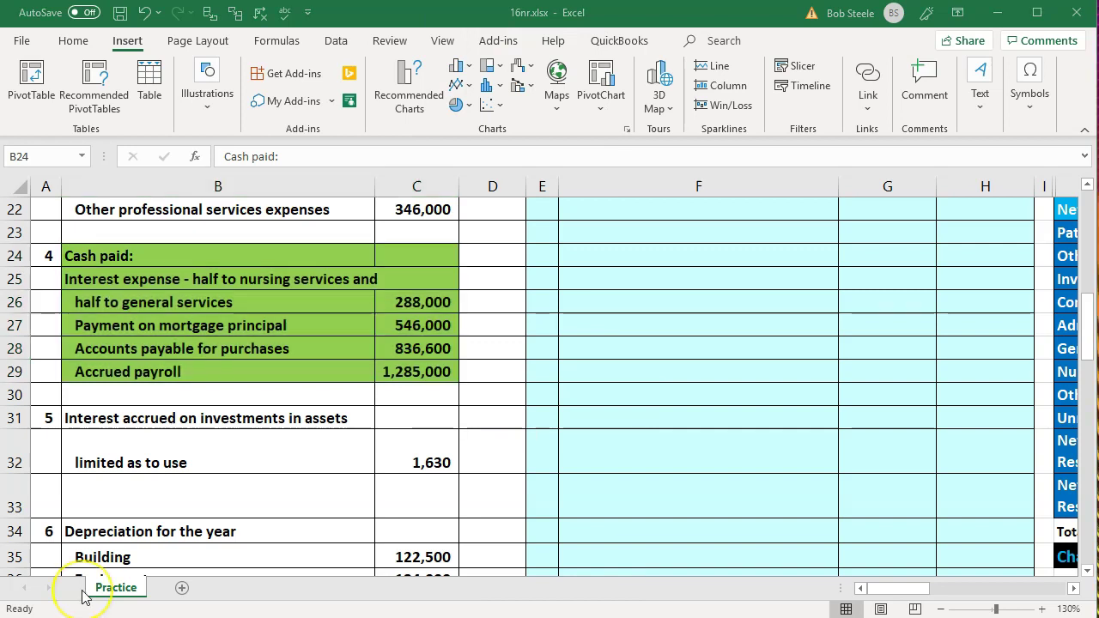
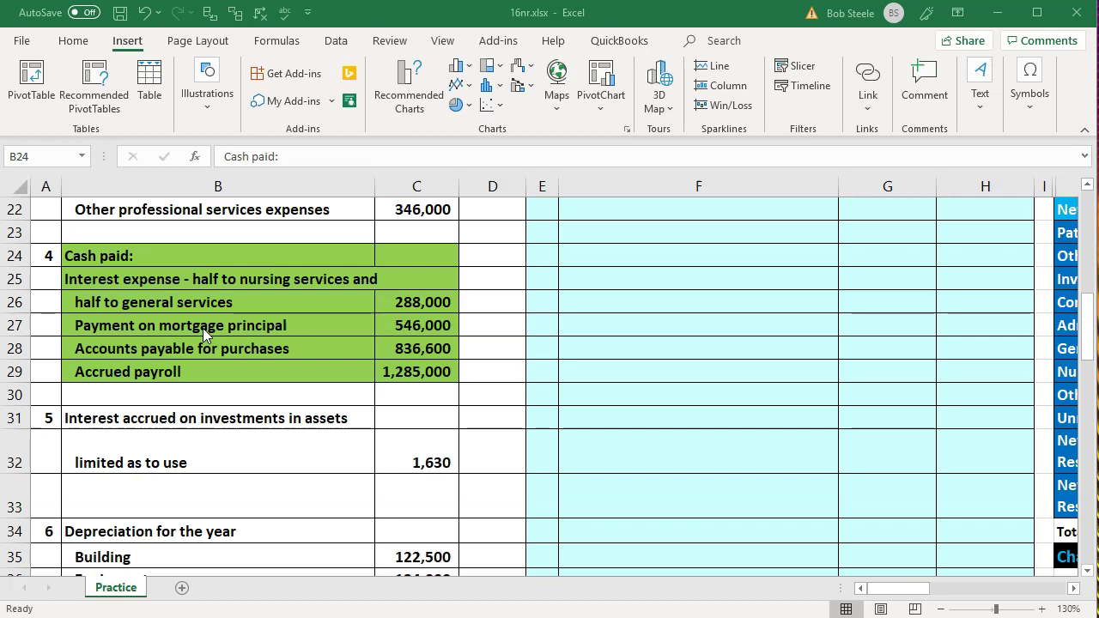
- Review the transaction 4 cash payments: interest expense, mortgage principal, accounts payable for purchases and accrued payroll
key("ctrl+a")
left_click(203, 328)
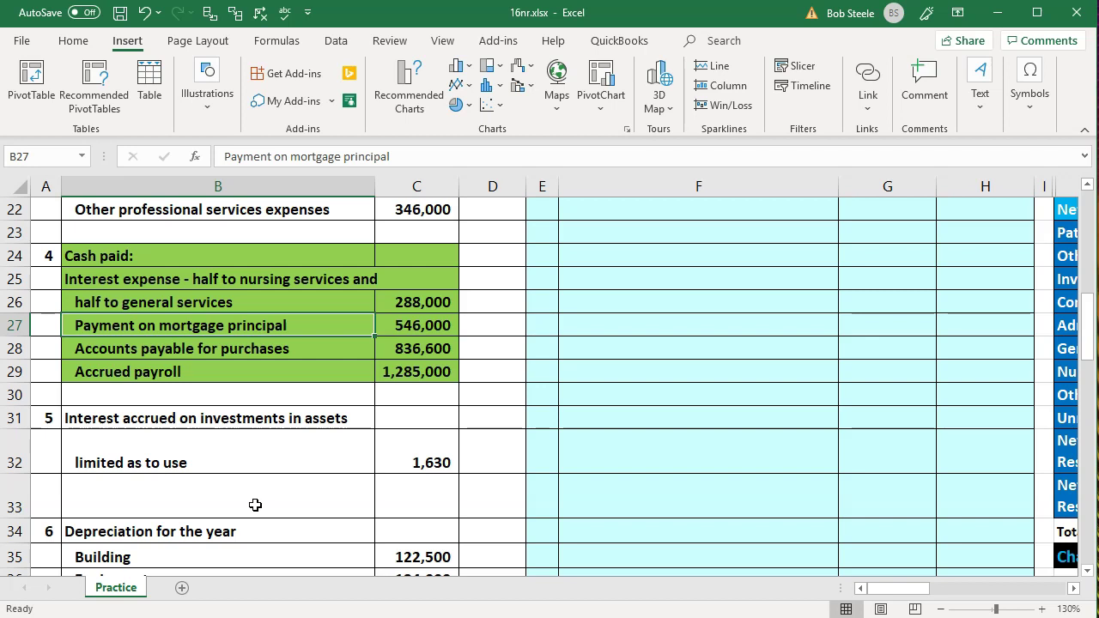
key("Down")
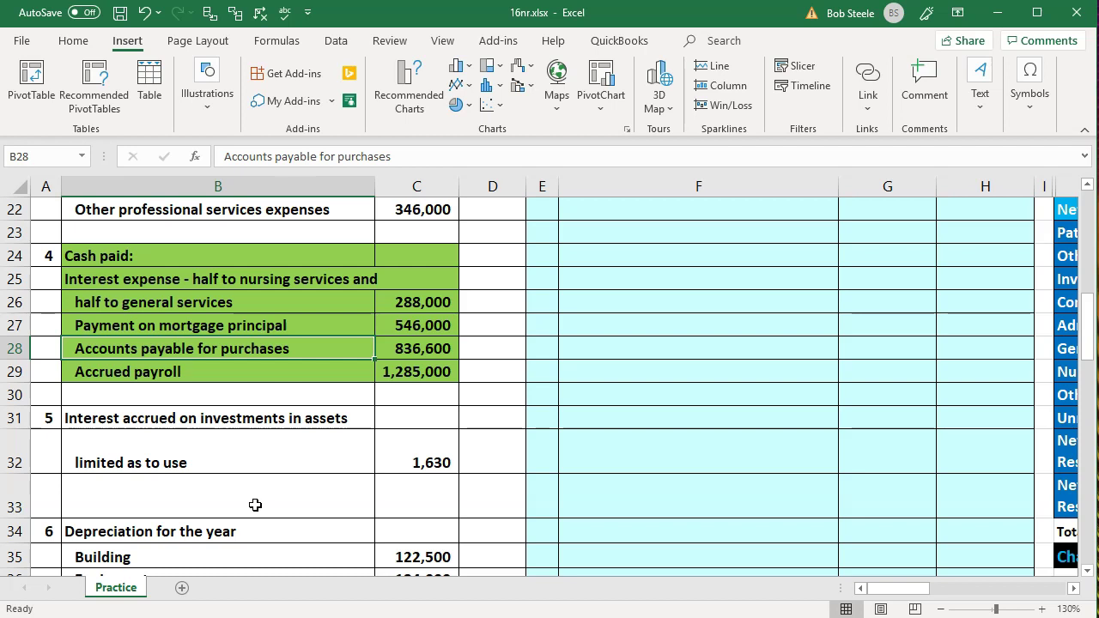
key("Down")
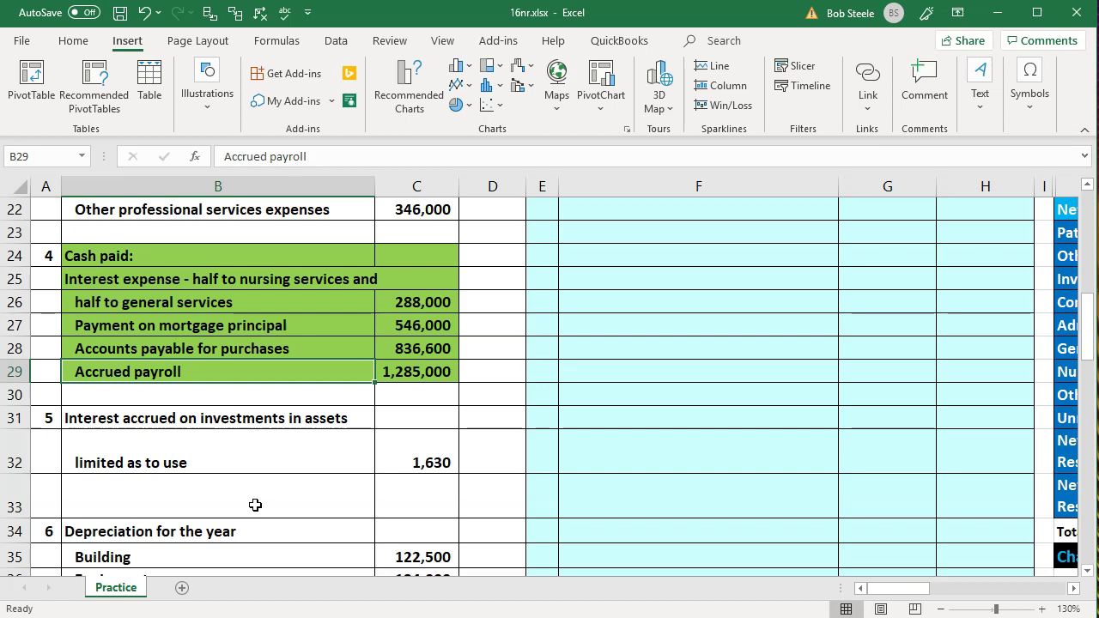
key("Up")
key("Up")
key("Up")
key("Right")
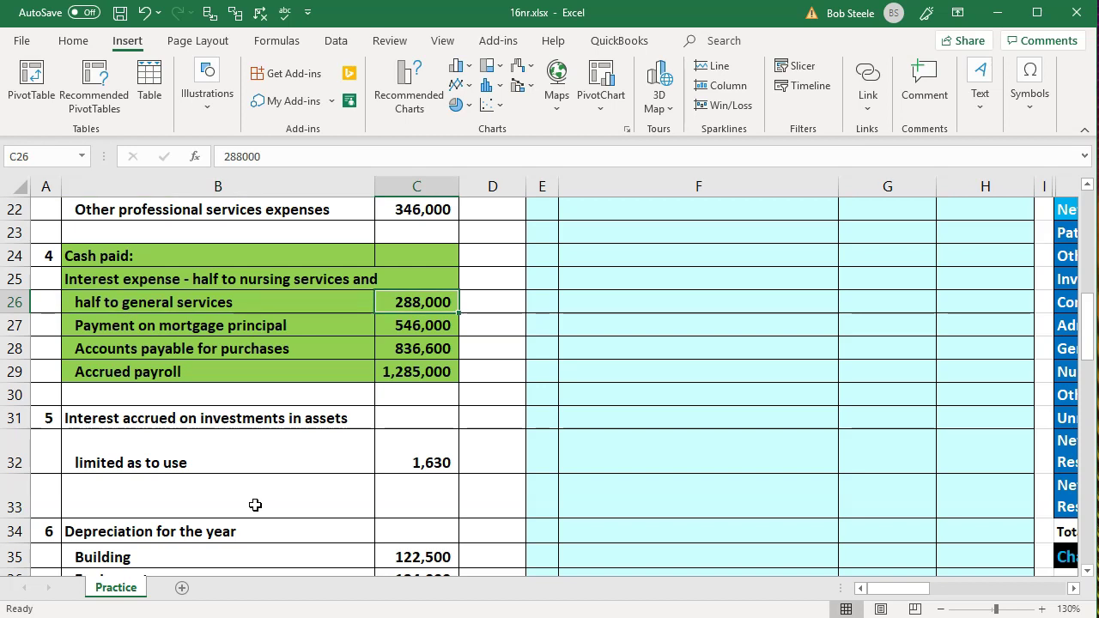
- Label the new journal entry 4 in E23, below entry 3b
key("Right")
key("Right")
key("Right")
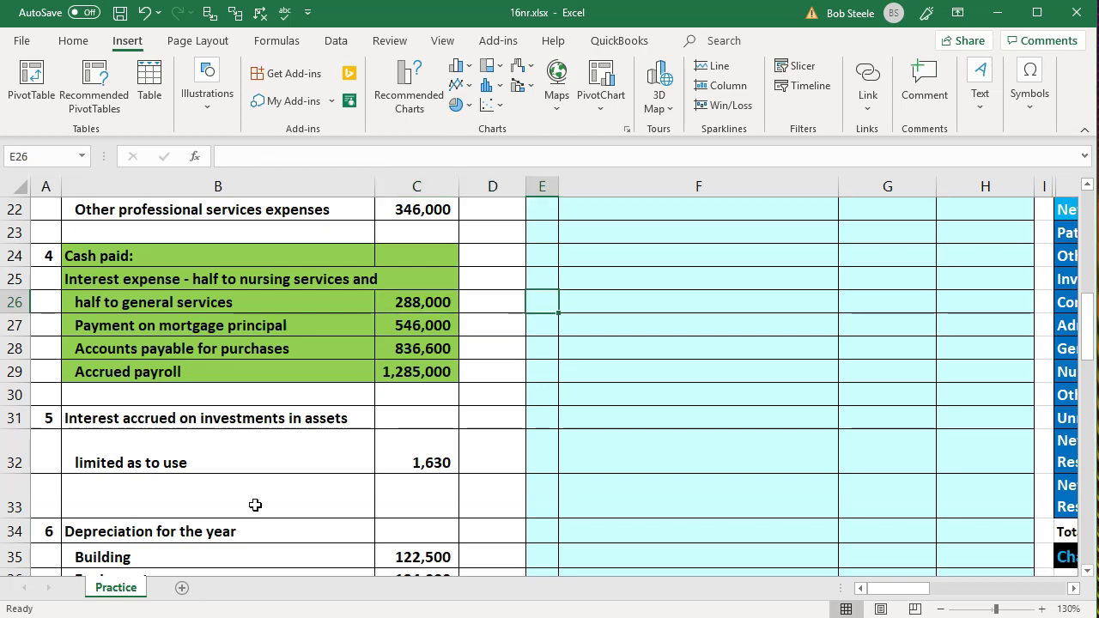
key("Up")
key("Up")
key("Up")
key("Up")
key("Up")
key("Up")
key("Up")
key("Down")
key("Down")
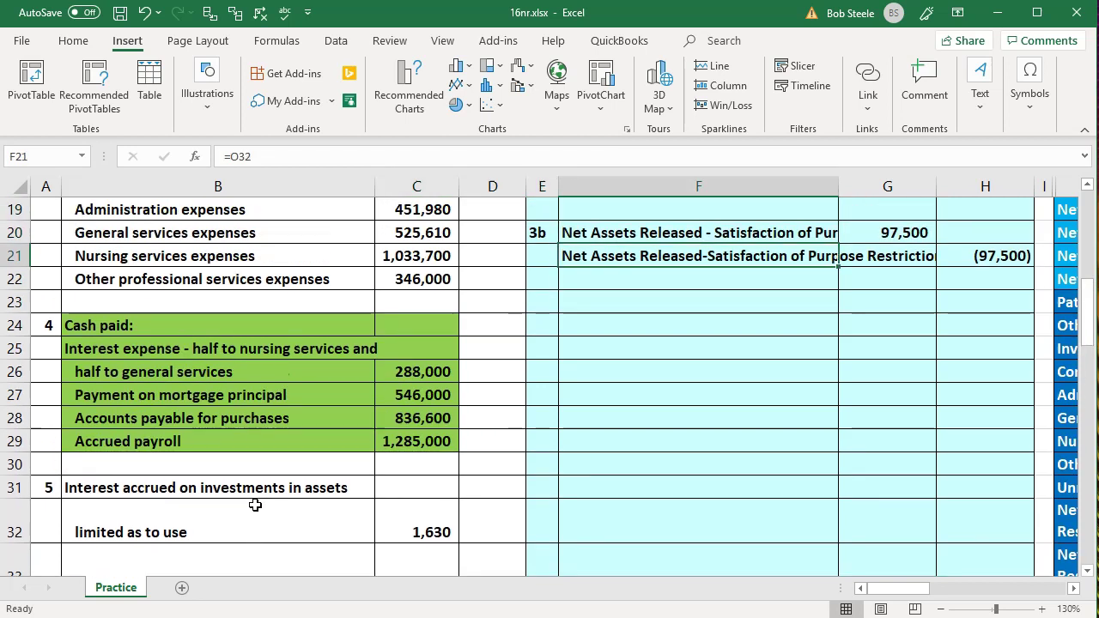
key("Down")
key("Left")
key("Down")
type("4")
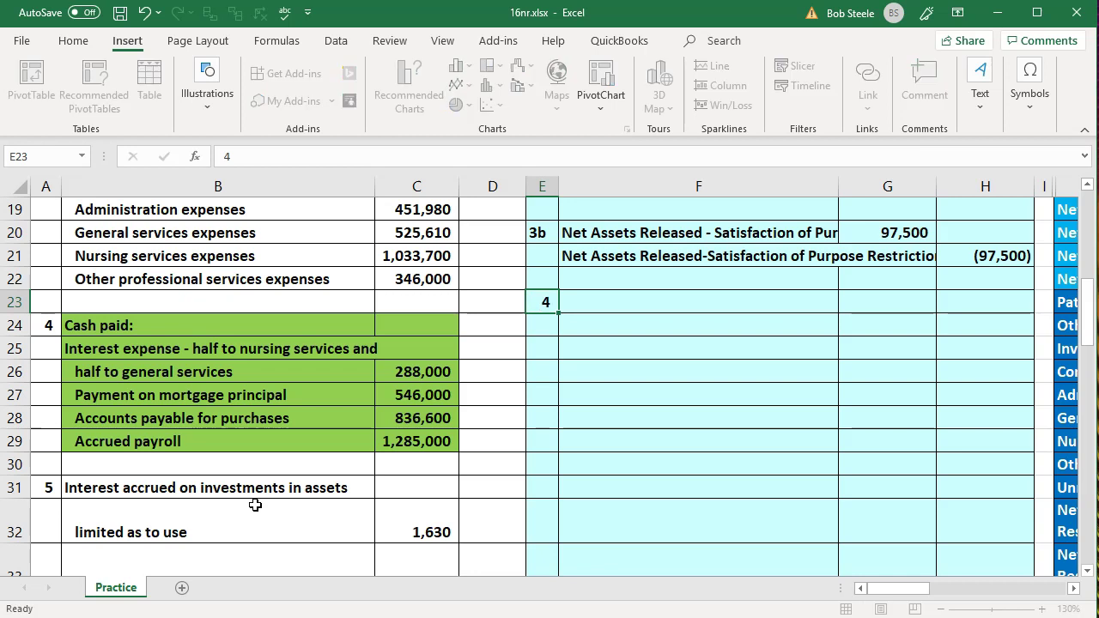
key("Right")
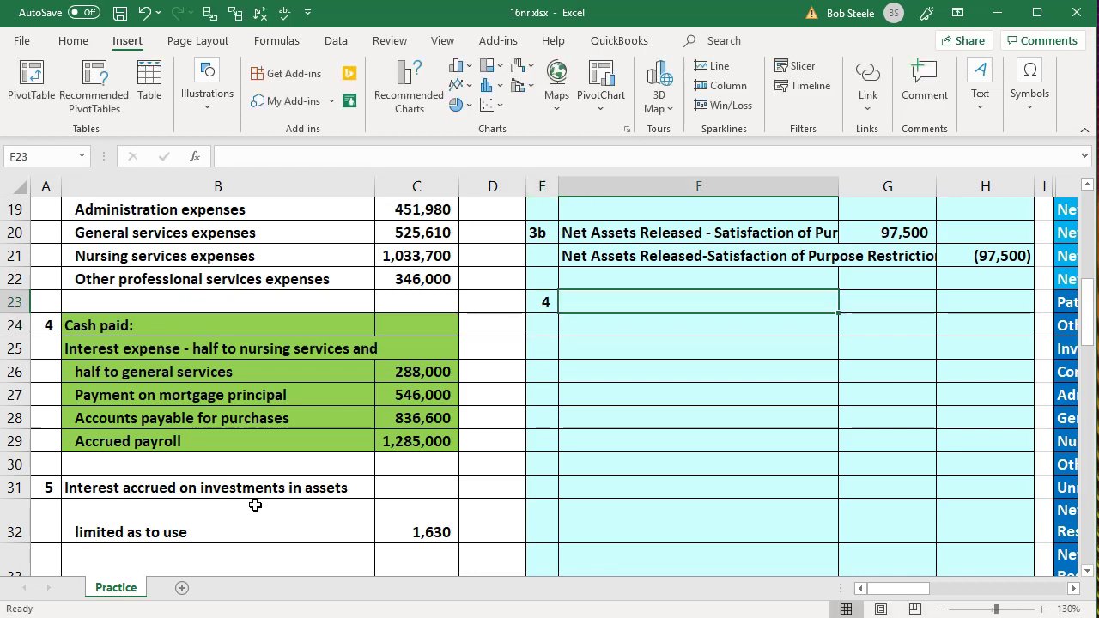
- Link F23 to the account name in O29, Nursing services expense
type("=")
key("Right")
key("Right")
key("Right")
key("Right")
key("Right")
key("Down")
key("Down")
key("Down")
key("Down")
key("Down")
key("Left")
key("Down")
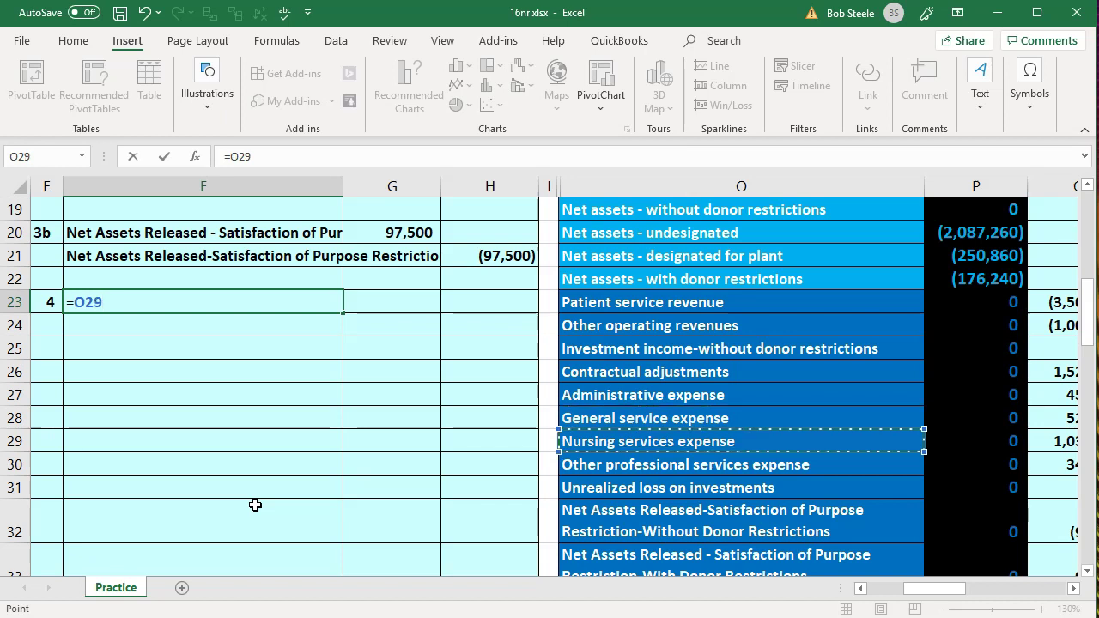
key("Return")
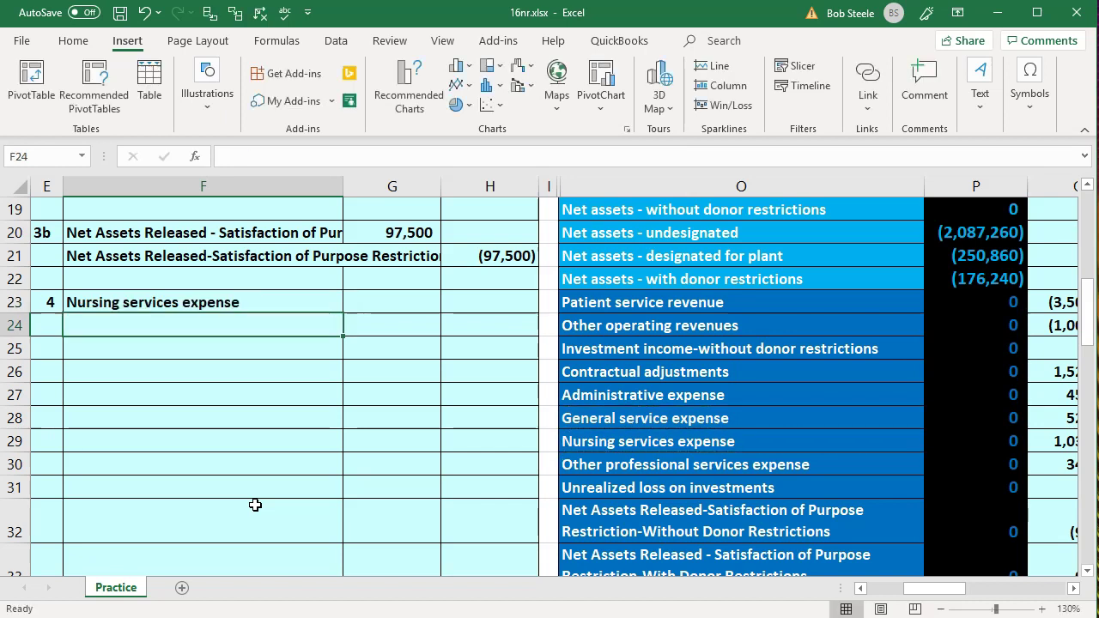
- Link F24 to the account name in O28, General service expense
type("=")
key("Right")
key("Right")
key("Right")
key("Down")
key("Down")
key("Down")
key("Down")
key("Right")
key("Return")
- In G23, enter the nursing services share of interest expense as half of the amount in C26 (=C26/2)
key("Up")
key("Right")
key("Up")
type("=")
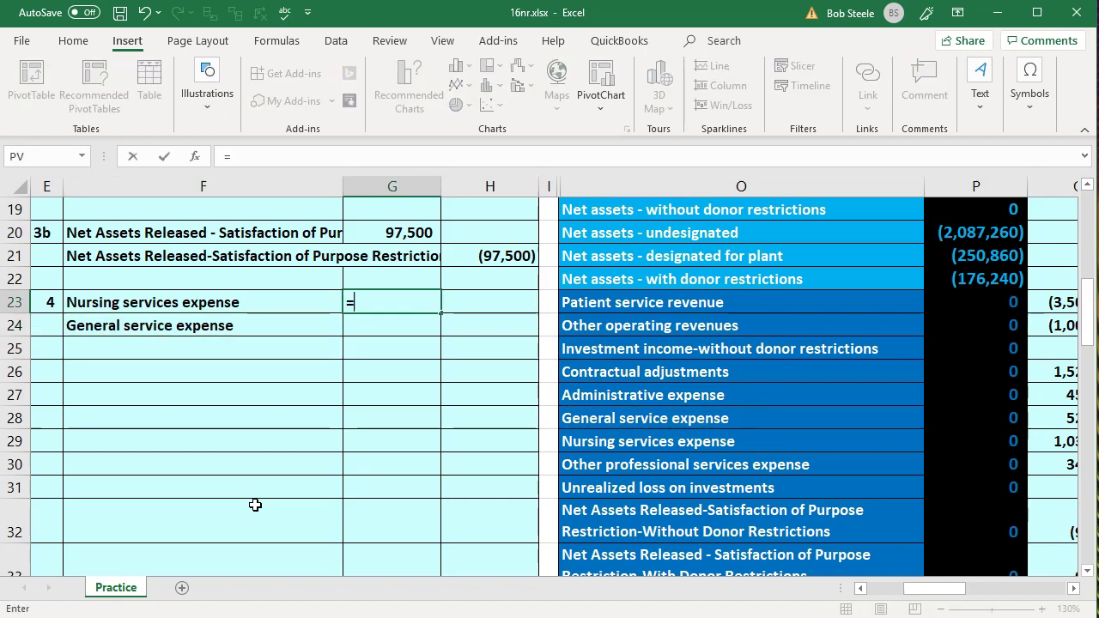
key("Left")
key("Left")
key("Left")
key("Left")
key("Left")
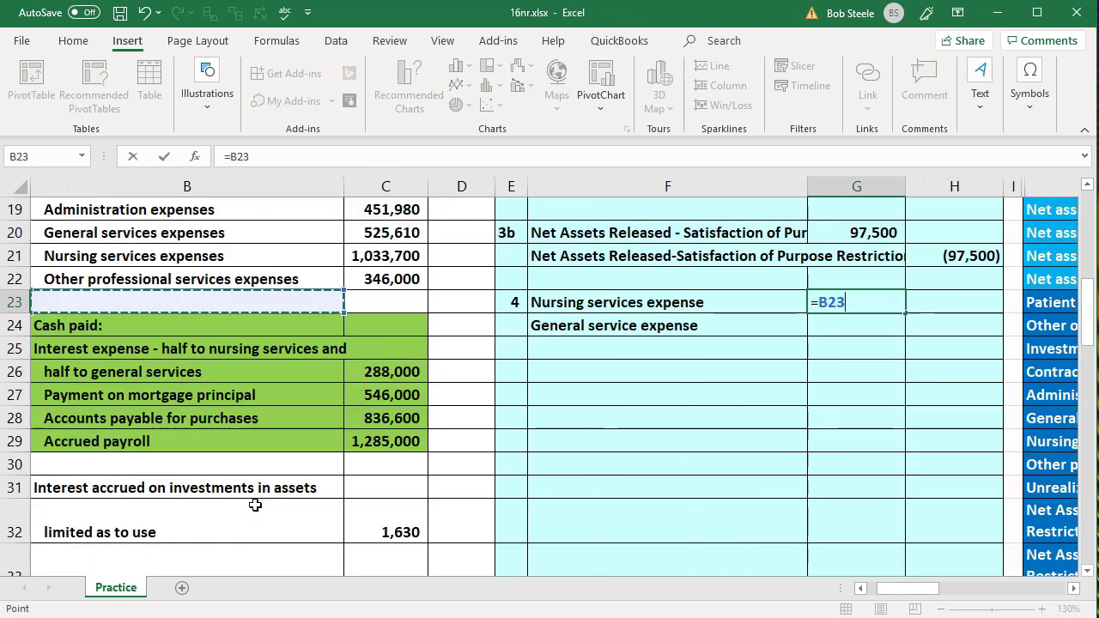
key("Down")
key("Down")
key("Down")
key("Right")
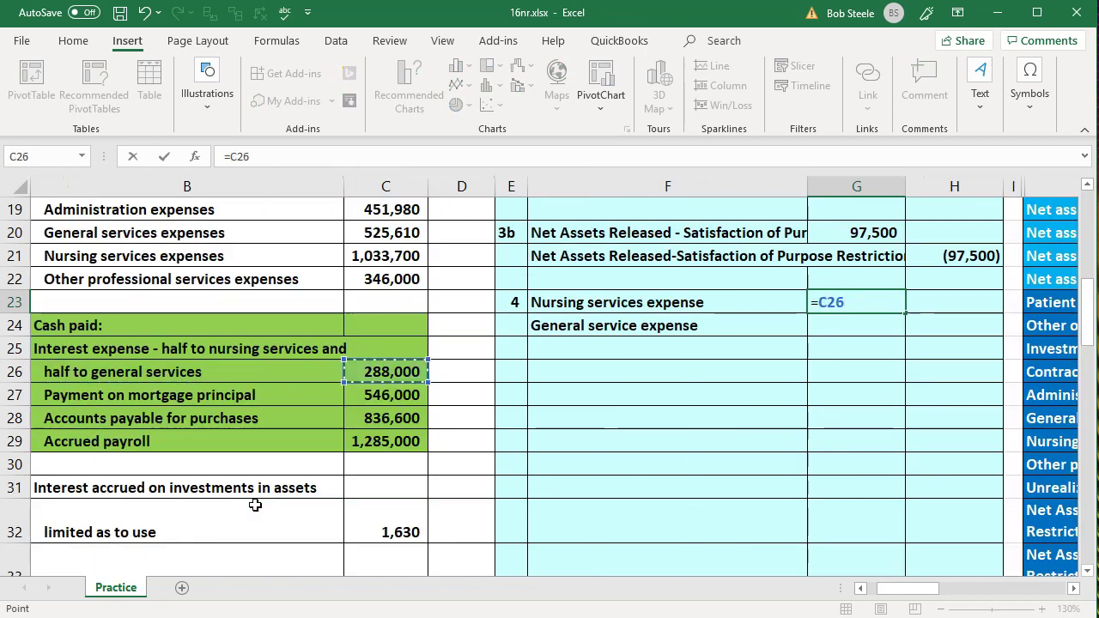
type("/2")
key("Return")
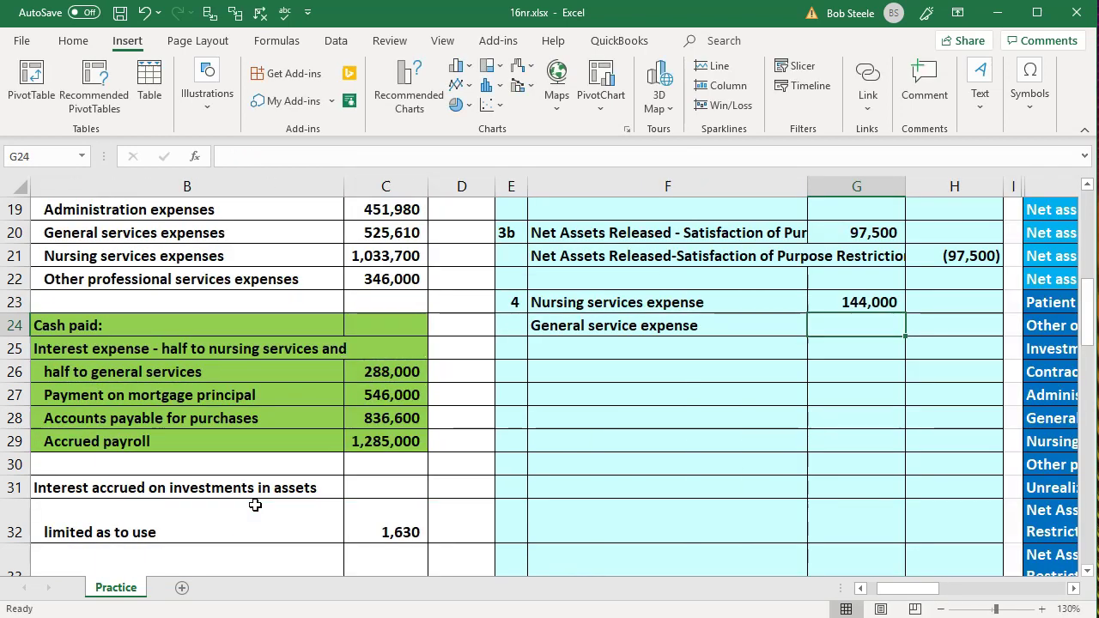
- Set the General service expense debit in G24 equal to the nursing services amount in G23
type("=")
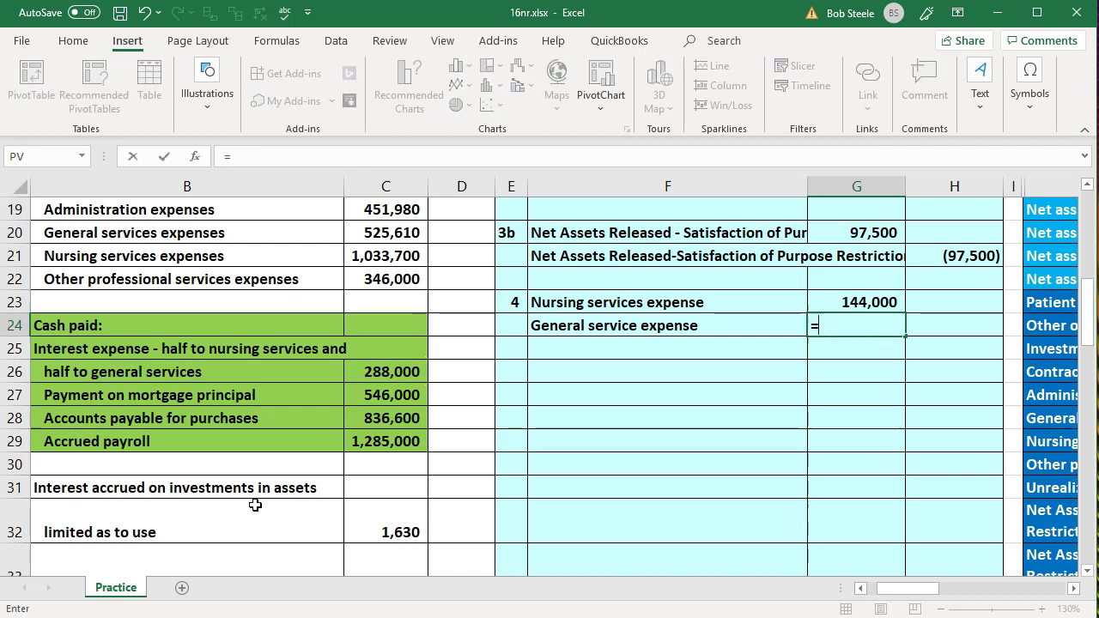
key("Up")
key("Return")
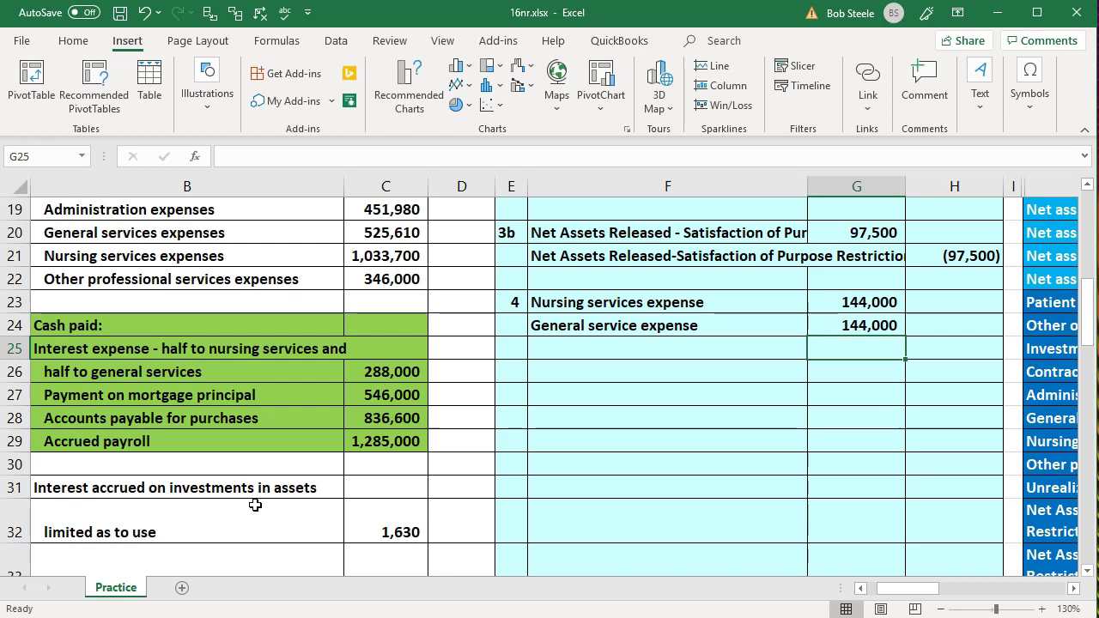
- Link F25 to the account name in O17, Current portion of mortgage payable
key("Left")
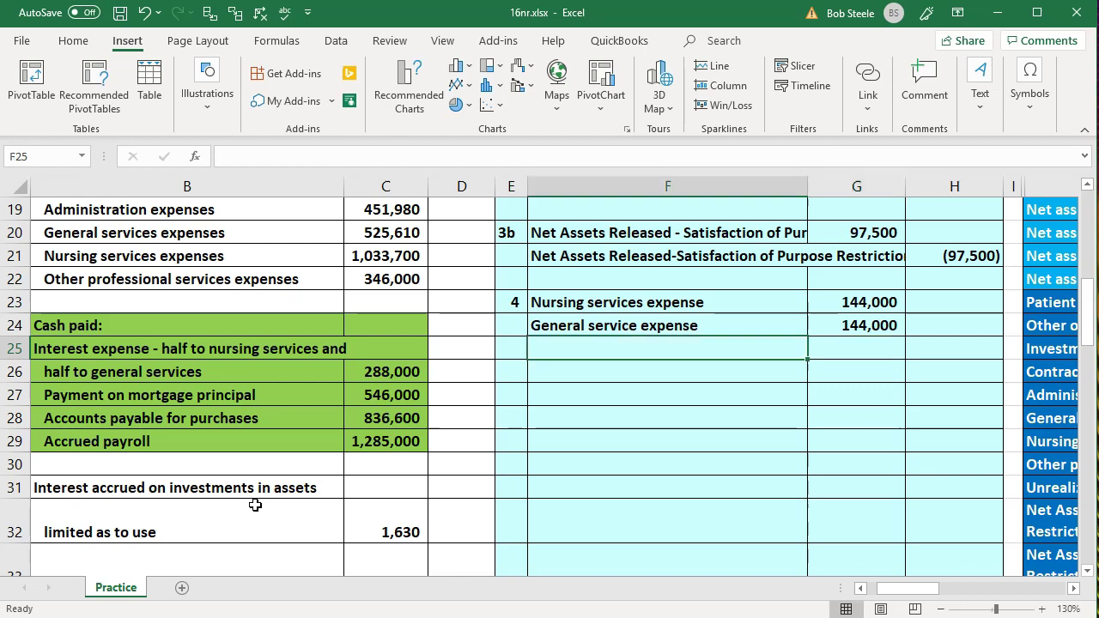
type("=")
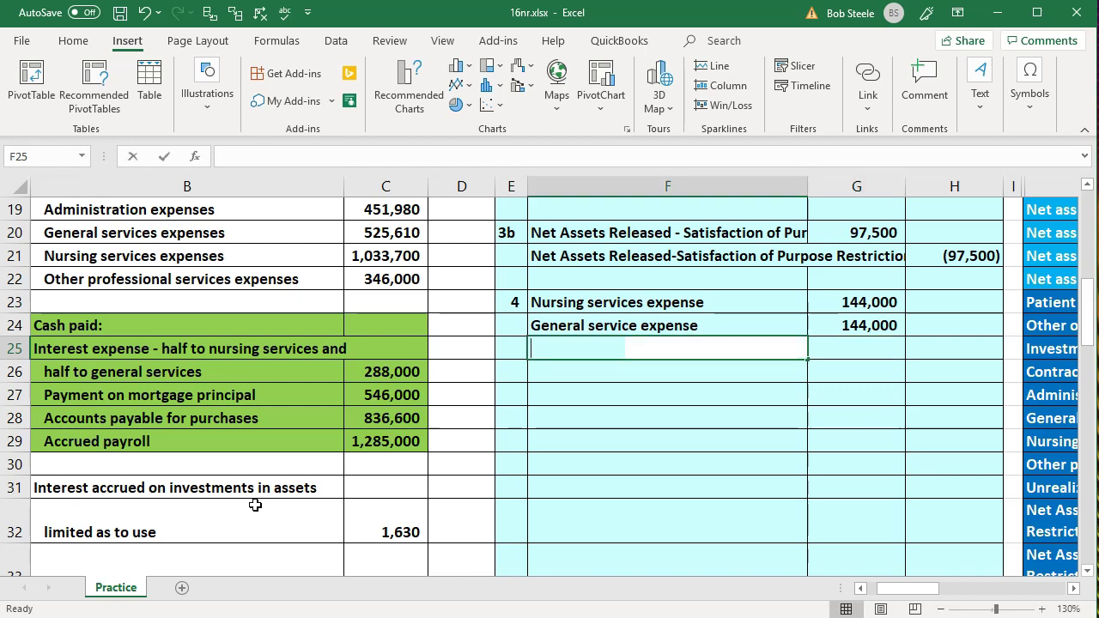
key("Right")
key("Right")
key("Right")
key("Right")
key("Right")
key("Up")
key("Up")
key("Up")
key("Up")
key("Up")
key("Up")
key("Up")
key("Up")
key("Up")
key("Up")
key("Up")
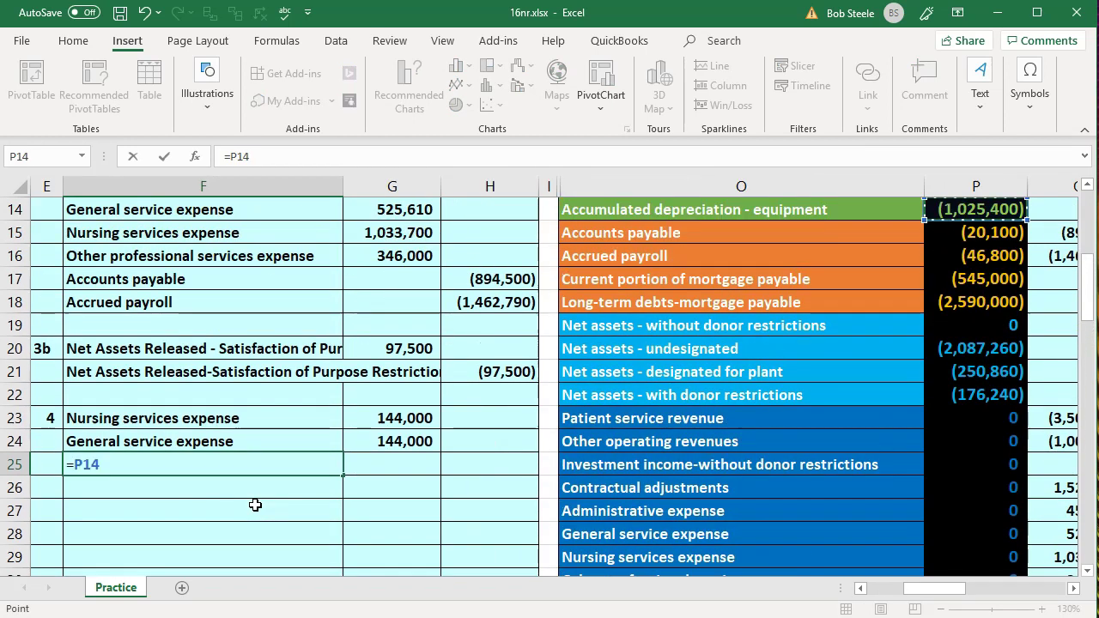
key("Down")
key("Down")
key("Left")
key("Down")
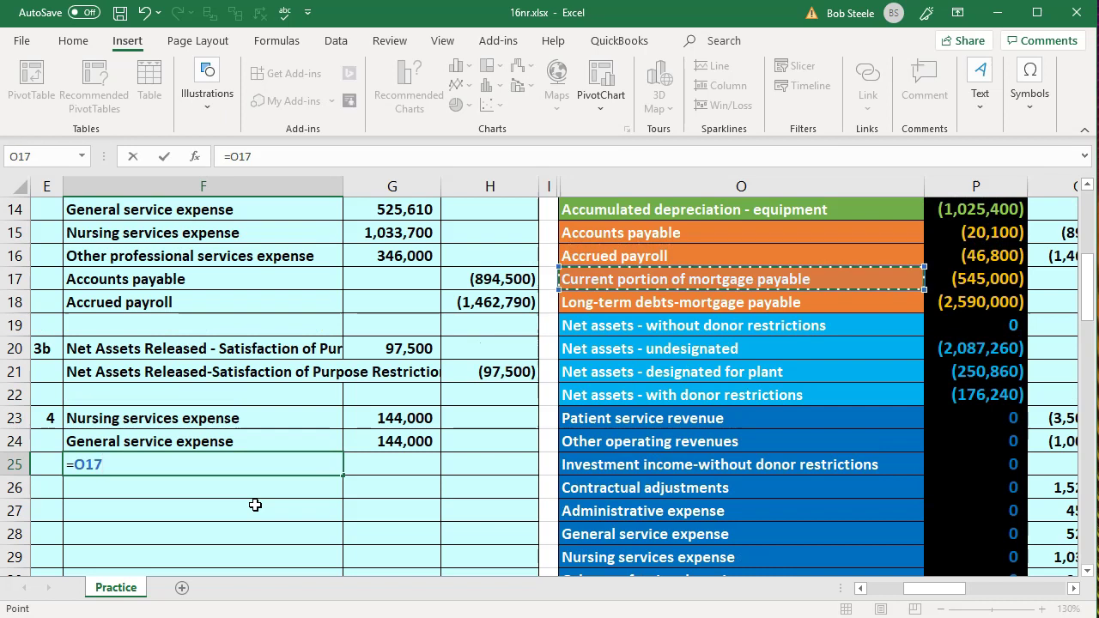
key("Return")
- Link the mortgage payable debit in G25 to the payment on mortgage principal in C27
key("Up")
key("Right")
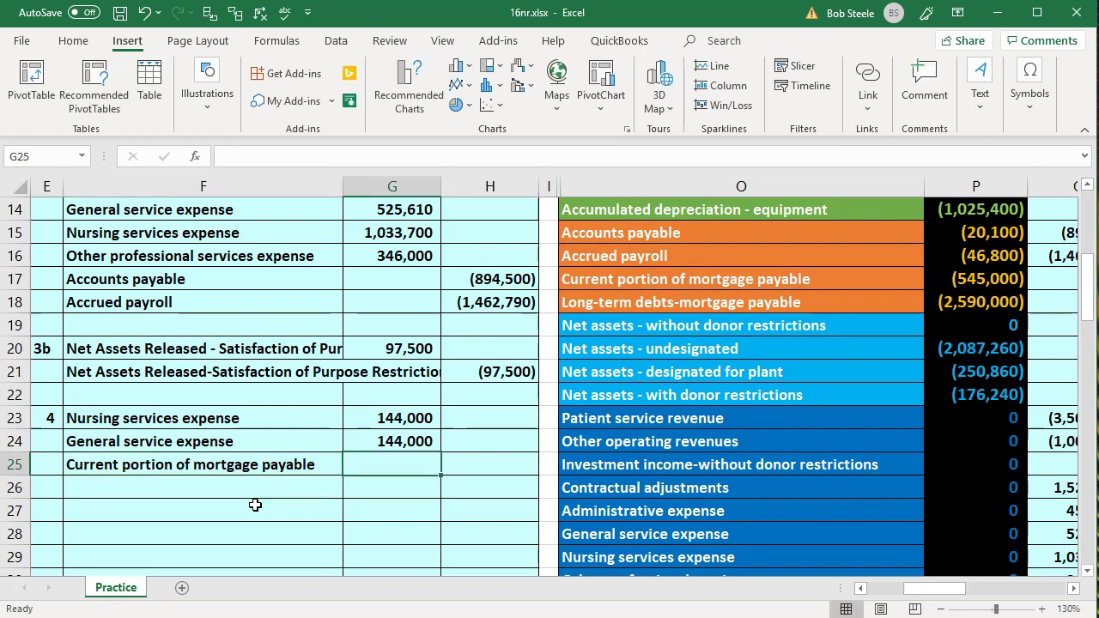
type("=")
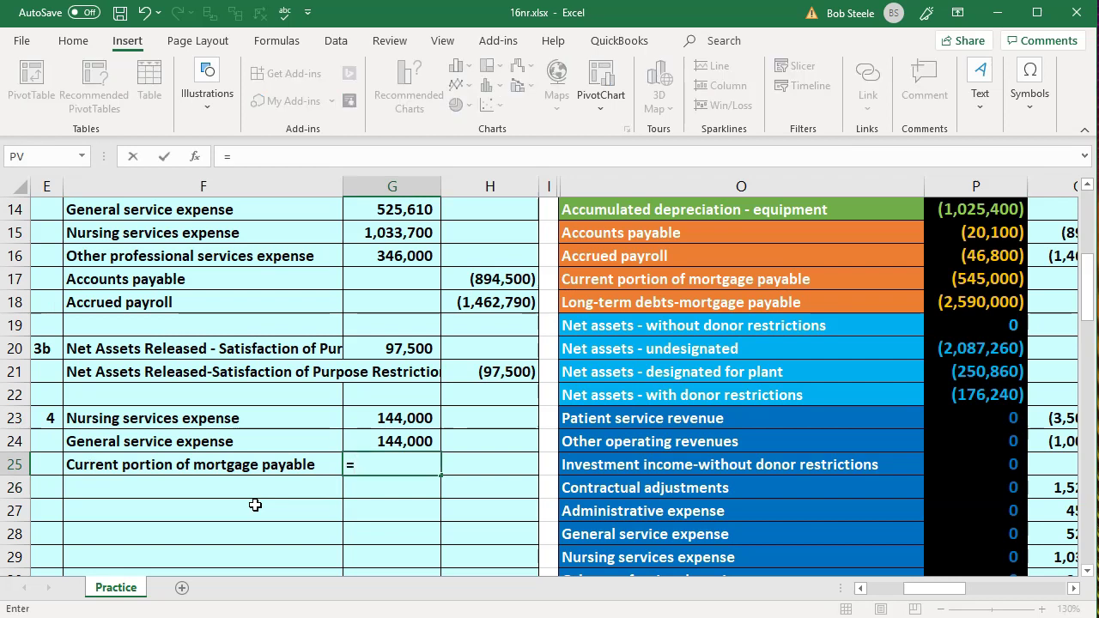
key("Left")
key("Left")
key("Left")
key("Left")
key("Left")
key("Down")
key("Down")
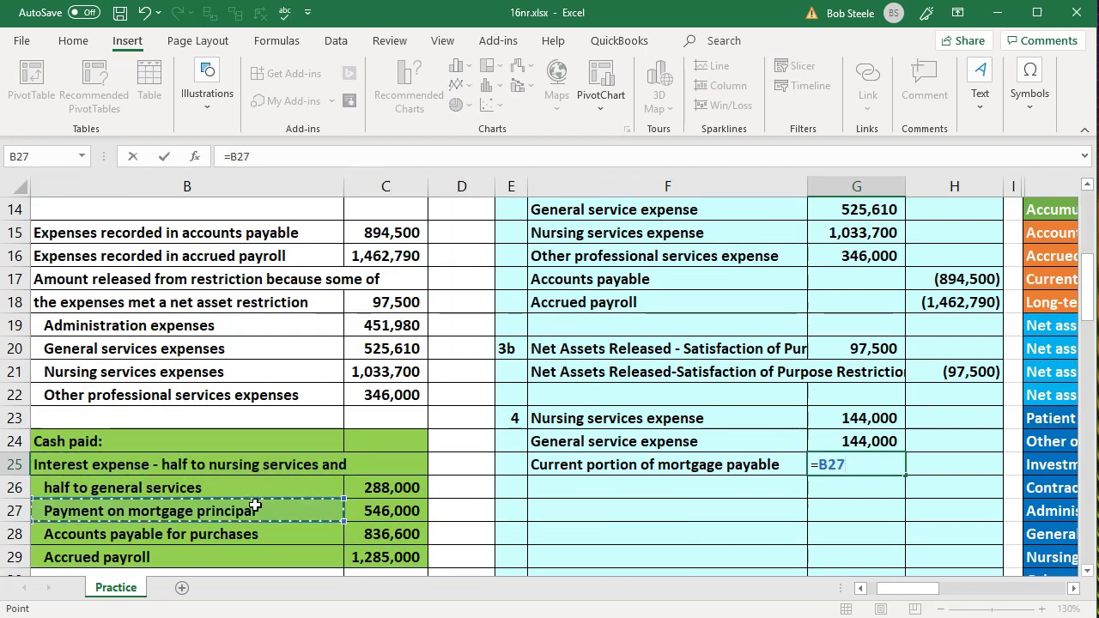
key("Right")
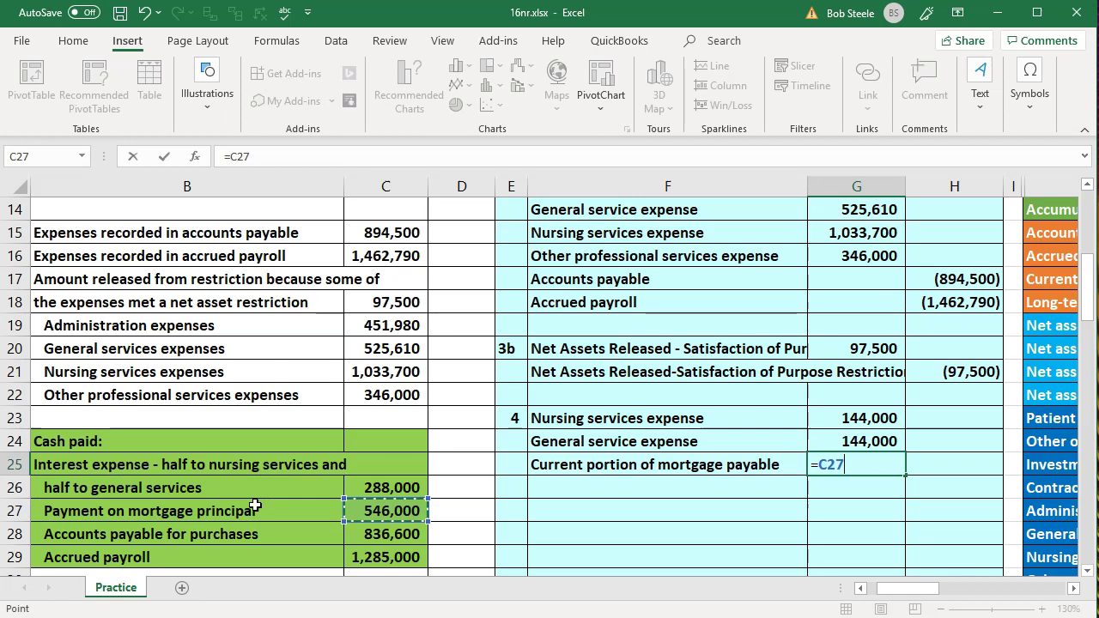
key("Return")
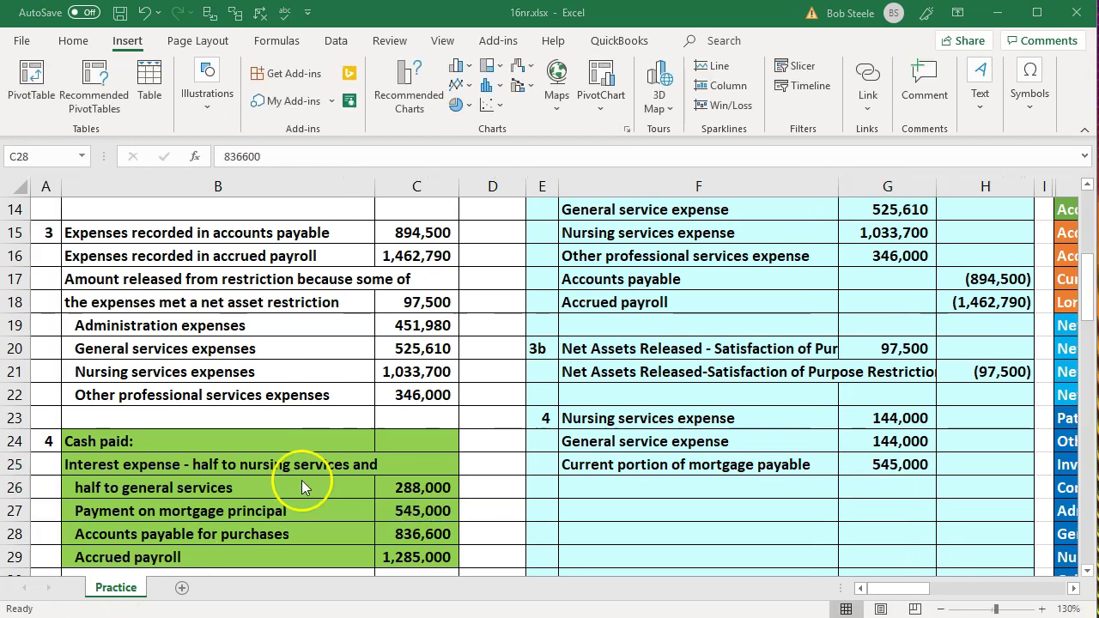
- Link F26 to the account name in O15, Accounts payable
left_click(396, 513)
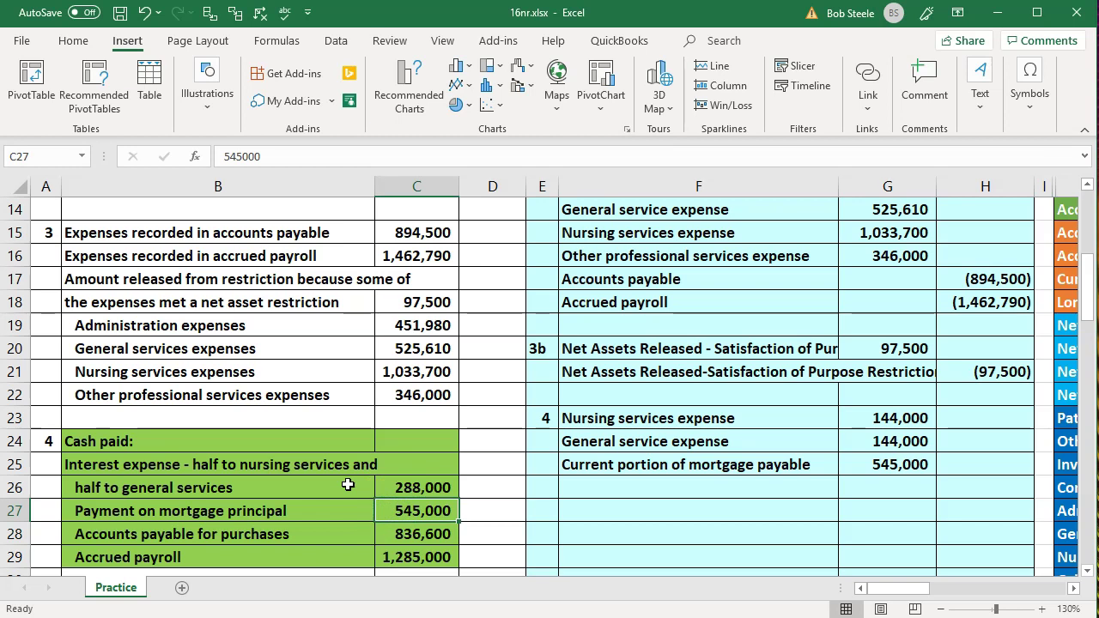
key("Down")
key("Left")
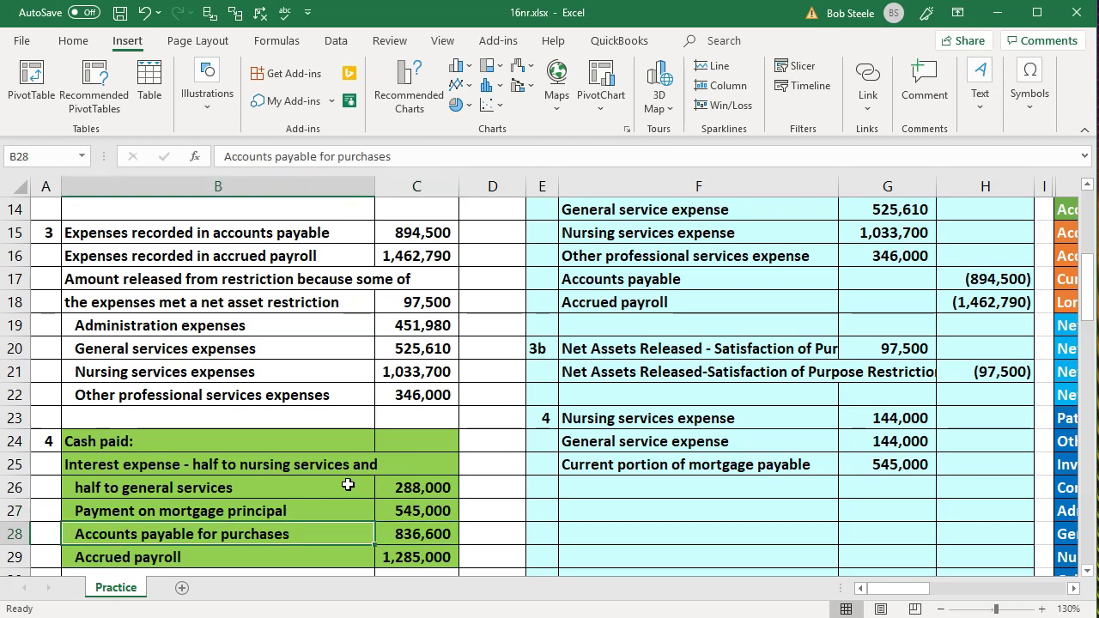
key("Right")
key("Right")
key("Right")
key("Right")
key("Up")
key("Up")
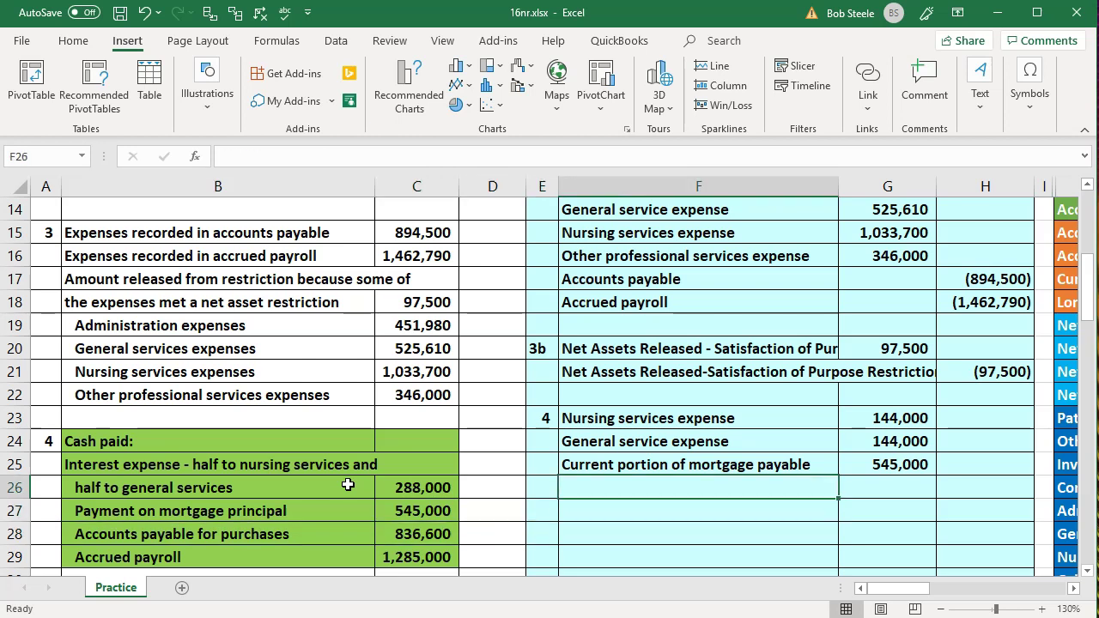
type("=")
key("Right")
key("Right")
key("Right")
key("Right")
key("Right")
key("Up")
key("Up")
key("Up")
key("Up")
key("Up")
key("Up")
key("Up")
key("Up")
key("Up")
key("Up")
key("Up")
key("Left")
key("Return")
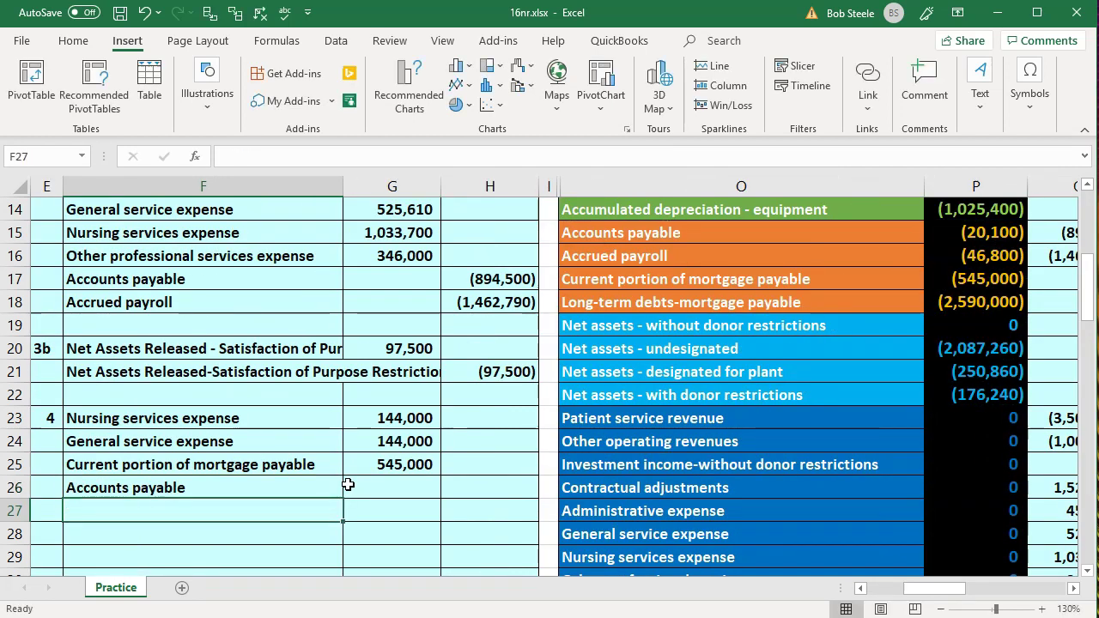
- Link the Accounts payable debit in G26 to the accounts payable for purchases amount in C28
key("Left")
key("Left")
key("Left")
key("Left")
key("Right")
key("Right")
key("Right")
key("Right")
key("Right")
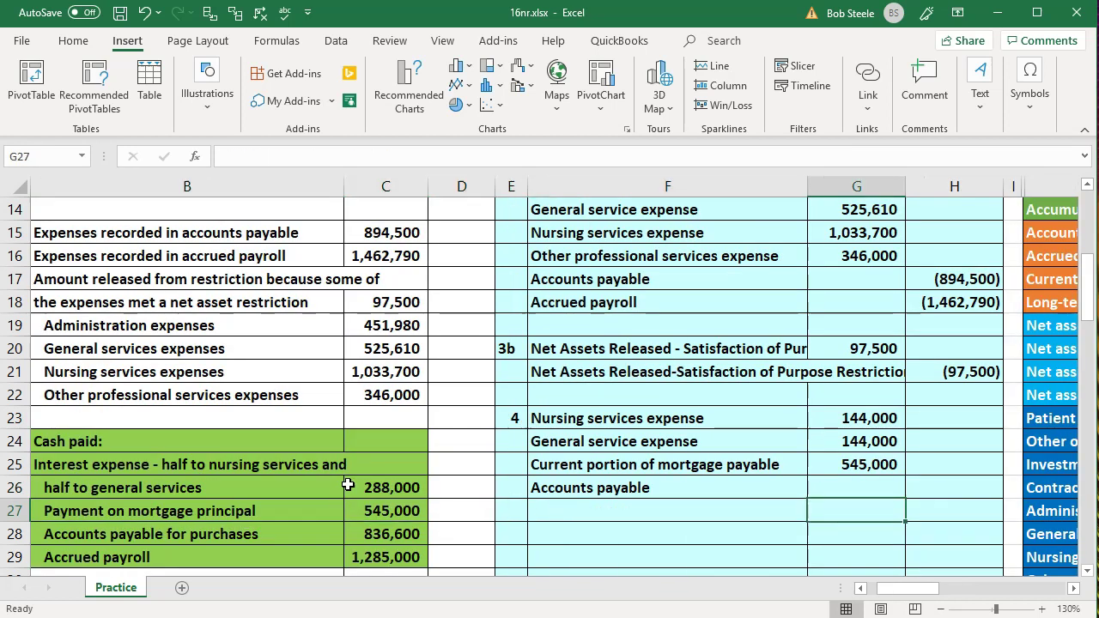
key("Up")
type("=")
key("Left")
key("Left")
key("Left")
key("Left")
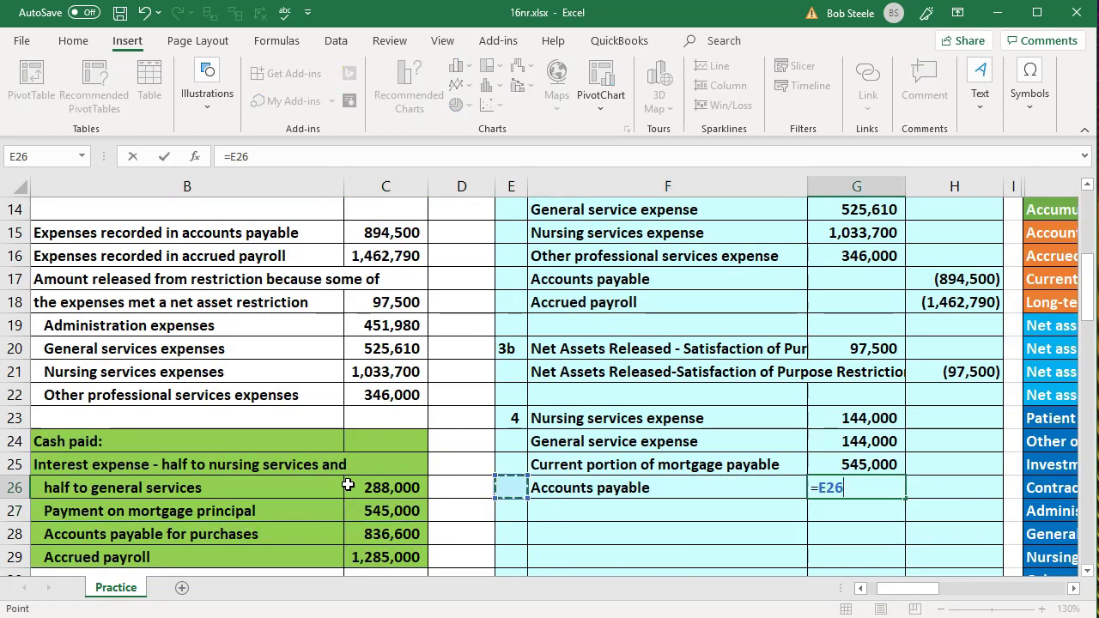
key("Down")
key("Down")
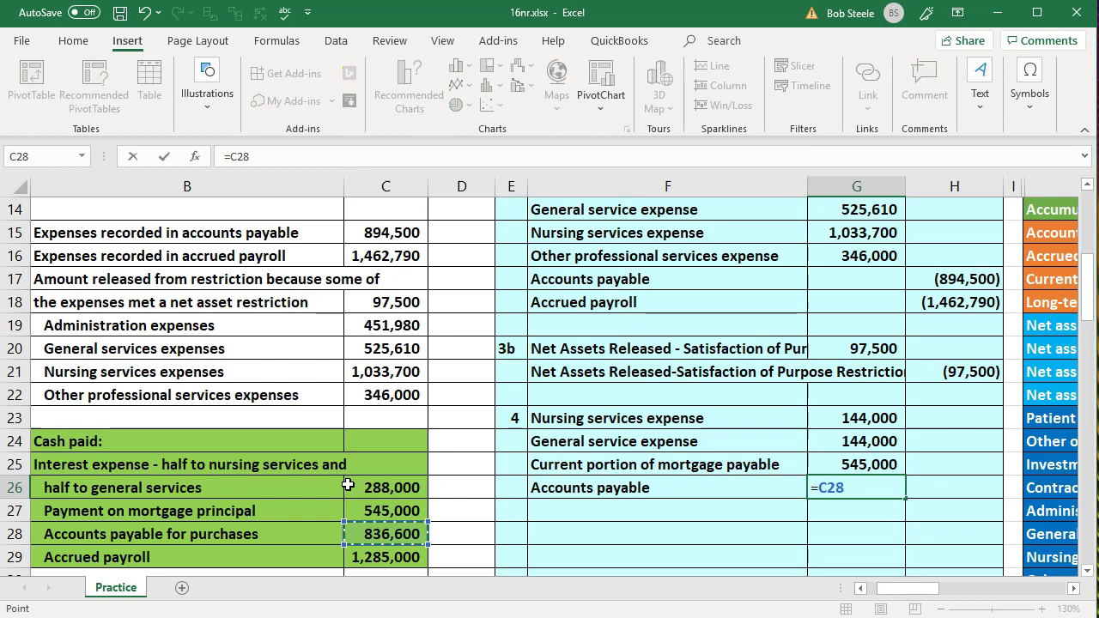
key("Return")
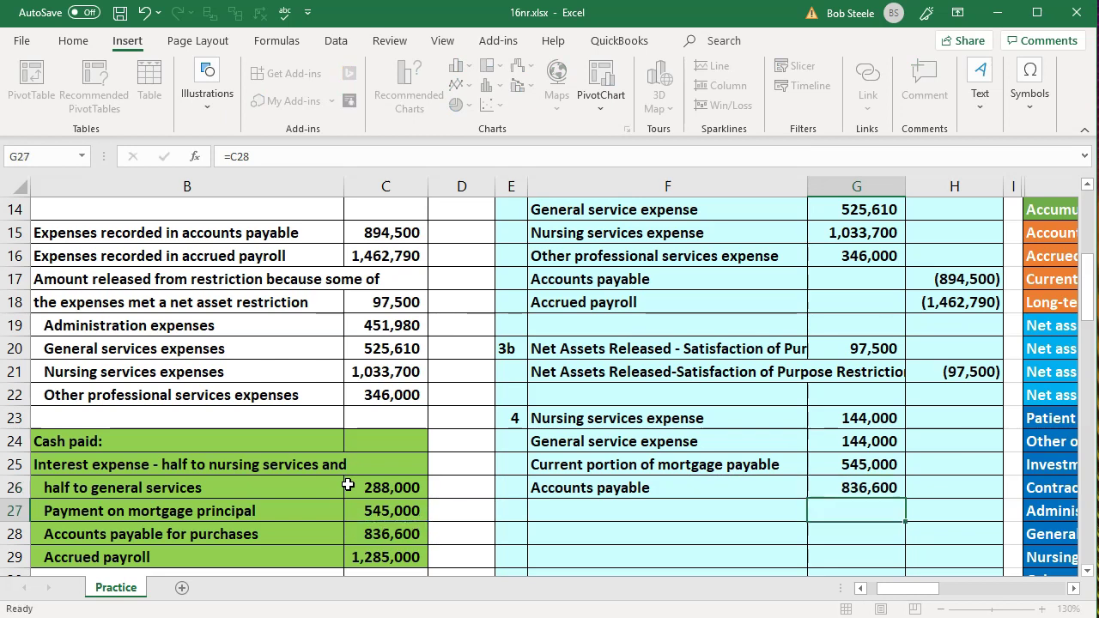
- Link F27 to the account name in O16, Accrued payroll
key("Down")
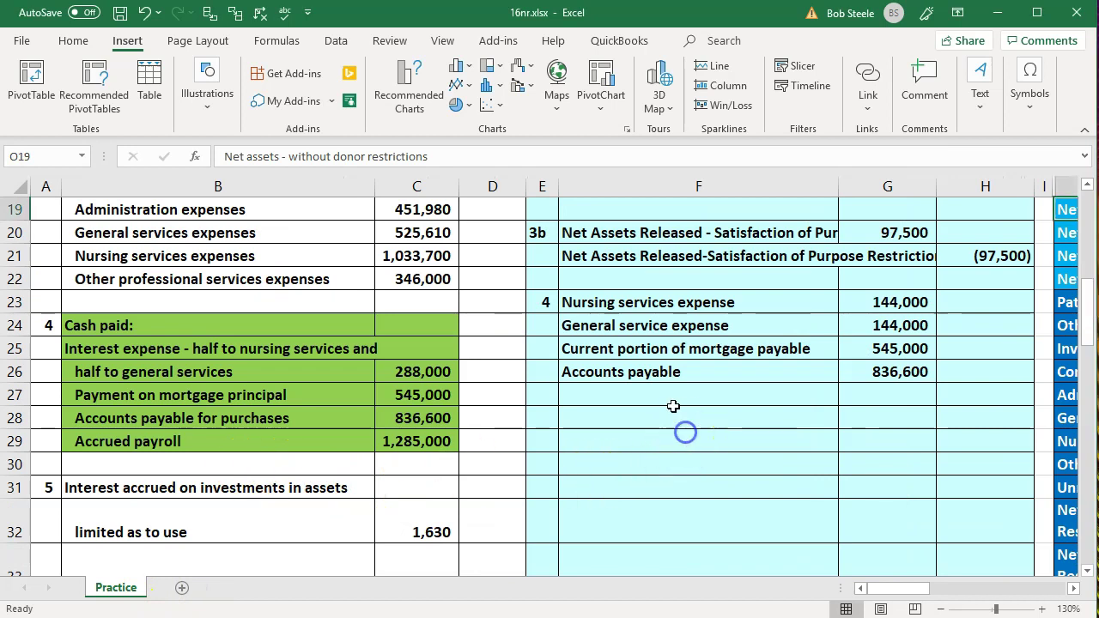
left_click(670, 396)
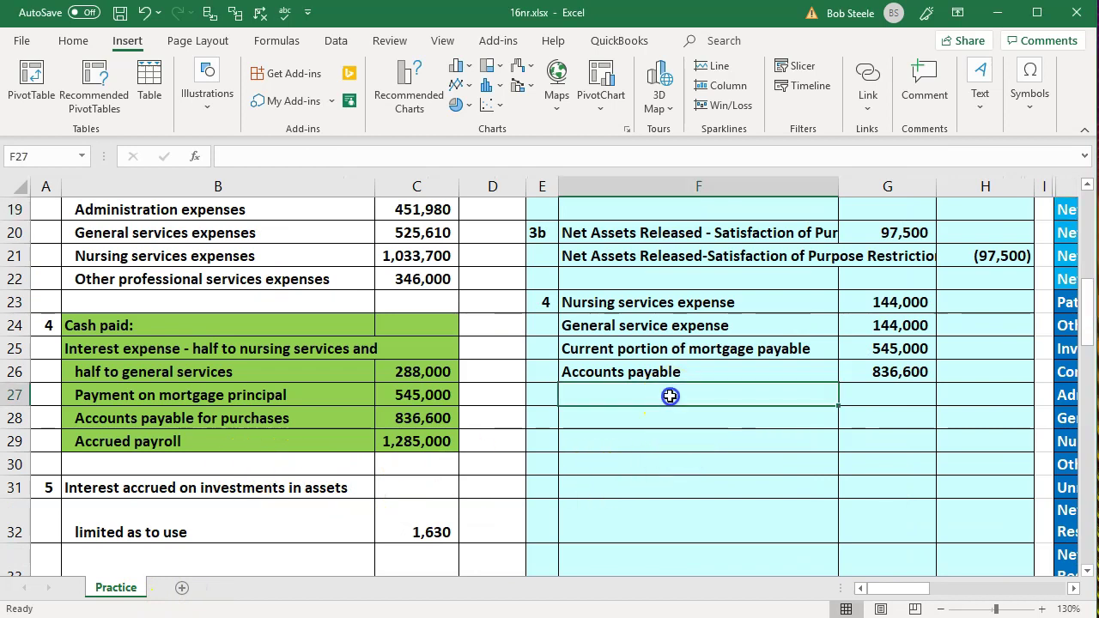
type("=")
key("Right")
key("Right")
key("Right")
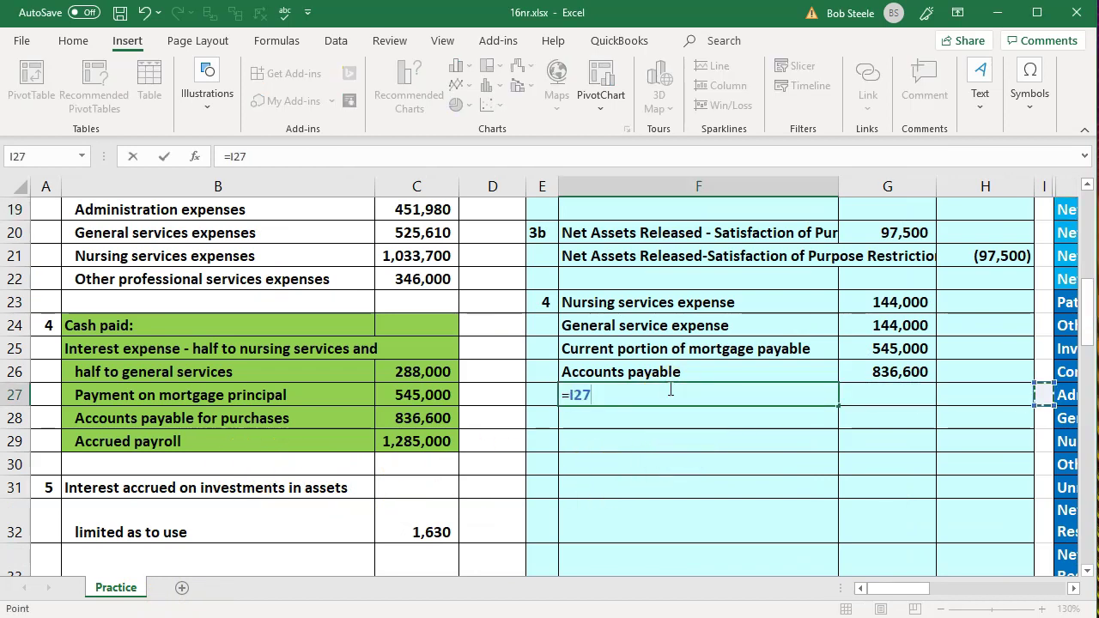
key("Right")
key("Right")
key("Right")
key("Up")
key("Up")
key("Up")
key("Up")
key("Up")
key("Up")
key("Up")
key("Up")
key("Up")
key("Up")
key("Up")
key("Up")
key("Up")
key("Up")
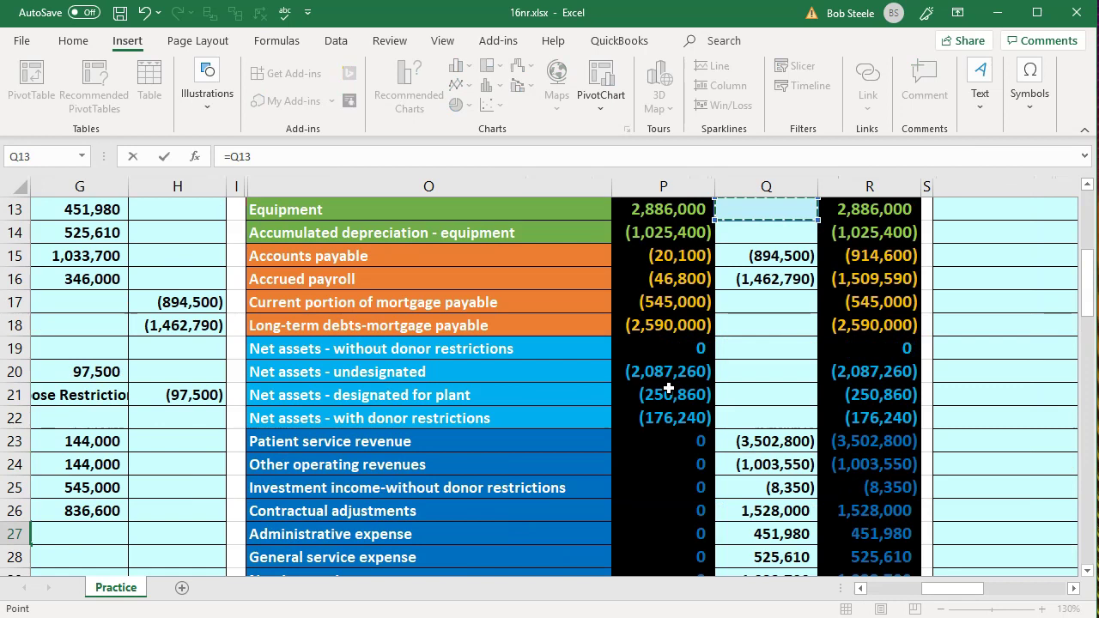
key("Down")
key("Down")
key("Down")
key("Left")
key("Left")
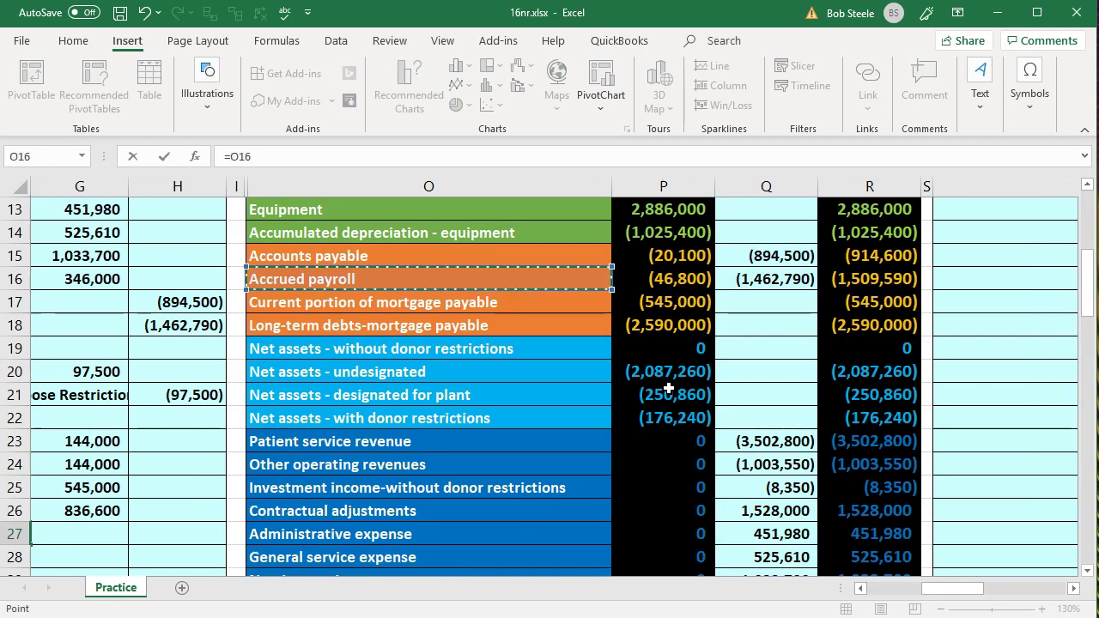
key("Return")
- Link the Accrued payroll debit in G27 to the accrued payroll cash paid amount in C29
key("Up")
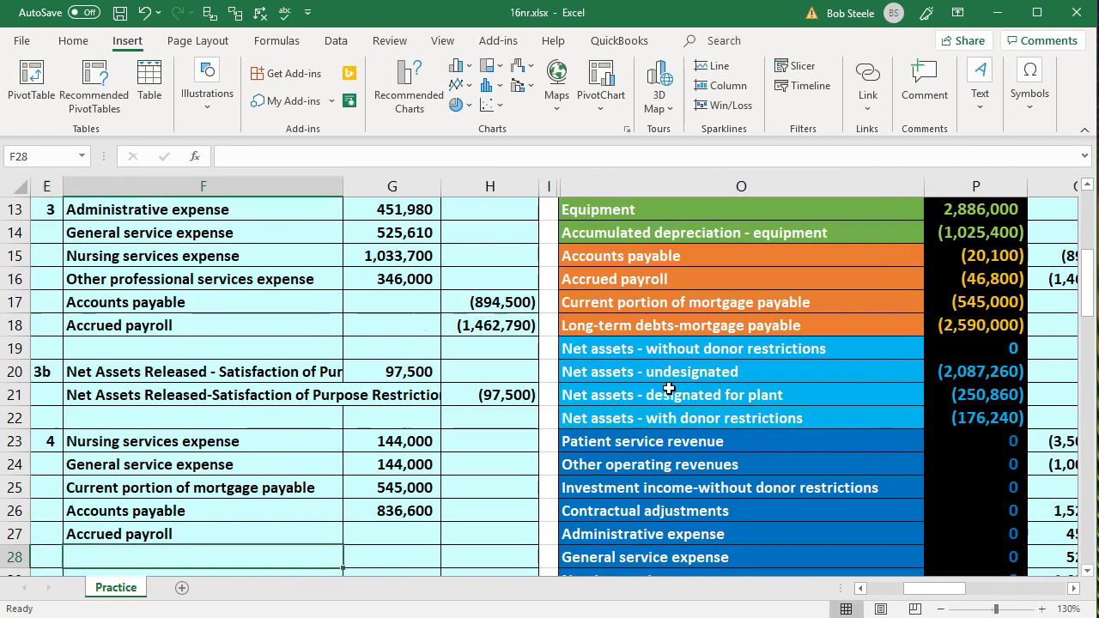
key("Right")
type("=")
key("Left")
key("Left")
key("Left")
key("Left")
key("Left")
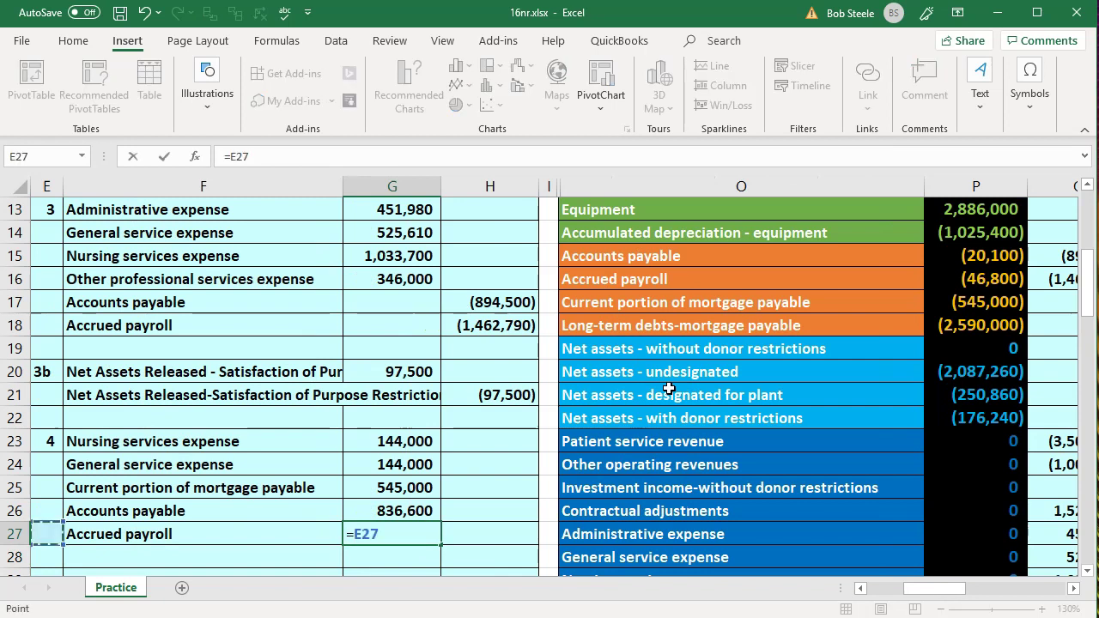
key("Down")
key("Down")
key("Down")
key("Right")
key("Up")
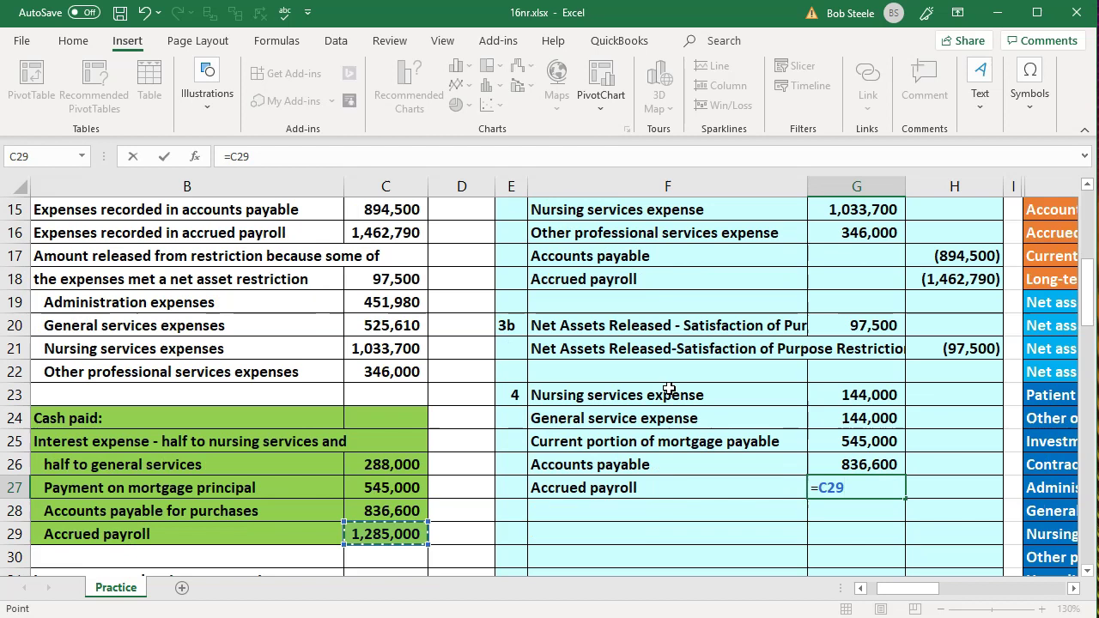
key("Return")
- Link F28 to the Cash account name in column O of the trial balance
key("Left")
type("=")
key("Right")
key("Right")
key("Right")
key("Right")
key("Up")
key("Up")
key("Up")
key("Up")
key("Up")
key("Up")
key("Up")
key("Up")
key("Up")
key("Up")
key("Up")
key("Up")
key("Up")
key("Up")
key("Up")
key("Up")
key("Up")
key("Up")
key("Up")
key("Up")
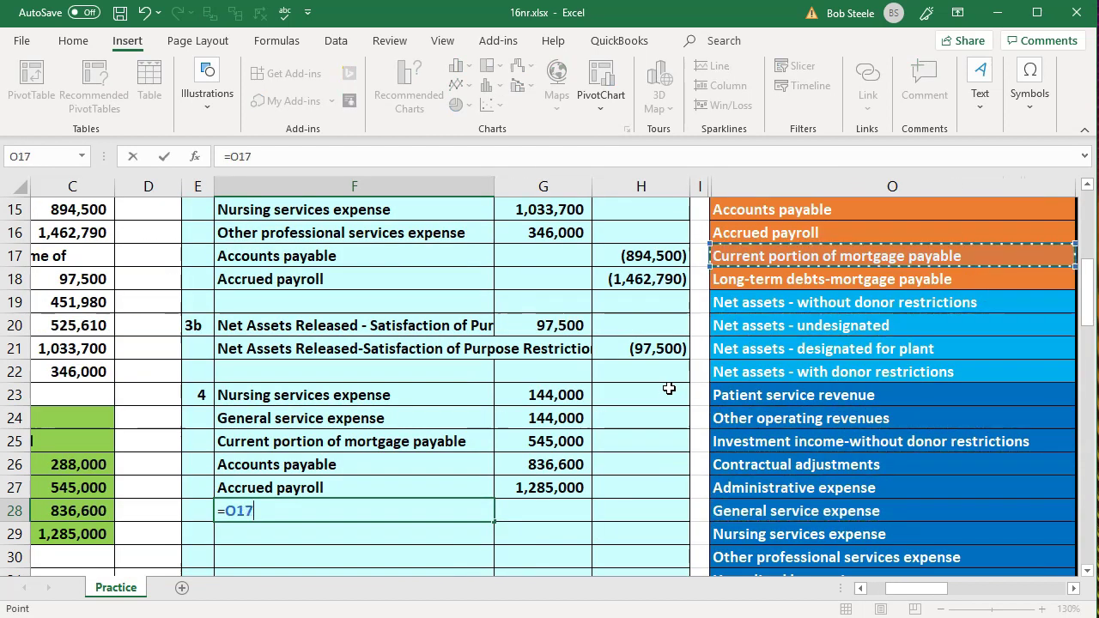
key("Up")
key("Up")
key("Up")
key("Up")
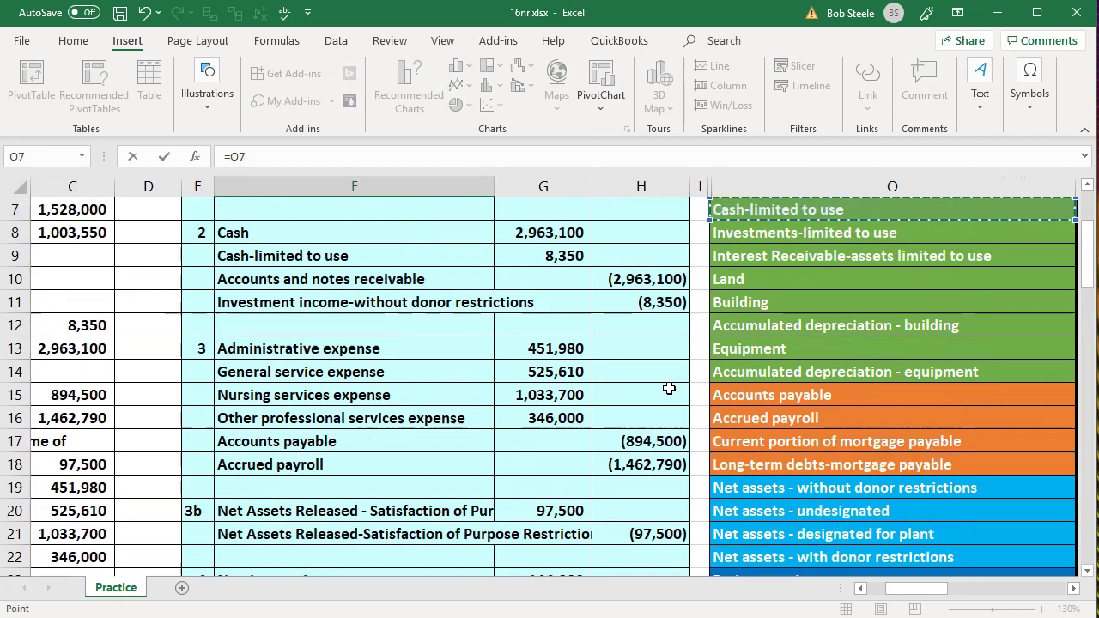
key("Up")
key("Up")
key("Down")
key("Return")
- Enter the Cash credit in H28 as the negative SUM of entry 4's debits in rows 23 to 27
key("Right")
key("Right")
key("Up")
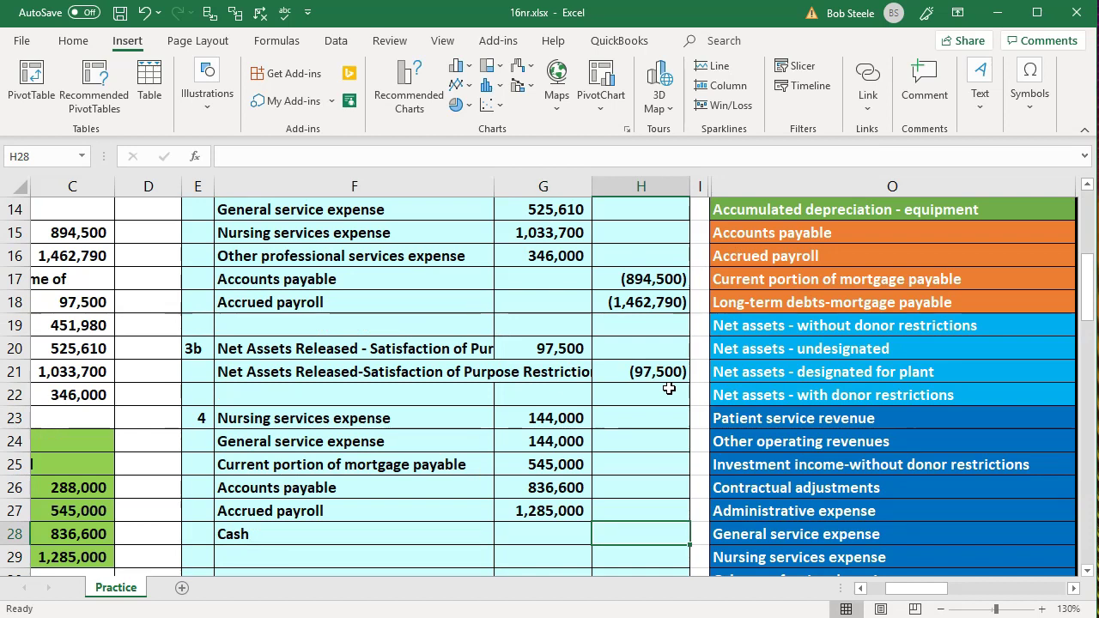
type("-sum(")
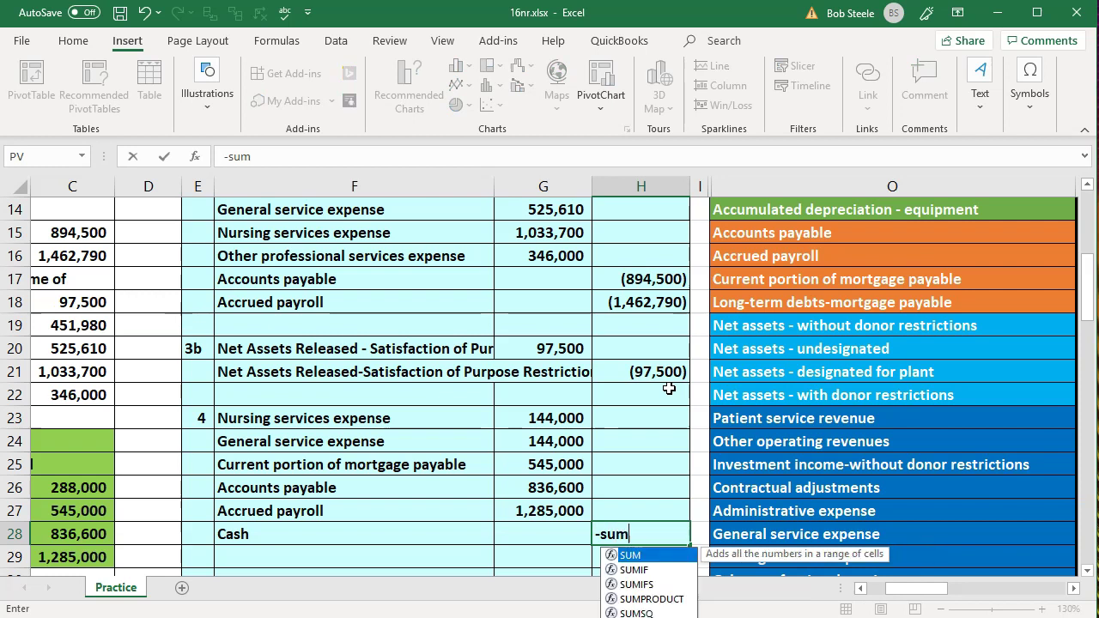
key("Up")
key("shift+Left")
key("shift+Up")
key("shift+Up")
key("shift+Up")
key("shift+Up")
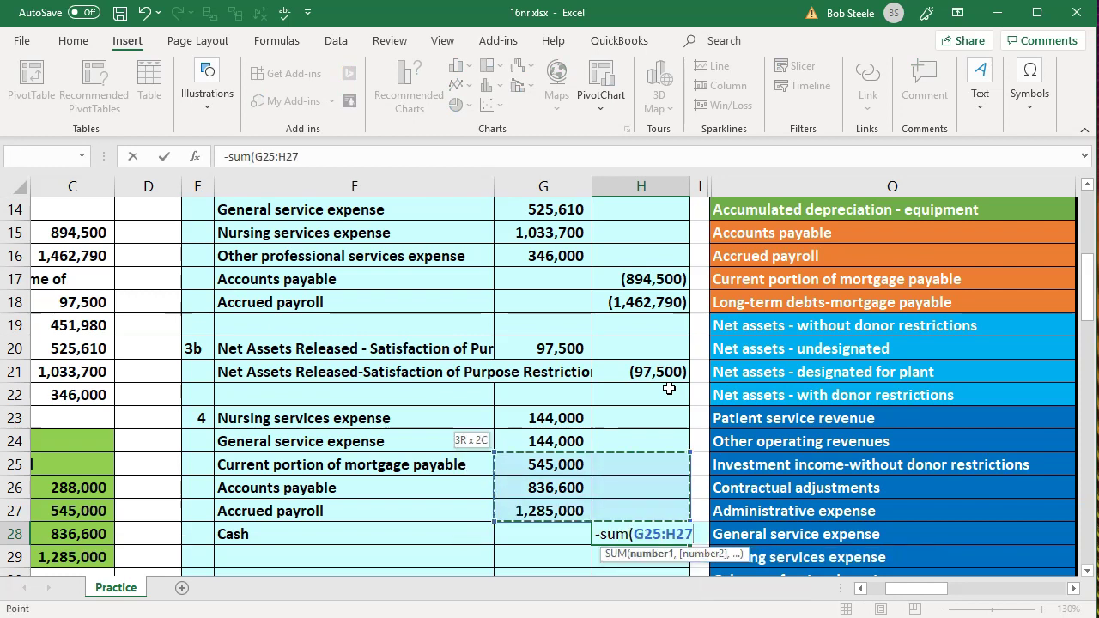
type(")")
key("Return")
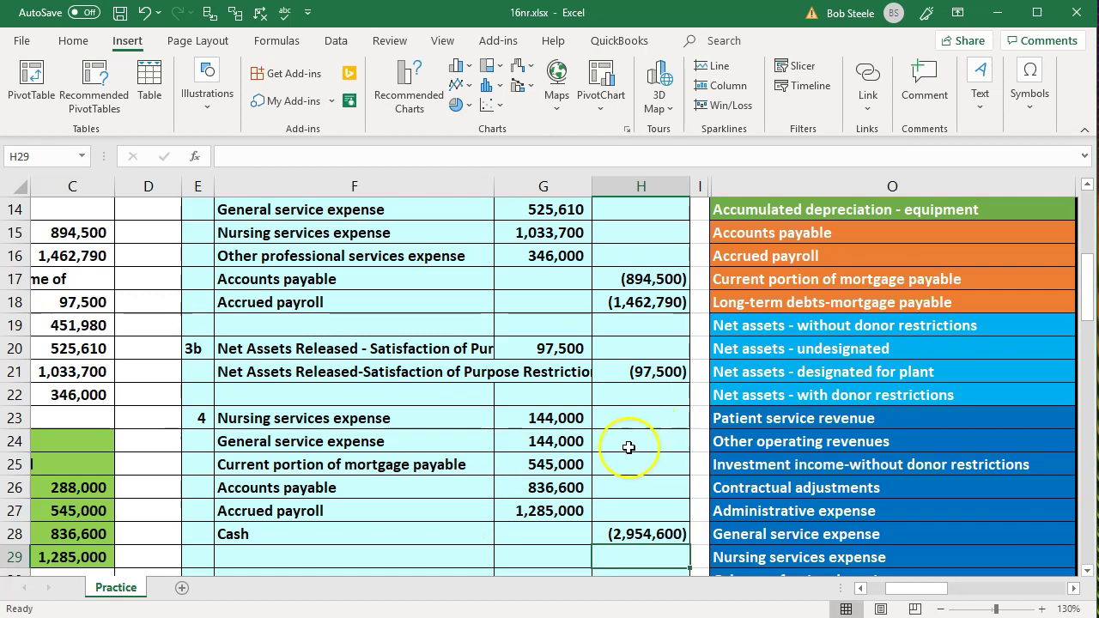
- Post entry 4's nursing services expense by adding G23 to the formula in Q29, making it =G15+G23
left_click(474, 418)
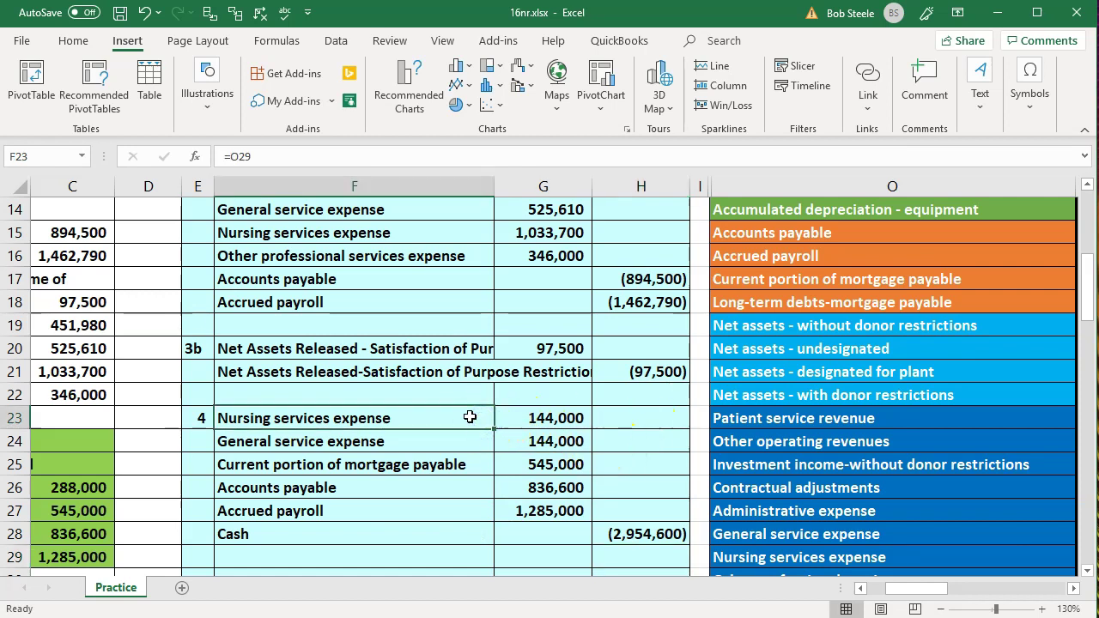
key("Right")
key("Right")
key("Right")
key("Right")
key("Right")
key("Right")
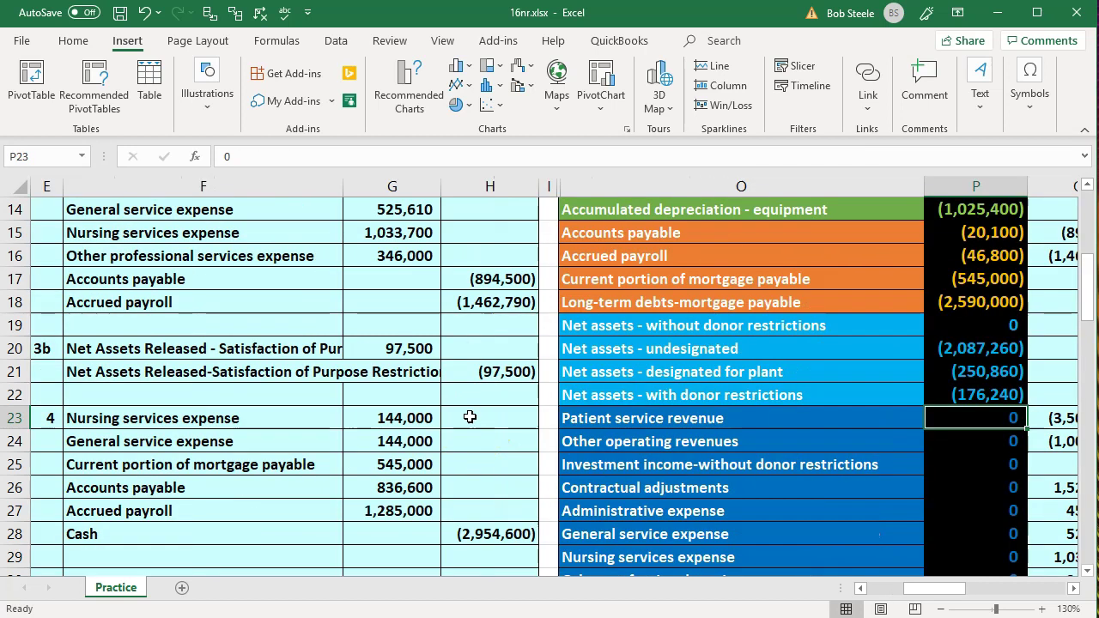
key("Down")
key("Down")
key("Down")
key("Down")
key("Down")
key("Left")
key("Left")
key("Up")
key("Right")
key("Right")
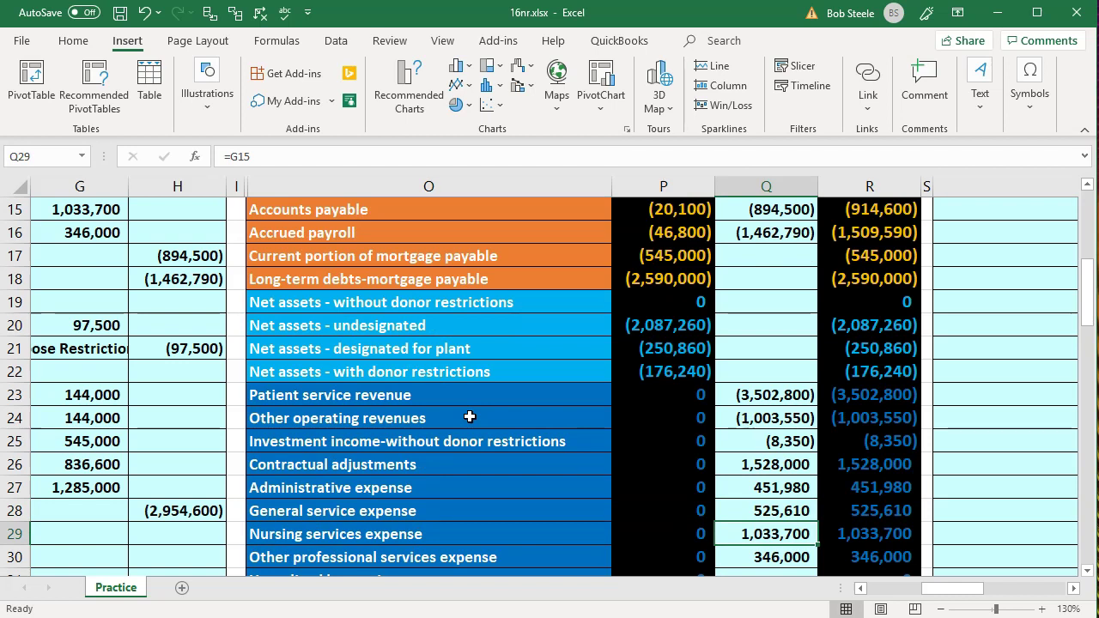
key("F2")
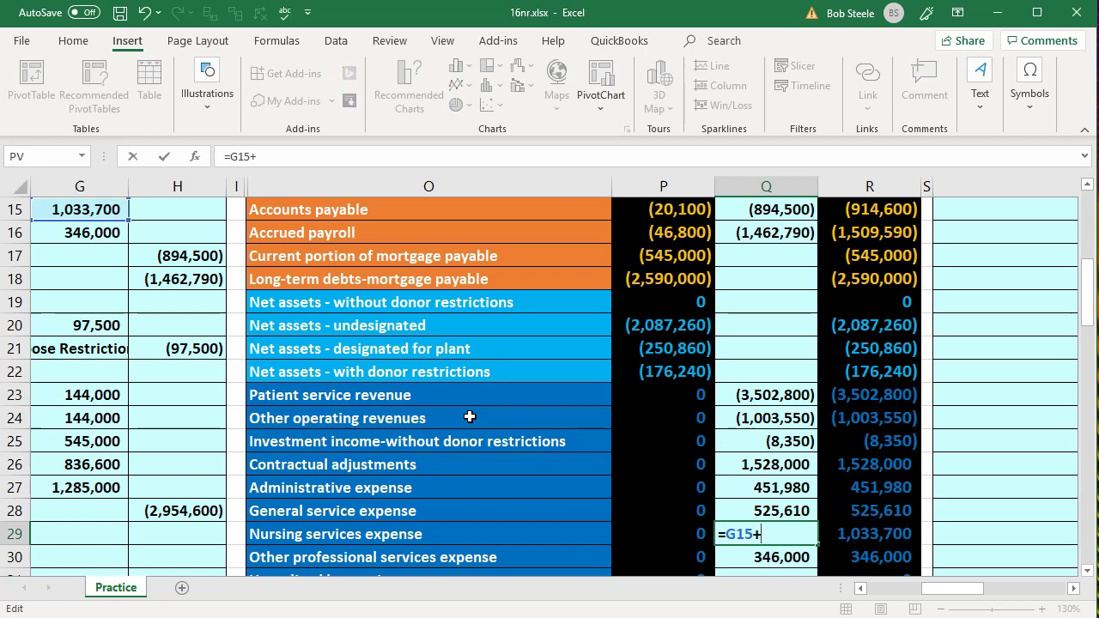
type("+")
key("Left")
key("Left")
key("Left")
key("Left")
key("Left")
key("Left")
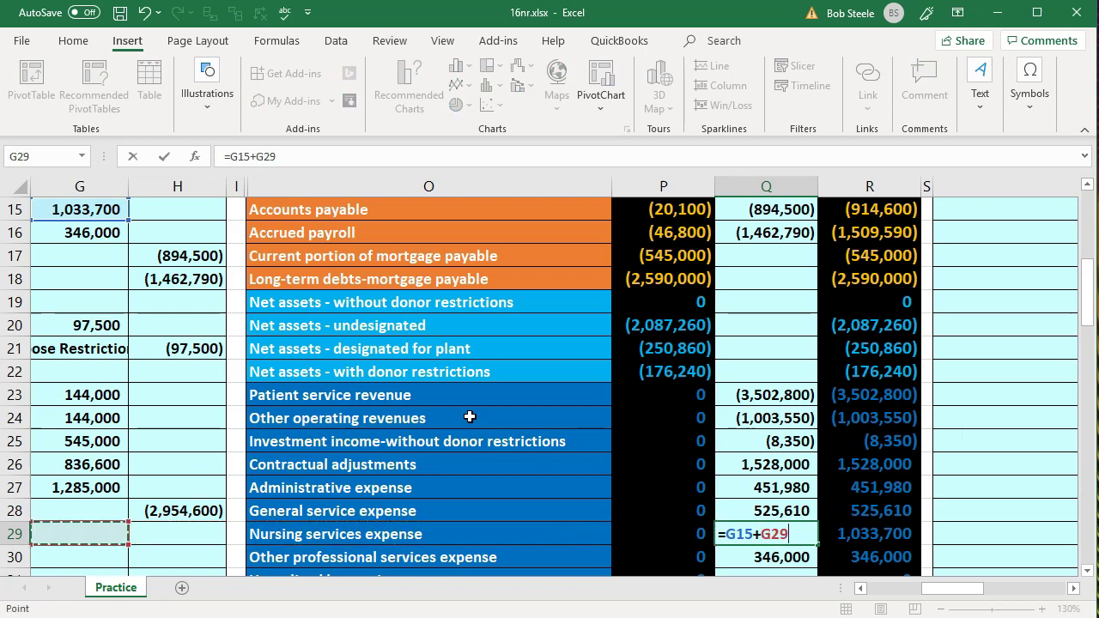
key("Up")
key("Up")
key("Up")
key("Up")
key("Up")
key("Up")
key("Right")
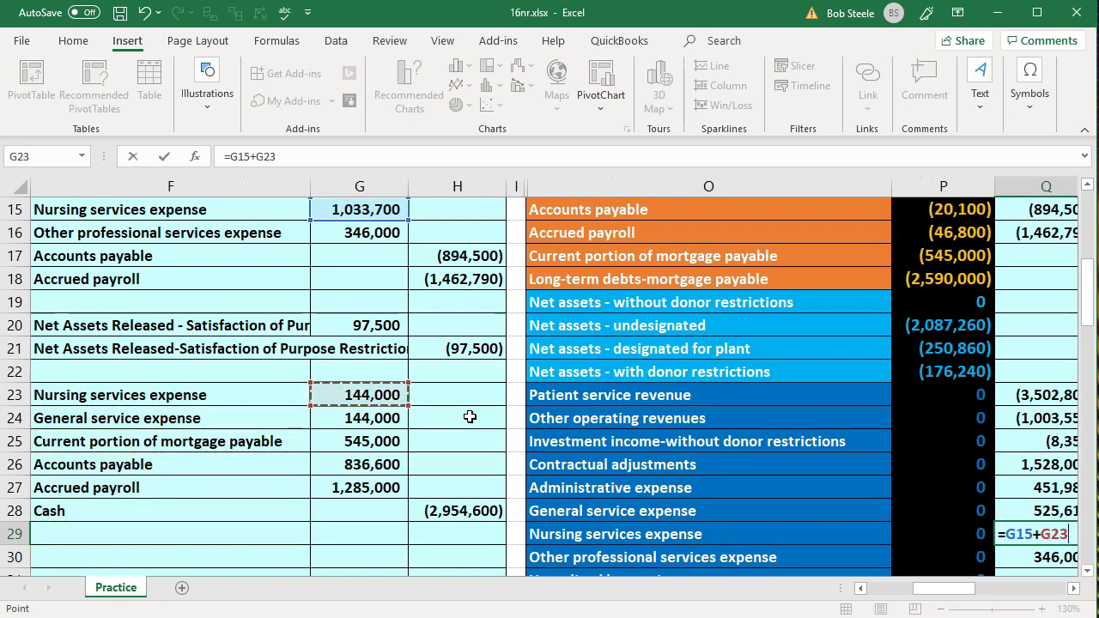
key("Return")
- Post entry 4's general service expense by adding G24 to the formula in Q28, making it =G14+G24
key("Left")
key("Left")
key("Left")
key("Left")
key("Left")
key("Left")
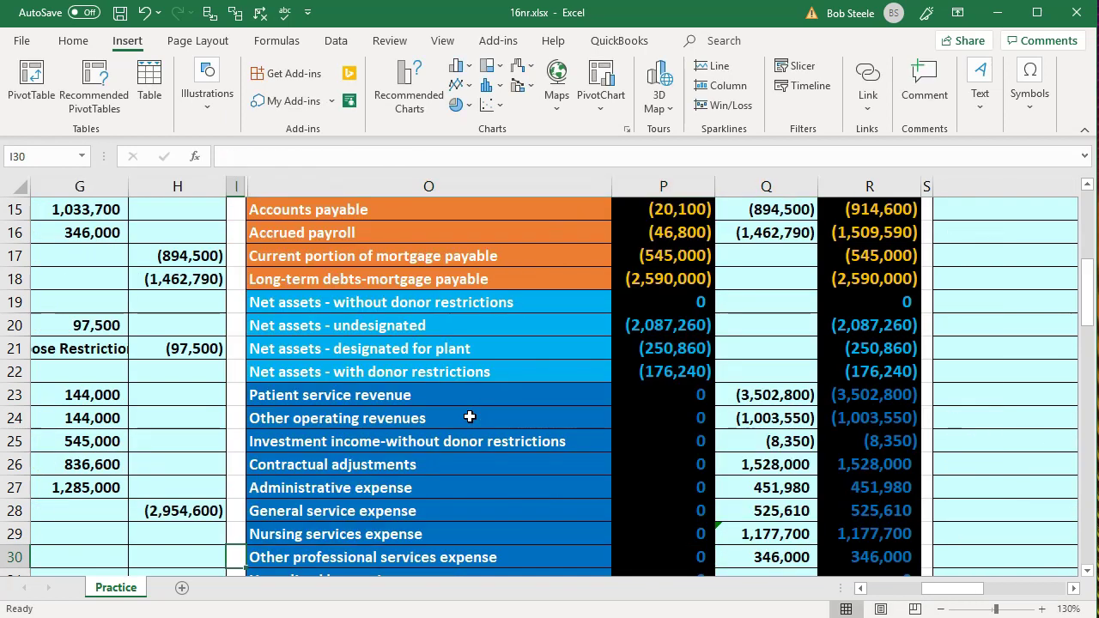
key("Up")
key("Up")
key("Up")
key("Up")
key("Up")
key("Up")
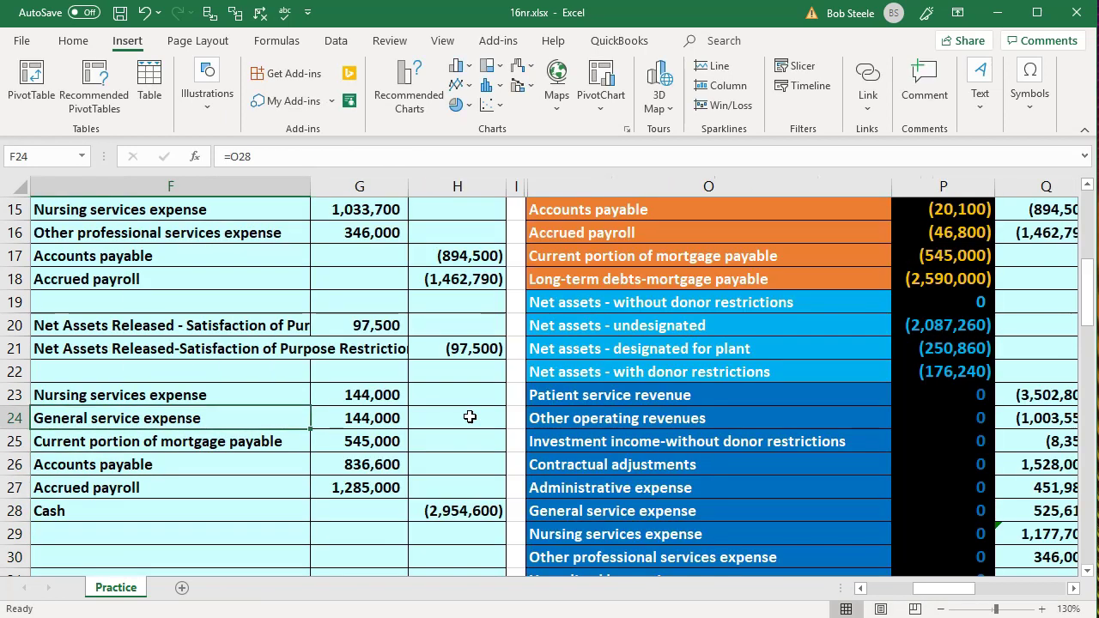
key("Right")
key("Right")
key("Right")
key("Down")
key("Down")
key("Down")
key("Down")
key("Right")
key("Right")
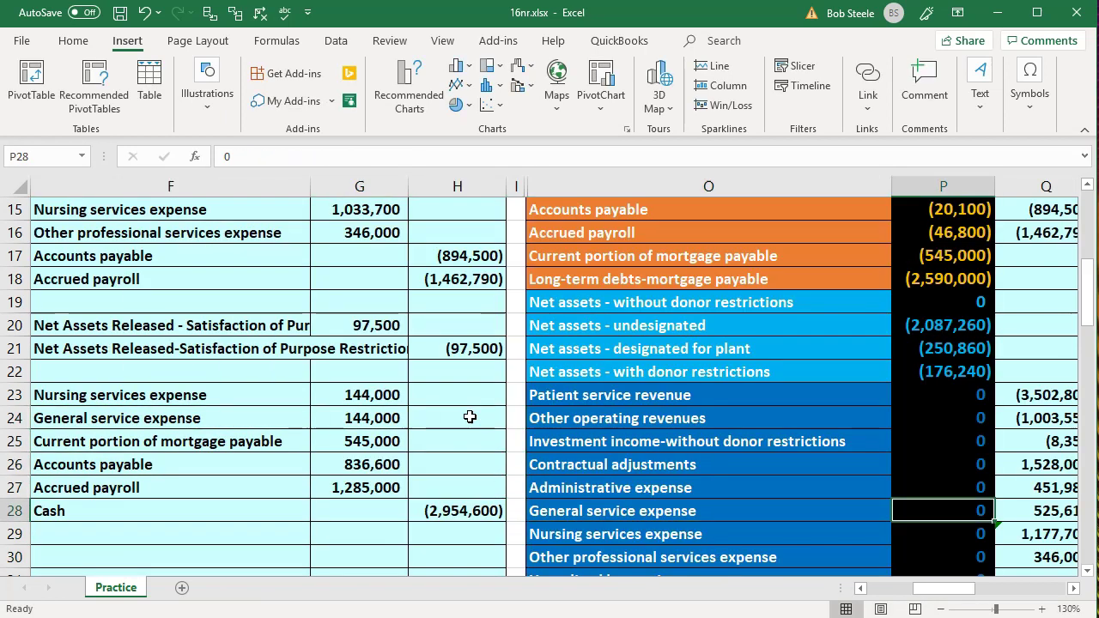
key("Right")
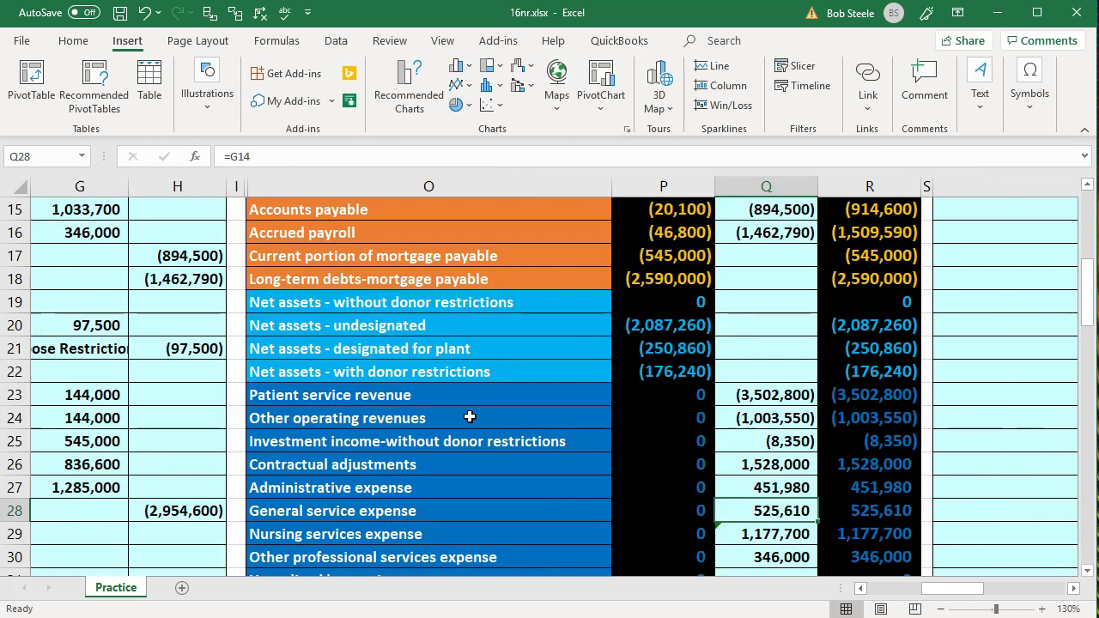
key("F2")
type("+")
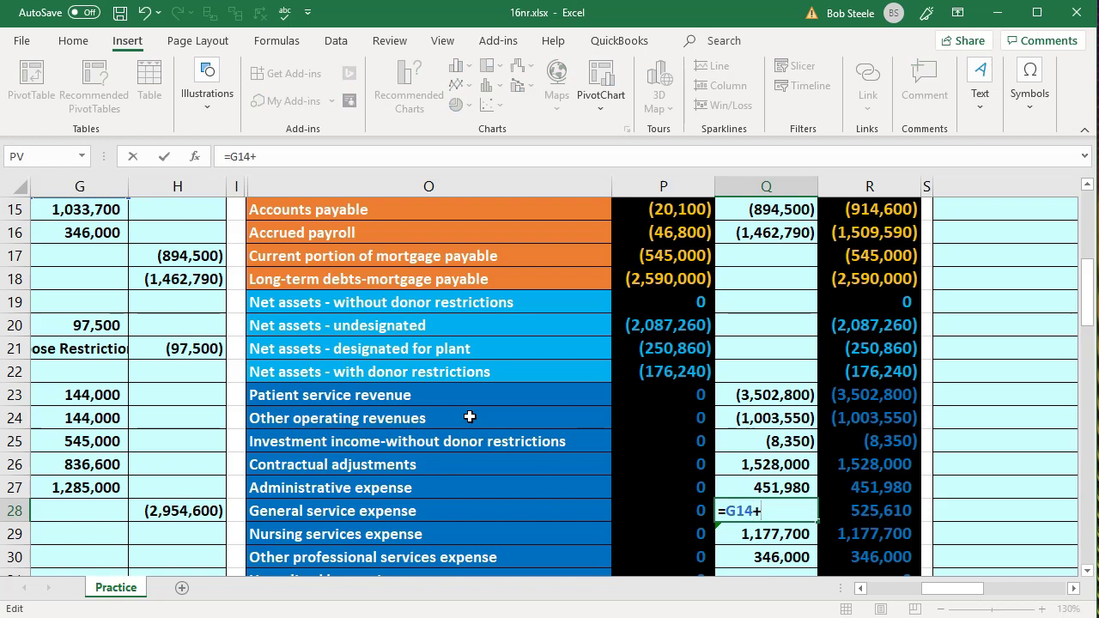
key("Left")
key("Left")
key("Left")
key("Left")
key("Left")
key("Left")
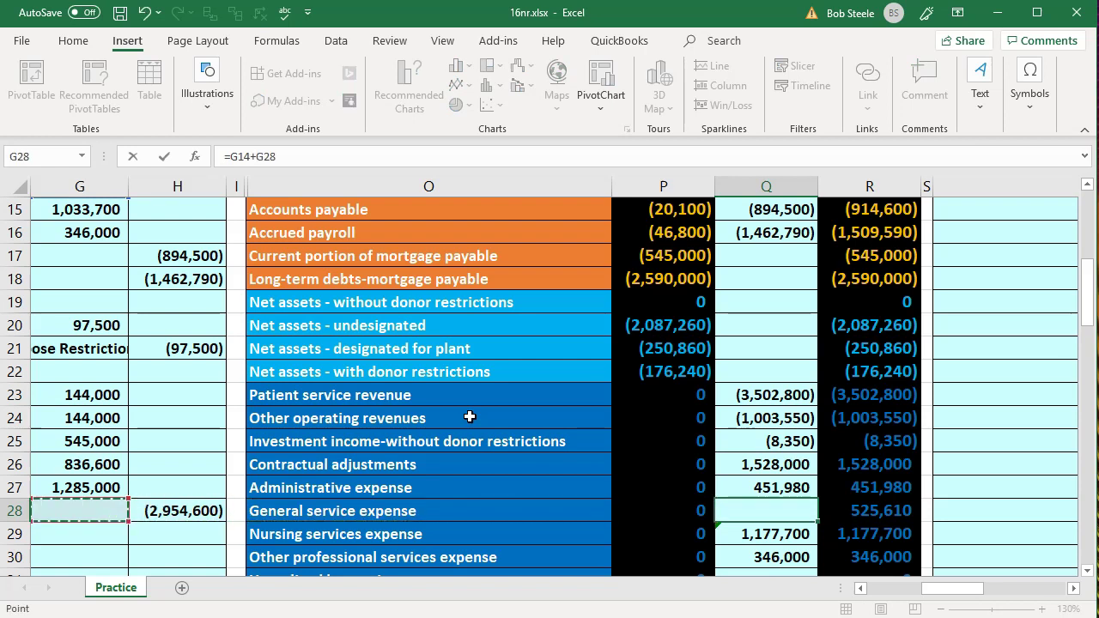
key("Up")
key("Up")
key("Up")
key("Up")
key("Right")
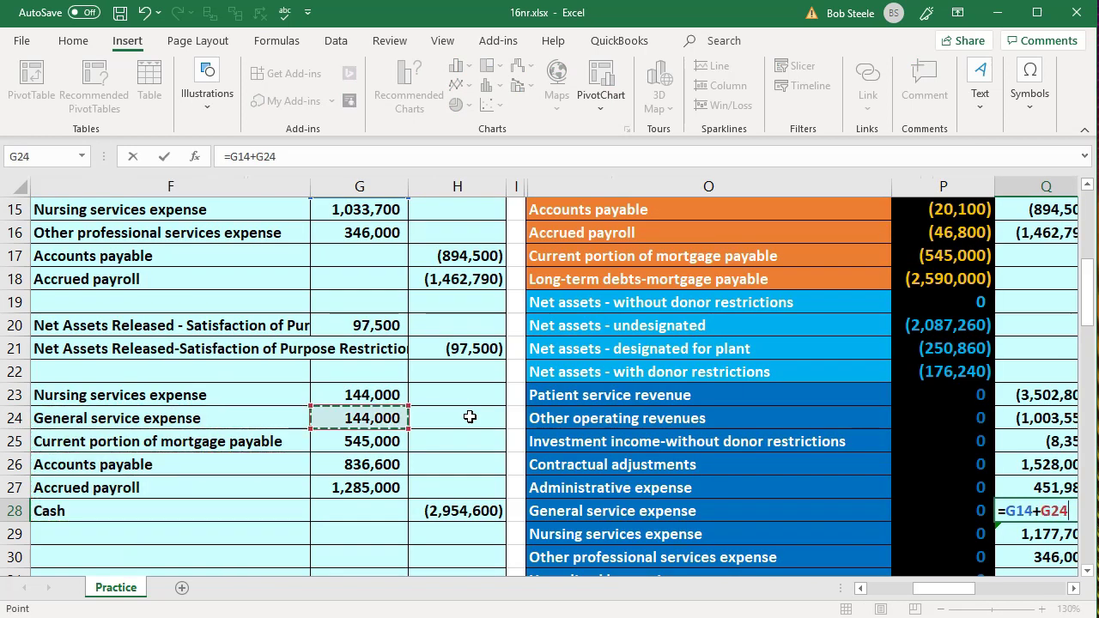
key("Return")
- Post entry 4's current portion of mortgage payable debit to the trial balance by linking Q17 to G25
key("Left")
key("Left")
key("Left")
key("Left")
key("Left")
key("Left")
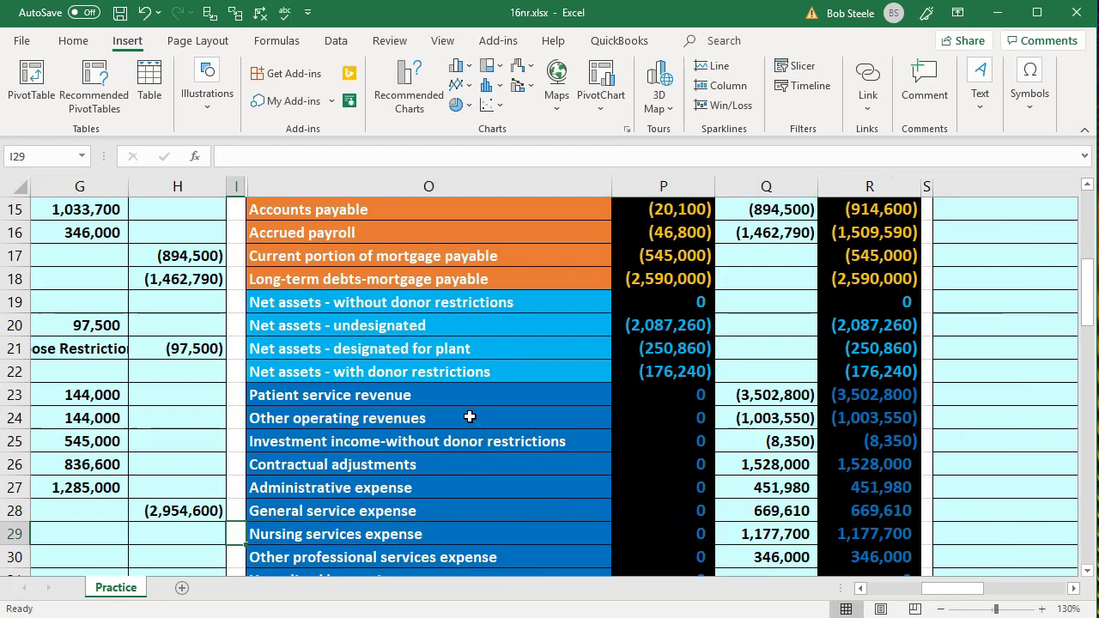
key("Up")
key("Up")
key("Up")
key("Up")
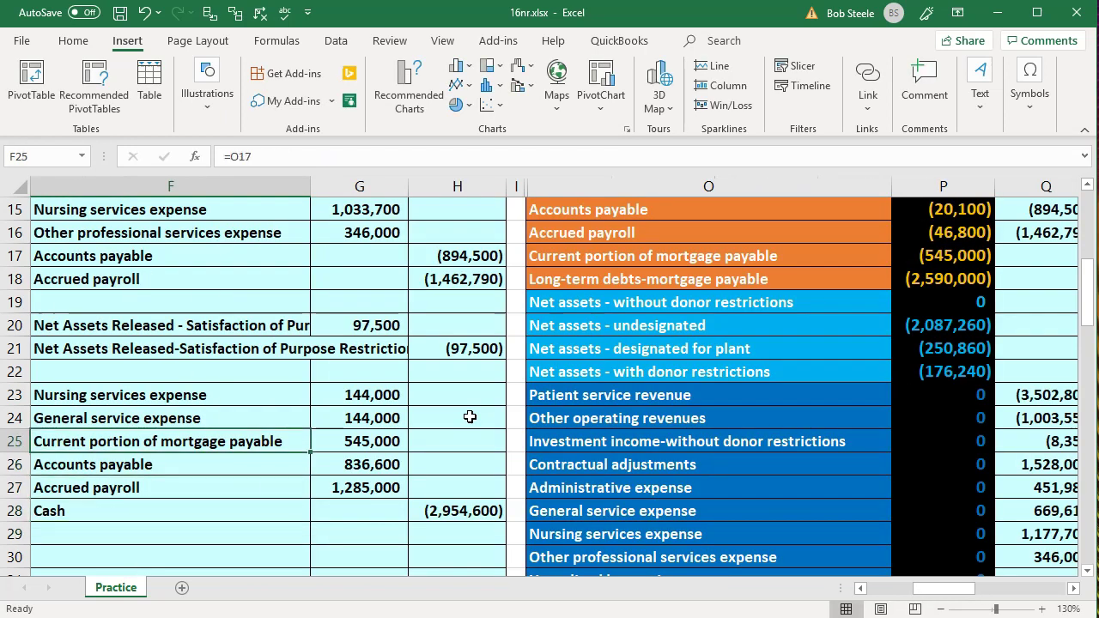
key("Right")
key("Right")
key("Right")
key("Up")
key("Up")
key("Up")
key("Up")
key("Up")
key("Up")
key("Up")
key("Up")
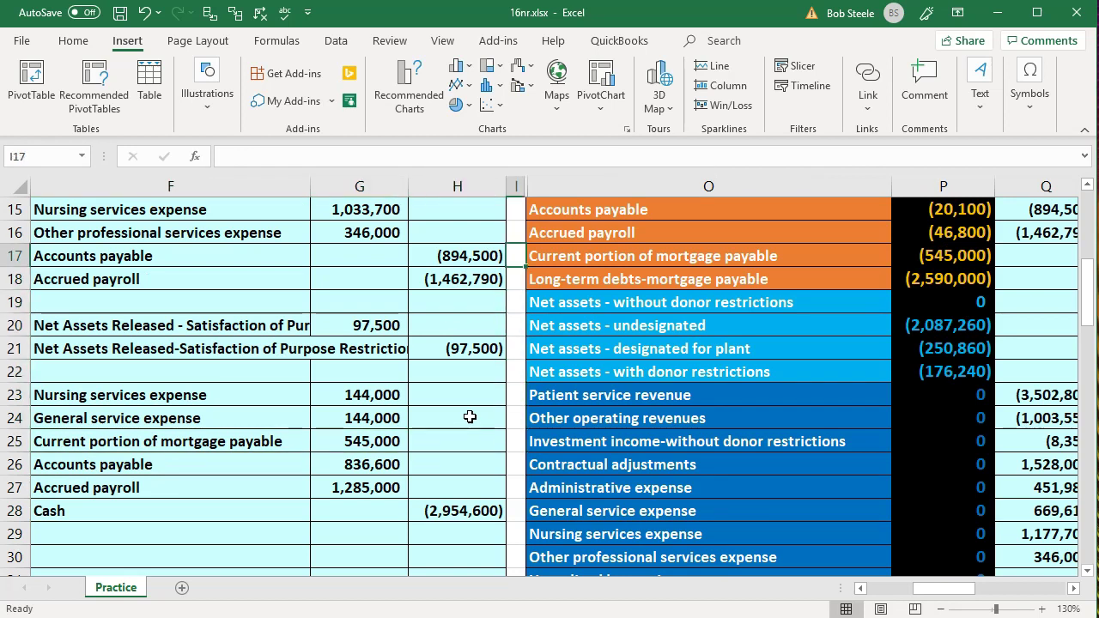
key("Right")
key("Right")
key("Right")
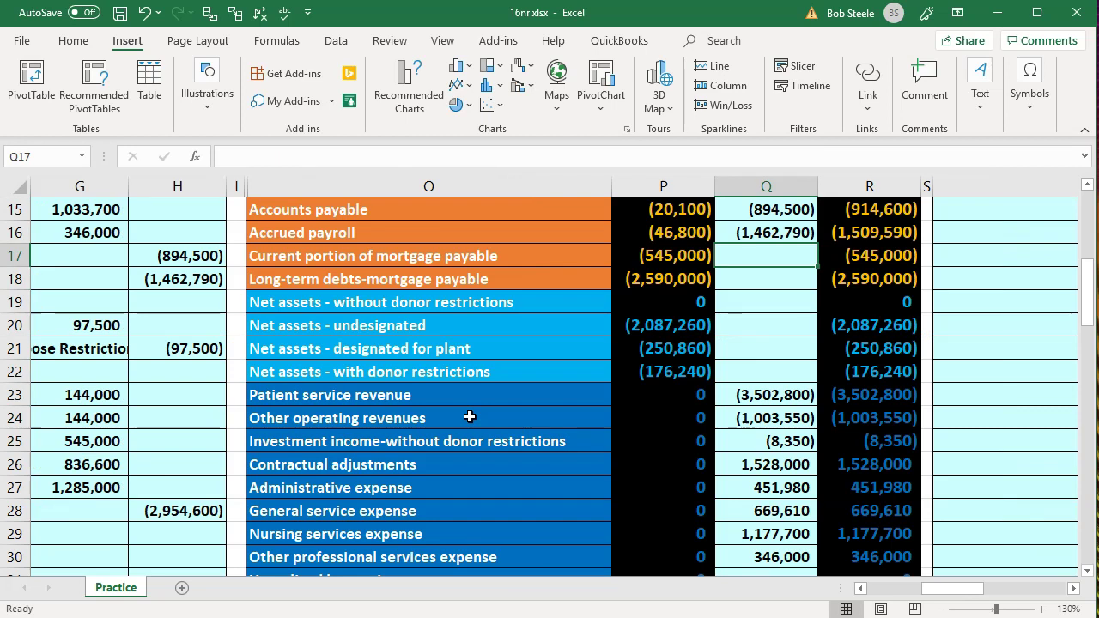
type("=")
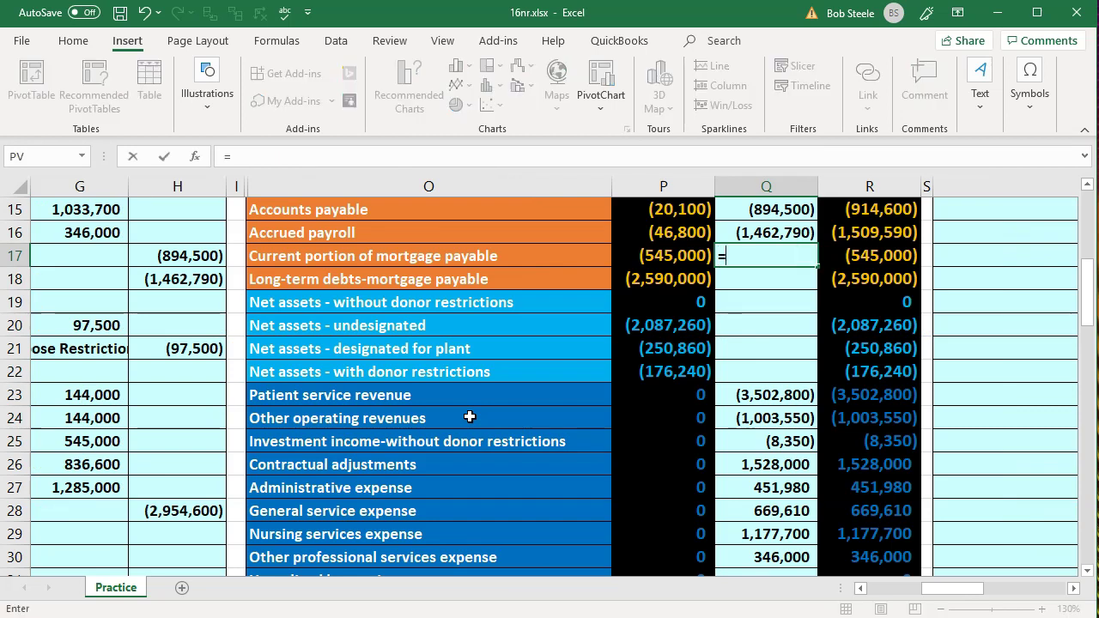
key("Left")
key("Left")
key("Left")
key("Left")
key("Left")
key("Left")
key("Left")
key("Down")
key("Down")
key("Down")
key("Down")
key("Down")
key("Down")
key("Down")
key("Down")
key("Down")
key("Right")
key("Right")
key("Right")
key("Up")
key("Left")
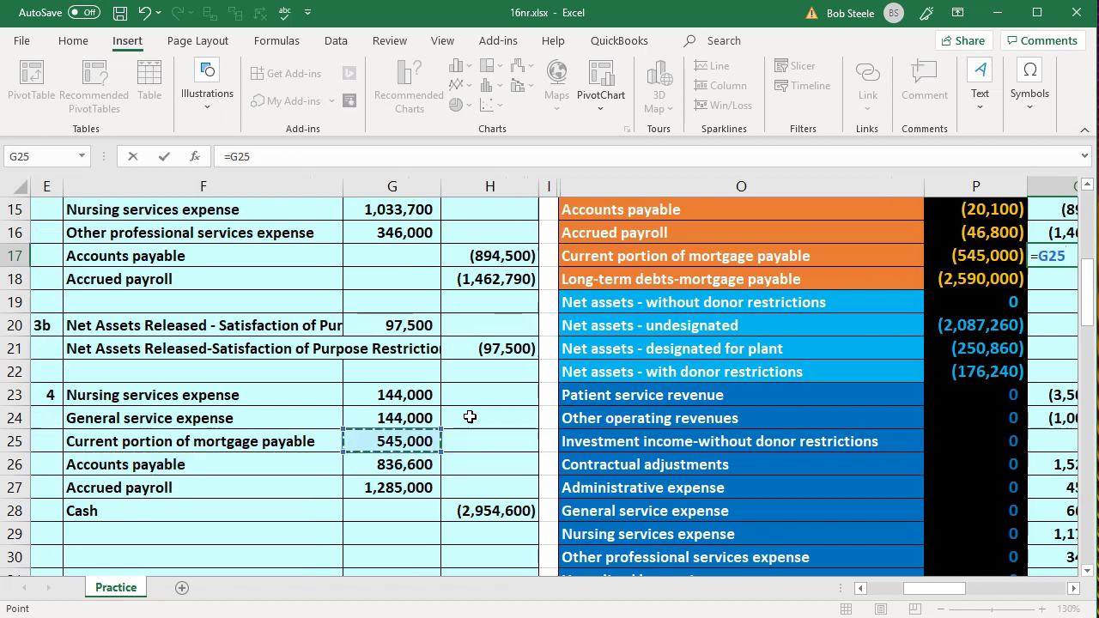
key("Return")
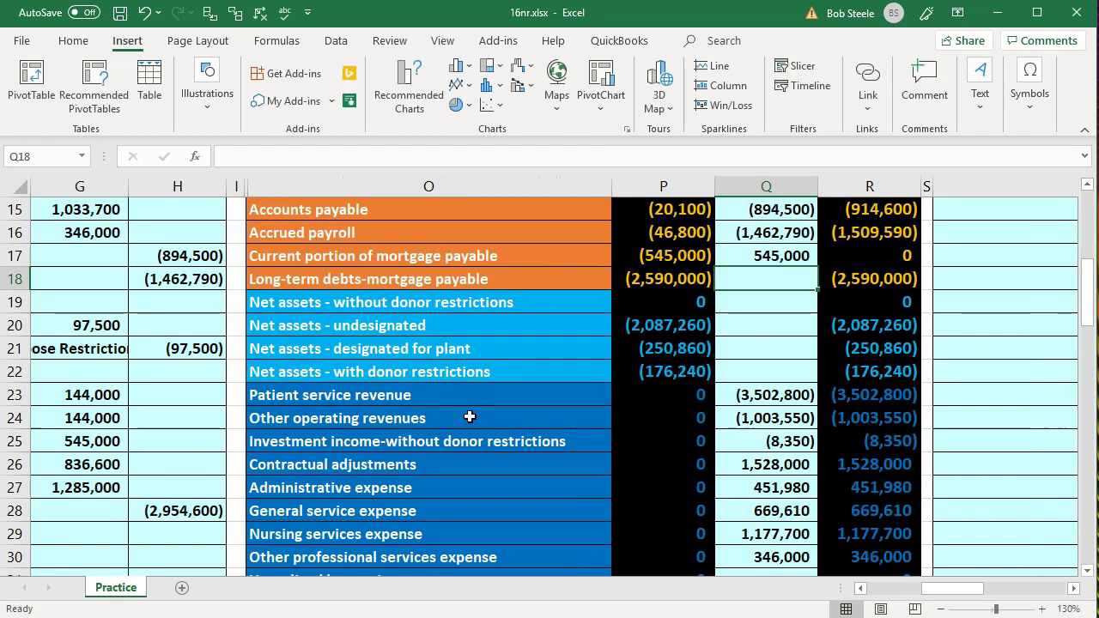
- Post entry 4's accrued payroll debit by adding G27 to the formula in Q16, making it =H18+G27
key("Up")
key("Right")
key("Left")
key("Left")
key("Left")
key("Left")
key("Left")
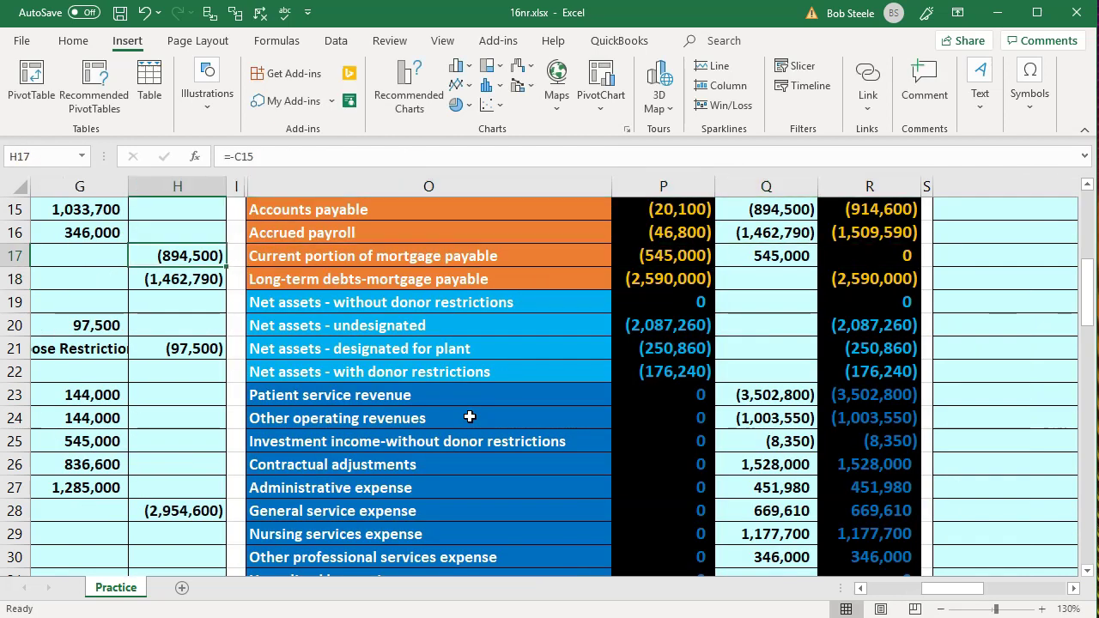
key("Left")
key("Left")
key("Down")
key("Down")
key("Down")
key("Down")
key("Down")
key("Down")
key("Down")
key("Down")
key("Down")
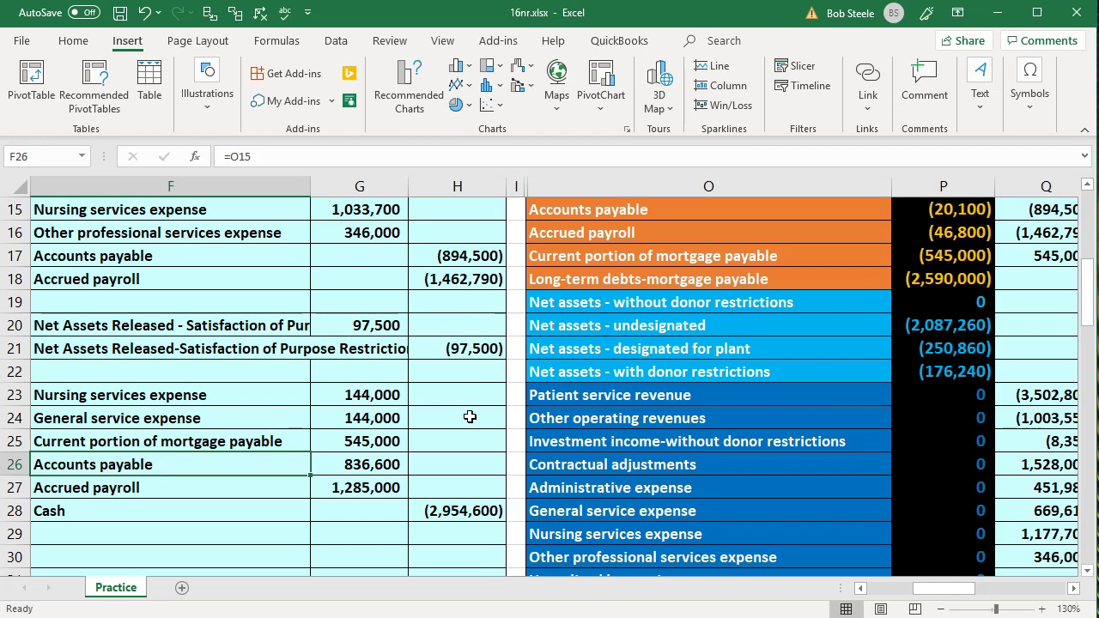
key("Down")
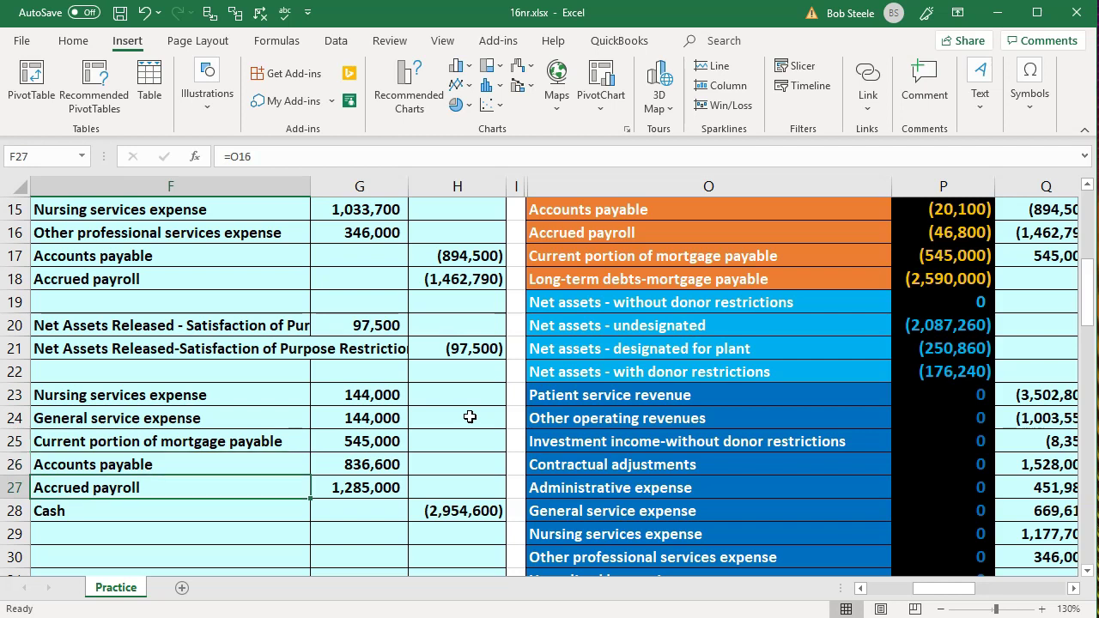
key("Right")
key("Right")
key("Right")
key("Right")
key("Up")
key("Up")
key("Up")
key("Up")
key("Up")
key("Up")
key("Up")
key("Up")
key("Up")
key("Up")
key("Up")
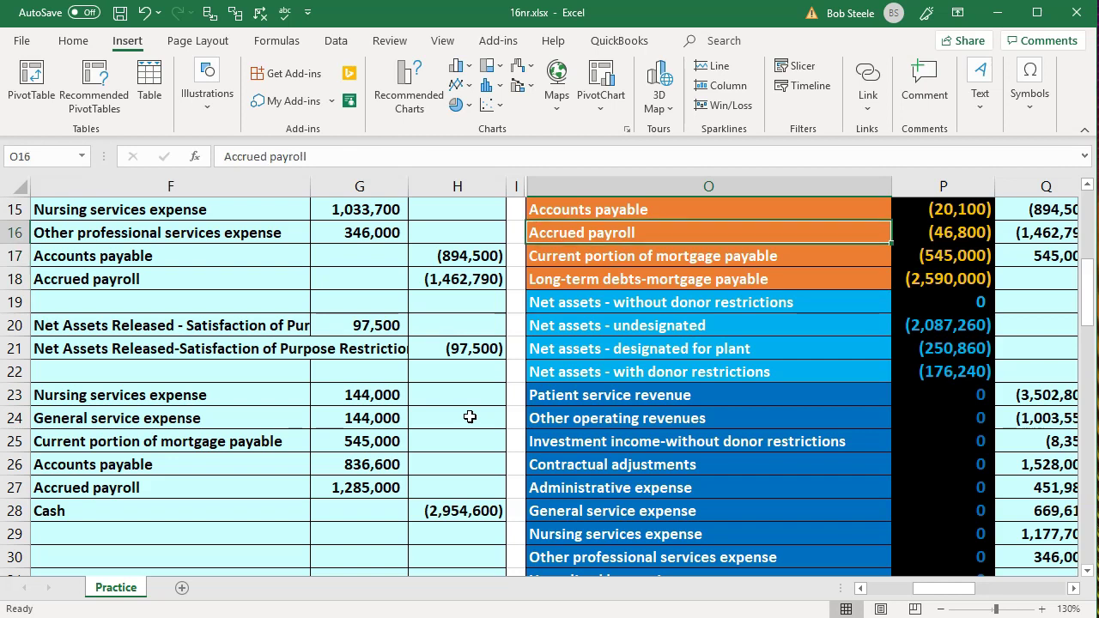
key("Right")
key("Right")
key("Left")
key("Right")
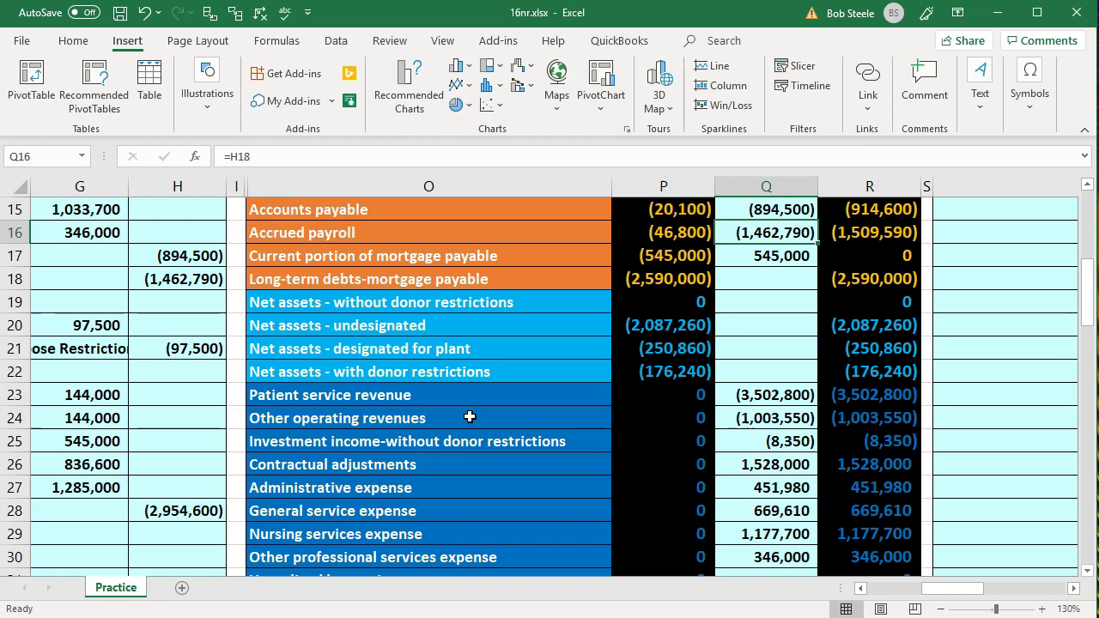
key("F2")
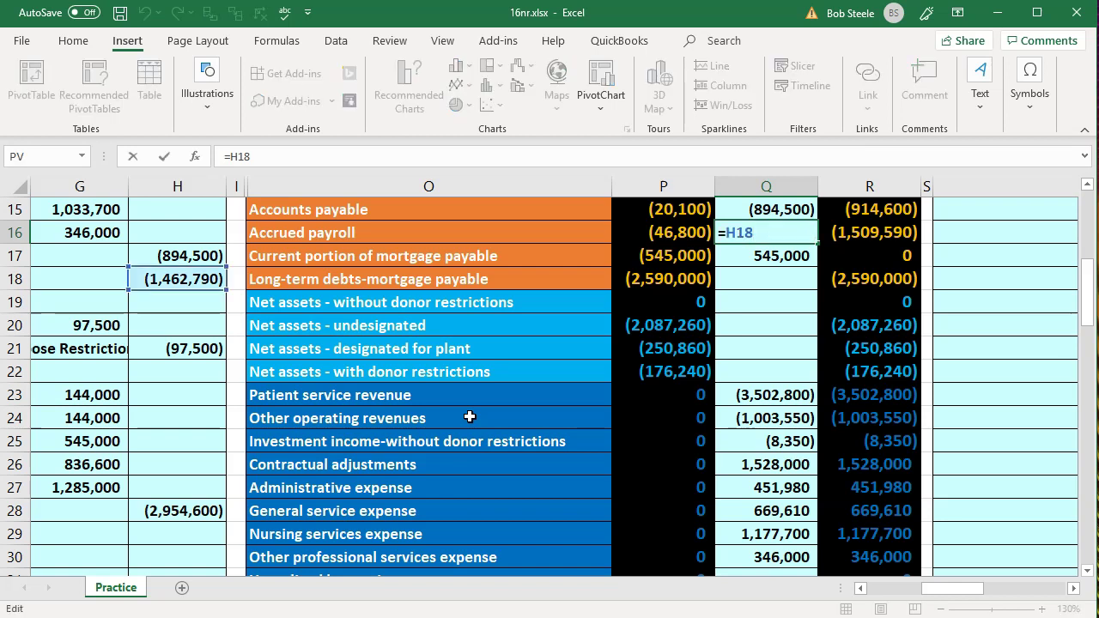
type("+")
key("Down")
key("Down")
key("Down")
key("Down")
key("Down")
key("Down")
key("Down")
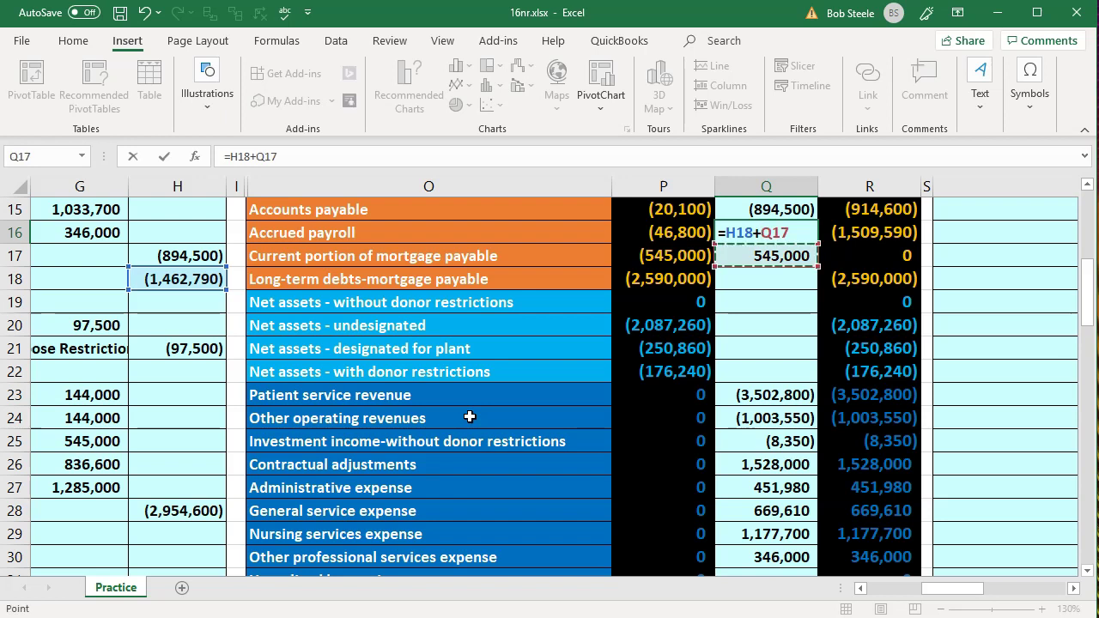
key("Left")
key("Left")
key("Left")
key("Left")
key("Left")
key("Left")
key("Left")
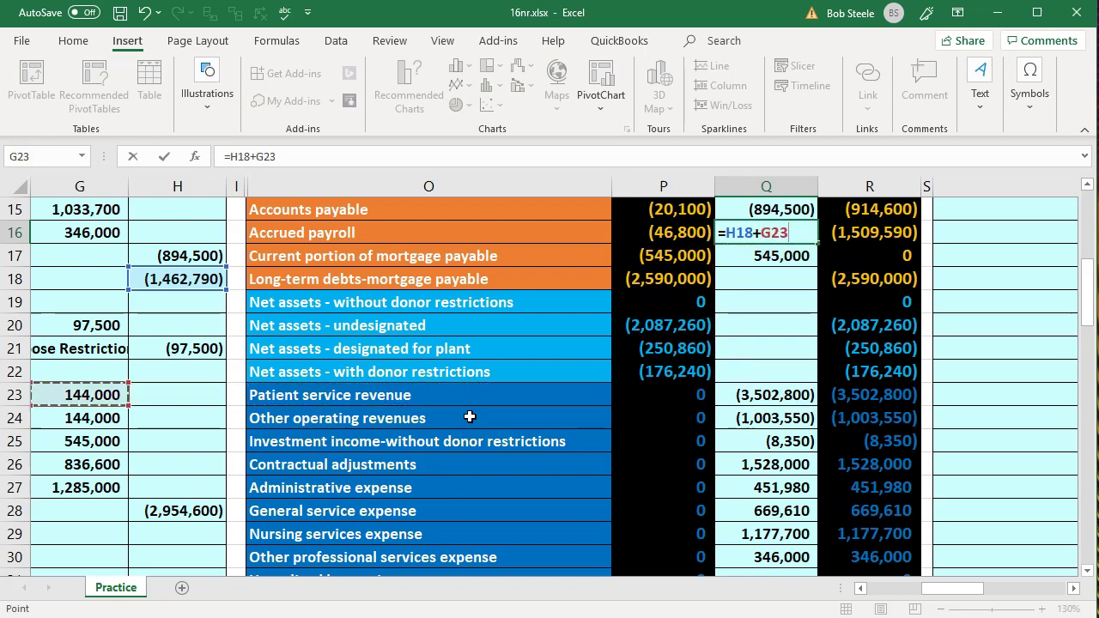
key("Down")
key("Down")
key("Down")
key("Down")
key("Right")
key("Right")
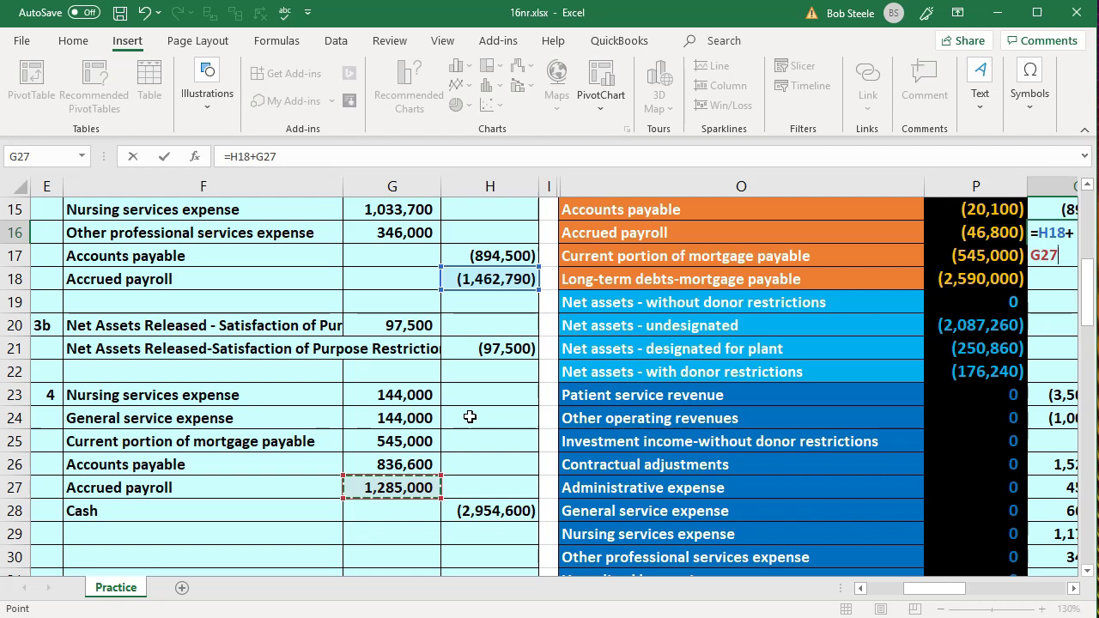
key("Return")
- Post entry 4's cash credit to the trial balance by adding H28 to the formula in Q3, making it =G8+H28
key("Left")
key("Left")
key("Left")
key("Left")
key("Left")
key("Left")
key("Down")
key("Down")
key("Down")
key("Down")
key("Down")
key("Down")
key("Down")
key("Down")
key("Down")
key("Down")
key("Down")
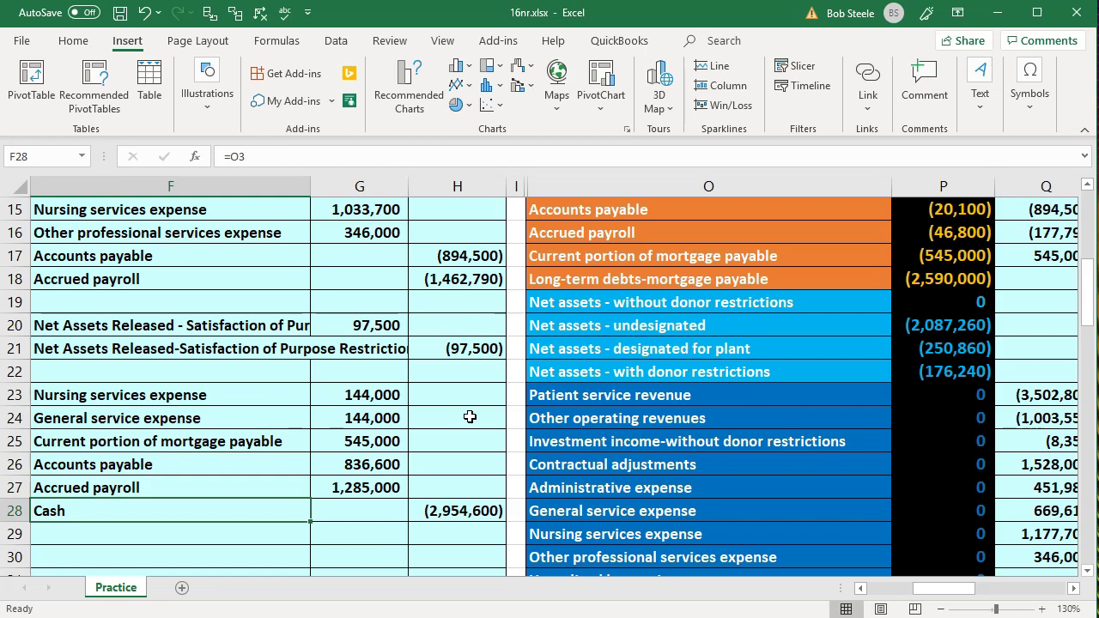
key("Right")
key("Right")
key("Right")
key("Right")
key("Right")
key("Right")
key("Up")
key("Up")
key("Up")
key("Up")
key("Up")
key("Up")
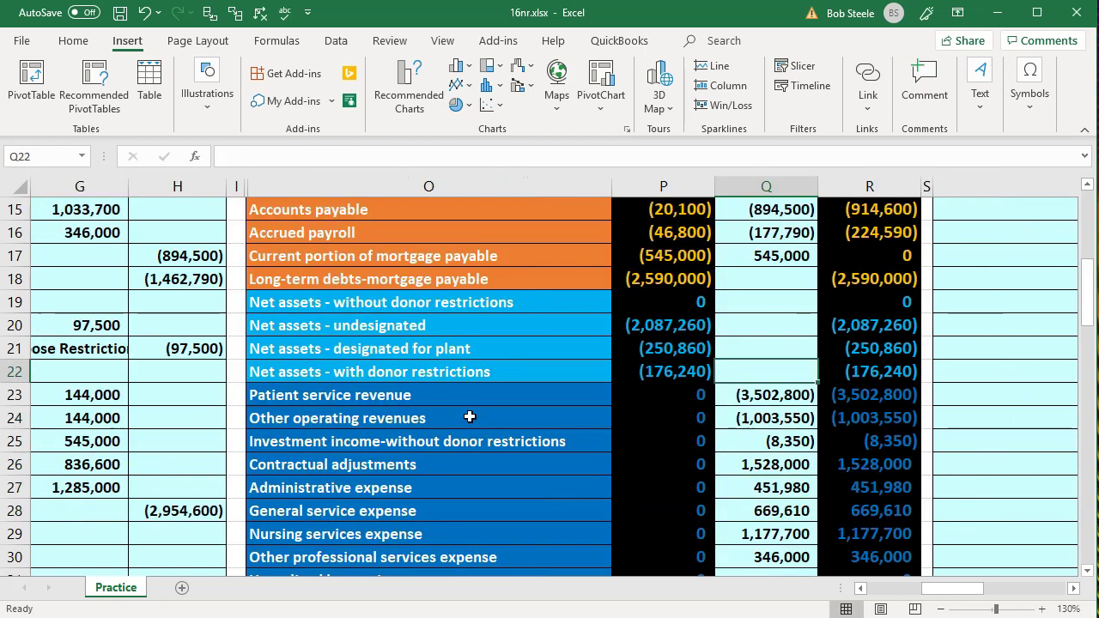
key("Up")
key("Up")
key("Up")
key("Up")
key("Up")
key("Up")
key("Up")
key("Up")
key("Up")
key("Up")
key("Up")
key("Up")
key("Up")
key("Up")
key("Up")
key("Up")
key("Up")
key("Up")
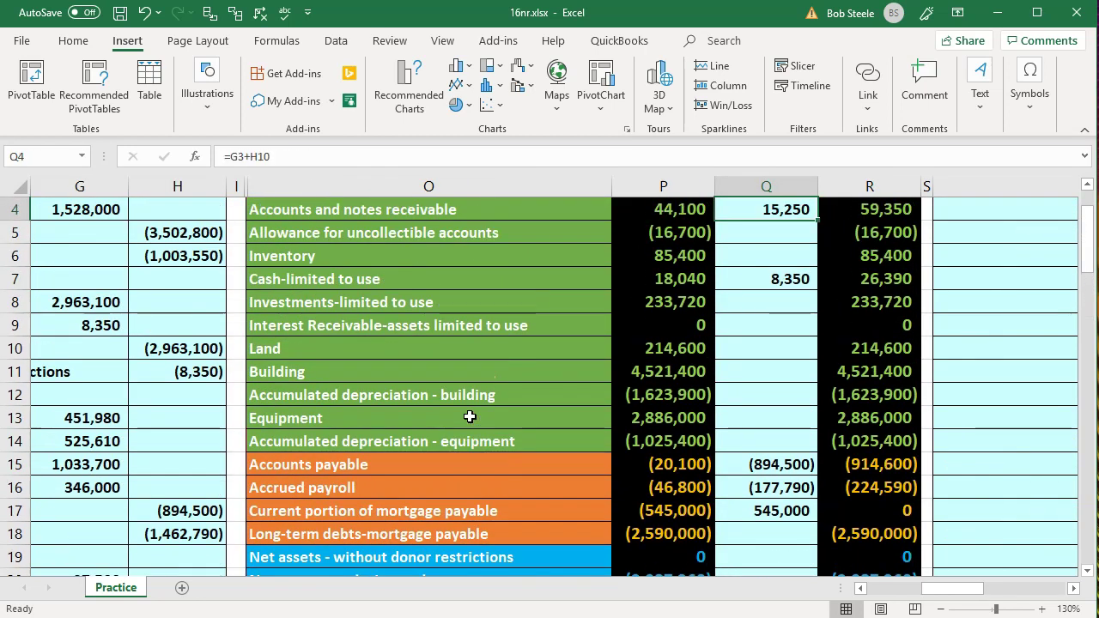
key("Up")
key("Up")
key("Down")
key("Left")
key("Left")
key("Right")
key("Right")
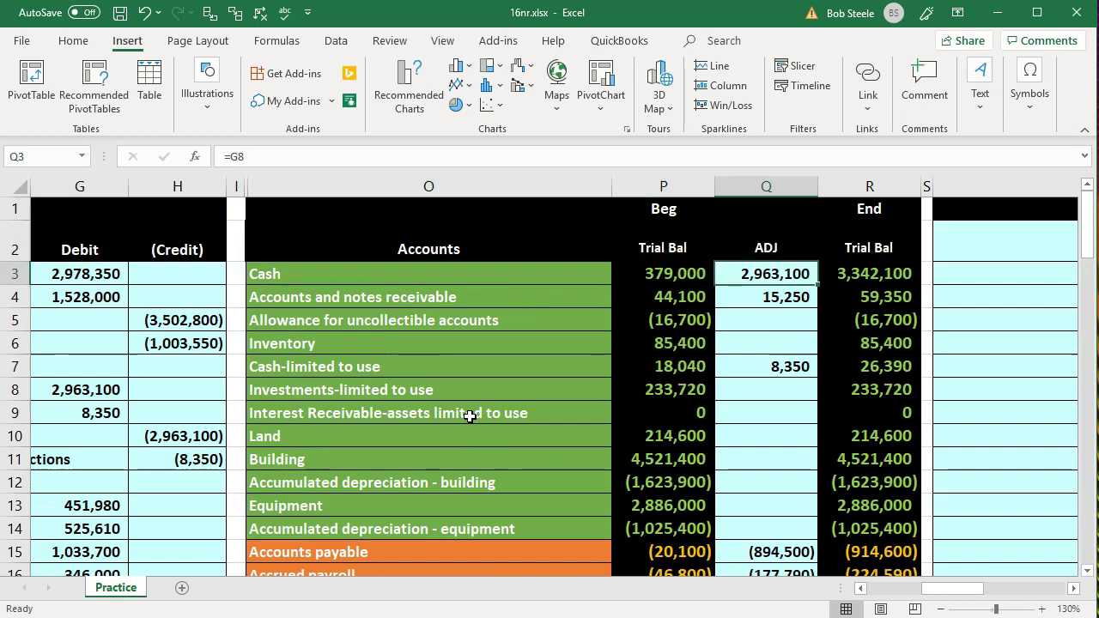
key("F2")
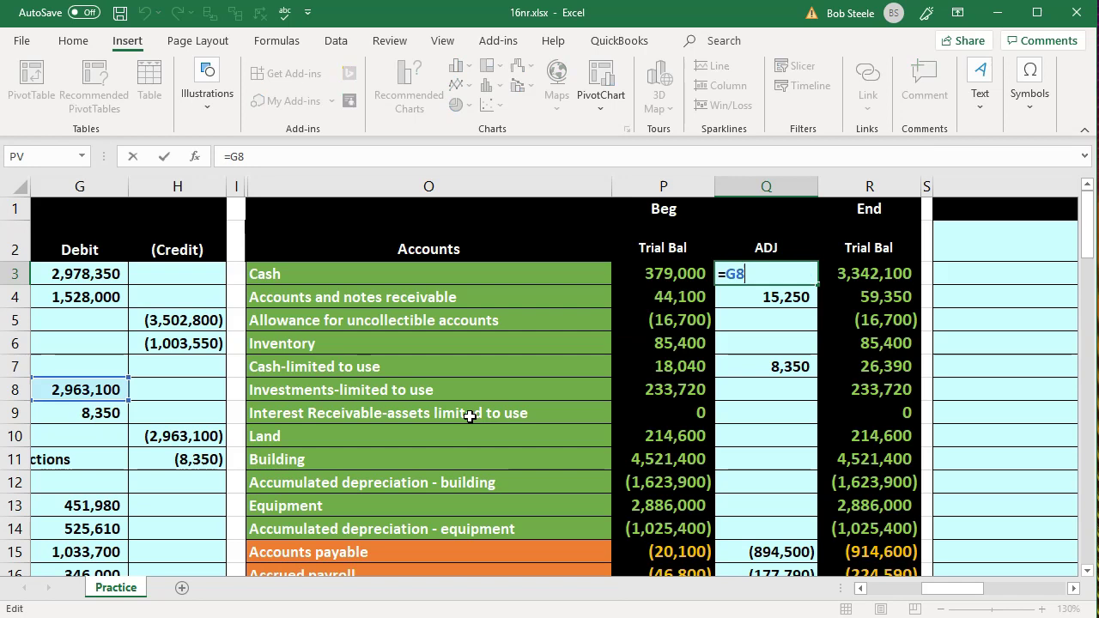
key("Down")
key("Down")
key("Down")
key("Down")
key("Down")
key("Down")
key("Down")
key("Down")
key("Down")
key("Down")
key("Down")
key("Down")
key("Down")
key("Down")
key("Down")
key("Down")
key("Down")
key("Down")
key("Left")
key("Left")
key("Left")
key("Left")
key("Left")
key("Left")
key("Left")
key("Down")
key("Down")
key("Down")
key("Down")
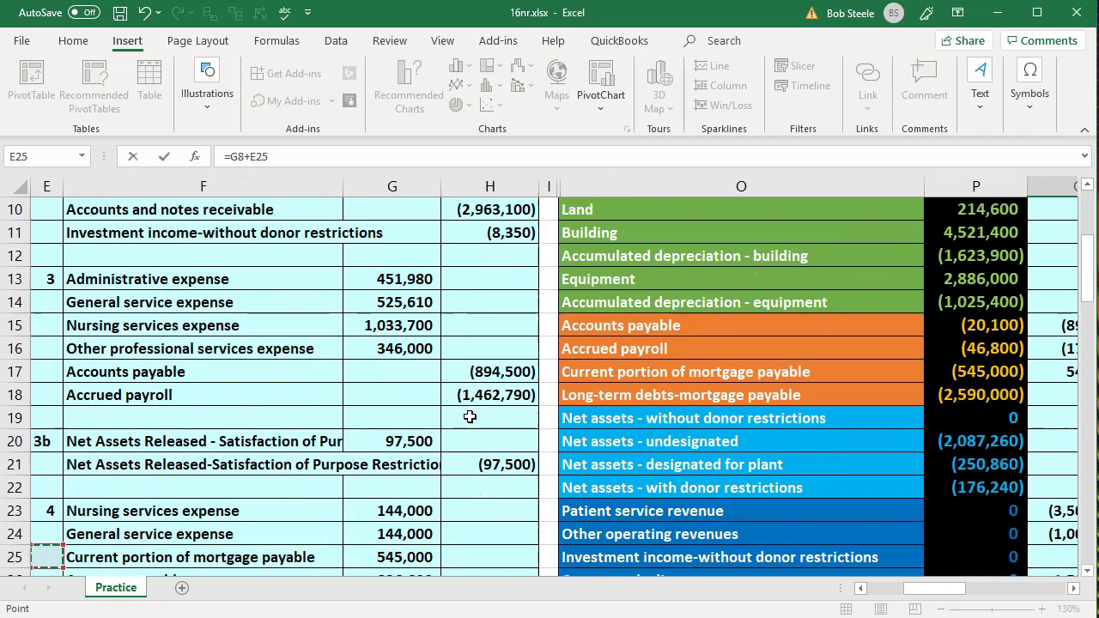
key("Down")
key("Down")
key("Down")
key("Down")
key("Down")
key("Down")
key("Right")
key("Right")
key("Right")
key("Up")
key("Up")
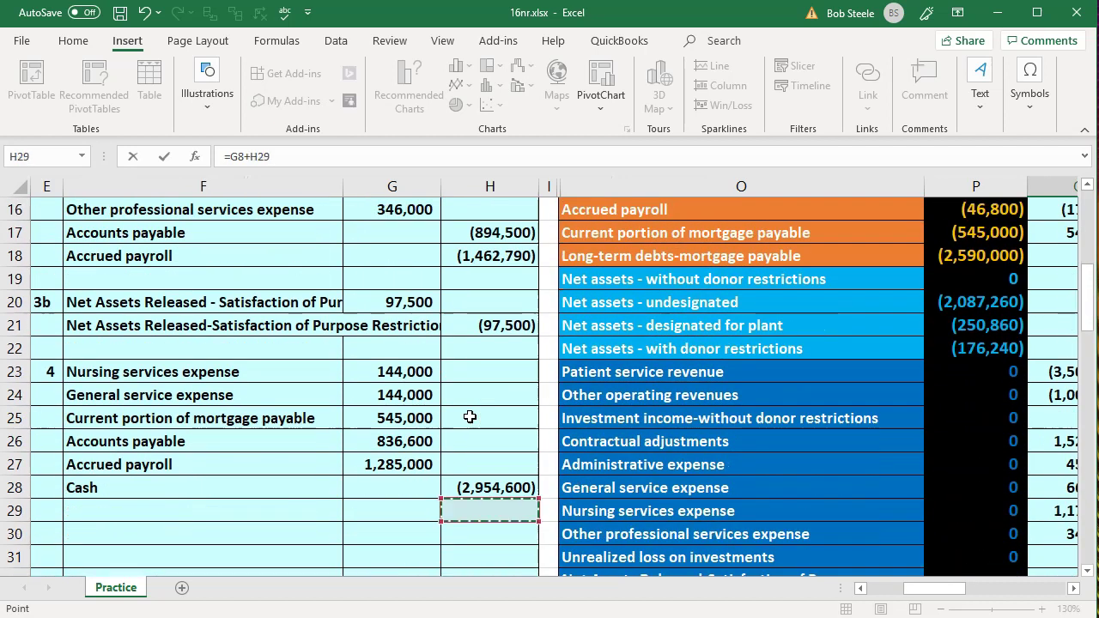
key("Up")
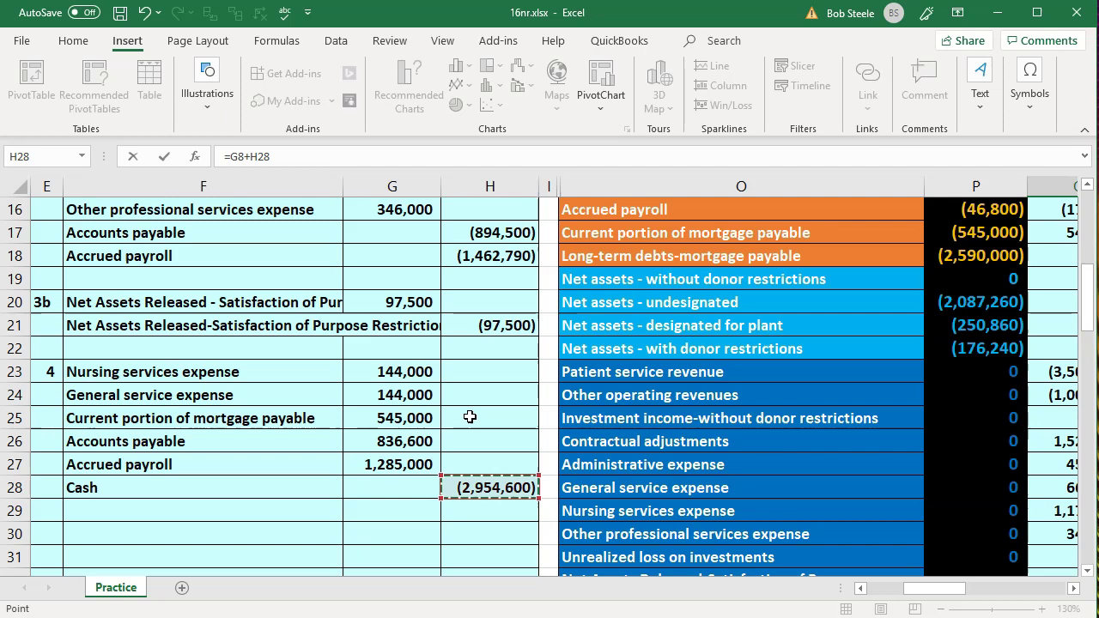
key("Return")
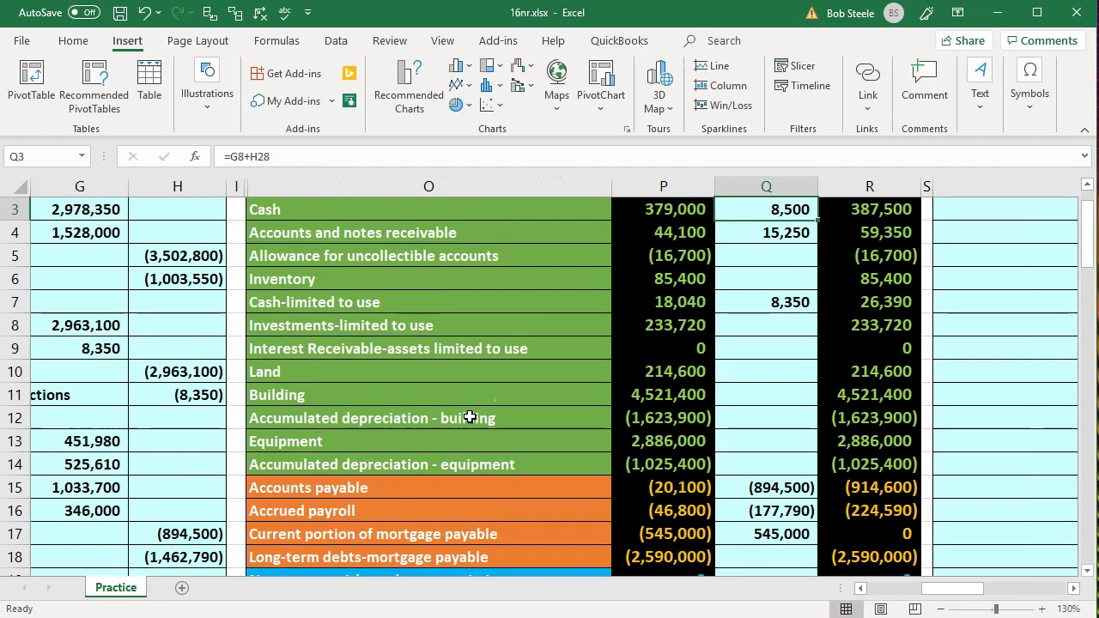
- Check the trial balance totals in row 34, trace the dependents of entry 4's accounts payable debit in G26, and clear the arrows
scroll(698, 419, "down", 7)
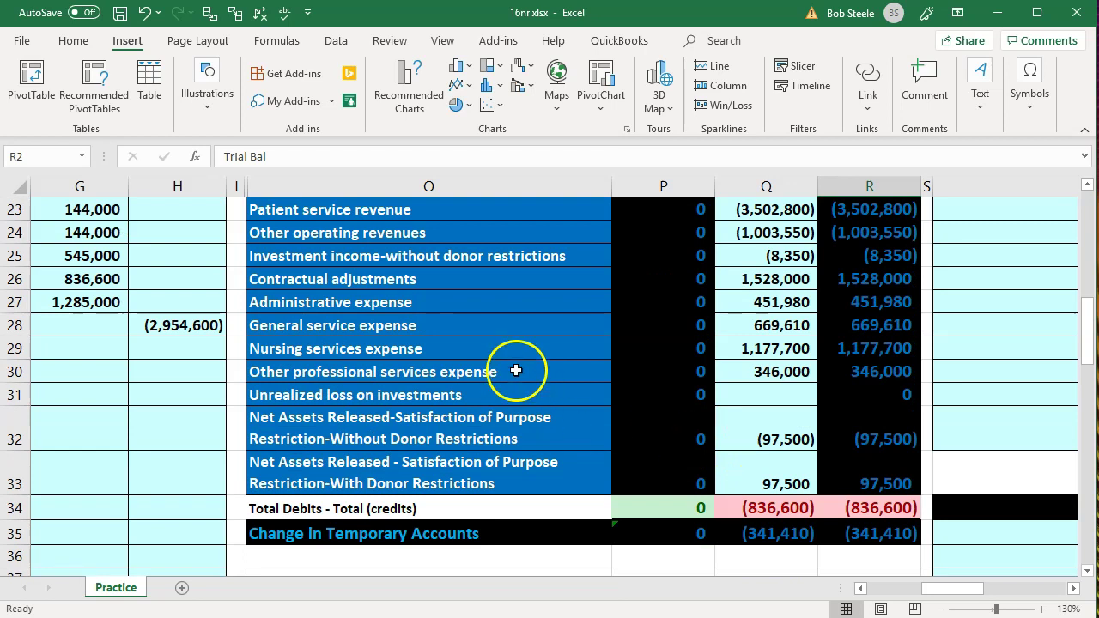
left_click(110, 280)
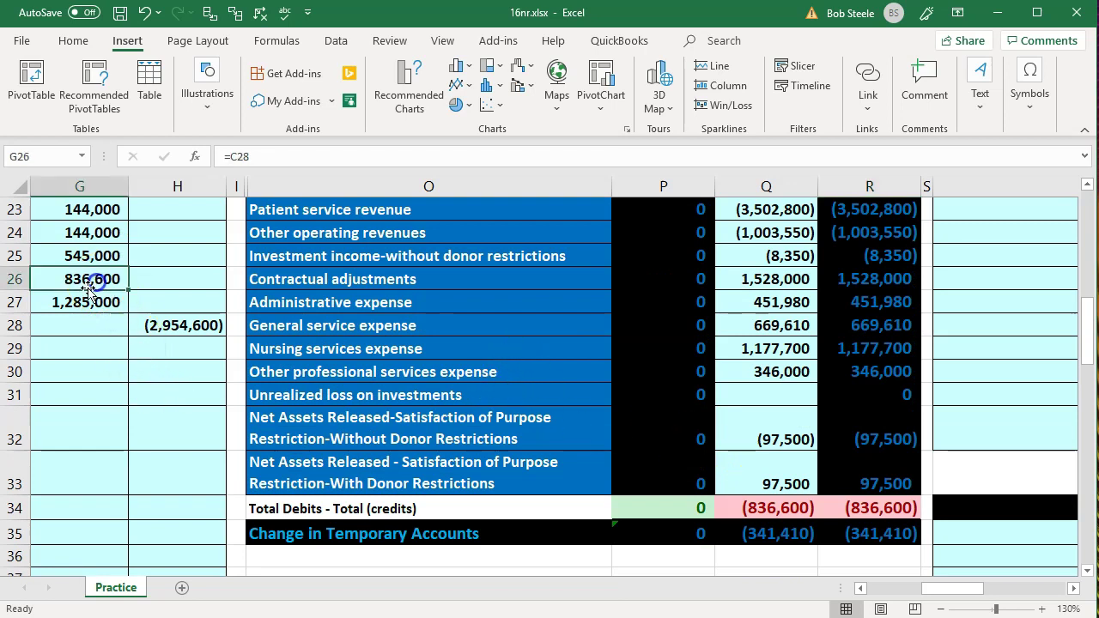
scroll(92, 292, "left", 3)
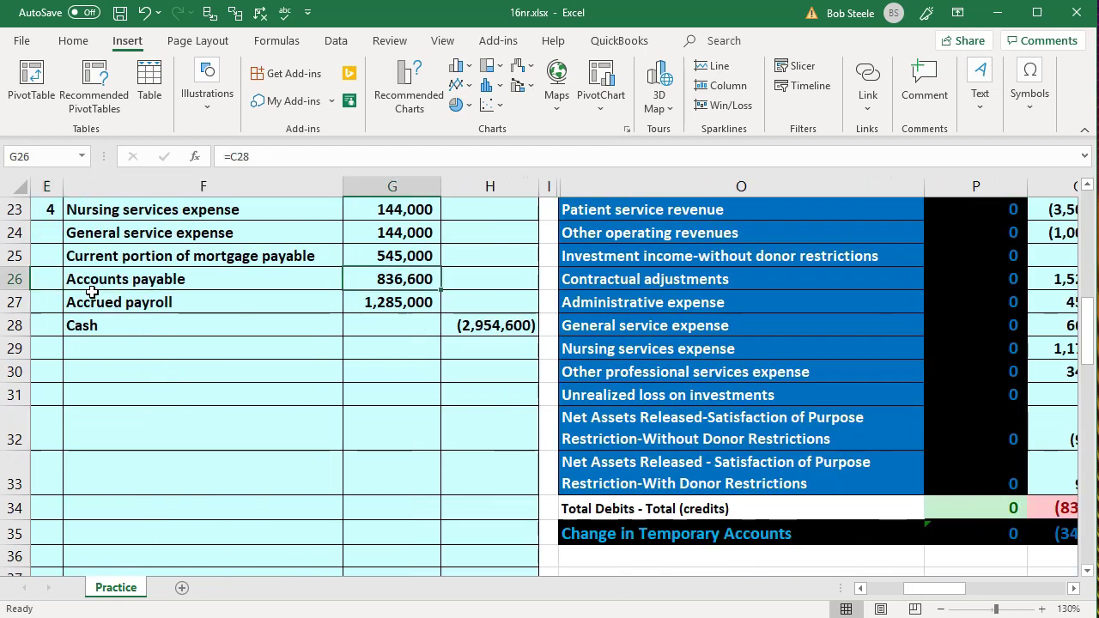
left_click(237, 12)
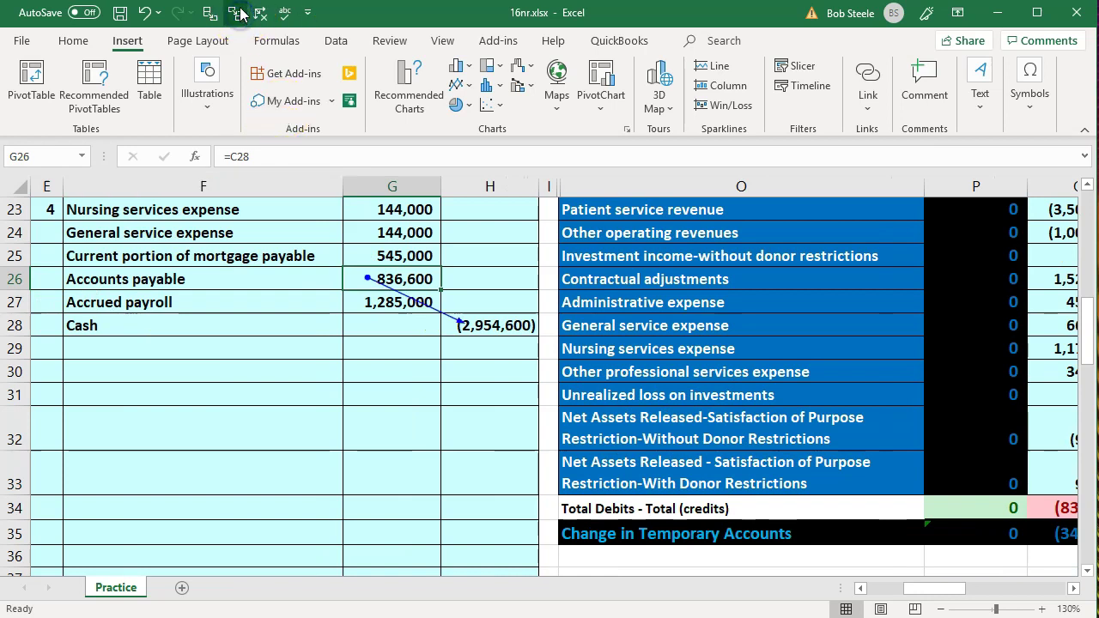
left_click(210, 12)
left_click(261, 19)
left_click(284, 276)
- Post entry 4's accounts payable debit by adding G26 to the formula in Q15, making it =H17+G26
key("Right")
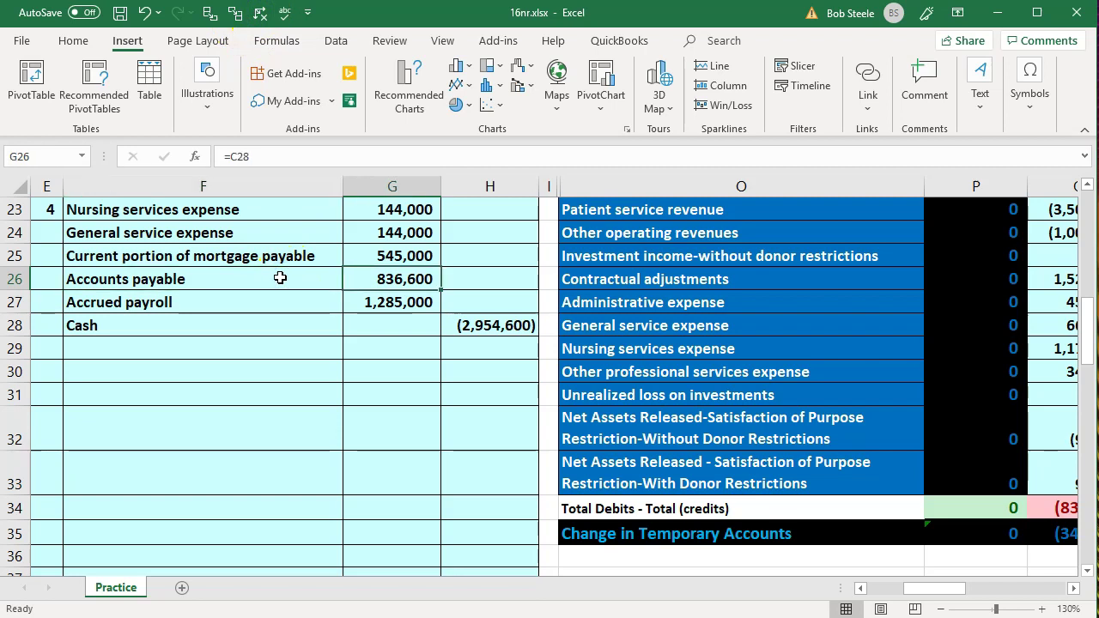
key("Right")
key("Right")
key("Right")
key("Right")
key("Right")
key("Up")
key("Up")
key("Up")
key("Up")
key("Up")
key("Up")
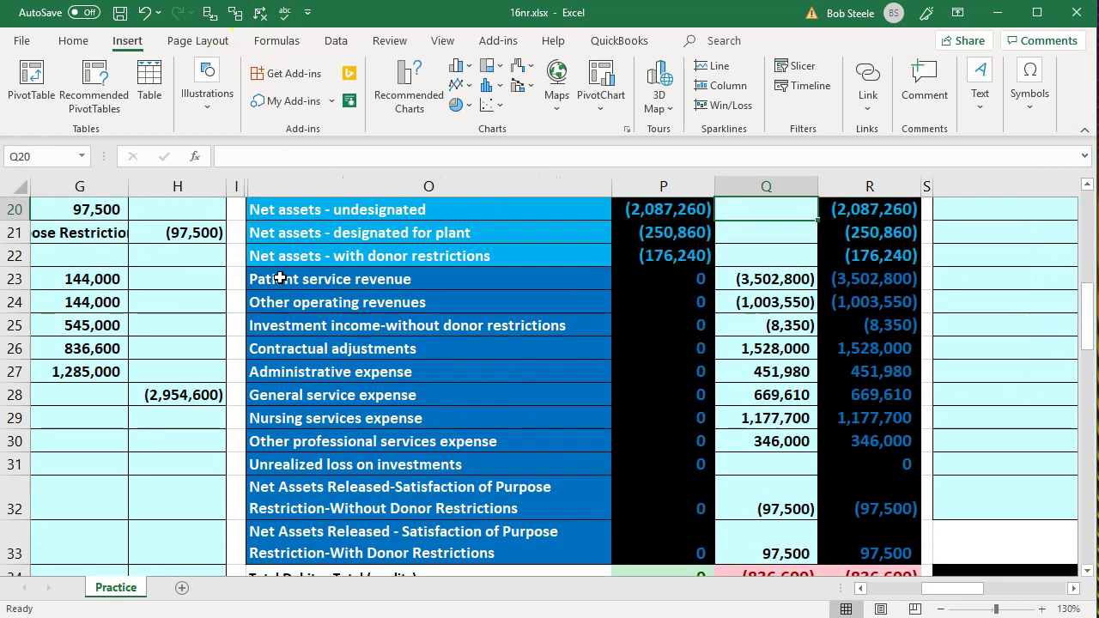
key("Up")
key("Up")
key("Up")
key("Up")
key("Up")
key("Up")
key("Down")
key("Down")
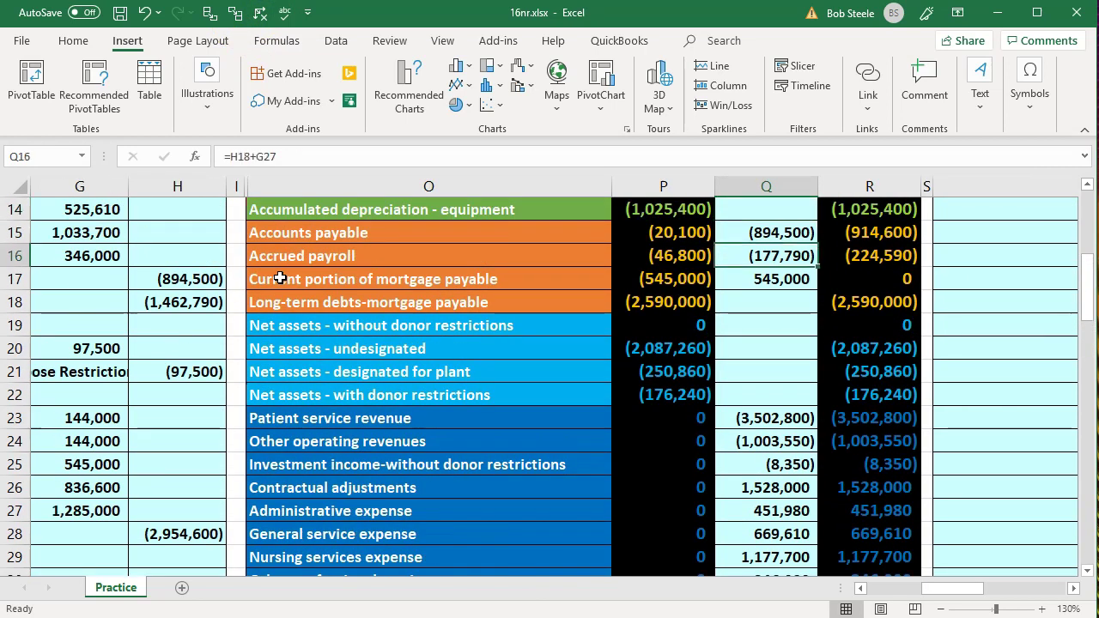
key("Left")
key("Left")
key("Up")
key("Right")
key("Right")
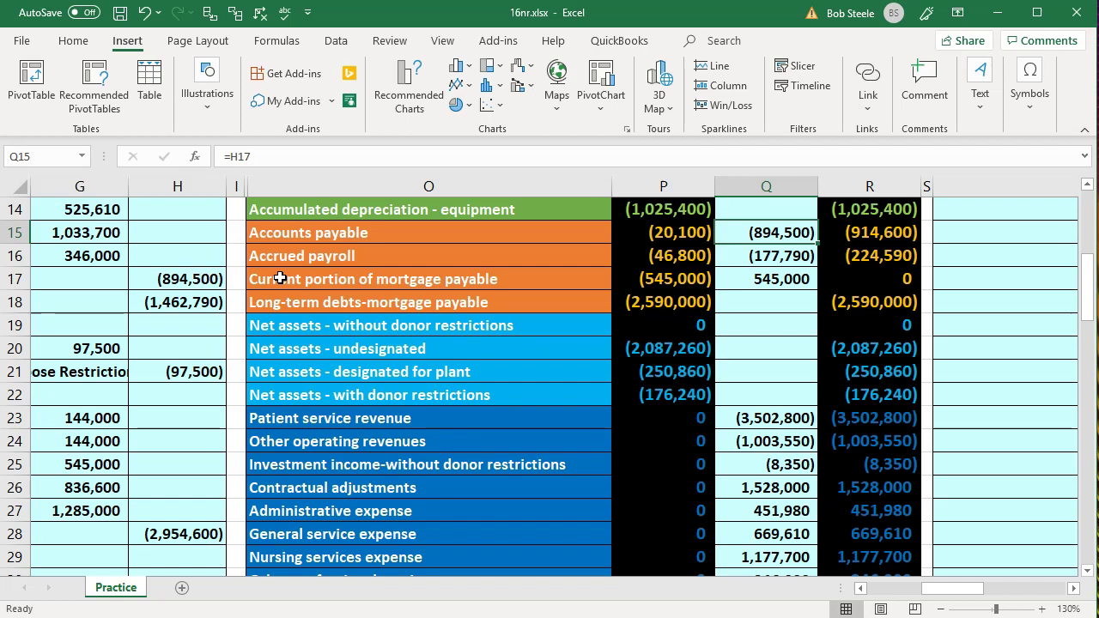
key("F2")
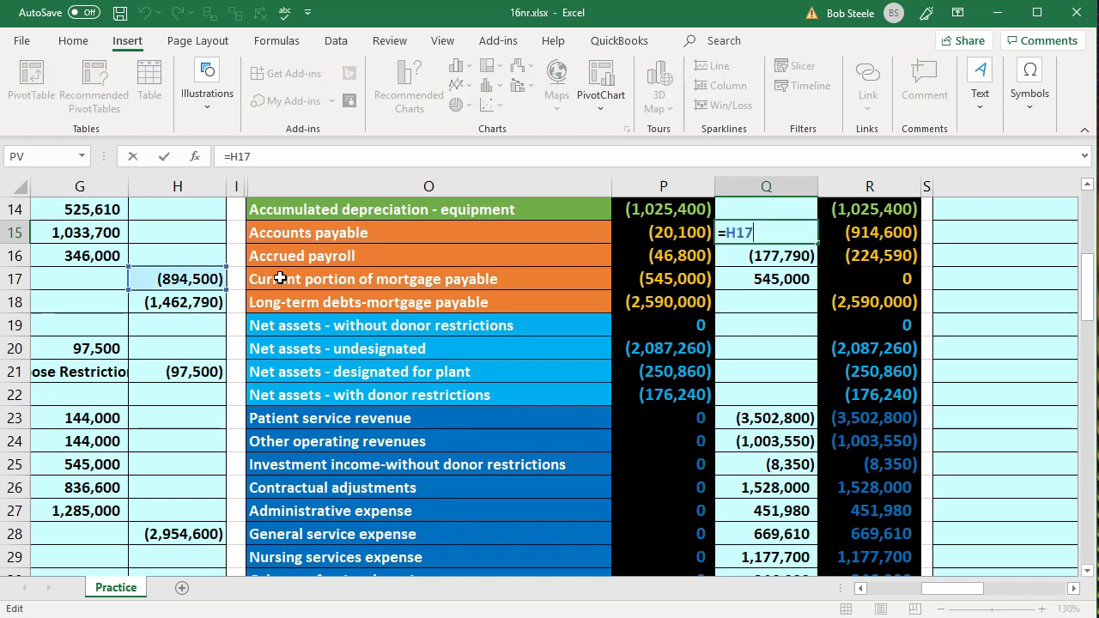
type("+")
key("Down")
key("Down")
key("Down")
key("Down")
key("Down")
key("Down")
key("Down")
key("Down")
key("Down")
key("Down")
key("Down")
key("Left")
key("Left")
key("Left")
key("Left")
key("Left")
key("Left")
key("Right")
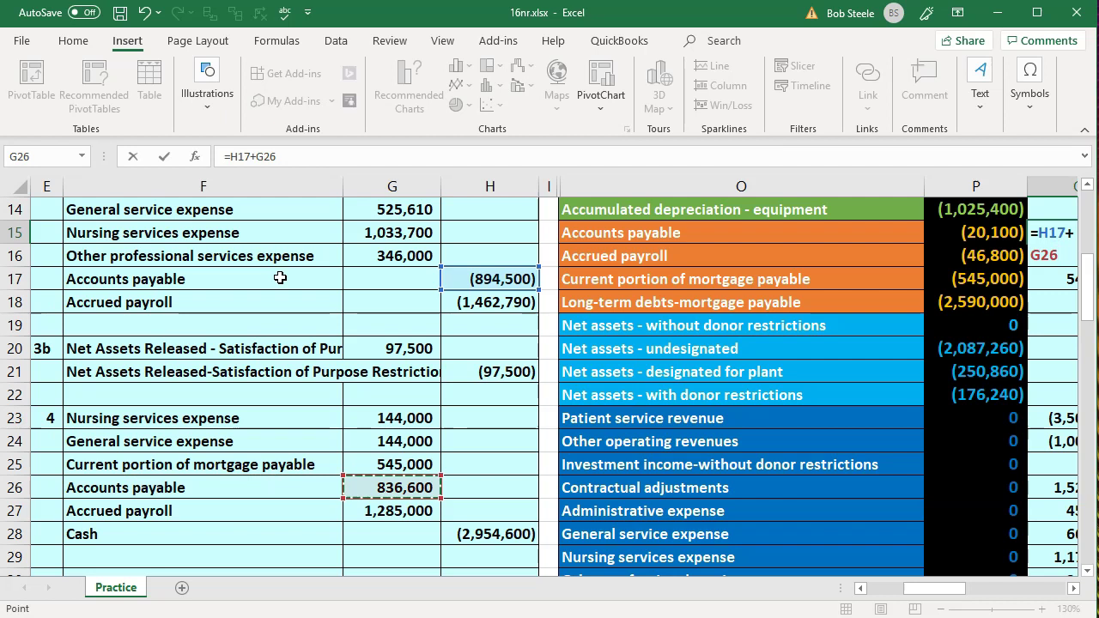
key("Return")
- Review the accounts payable ending balance in R15, the Total Debits - Total (credits) formula in R34, and the ending balances above it
key("Up")
key("Right")
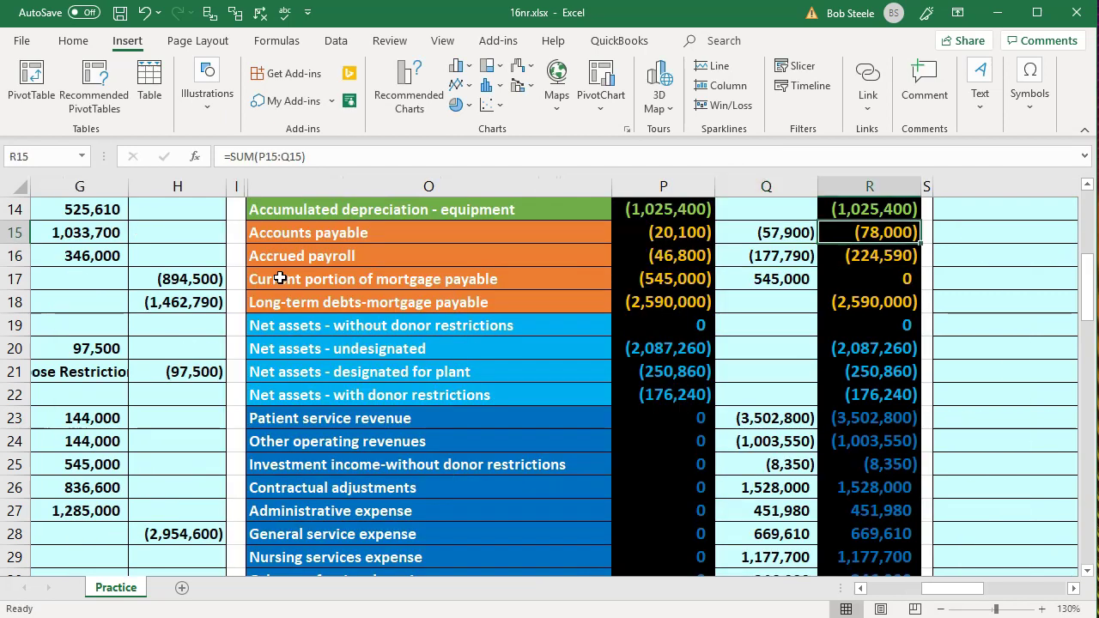
scroll(727, 345, "down", 4)
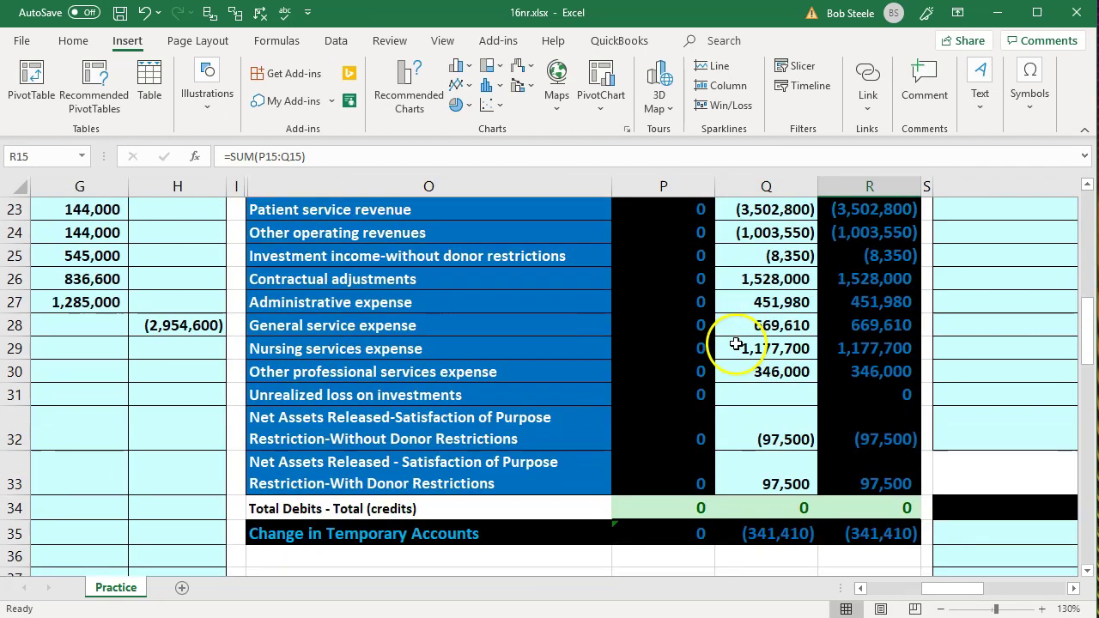
double_click(870, 434)
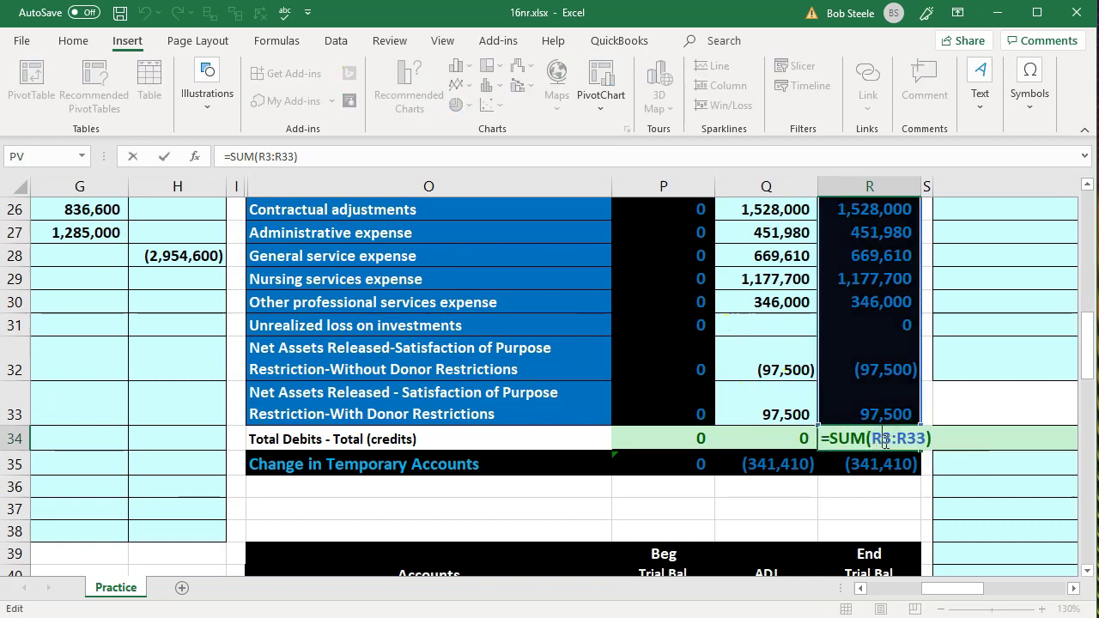
key("Return")
scroll(884, 440, "up", 5)
left_click(884, 441)
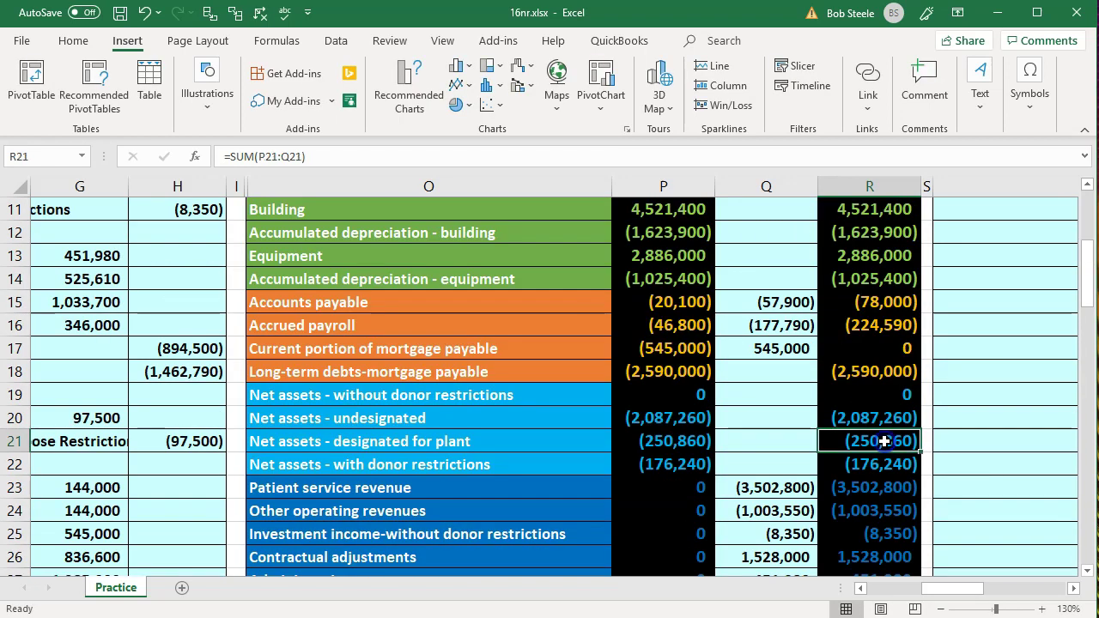
- Review journal entry 4's accounts, debits and cash credit formula in rows 23 to 28
key("Left")
key("Left")
key("Left")
key("Left")
key("Left")
key("Left")
key("Left")
key("Left")
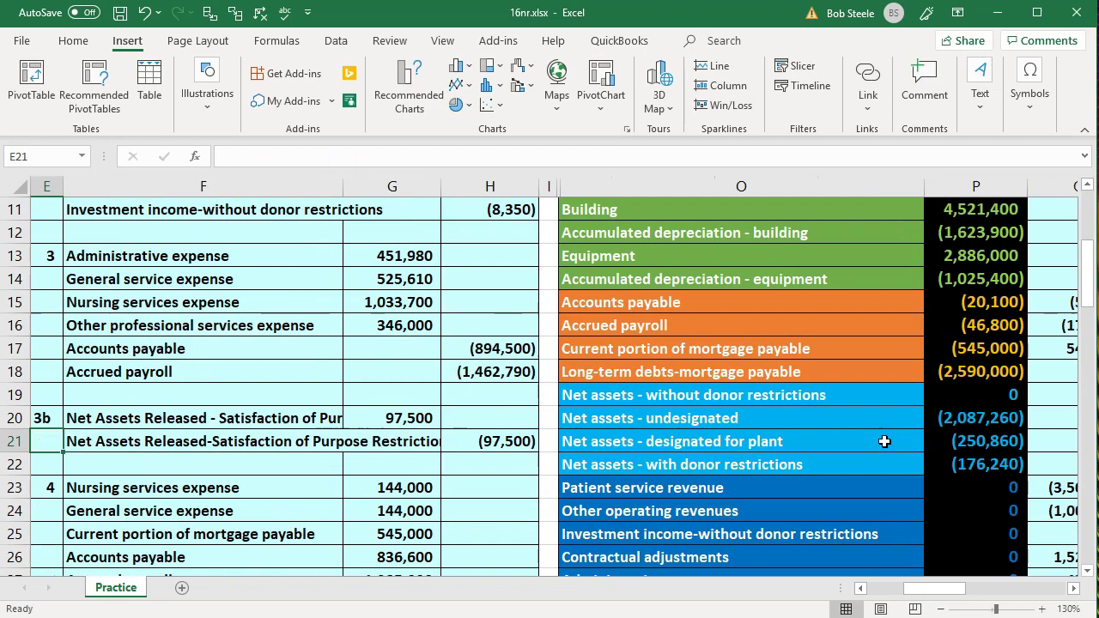
scroll(884, 441, "down", 3)
key("Down")
key("Down")
key("Down")
key("Down")
key("Down")
key("Down")
key("Down")
key("Right")
key("Right")
key("Right")
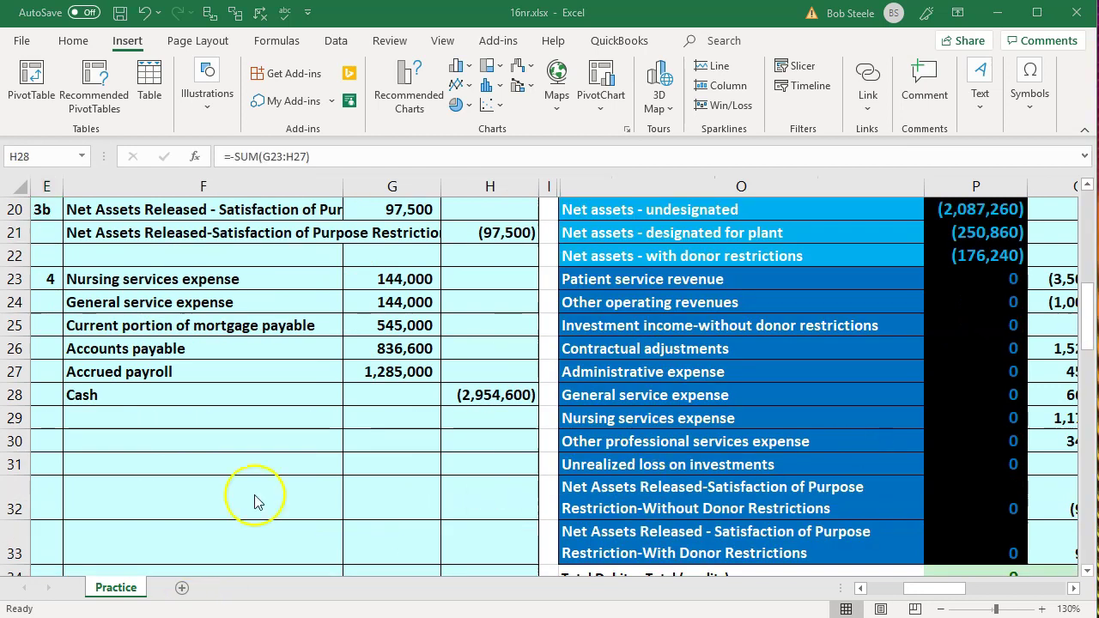
- Remove the fill colour from transaction 4's description and amounts in B24:C29
left_click(285, 323)
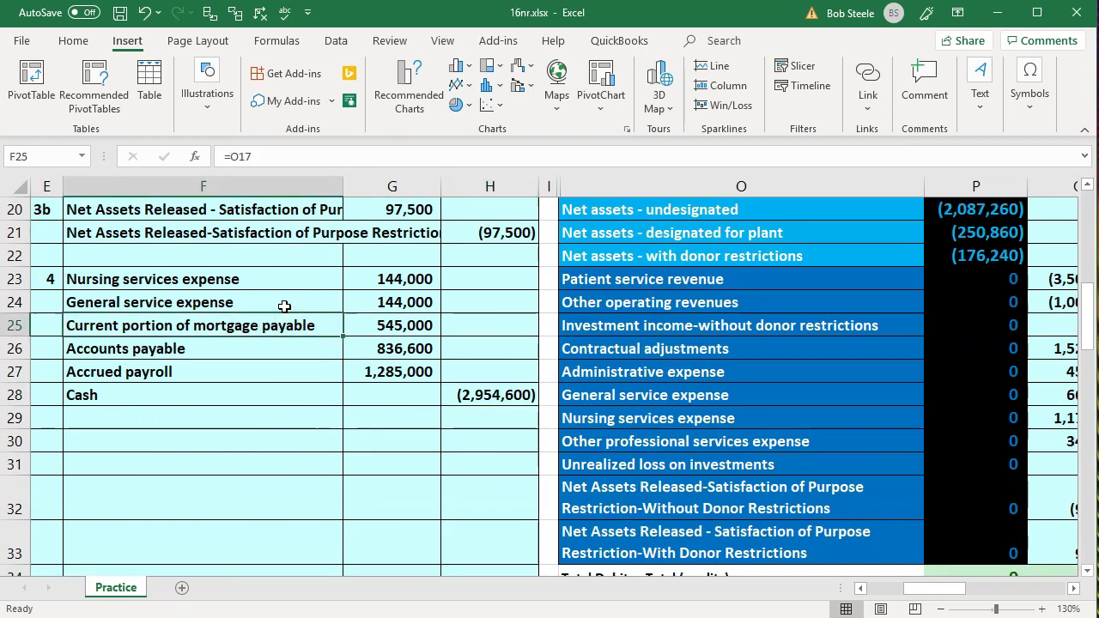
key("Left")
key("Left")
key("Left")
key("Left")
key("Left")
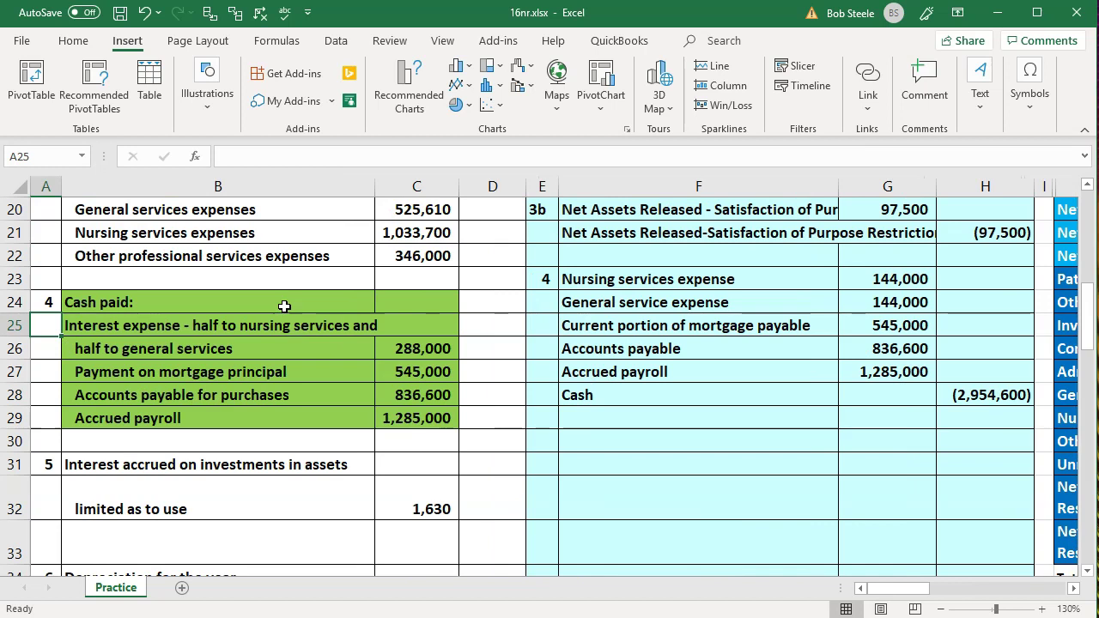
left_click_drag(201, 301, 388, 407)
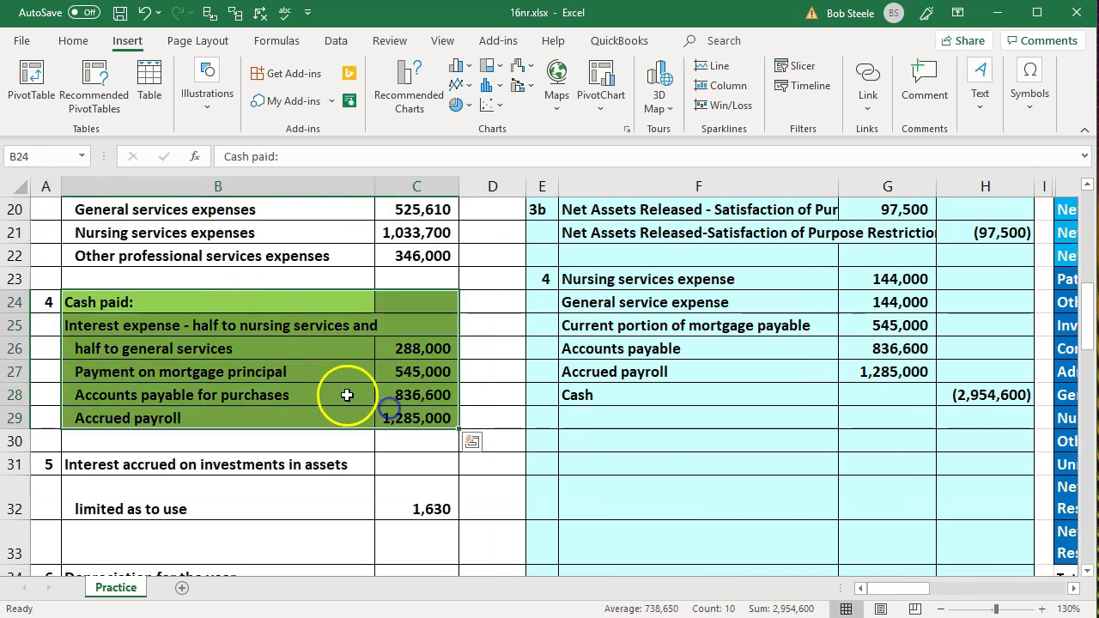
right_click(347, 395)
left_click(431, 443)
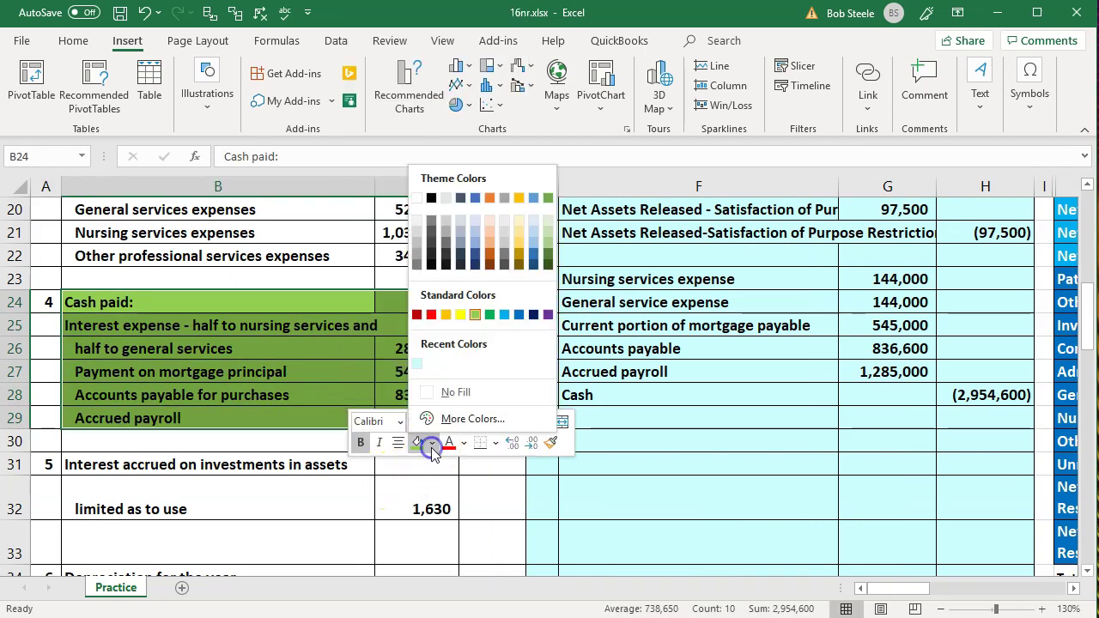
left_click(440, 393)
left_click(216, 395)
- Fill transaction 5's interest accrual cells B31:C32 with the standard light green colour
scroll(183, 351, "down", 2)
left_click_drag(151, 329, 378, 363)
right_click(378, 363)
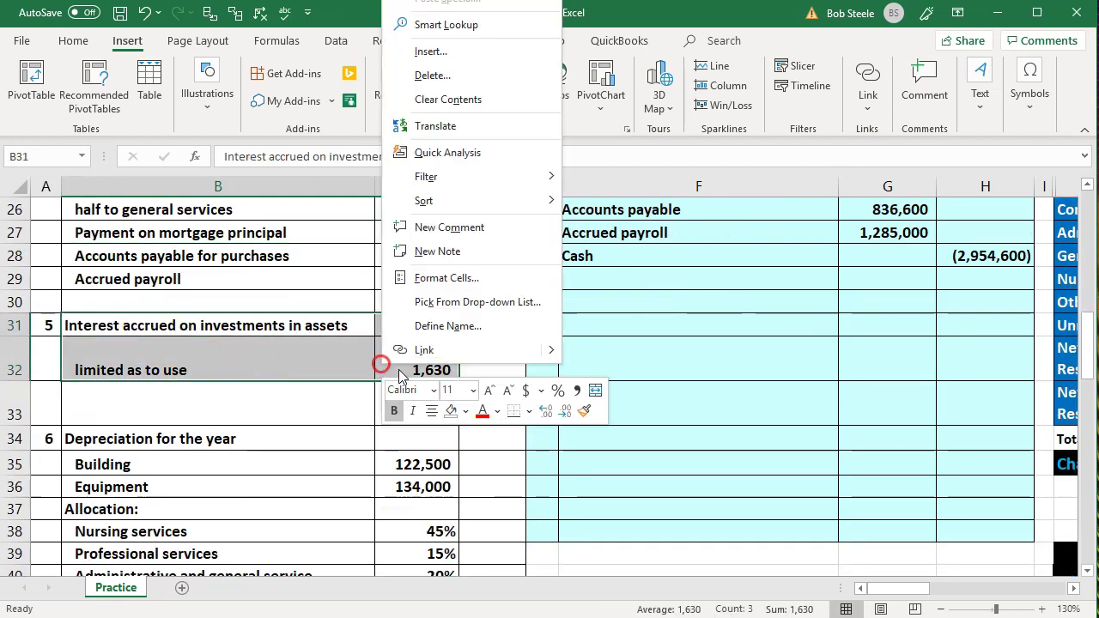
left_click(465, 412)
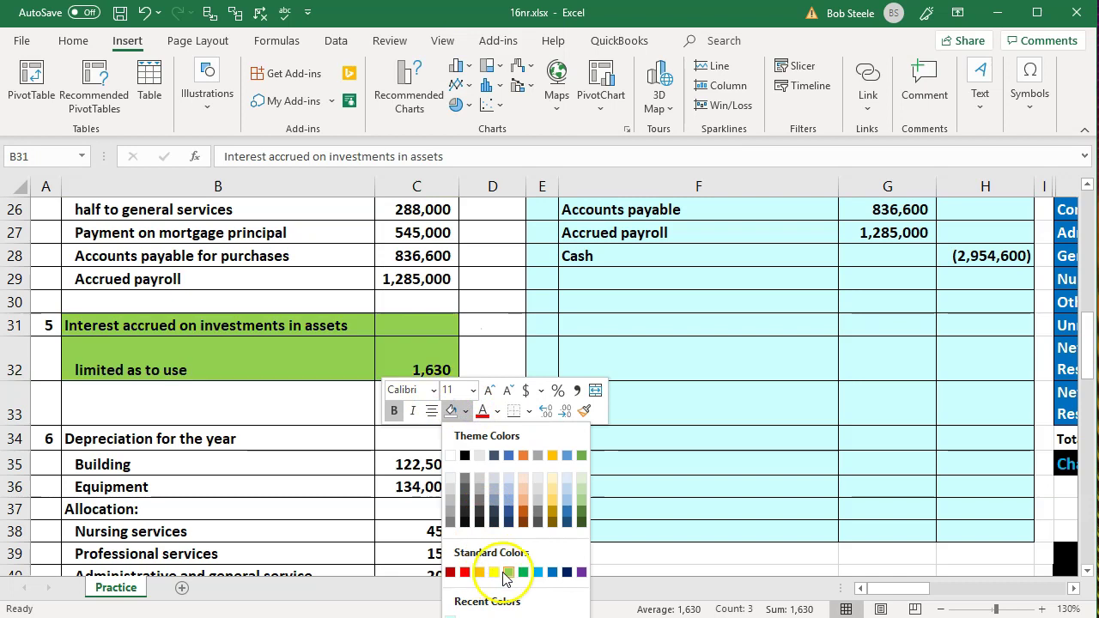
left_click(507, 572)
left_click(276, 403)
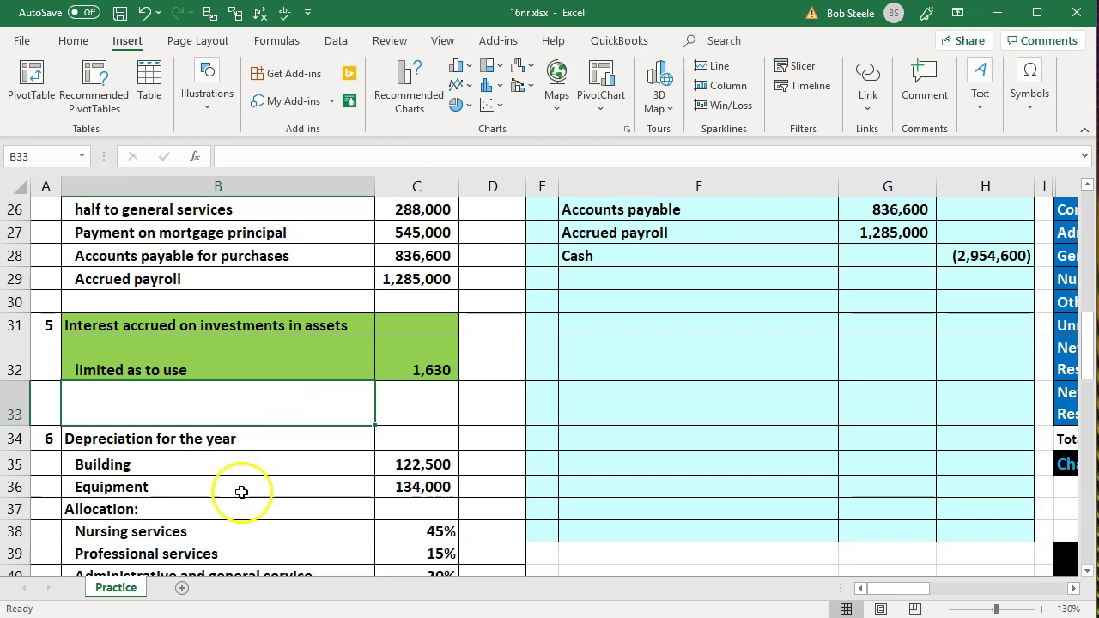
left_click(108, 371)
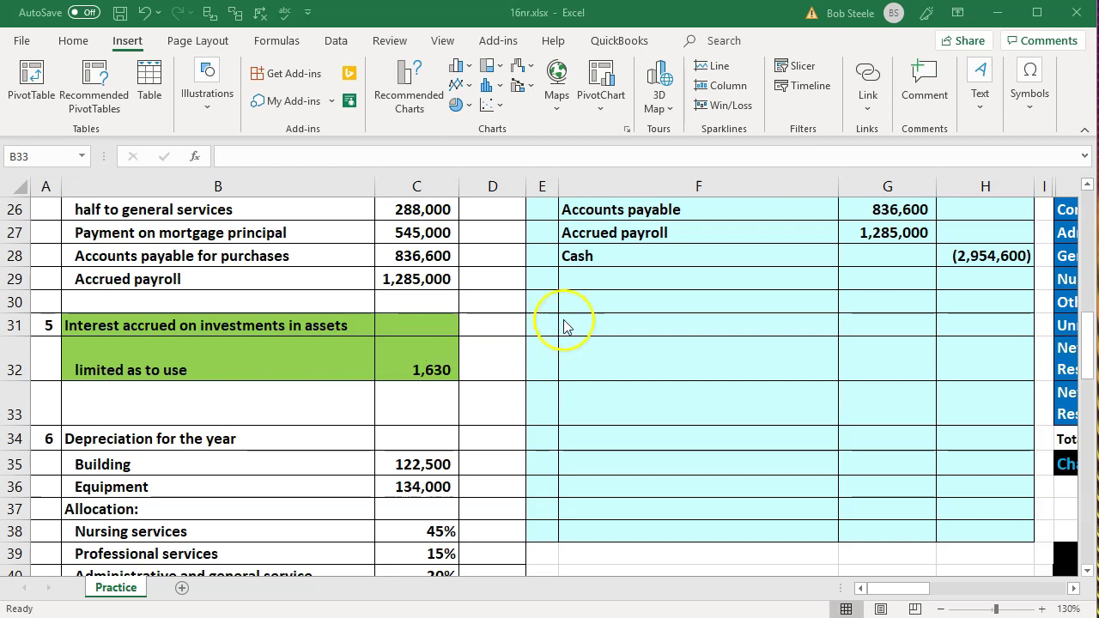
- Number the new journal entry 5 in E30 and link F30 to Interest Receivable-assets limited to use with =O9
left_click(549, 298)
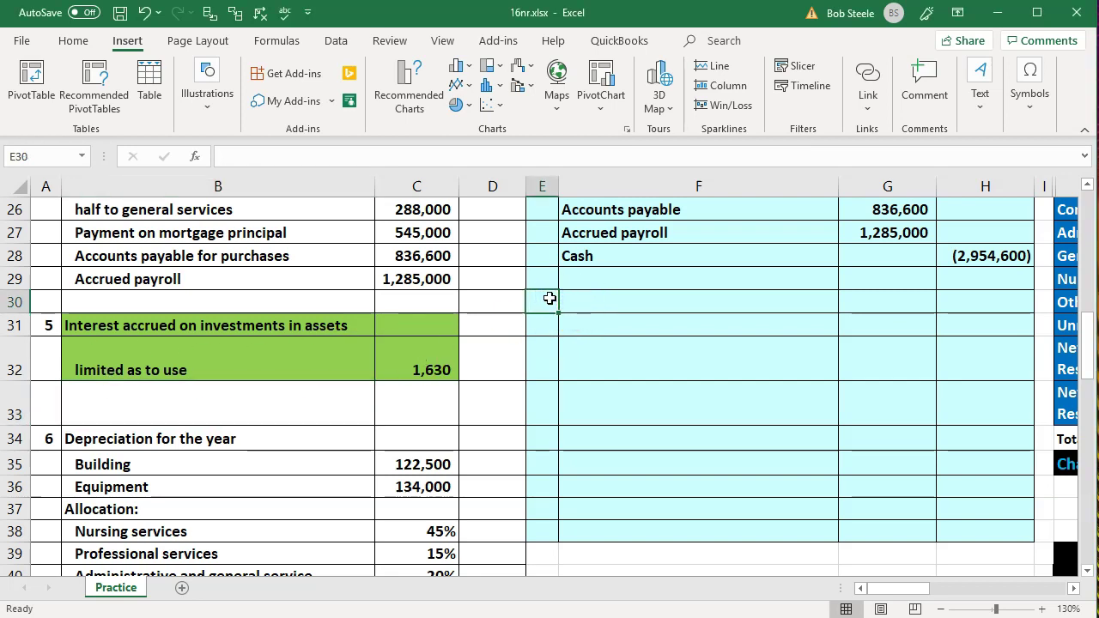
key("Right")
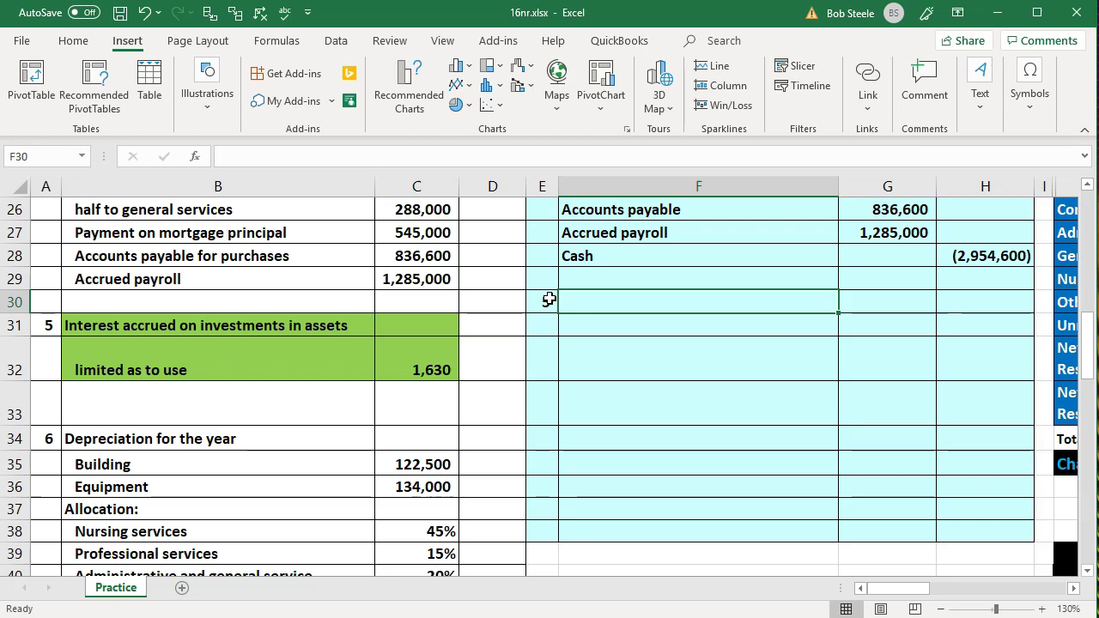
type("=")
key("Right")
key("Right")
key("Right")
key("Right")
key("Up")
key("Up")
key("Up")
key("Up")
key("Up")
key("Up")
key("Up")
key("Up")
key("Up")
key("Up")
key("Up")
key("Up")
key("Up")
key("Up")
key("Up")
key("Up")
key("Up")
key("Up")
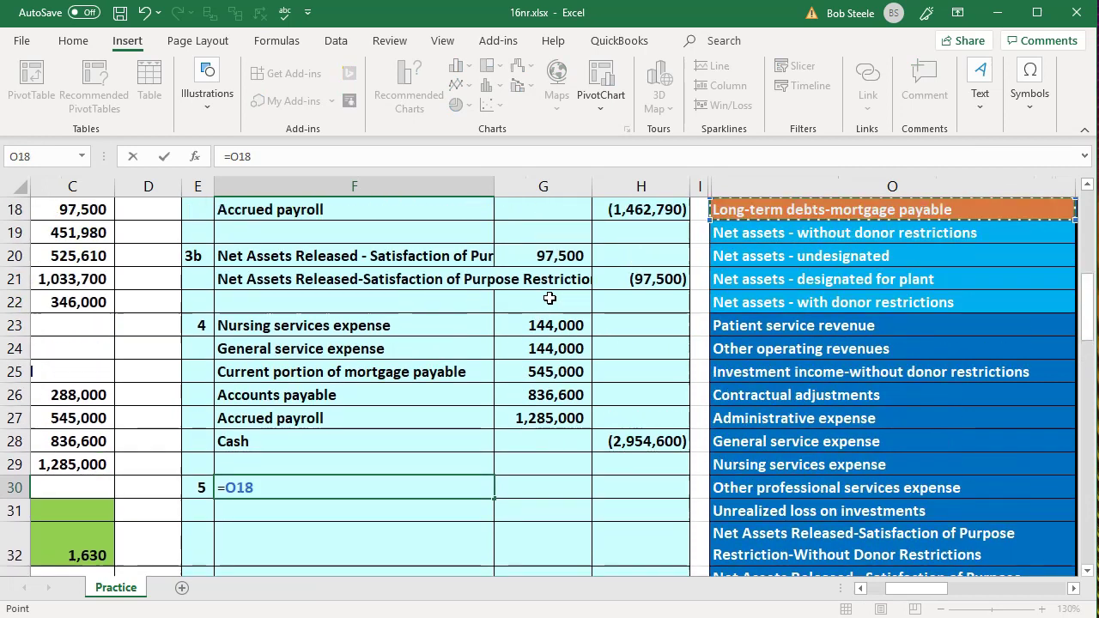
key("Up")
key("Up")
key("Up")
key("Up")
key("Up")
key("Up")
key("Up")
key("Up")
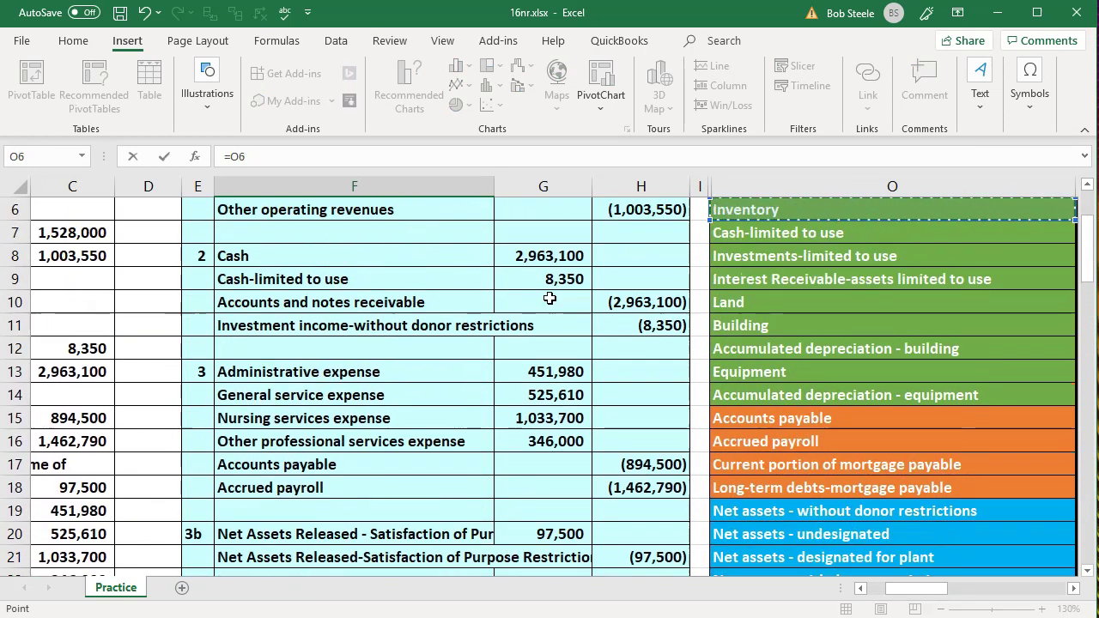
key("Down")
key("Down")
key("Down")
key("Down")
key("Down")
key("Down")
key("Down")
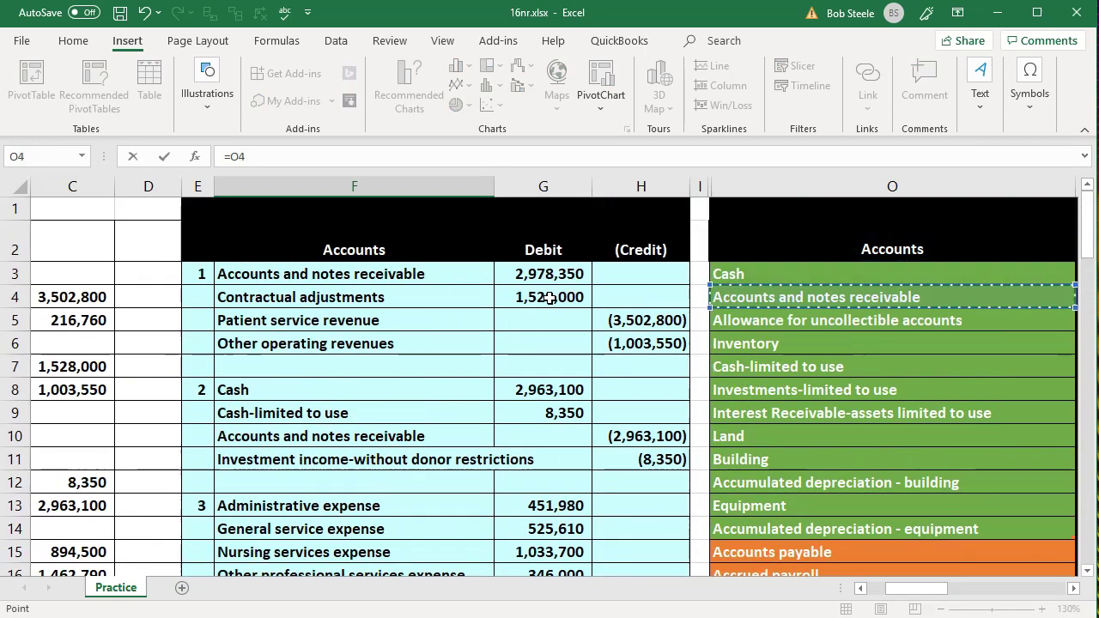
key("Down")
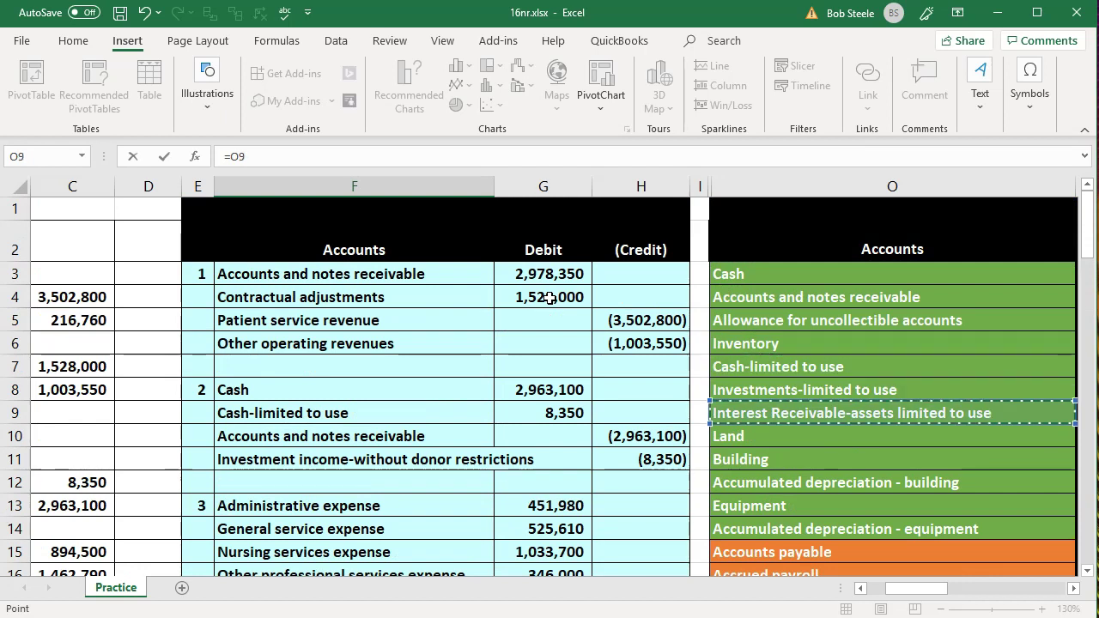
key("Return")
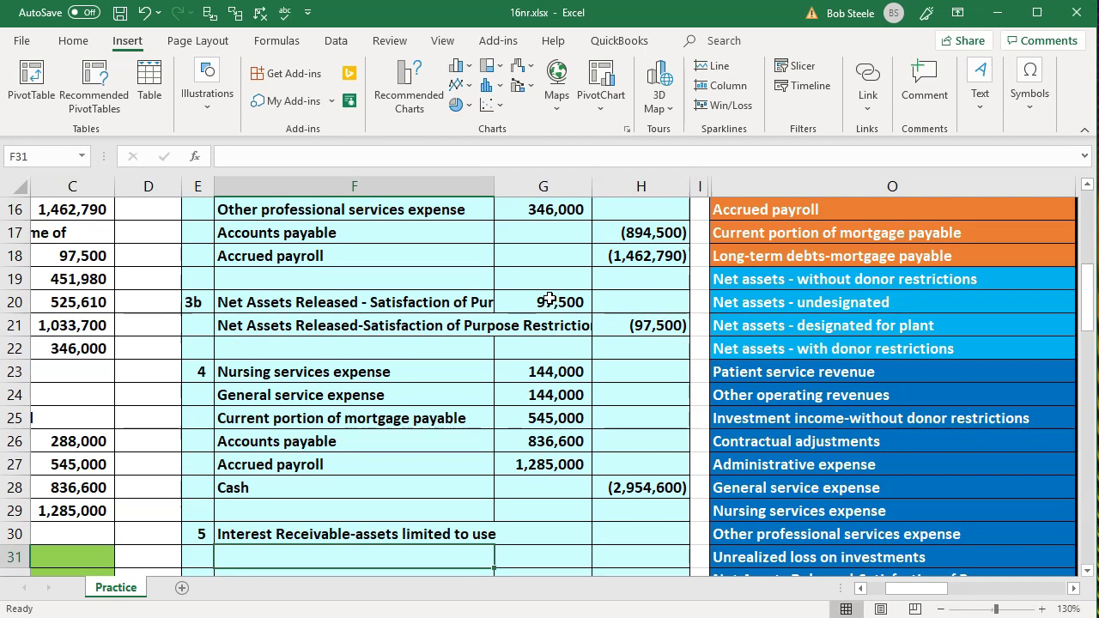
- Link entry 5's credit account in F31 to Investment income-without donor restrictions with =O25
type("=")
key("Right")
key("Right")
key("Right")
key("Right")
key("Right")
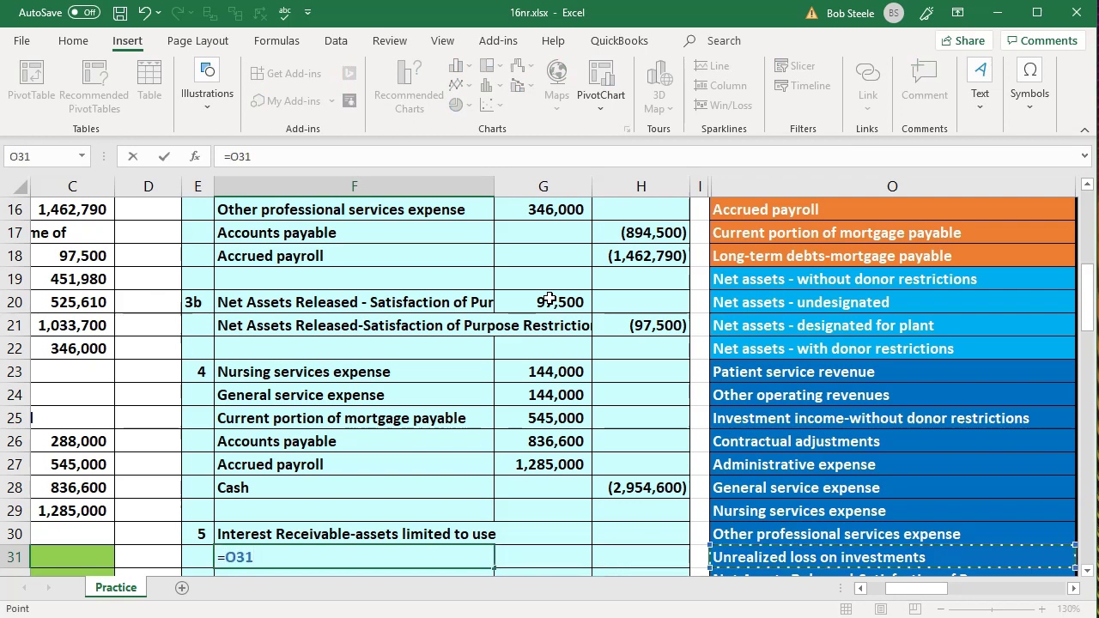
key("Right")
key("Up")
key("Up")
key("Up")
key("Up")
key("Up")
key("Up")
key("Up")
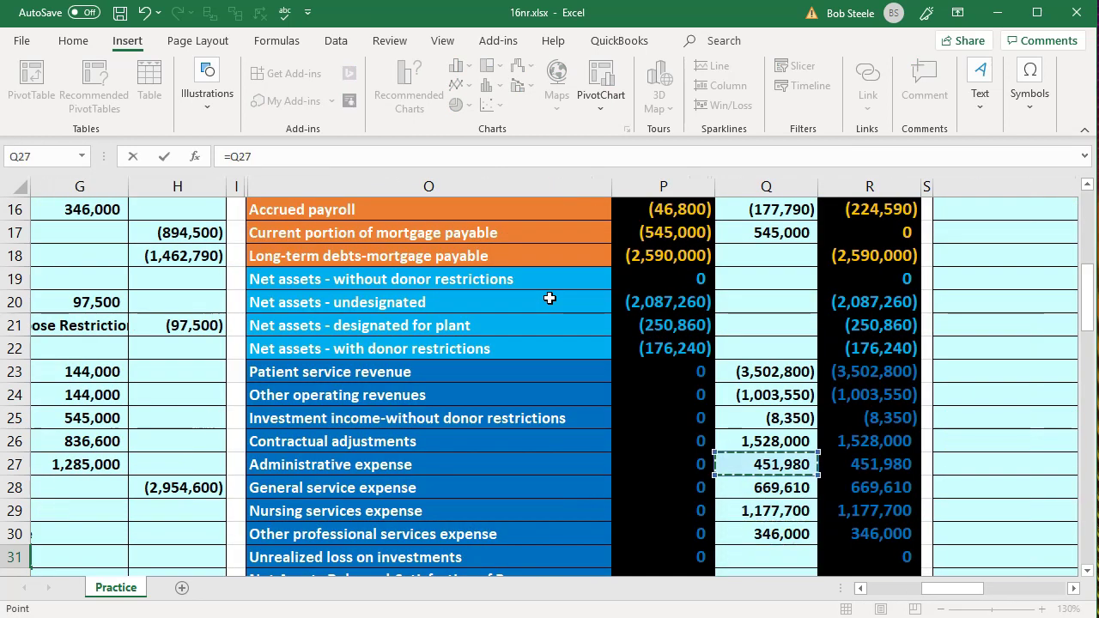
key("Left")
key("Left")
key("Down")
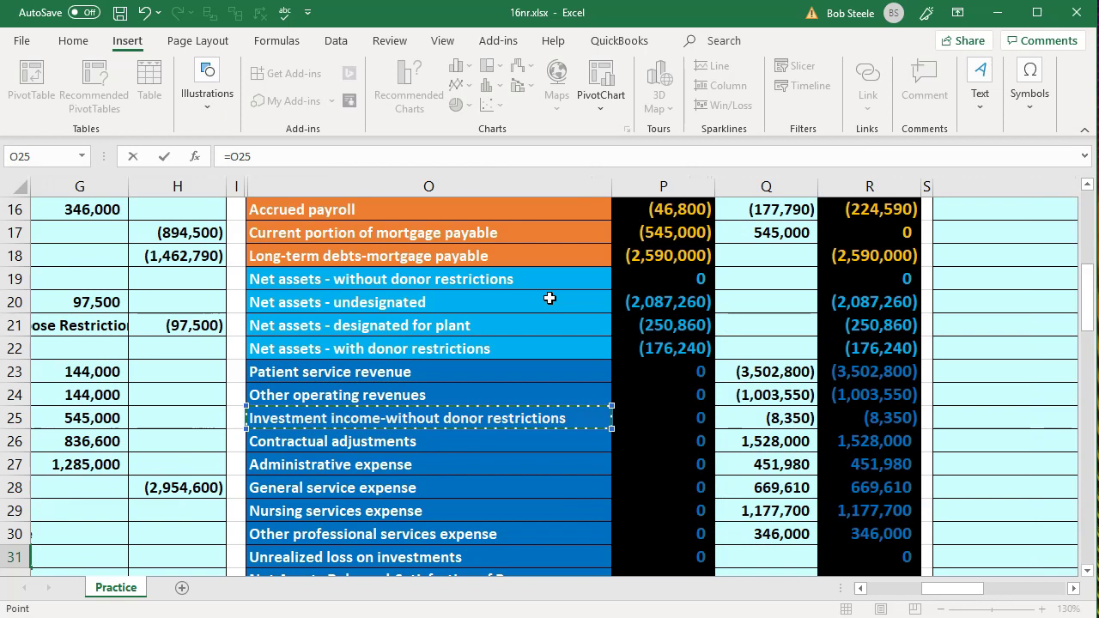
key("Return")
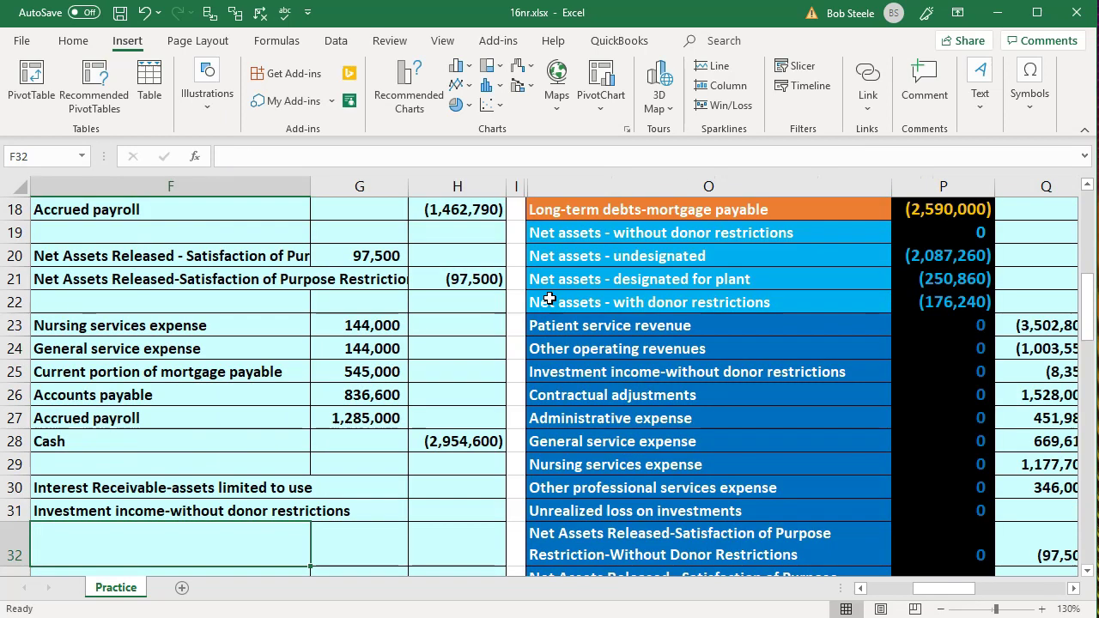
- Enter entry 5's interest receivable debit in G30 by linking it to transaction 5's amount with =C32
key("Right")
key("Up")
key("Up")
type("=")
key("Left")
key("Left")
key("Left")
key("Left")
key("Left")
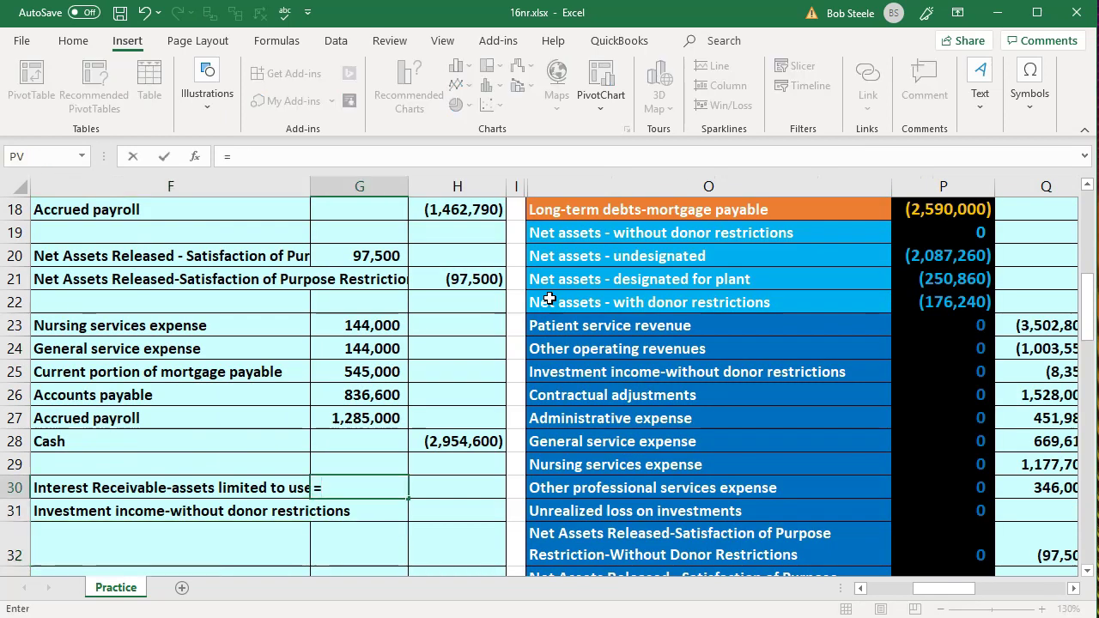
key("Down")
key("Down")
key("Down")
key("Right")
key("Up")
key("Return")
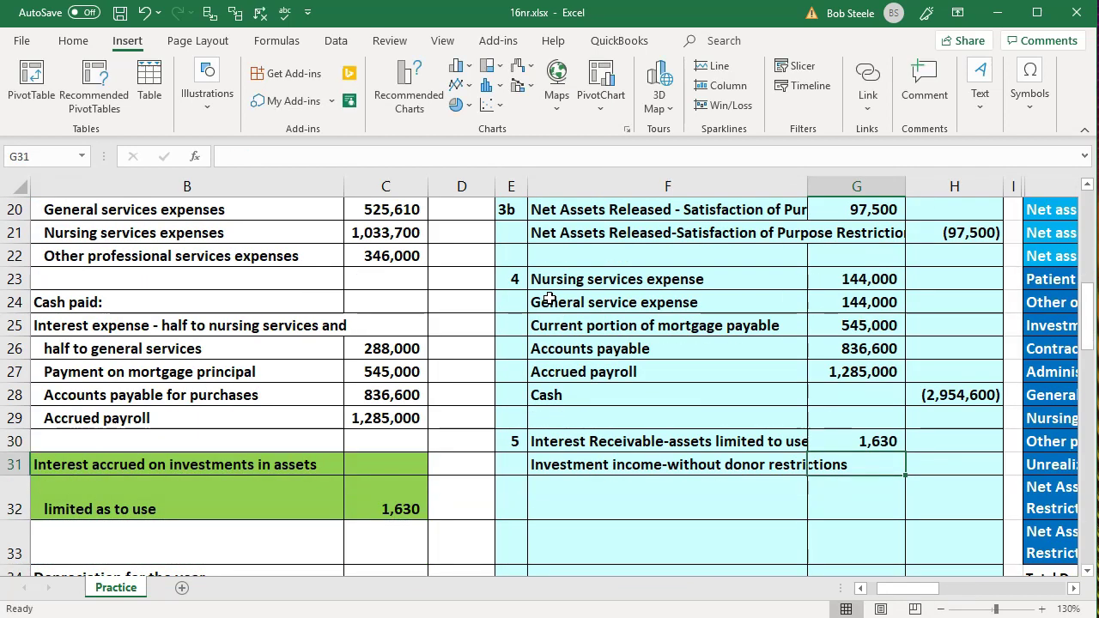
- Enter entry 5's investment income credit in H31 as the negative of the debit in G30
key("Right")
type("-")
key("Left")
key("Up")
key("Return")
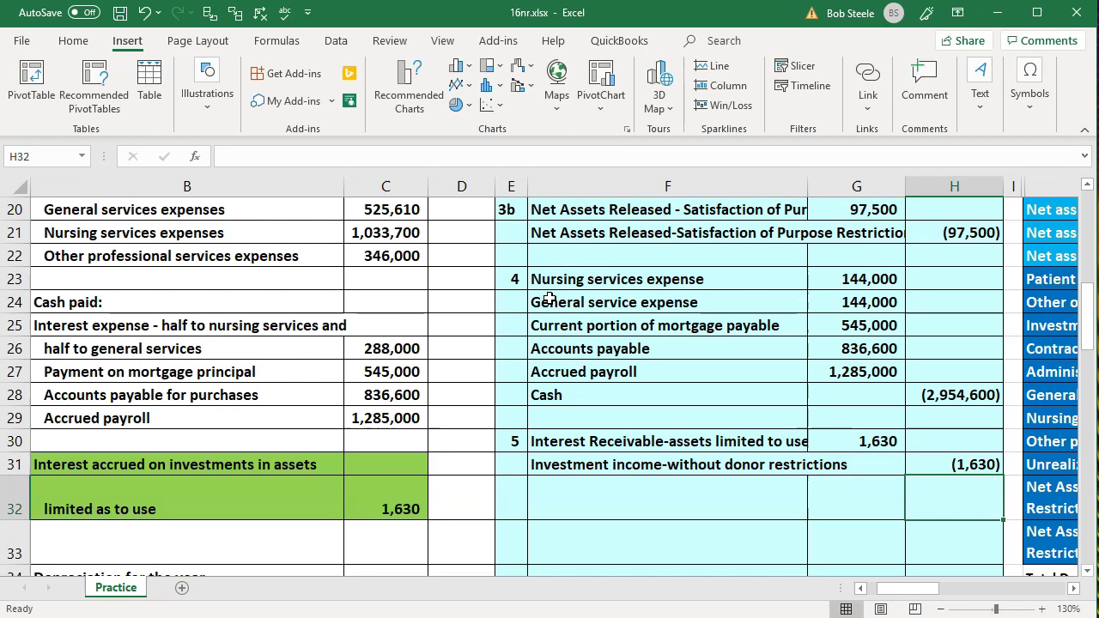
- Post entry 5's debit to the Interest Receivable-assets limited to use row of the trial balance by linking Q9 to G30
left_click_drag(765, 436, 938, 467)
left_click(874, 441)
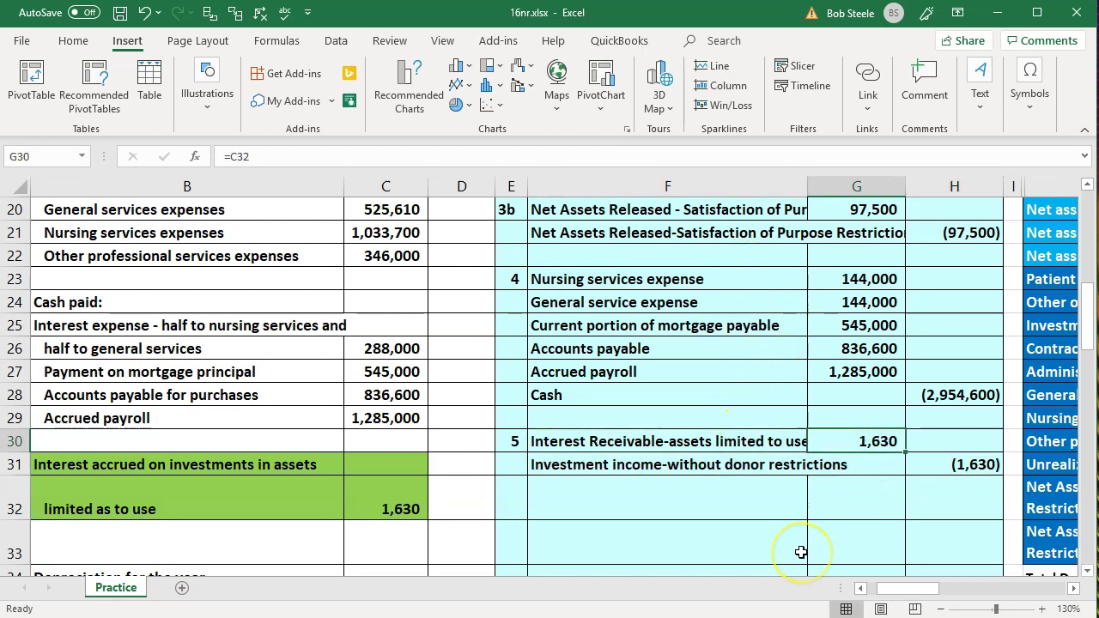
key("Right")
key("Right")
key("Right")
key("Right")
key("Right")
key("Right")
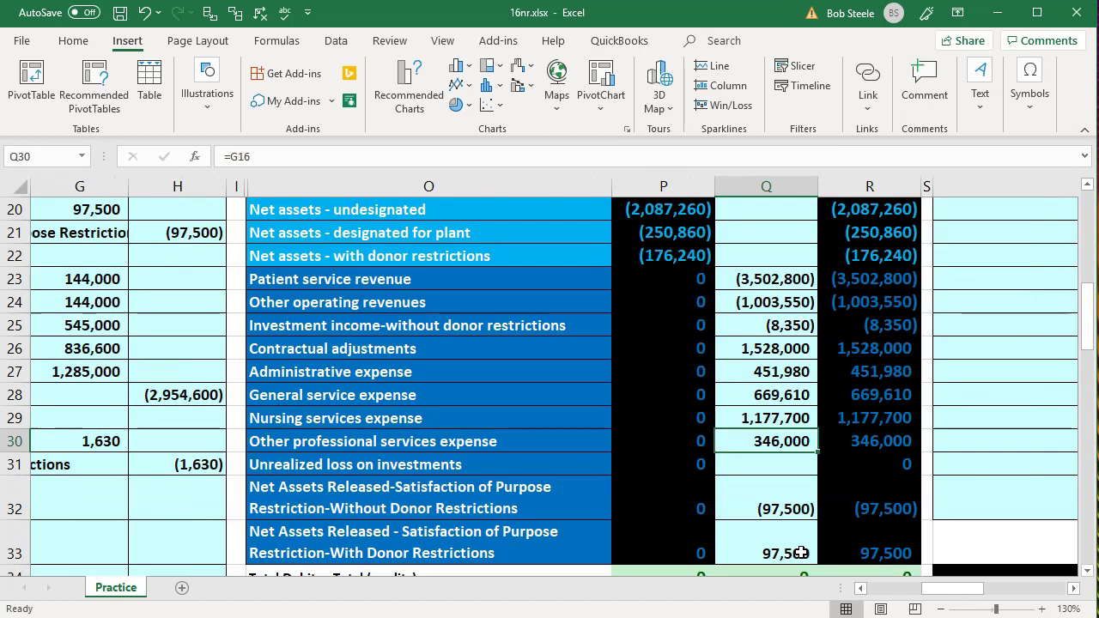
key("Up")
key("Up")
key("Up")
key("Up")
key("Up")
key("Up")
key("Up")
key("Up")
key("Up")
key("Up")
key("Up")
key("Up")
key("Up")
key("Up")
key("Up")
key("Up")
key("Up")
key("Up")
key("Up")
key("Up")
key("Up")
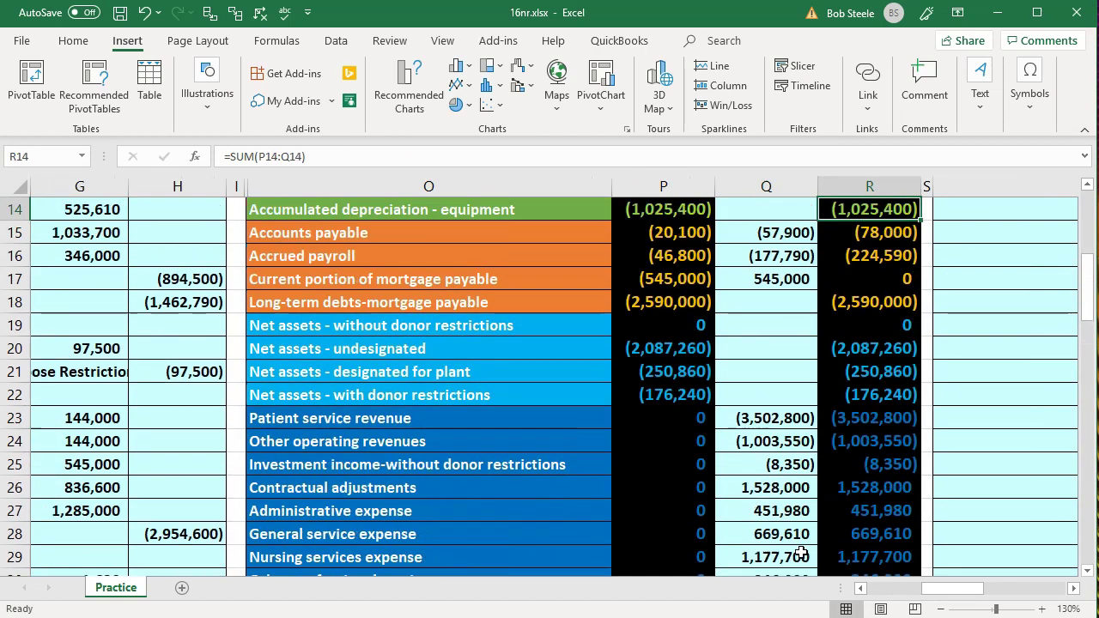
key("Up")
key("Up")
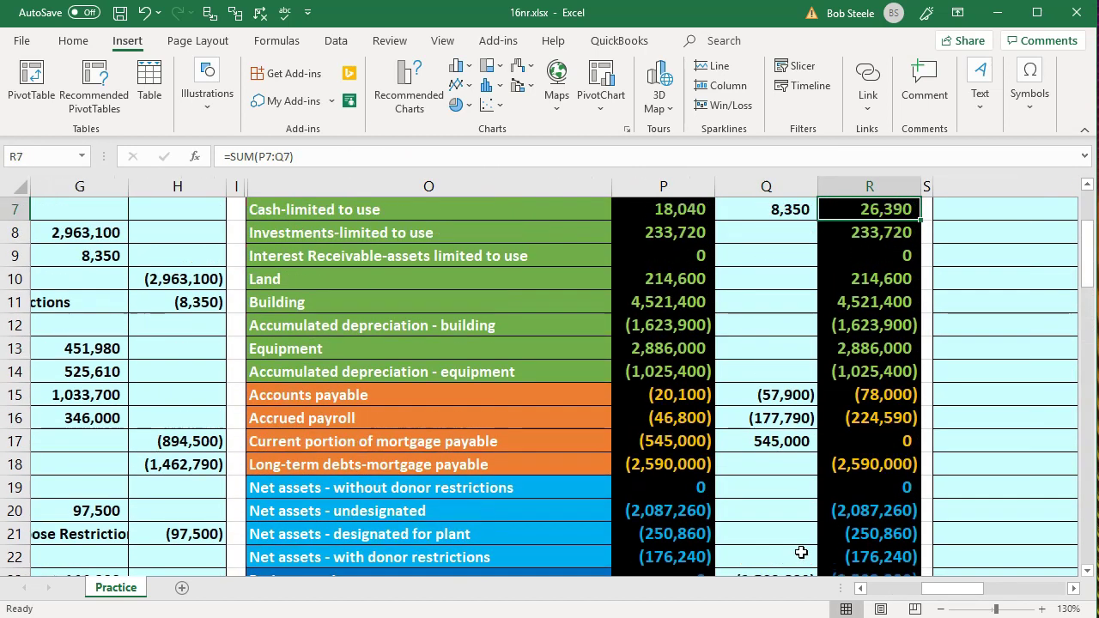
key("Down")
key("Down")
key("Left")
key("Left")
key("Left")
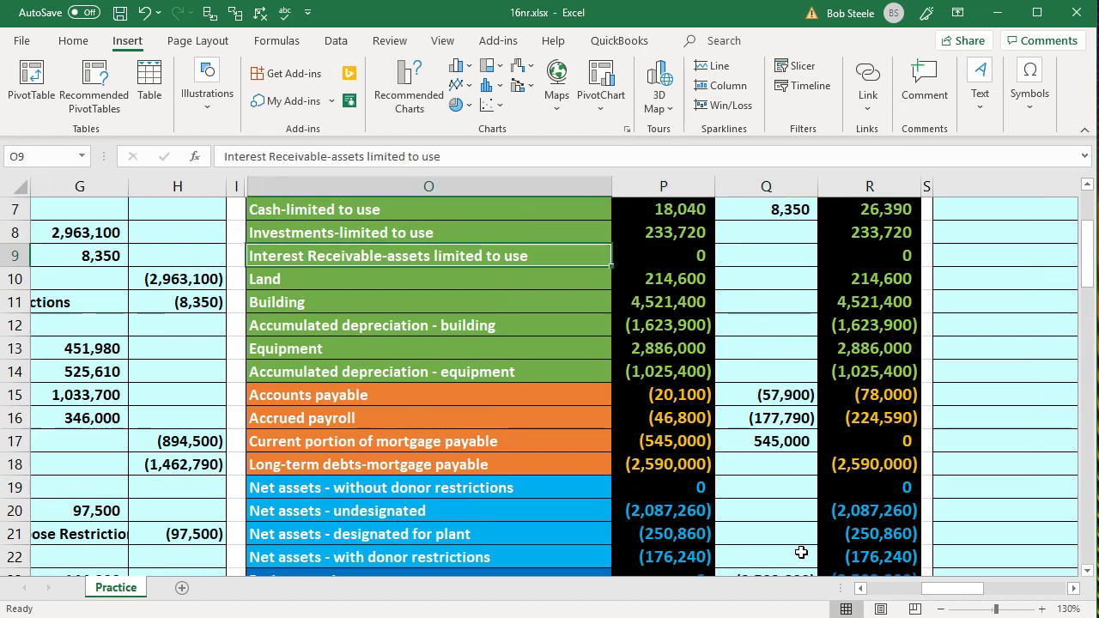
key("Right")
key("Right")
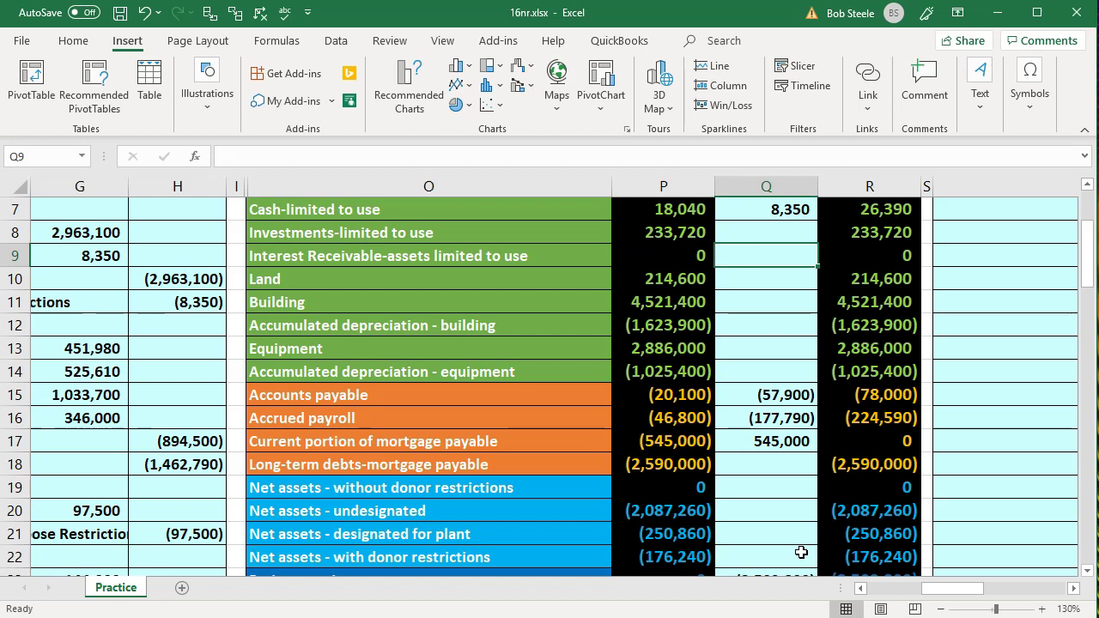
type("=")
key("Left")
key("Left")
key("Left")
key("Left")
key("Left")
key("Left")
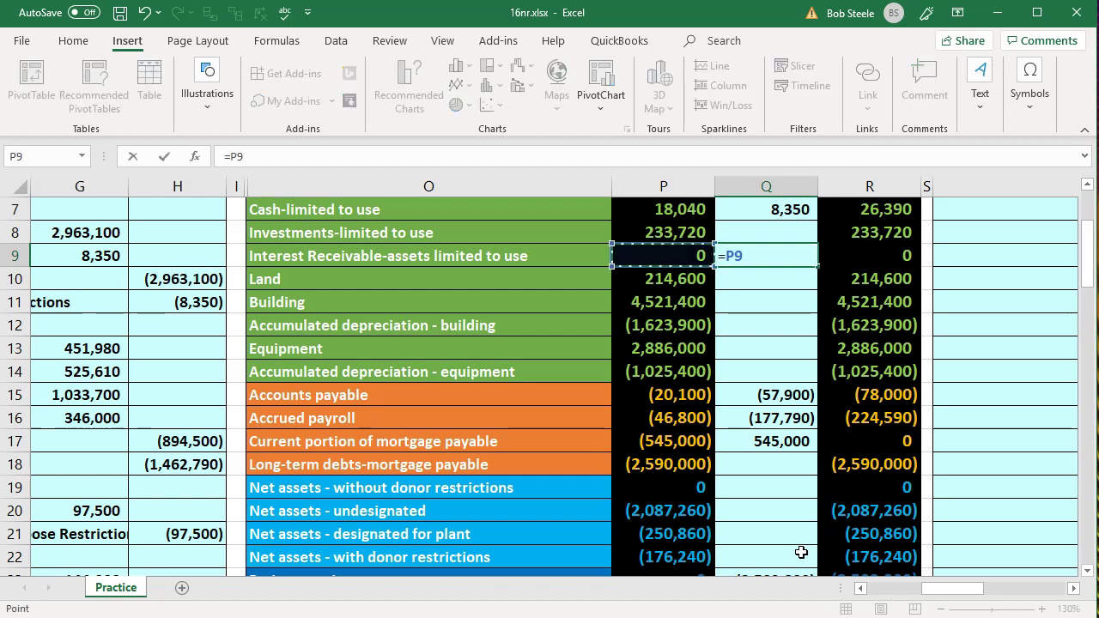
key("Down")
key("Down")
key("Down")
key("Down")
key("Down")
key("Down")
key("Down")
key("Down")
key("Down")
key("Down")
key("Down")
key("Down")
key("Down")
key("Down")
key("Down")
key("Down")
key("Down")
key("Down")
key("Down")
key("Down")
key("Down")
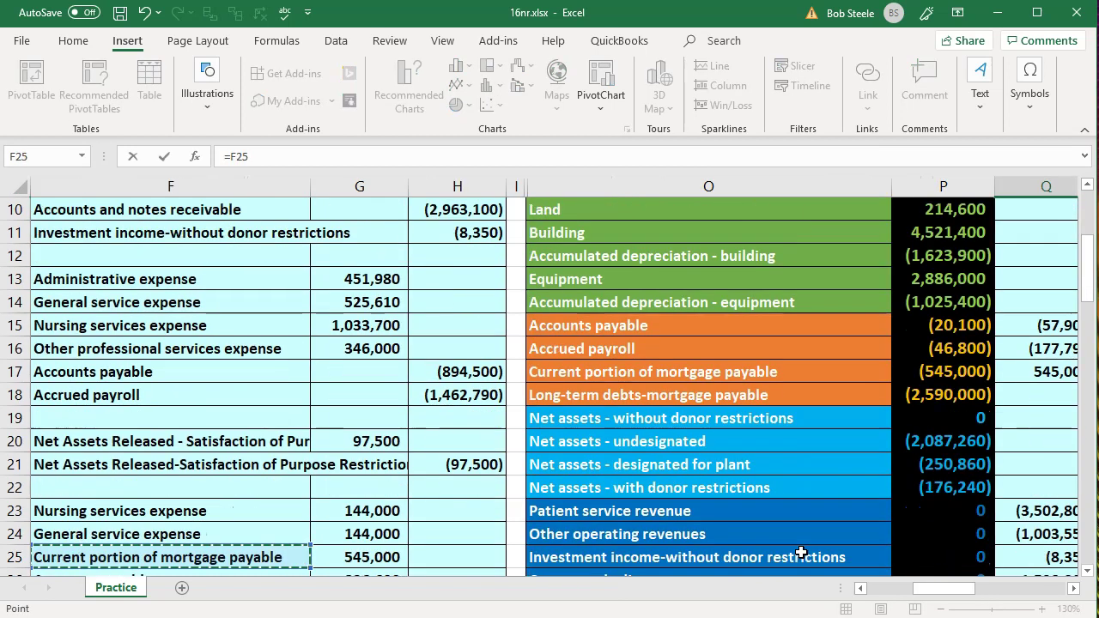
key("Down")
key("Down")
key("Down")
key("Up")
key("Up")
key("Up")
key("Up")
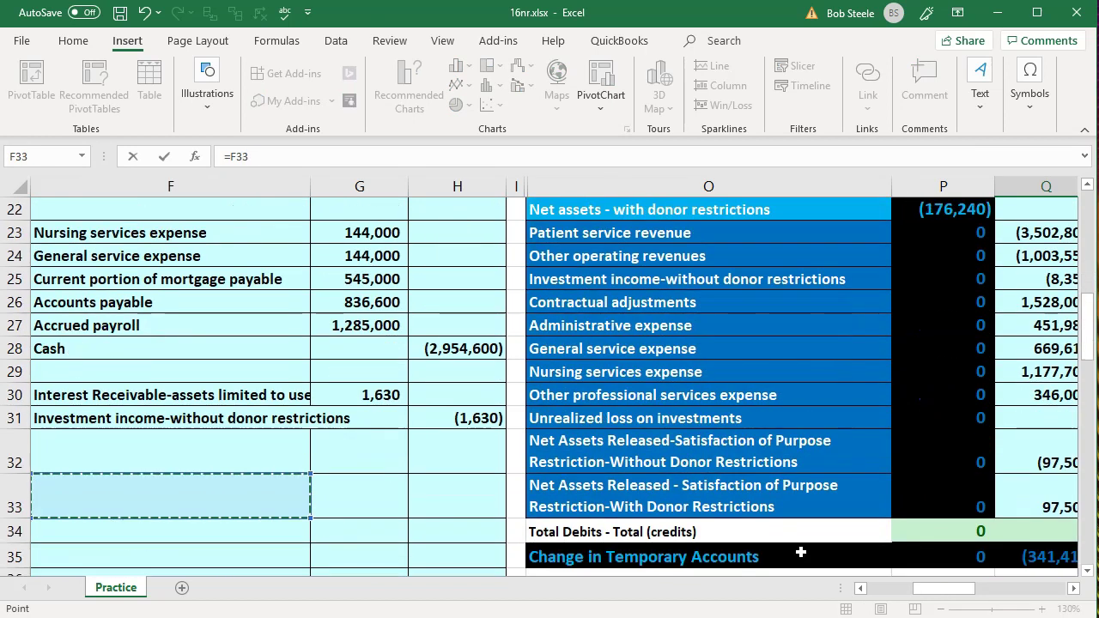
key("Right")
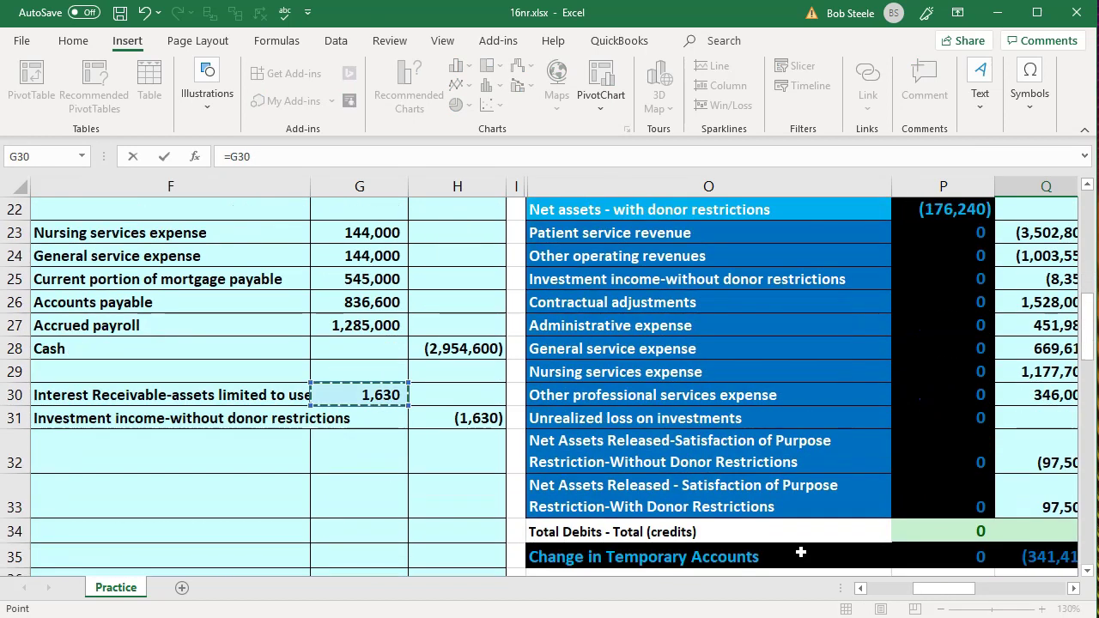
key("Return")
key("Up")
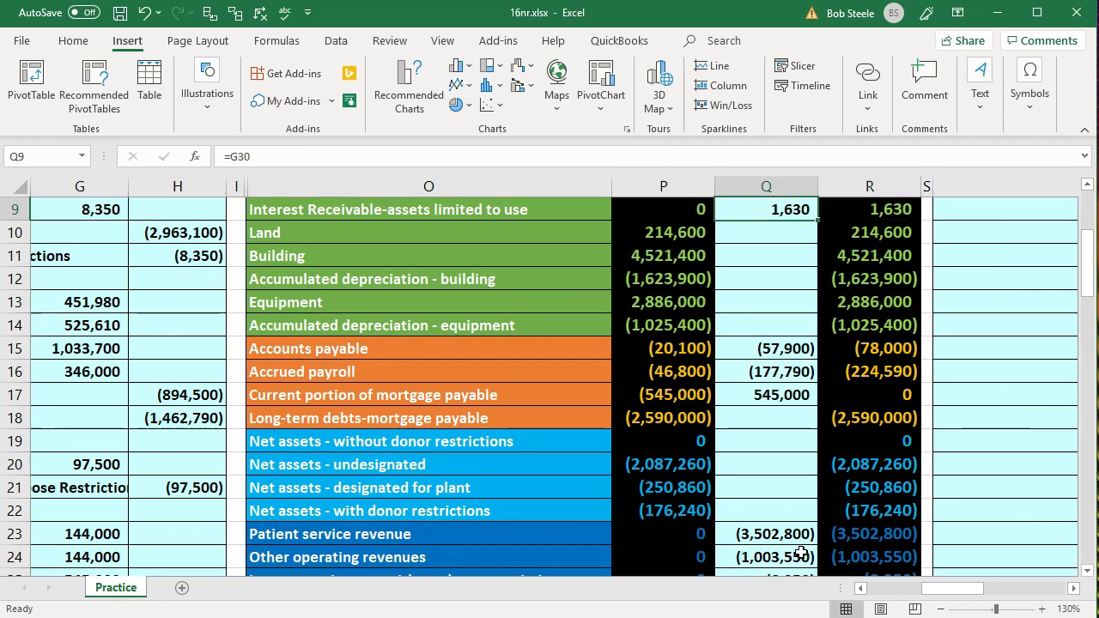
- Post entry 5's credit to Investment income-without donor restrictions by adding H31 to the existing formula in Q25, giving =H11+H31
key("Left")
key("Left")
key("Left")
key("Left")
key("Left")
key("Left")
key("Left")
key("Down")
key("Down")
key("Down")
key("Down")
key("Down")
key("Down")
key("Down")
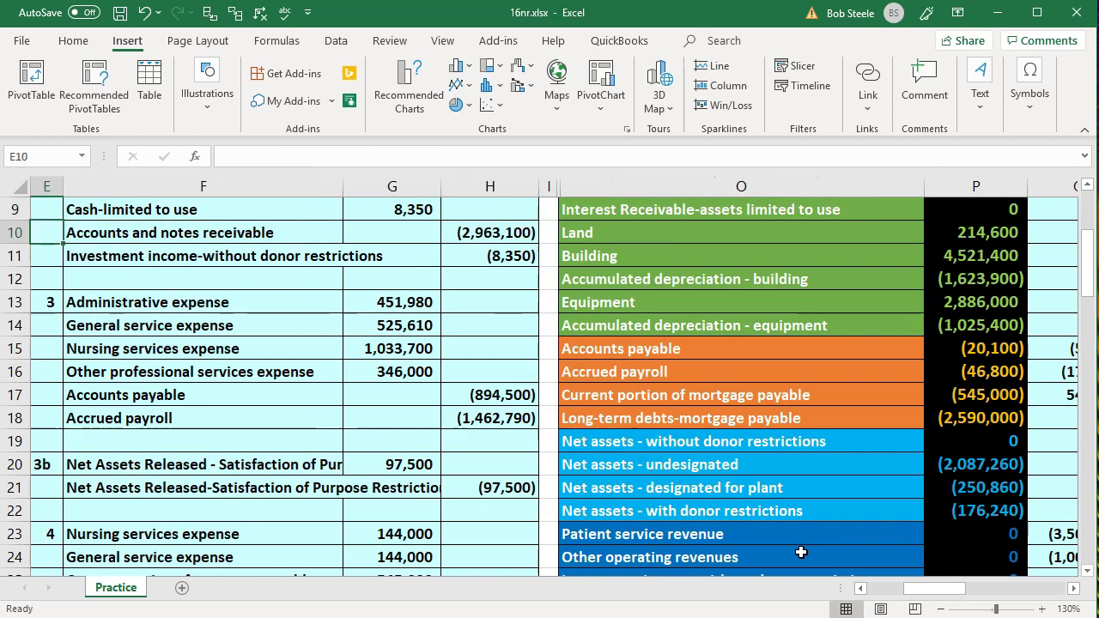
key("Down")
key("Down")
key("Down")
key("Down")
key("Down")
key("Down")
key("Down")
key("Down")
key("Down")
key("Down")
key("Down")
key("Down")
key("Down")
key("Down")
key("Down")
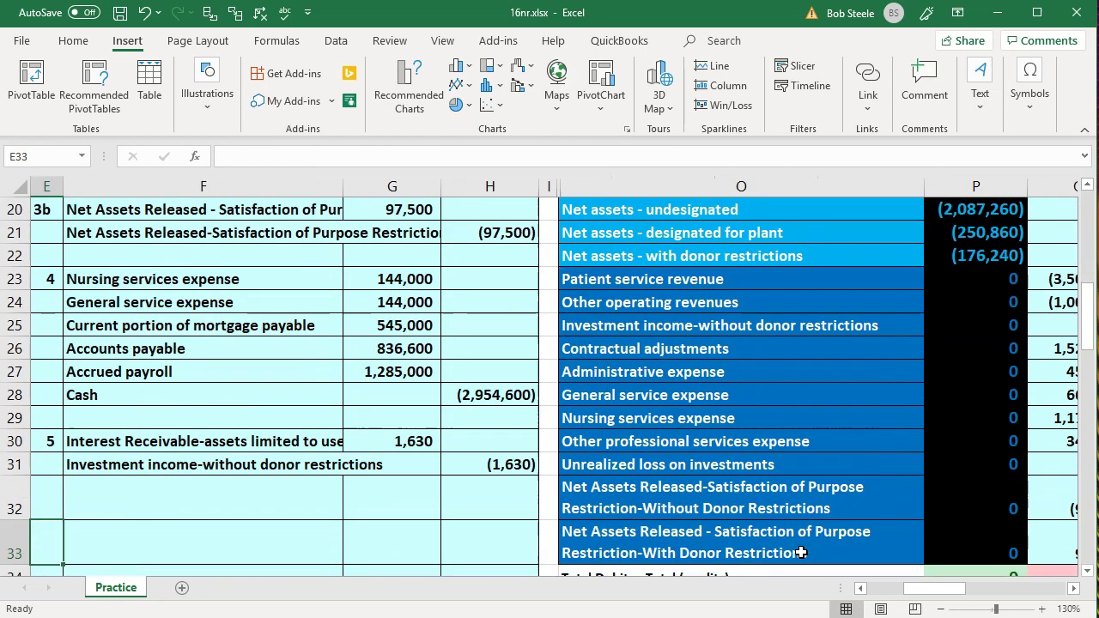
key("Right")
key("Up")
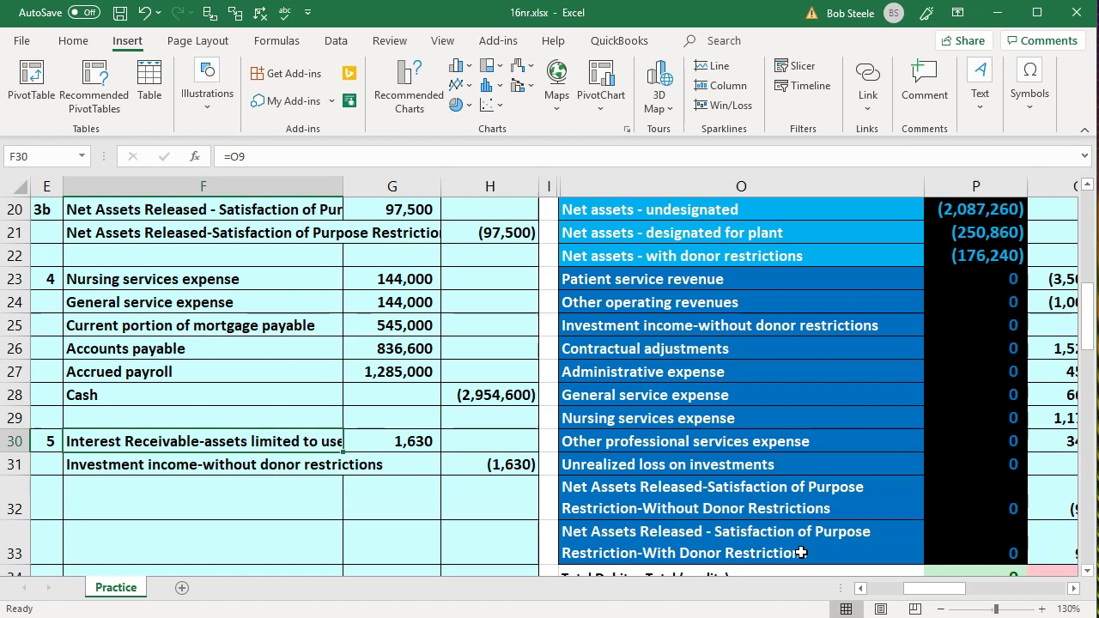
key("Right")
key("Right")
key("Right")
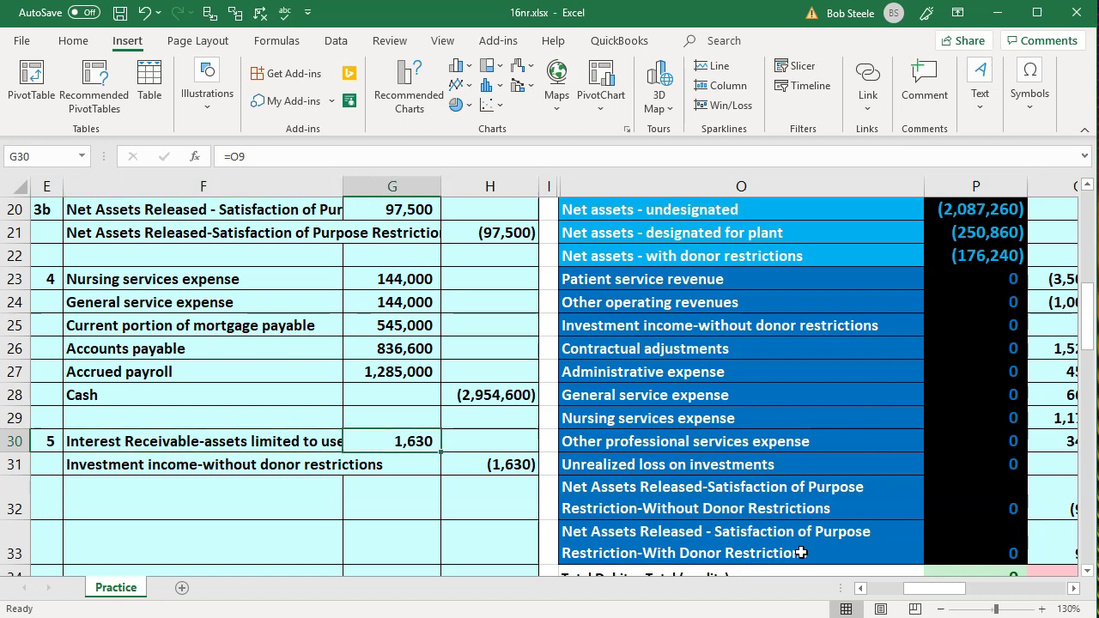
key("Up")
key("Up")
key("Up")
key("Up")
key("Right")
key("Up")
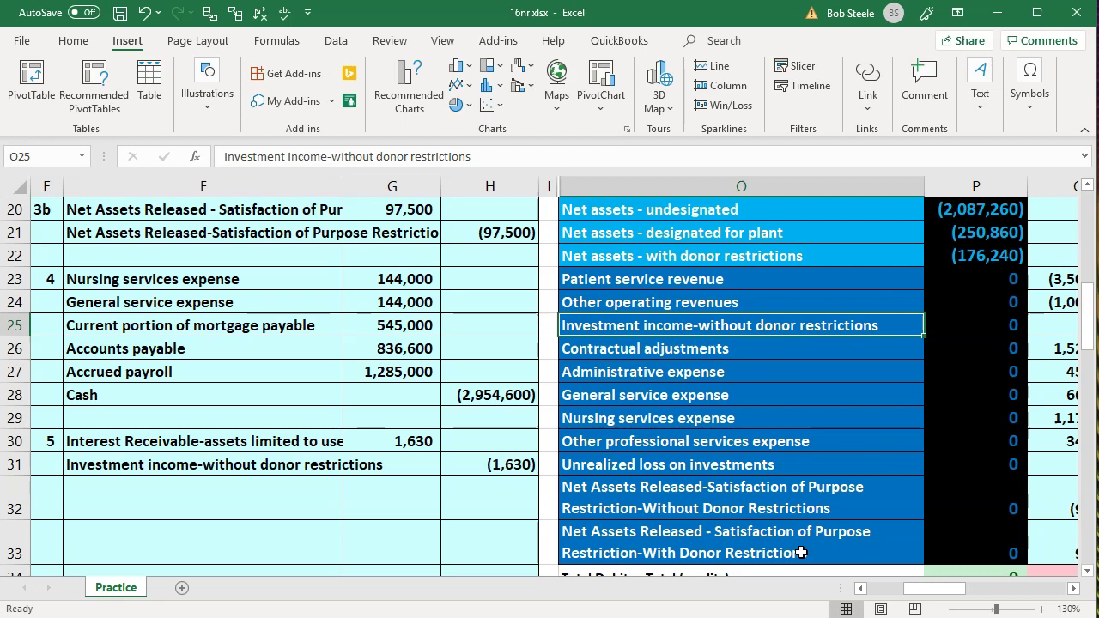
key("Right")
key("Right")
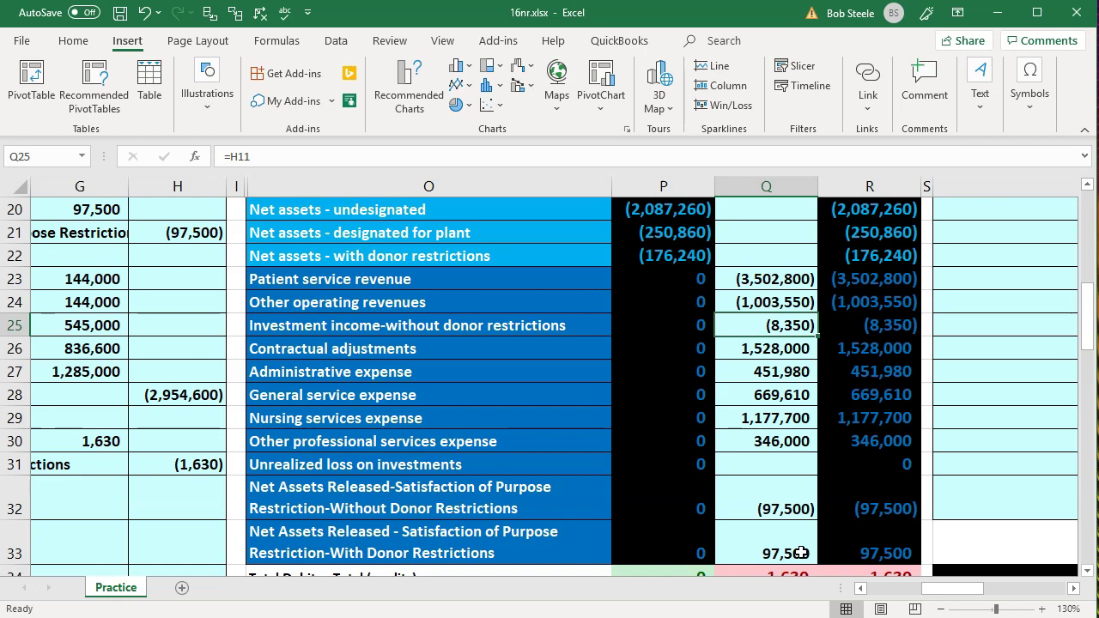
key("F2")
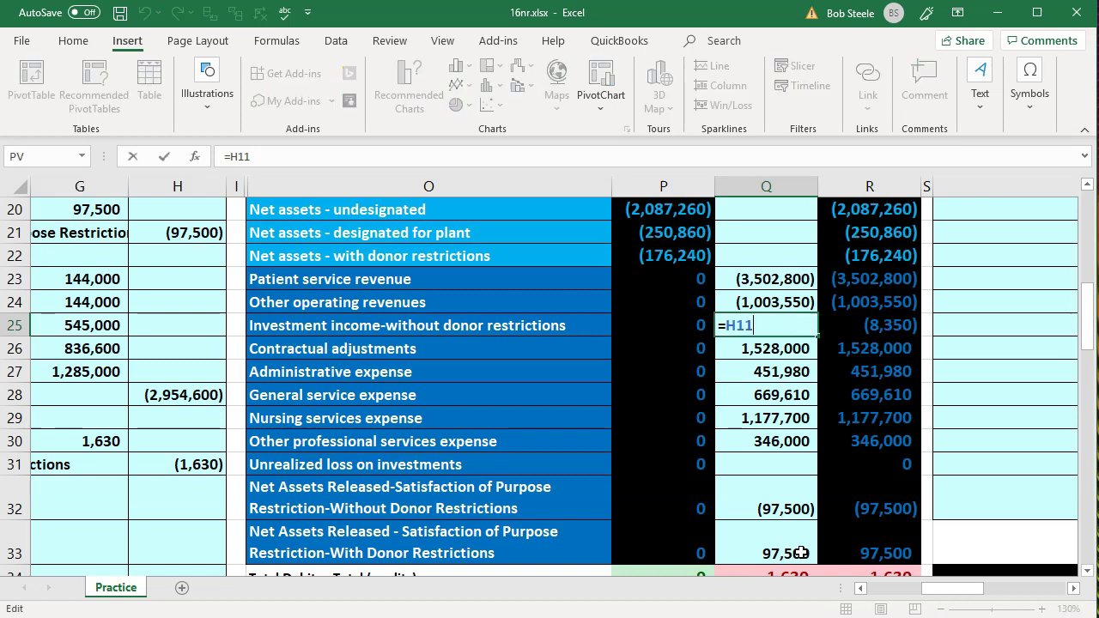
type("+")
key("Left")
key("Left")
key("Left")
key("Left")
key("Left")
key("Left")
key("Left")
key("Down")
key("Down")
key("Down")
key("Down")
key("Down")
key("Down")
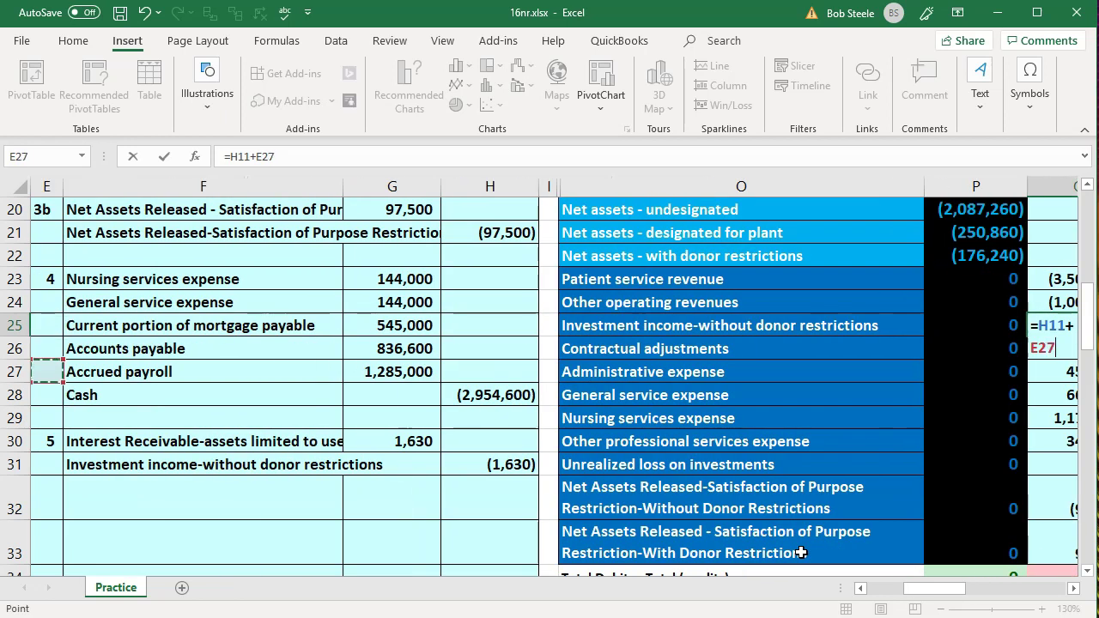
key("Right")
key("Right")
key("Right")
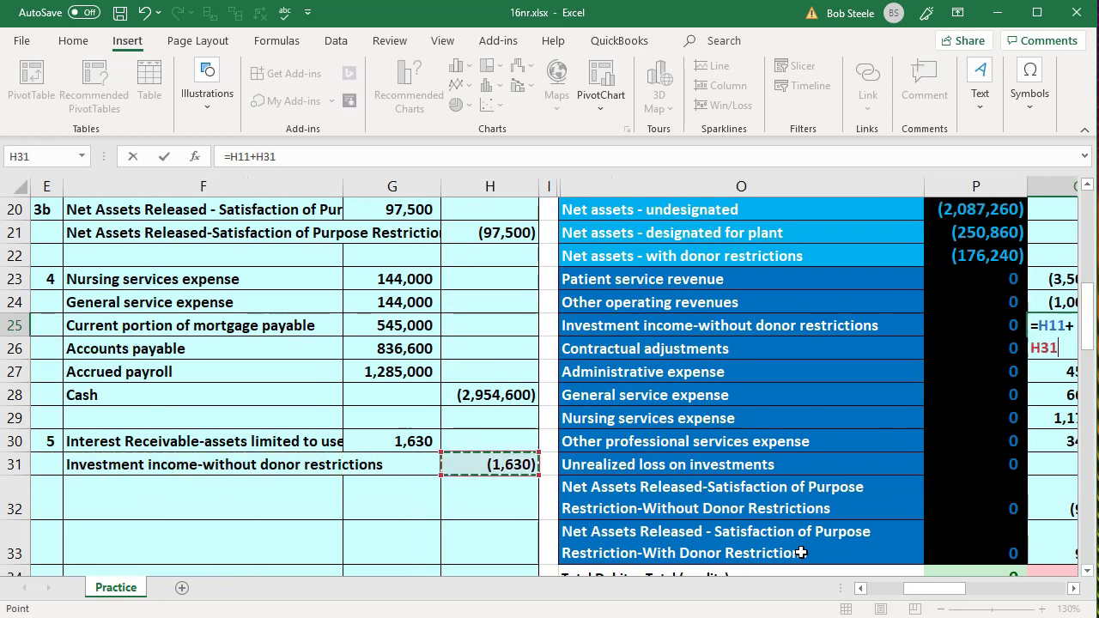
key("Return")
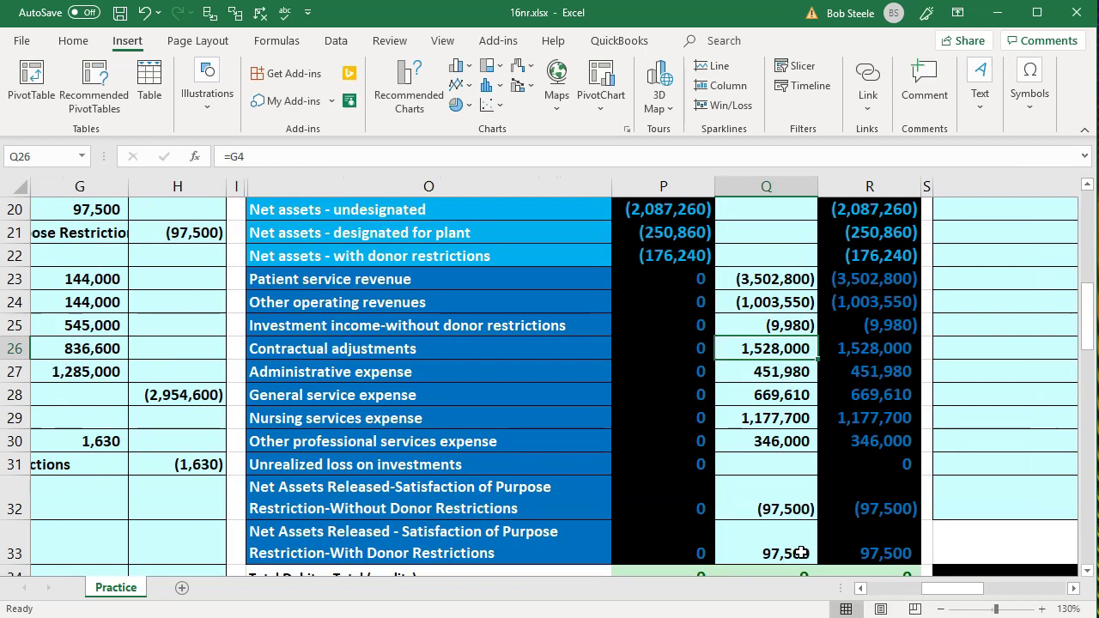
- Check the ending investment income balance, the Total Debits - Total (credits) row and the Change in Temporary Accounts in column R
key("Right")
key("Up")
key("Down")
key("Down")
key("Down")
key("Down")
key("Down")
key("Down")
key("Down")
key("Down")
key("Down")
key("Down")
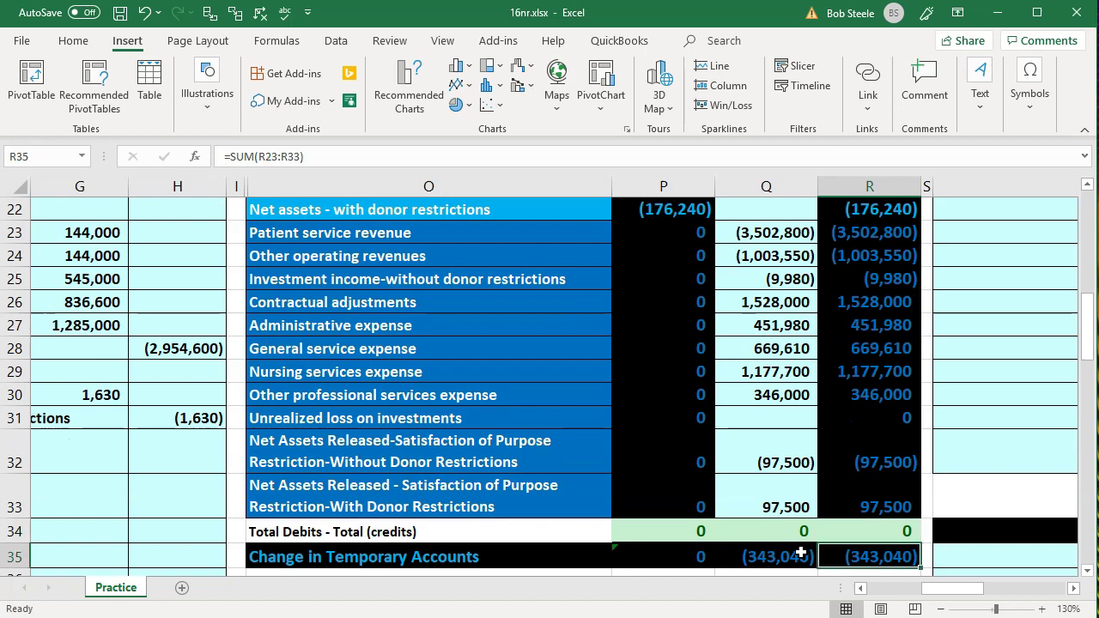
scroll(800, 554, "down", 1)
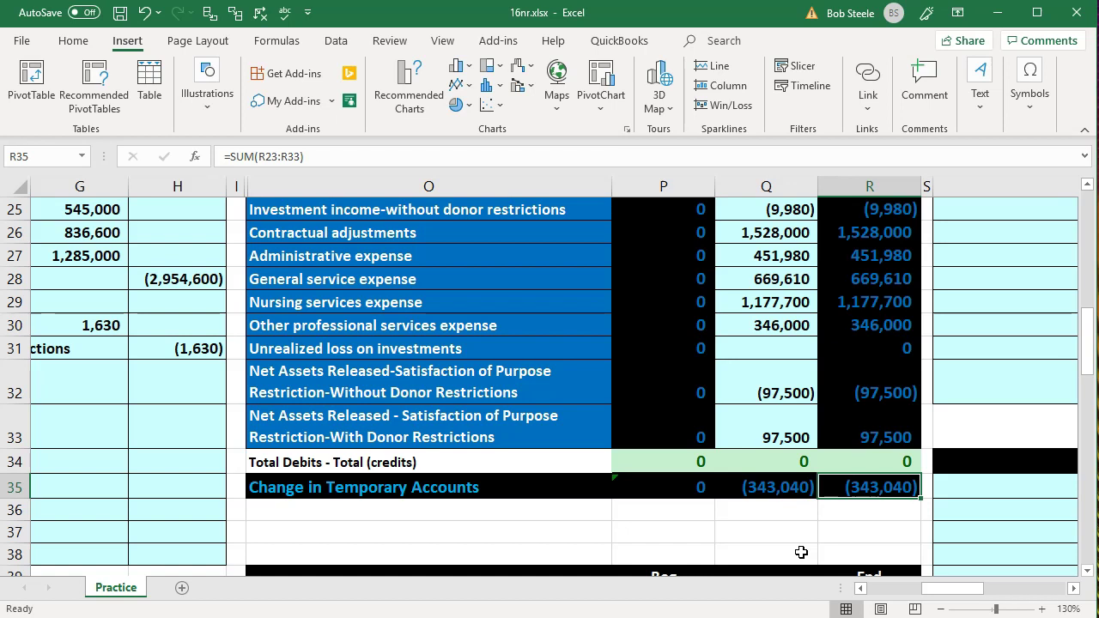
- Remove the green fill from item 5's interest accrued on investments in B31:C32
key("Left")
key("Left")
key("Left")
key("Left")
key("Left")
key("Left")
key("Left")
key("Left")
key("Left")
key("Left")
key("Left")
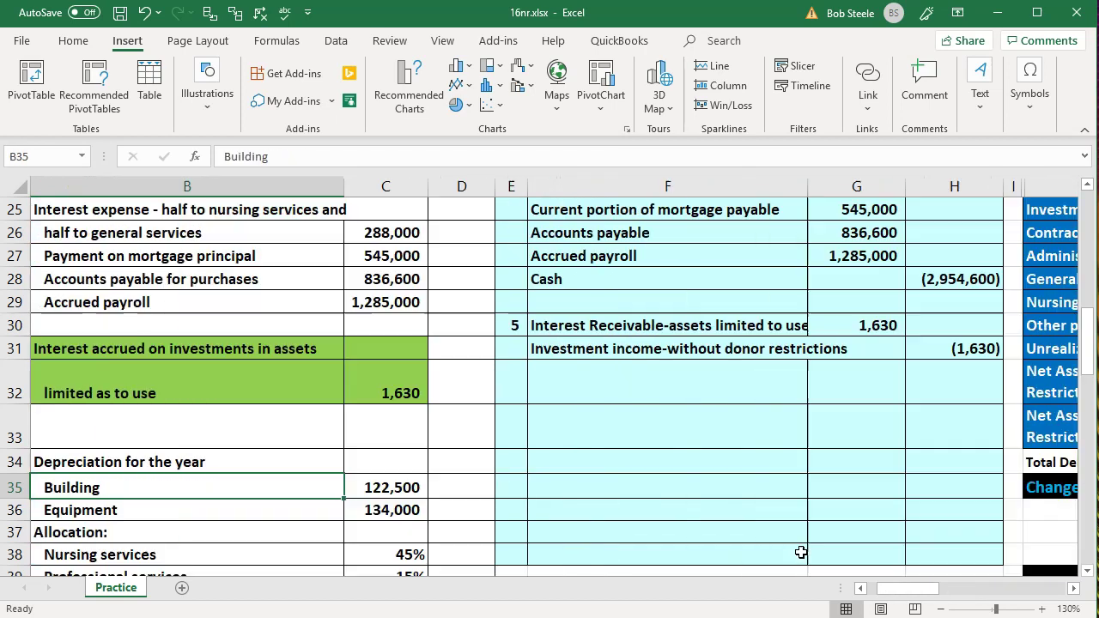
key("Left")
left_click_drag(218, 345, 420, 388)
right_click(420, 389)
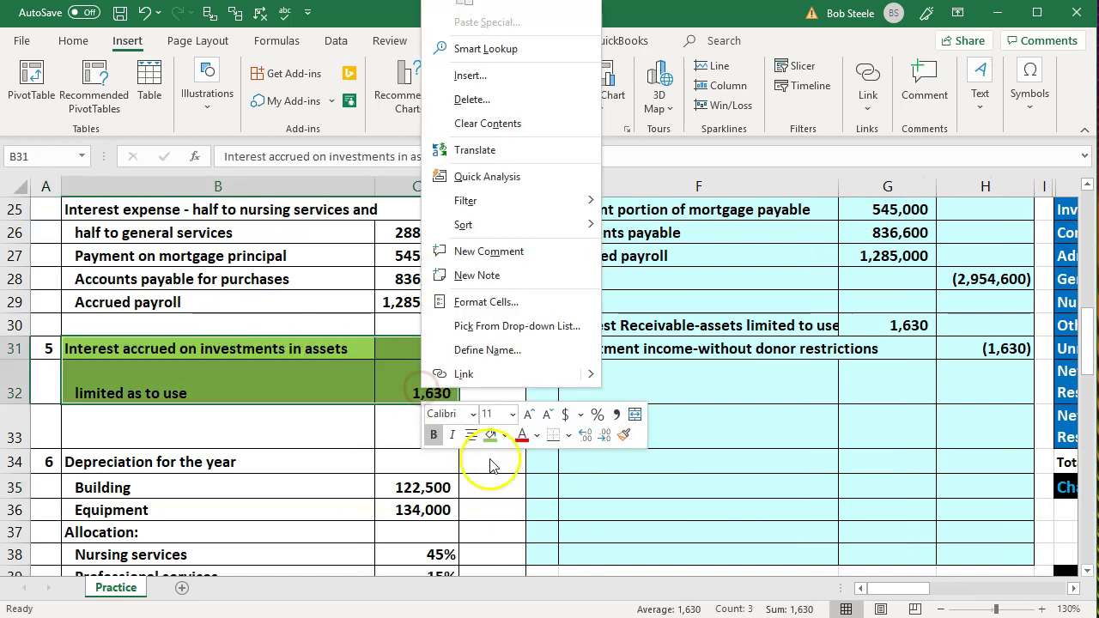
left_click(507, 436)
left_click(515, 387)
left_click(309, 413)
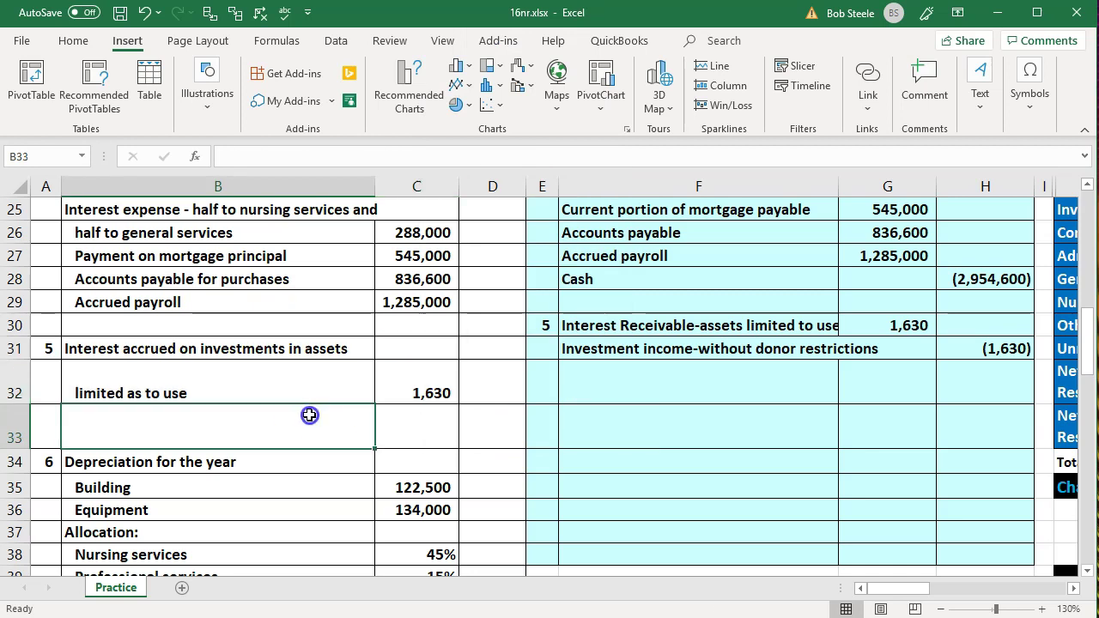
- Highlight item 6's depreciation and allocation data in B34:C40 with green fill
scroll(309, 413, "down", 2)
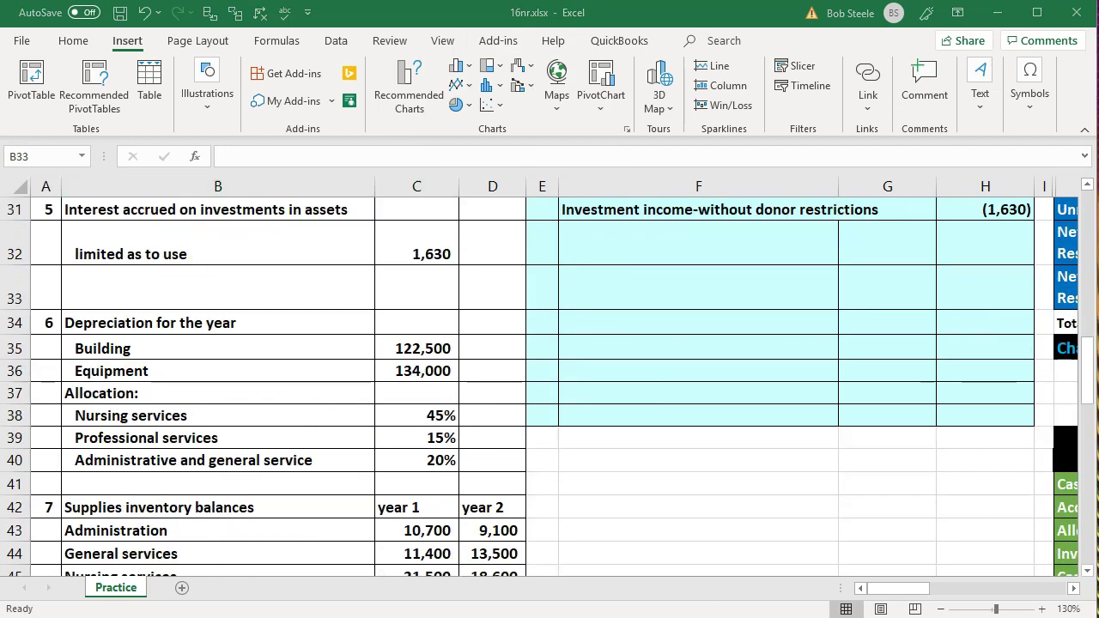
mouse_move(221, 325)
left_mouse_down()
mouse_move(363, 398)
mouse_move(398, 458)
left_mouse_up()
right_click(398, 459)
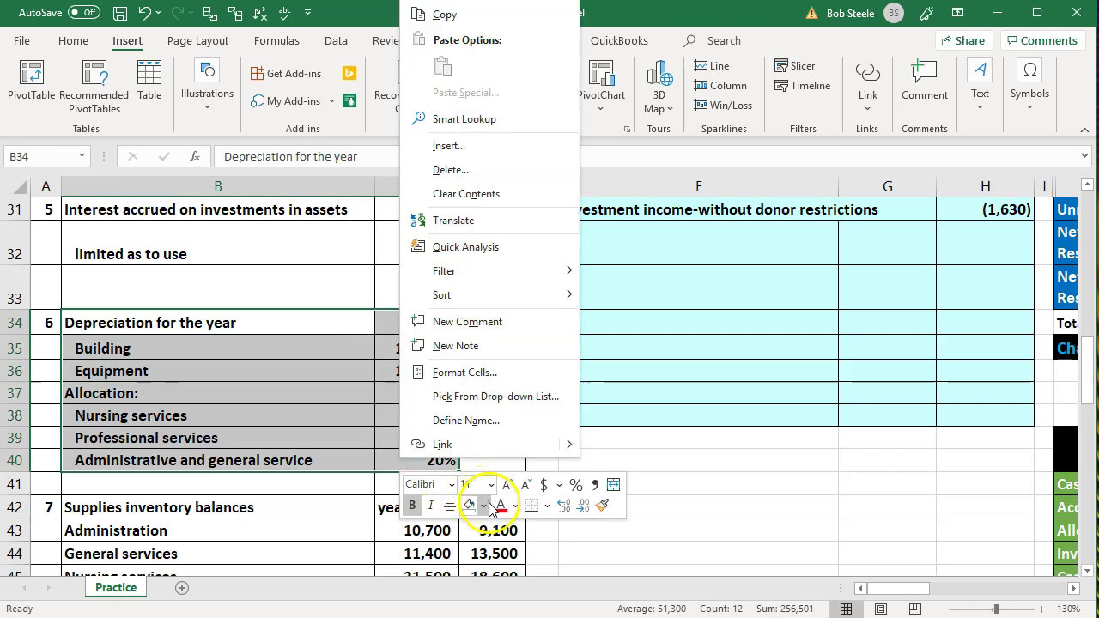
left_click(483, 505)
left_click(527, 377)
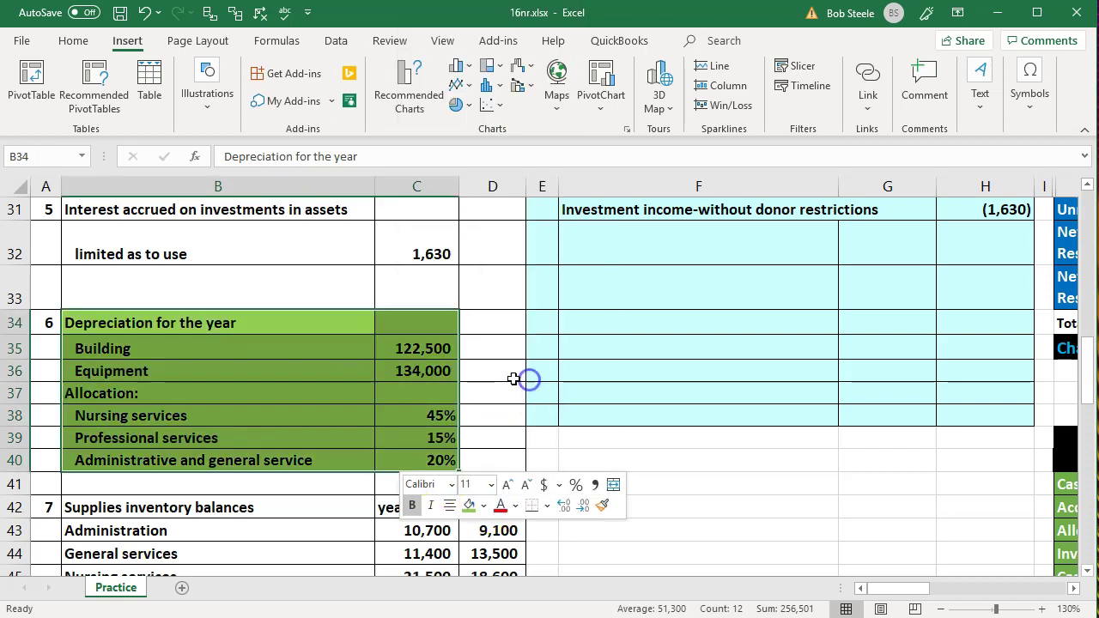
- Review item 6's equipment depreciation and the allocation percentages for nursing, professional, and administrative and general services
left_click(377, 378)
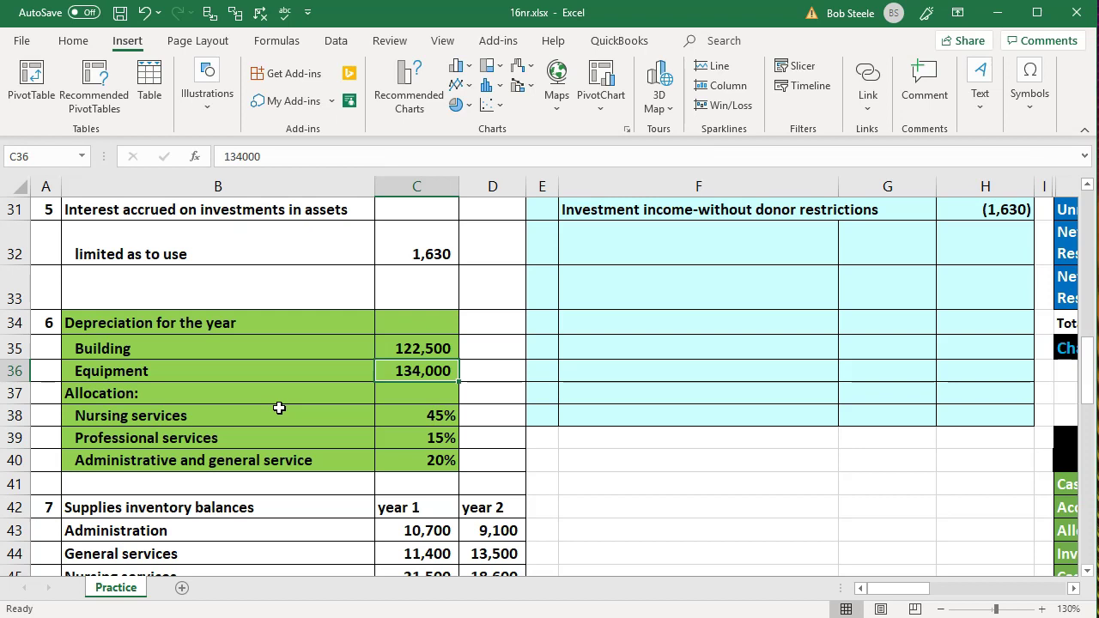
left_click(265, 420)
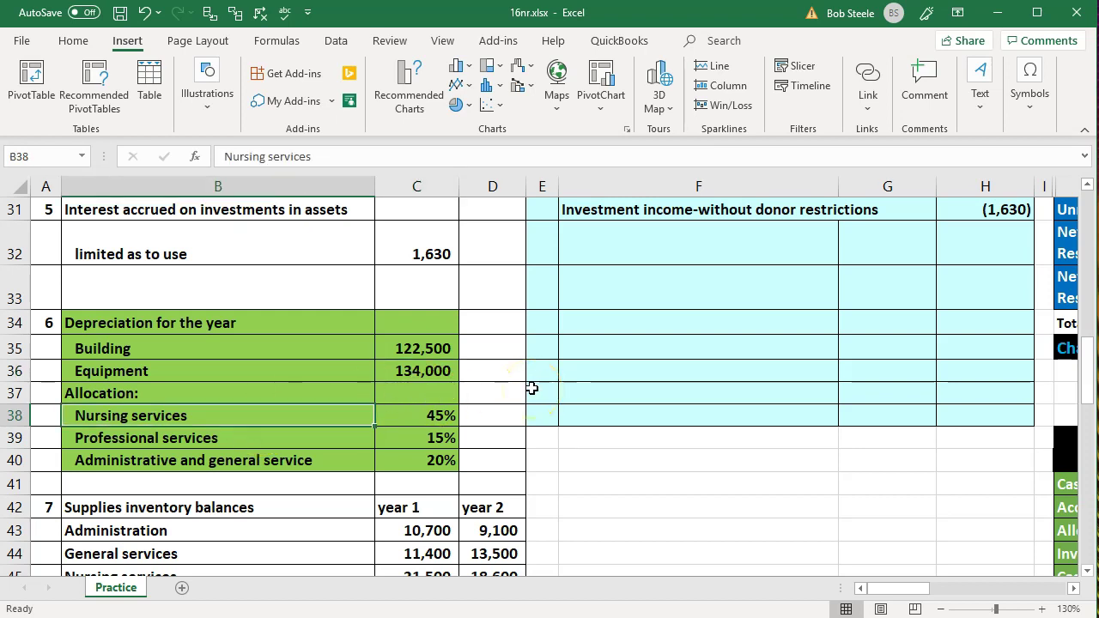
key("Down")
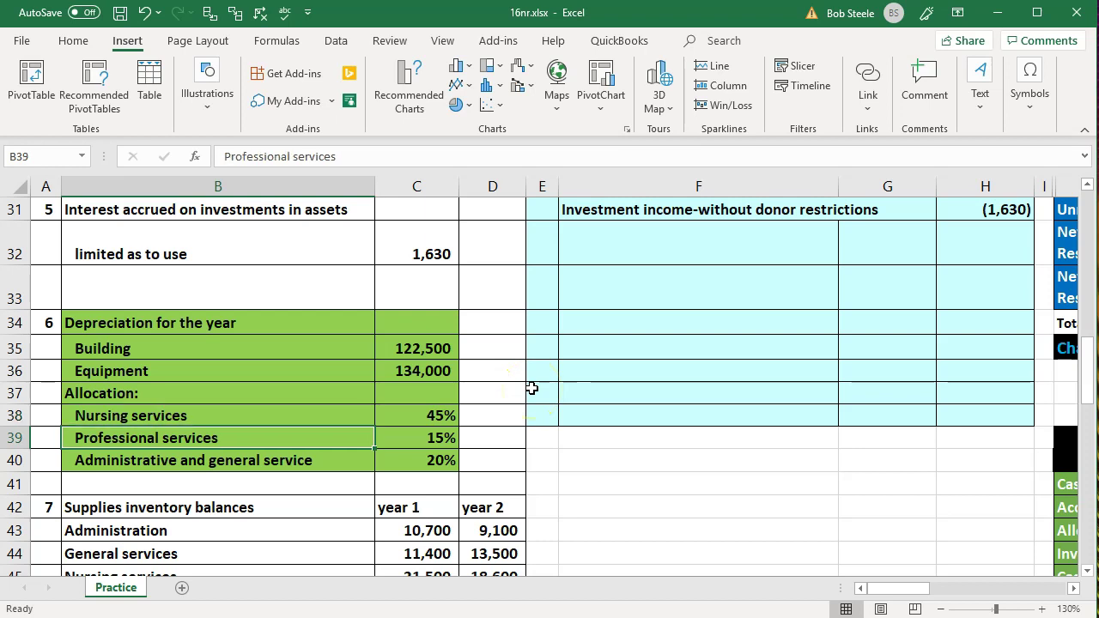
key("Down")
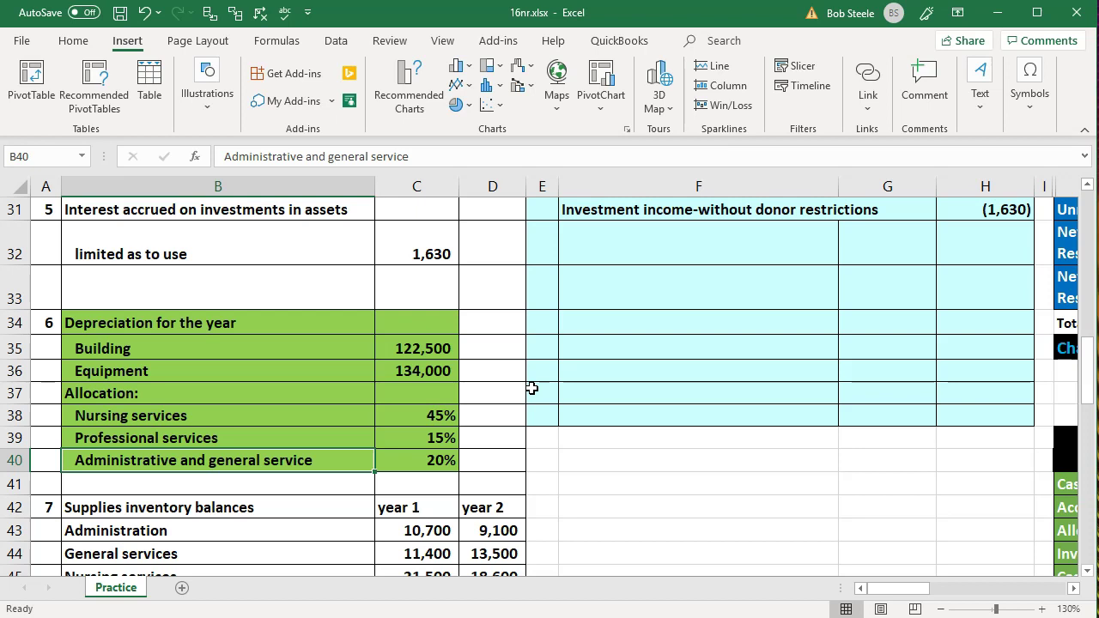
key("Right")
key("Up")
key("Up")
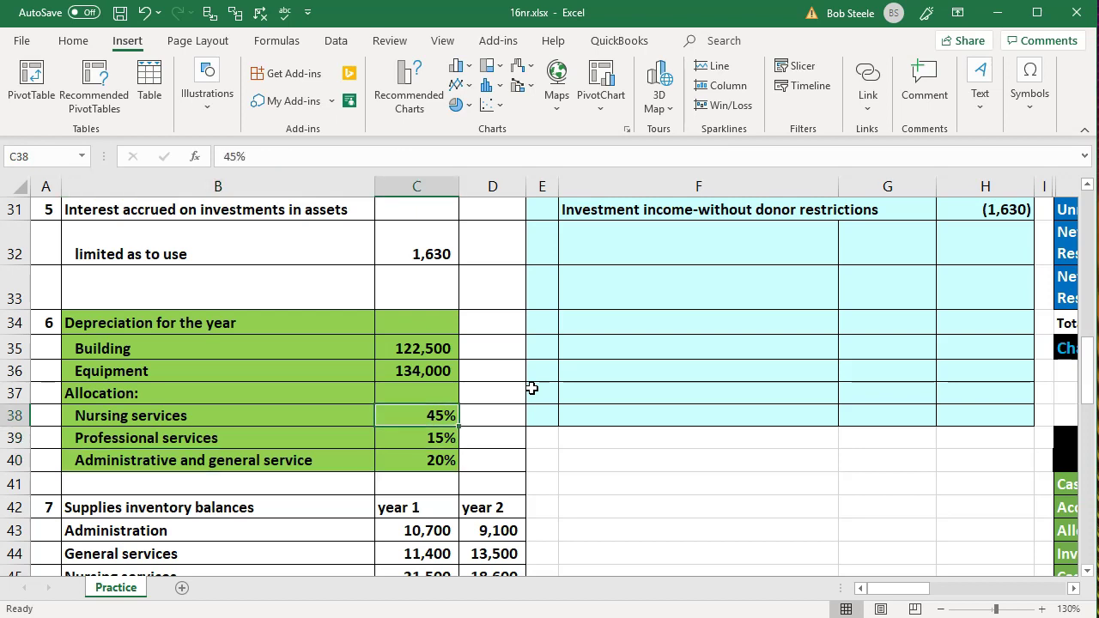
key("Down")
key("Down")
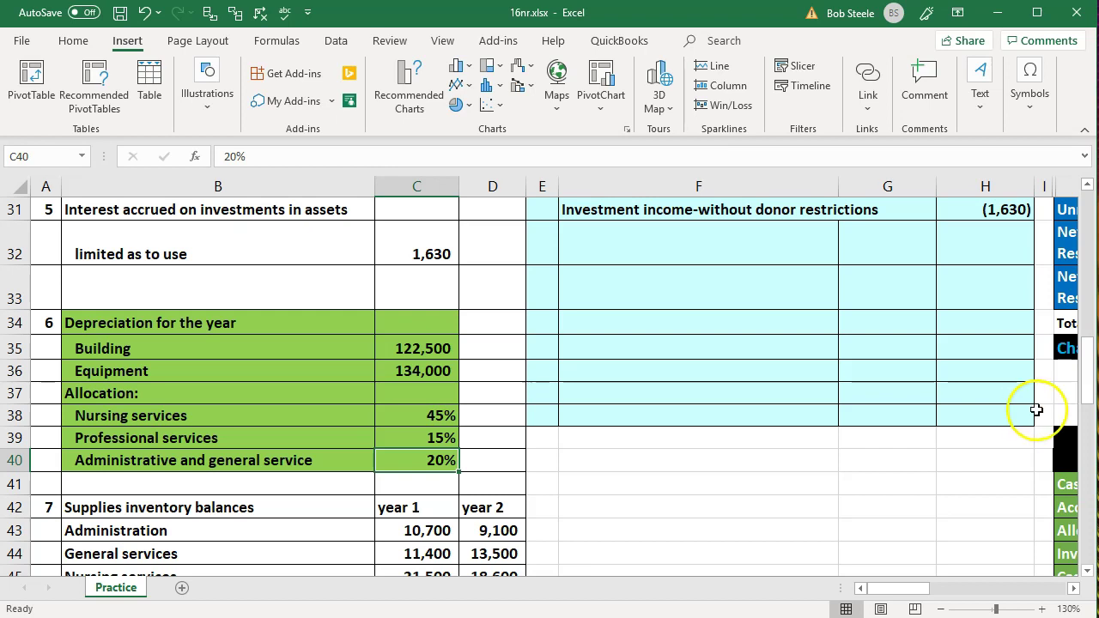
- Examine the equipment and Accumulated depreciation - building rows of the trial balance, including the building's beginning and ending balances
scroll(908, 459, "up", 8)
left_click(889, 271)
key("Right")
key("Right")
key("Right")
key("Right")
key("Right")
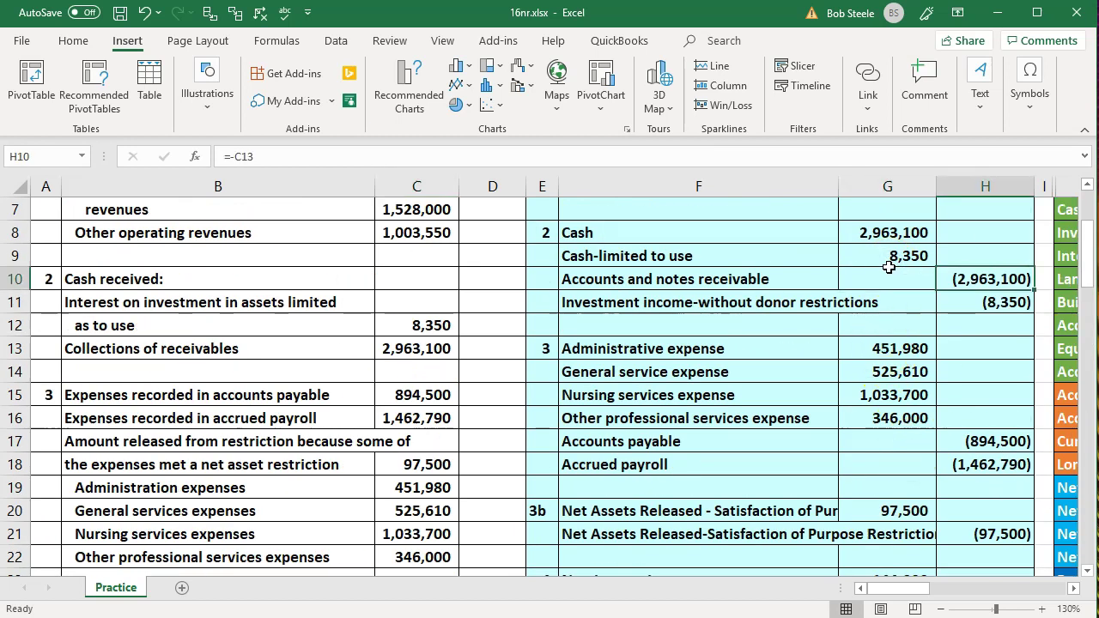
key("Left")
key("Left")
key("Left")
key("Right")
key("Down")
key("Down")
key("Down")
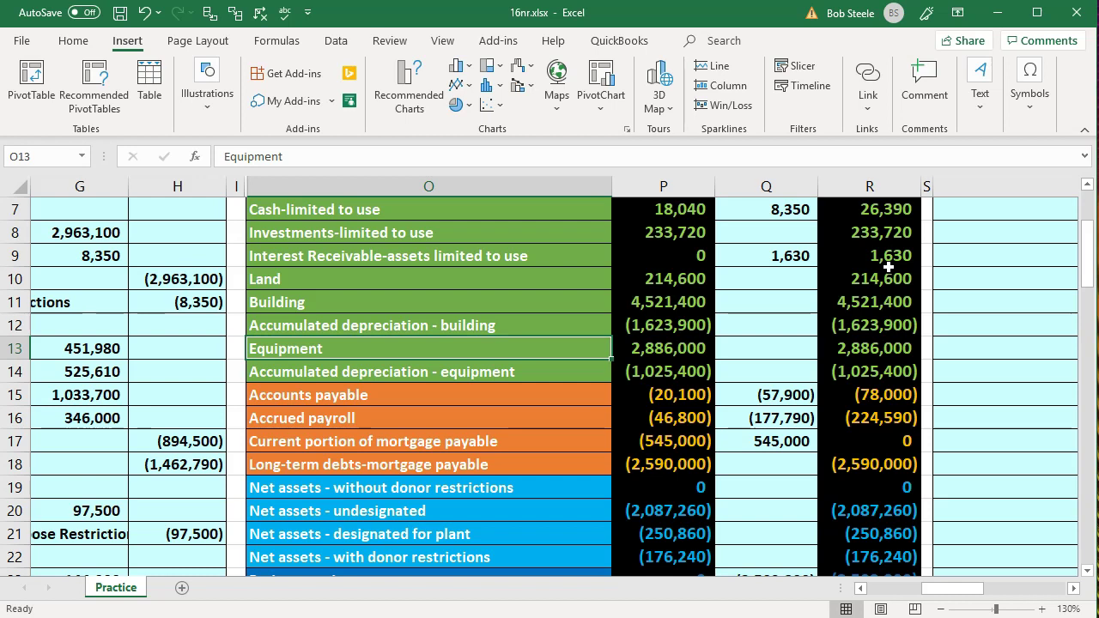
key("Up")
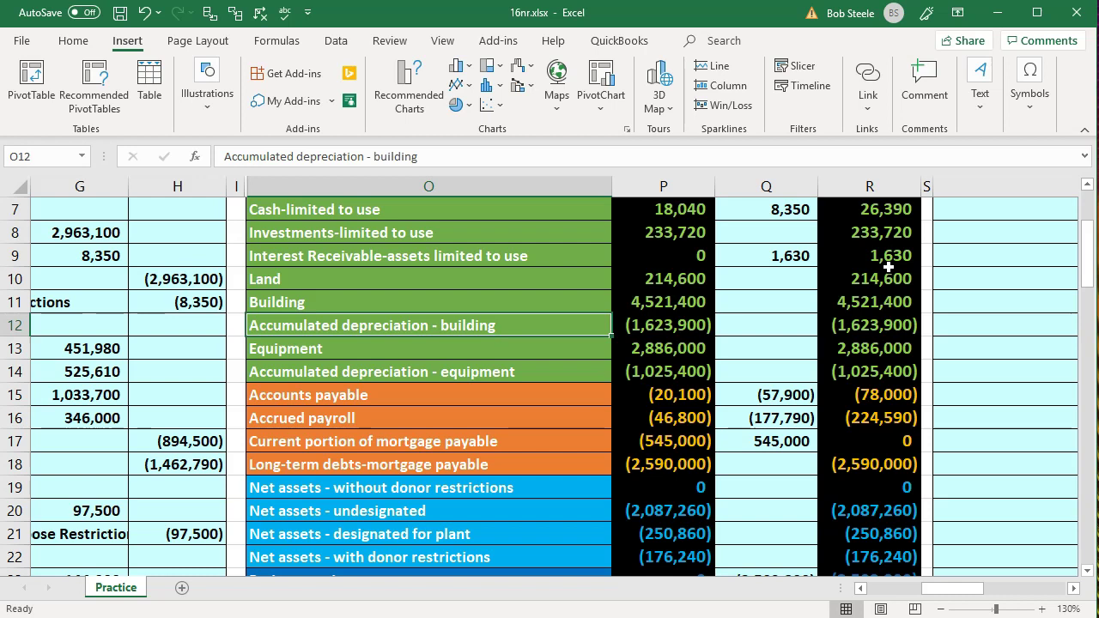
key("Right")
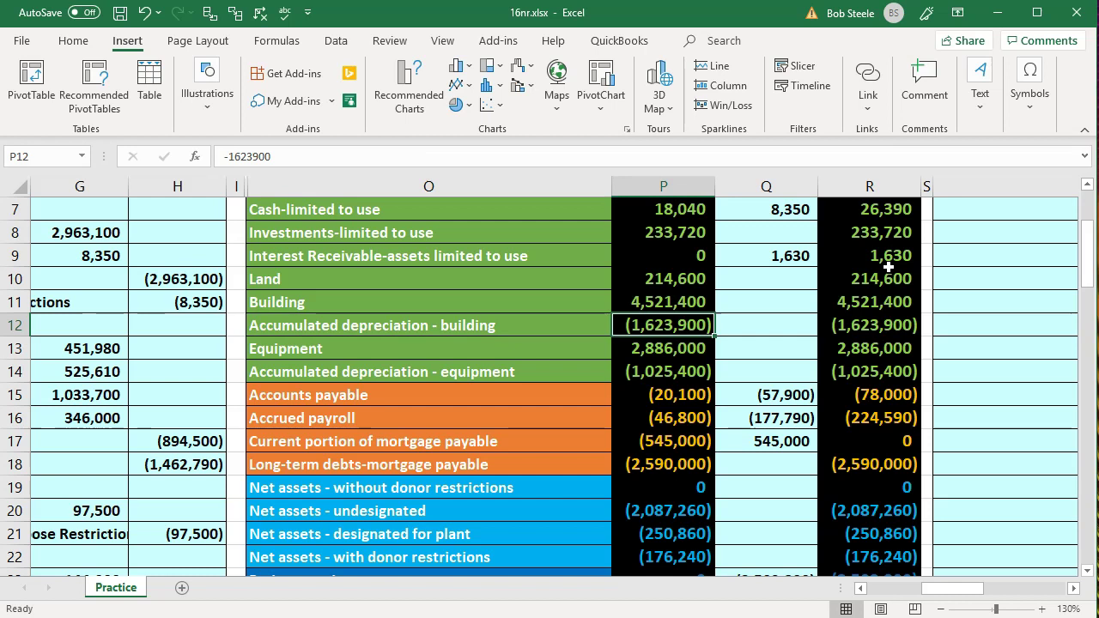
key("Right")
key("Right")
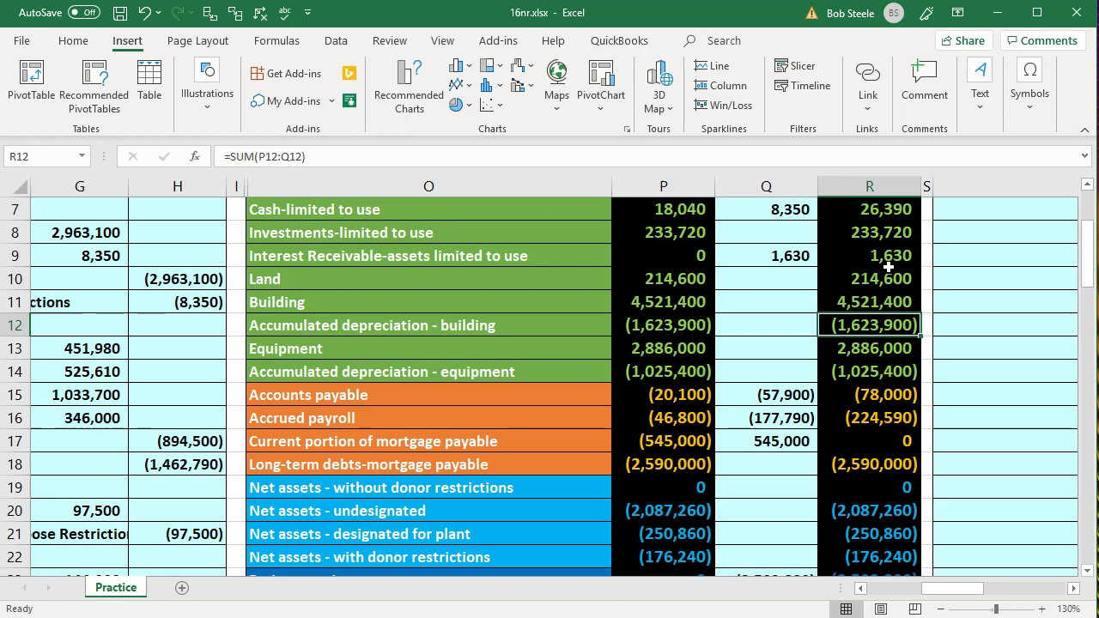
- Number the new journal entry 6 in E33, leaving a blank row below entry 5
key("Left")
key("Left")
key("Left")
key("Left")
key("Left")
key("Left")
key("Left")
key("Left")
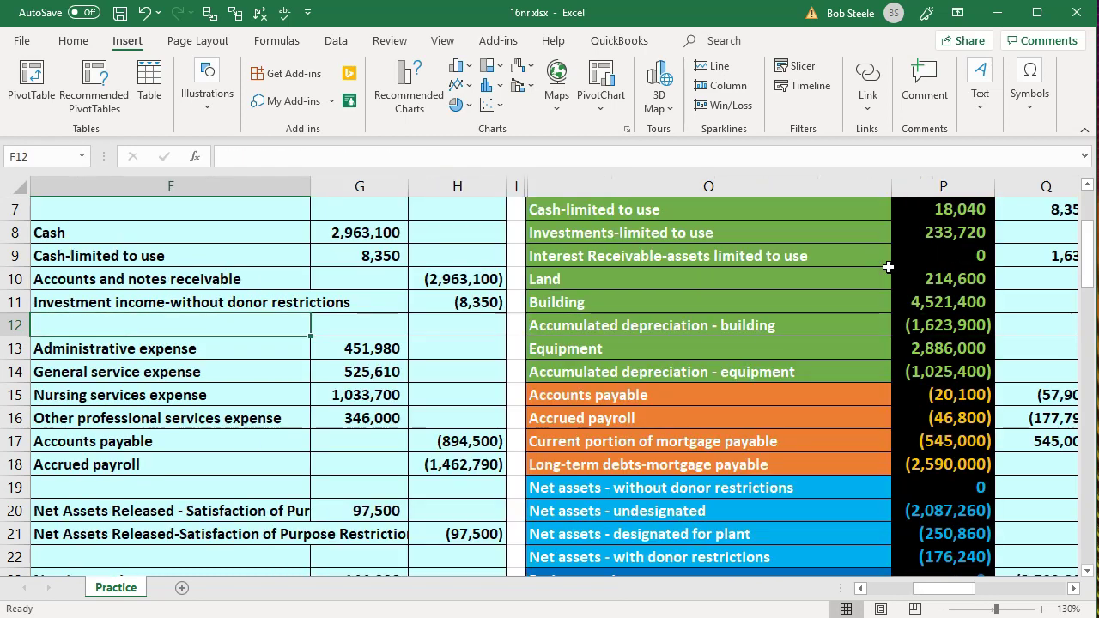
key("Down")
key("Down")
key("Down")
key("Down")
key("Down")
key("Down")
key("Down")
key("Down")
key("Down")
key("Down")
key("Down")
key("Down")
key("Down")
key("Down")
key("Down")
key("Down")
key("Down")
key("Down")
key("Down")
key("Down")
key("Down")
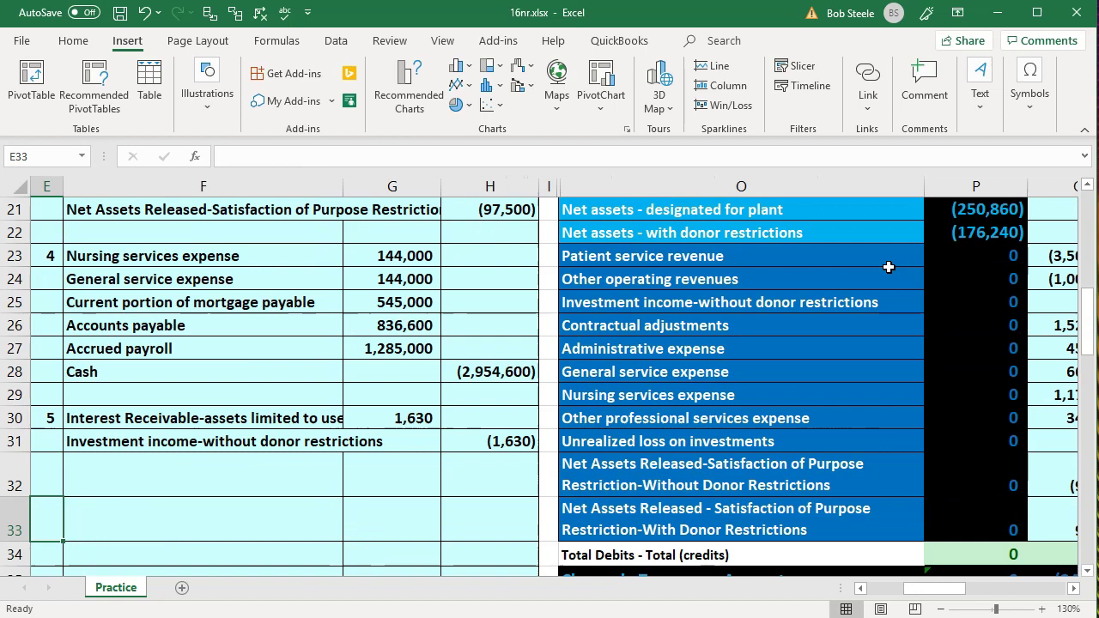
type("6")
key("Return")
- Enter Administrative expense as entry 6's first account by linking F33 to O27
key("Right")
key("Up")
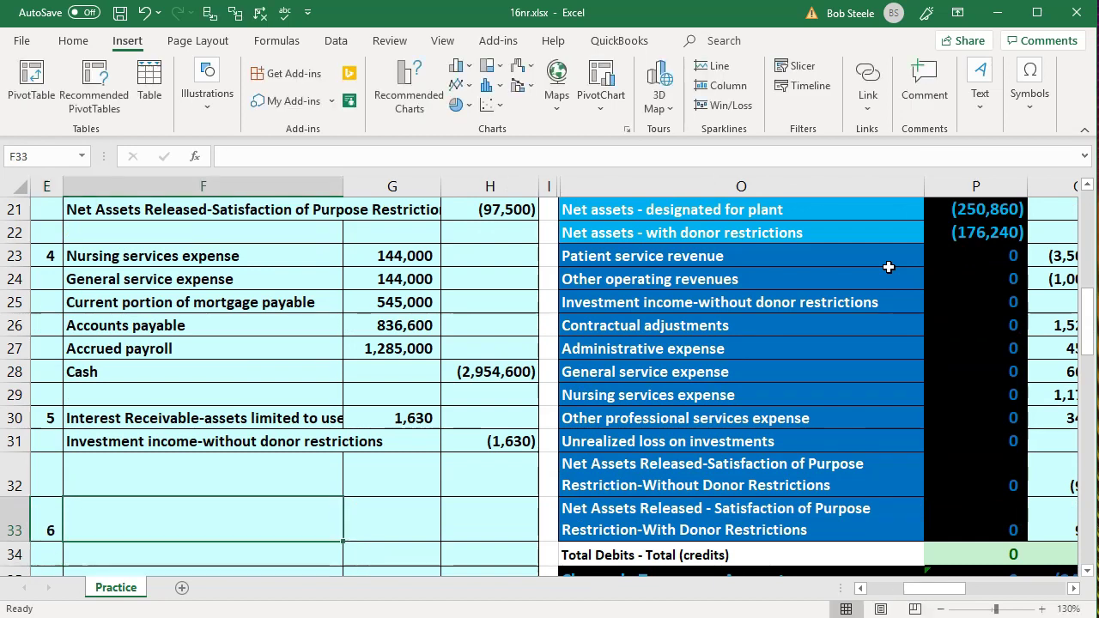
type("=")
key("Right")
key("Right")
key("Right")
key("Up")
key("Up")
key("Up")
key("Up")
key("Up")
key("Up")
key("Right")
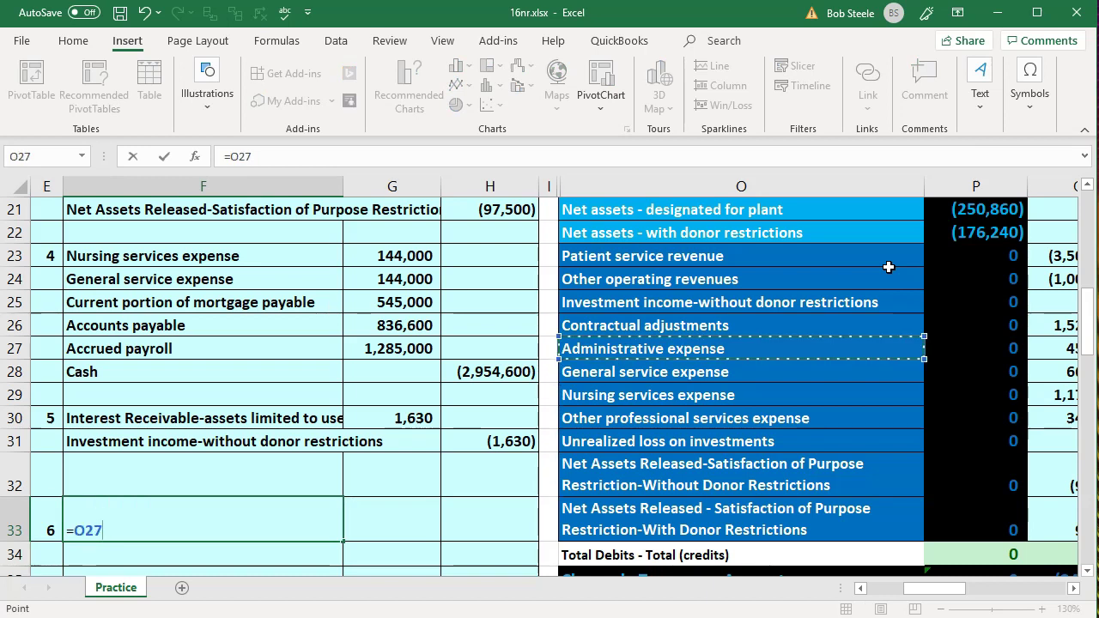
key("Return")
- Enter General service expense as entry 6's second account by linking F34 to O28
type("=")
key("Right")
key("Right")
key("Right")
key("Right")
key("Up")
key("Up")
key("Up")
key("Up")
key("Up")
key("Up")
key("Return")
- Enter Nursing services expense as entry 6's third account by linking F35 to O29
type("=")
key("Right")
key("Right")
key("Right")
key("Up")
key("Up")
key("Up")
key("Up")
key("Up")
key("Up")
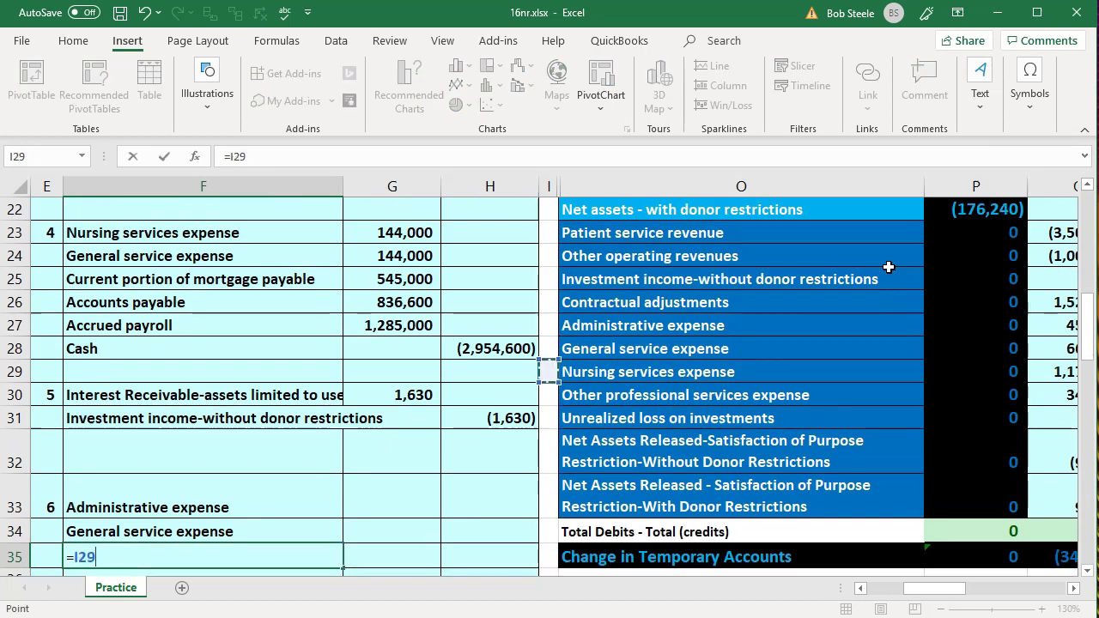
key("Right")
key("Return")
- Enter Other professional services expense as entry 6's fourth account by linking F36 to O30
type("=")
key("Right")
key("Right")
key("Right")
key("Up")
key("Up")
key("Up")
key("Up")
key("Up")
key("Up")
key("Right")
key("Return")
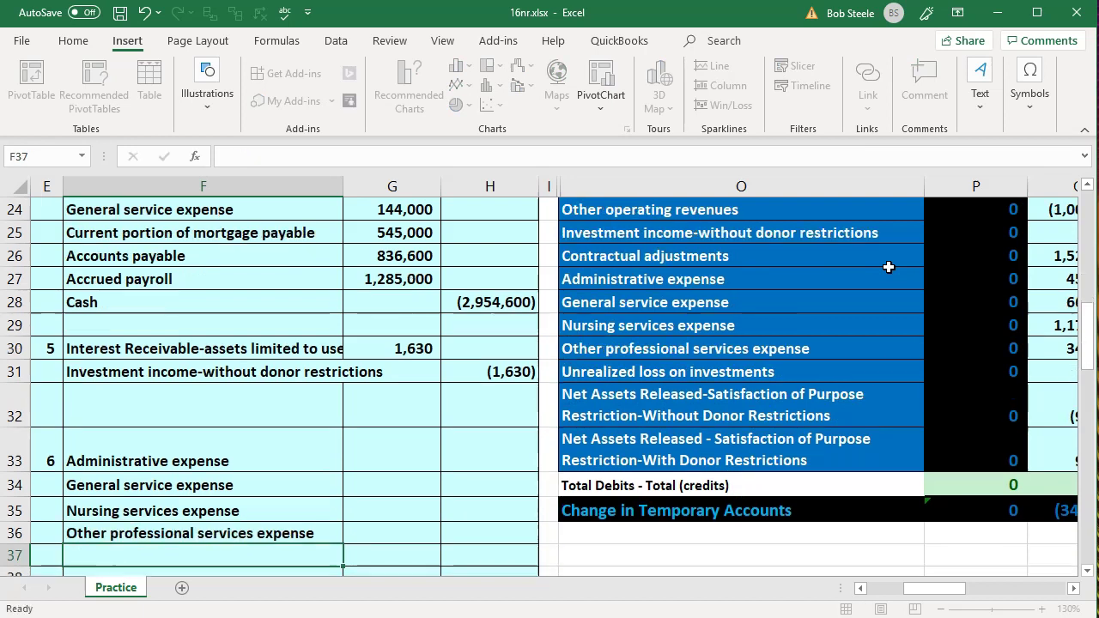
- Calculate entry 6's administrative expense debit in G33 as total depreciation times the 20% allocation, using =SUM(C35:C36)*C40
key("Right")
key("Up")
key("Up")
key("Up")
key("Up")
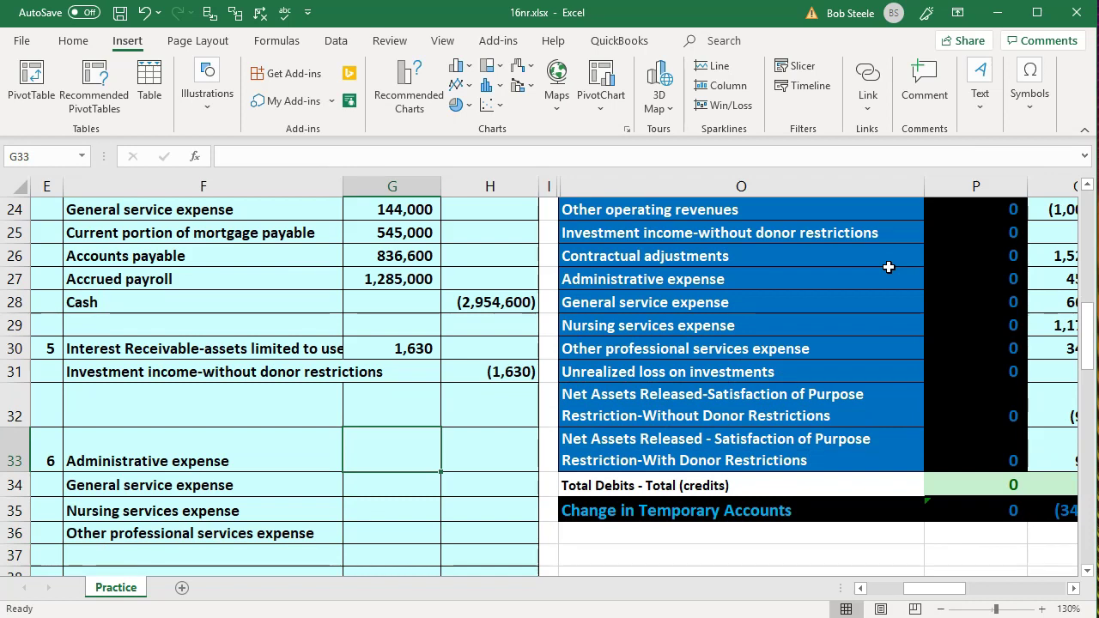
type("=")
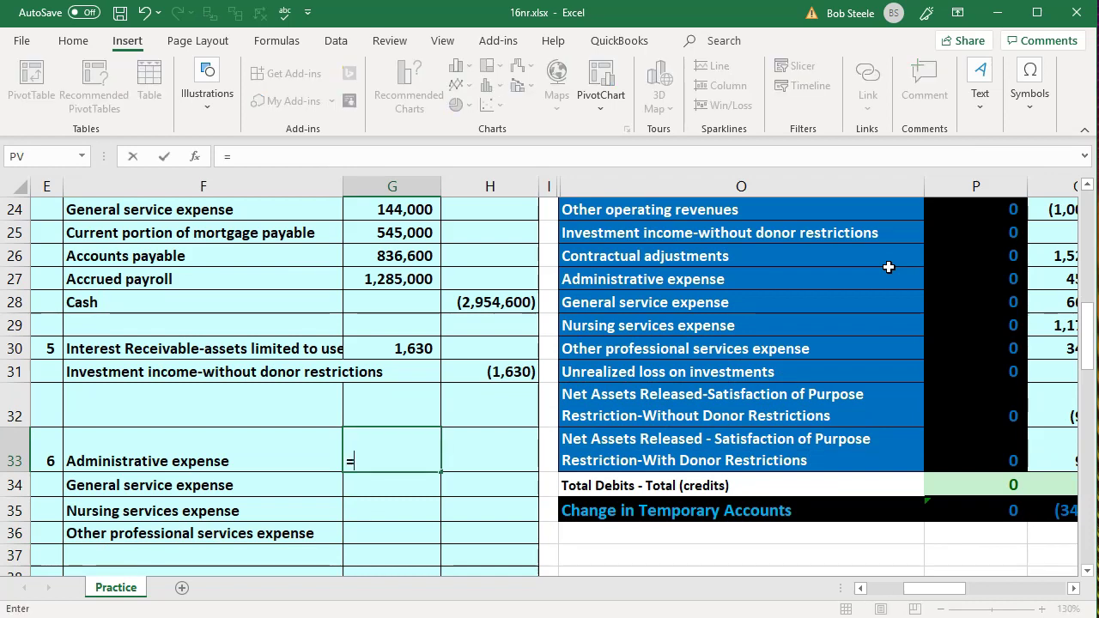
type("sum(")
key("Left")
key("Left")
key("Left")
key("Left")
key("Left")
key("Down")
key("Down")
key("Right")
key("Down")
key("Up")
key("shift+Down")
type(")")
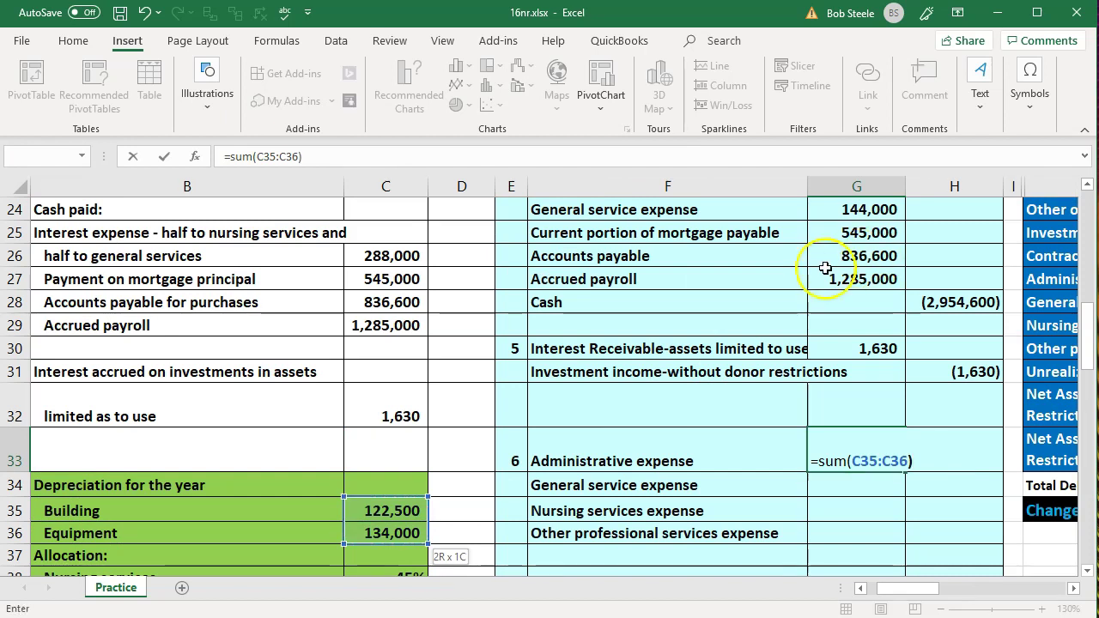
scroll(816, 266, "down", 1)
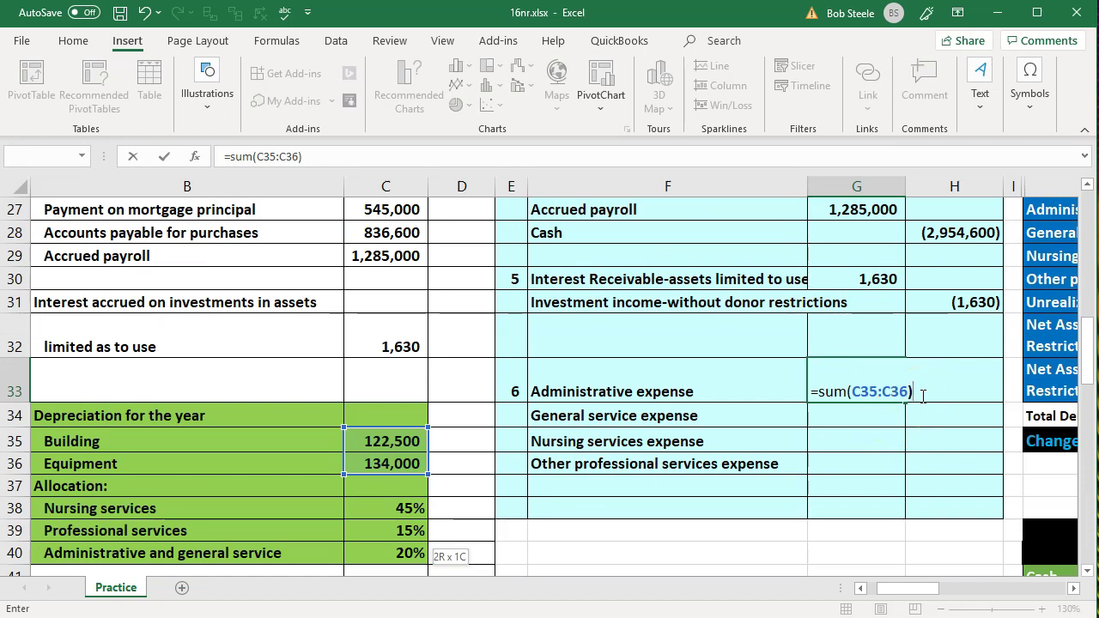
type("*")
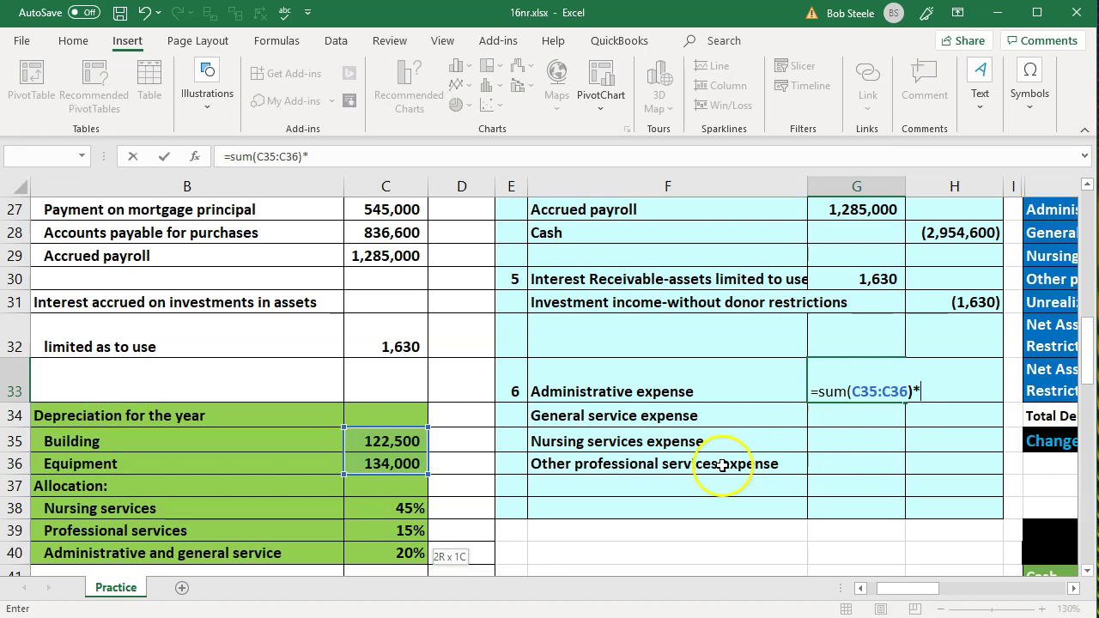
left_click(398, 553)
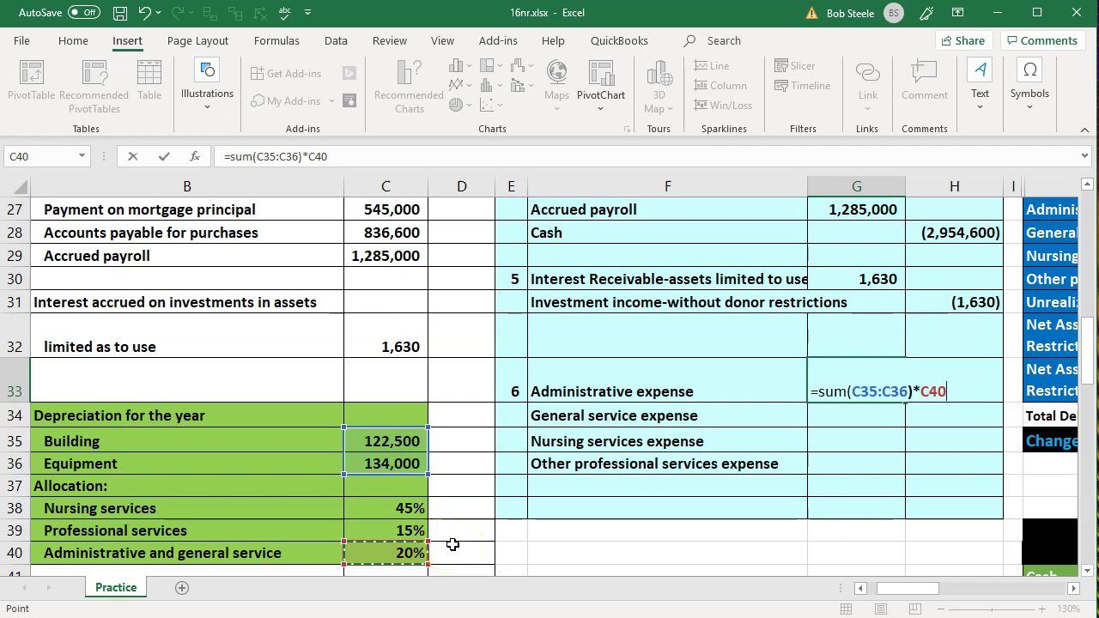
key("Return")
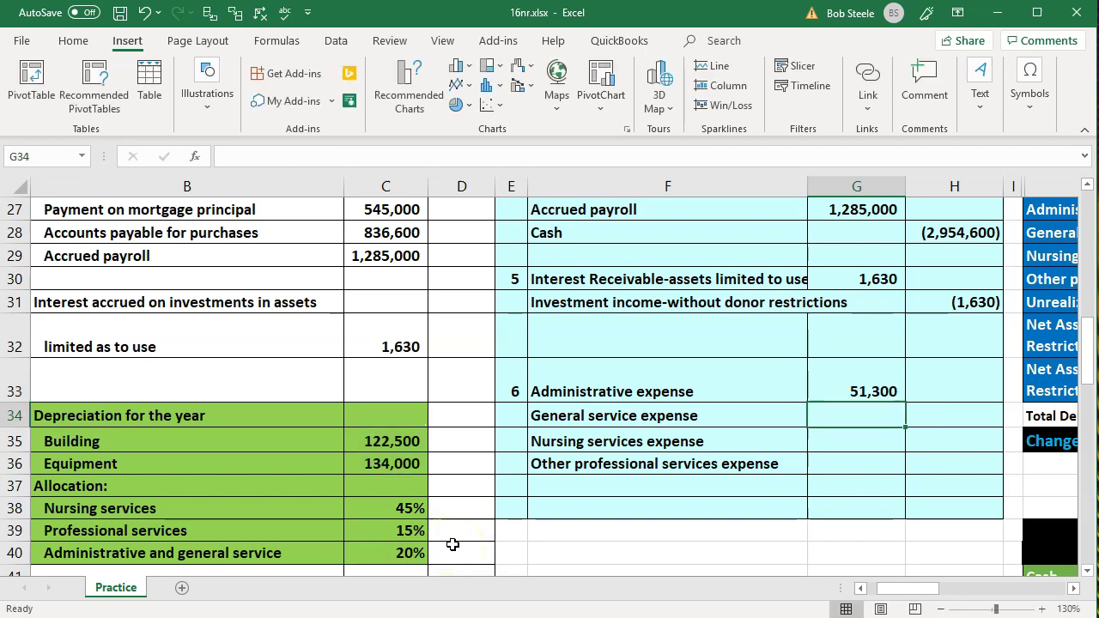
- Calculate entry 6's general service expense debit in G34 as total depreciation times the 20% allocation, using =SUM(C35:C36)*C40
type("=")
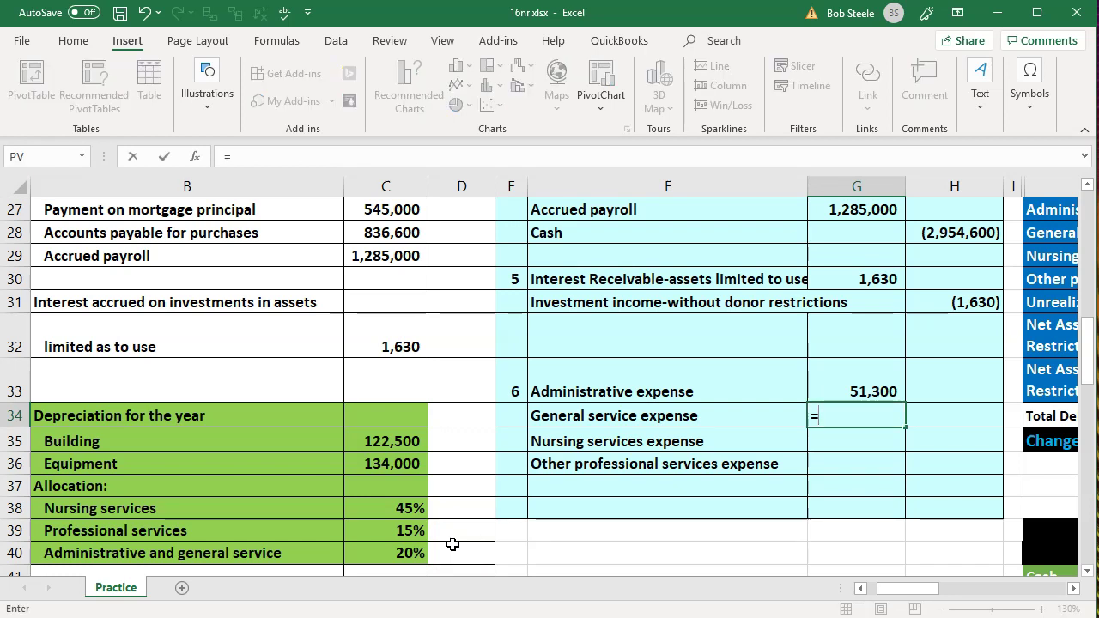
type("sum(")
key("Left")
key("Left")
key("Left")
key("Left")
key("Down")
key("shift+Down")
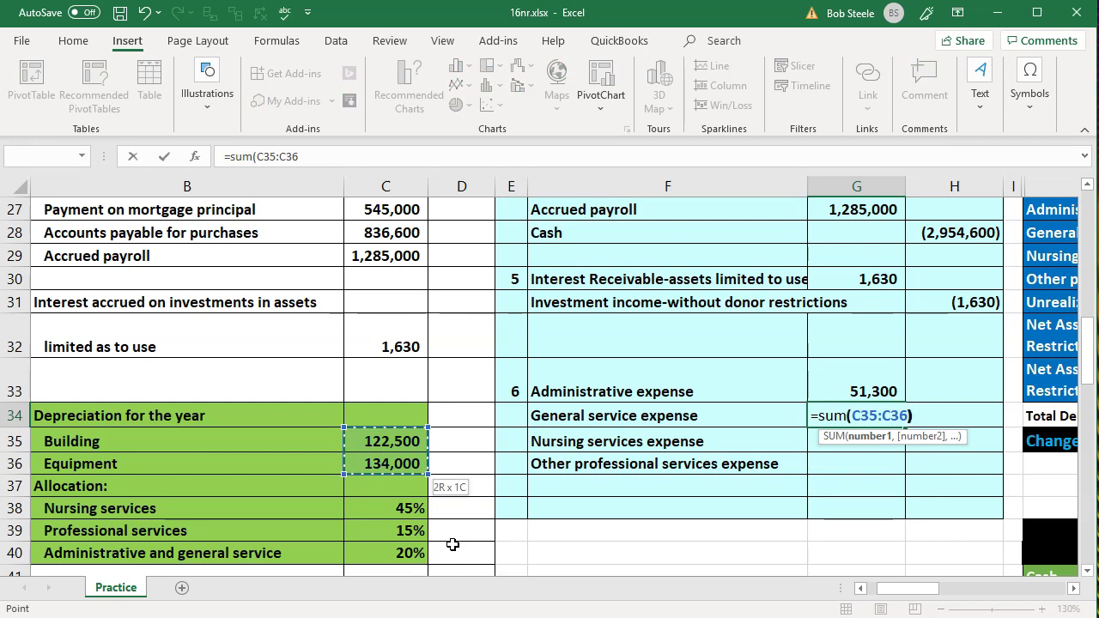
type(")*")
key("Down")
key("Down")
key("Down")
key("Left")
key("Left")
key("Left")
key("Down")
key("Down")
key("Down")
key("Left")
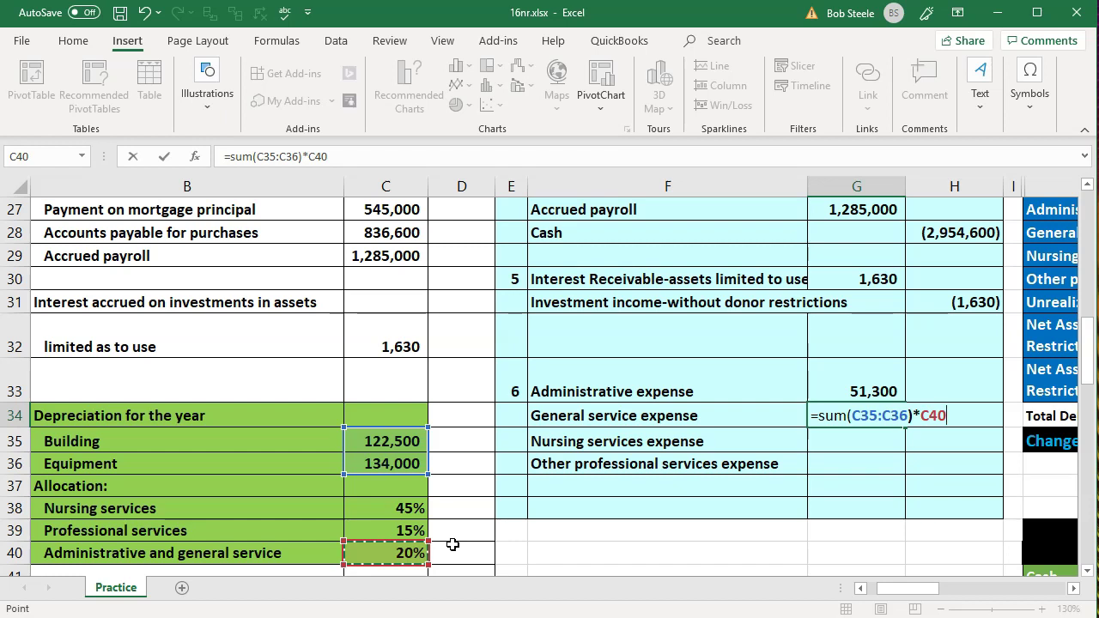
key("Return")
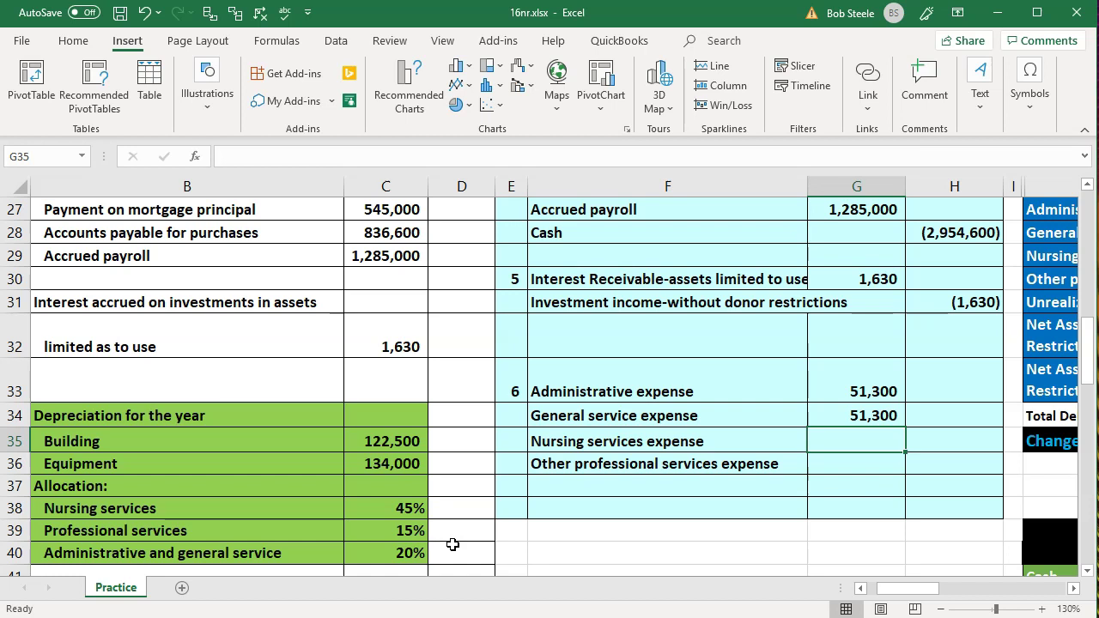
- Calculate entry 6's nursing services expense debit in G35 as total depreciation times the 45% allocation, using =SUM(C35:C36)*C38
type("=sum(")
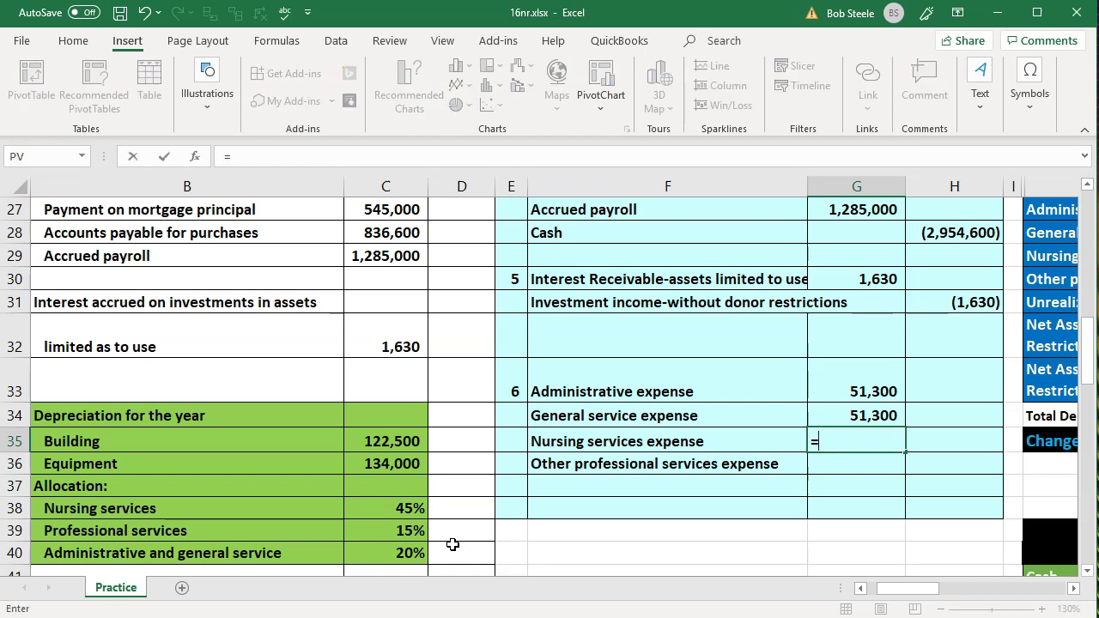
key("Left")
key("Left")
key("Left")
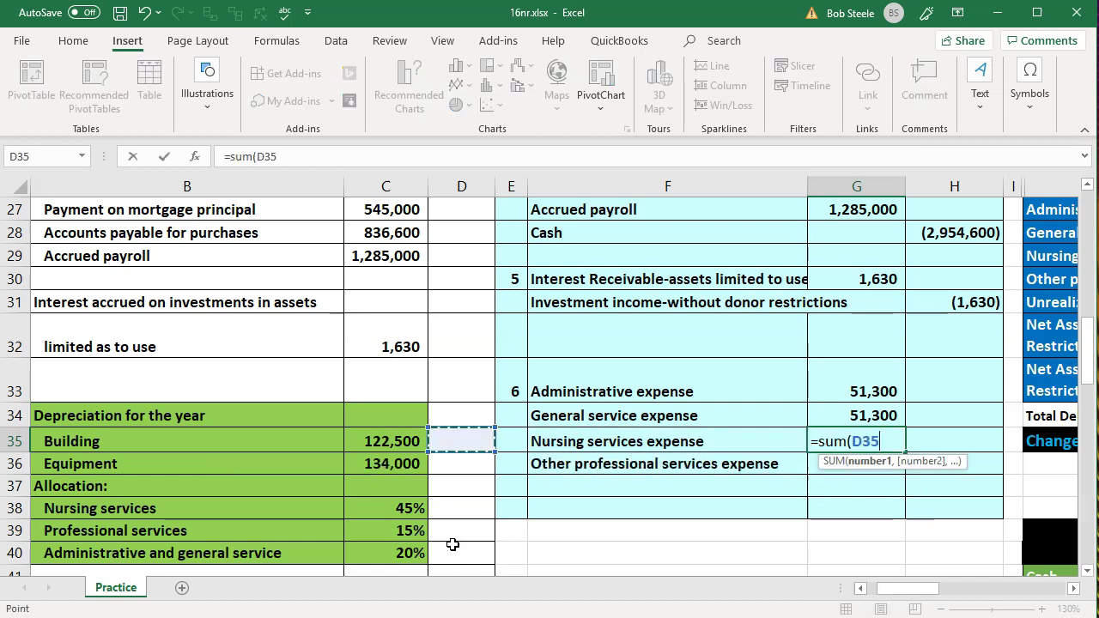
key("Left")
key("shift+Down")
type(")*")
key("Left")
key("Left")
key("Left")
key("Down")
key("Down")
key("Down")
key("Left")
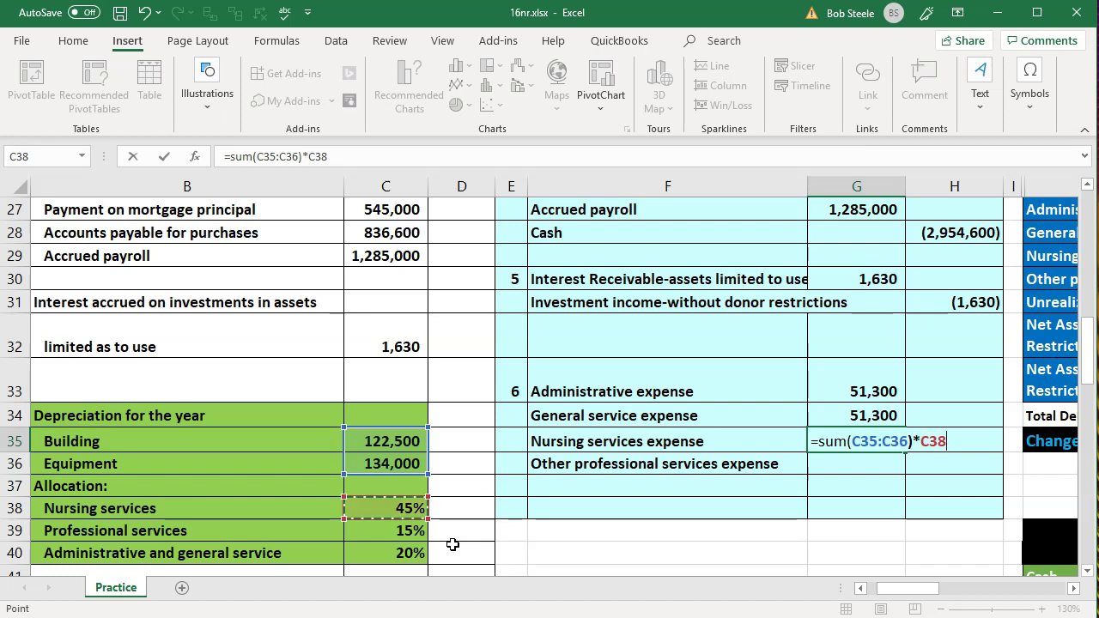
key("Return")
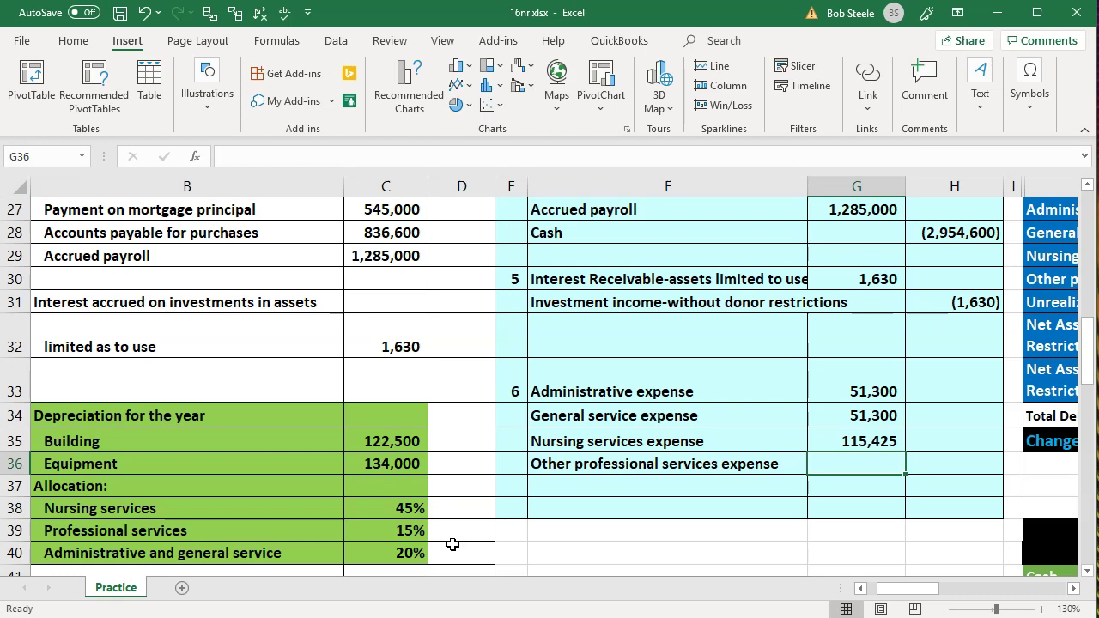
- Calculate entry 6's other professional services expense debit in G36 as total depreciation times the 15% allocation, using =SUM(C35:C36)*C39
type("=")
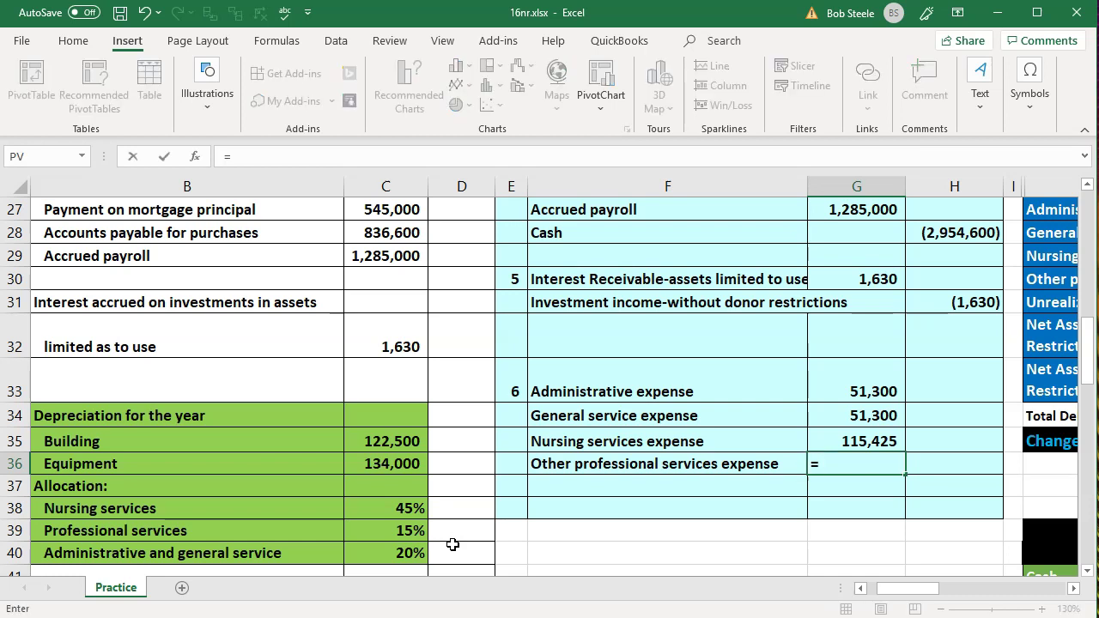
type("sum(")
key("Left")
key("Left")
key("Left")
key("Left")
key("Up")
key("shift+Down")
type(")")
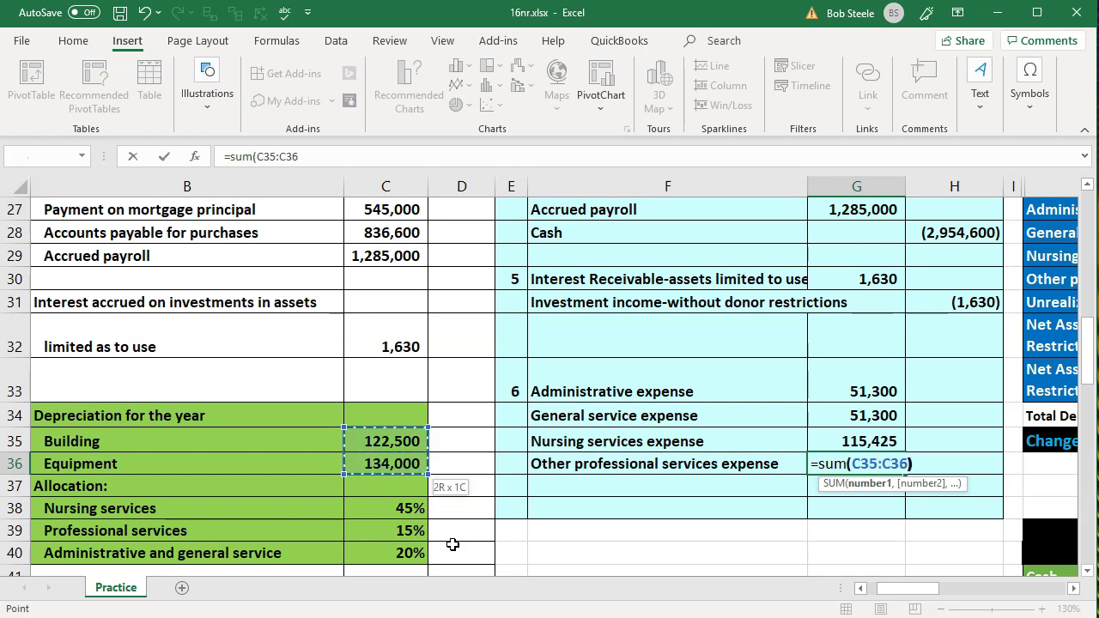
type("*")
key("Left")
key("Left")
key("Left")
key("Down")
key("Down")
key("Left")
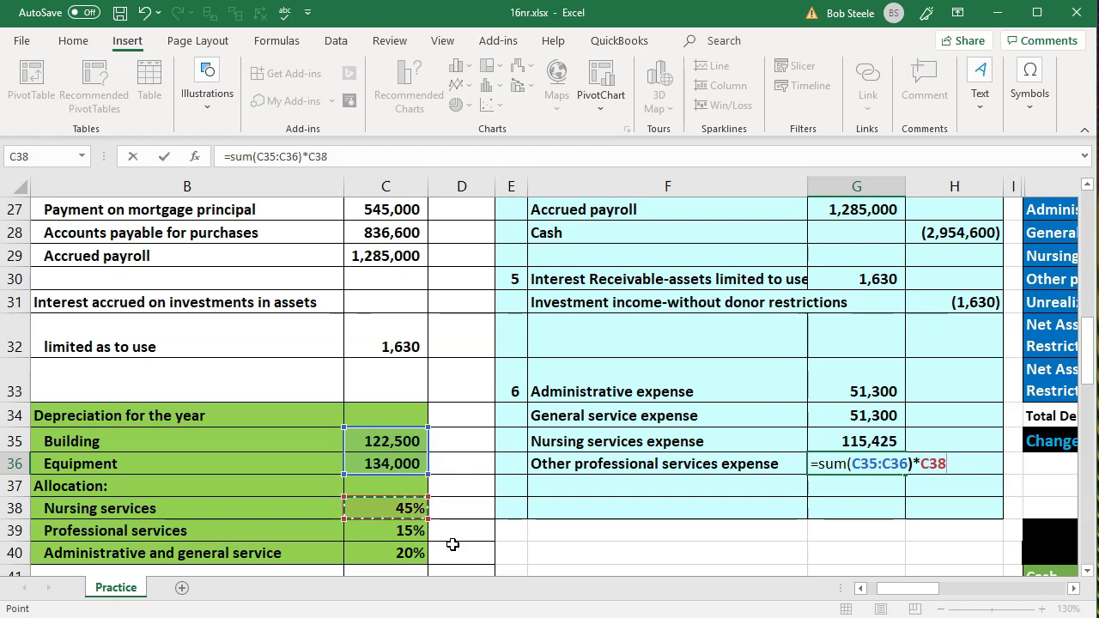
key("Down")
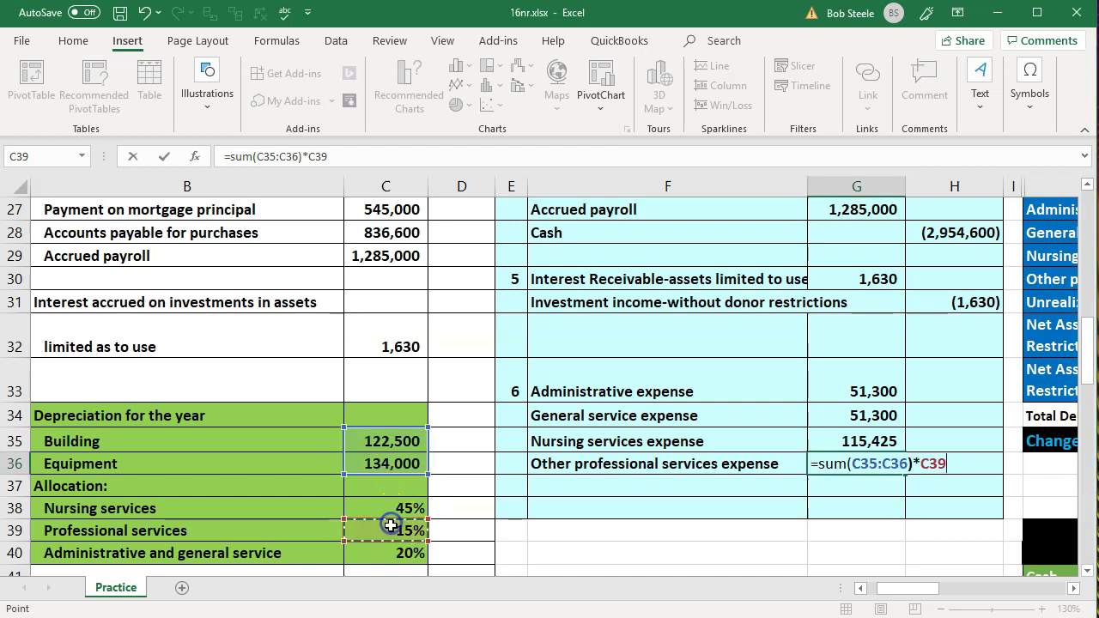
key("Return")
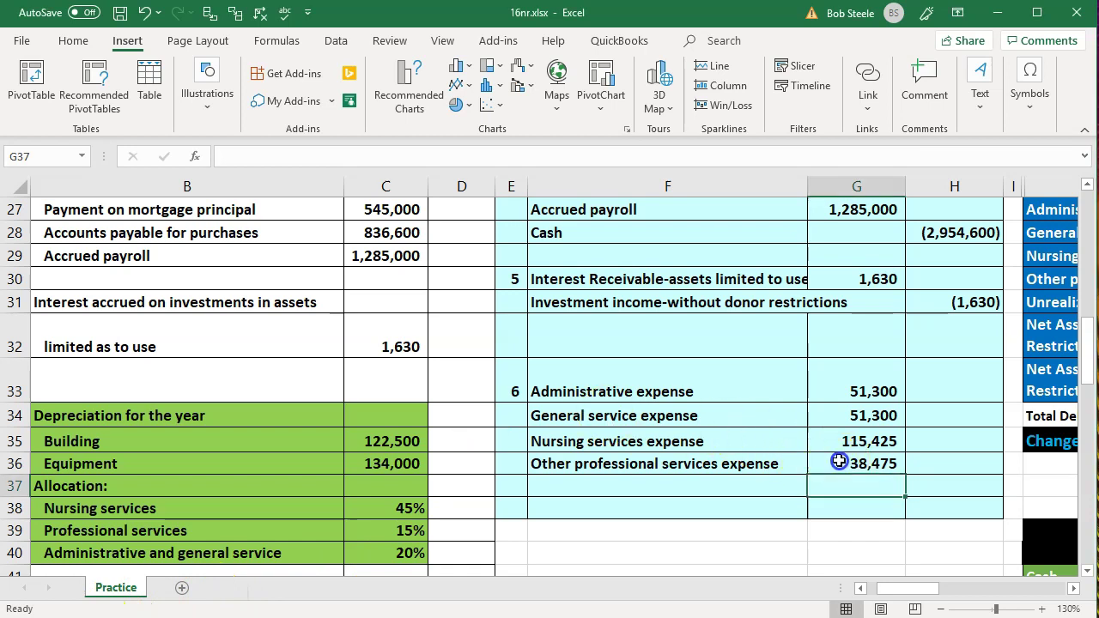
- Enter Accumulated depreciation - building as entry 6's fifth account by linking F37 to its account name in column O
left_click(729, 494)
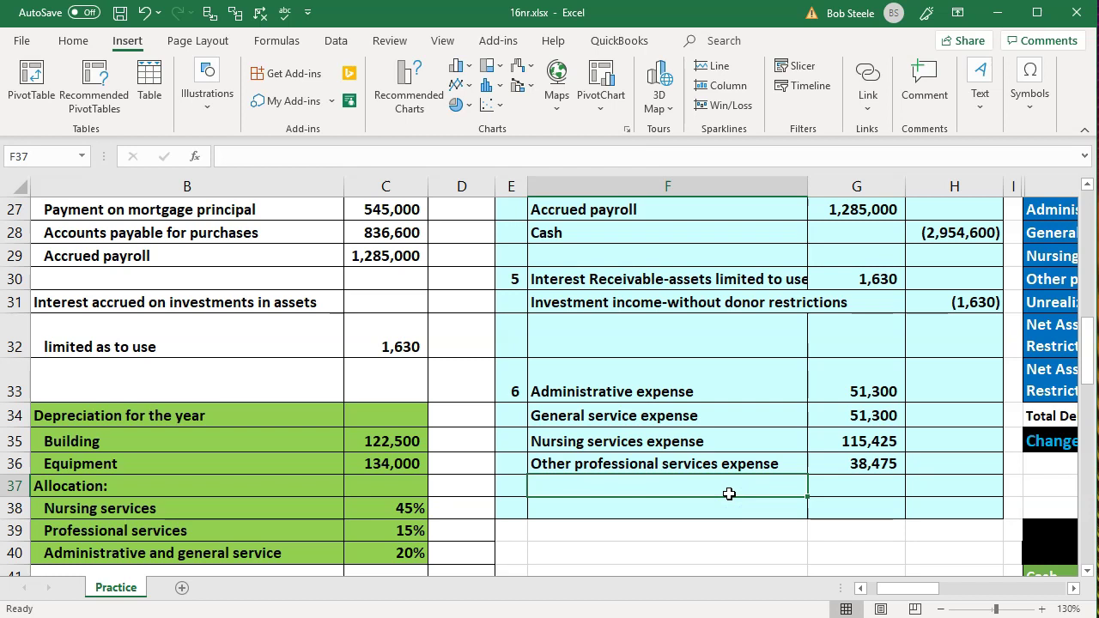
type("=")
key("Right")
key("Right")
key("Right")
key("Right")
key("Right")
key("Up")
key("Up")
key("Up")
key("Up")
key("Up")
key("Up")
key("Up")
key("Up")
key("Up")
key("Up")
key("Up")
key("Up")
key("Up")
key("Up")
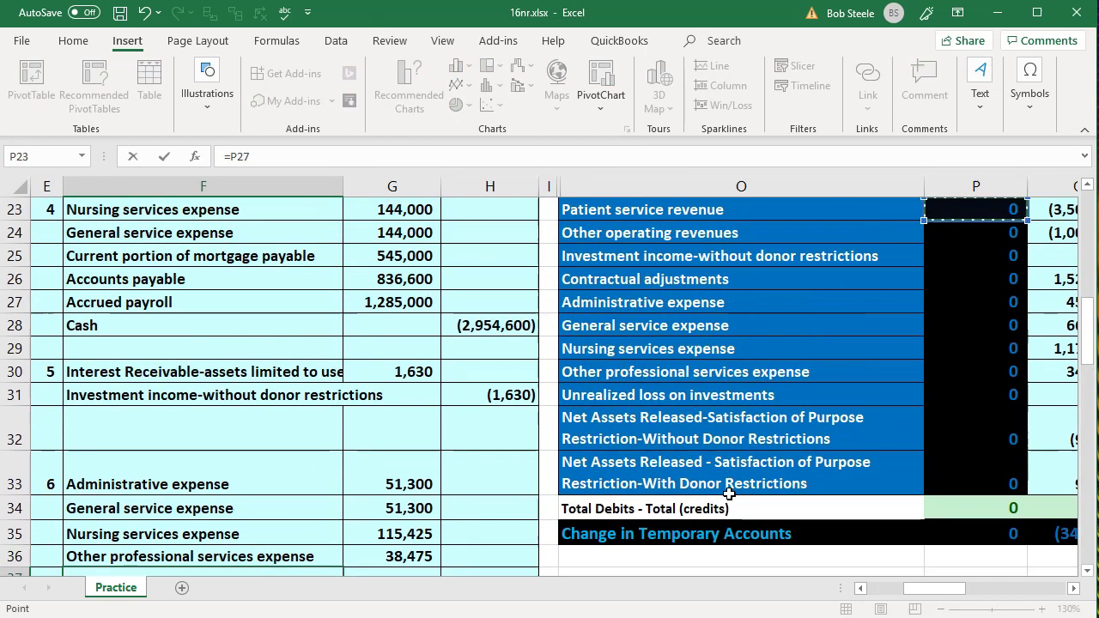
key("Up")
key("Up")
key("Up")
key("Up")
key("Up")
key("Up")
key("Up")
key("Up")
key("Up")
key("Up")
key("Up")
key("Up")
key("Up")
key("Up")
key("Up")
key("Down")
key("Down")
key("Down")
key("Down")
key("Left")
key("Return")
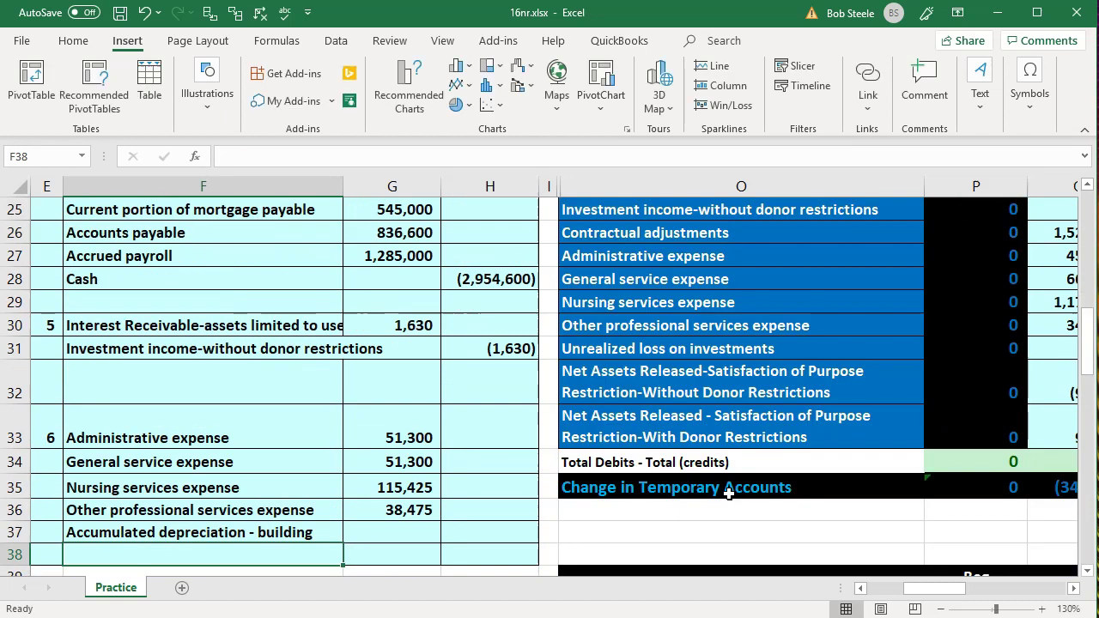
- Enter Accumulated depreciation - equipment as entry 6's sixth account by linking F38 to its account name in column O
type("=")
key("Right")
key("Right")
key("Right")
key("Right")
key("Up")
key("Up")
key("Up")
key("Up")
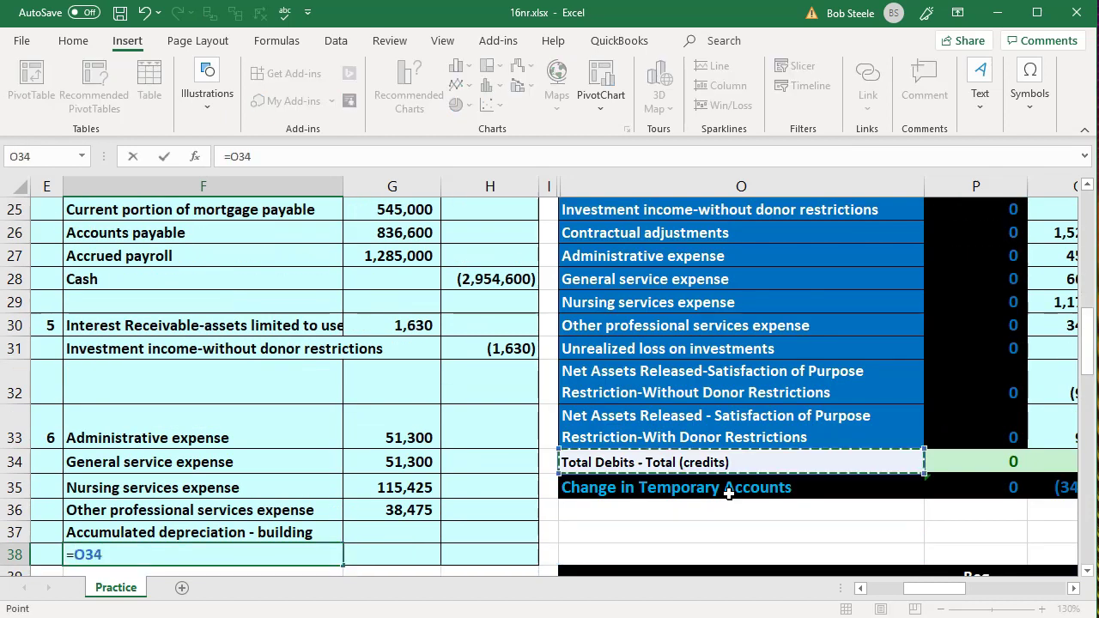
key("Up")
key("Up")
key("Up")
key("Up")
key("Up")
key("Up")
key("Up")
key("Up")
key("Up")
key("Up")
key("Up")
key("Up")
key("Up")
key("Up")
key("Up")
key("Up")
key("Up")
key("Up")
key("Up")
key("Up")
key("Down")
key("Down")
key("Down")
key("Down")
key("Return")
- Credit accumulated depreciation for the building in H37 by linking it to the negative of the building depreciation in C35
key("Right")
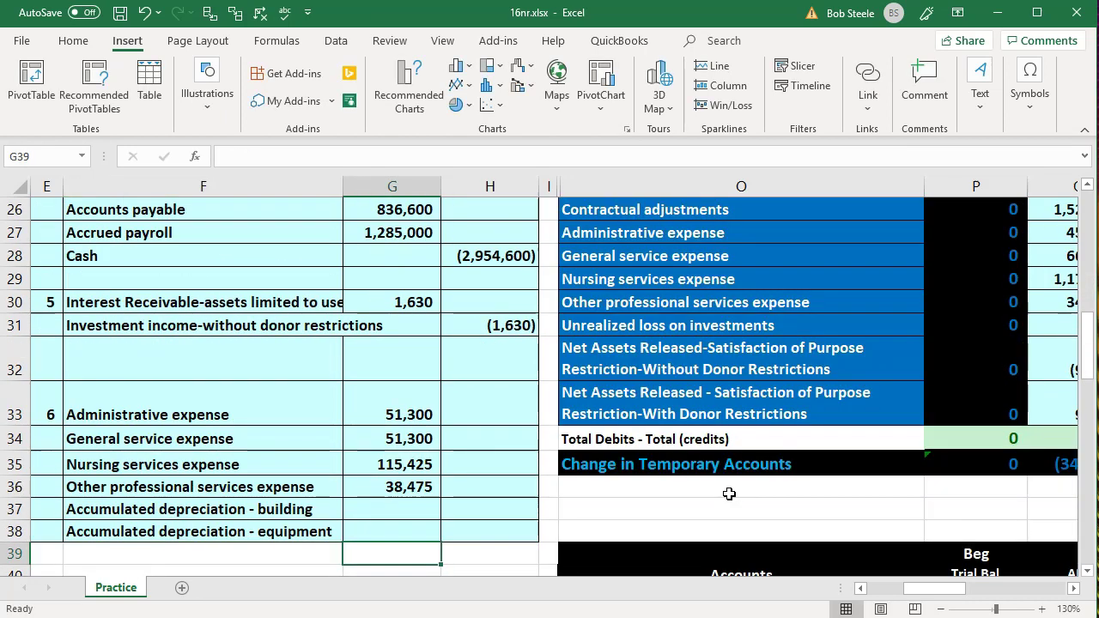
key("Right")
key("Up")
key("Up")
type("-")
key("Left")
key("Left")
key("Left")
key("Left")
key("Left")
key("Left")
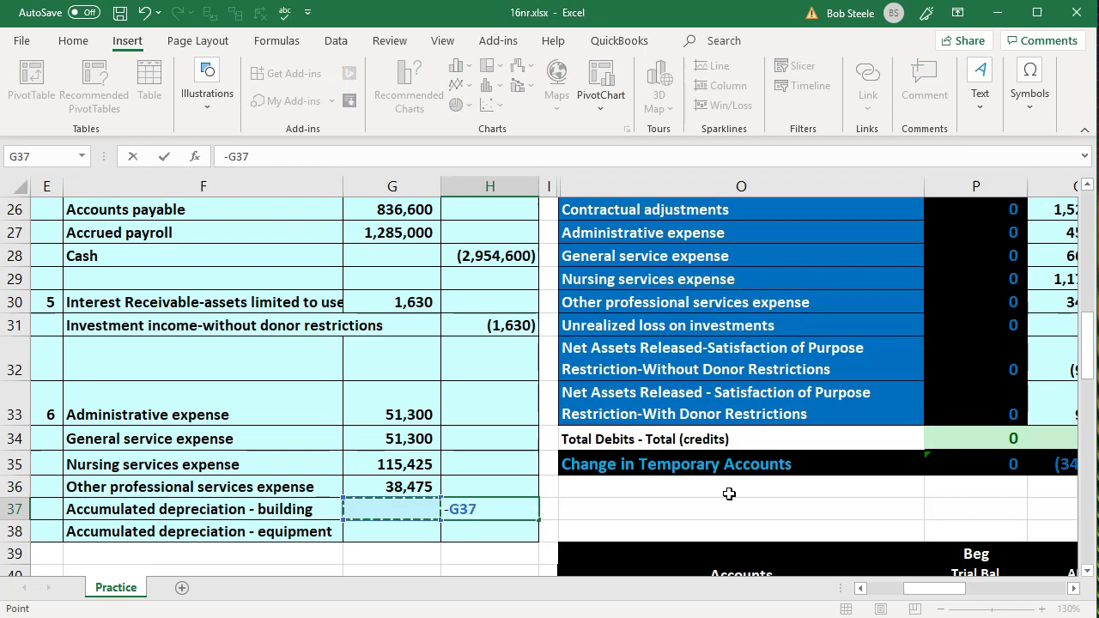
key("Down")
key("Down")
key("Right")
key("Up")
key("Up")
key("Up")
key("Up")
key("Return")
- Credit accumulated depreciation for equipment in H38 by linking it to the negative of the equipment depreciation in C36
type("-")
key("Left")
key("Left")
key("Left")
key("Left")
key("Up")
key("Up")
key("Left")
key("Return")
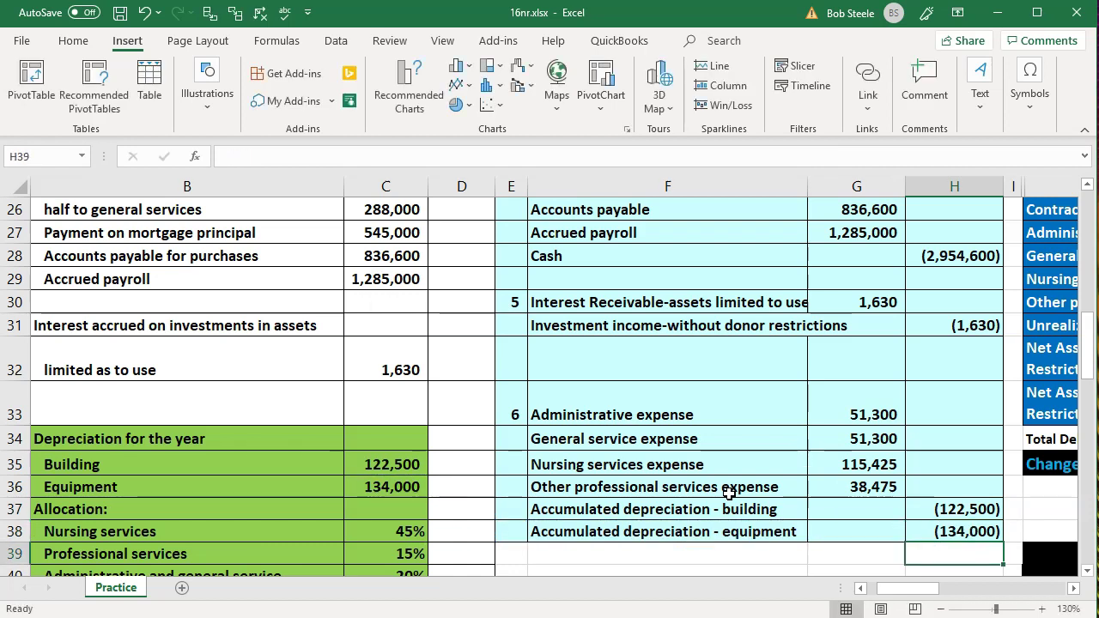
- Select entry 6's debit and credit amounts in columns G and H to check that the entry balances
key("Right")
key("Right")
key("Right")
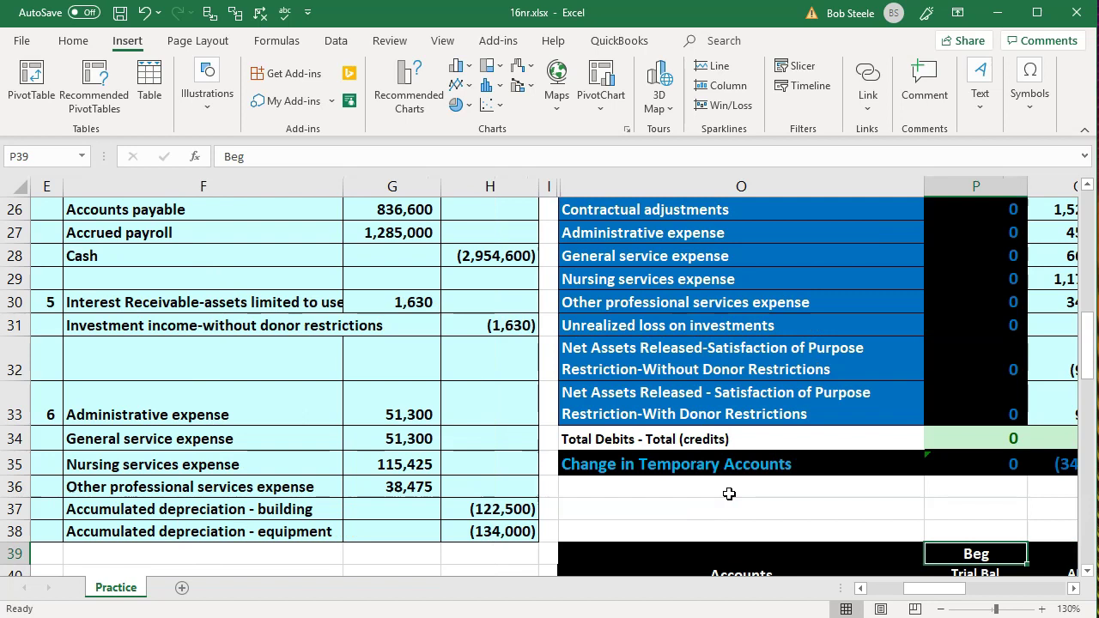
left_click_drag(407, 416, 482, 547)
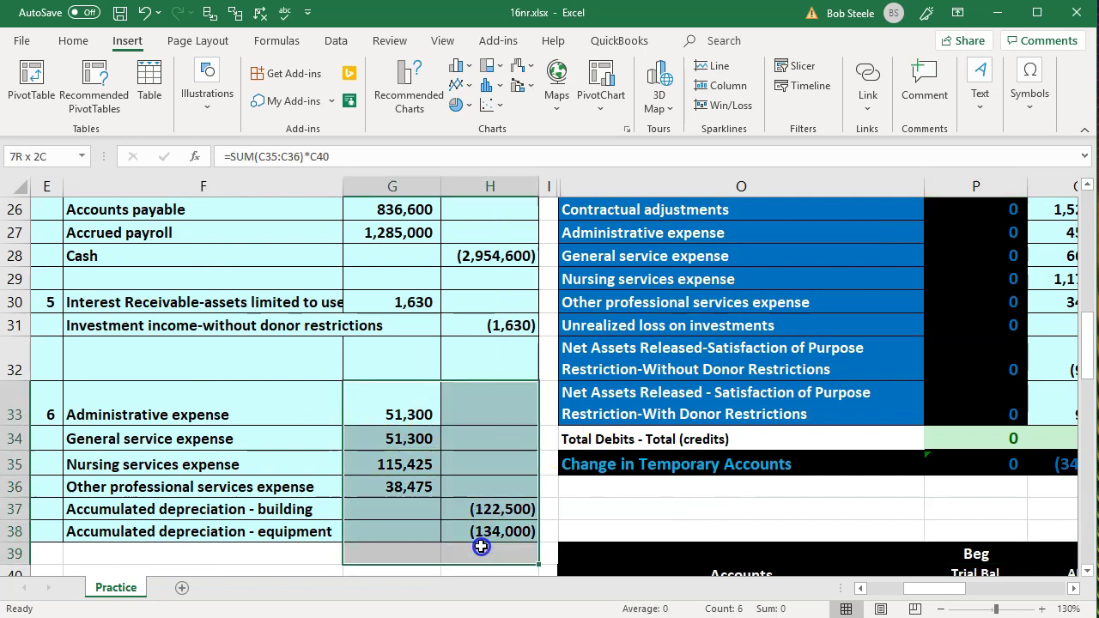
left_click(406, 414)
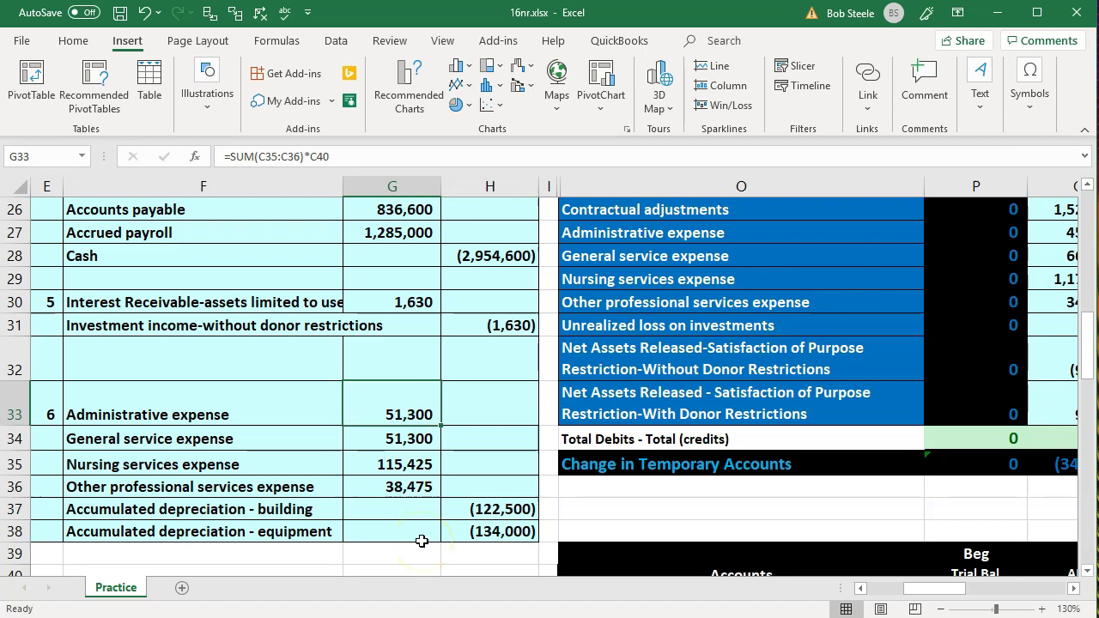
- Post entry 6's administrative expense to the worksheet by adding G33 to the existing adjustment formula in Q27
key("Left")
key("Left")
key("Right")
key("Right")
key("Right")
key("Right")
key("Up")
key("Up")
key("Up")
key("Up")
key("Up")
key("Up")
key("Right")
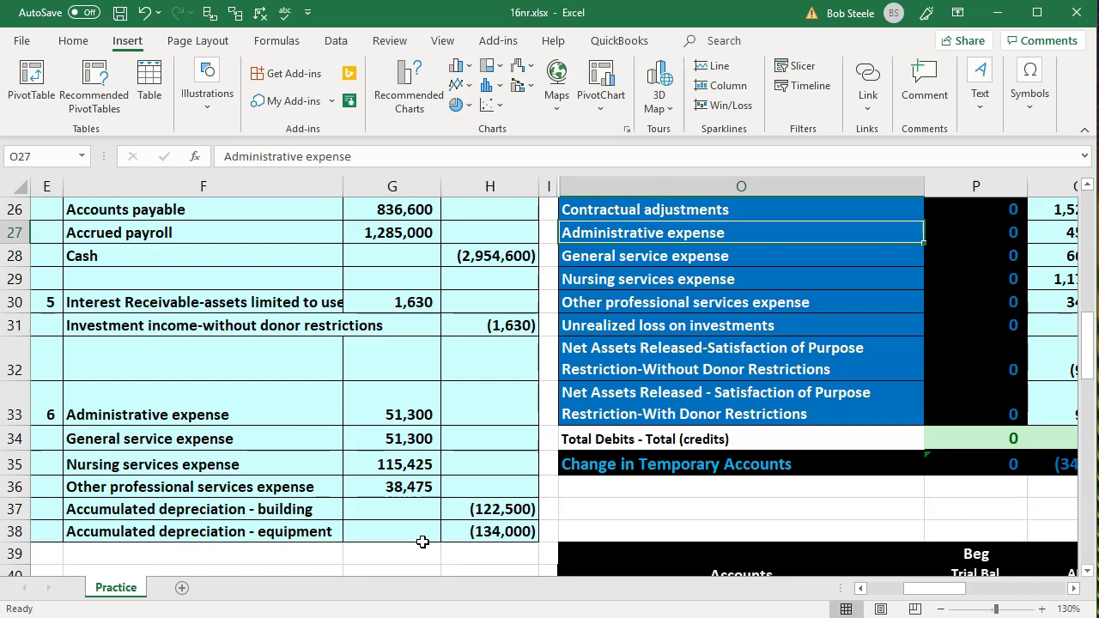
key("Right")
key("Right")
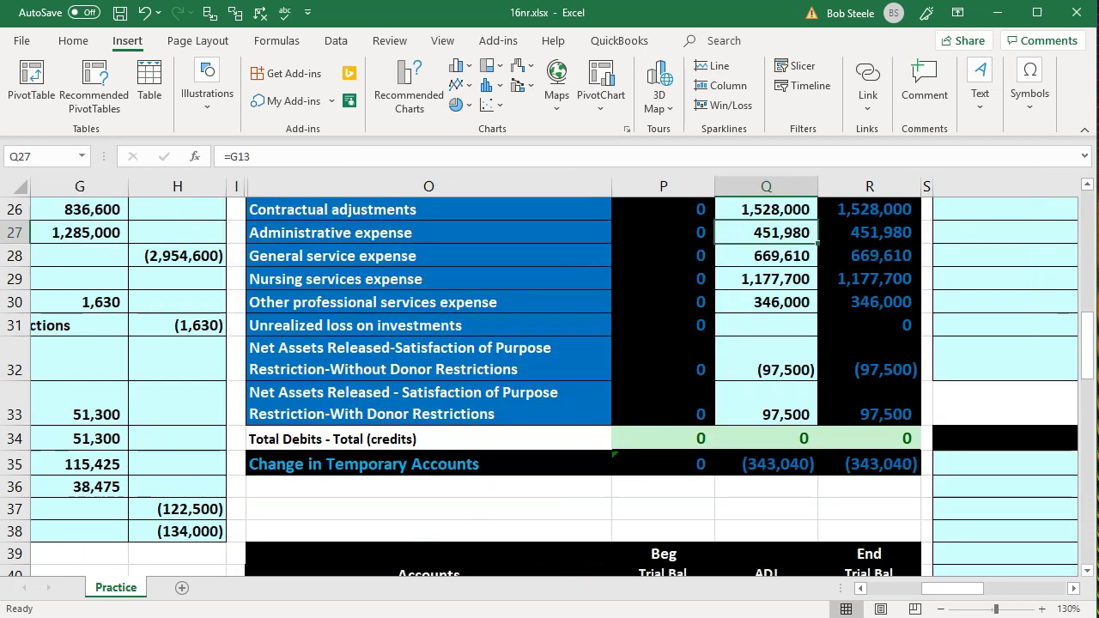
key("F2")
type("+")
key("Left")
key("Left")
key("Left")
key("Left")
key("Left")
key("Left")
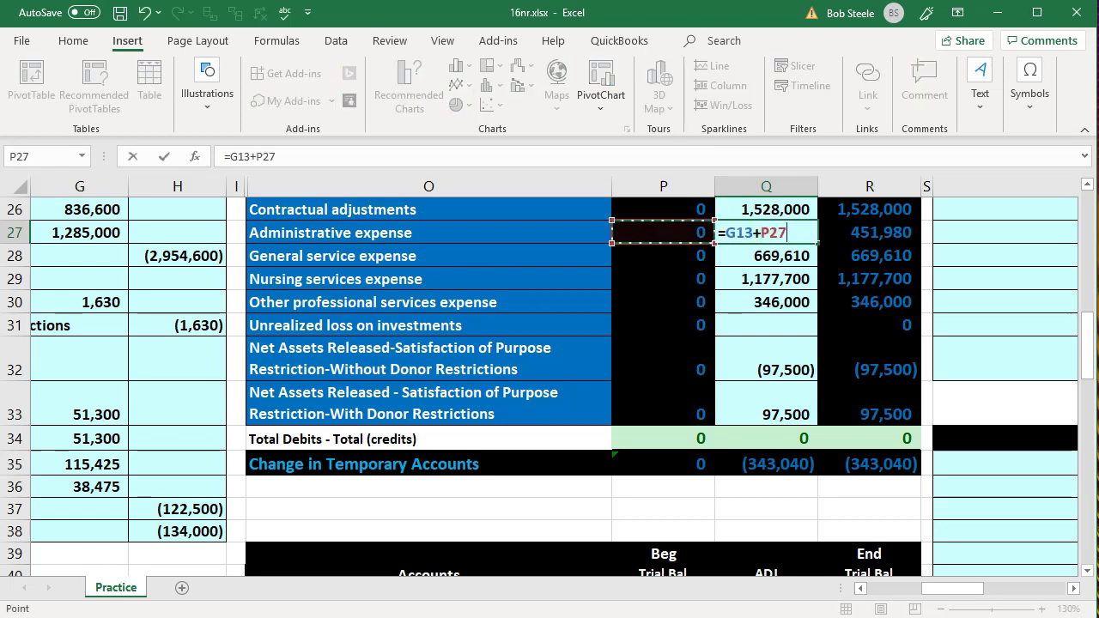
key("Down")
key("Down")
key("Down")
key("Down")
key("Down")
key("Down")
key("Down")
key("Right")
key("Up")
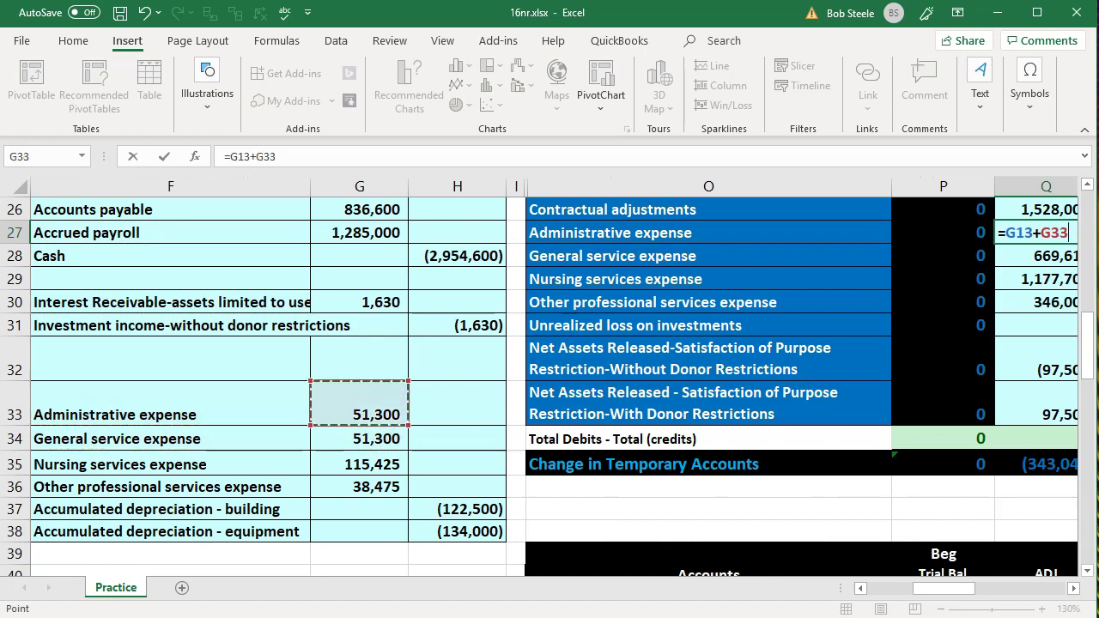
key("Return")
- Post entry 6's general service expense to the worksheet by adding G34 to the existing adjustment formula in Q28
key("Left")
key("Left")
key("Left")
key("Left")
key("Left")
key("Left")
key("Down")
key("Down")
key("Down")
key("Down")
key("Down")
key("Down")
key("Right")
key("Right")
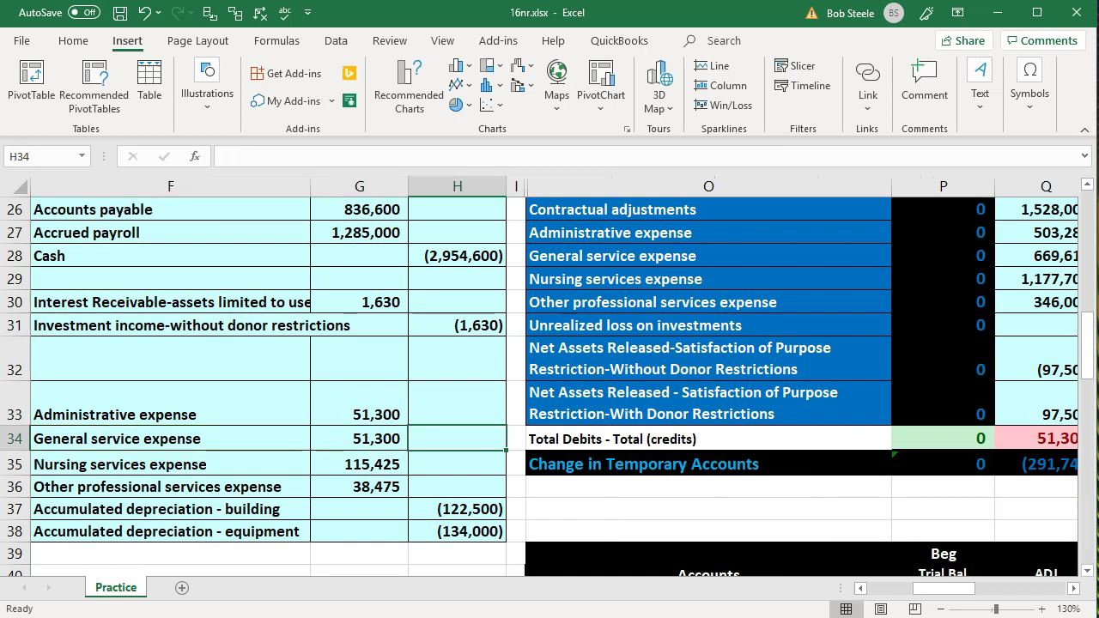
key("Right")
key("Right")
key("Up")
key("Up")
key("Up")
key("Up")
key("Up")
key("Up")
key("Right")
key("Right")
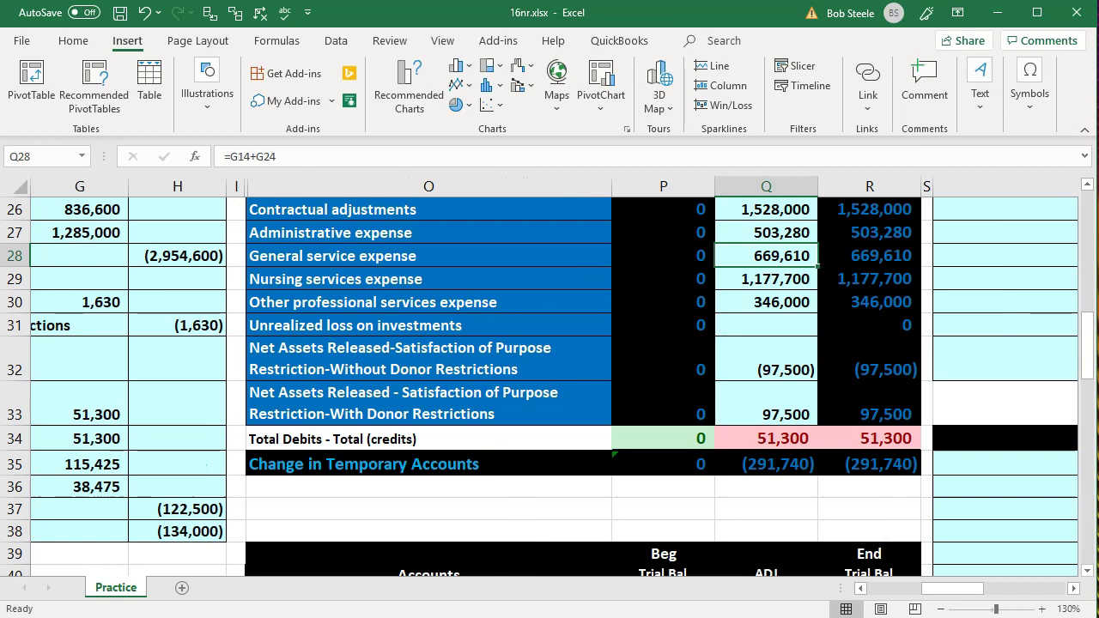
key("F2")
type("+")
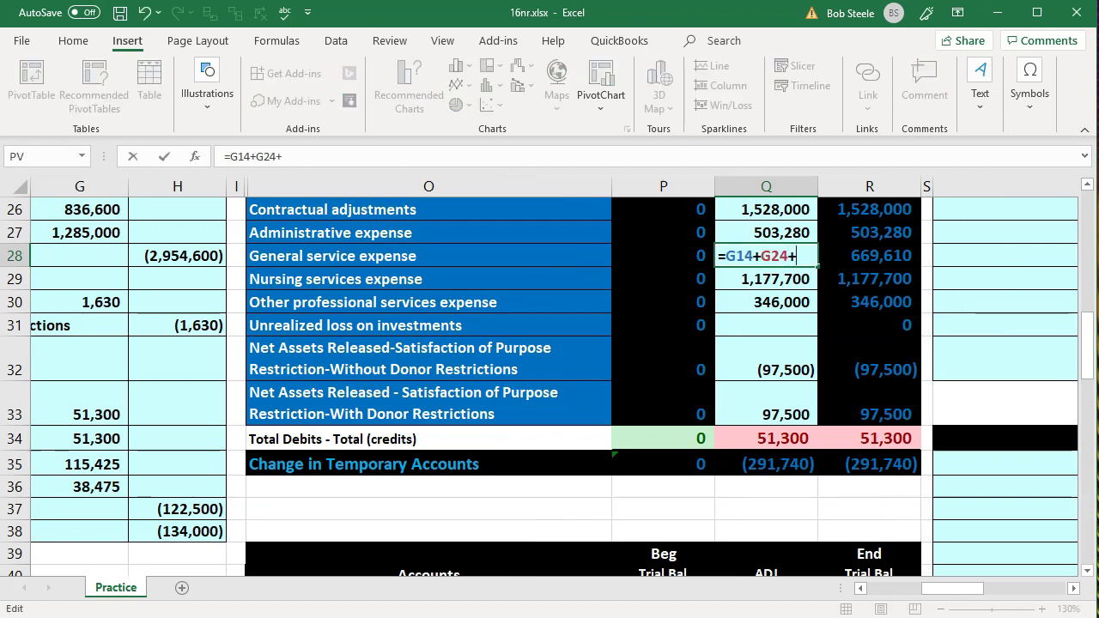
key("Left")
key("Left")
key("Left")
key("Left")
key("Left")
key("Left")
key("Left")
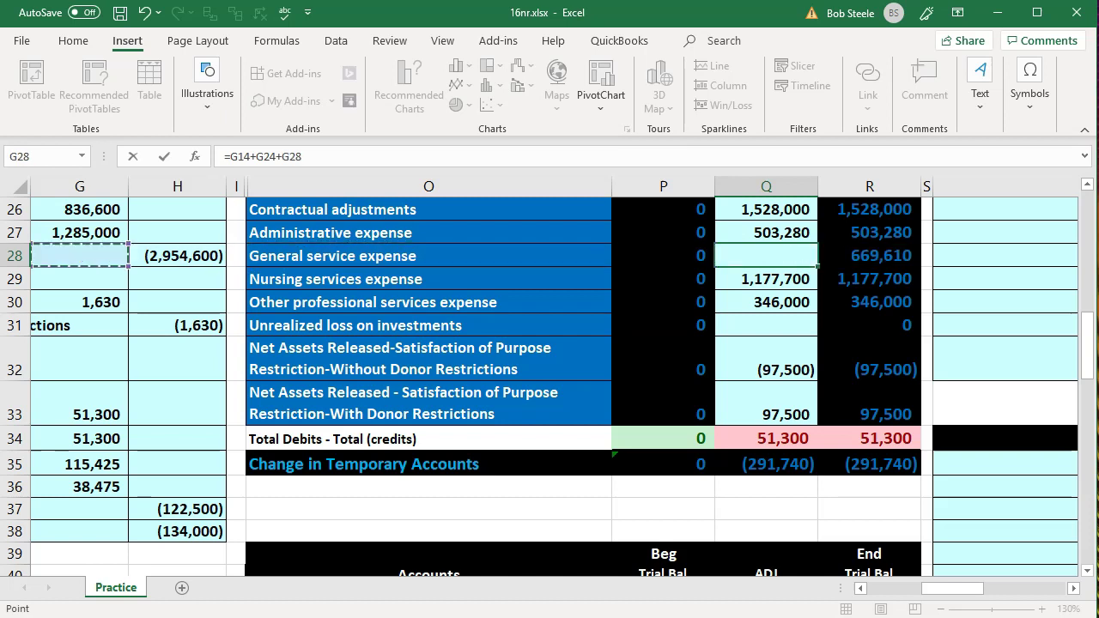
key("Down")
key("Down")
key("Down")
key("Down")
key("Down")
key("Down")
key("Down")
key("Right")
key("Right")
key("Up")
key("Return")
- Post entry 6's nursing services expense to the worksheet by adding G35 to the existing adjustment formula in Q29
key("Left")
key("Left")
key("Left")
key("Left")
key("Left")
key("Left")
key("Down")
key("Down")
key("Down")
key("Down")
key("Down")
key("Down")
key("Down")
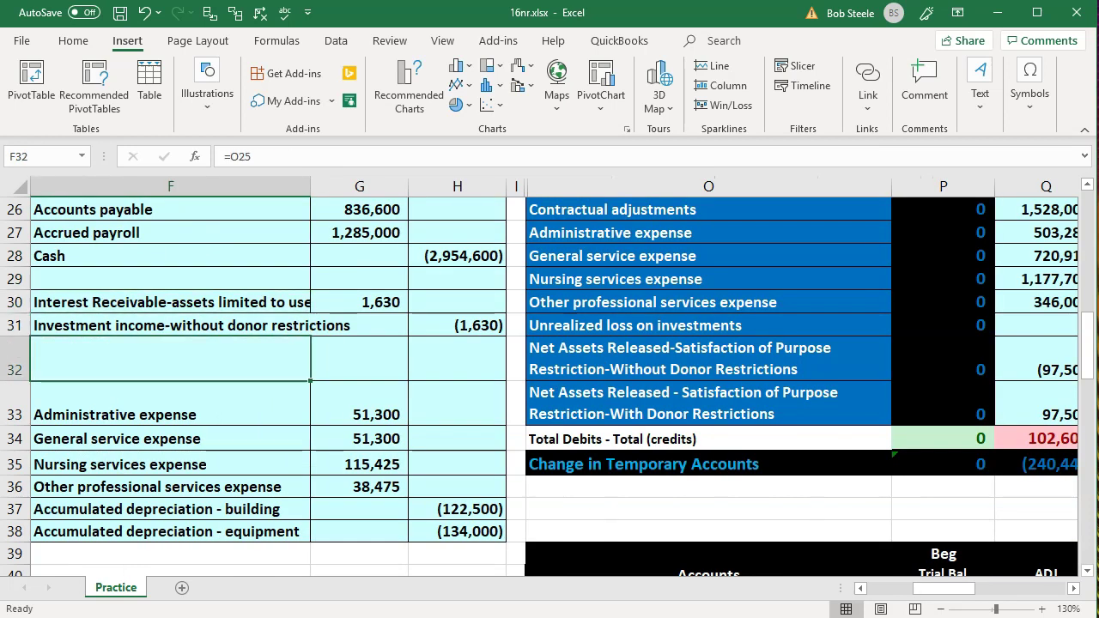
key("Up")
key("Right")
key("Right")
key("Right")
key("Up")
key("Up")
key("Up")
key("Up")
key("Up")
key("Up")
key("Right")
key("Right")
key("Right")
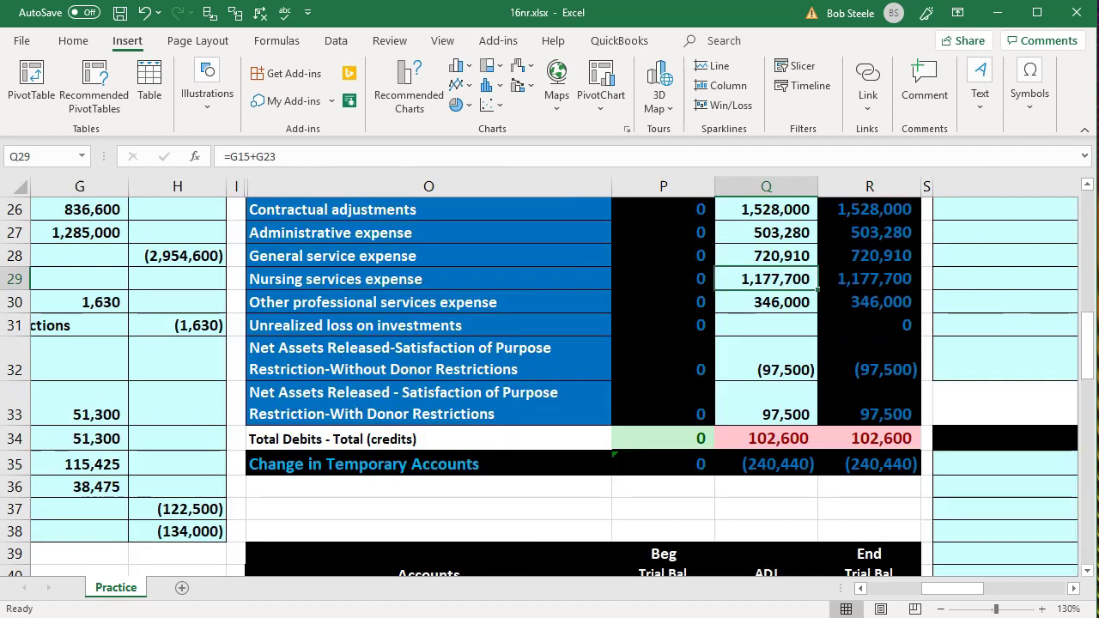
key("F2")
type("+")
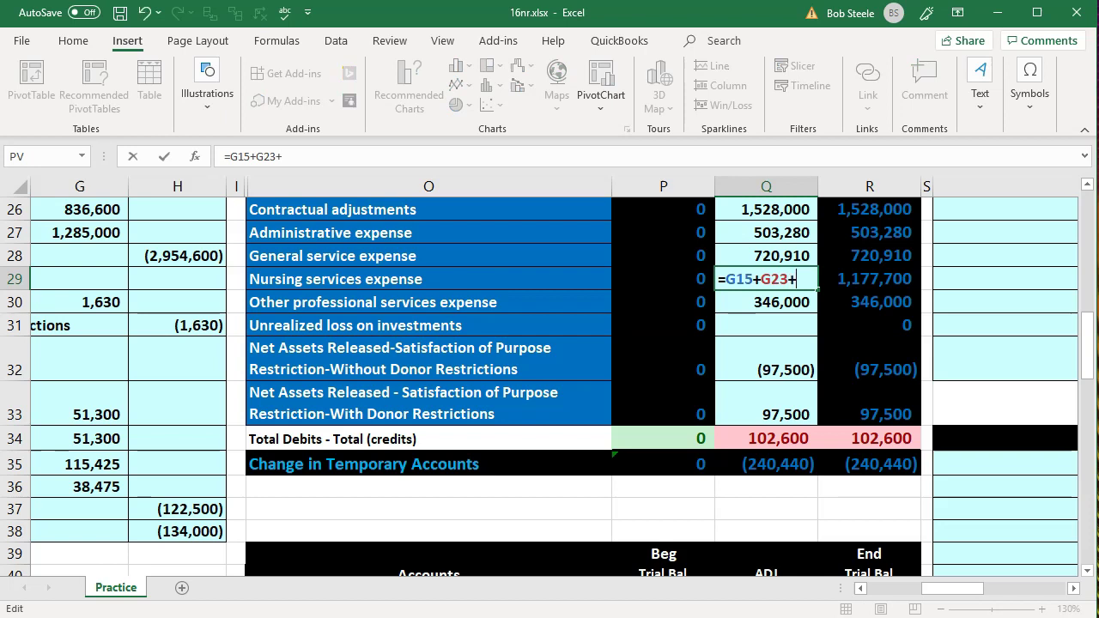
key("F2")
key("Left")
key("Left")
key("Left")
key("Left")
key("Left")
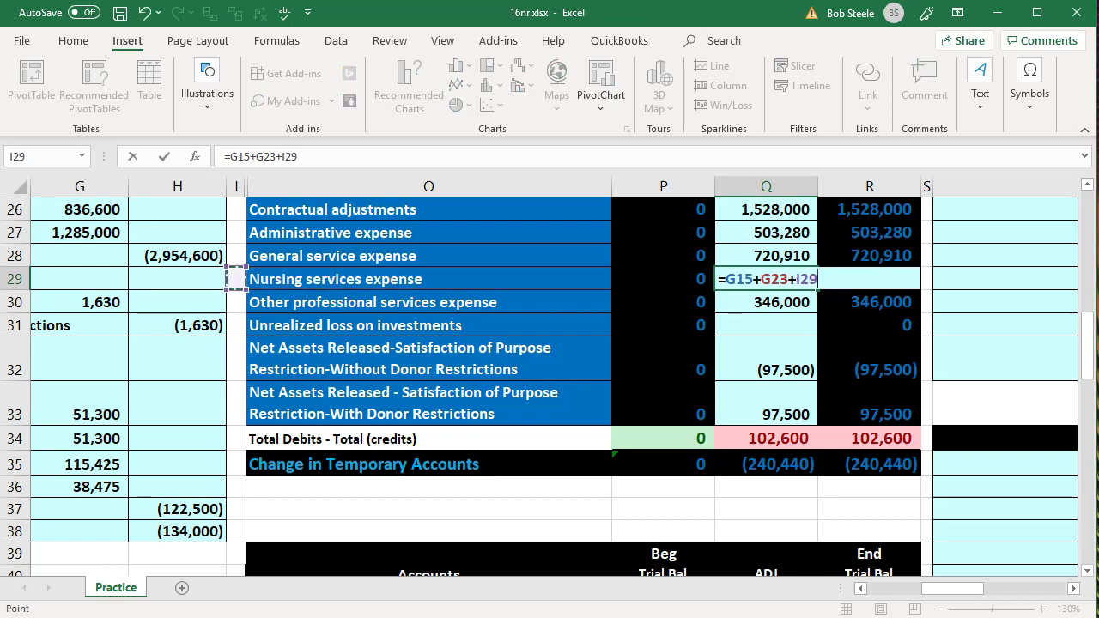
key("Down")
key("Down")
key("Down")
key("Down")
key("Down")
key("Down")
key("Down")
key("Right")
key("Up")
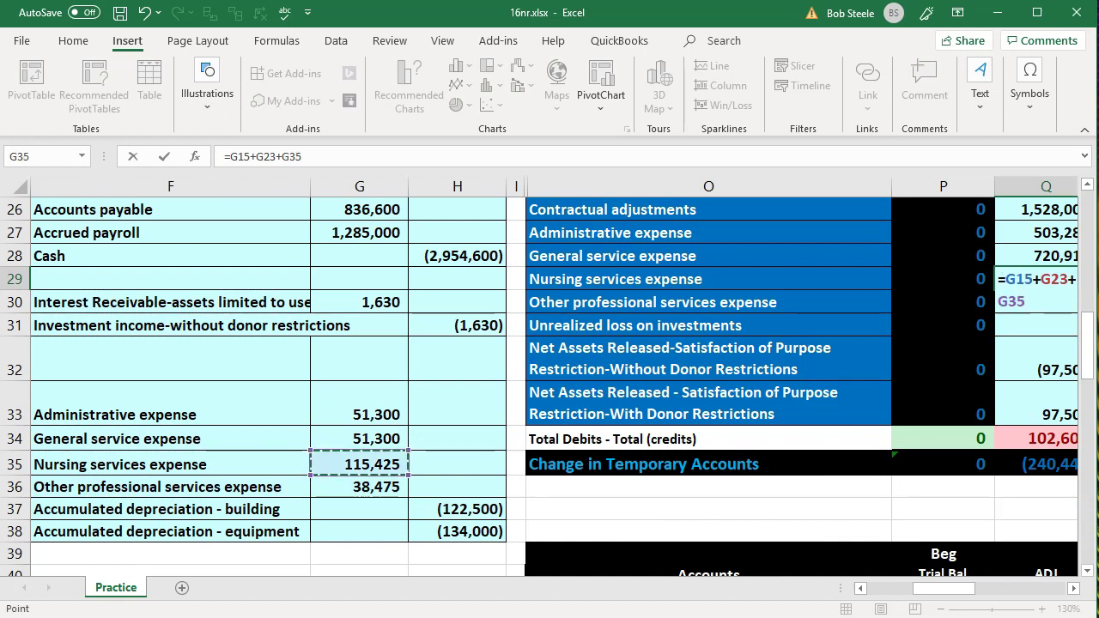
key("Return")
- Post entry 6's other professional services expense to the worksheet by adding G36 to the existing adjustment formula in Q30
key("Left")
key("Left")
key("Left")
key("Left")
key("Left")
key("Left")
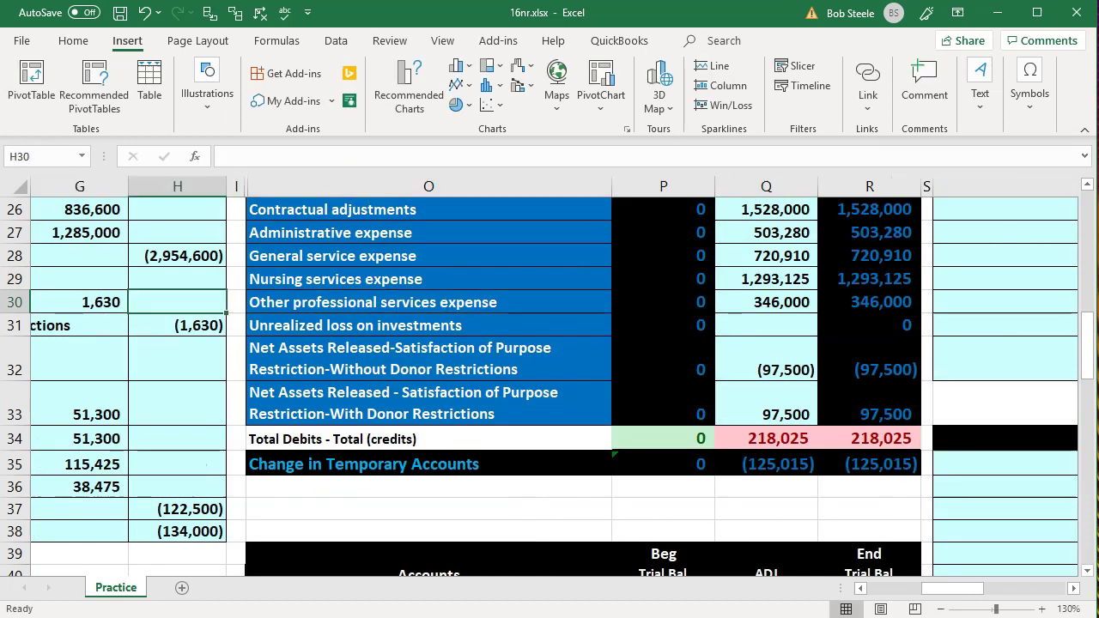
key("Down")
key("Down")
key("Down")
key("Down")
key("Down")
key("Down")
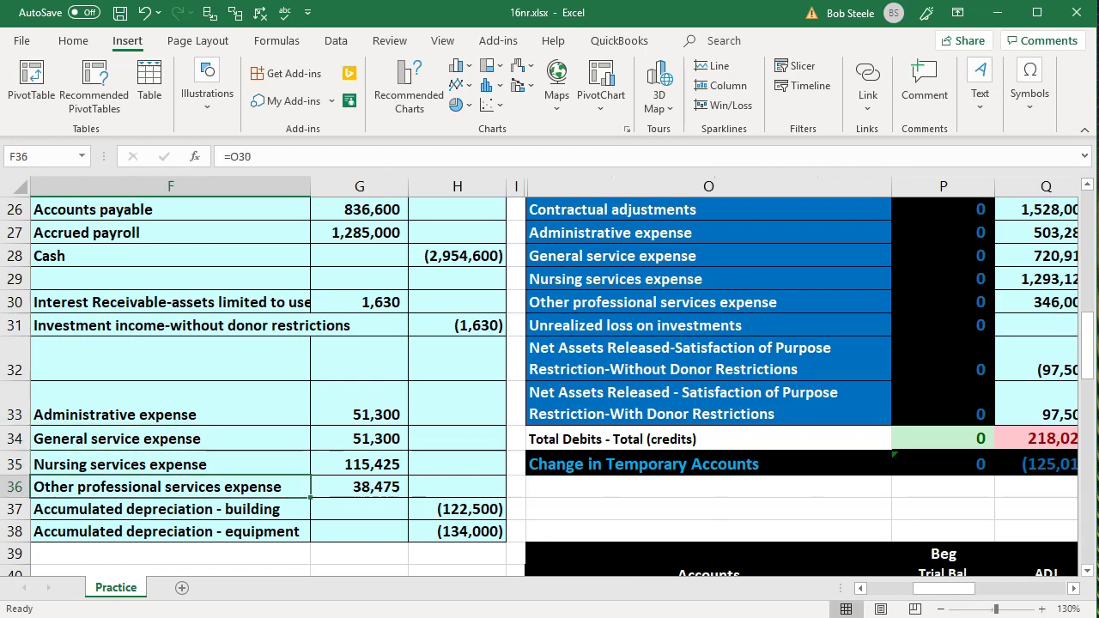
key("Right")
key("Right")
key("Right")
key("Right")
key("Up")
key("Up")
key("Up")
key("Up")
key("Up")
key("Up")
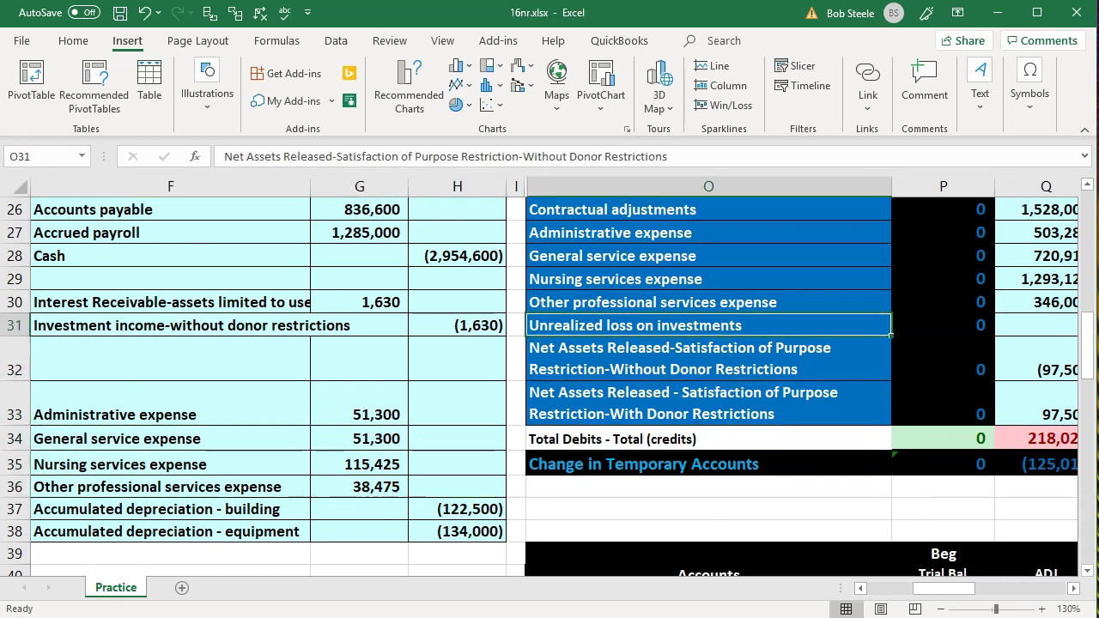
key("Right")
key("Right")
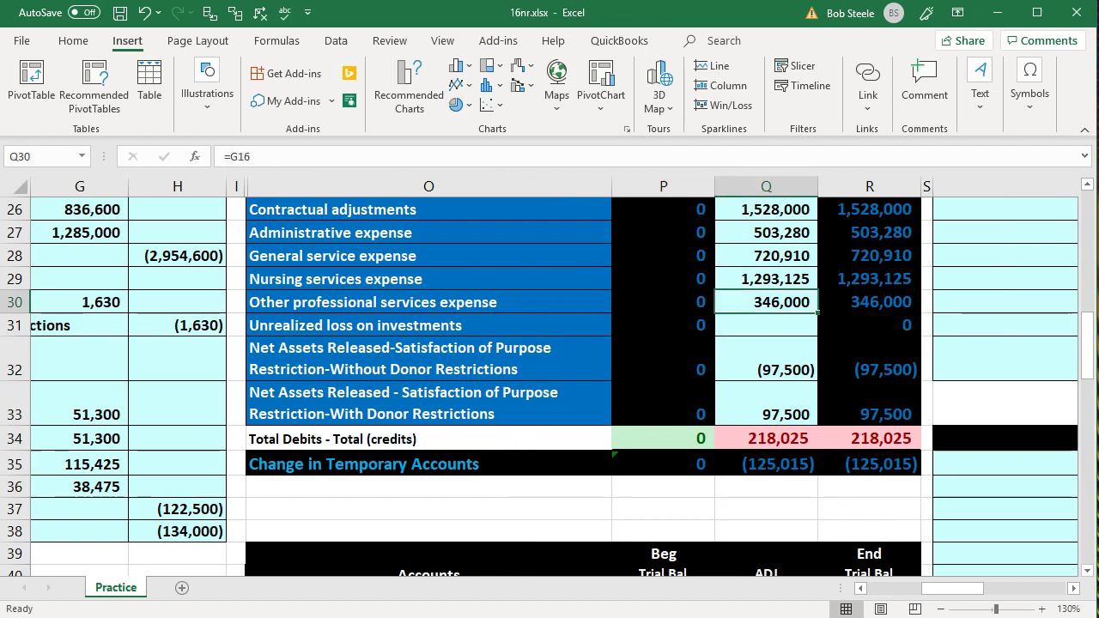
key("F2")
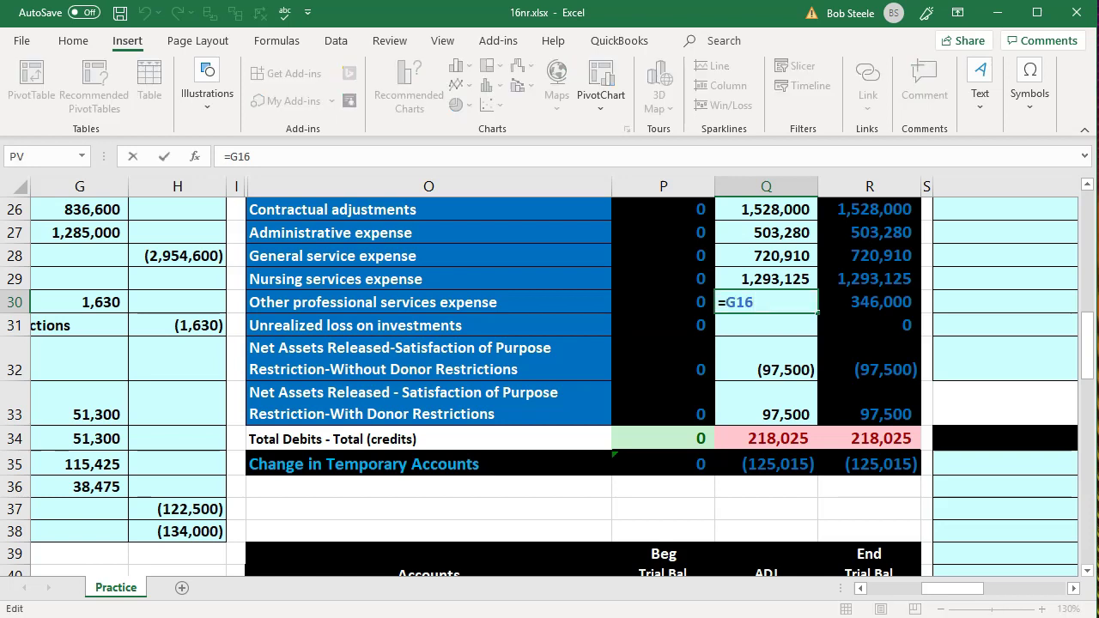
type("+")
key("Left")
key("Left")
key("Left")
key("Left")
key("Left")
key("Left")
key("Left")
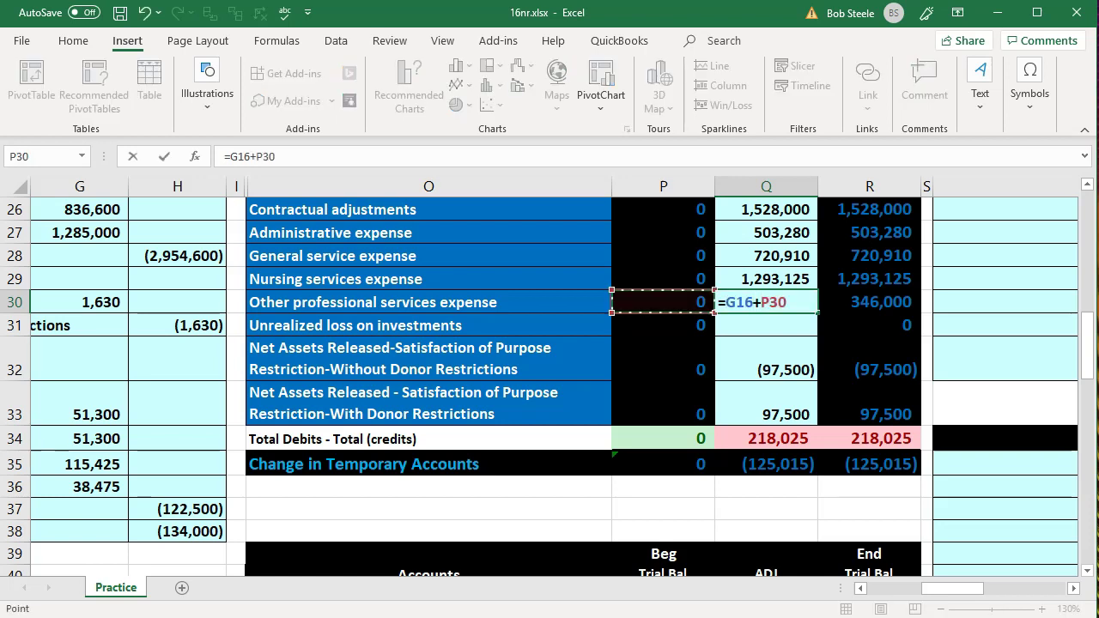
key("Down")
key("Down")
key("Down")
key("Down")
key("Down")
key("Down")
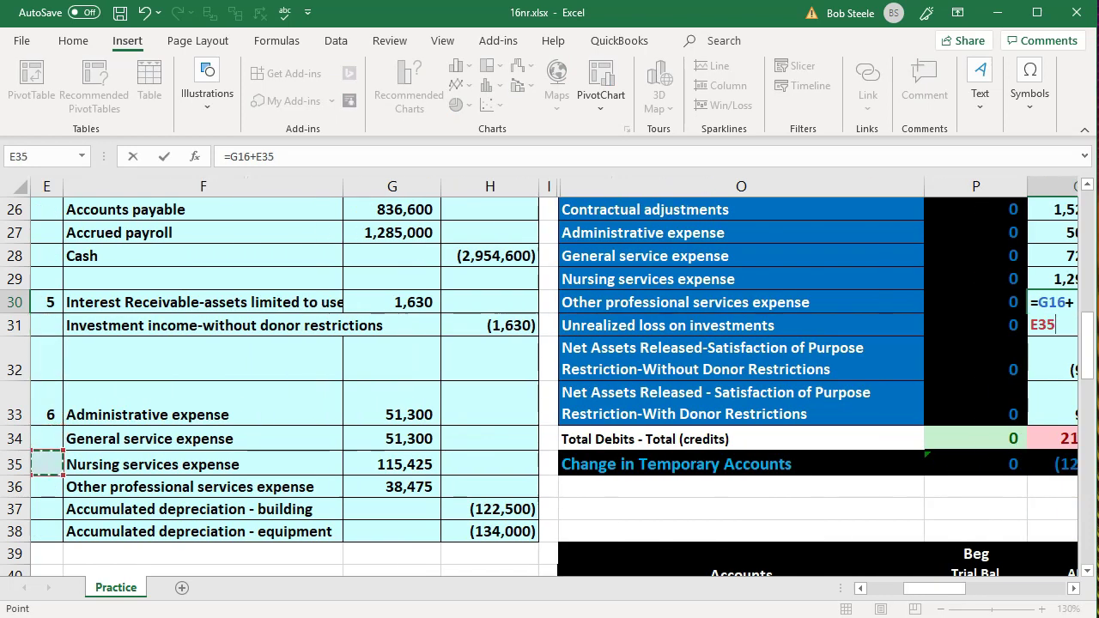
key("Right")
key("Right")
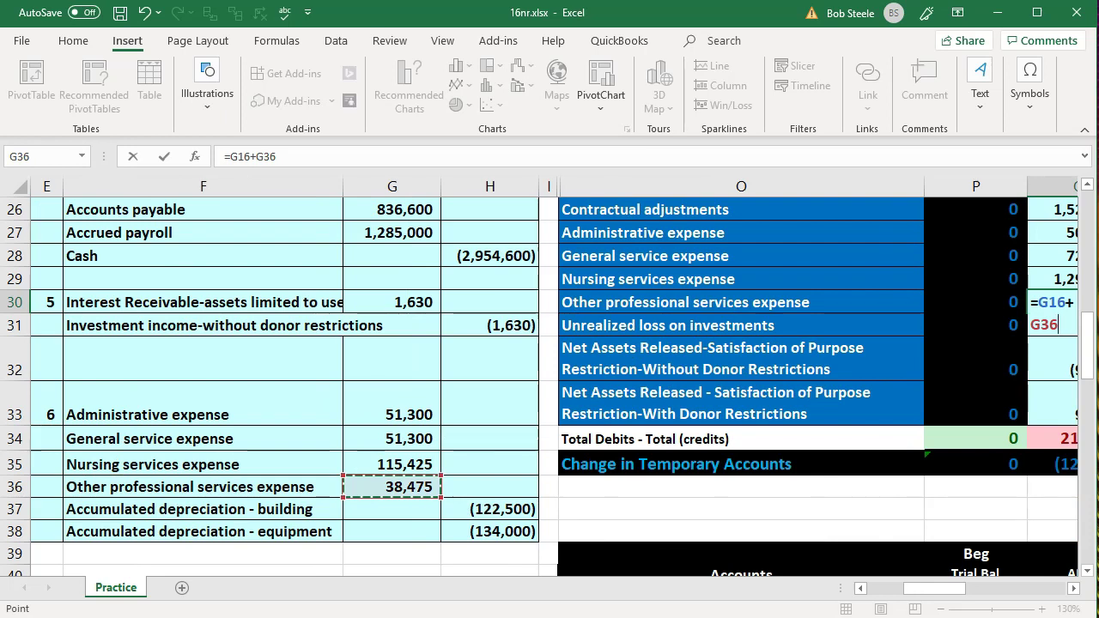
key("Return")
- Post entry 6's building accumulated depreciation by linking adjustment cell Q12 to H37, and check its ending balance in R12
key("Down")
key("Down")
key("Down")
key("Down")
key("Down")
key("Left")
key("Left")
key("Left")
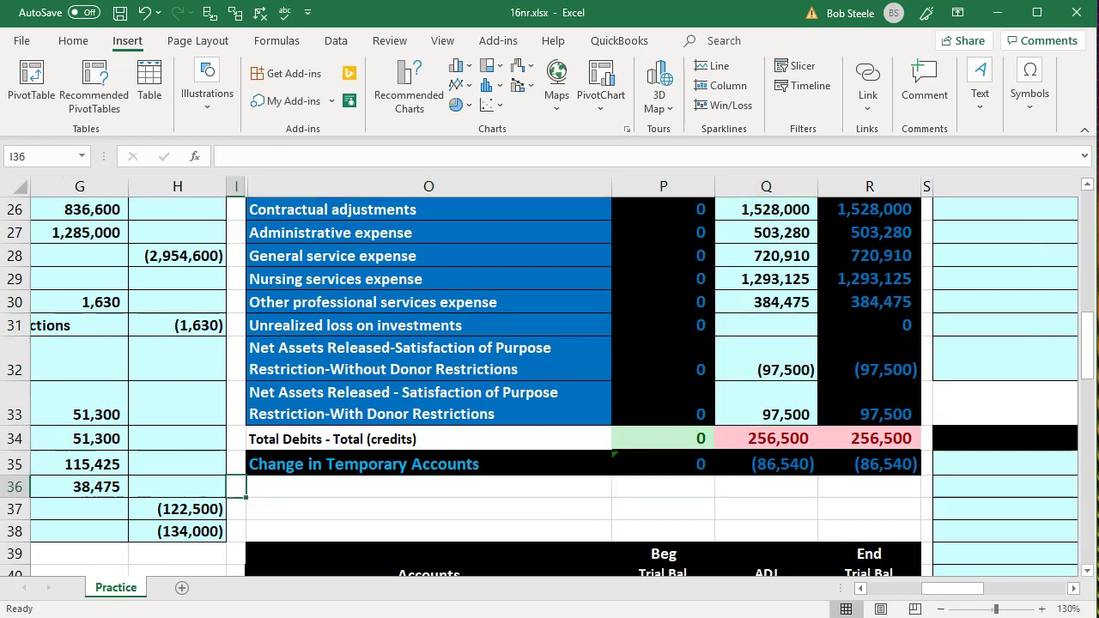
key("Left")
key("Left")
key("Left")
key("Down")
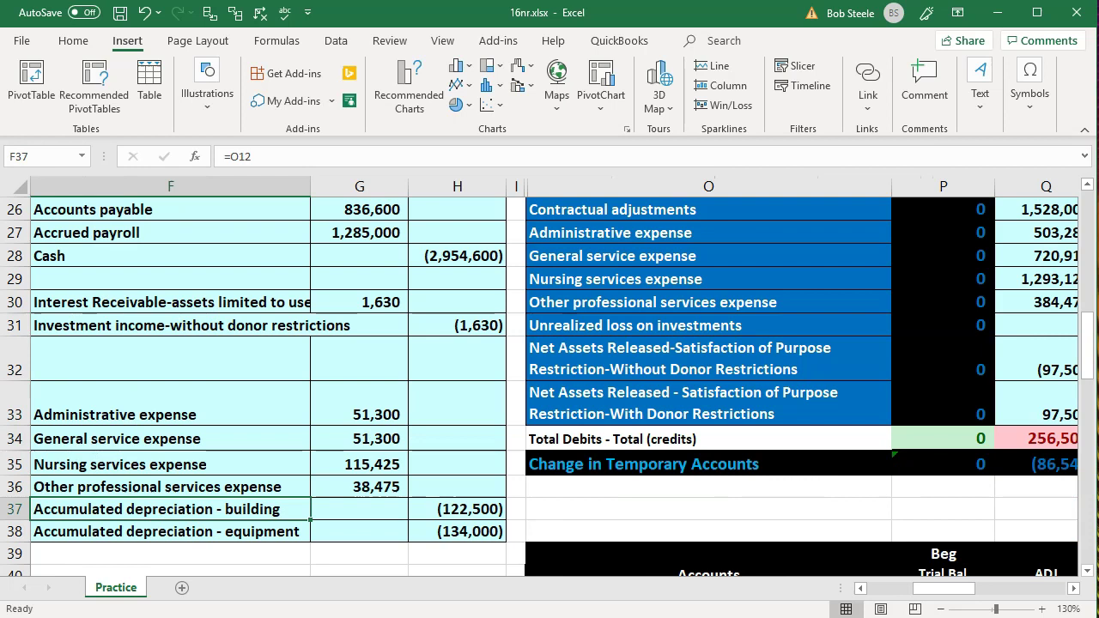
key("Right")
key("Right")
key("Right")
key("Right")
key("Up")
key("Up")
key("Up")
key("Up")
key("Up")
key("Up")
key("Up")
key("Up")
key("Up")
key("Up")
key("Up")
key("Up")
key("Up")
key("Up")
key("Up")
key("Up")
key("Up")
key("Up")
key("Up")
key("Up")
key("Up")
key("Up")
key("Up")
key("Up")
key("Up")
key("Up")
key("Up")
key("Up")
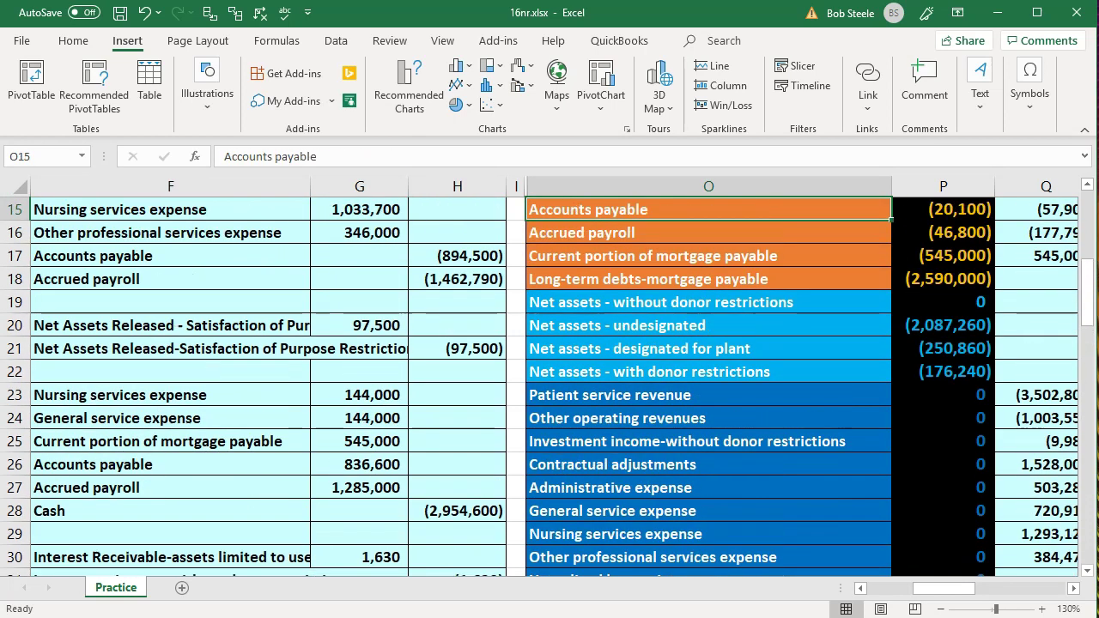
key("Down")
key("Down")
key("Down")
key("Right")
key("Right")
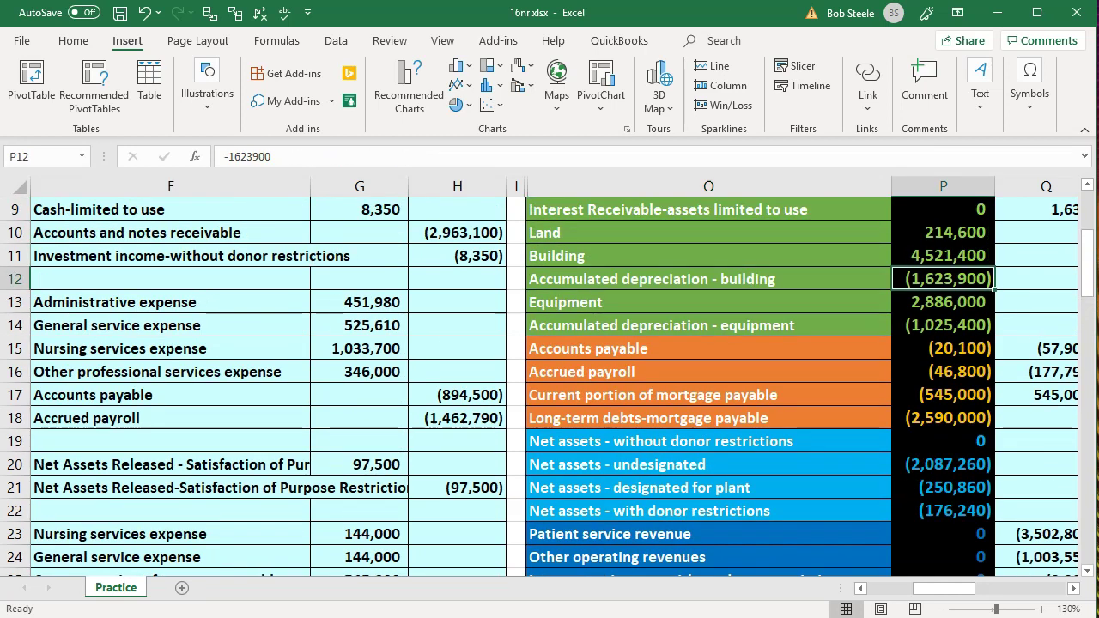
key("Left")
key("Right")
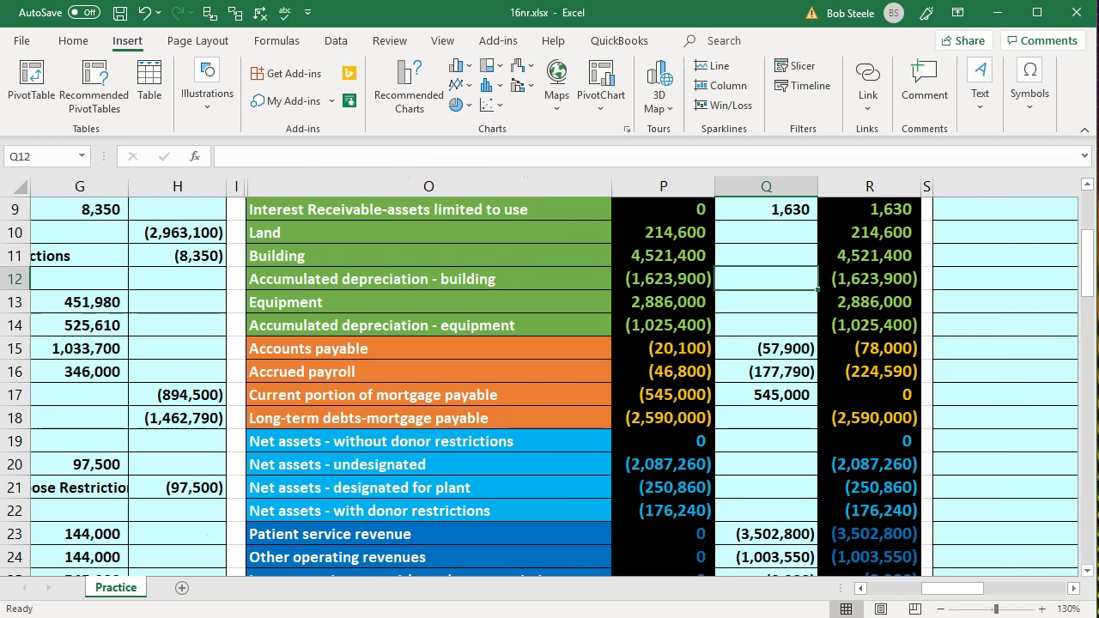
type("=")
key("Left")
key("Left")
key("Left")
key("Left")
key("Left")
key("Left")
key("Down")
key("Down")
key("Down")
key("Down")
key("Down")
key("Down")
key("Down")
key("Down")
key("Down")
key("Down")
key("Down")
key("Down")
key("Down")
key("Down")
key("Down")
key("Down")
key("Down")
key("Down")
key("Down")
key("Down")
key("Down")
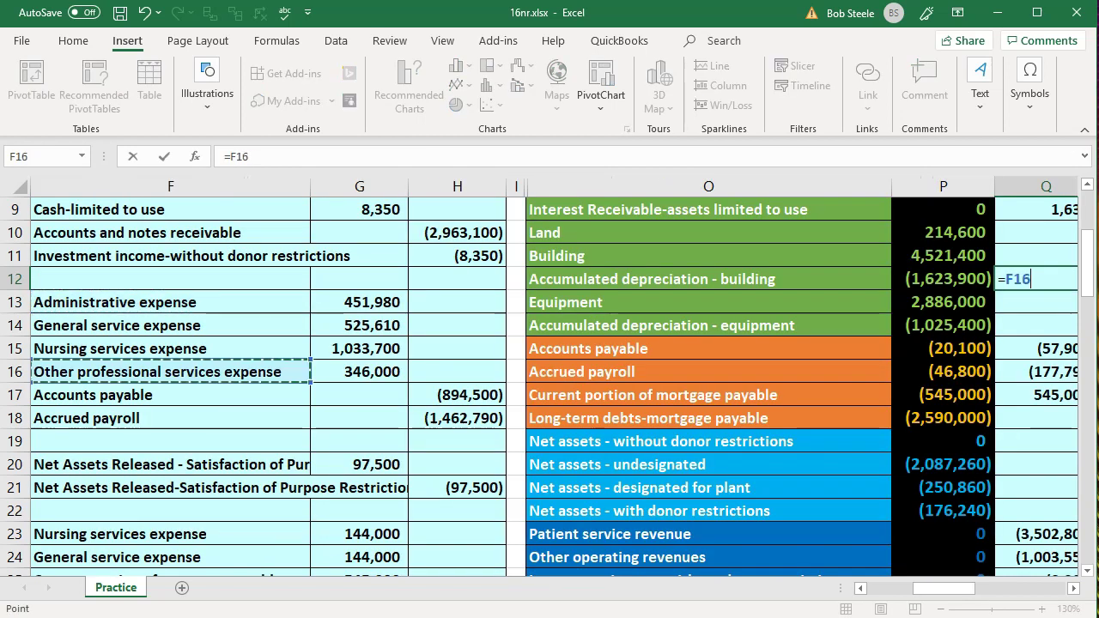
key("Down")
key("Down")
key("Down")
key("Down")
key("Down")
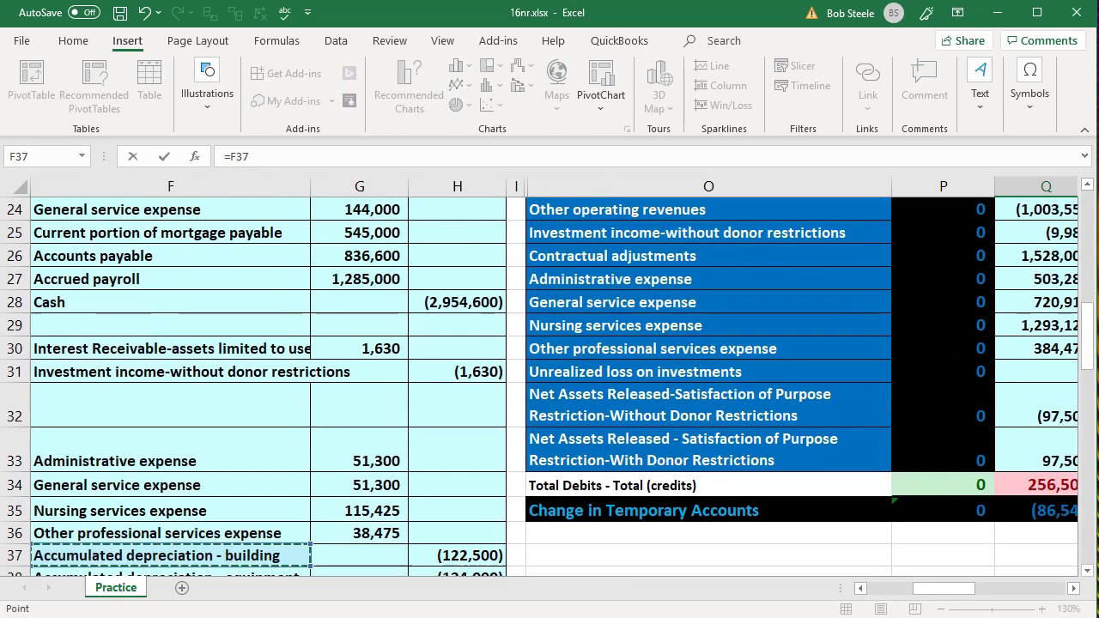
key("Up")
key("Up")
key("Right")
key("Right")
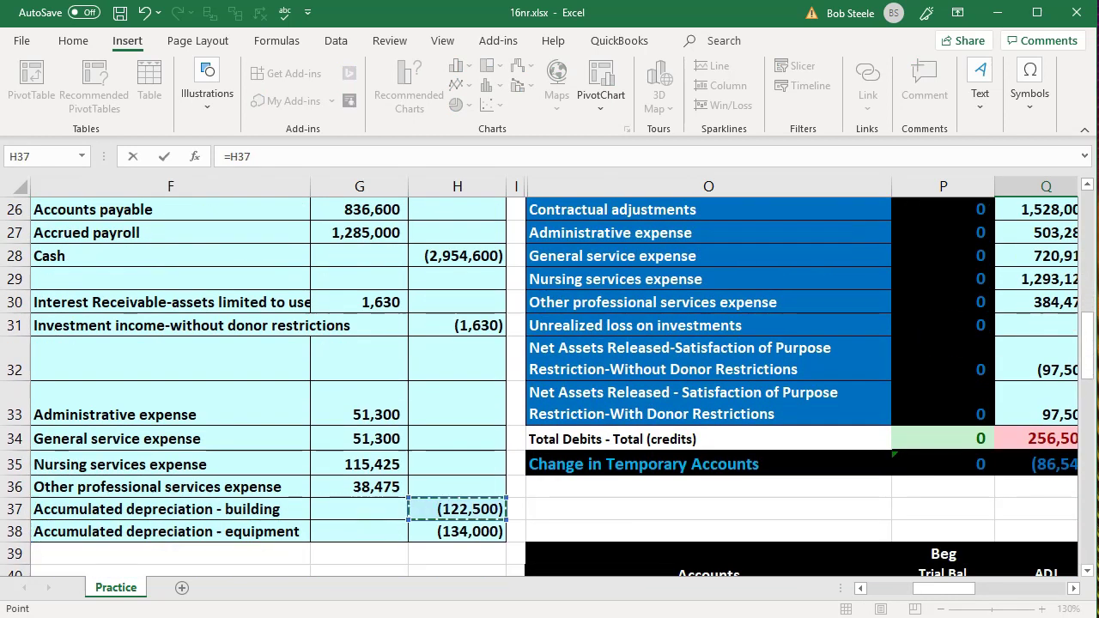
key("Return")
key("Up")
key("Up")
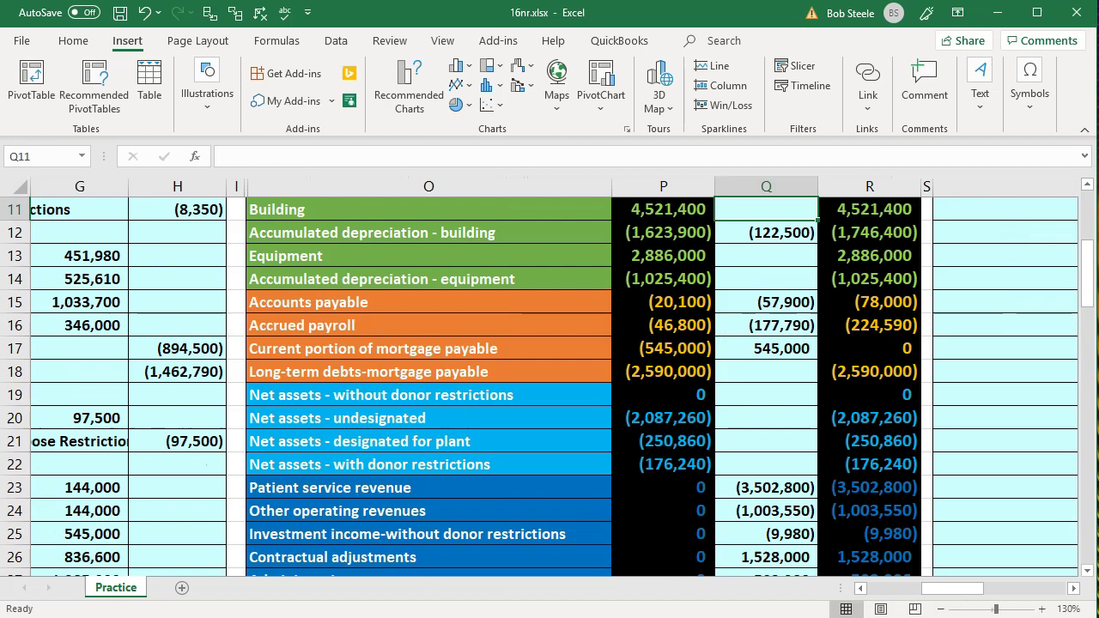
key("Down")
key("Right")
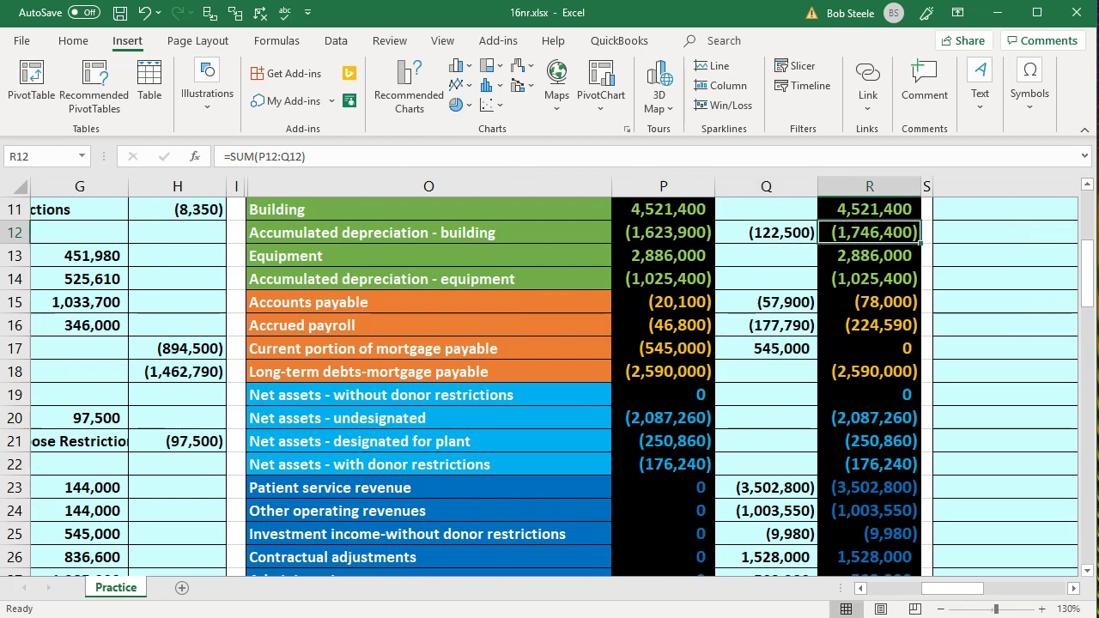
- Post entry 6's equipment accumulated depreciation to the worksheet by linking adjustment cell Q14 to H38
key("Down")
key("Down")
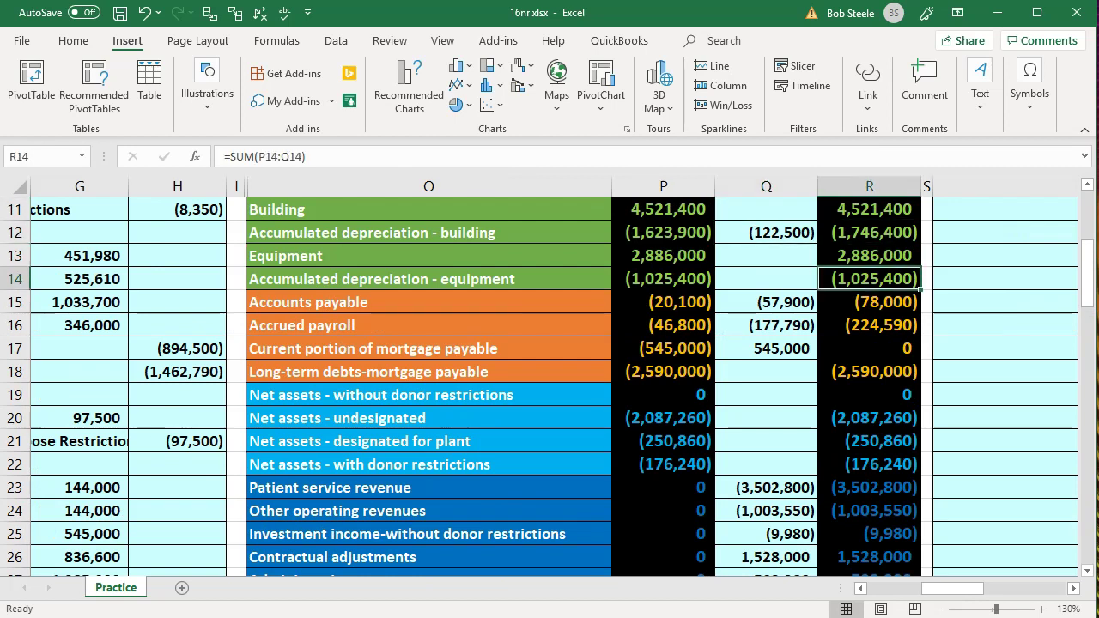
key("Left")
key("Left")
key("Left")
key("Left")
key("Left")
key("Left")
key("Left")
key("Left")
key("Left")
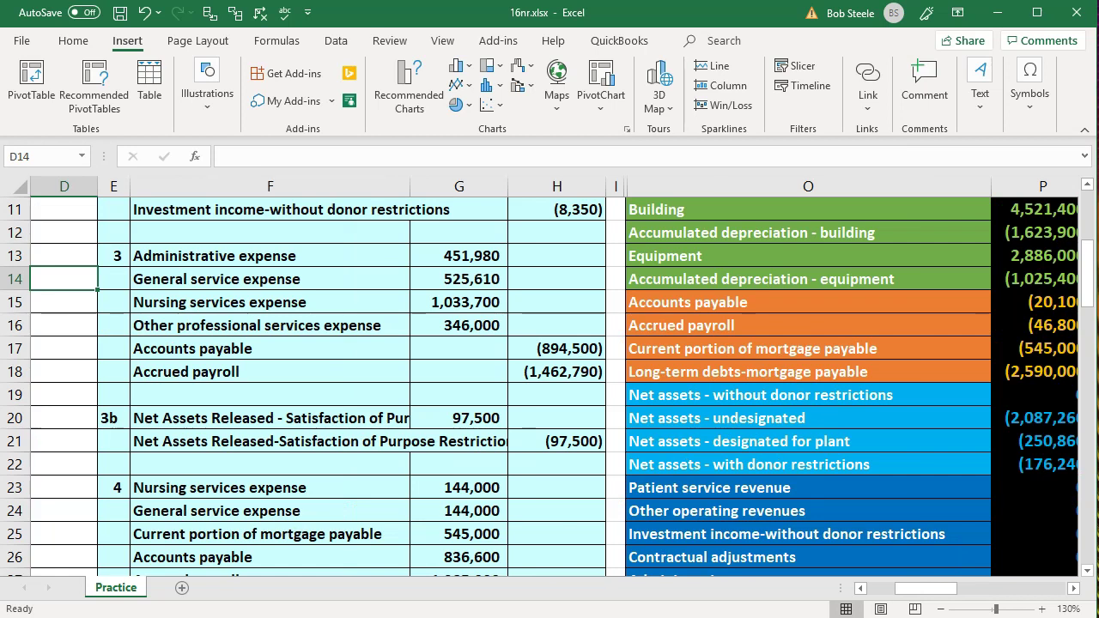
scroll(730, 464, "down", 6)
left_click_drag(355, 461, 547, 464)
scroll(798, 459, "up", 6)
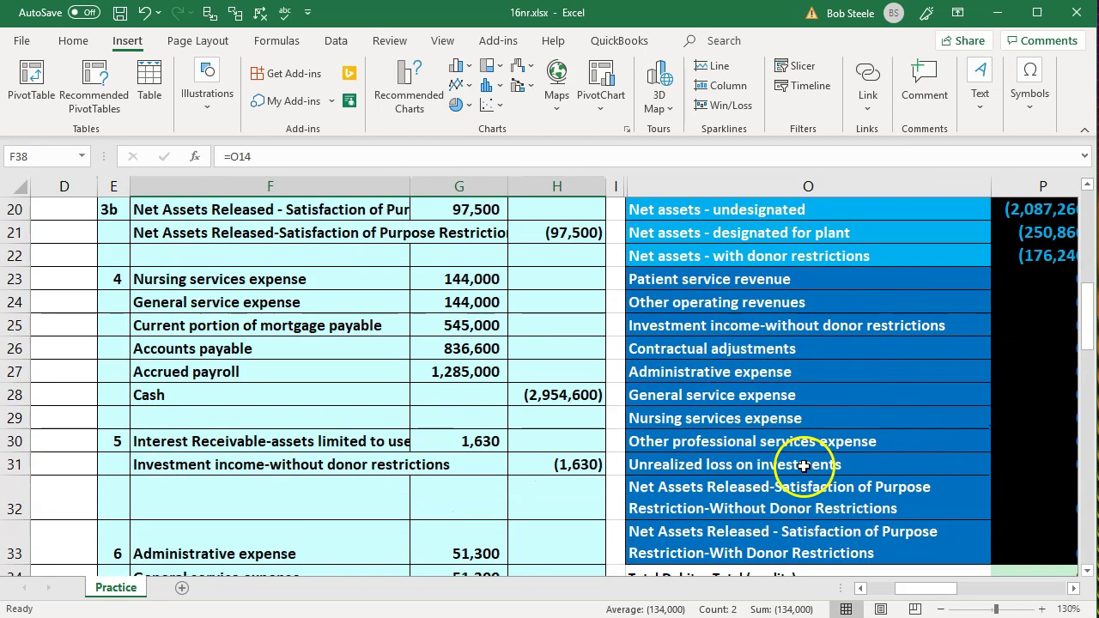
left_click(709, 276)
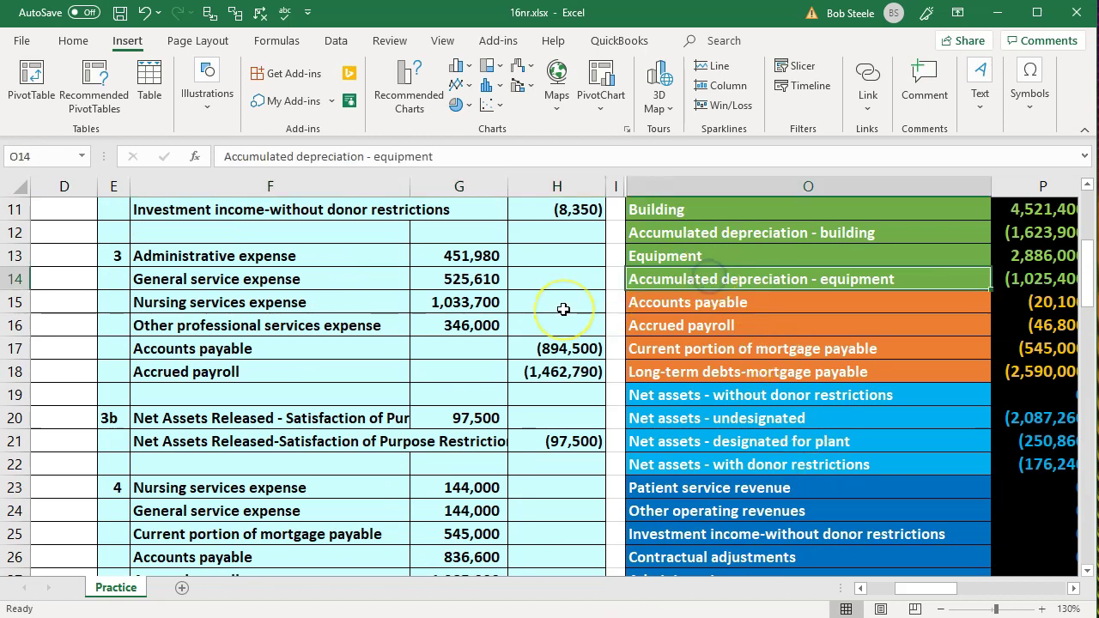
scroll(563, 309, "right", 3)
key("Right")
key("Right")
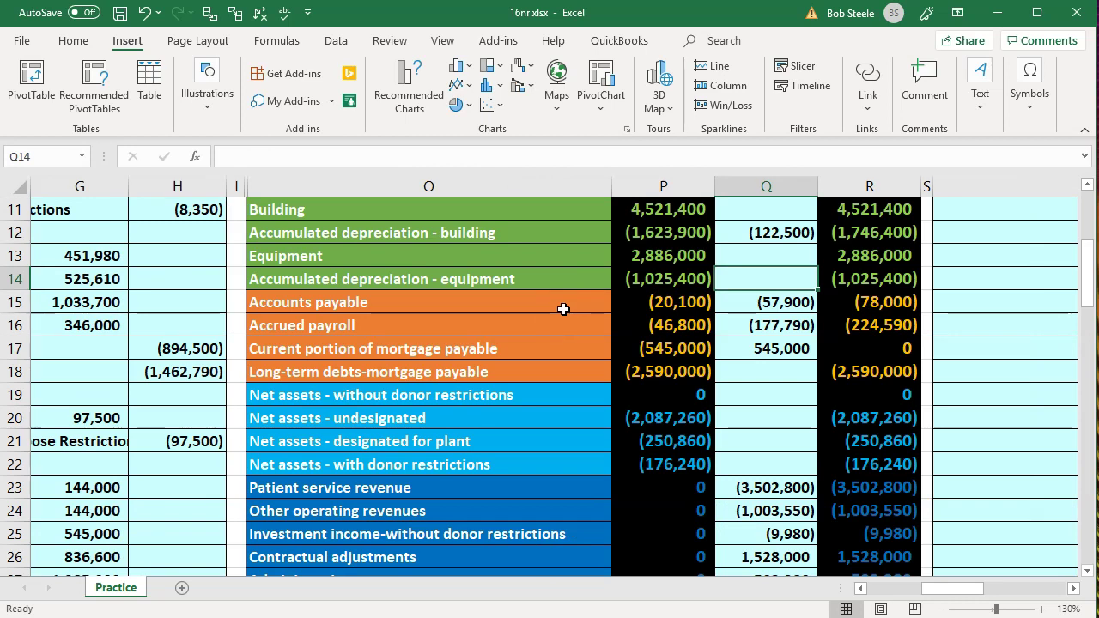
type("=")
key("Left")
key("Left")
key("Left")
key("Left")
key("Left")
key("Left")
key("Left")
key("Down")
key("Down")
key("Down")
key("Down")
key("Down")
key("Down")
key("Down")
key("Down")
key("Down")
key("Down")
key("Down")
key("Down")
key("Down")
key("Down")
key("Down")
key("Down")
key("Down")
key("Down")
key("Down")
key("Down")
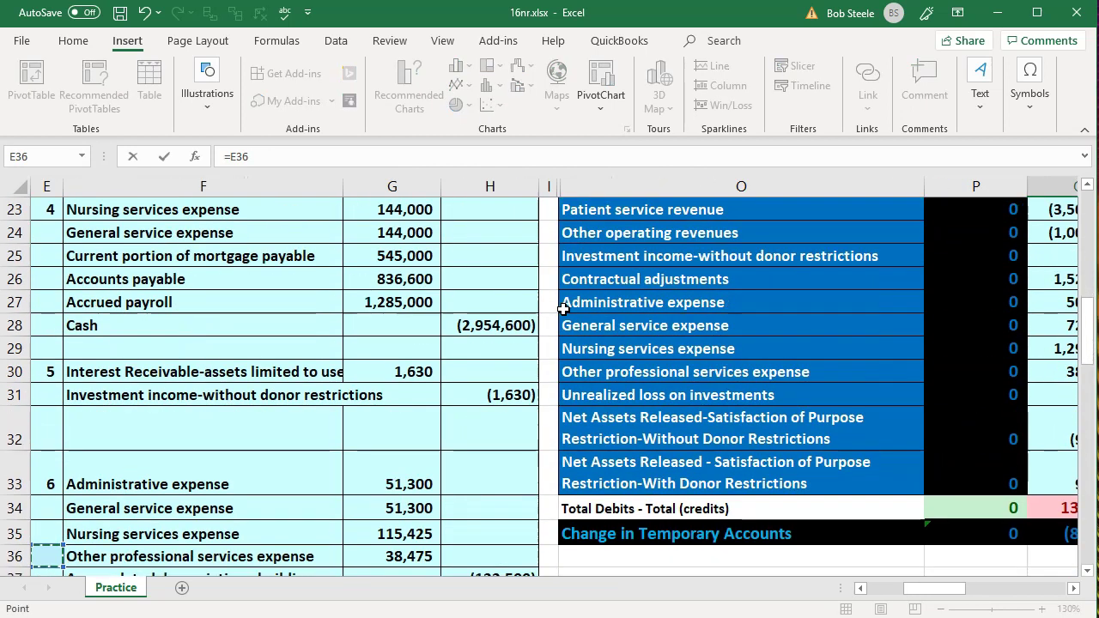
key("Down")
key("Down")
key("Down")
key("Down")
key("Right")
key("Right")
key("Right")
key("Up")
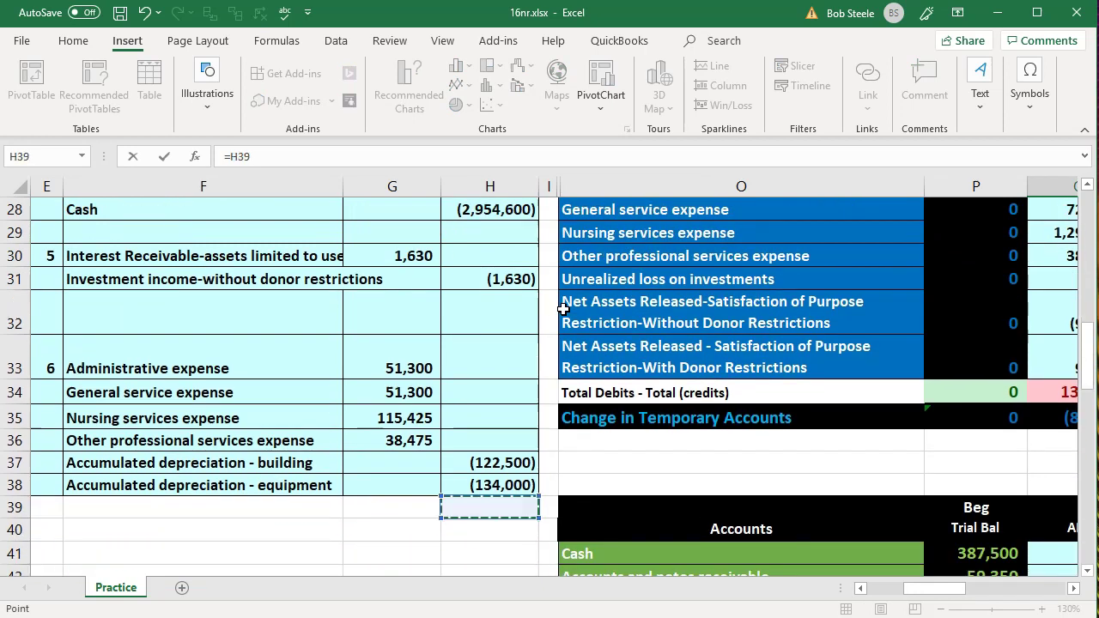
key("Up")
key("Return")
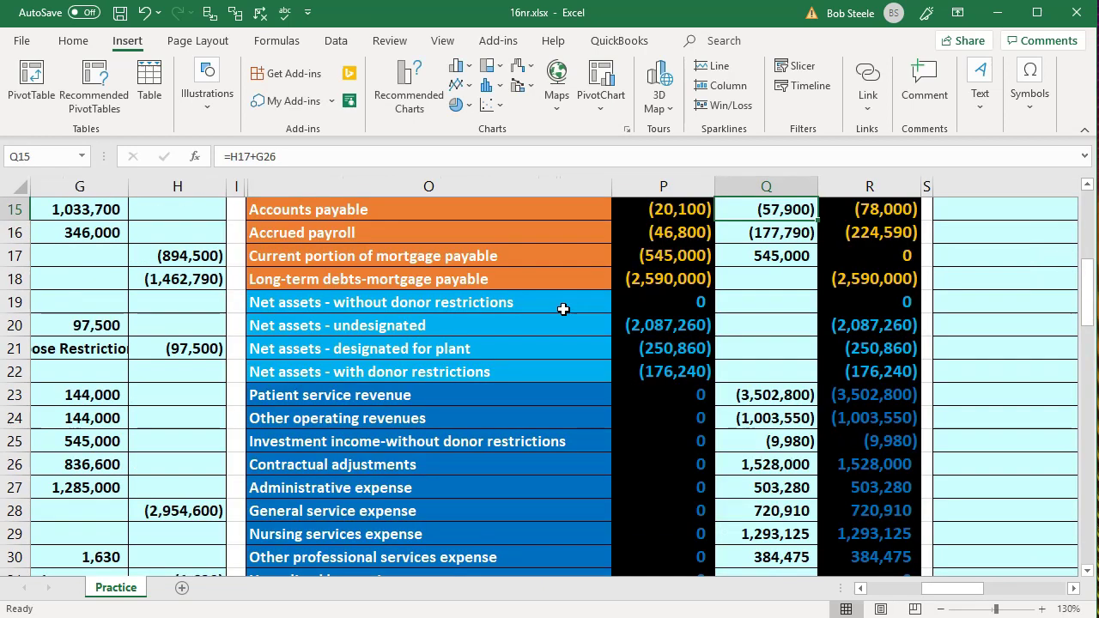
- Check the ending balance of equipment accumulated depreciation in R14 and its net with the equipment cost using R13:R14
key("Up")
key("Right")
scroll(785, 332, "up", 2)
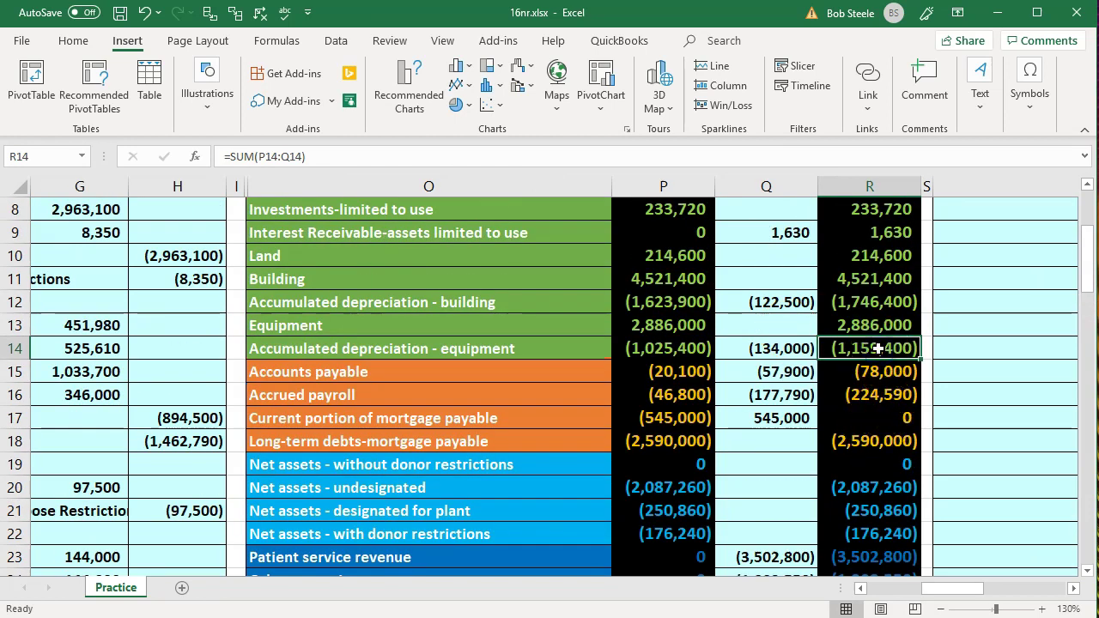
left_click_drag(878, 326, 877, 348)
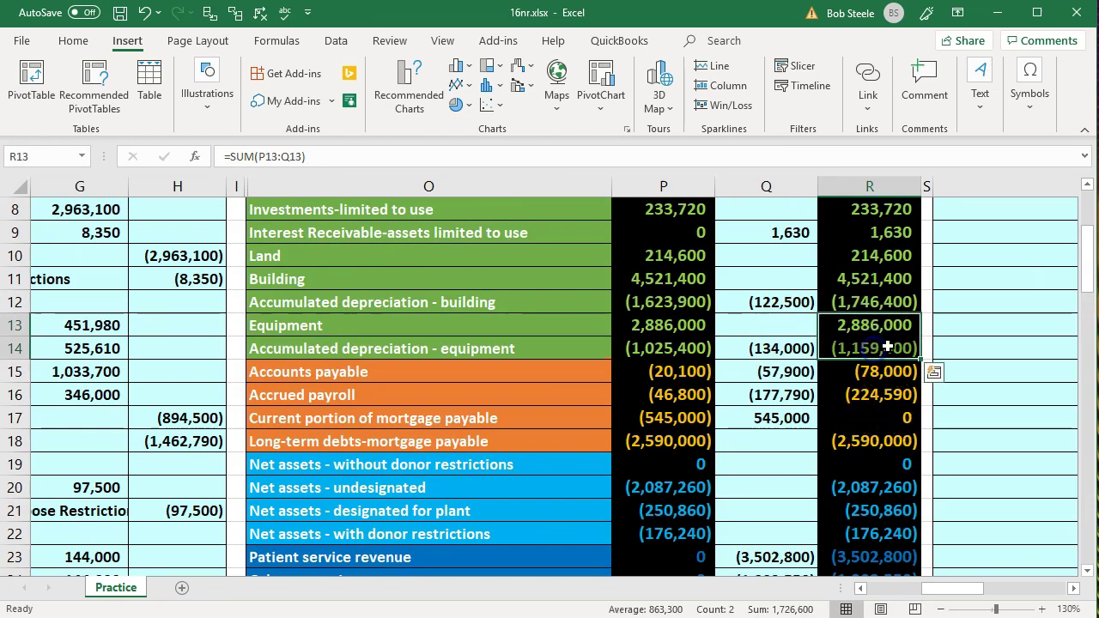
left_click(952, 324)
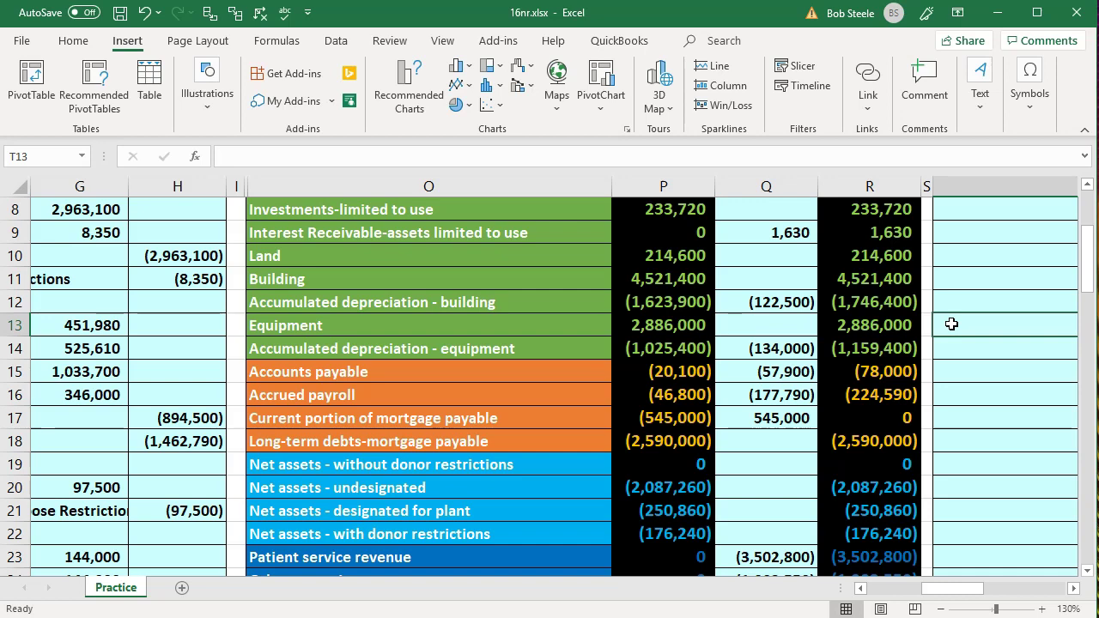
- Check that debits equal credits in ending total cell R34, and review the ending trial balance accounts in column R
scroll(952, 324, "down", 5)
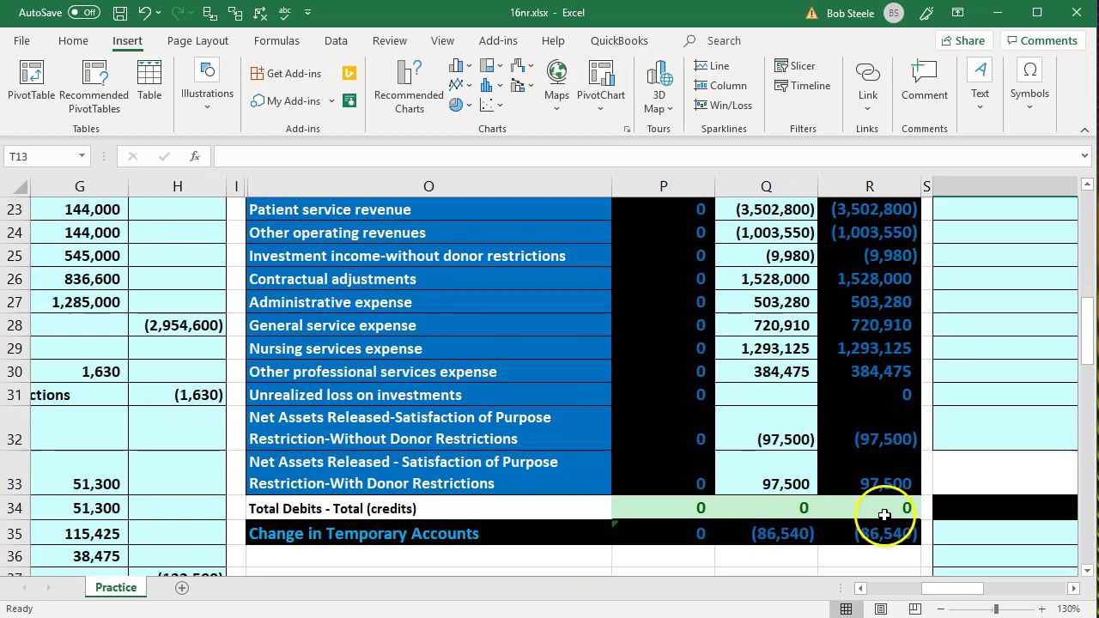
left_click(885, 514)
scroll(899, 468, "up", 7)
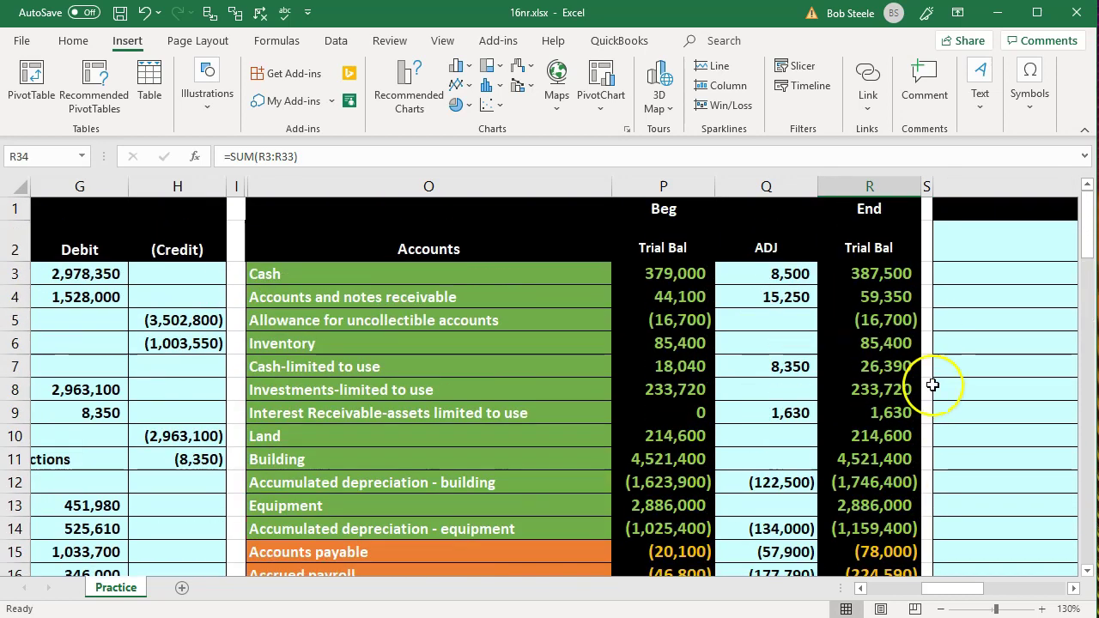
scroll(923, 288, "down", 2)
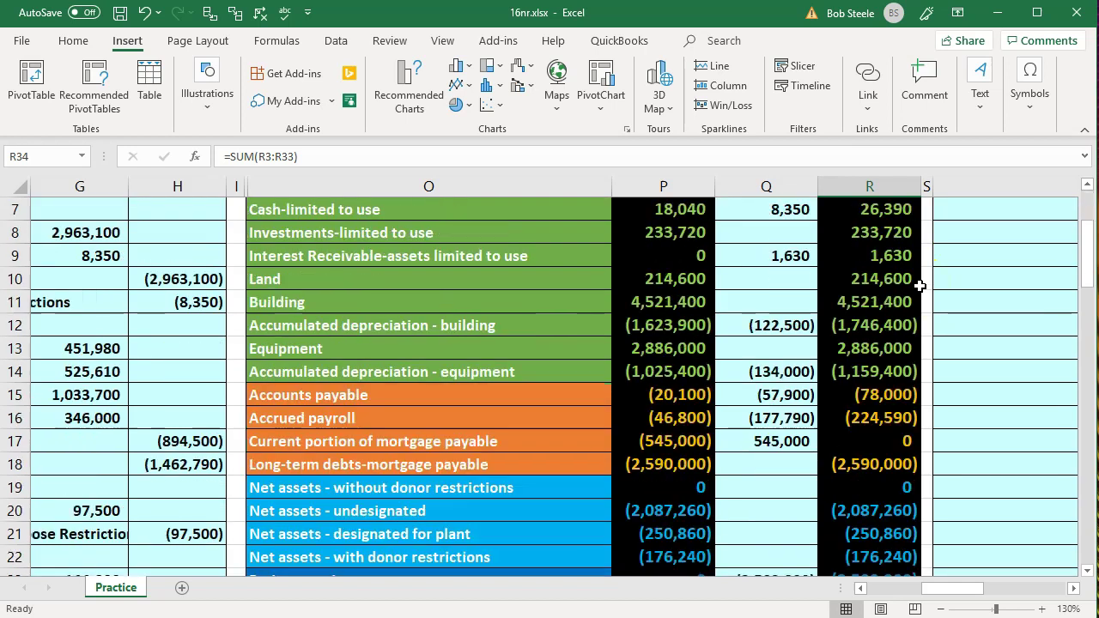
scroll(920, 285, "down", 3)
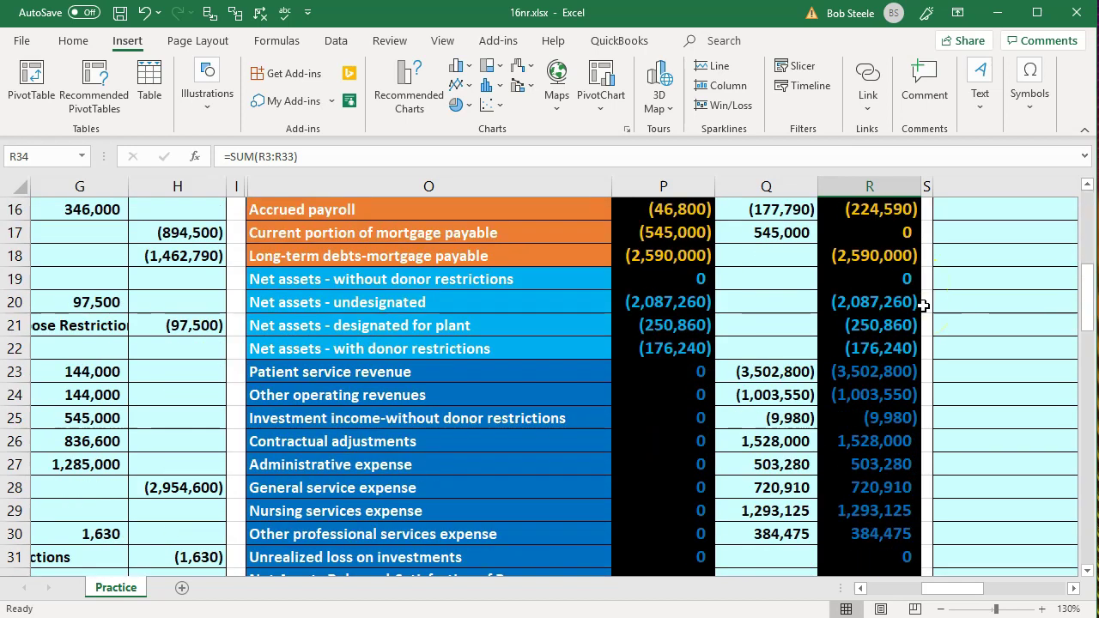
scroll(923, 305, "down", 2)
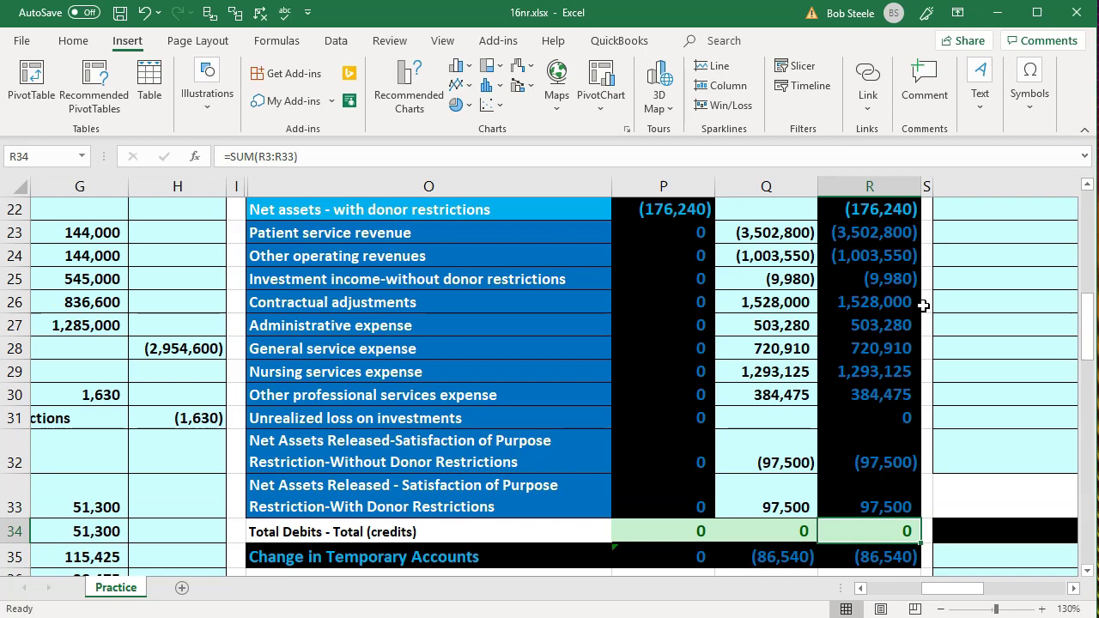